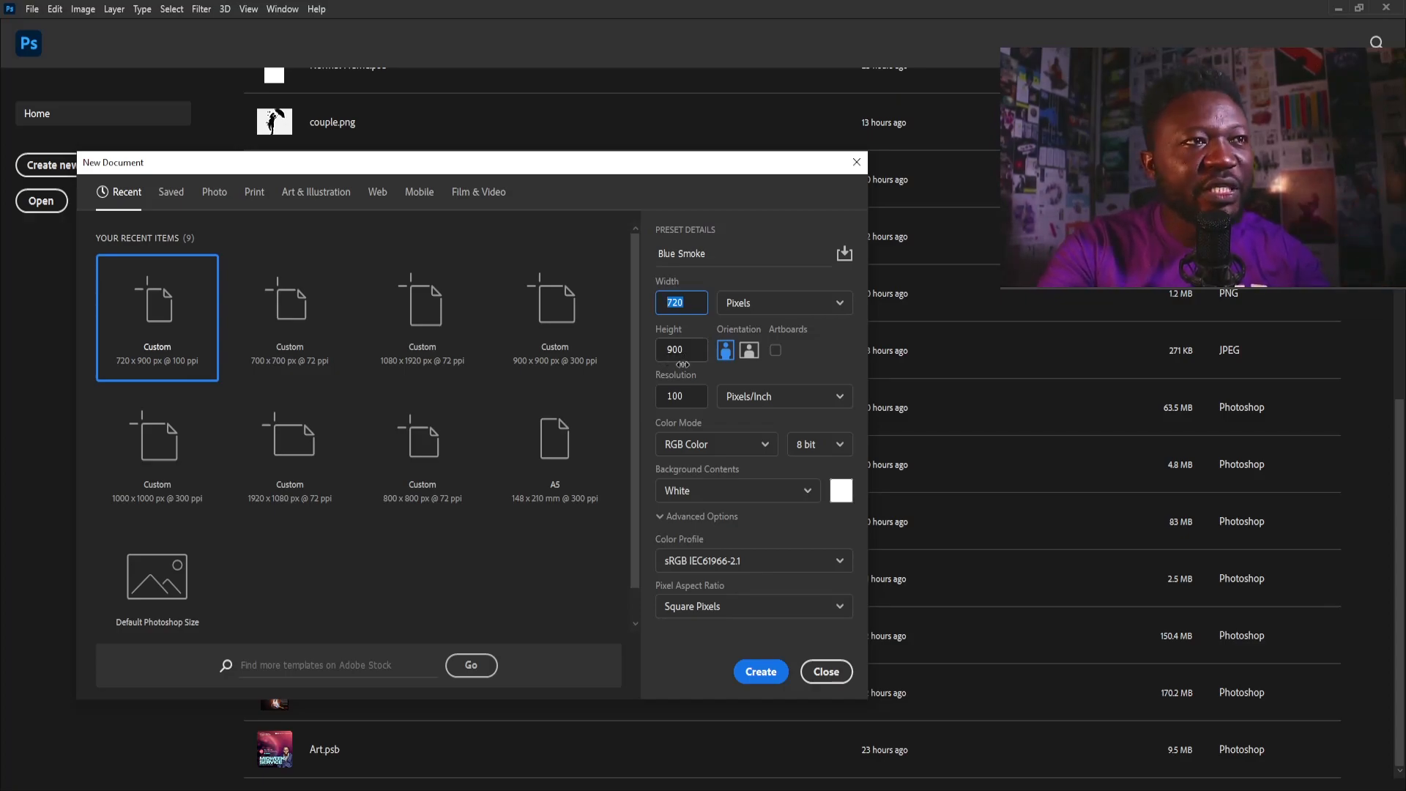
Create a 720 × 900 px document named Blue Smoke at 100 pixels/inch with RGB color and a white background.
click(692, 396)
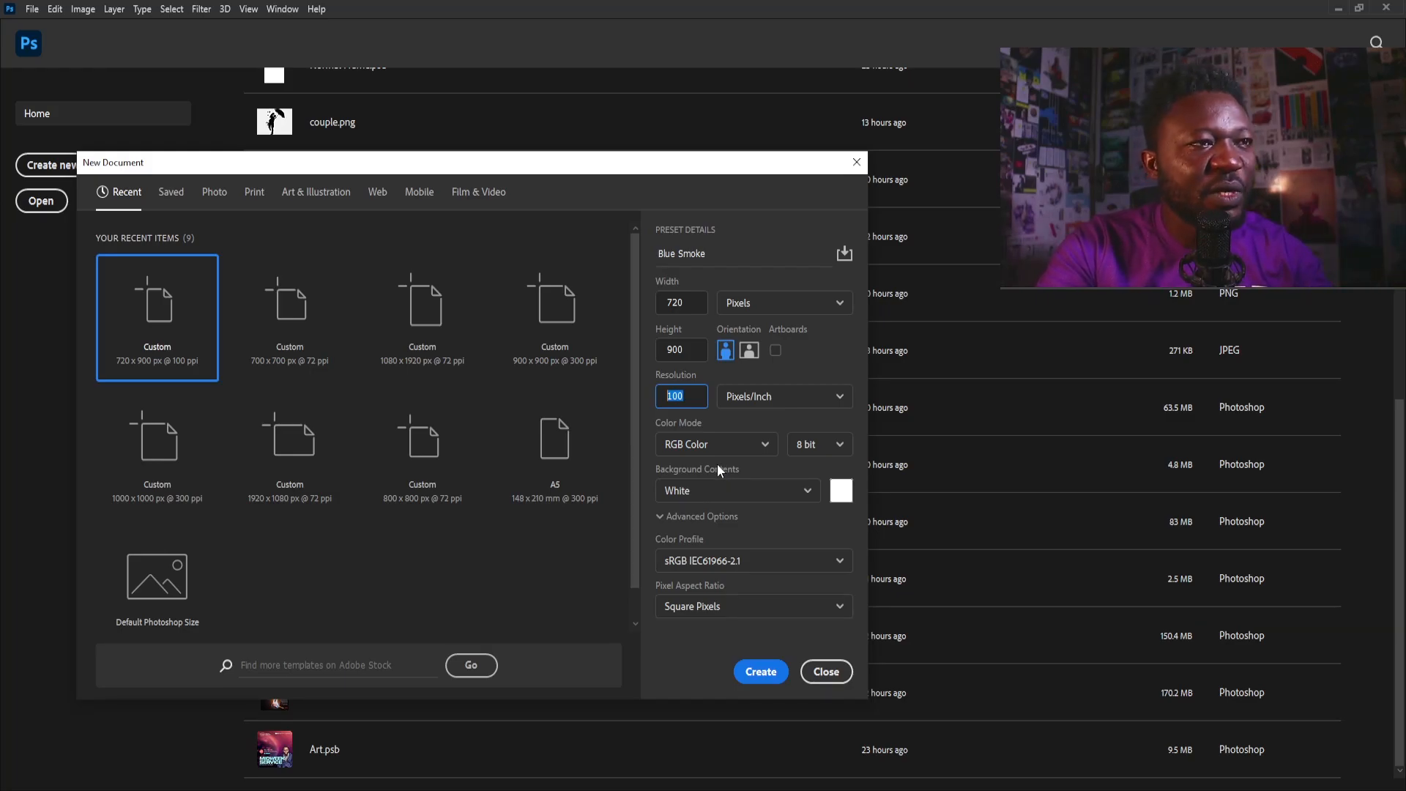
click(761, 672)
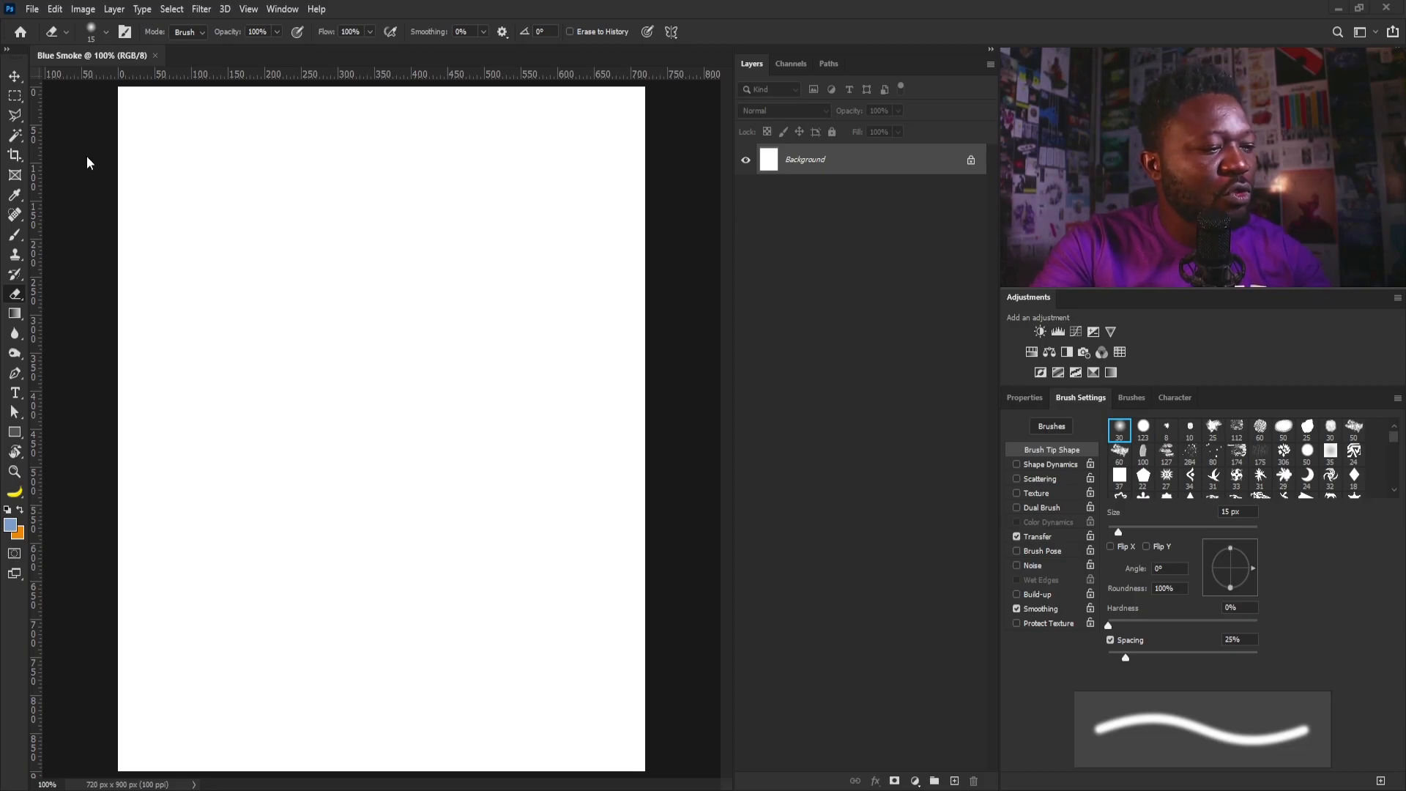
key(b)
click(106, 32)
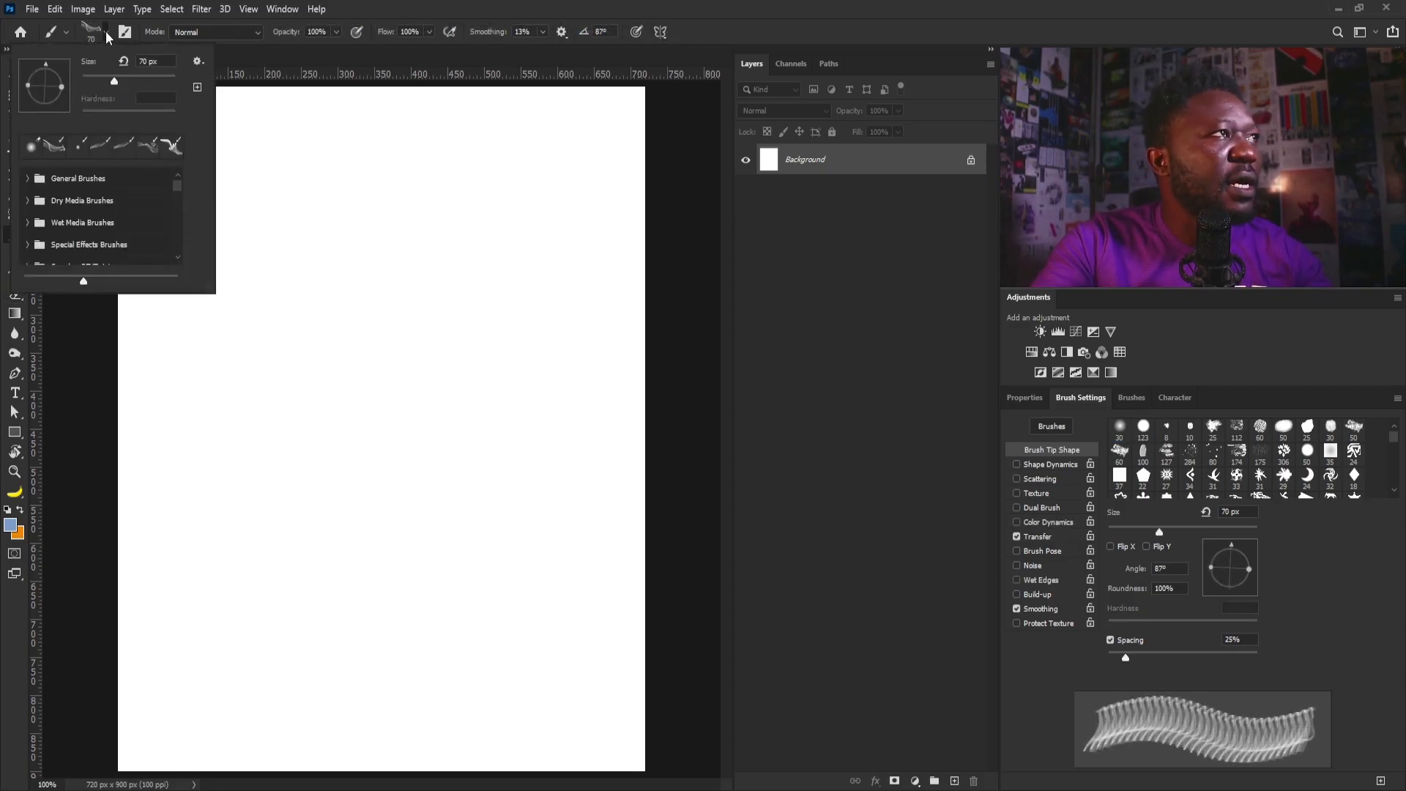
click(198, 62)
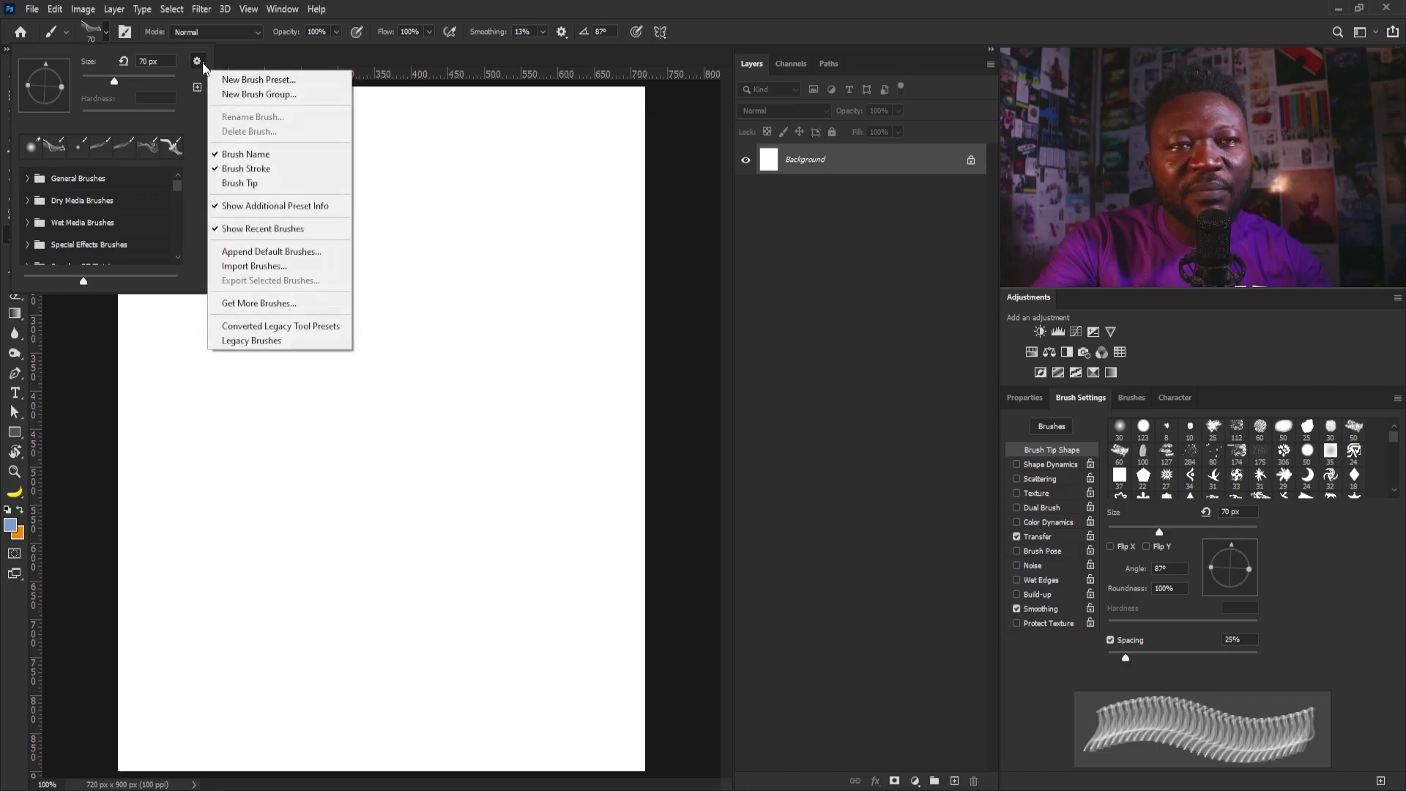
click(270, 268)
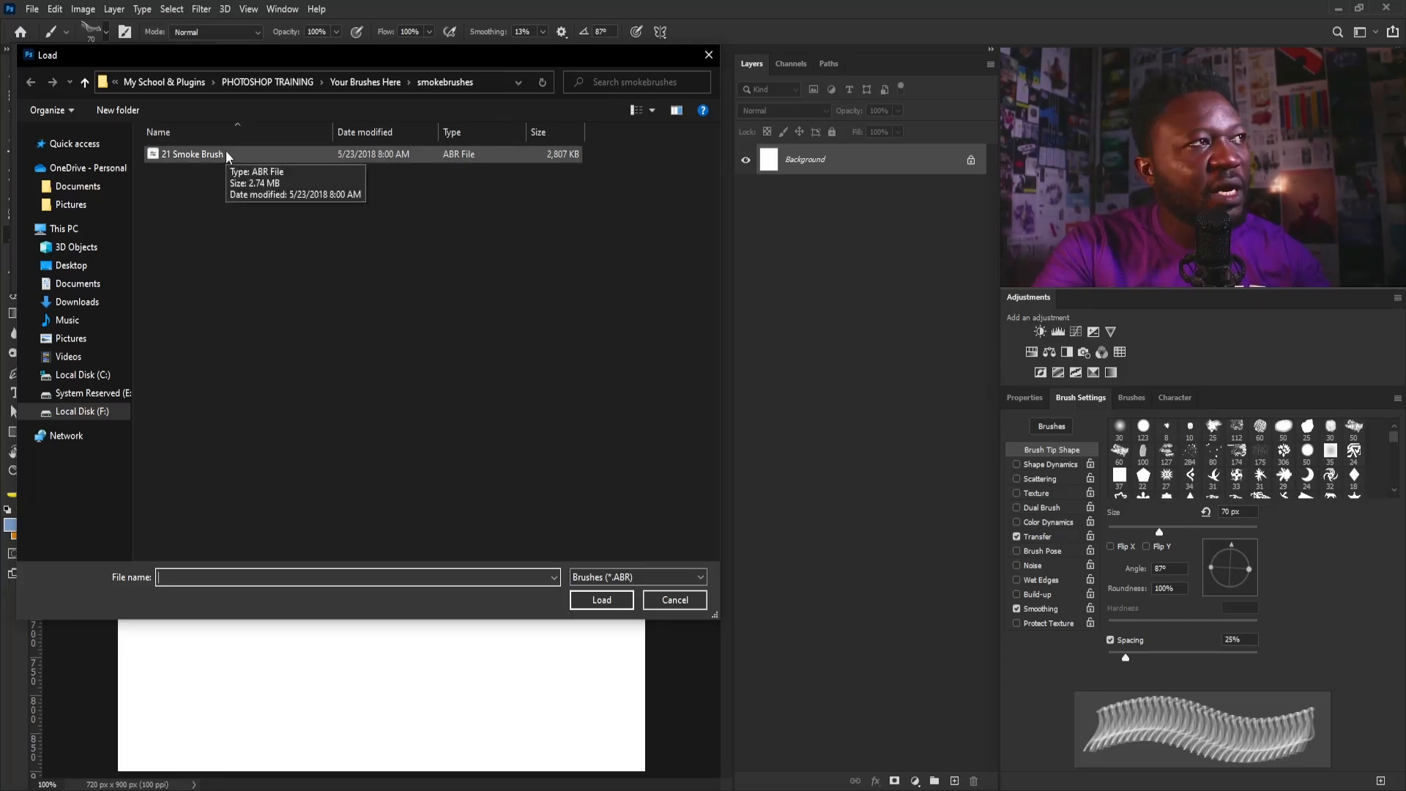
click(220, 154)
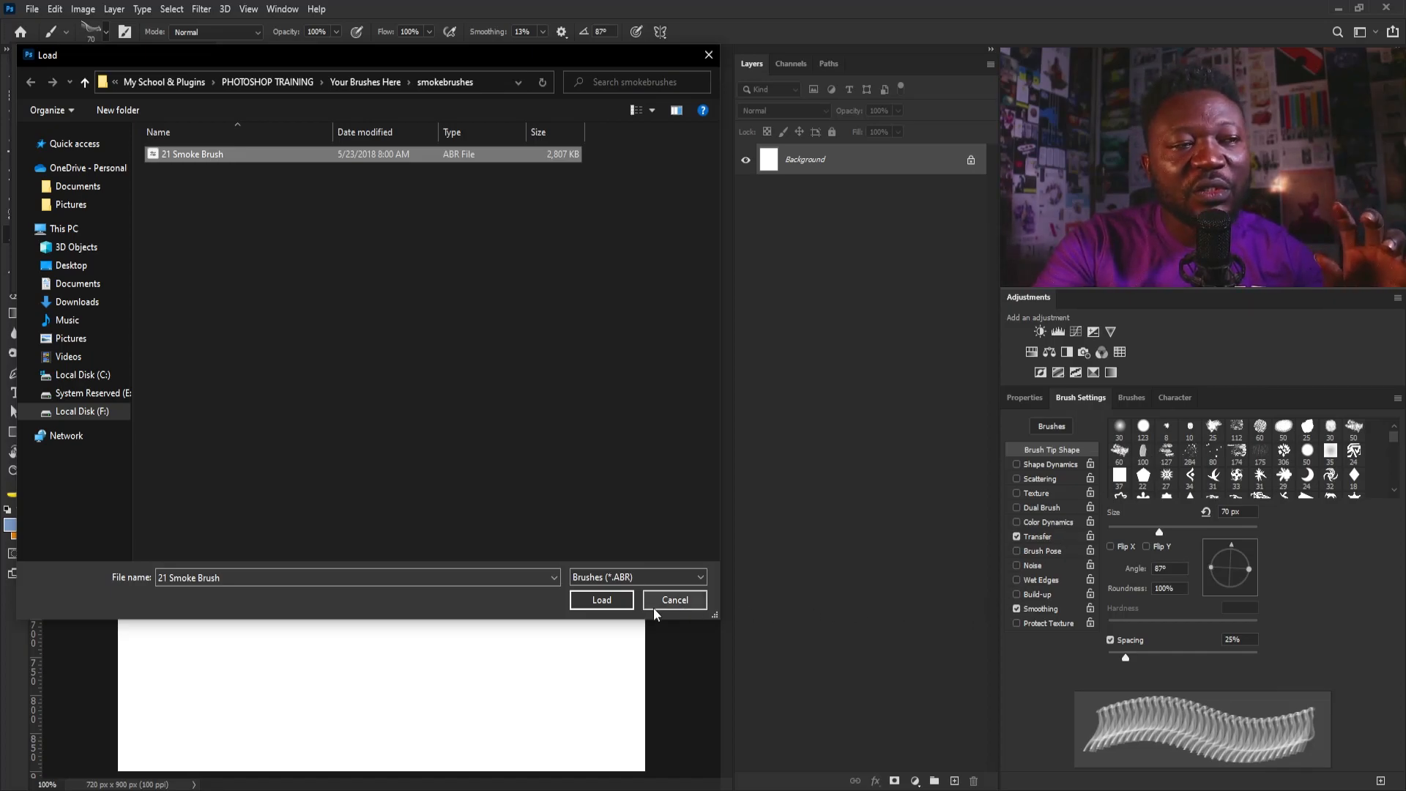
click(700, 598)
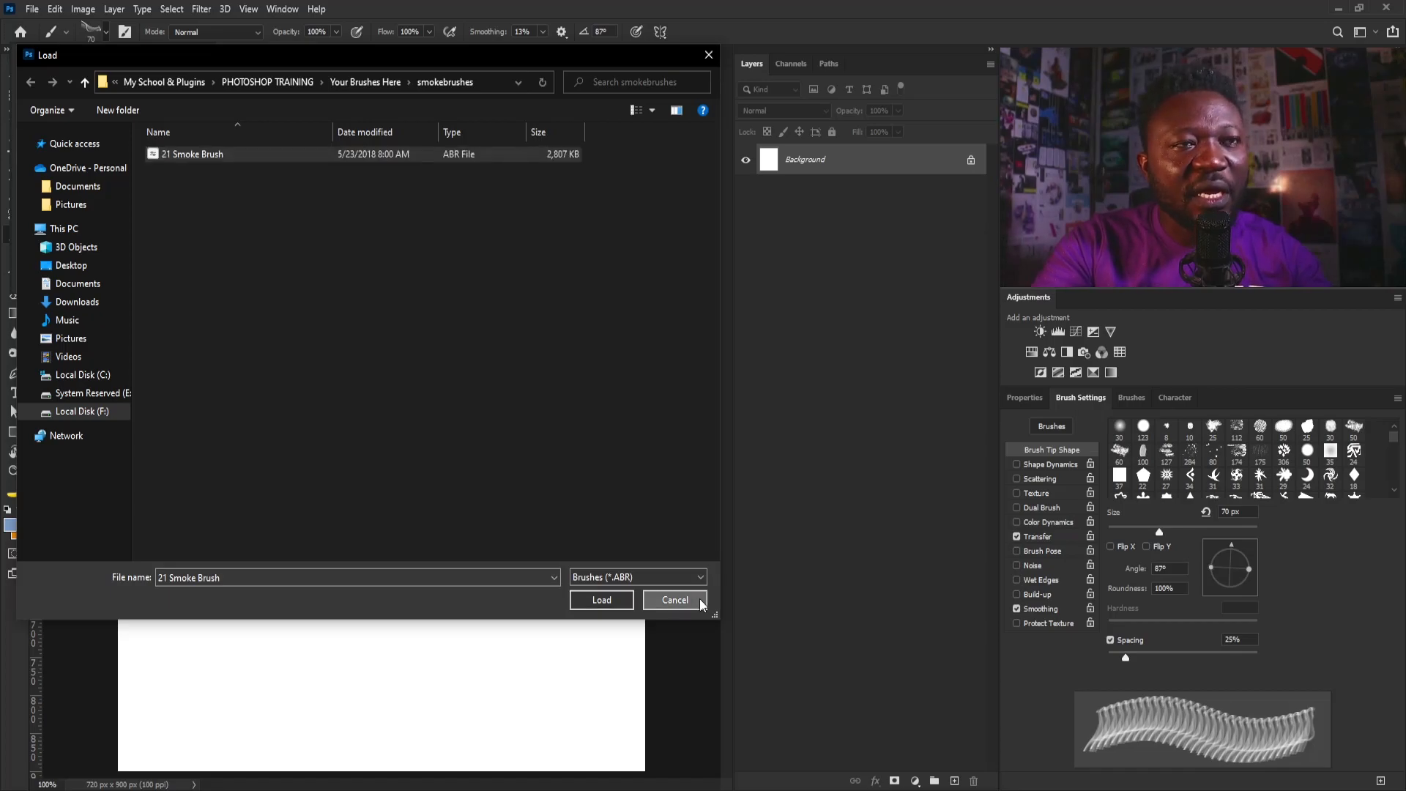
click(1393, 441)
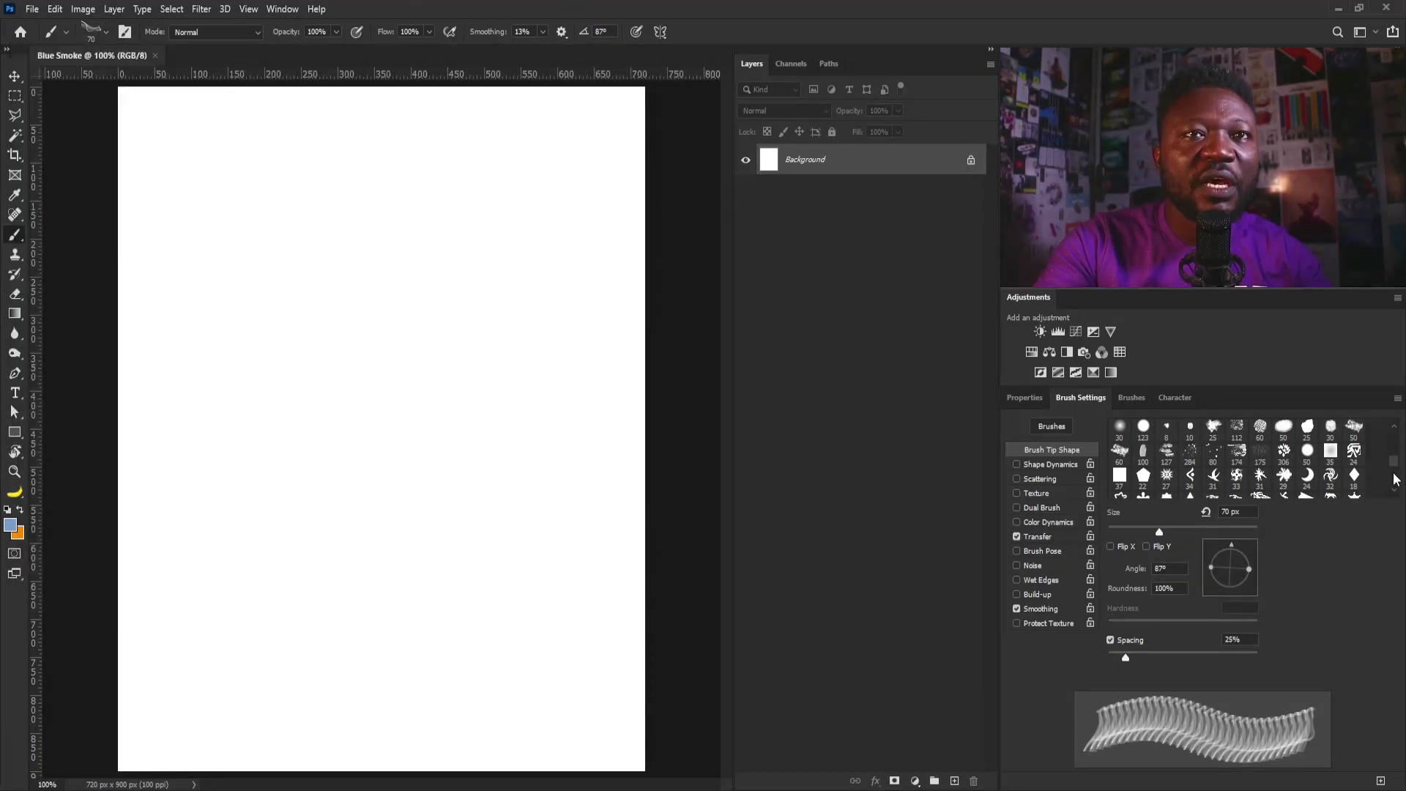
drag(1393, 442, 1396, 491)
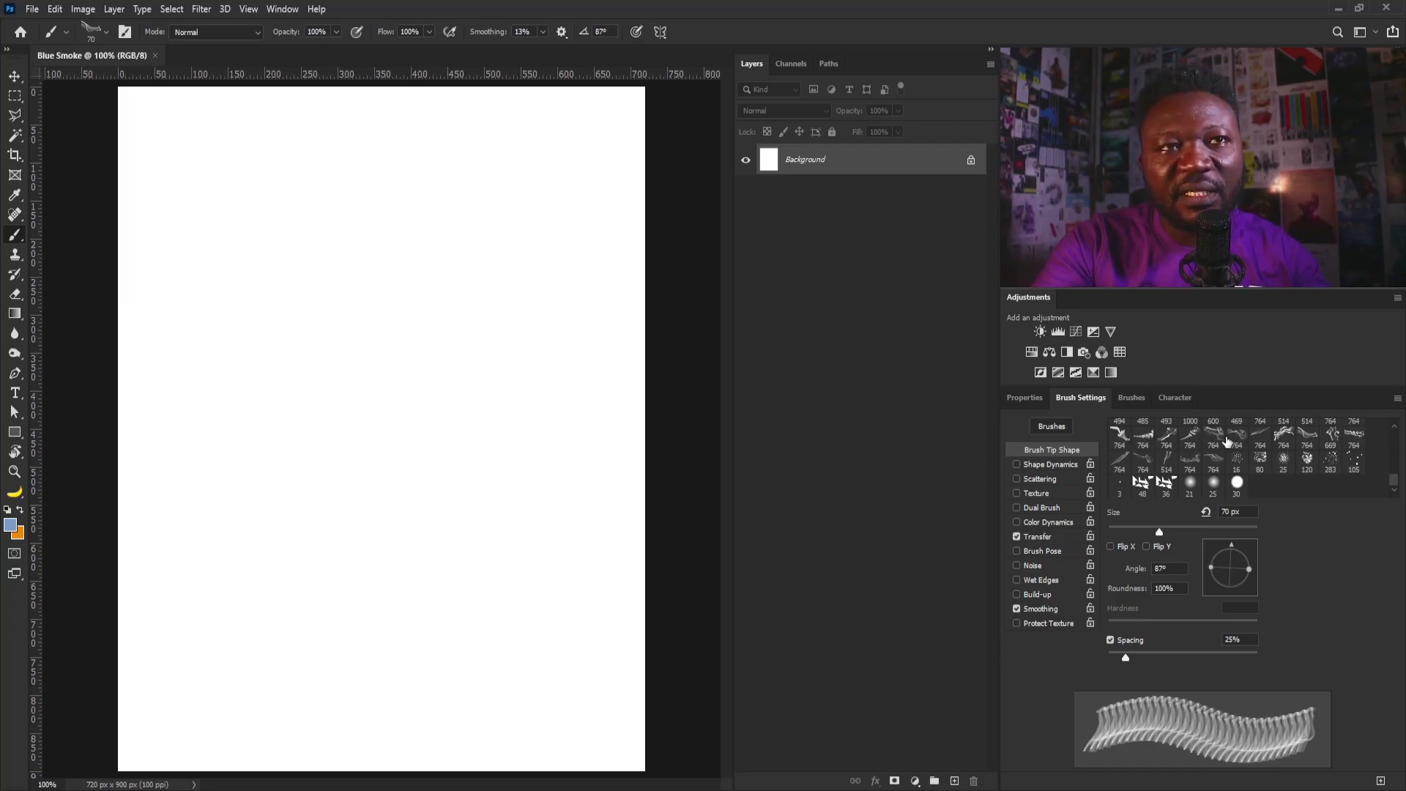
click(282, 11)
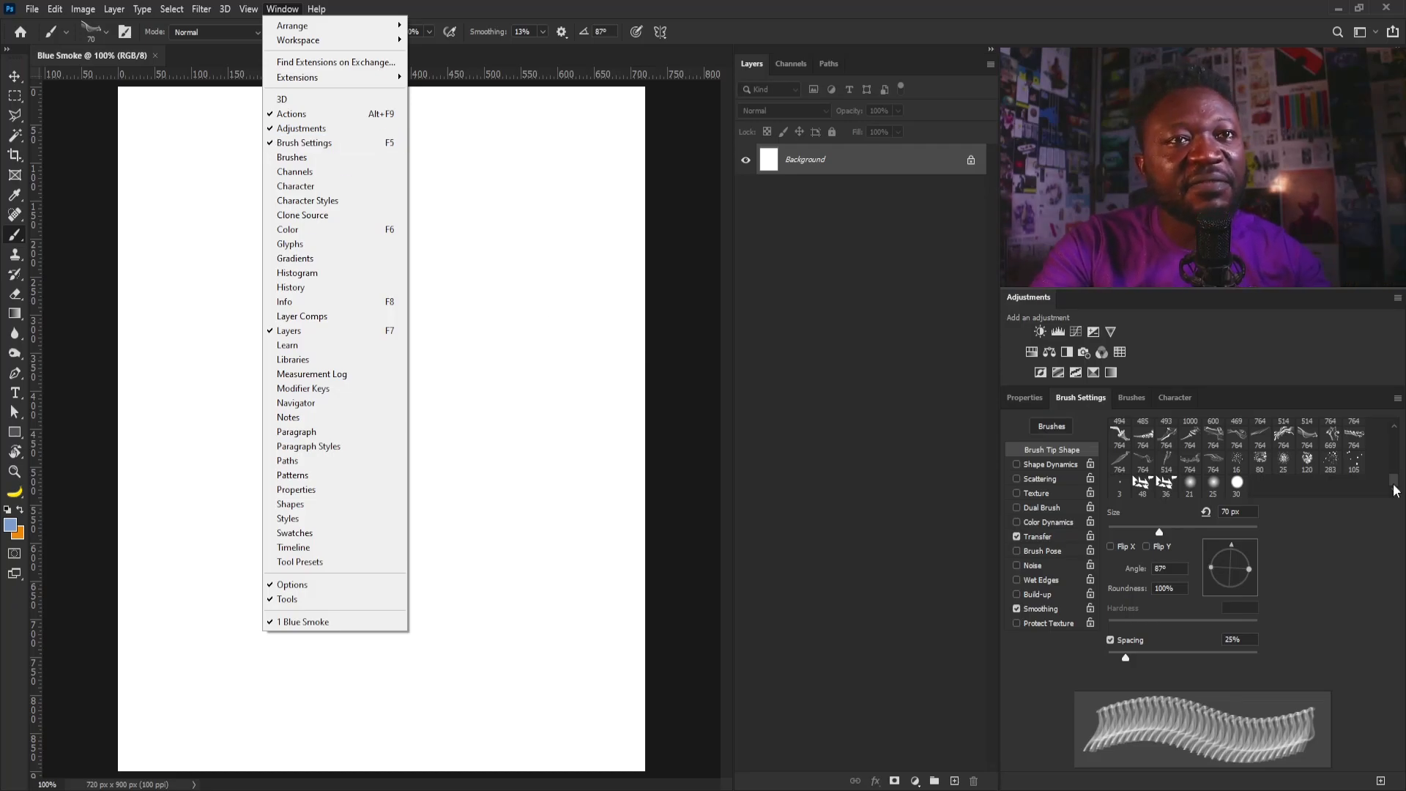
click(1298, 482)
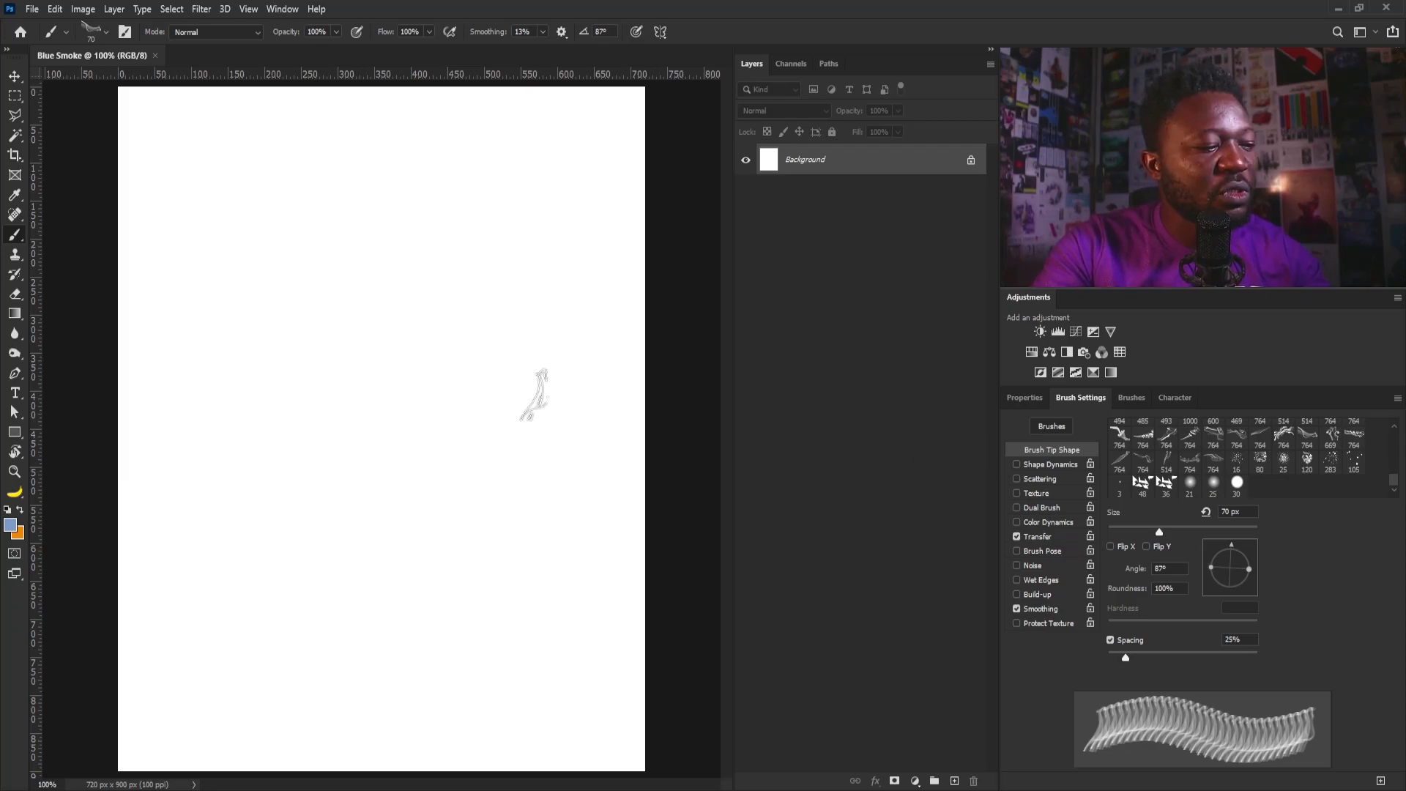
Place the woman's cutout portrait on the canvas, scaled to 12.71% and moved up to Y 334 px.
key(v)
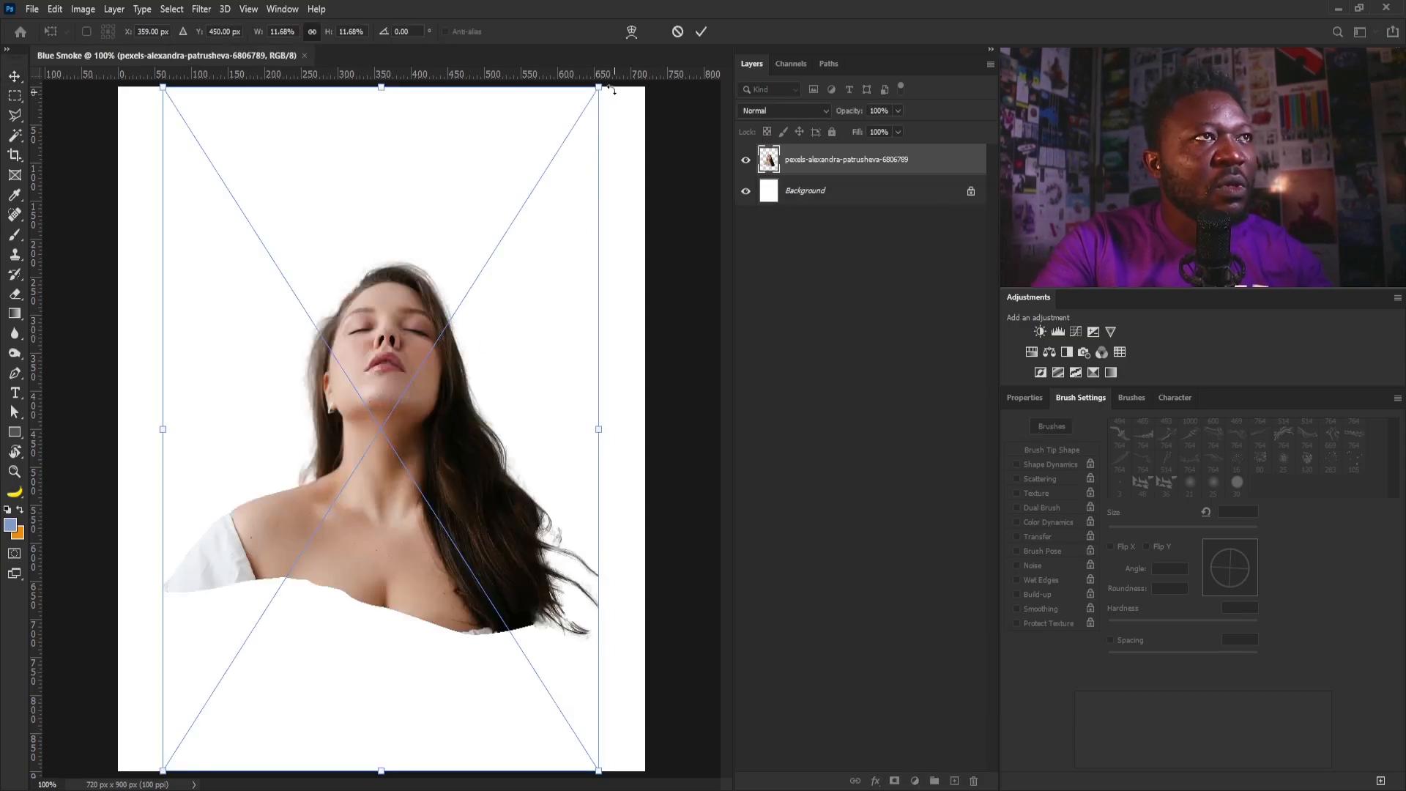
drag(598, 88, 619, 58)
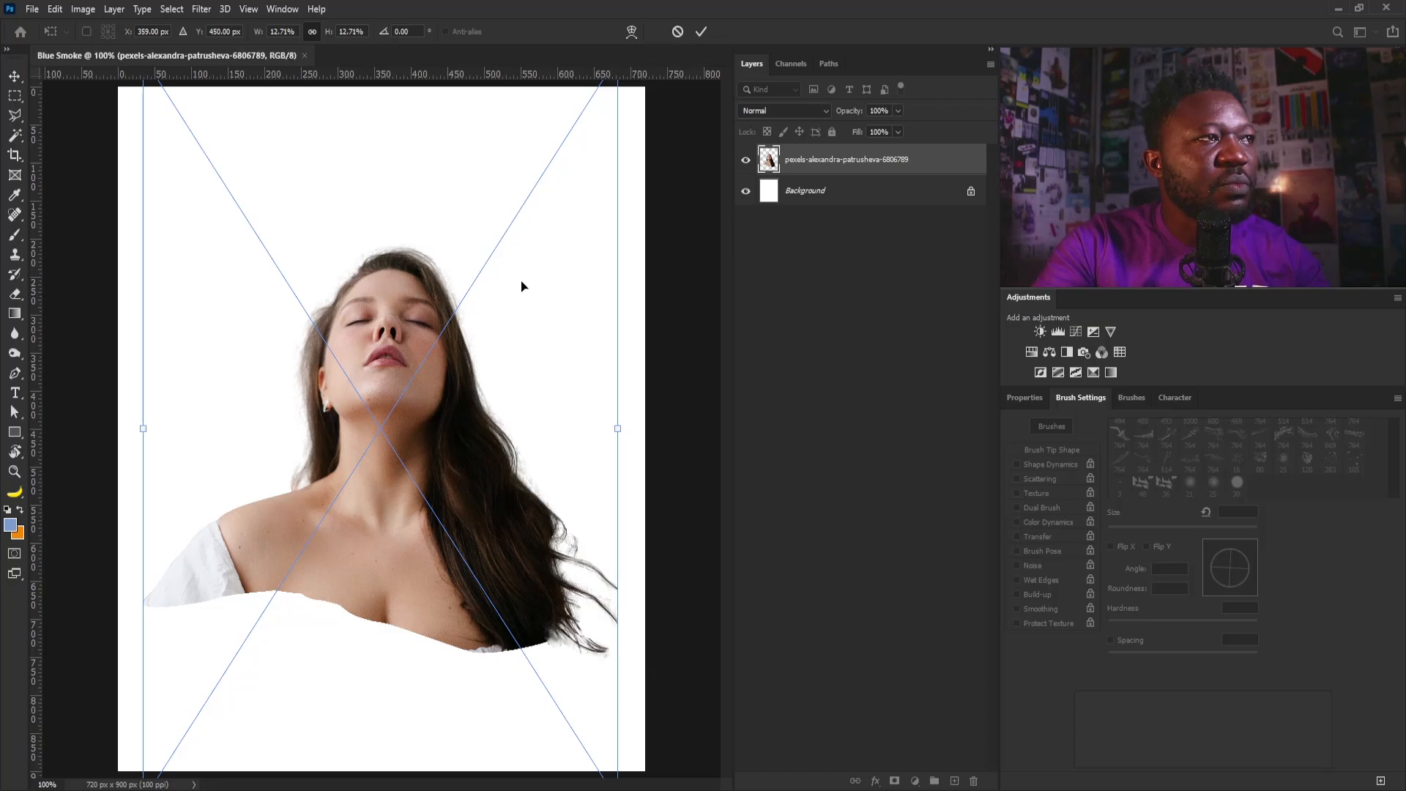
drag(476, 432, 479, 344)
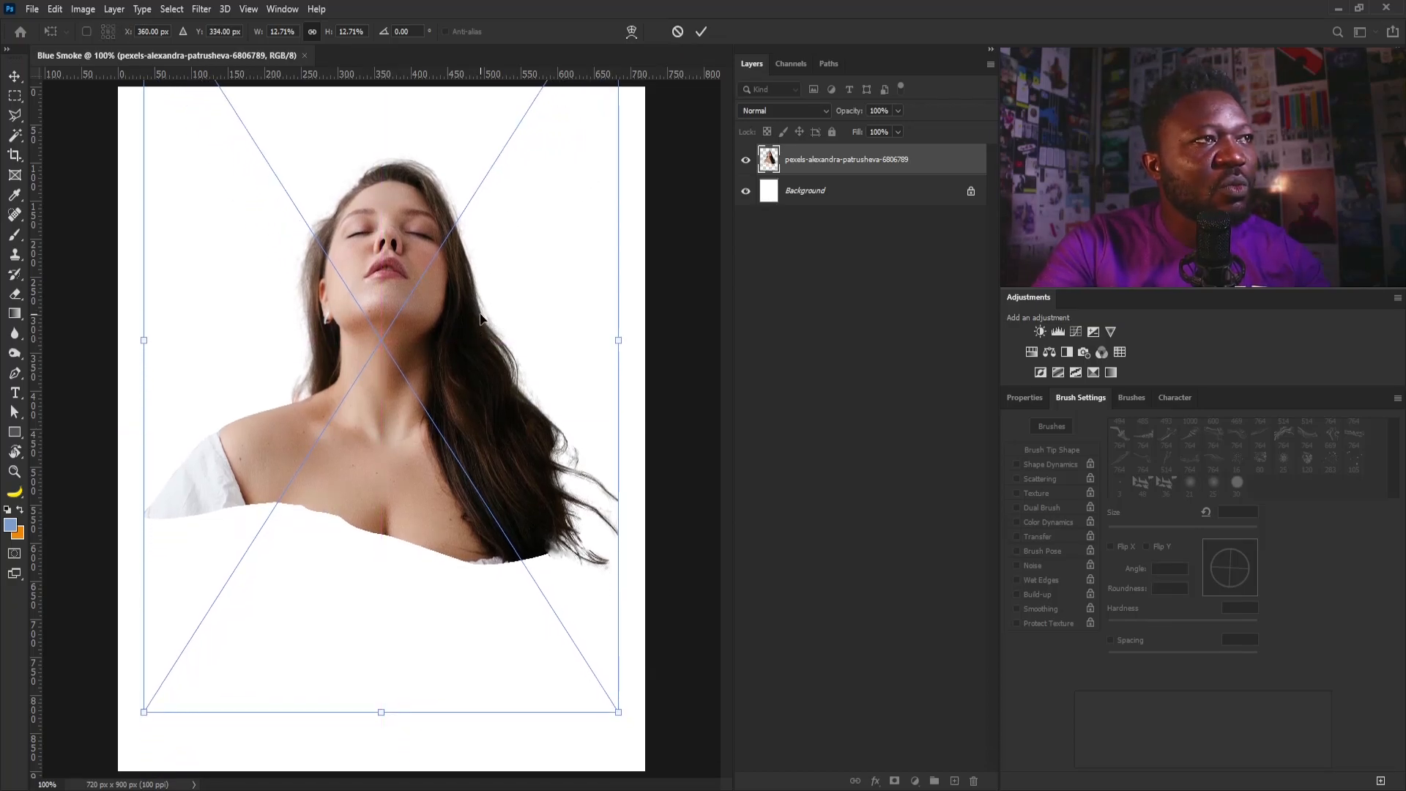
key(Return)
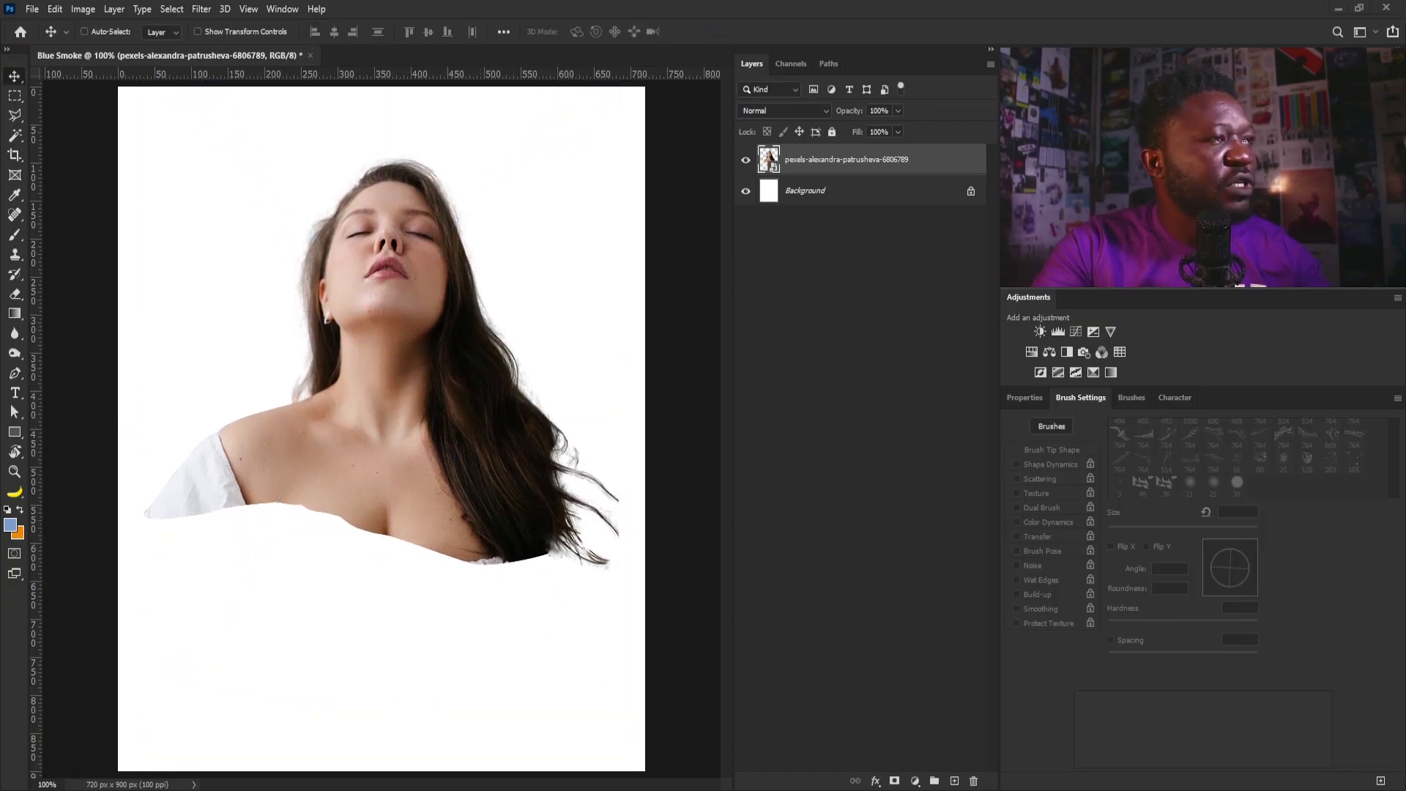
Place the burning match photo over the canvas's lower part at Y 665.5 px and stack its layer beneath the portrait.
drag(467, 490, 468, 490)
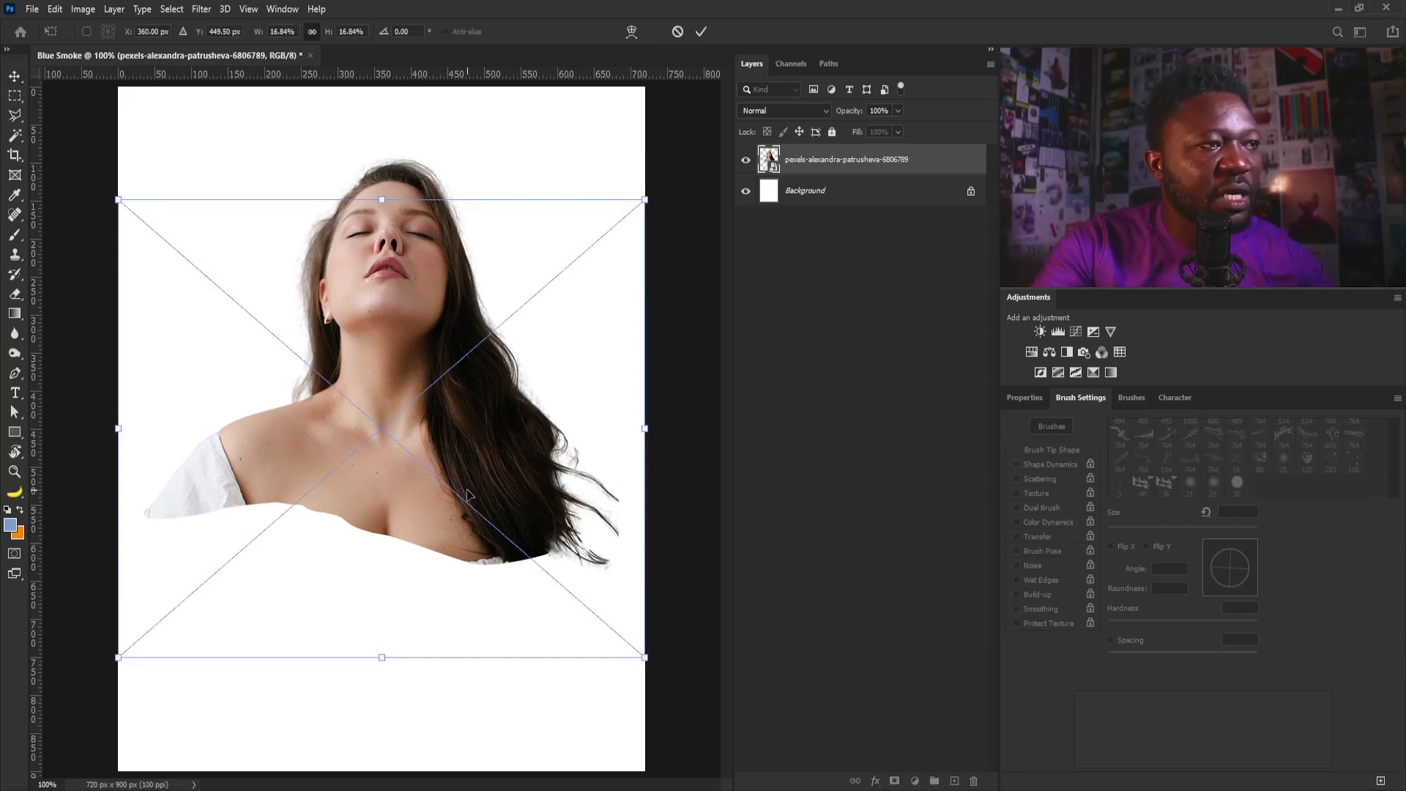
drag(513, 419, 516, 596)
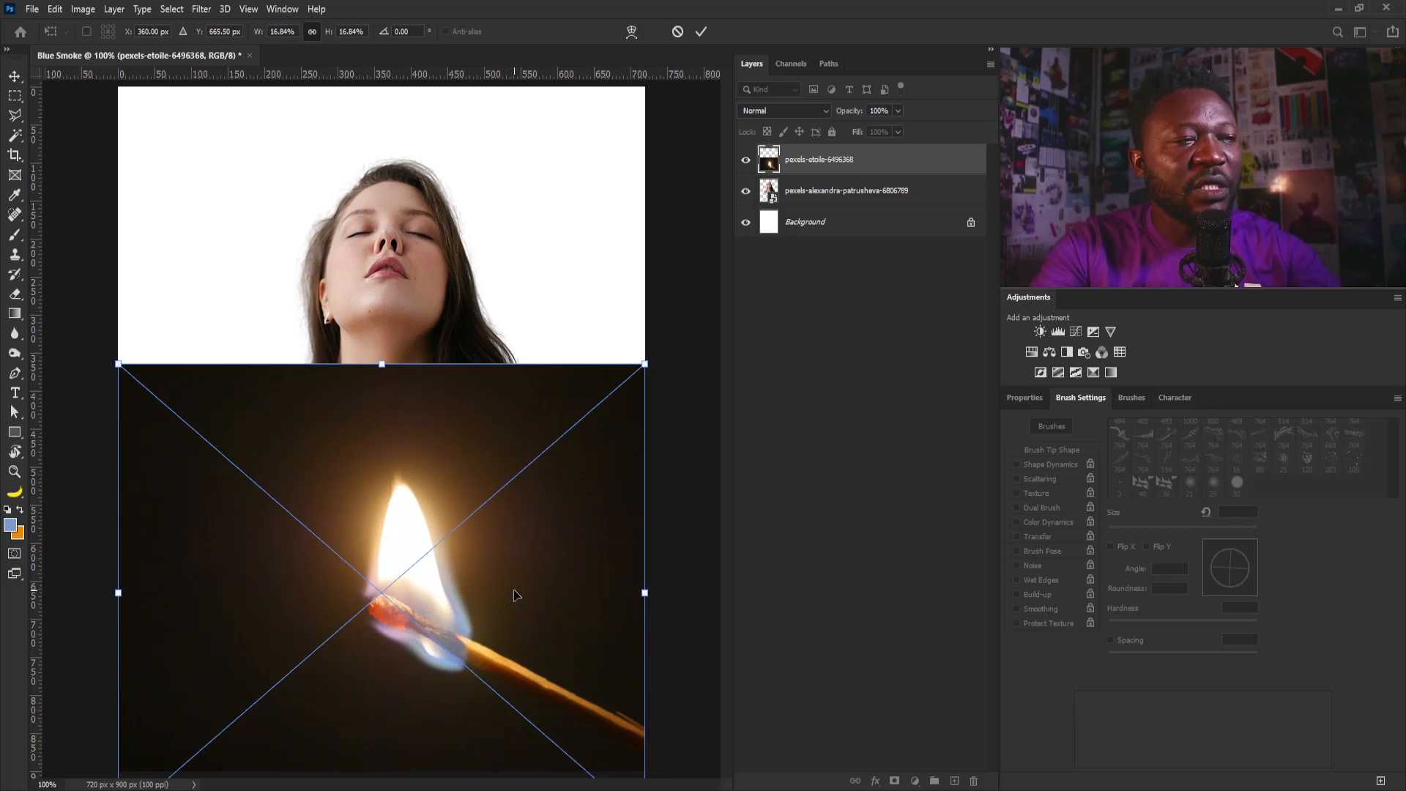
key(Return)
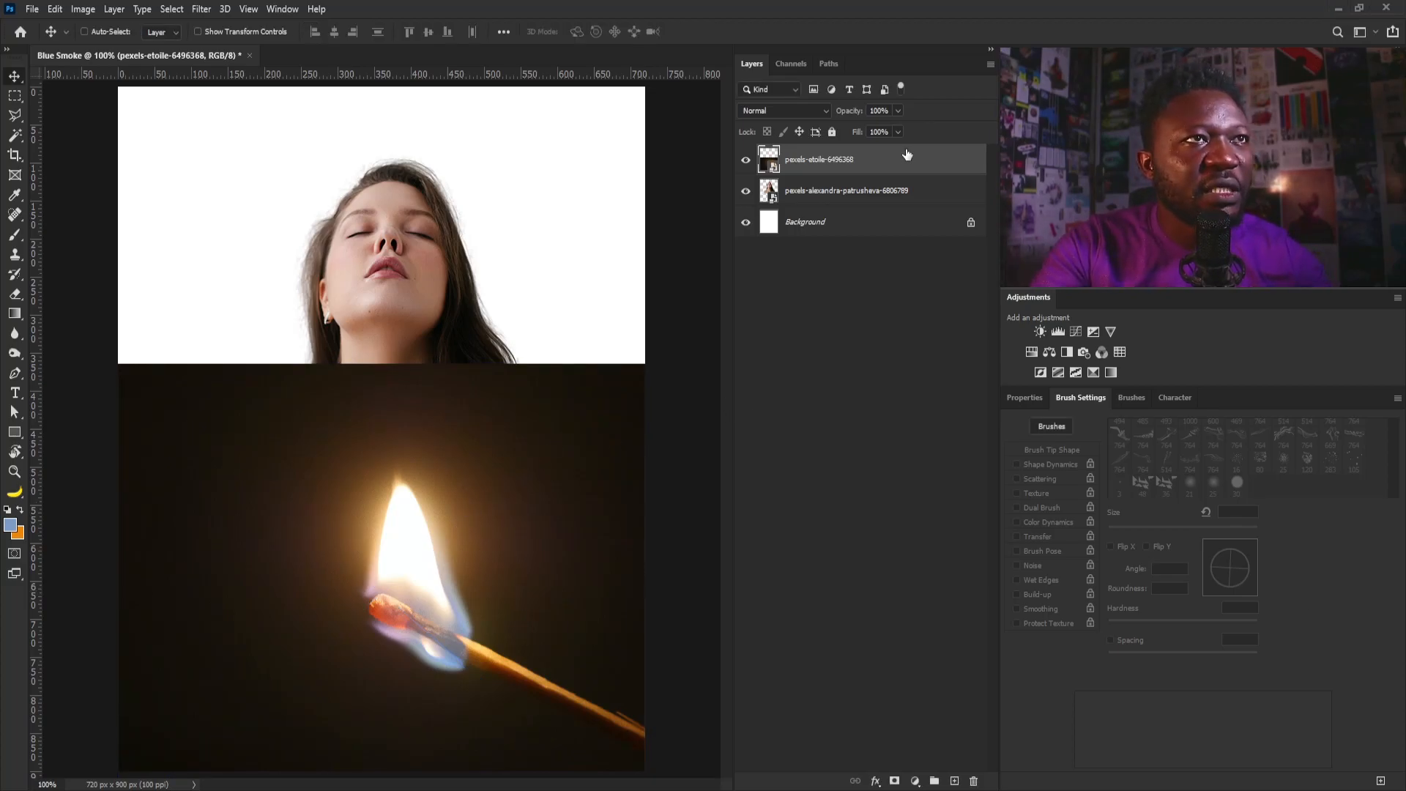
drag(880, 168, 877, 213)
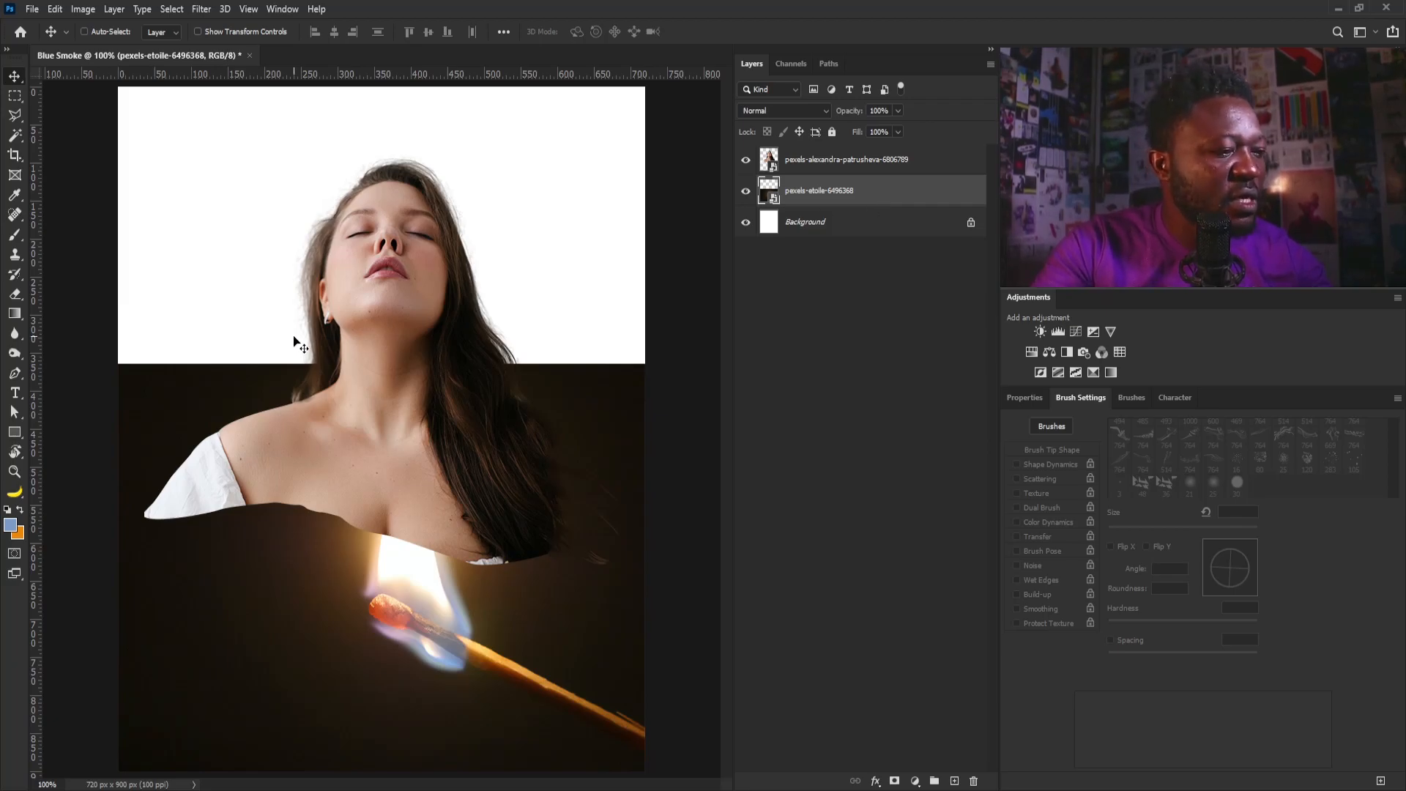
Hide the burning match layer.
key(b)
key(v)
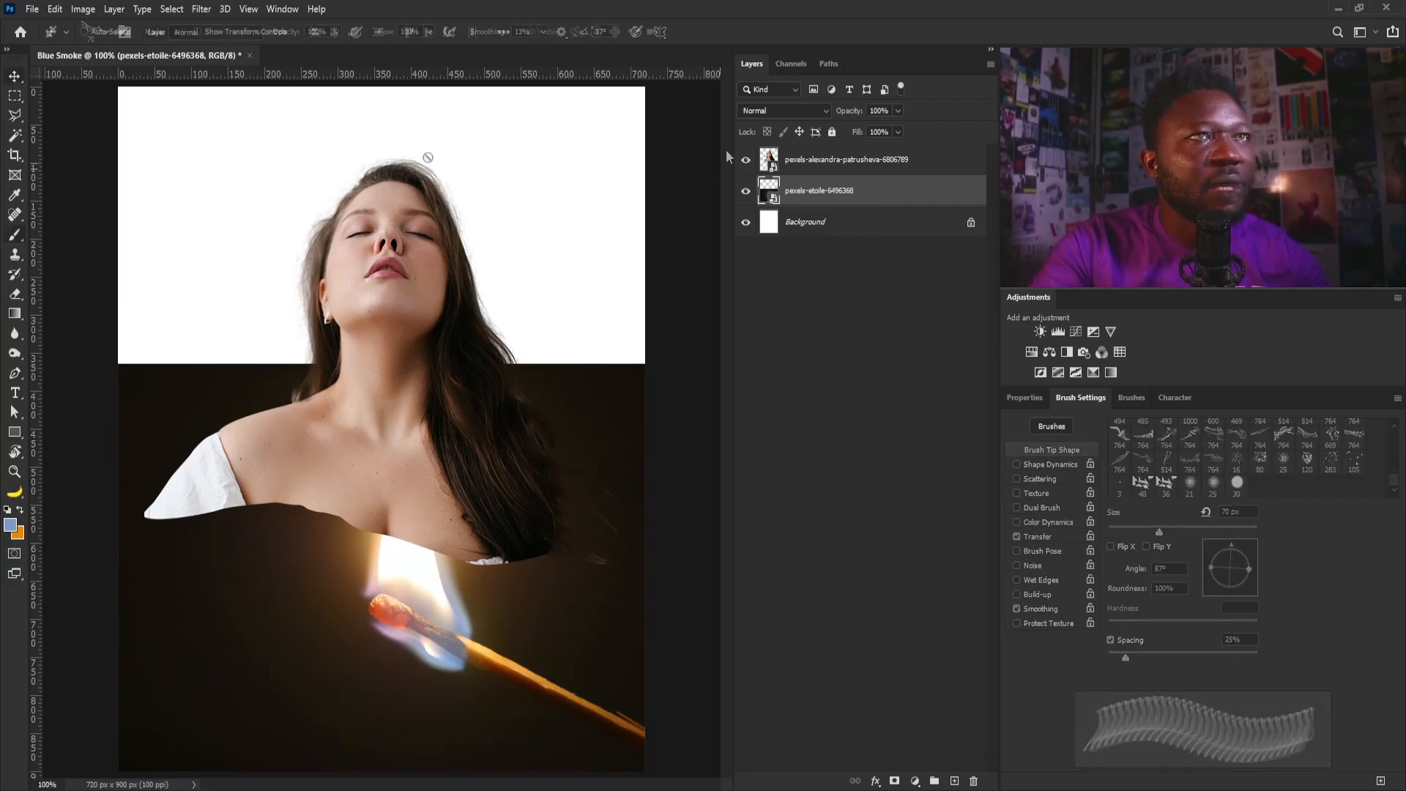
click(746, 192)
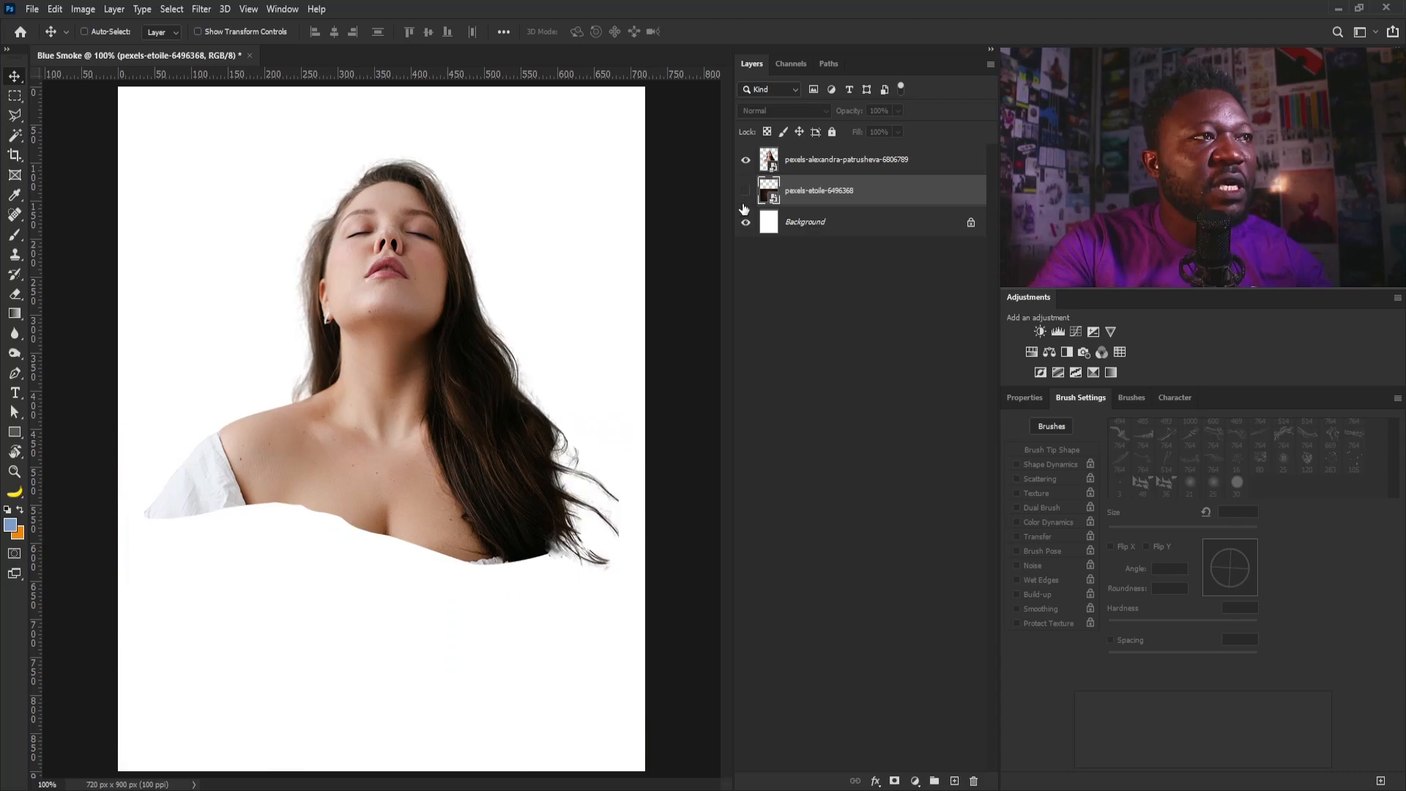
Add a layer named "black" directly beneath the portrait and fill it with foreground color #000000.
click(10, 526)
drag(606, 452, 575, 557)
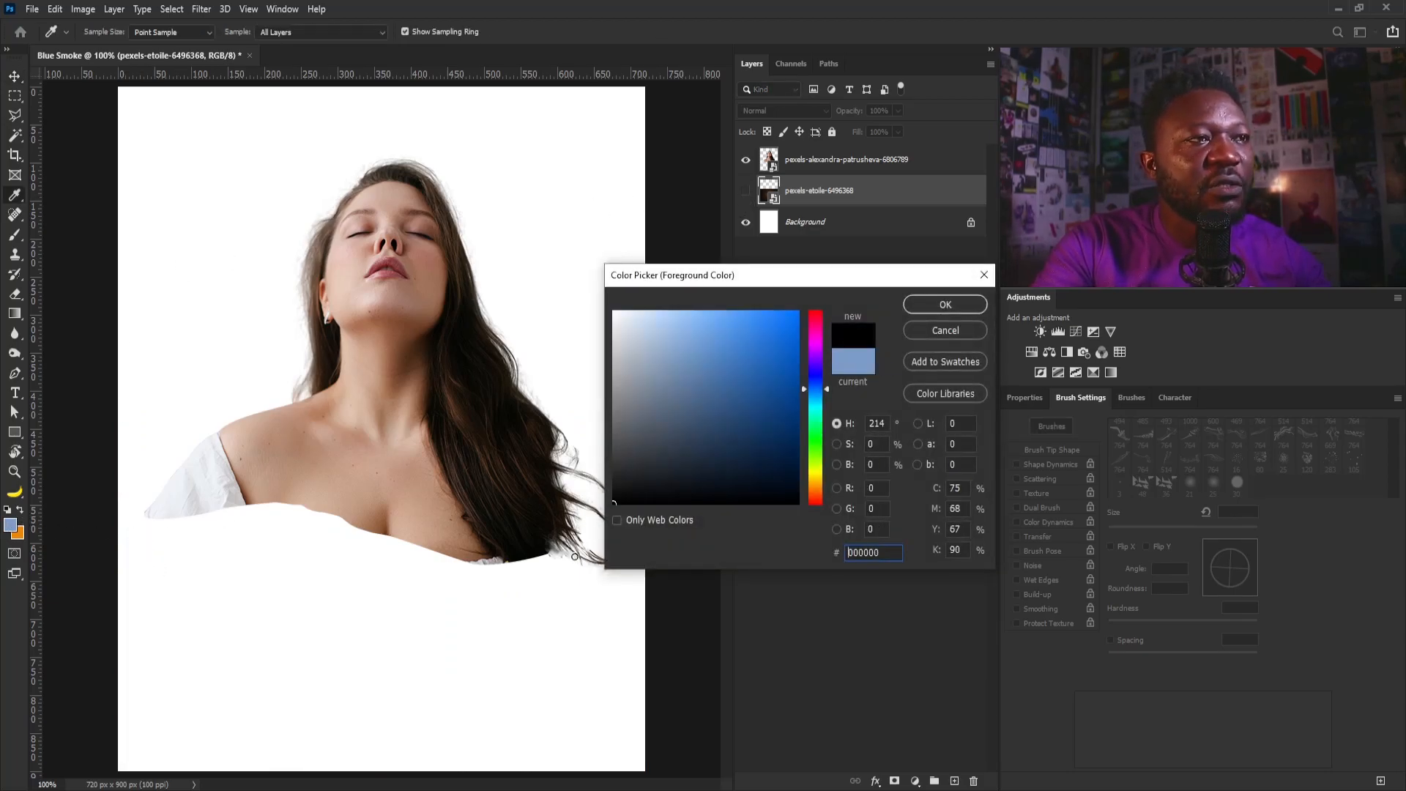
click(944, 304)
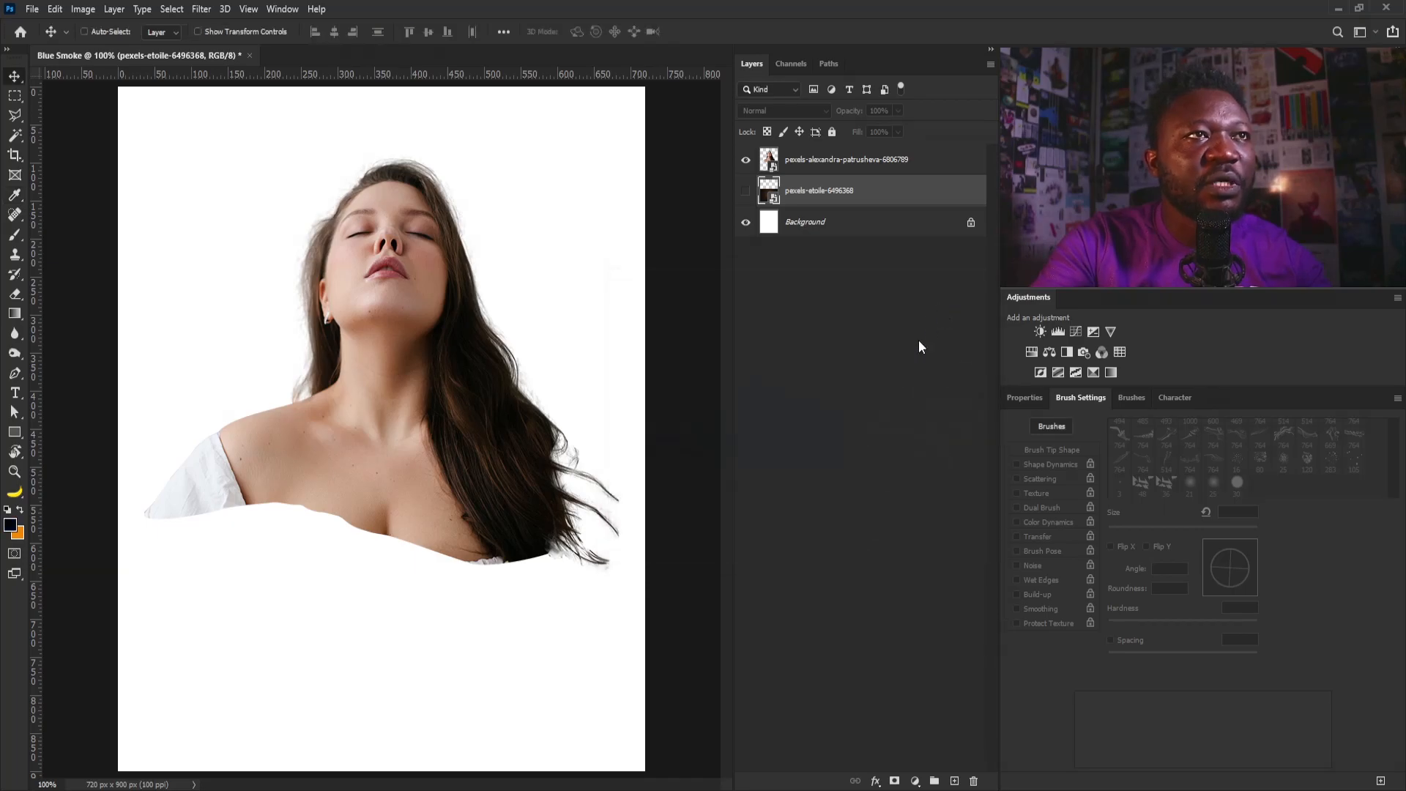
alt+click(954, 781)
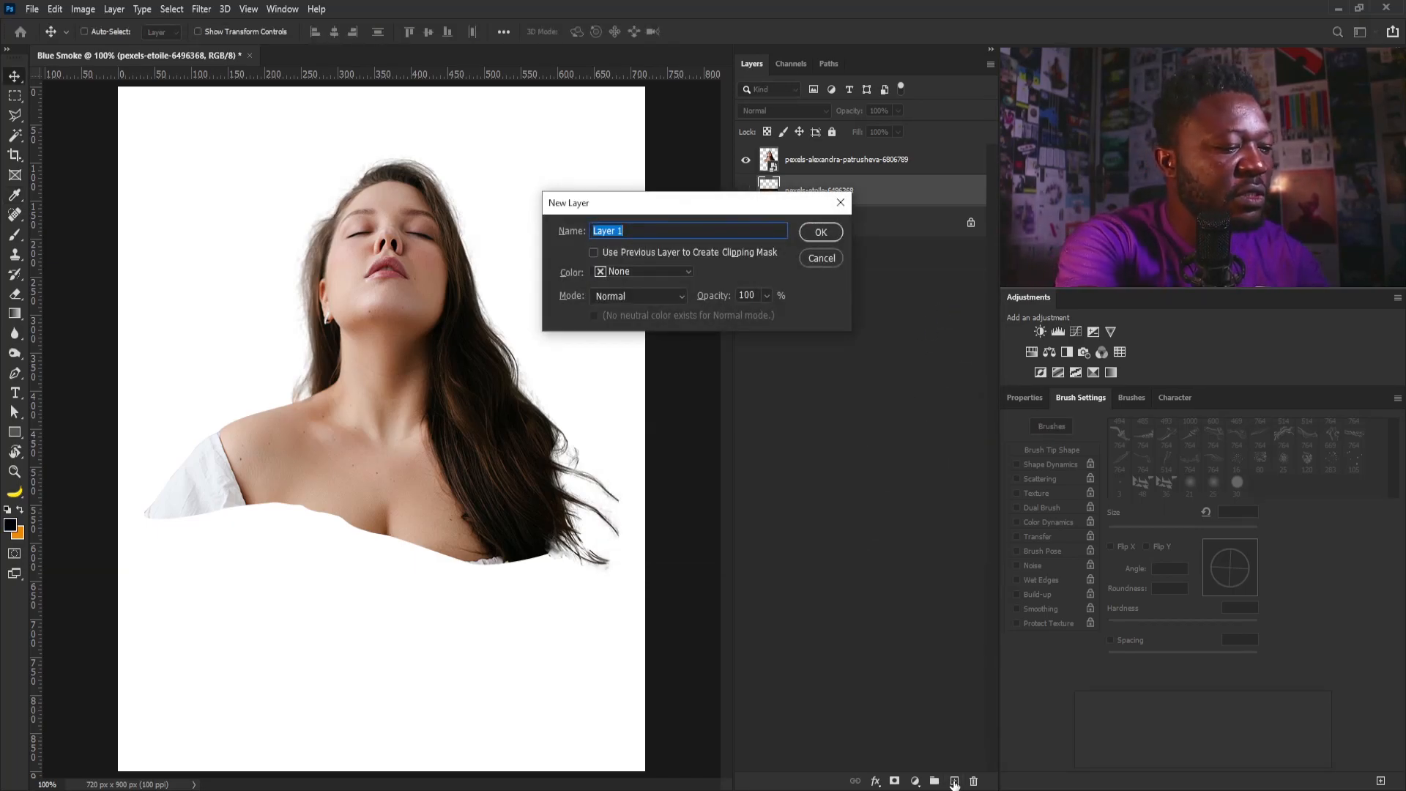
text(bla)
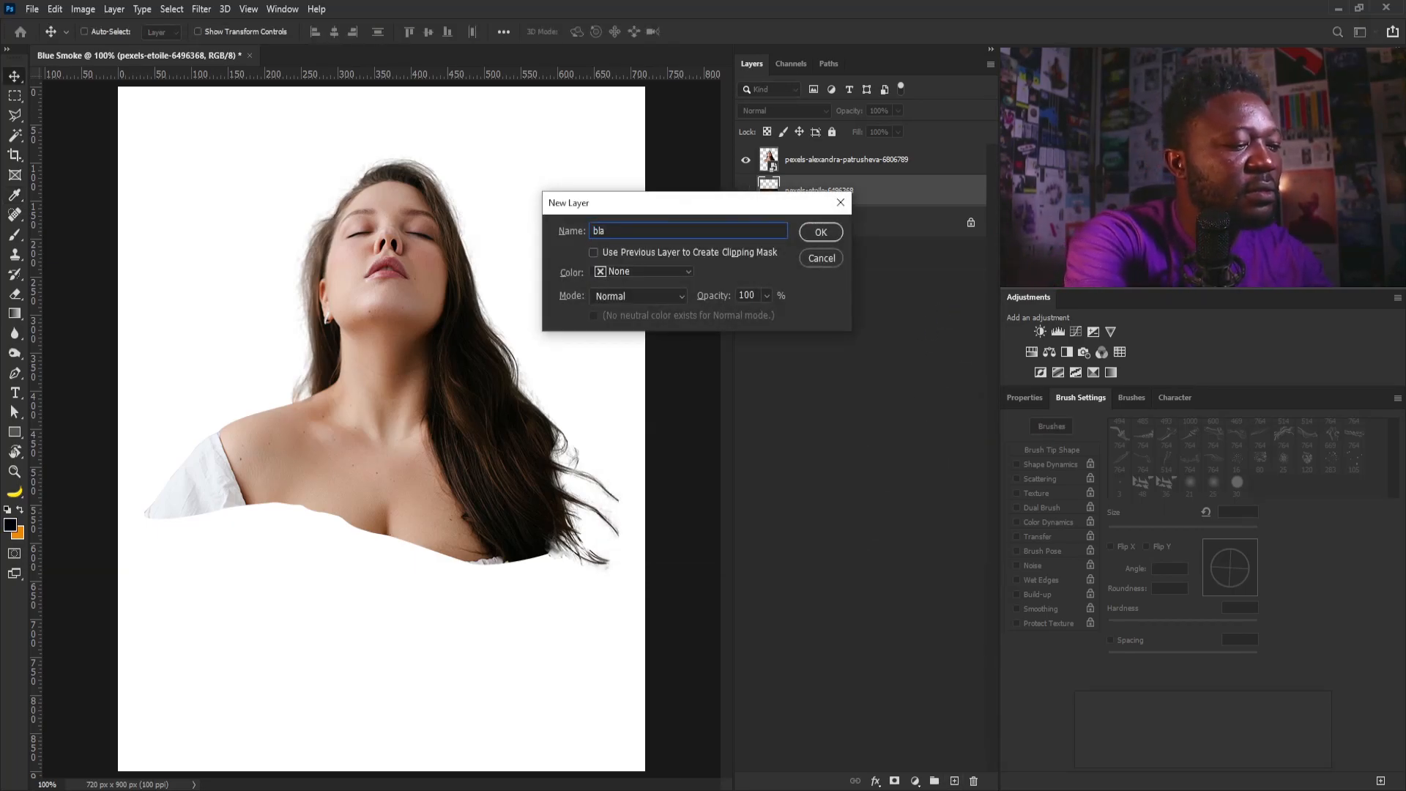
text(ck)
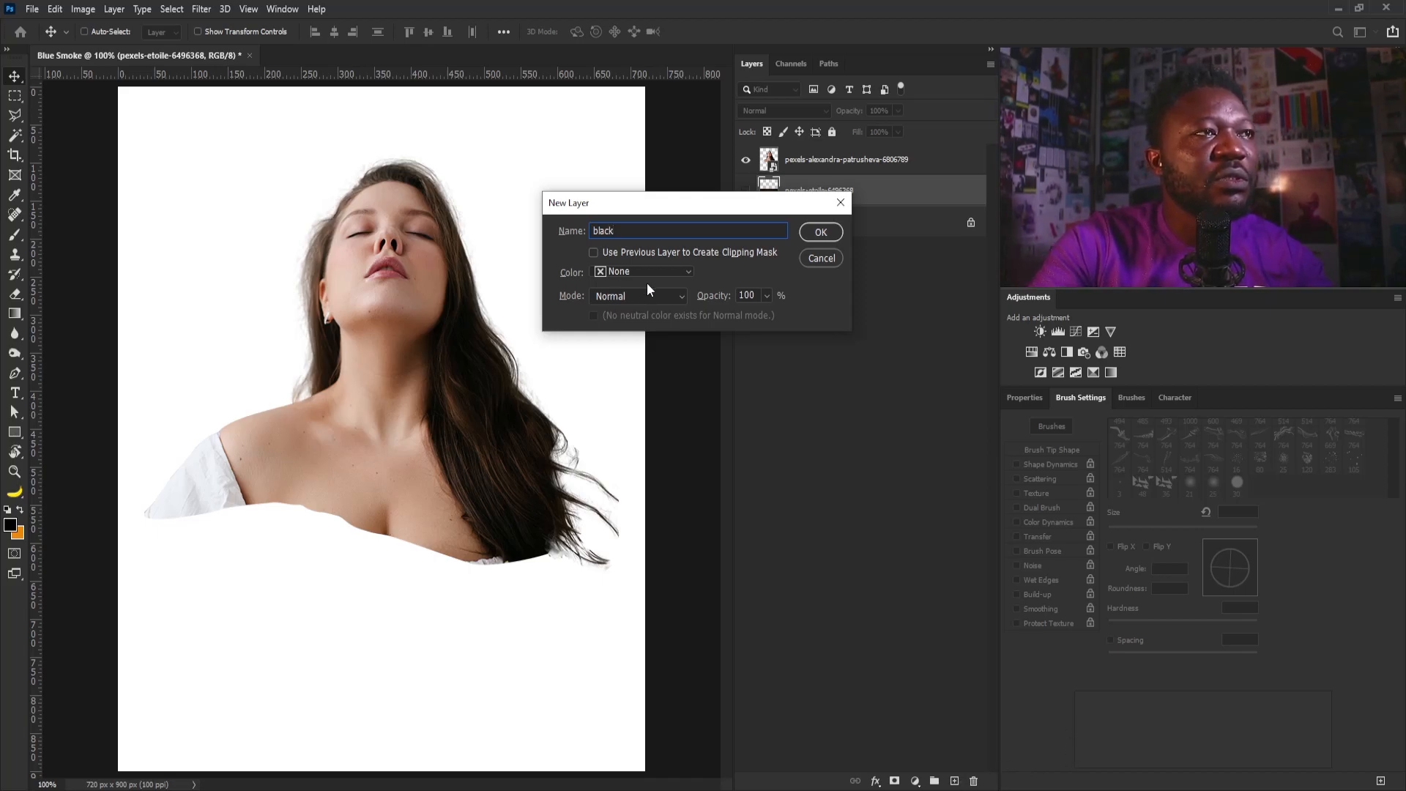
click(816, 231)
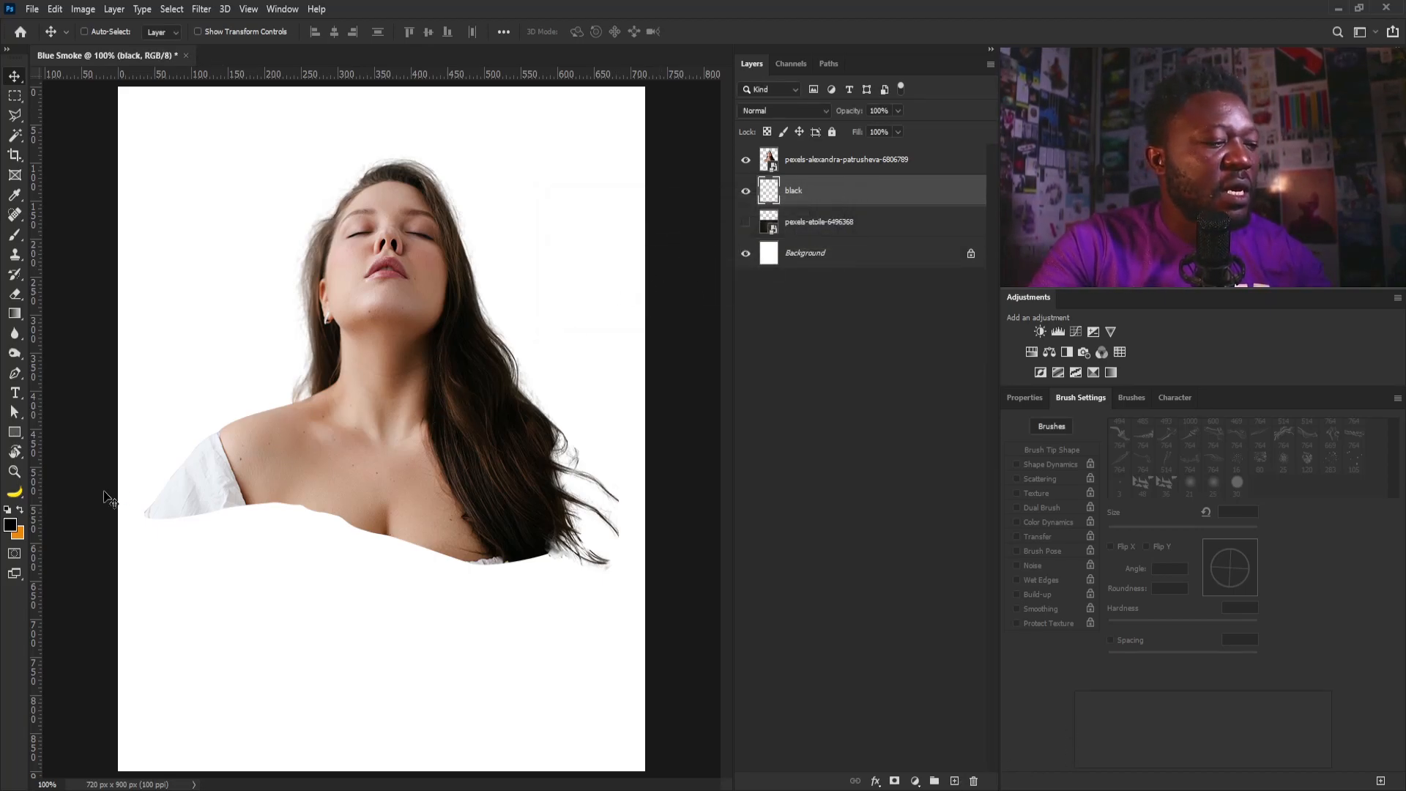
key(alt+BackSpace)
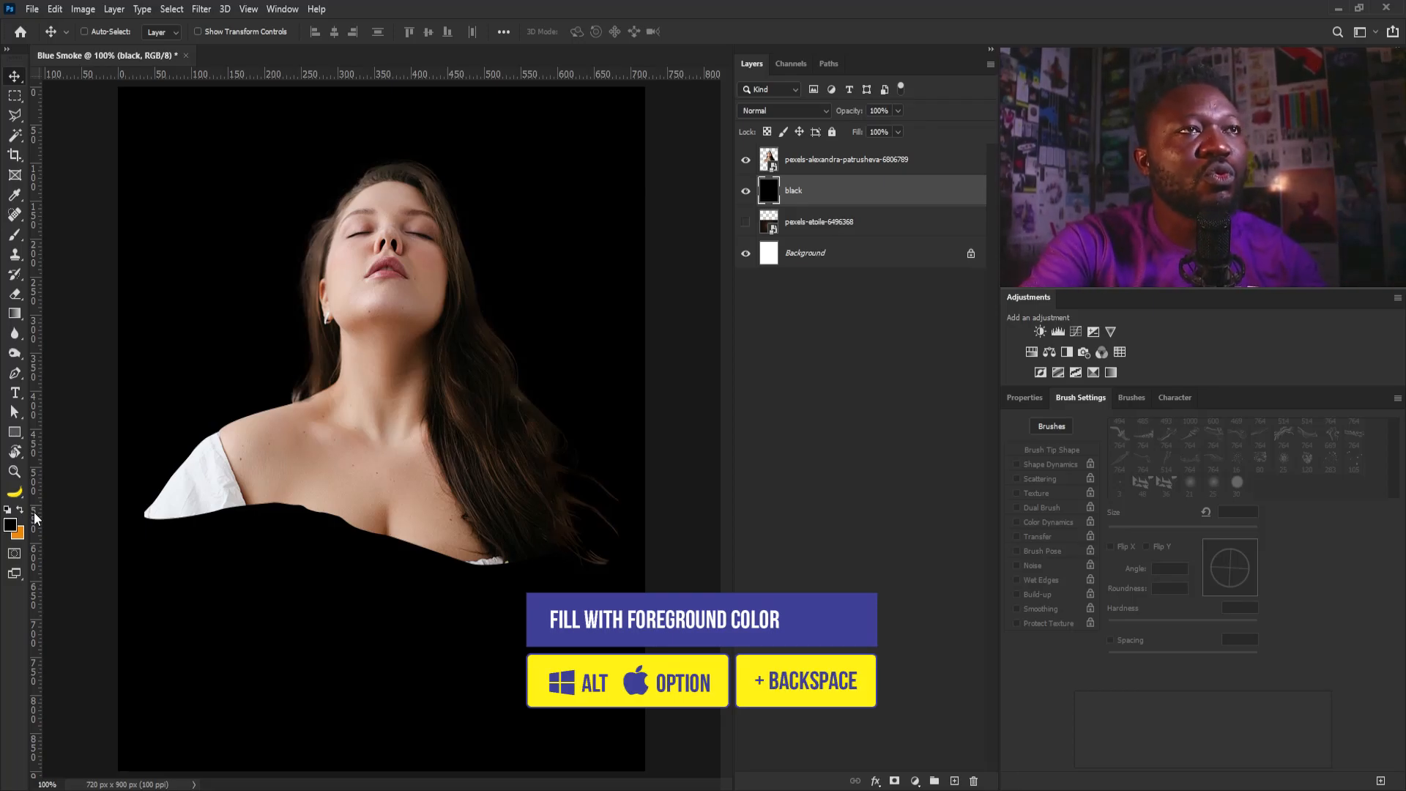
Duplicate the portrait layer and keep the original beneath it as a hidden backup named "Bck_up".
click(864, 168)
drag(864, 169, 952, 781)
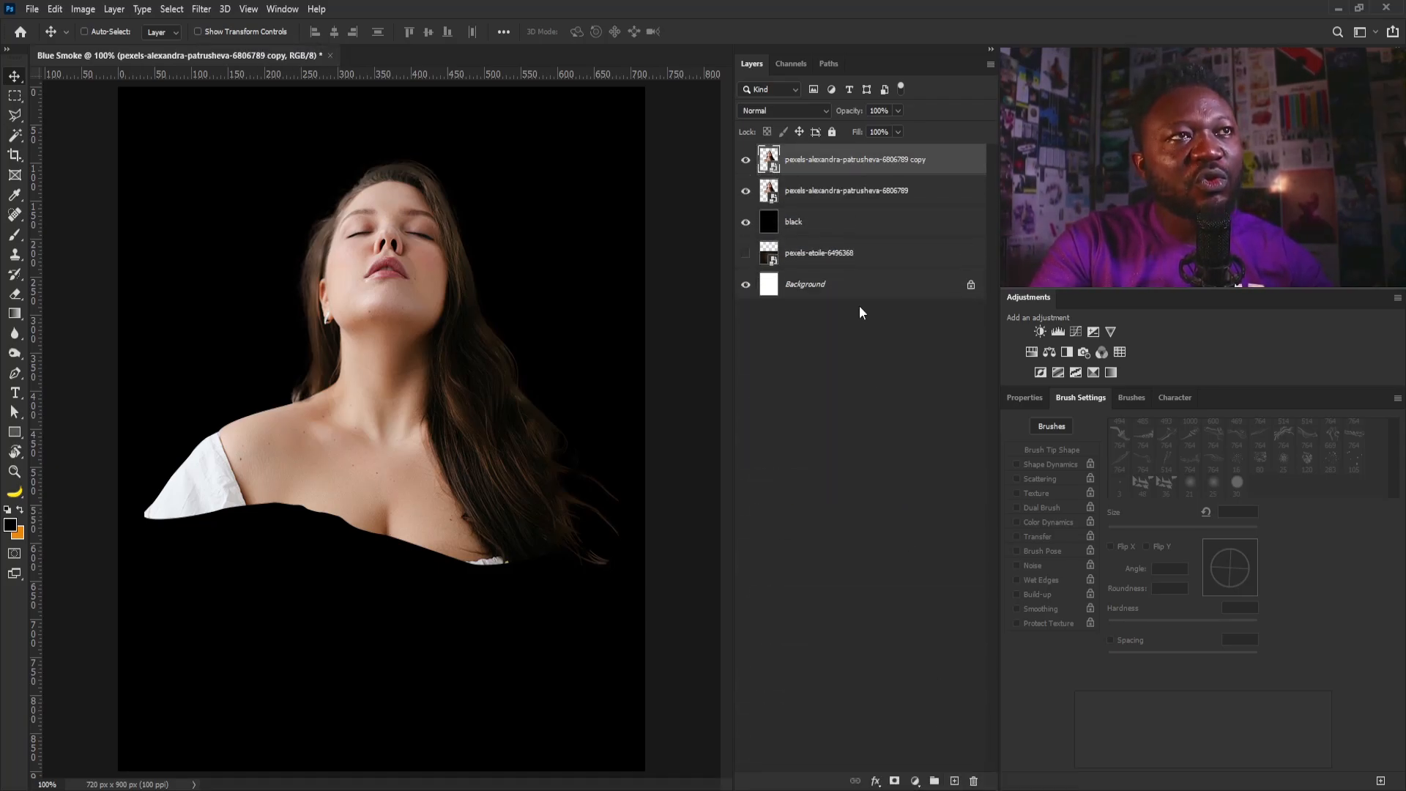
double_click(809, 190)
text(B)
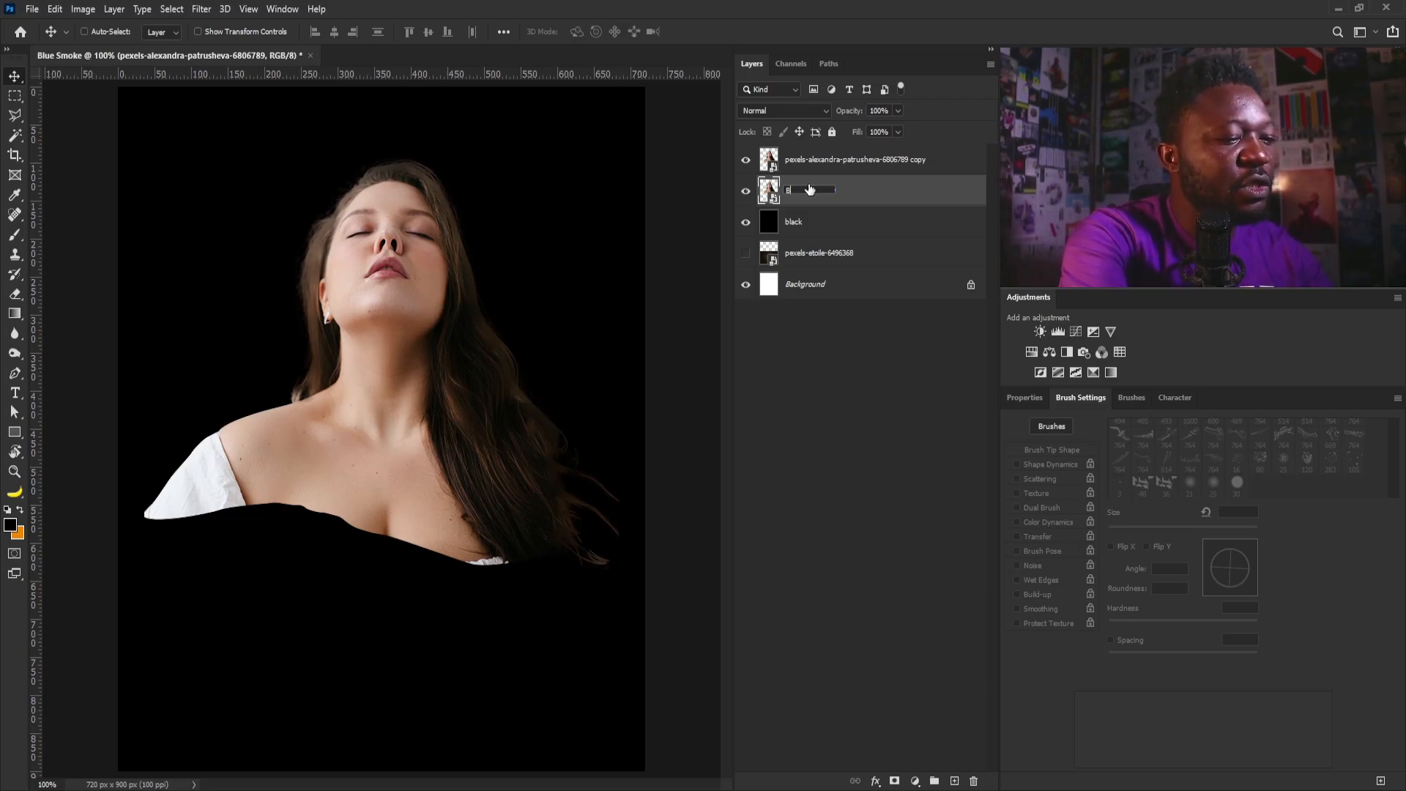
text(ok up)
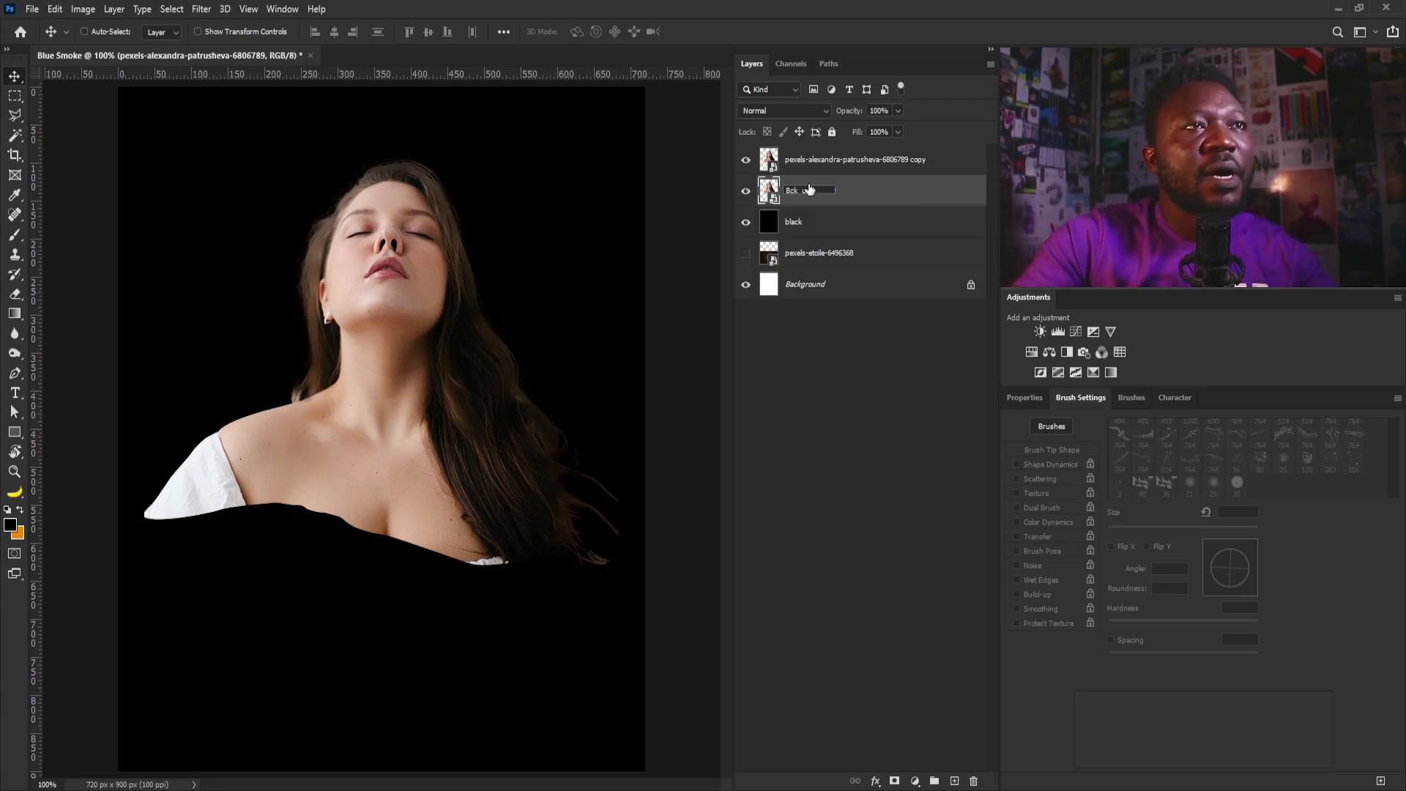
key(Return)
click(746, 190)
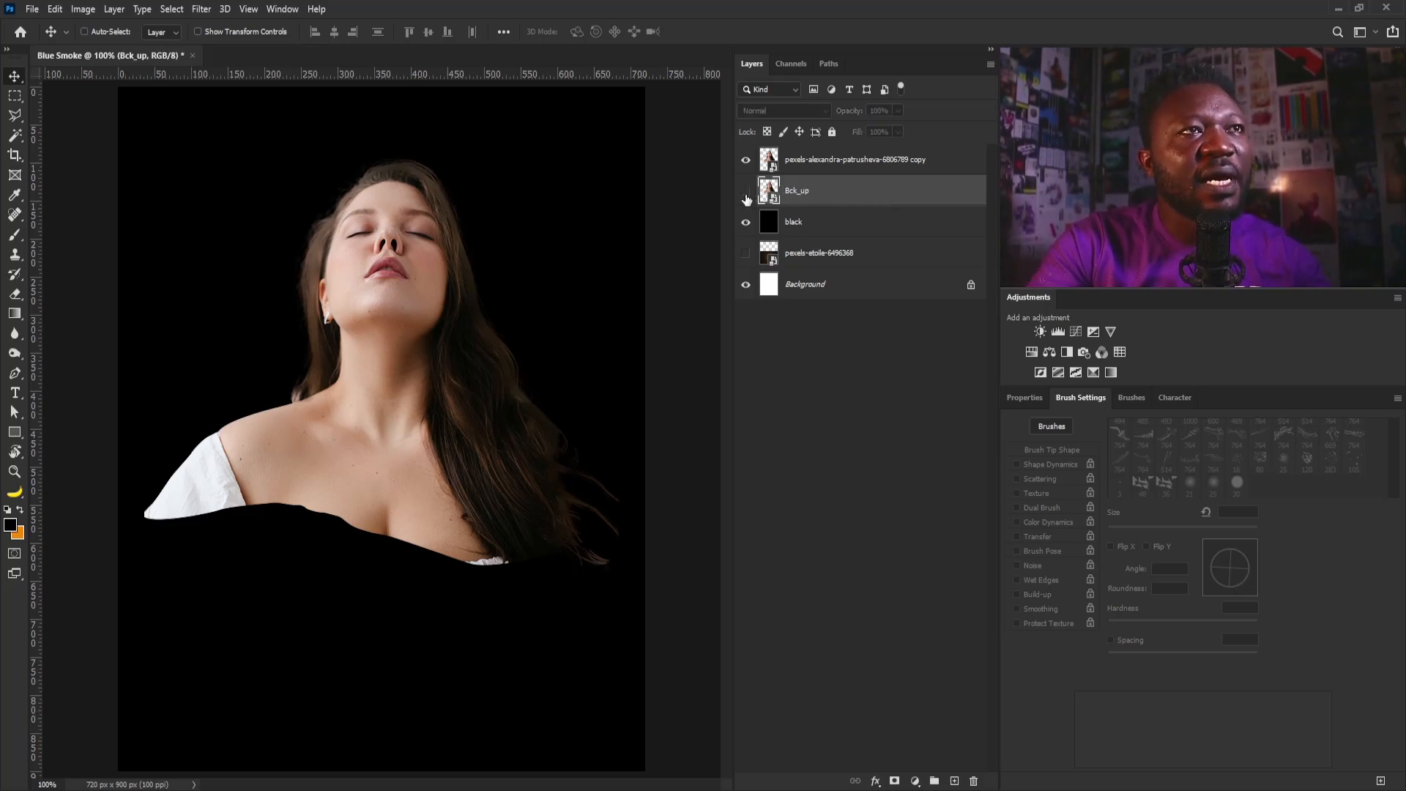
Rasterize the portrait copy and add a Black & White adjustment layer above it.
right_click(814, 161)
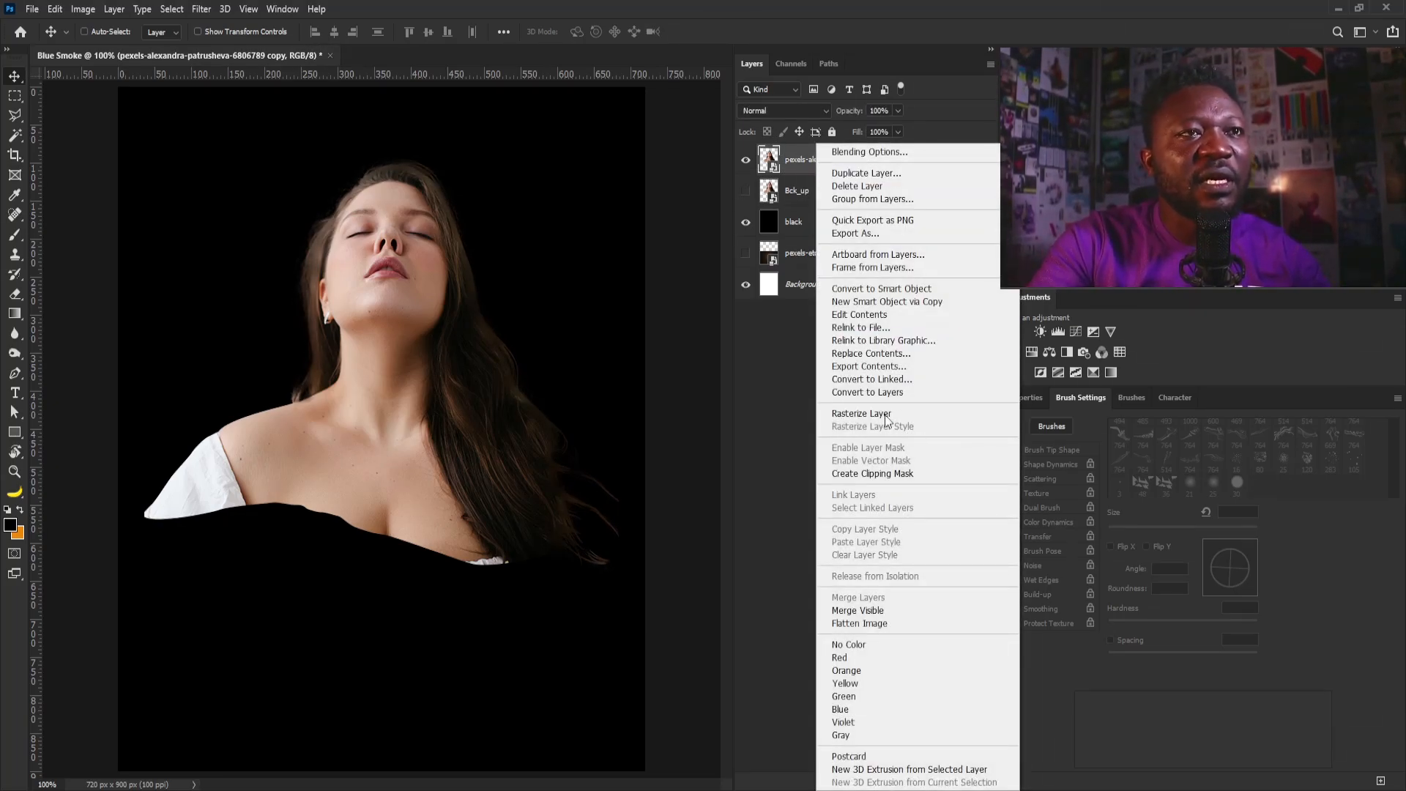
click(874, 413)
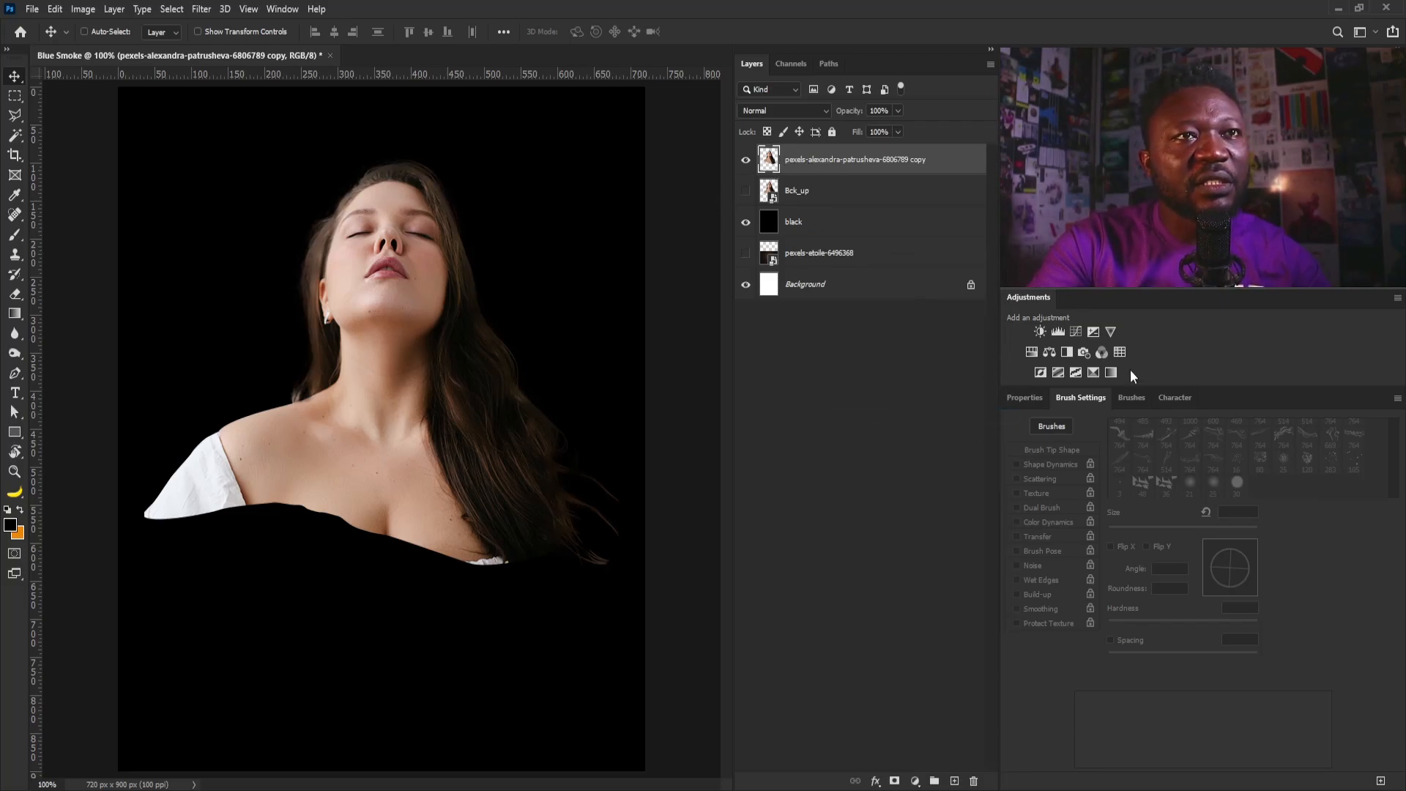
click(1067, 351)
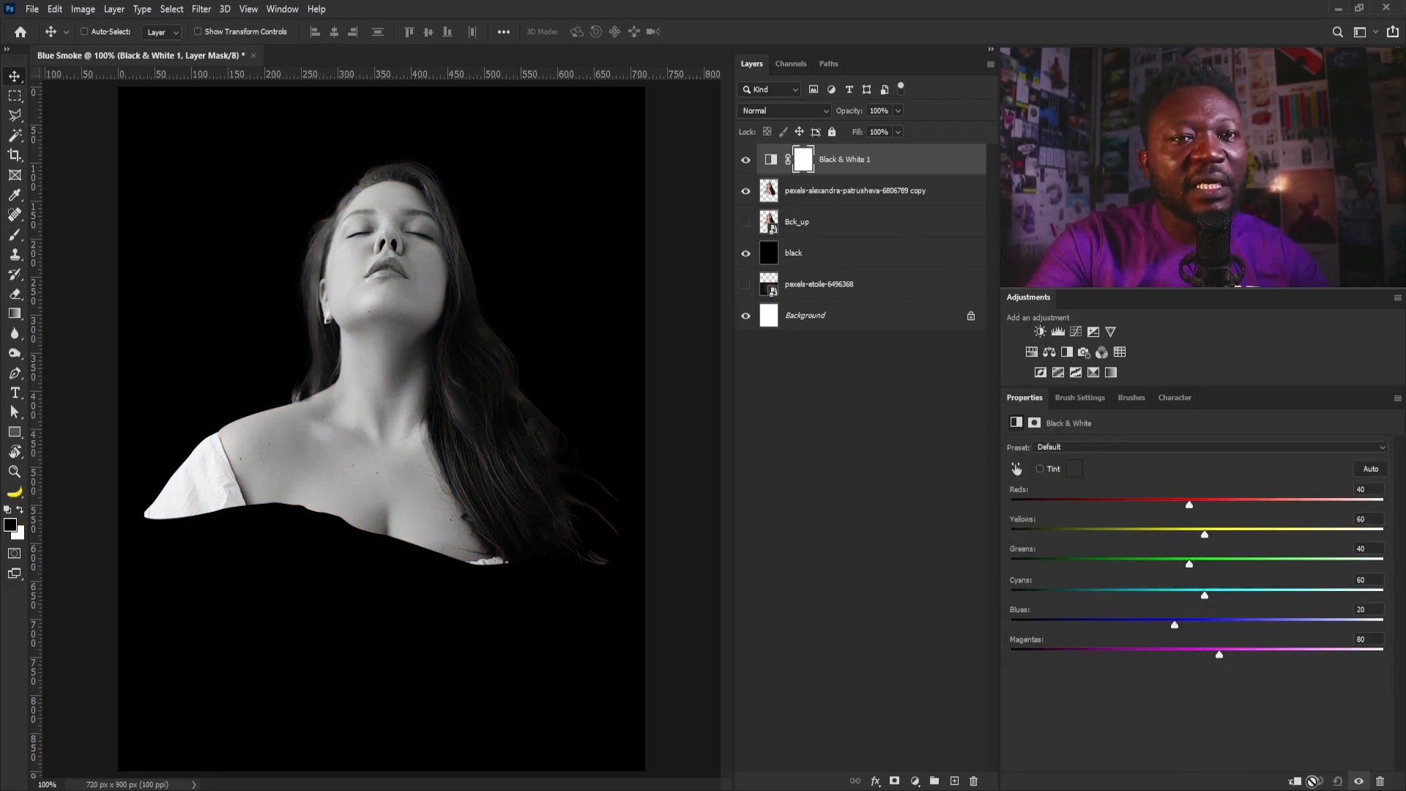
Clip the Black & White adjustment to the portrait copy and set its Reds to -44 and Yellows to 300.
click(1295, 780)
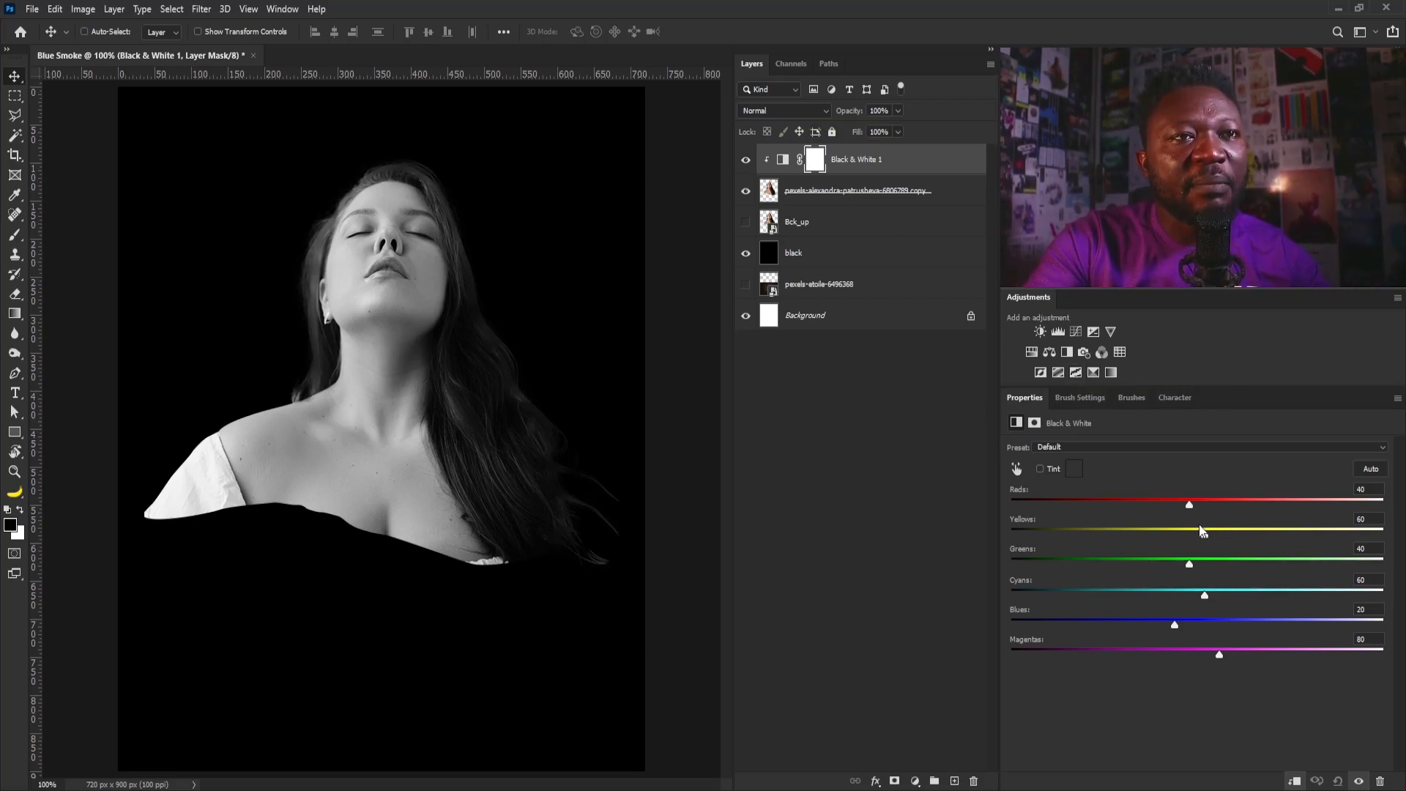
drag(1204, 533, 1332, 531)
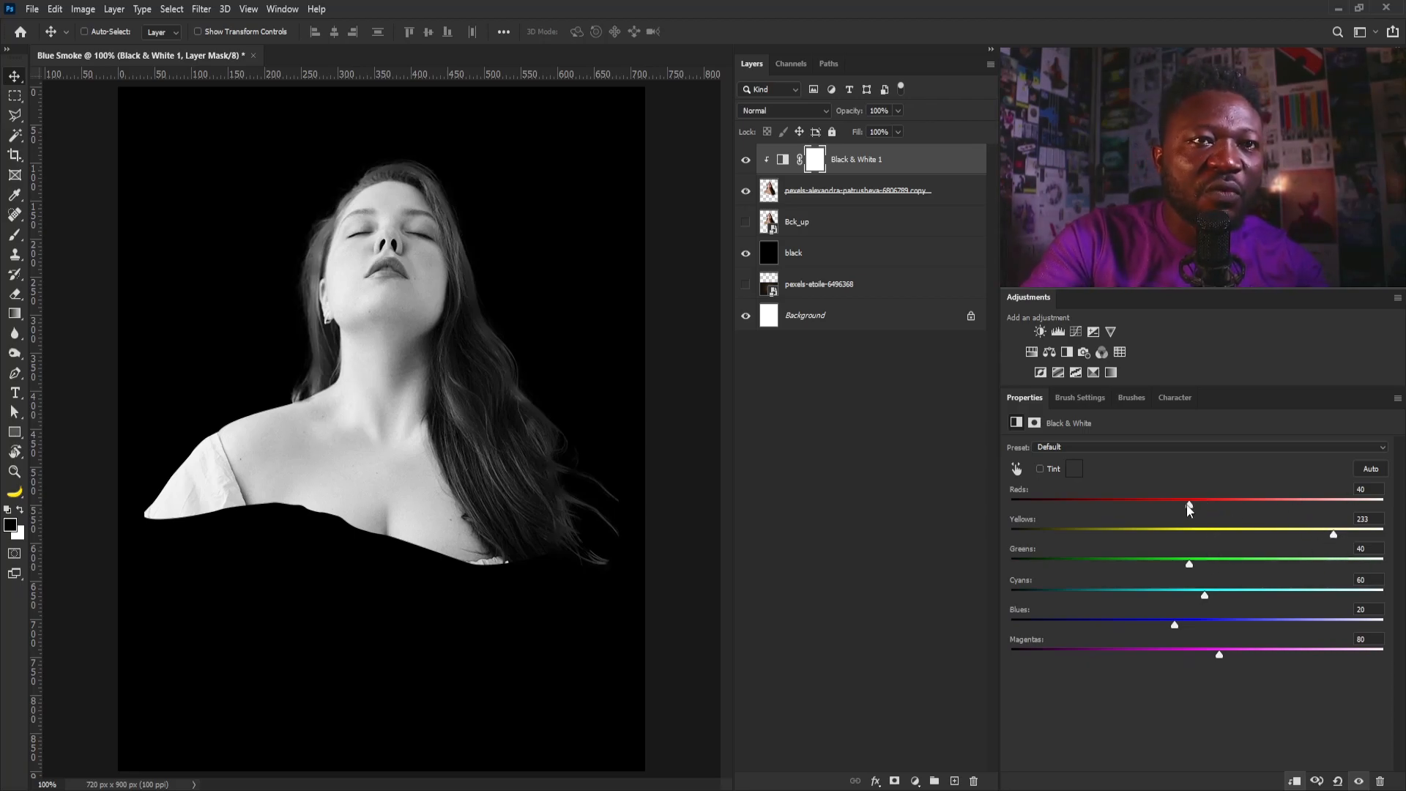
drag(1189, 505, 1115, 513)
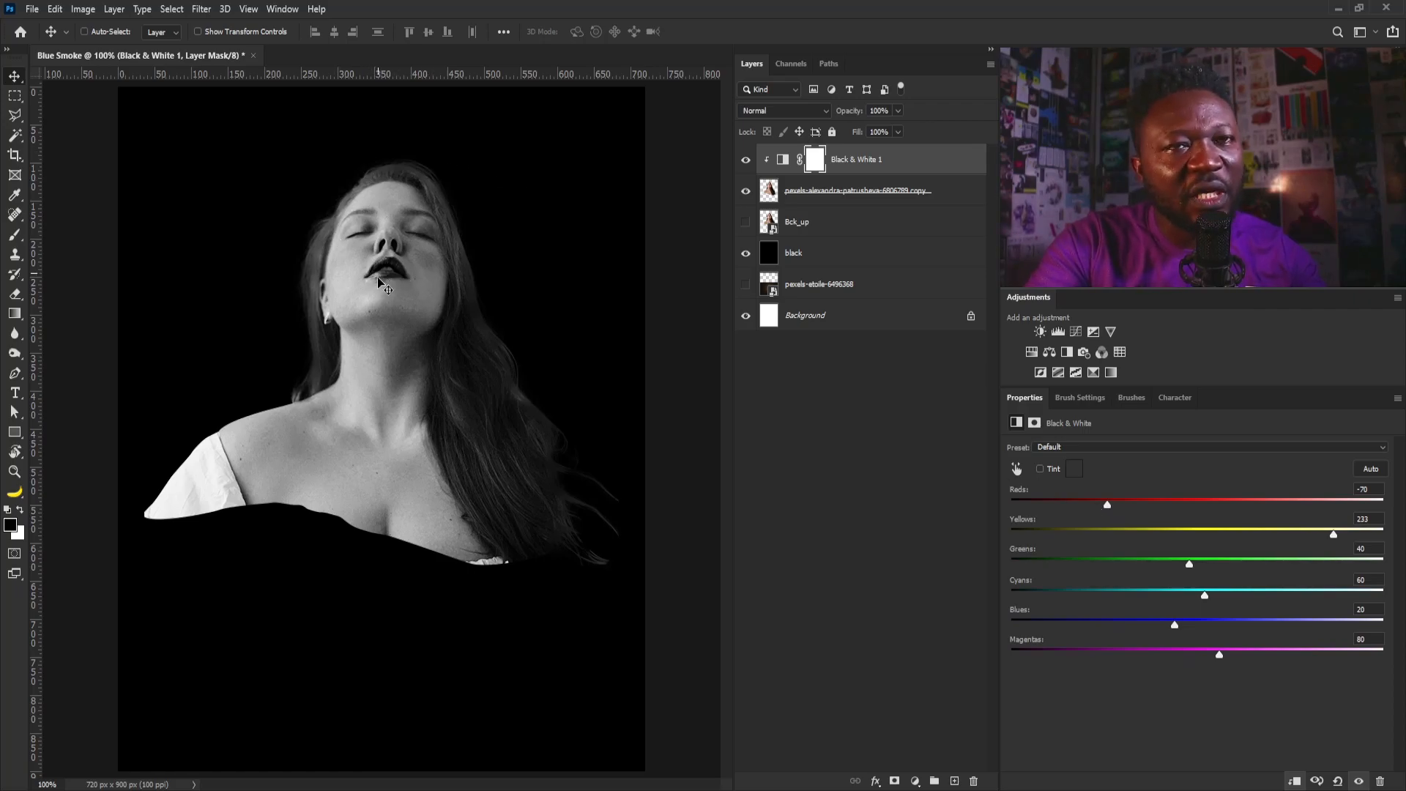
drag(1333, 533, 1403, 547)
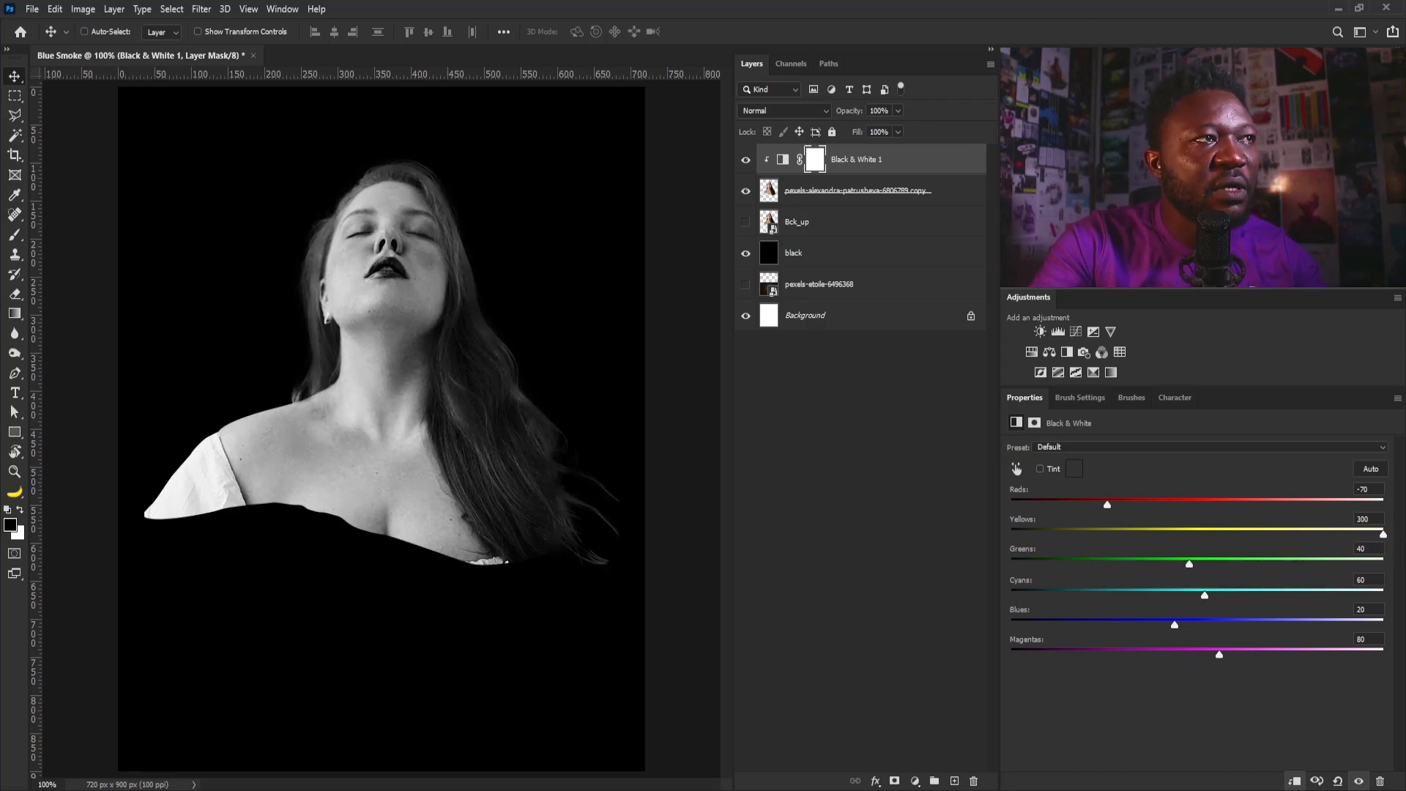
drag(1106, 504, 1124, 505)
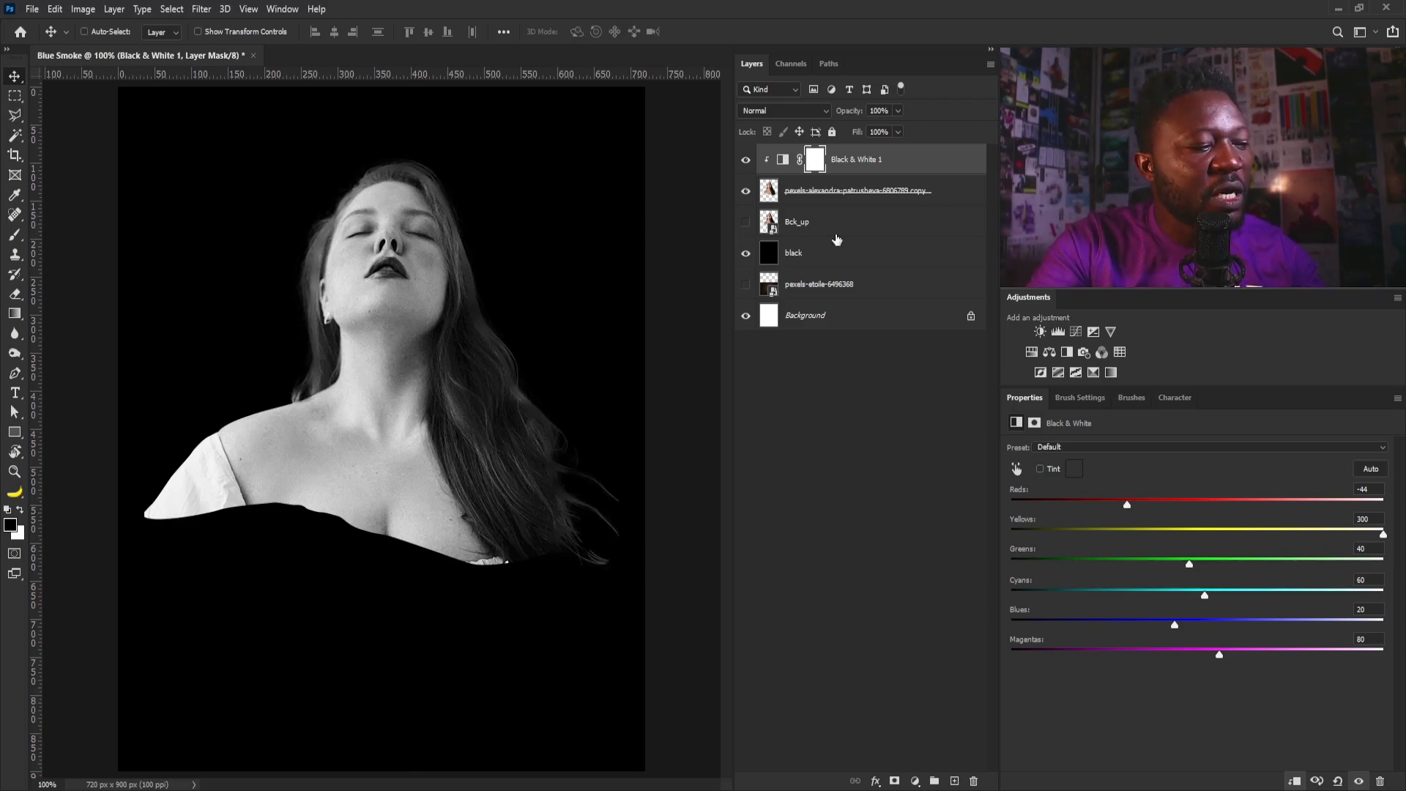
Merge the Black & White adjustment with the portrait copy and invert the merged layer's tones.
click(844, 195)
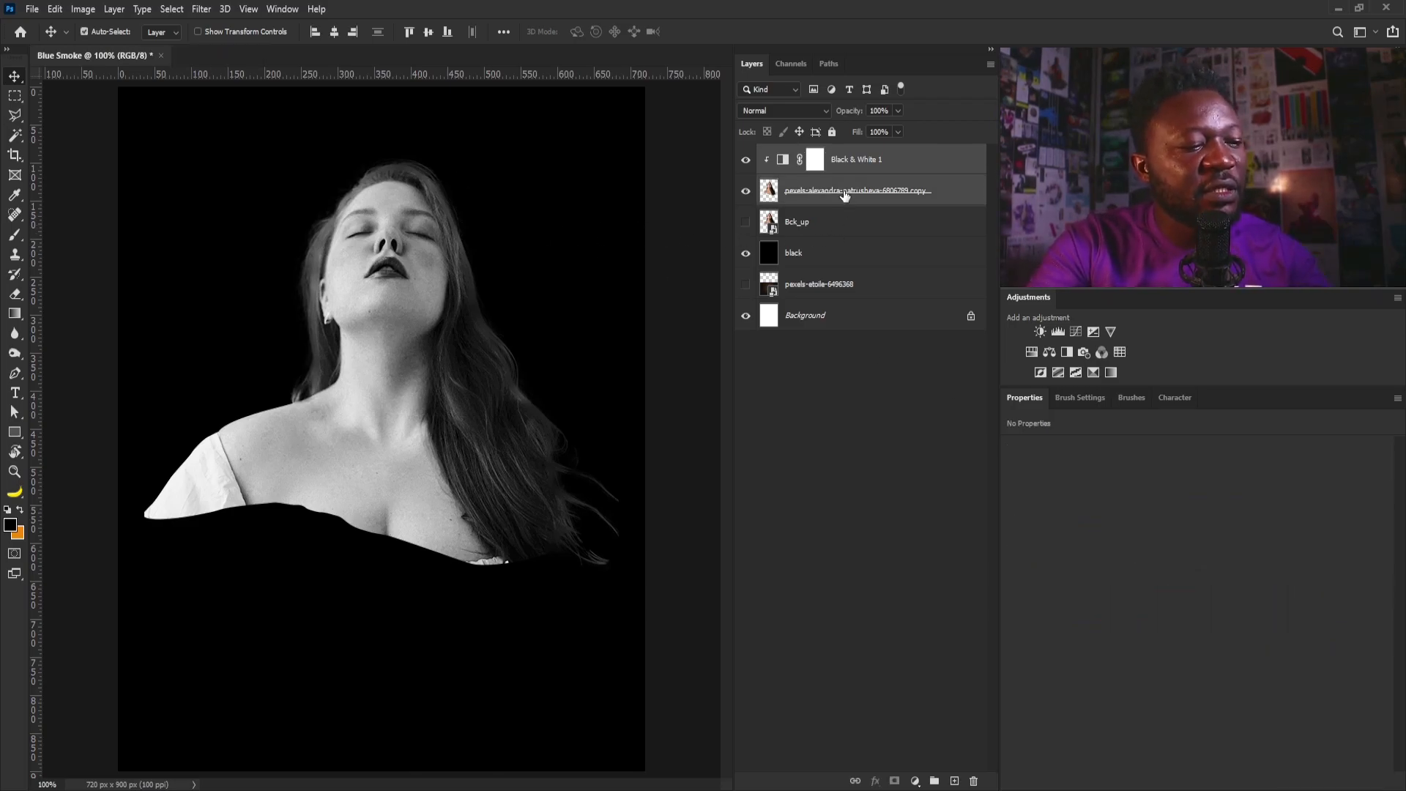
key(ctrl+e)
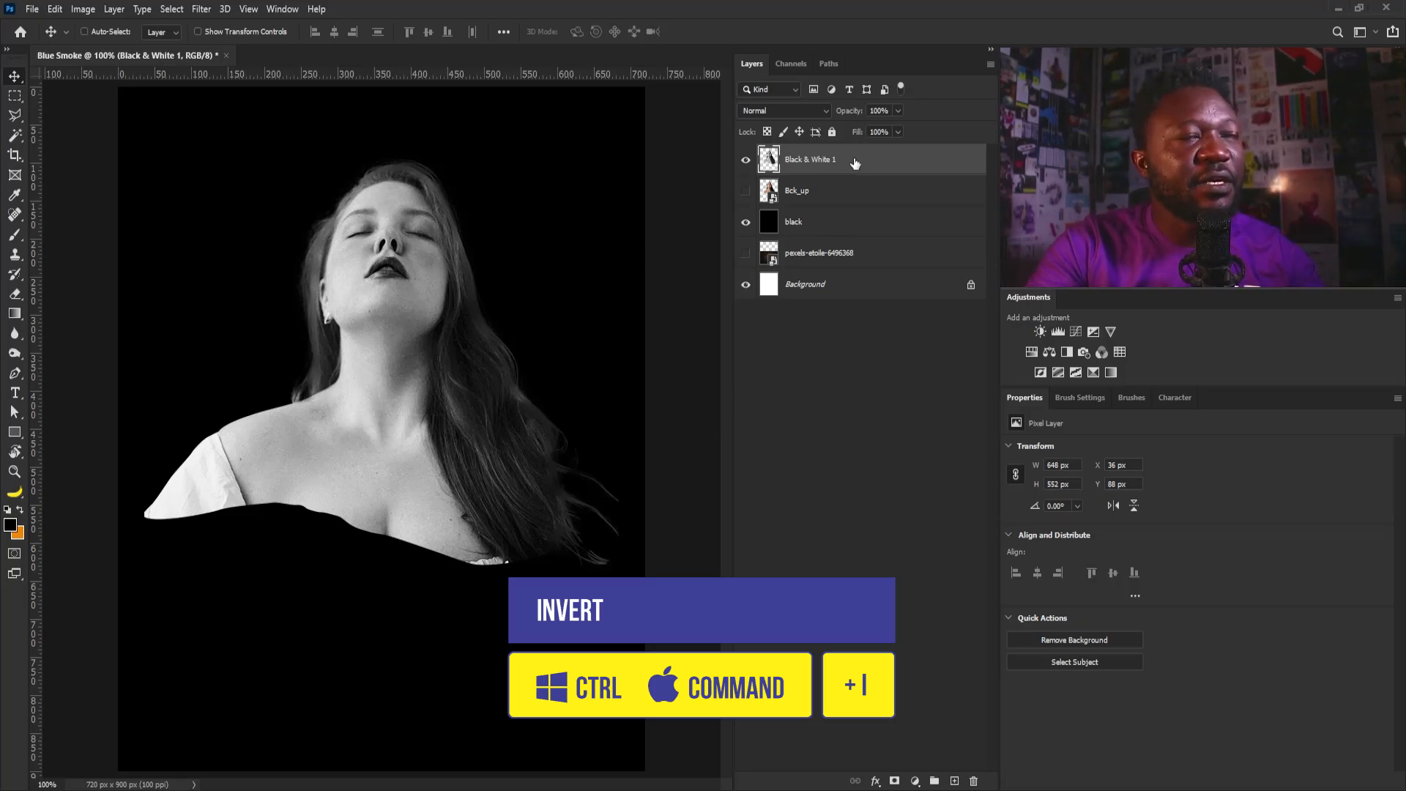
key(ctrl+i)
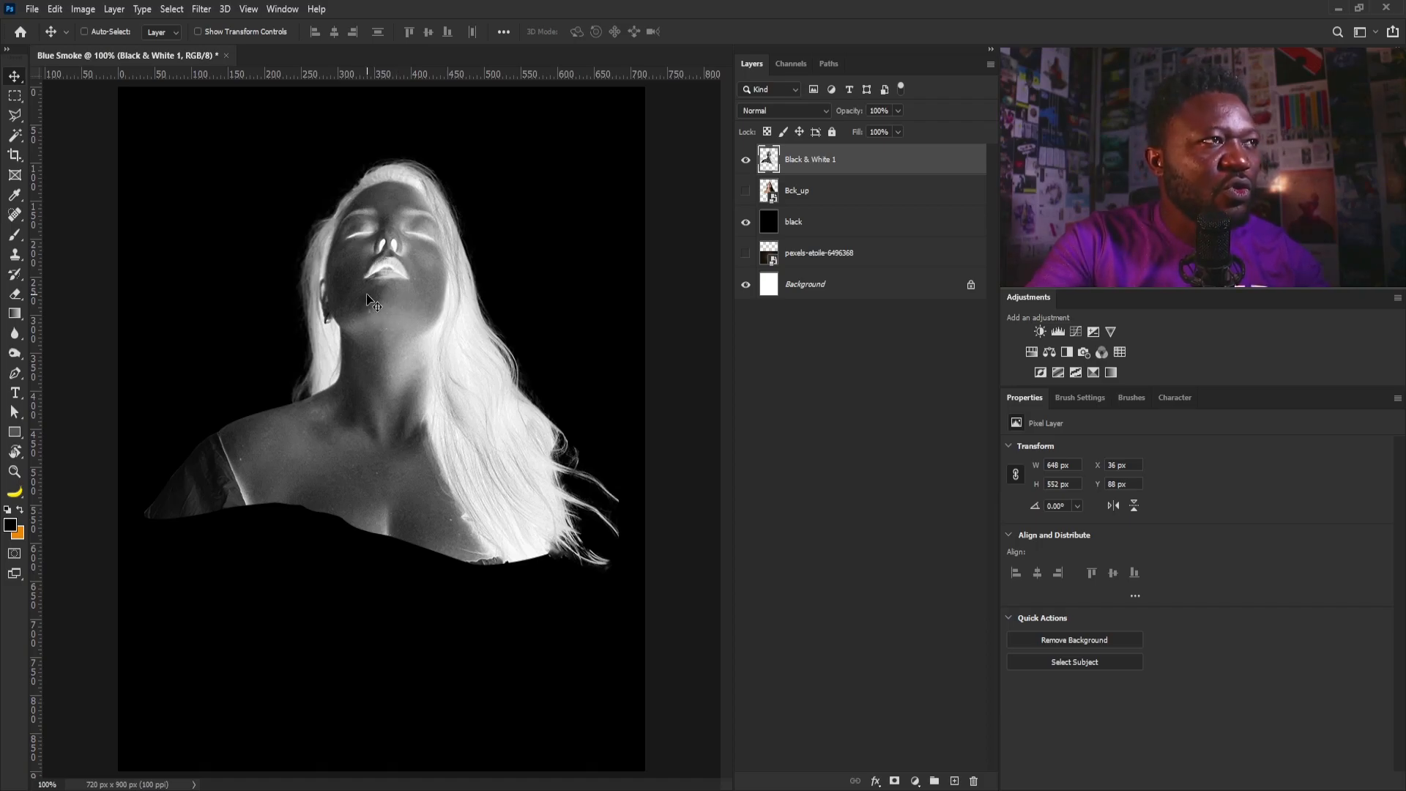
Shift the inverted portrait slightly right to X 47 px and add a layer mask to it.
drag(370, 294, 380, 295)
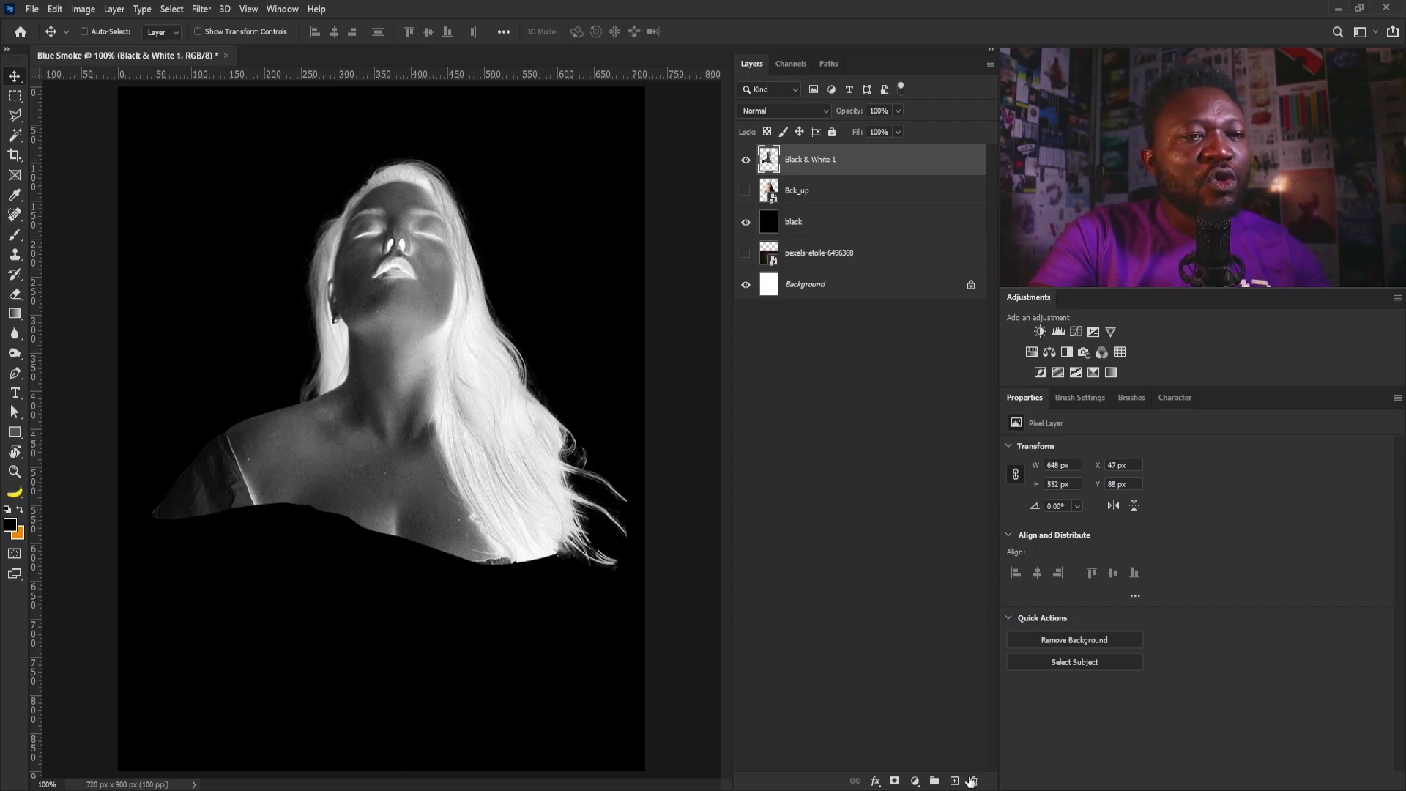
click(894, 781)
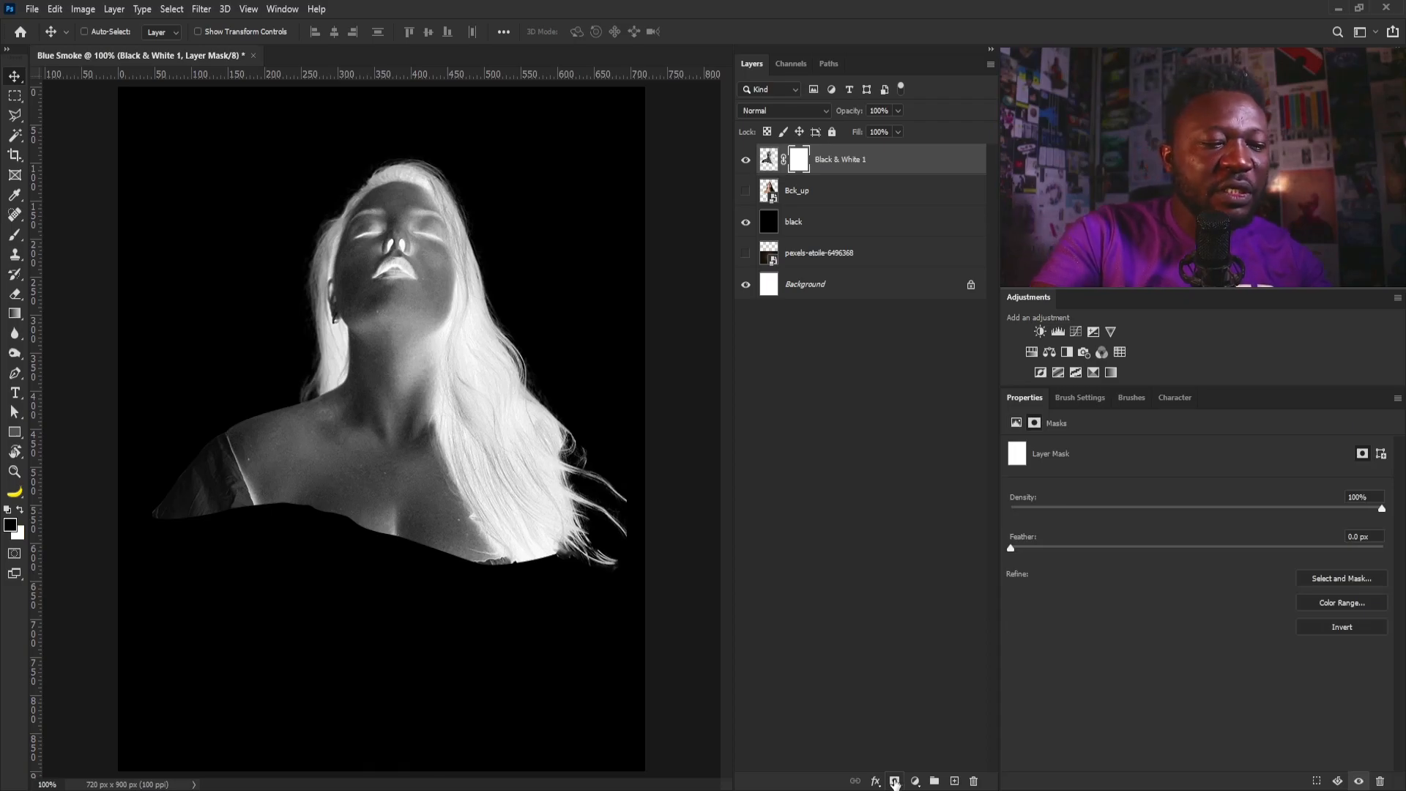
Set up a soft round brush at 100 px with 0% hardness and Transfer off, and start masking out the hair beside the shoulder.
key(b)
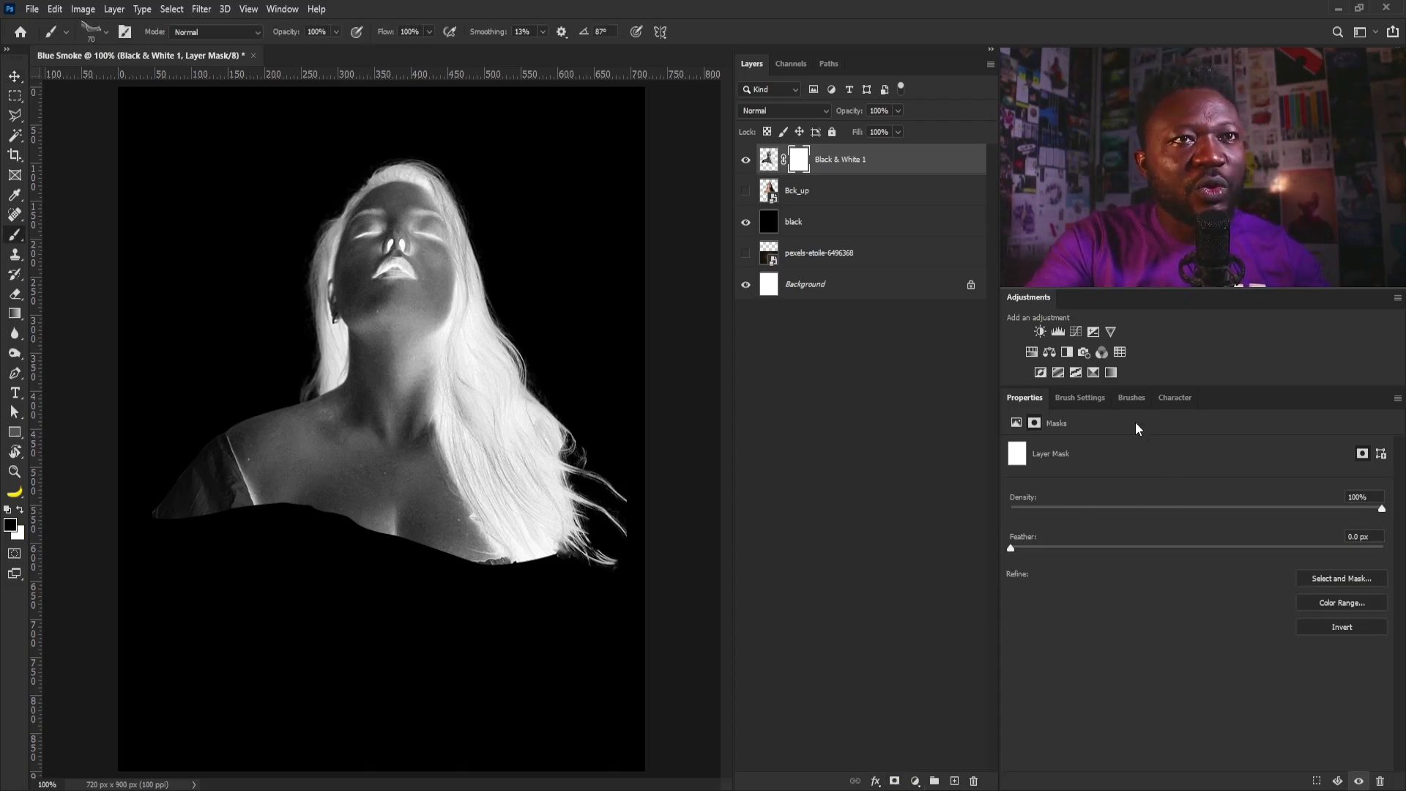
click(1087, 399)
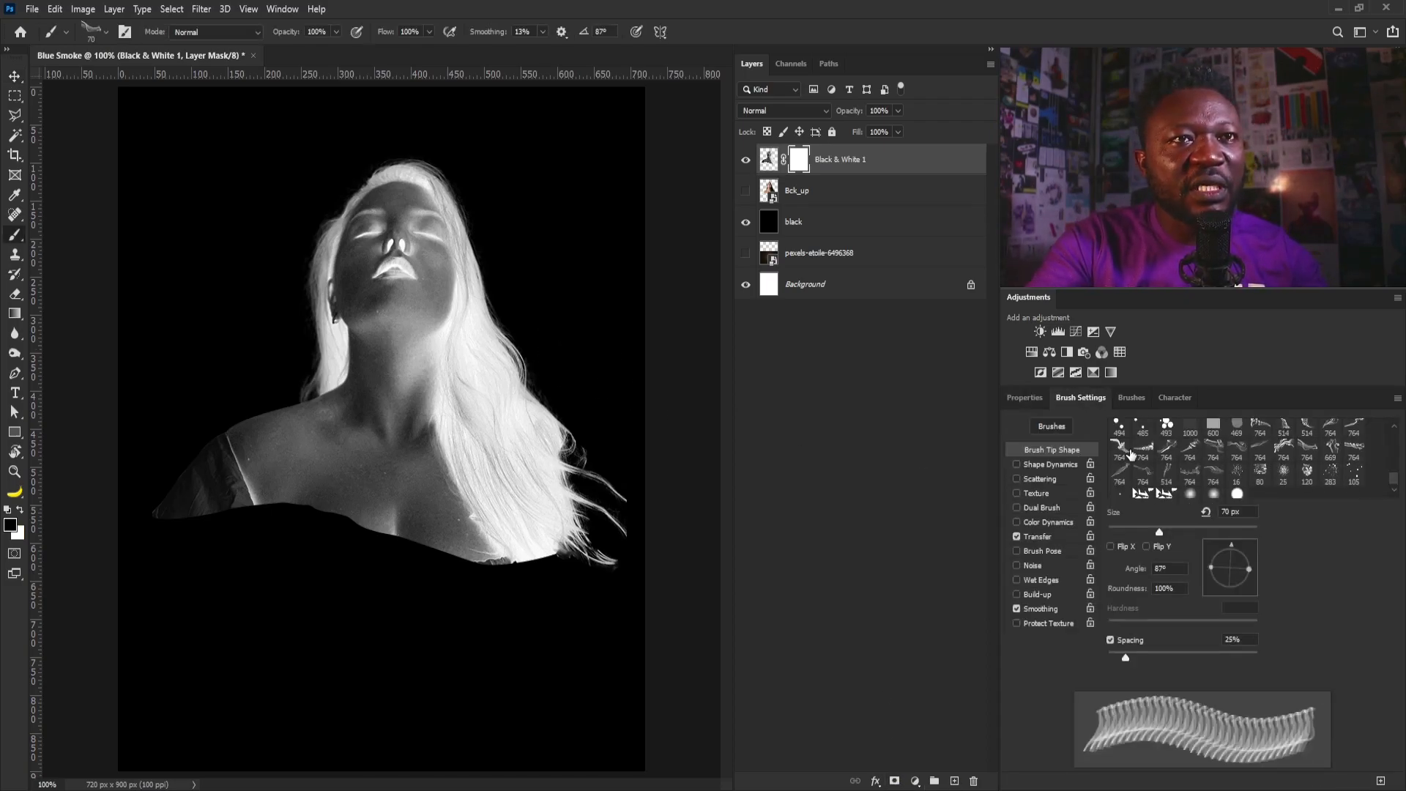
scroll(1391, 446, up, 1)
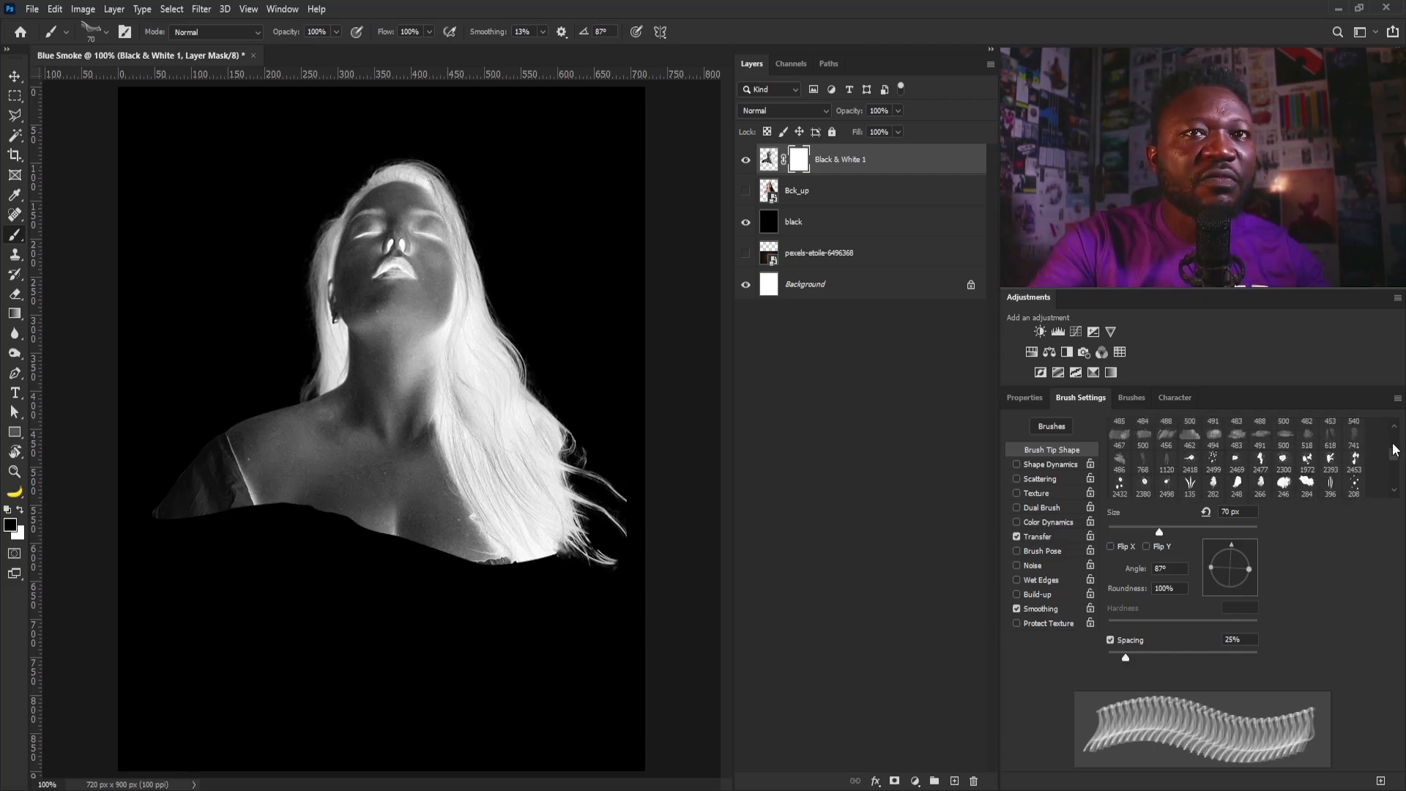
scroll(1393, 450, up, 3)
scroll(1394, 425, down, 5)
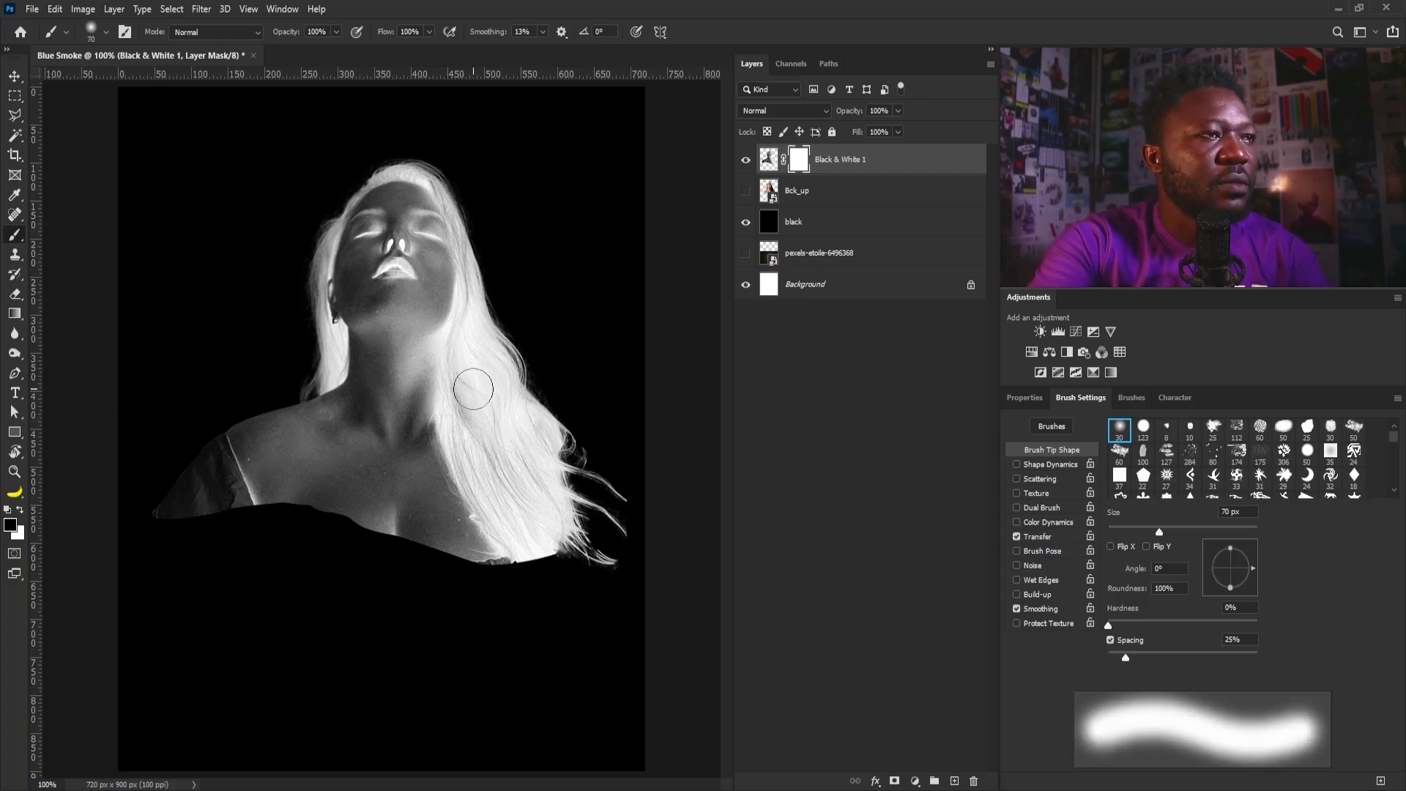
mouse_move(518, 390)
mouse_down()
mouse_move(576, 511)
mouse_move(526, 389)
mouse_up()
key(bracketright)
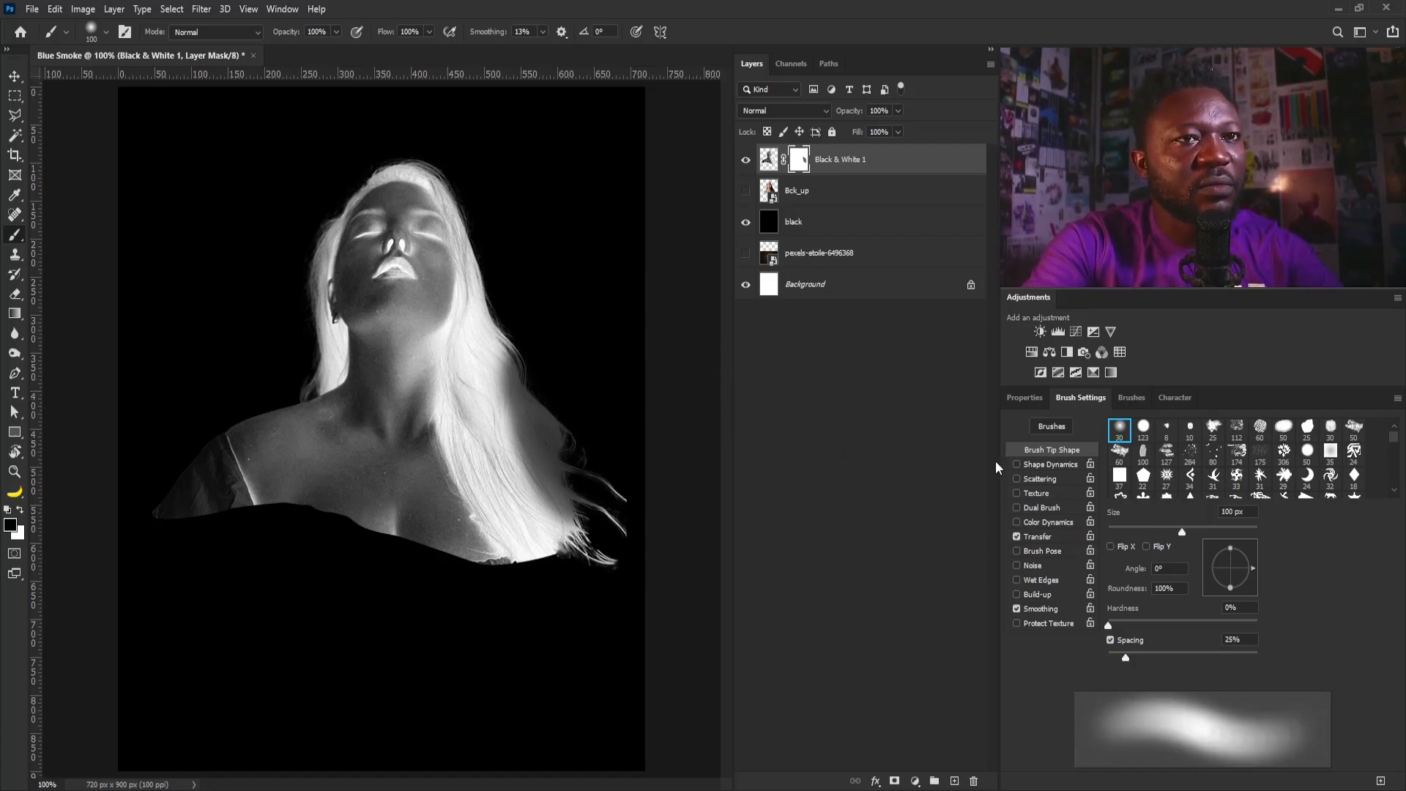
click(1016, 537)
Paint black on the portrait's mask to hide the long hair and the hair around the head, reducing the brush to 50 px.
mouse_move(540, 376)
mouse_down()
mouse_move(548, 440)
mouse_move(519, 294)
mouse_move(510, 344)
mouse_move(500, 337)
mouse_move(530, 444)
mouse_move(496, 453)
mouse_move(498, 473)
mouse_move(578, 538)
mouse_up()
drag(453, 417, 560, 534)
drag(586, 633, 513, 366)
mouse_move(531, 207)
mouse_down()
mouse_move(522, 439)
mouse_move(549, 347)
mouse_up()
key(bracketleft)
key(bracketleft)
key(bracketleft)
key(bracketleft)
key(bracketleft)
mouse_move(501, 421)
mouse_down()
mouse_move(482, 247)
mouse_move(462, 521)
mouse_up()
mouse_move(448, 188)
mouse_down()
mouse_move(475, 424)
mouse_move(430, 380)
mouse_up()
drag(304, 407, 375, 329)
mouse_move(375, 329)
mouse_down()
mouse_move(448, 283)
mouse_move(257, 474)
mouse_move(265, 579)
mouse_up()
drag(279, 662, 438, 362)
drag(428, 234, 413, 403)
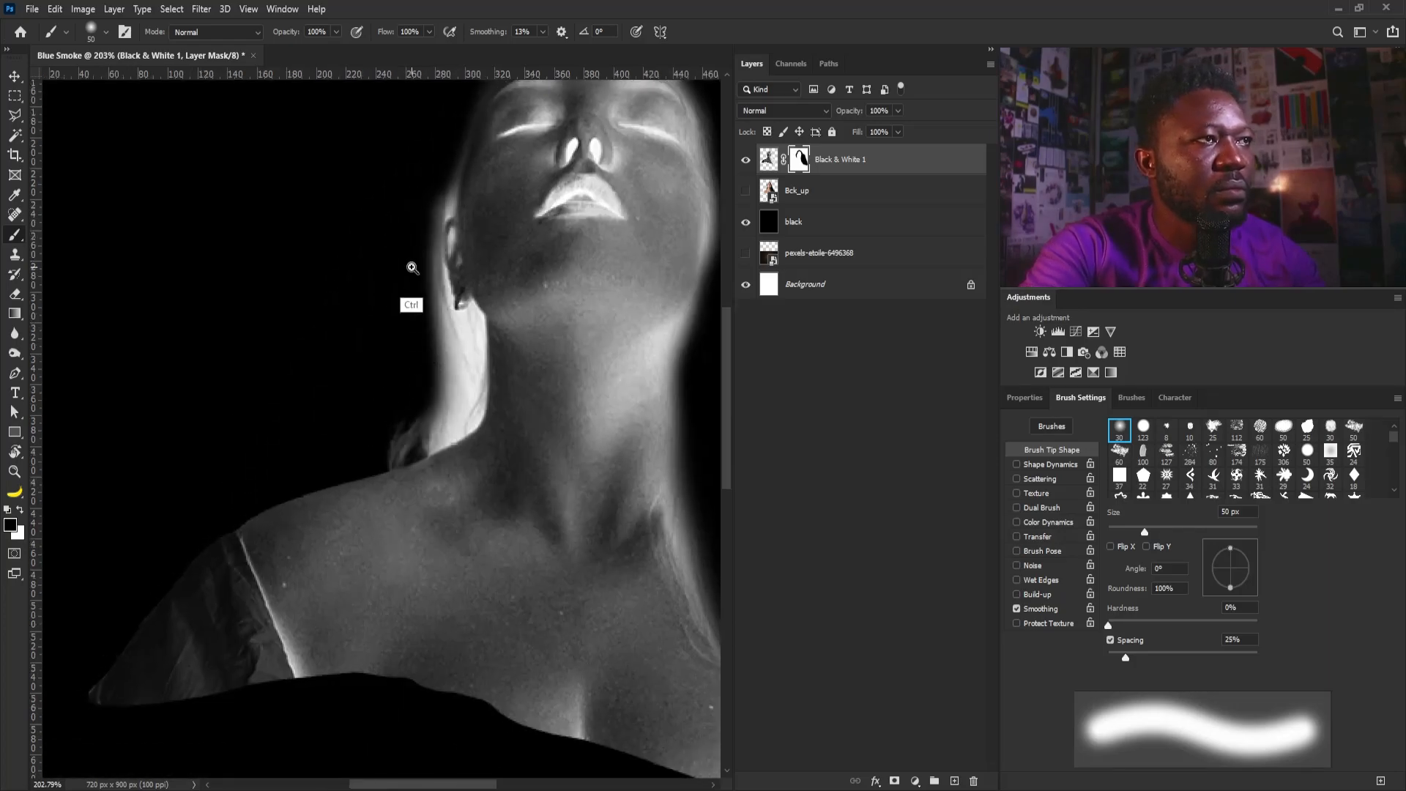
Mask out the remaining hair beside the neck, ear and face edges with a finer soft brush down to 15 px.
drag(411, 296, 436, 297)
key(bracketleft)
key(bracketleft)
key(bracketleft)
key(bracketleft)
key(bracketleft)
key(bracketleft)
mouse_move(462, 150)
mouse_down()
mouse_move(424, 261)
mouse_move(489, 372)
mouse_move(493, 333)
mouse_move(498, 366)
mouse_move(464, 477)
mouse_move(414, 524)
mouse_up()
key(bracketleft)
key(bracketleft)
key(bracketleft)
key(bracketleft)
key(bracketright)
key(bracketright)
key(bracketright)
drag(474, 363, 486, 468)
scroll(602, 270, down, 4)
drag(590, 248, 472, 303)
drag(561, 390, 575, 484)
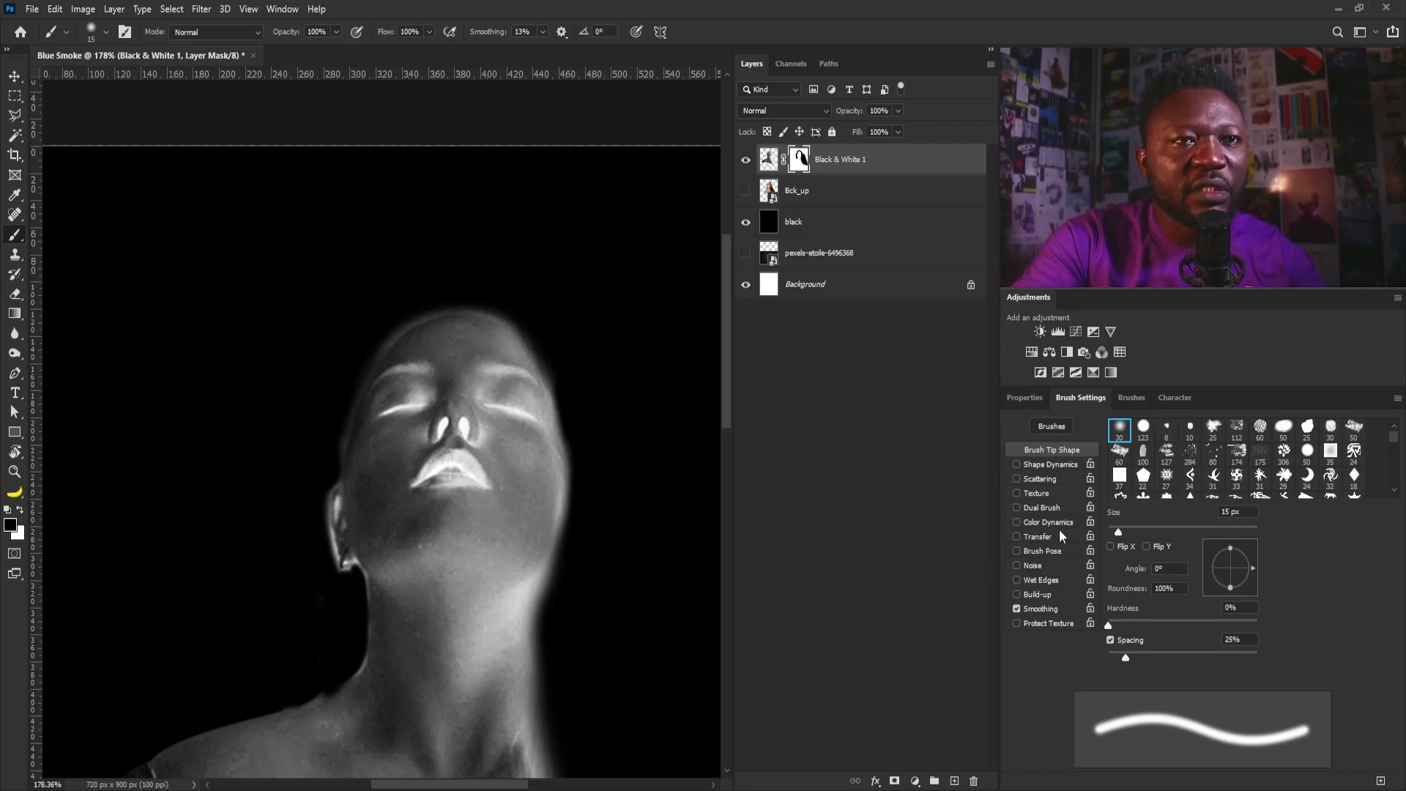
Enable brush Transfer with opacity controlled by Pen Pressure and softly refine the mask along the head's edge.
click(1017, 537)
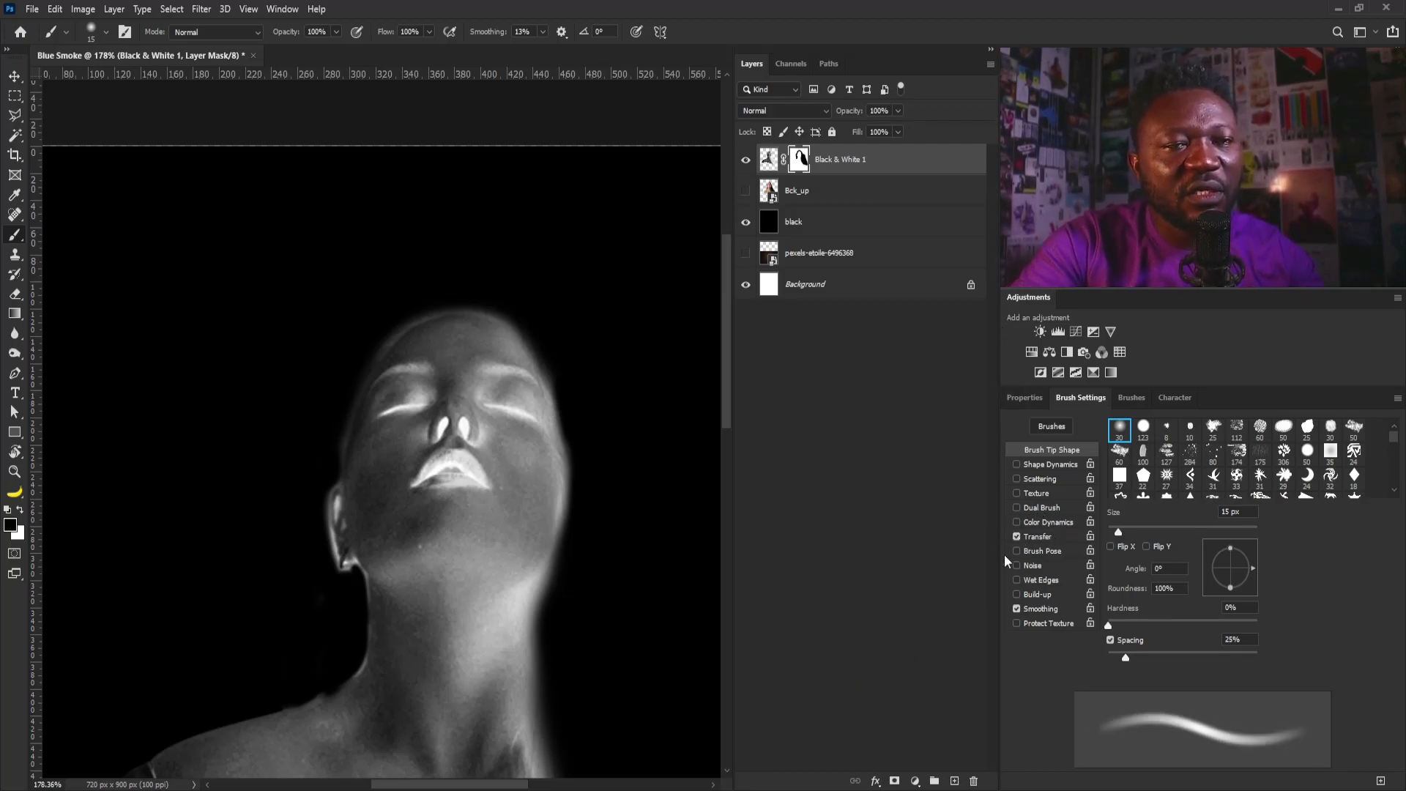
click(1040, 538)
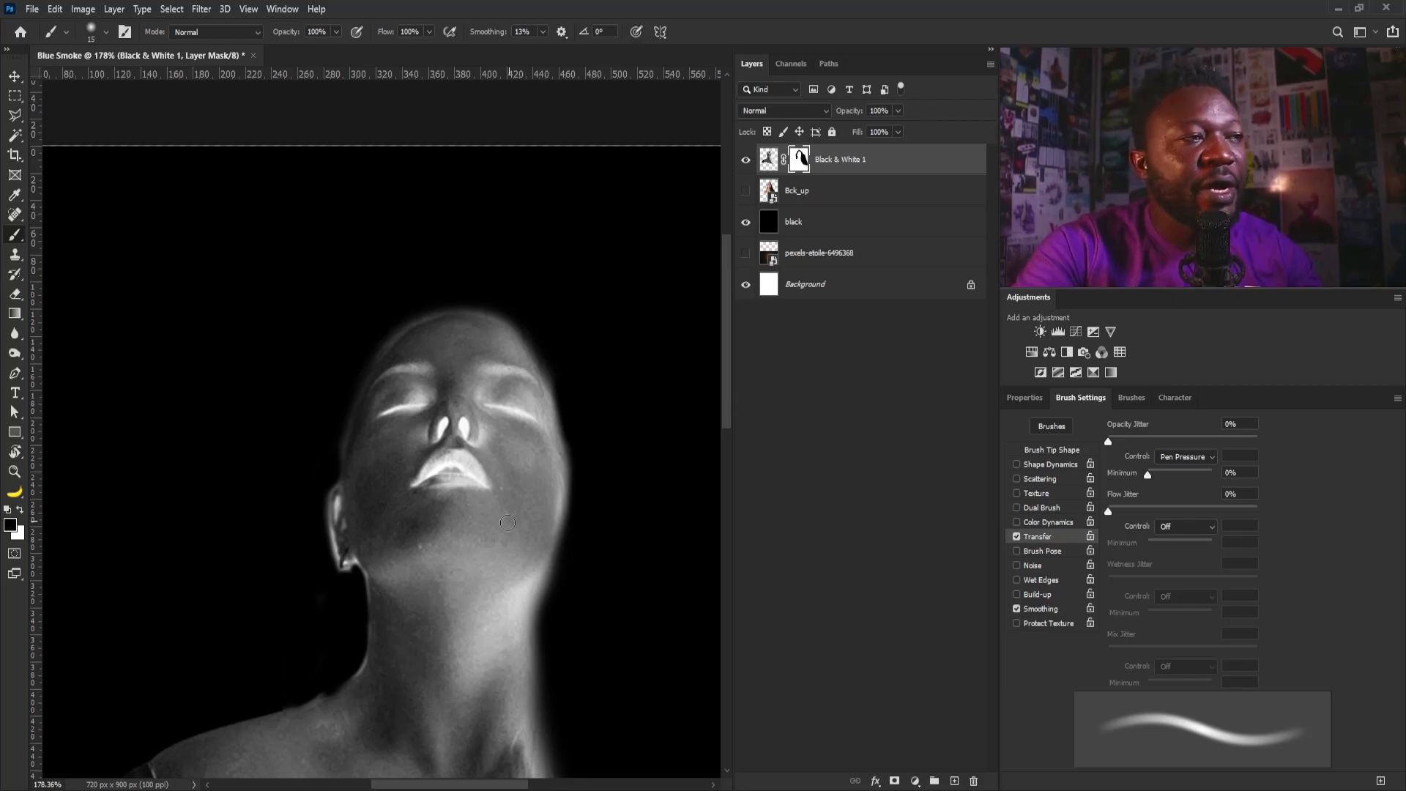
drag(538, 339, 511, 382)
drag(499, 448, 577, 363)
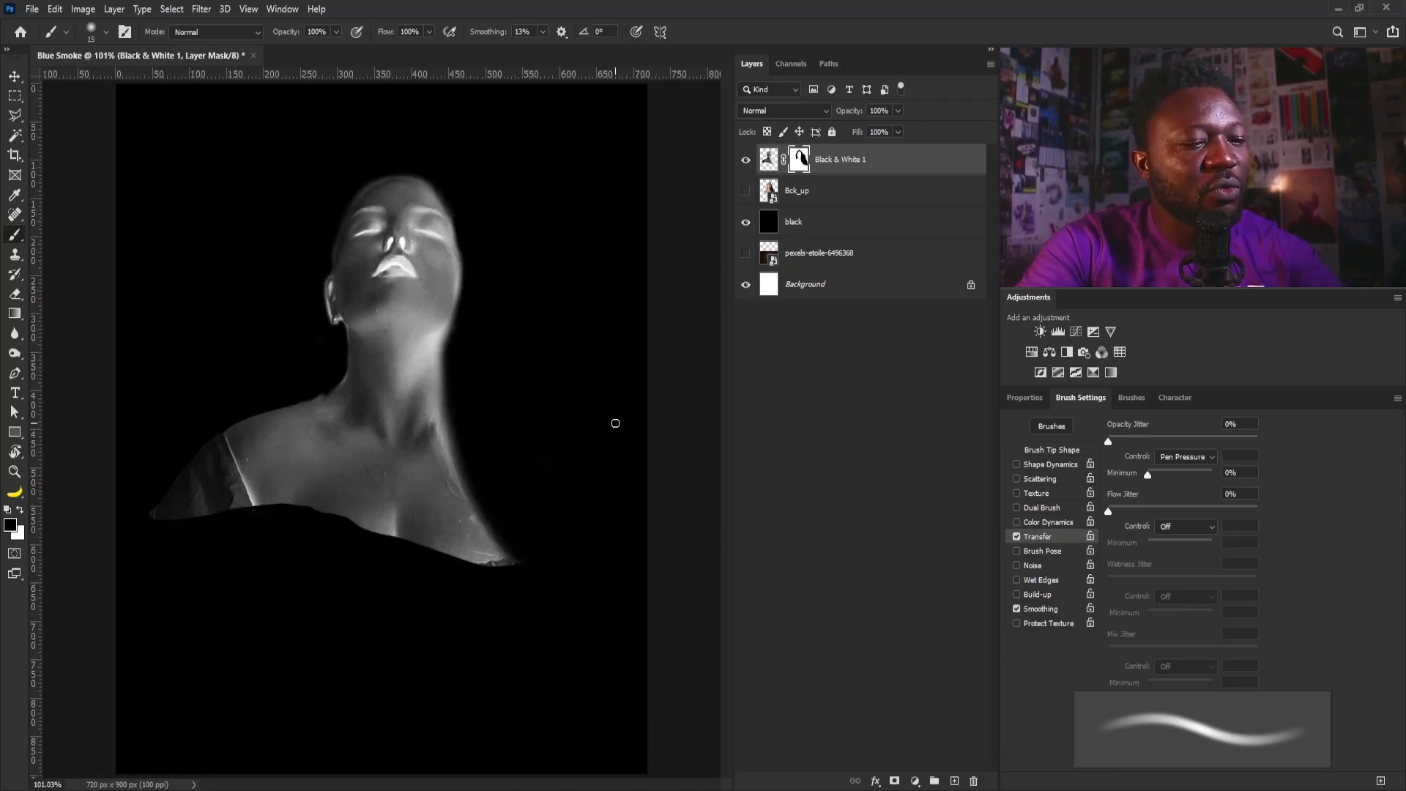
Enlarge the brush to 125 px and fade the shoulders, chest and lower neck into black on the portrait's mask.
key(bracketright)
key(bracketright)
key(bracketright)
key(bracketright)
key(bracketright)
key(bracketright)
key(bracketright)
key(bracketright)
key(bracketright)
key(bracketright)
key(bracketright)
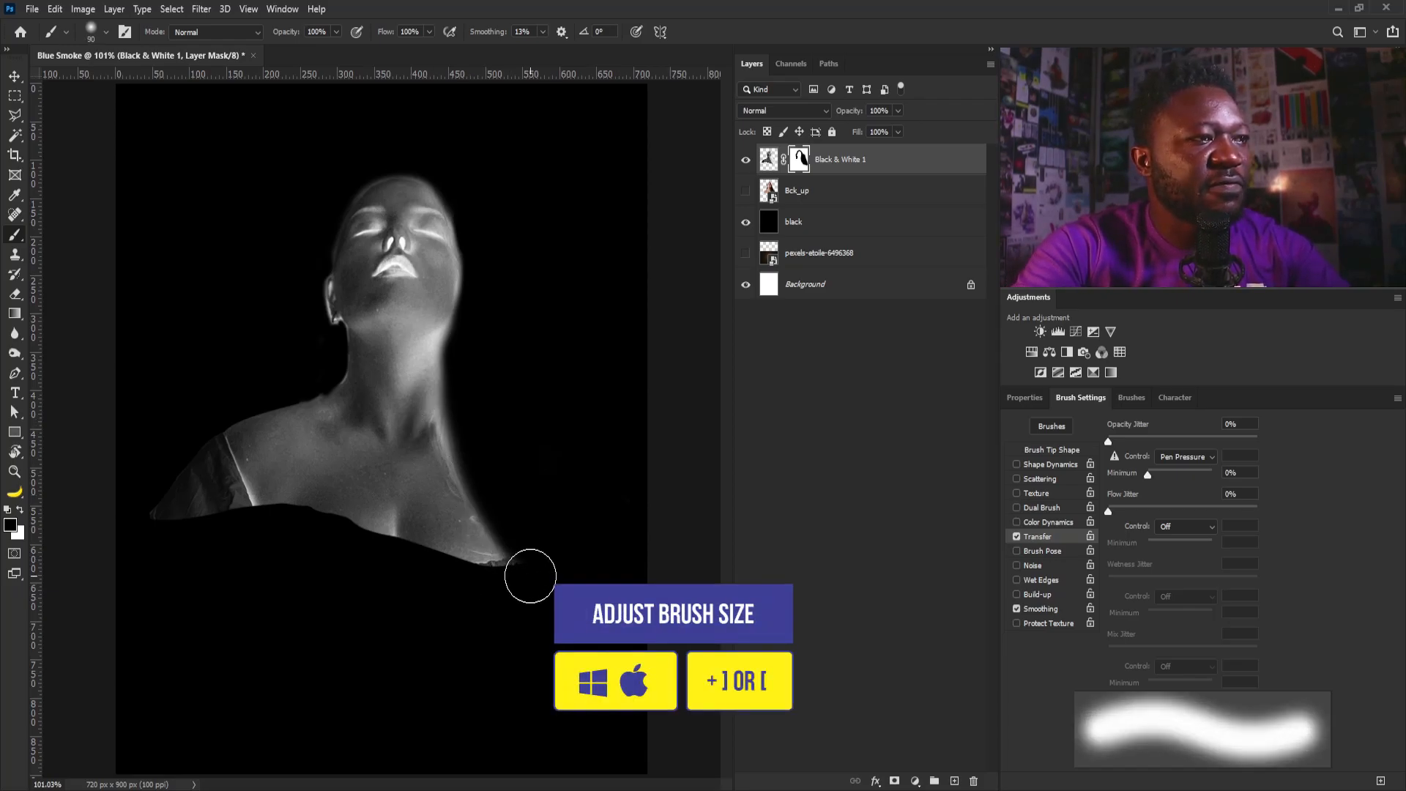
key(bracketright)
drag(524, 593, 496, 565)
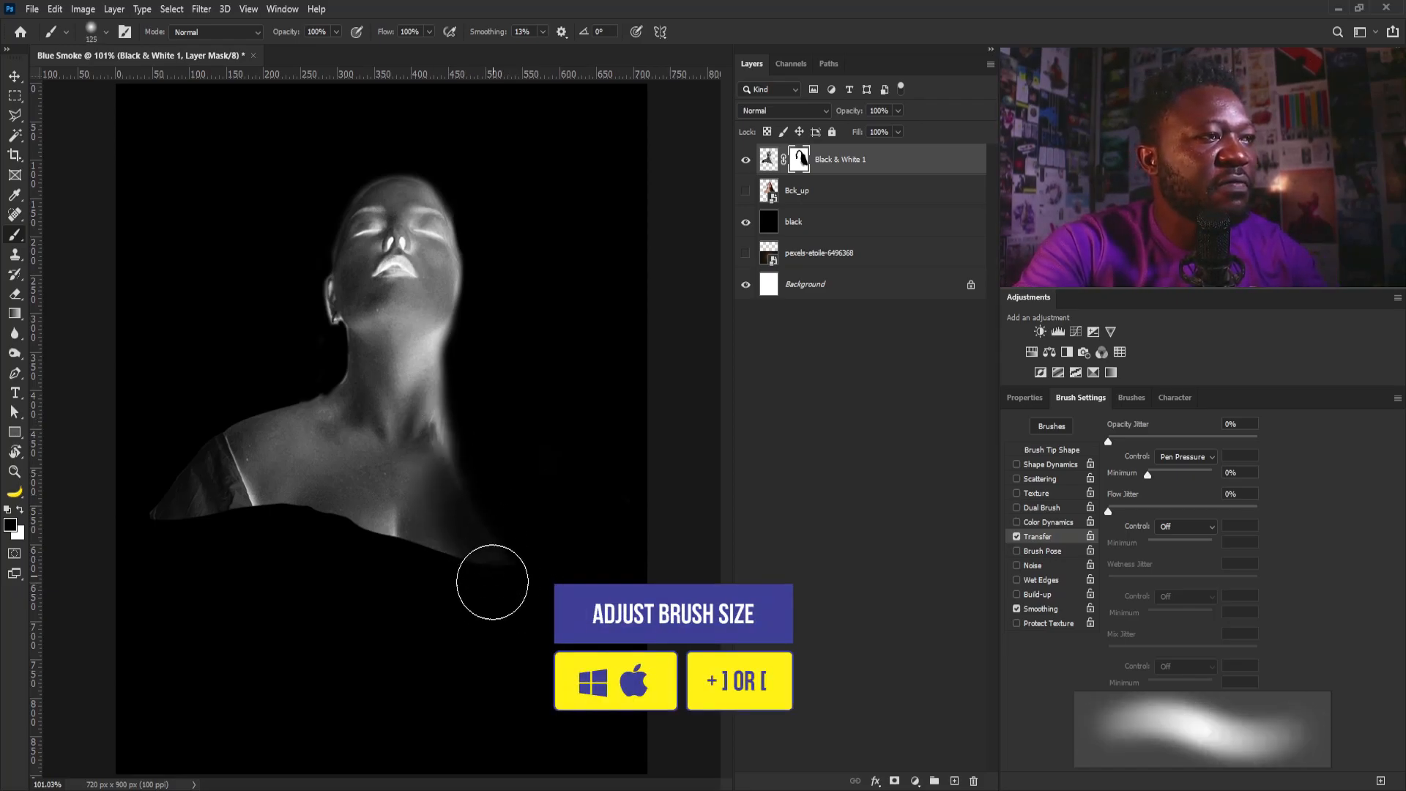
mouse_move(341, 492)
mouse_down()
mouse_move(476, 590)
mouse_move(373, 525)
mouse_up()
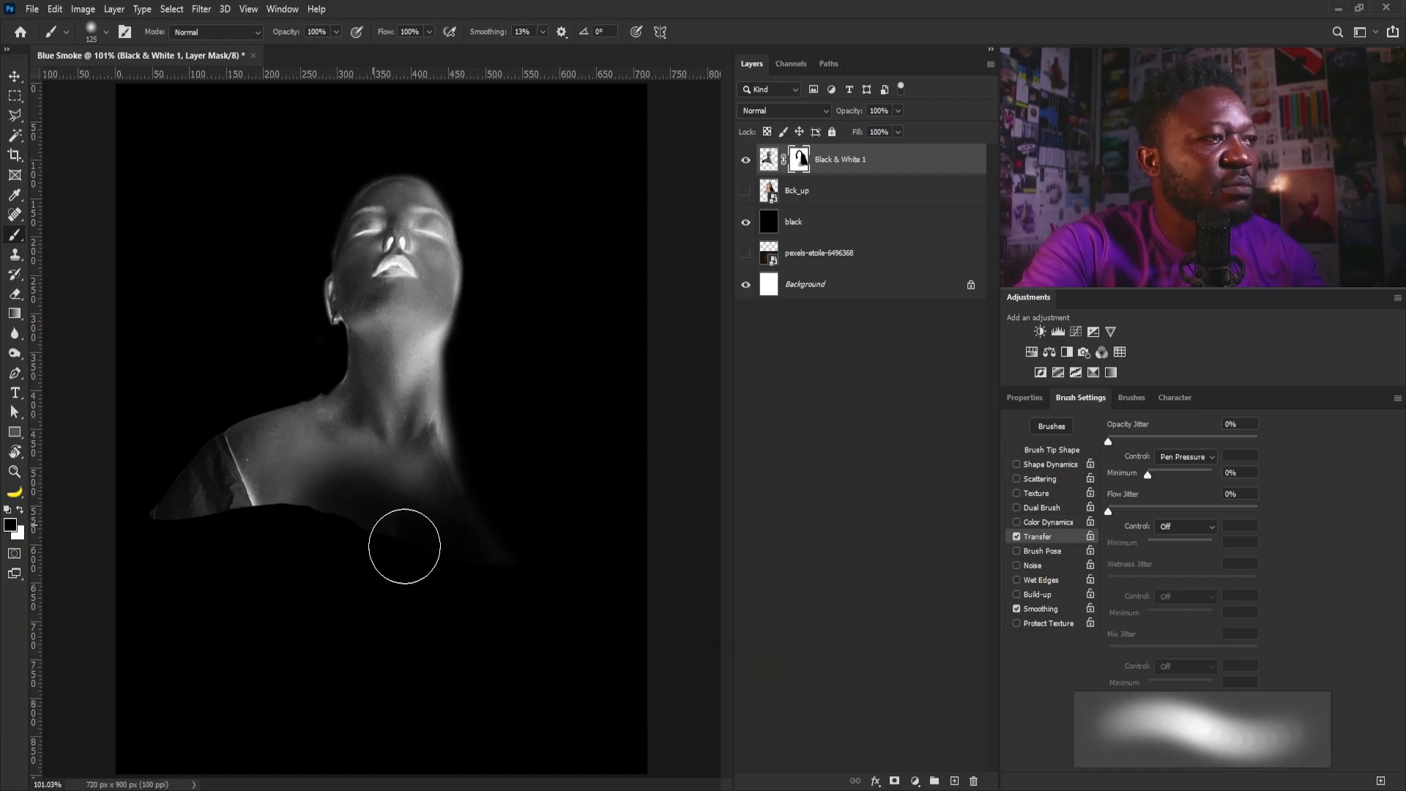
mouse_move(292, 546)
mouse_down()
mouse_move(285, 446)
mouse_move(188, 586)
mouse_move(176, 571)
mouse_move(251, 436)
mouse_move(260, 513)
mouse_move(285, 417)
mouse_move(324, 443)
mouse_move(357, 522)
mouse_move(492, 504)
mouse_move(436, 473)
mouse_move(339, 459)
mouse_move(310, 431)
mouse_move(377, 515)
mouse_up()
drag(425, 370, 450, 486)
mouse_move(346, 349)
mouse_down()
mouse_move(364, 352)
mouse_move(361, 317)
mouse_move(442, 426)
mouse_move(385, 346)
mouse_up()
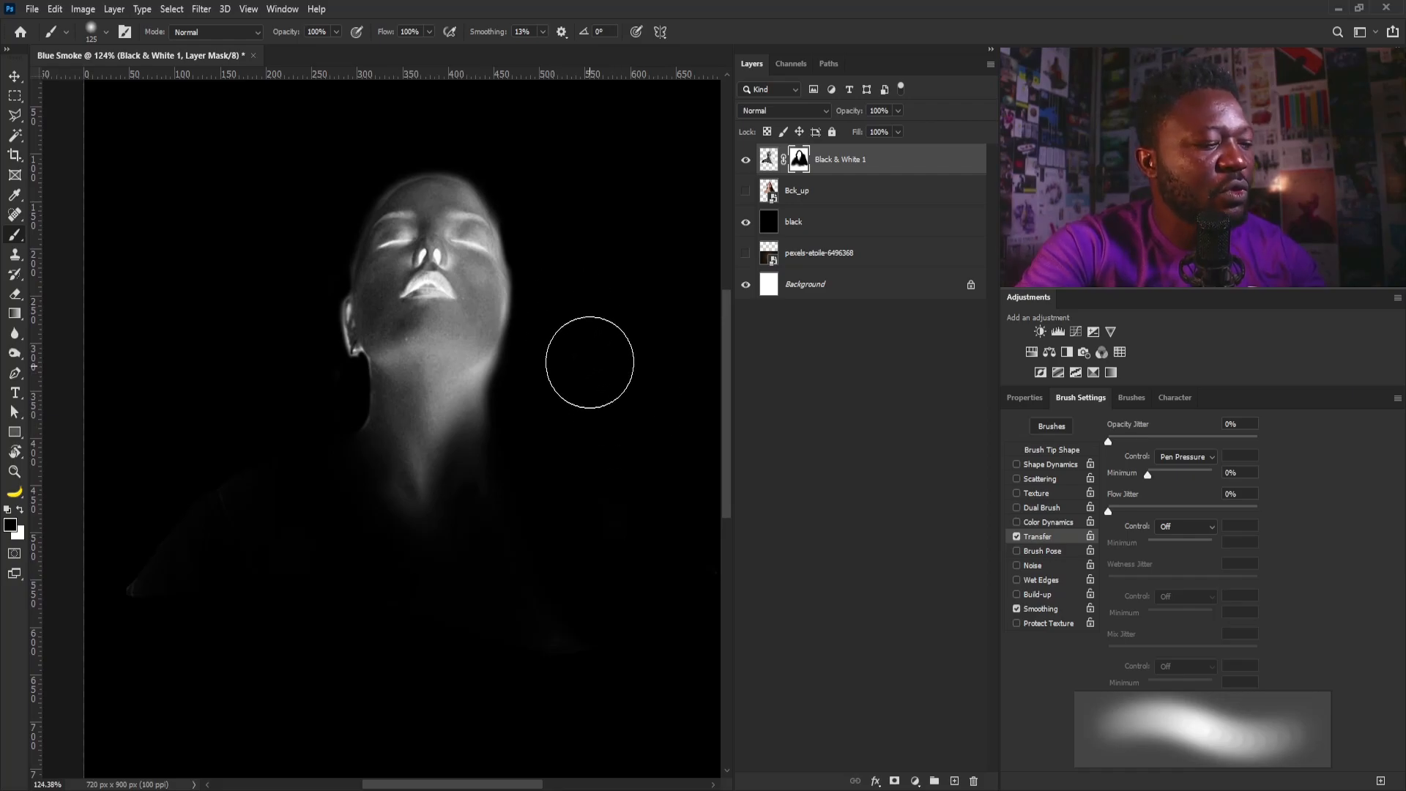
Turn off brush Transfer and choose a 764 px smoke brush tip.
click(1038, 448)
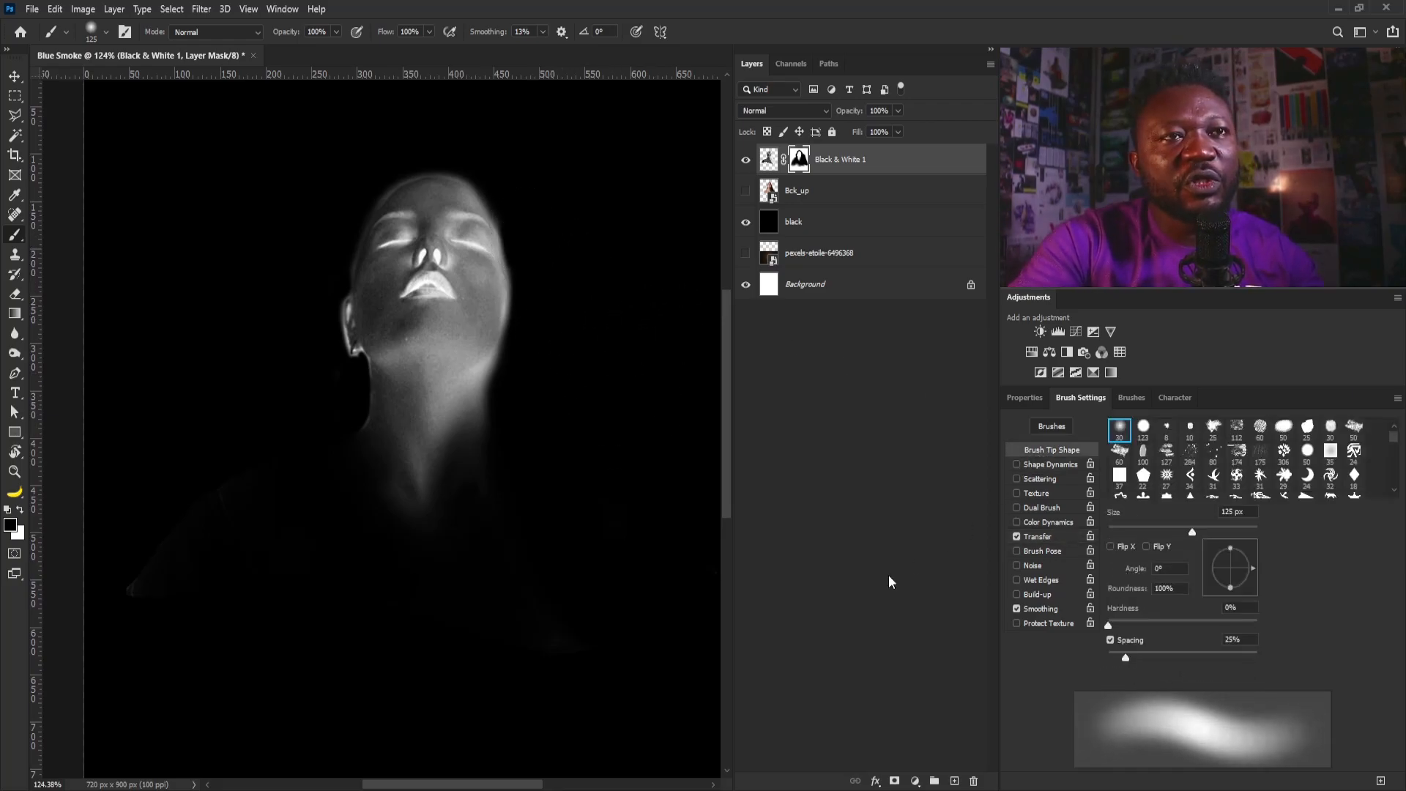
click(1016, 537)
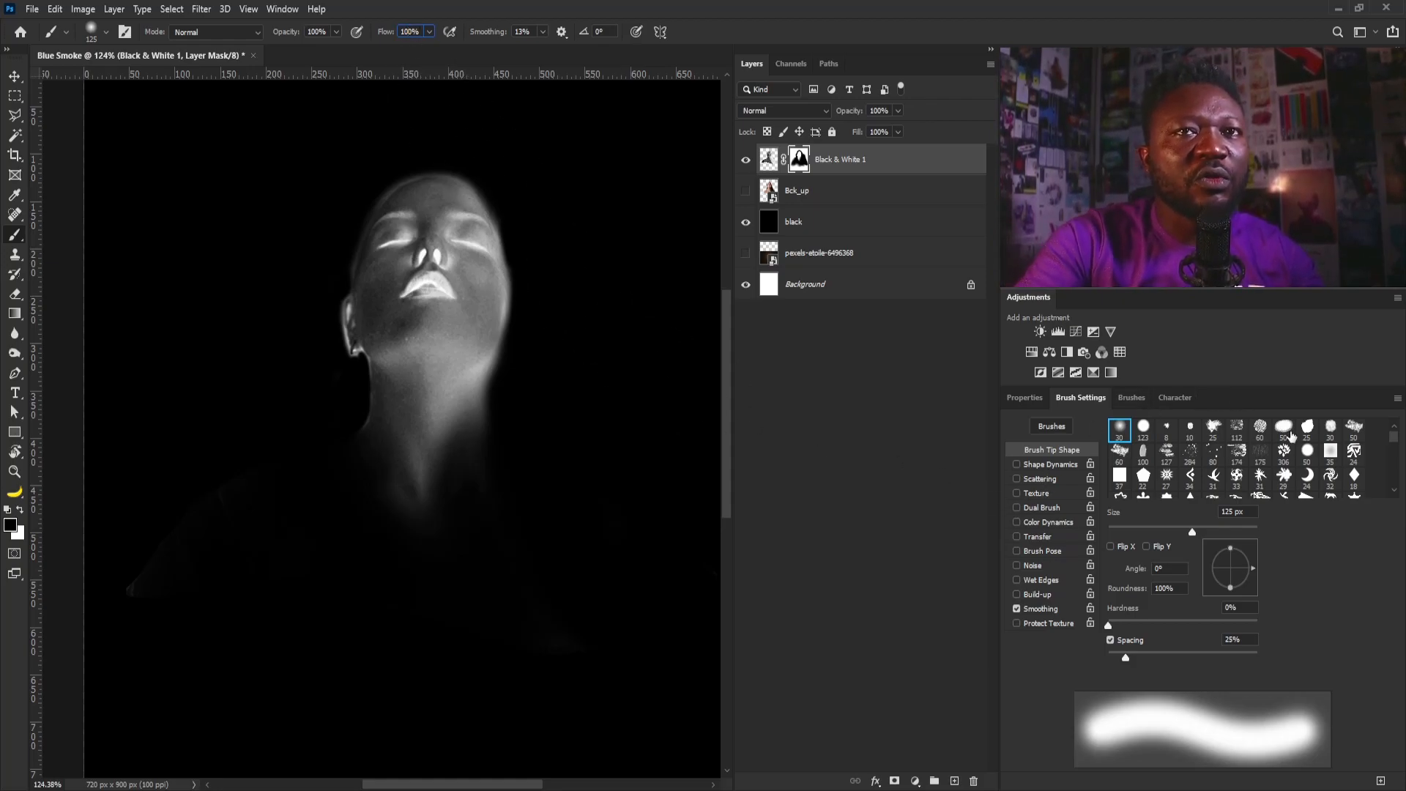
drag(1393, 443, 1386, 493)
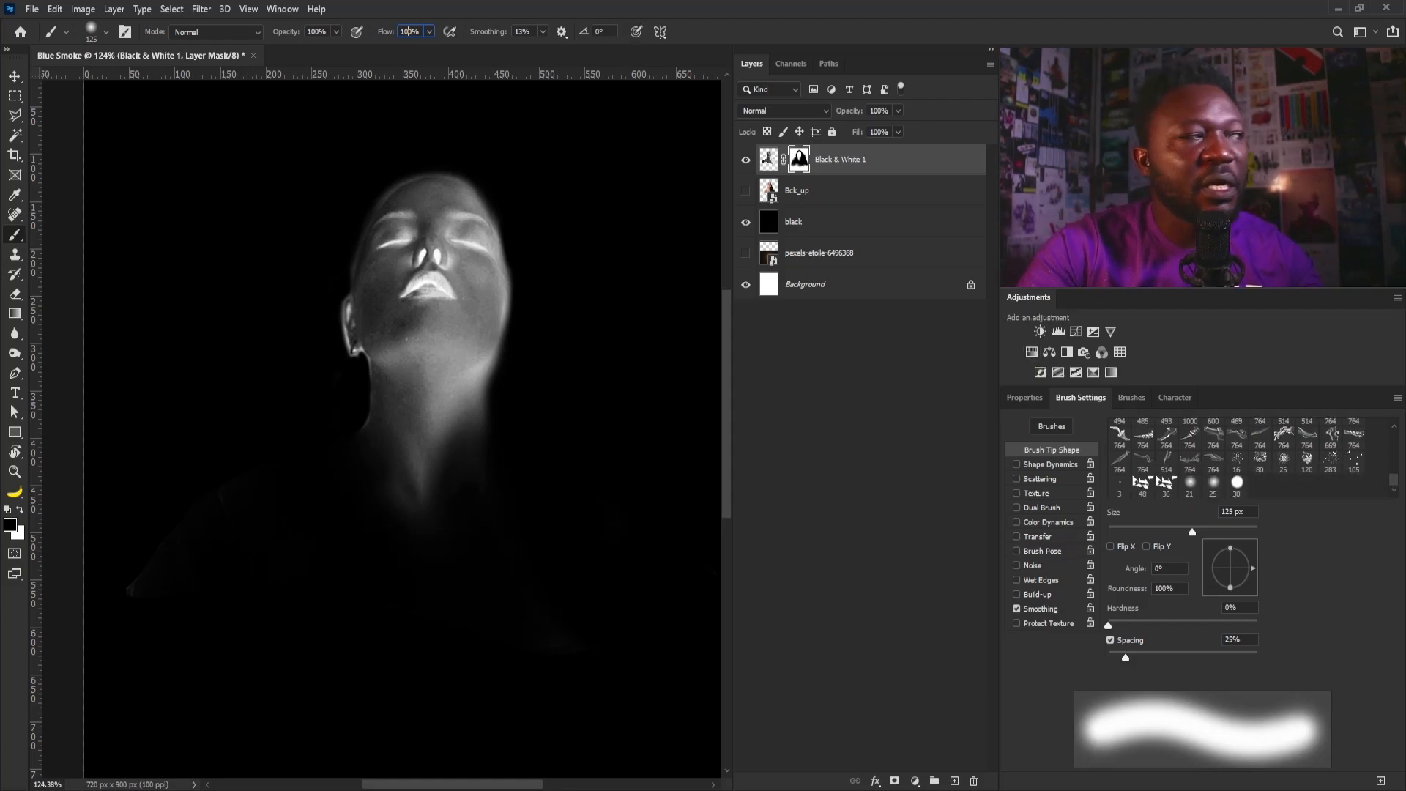
click(1213, 437)
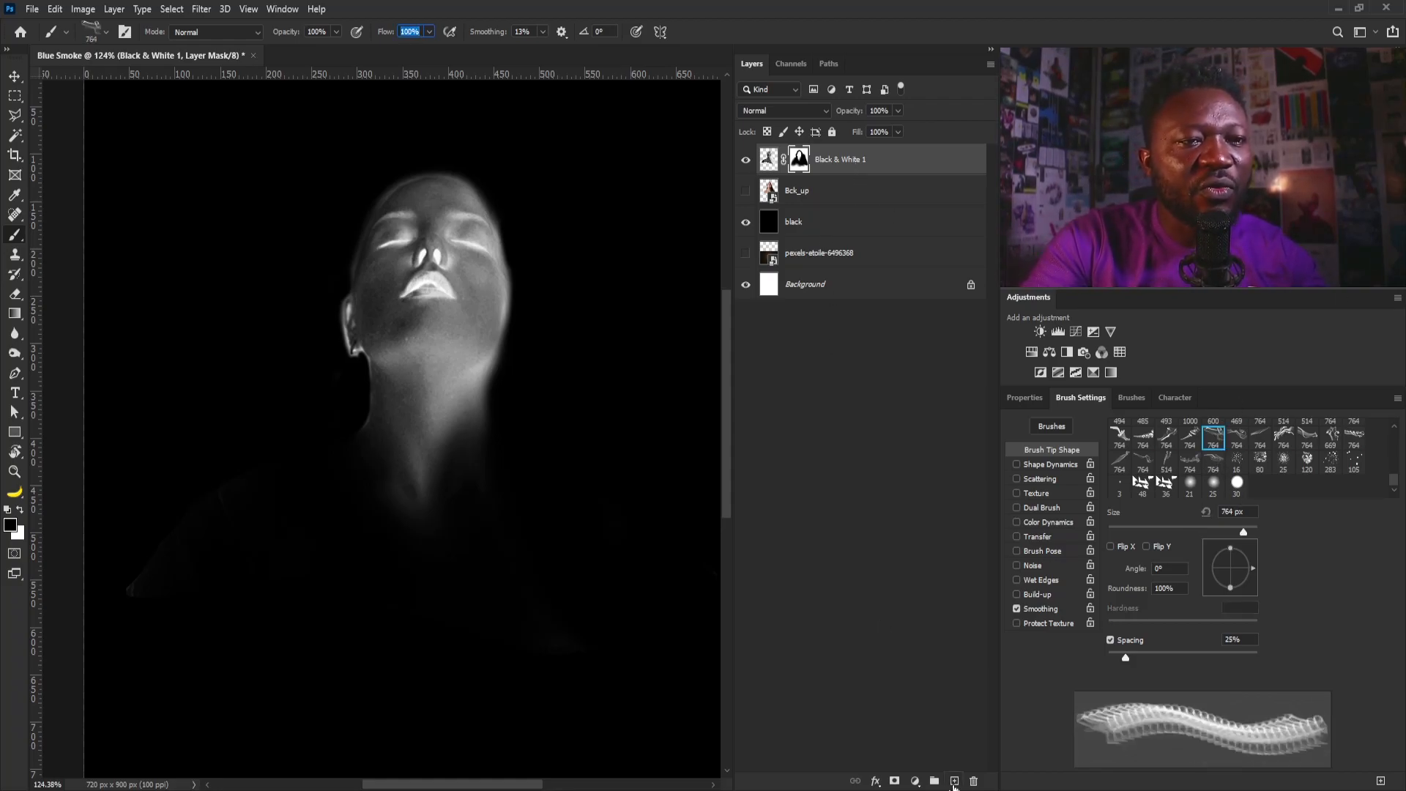
Add a new layer named "Smoke" above the masked portrait.
alt+click(954, 781)
text(Smoke)
key(Return)
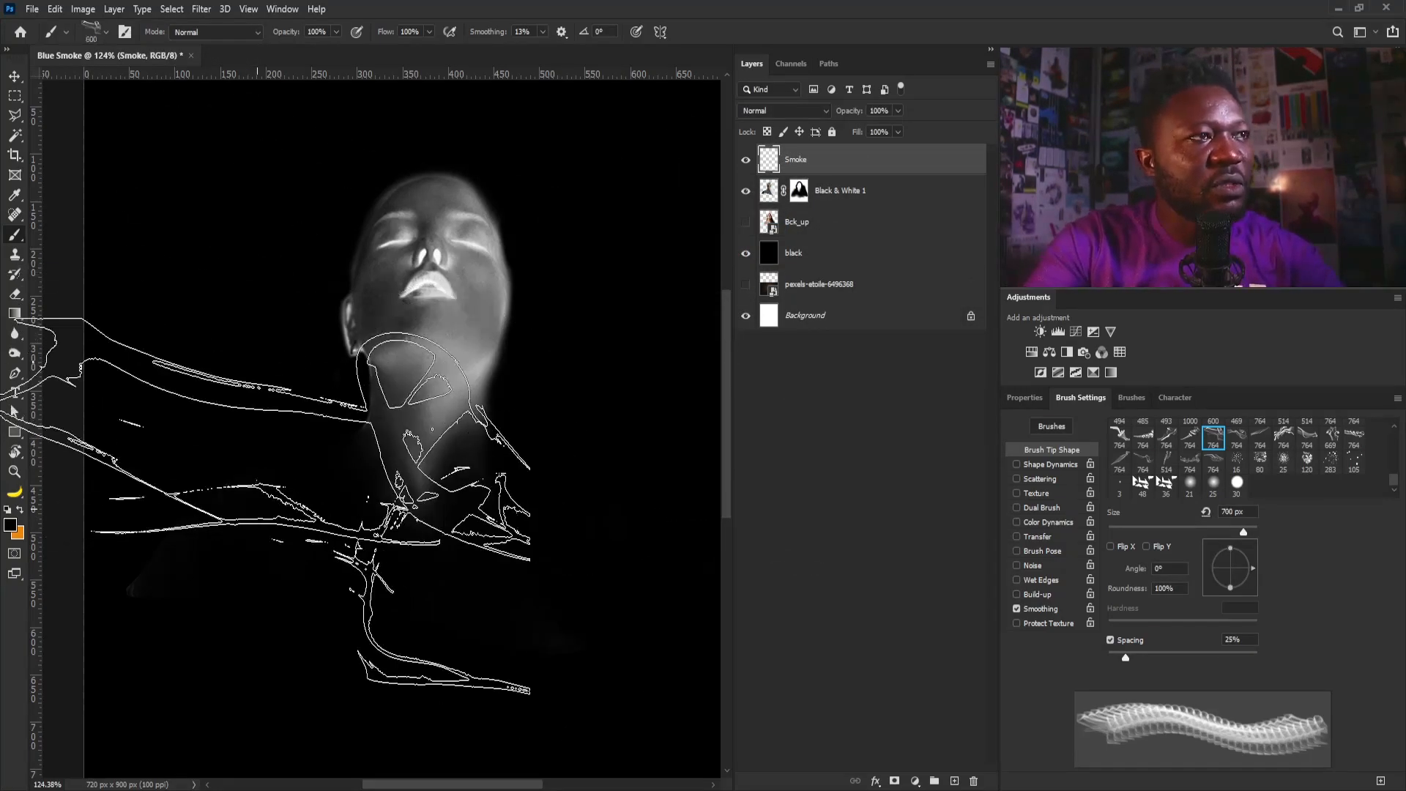
Reduce the smoke brush to 200 px and rotate its tip angle to 123°.
key(bracketleft)
key(bracketleft)
key(bracketleft)
key(bracketleft)
key(bracketleft)
key(bracketleft)
key(bracketleft)
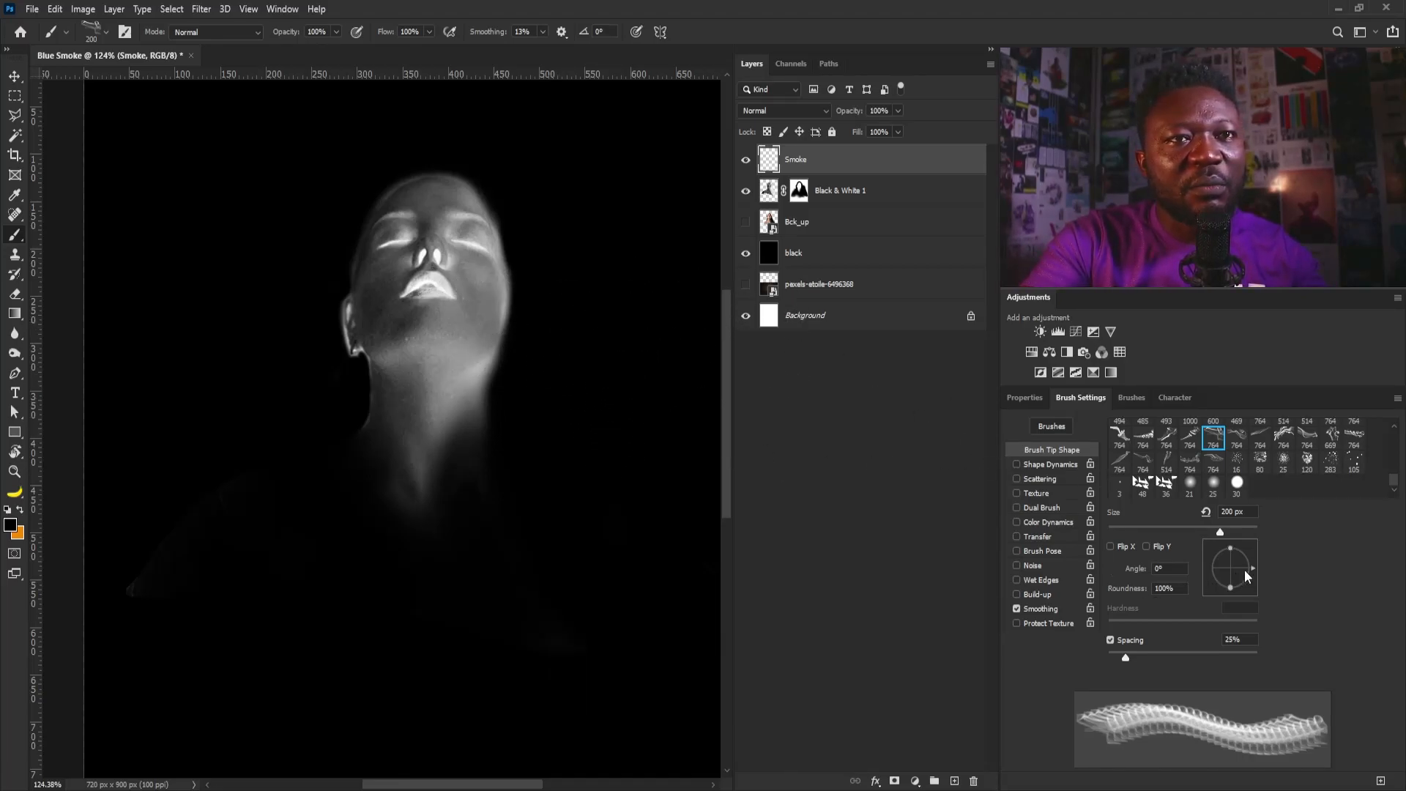
drag(1254, 564, 1237, 530)
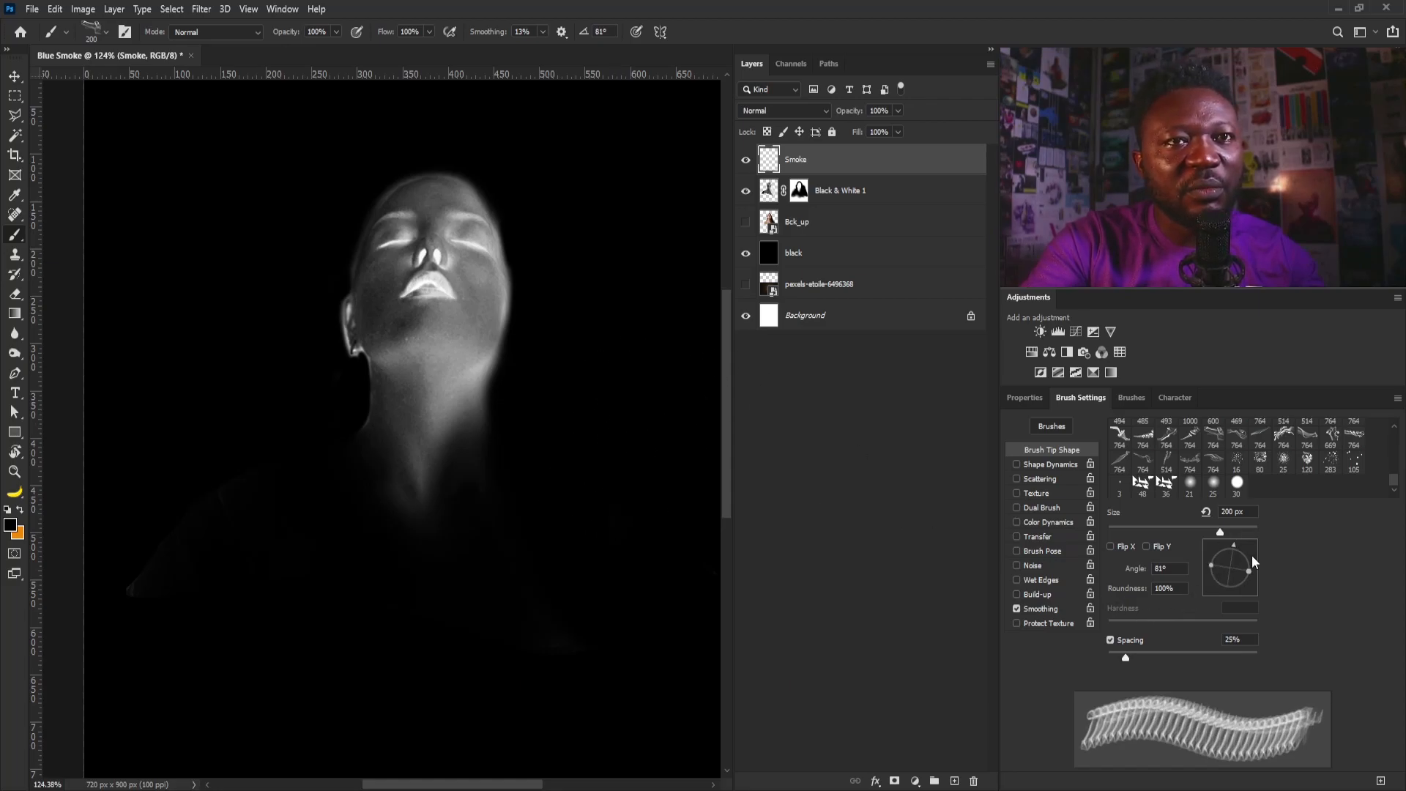
drag(1236, 543, 1214, 543)
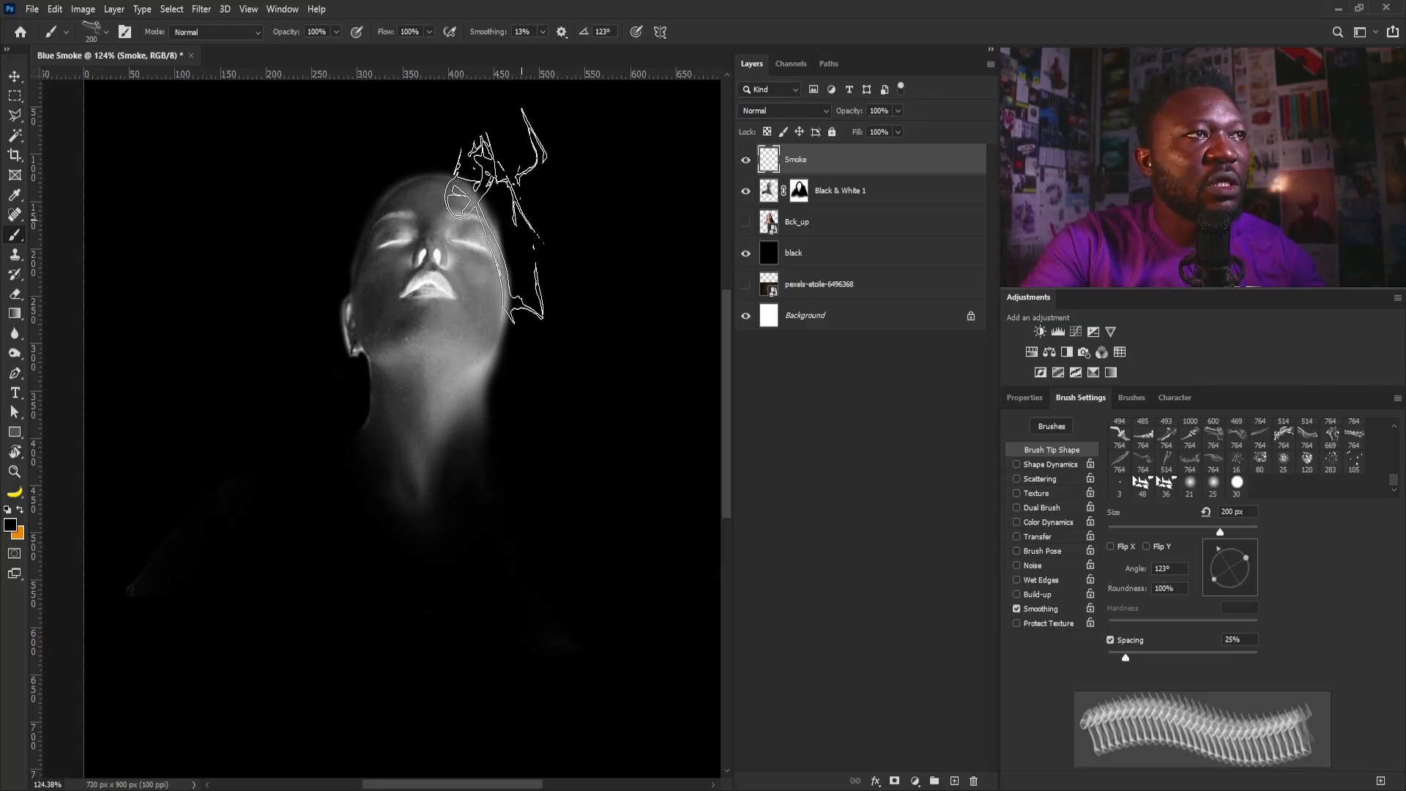
Set the foreground color to white and stamp the smoke brush once over the right side of the woman's forehead.
click(11, 528)
drag(637, 462, 523, 187)
click(938, 309)
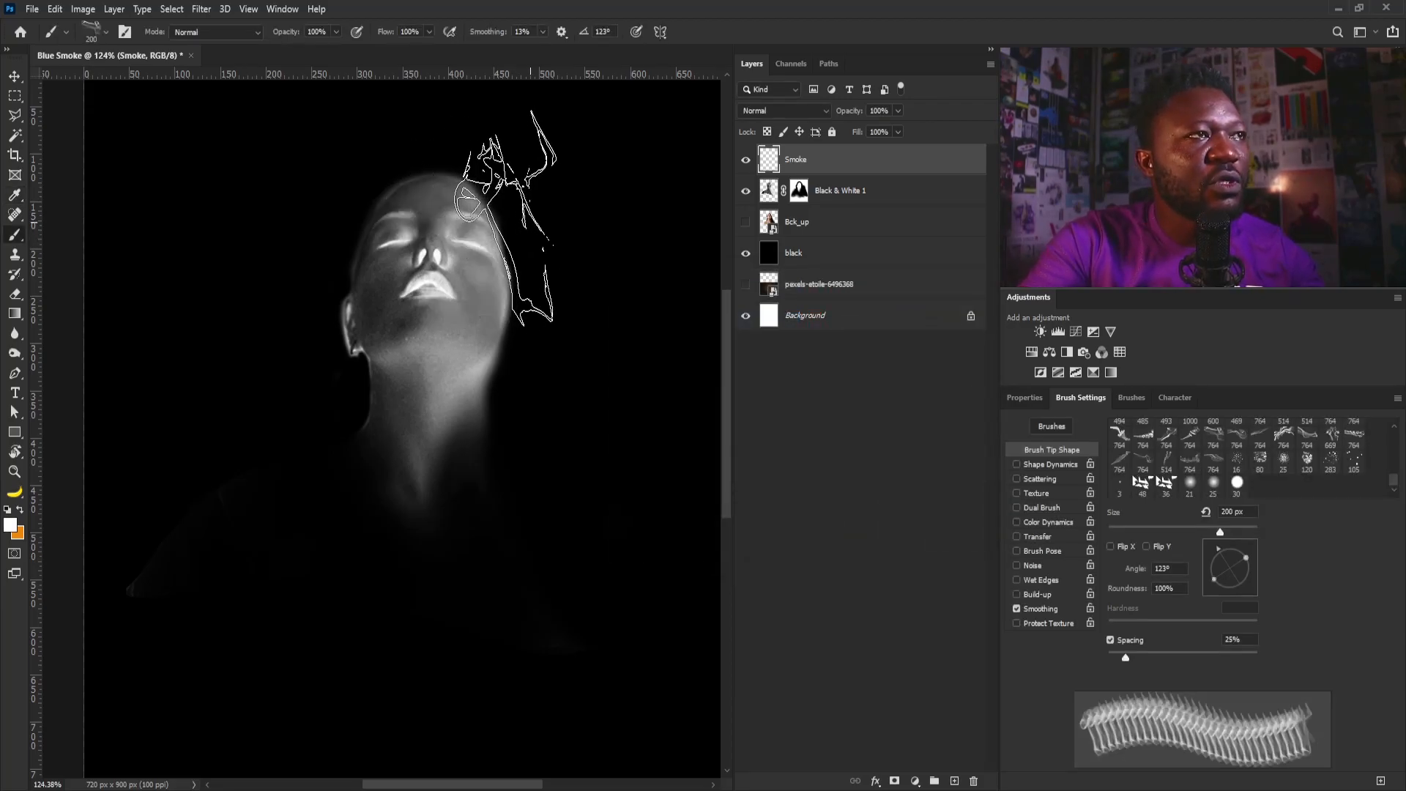
click(505, 218)
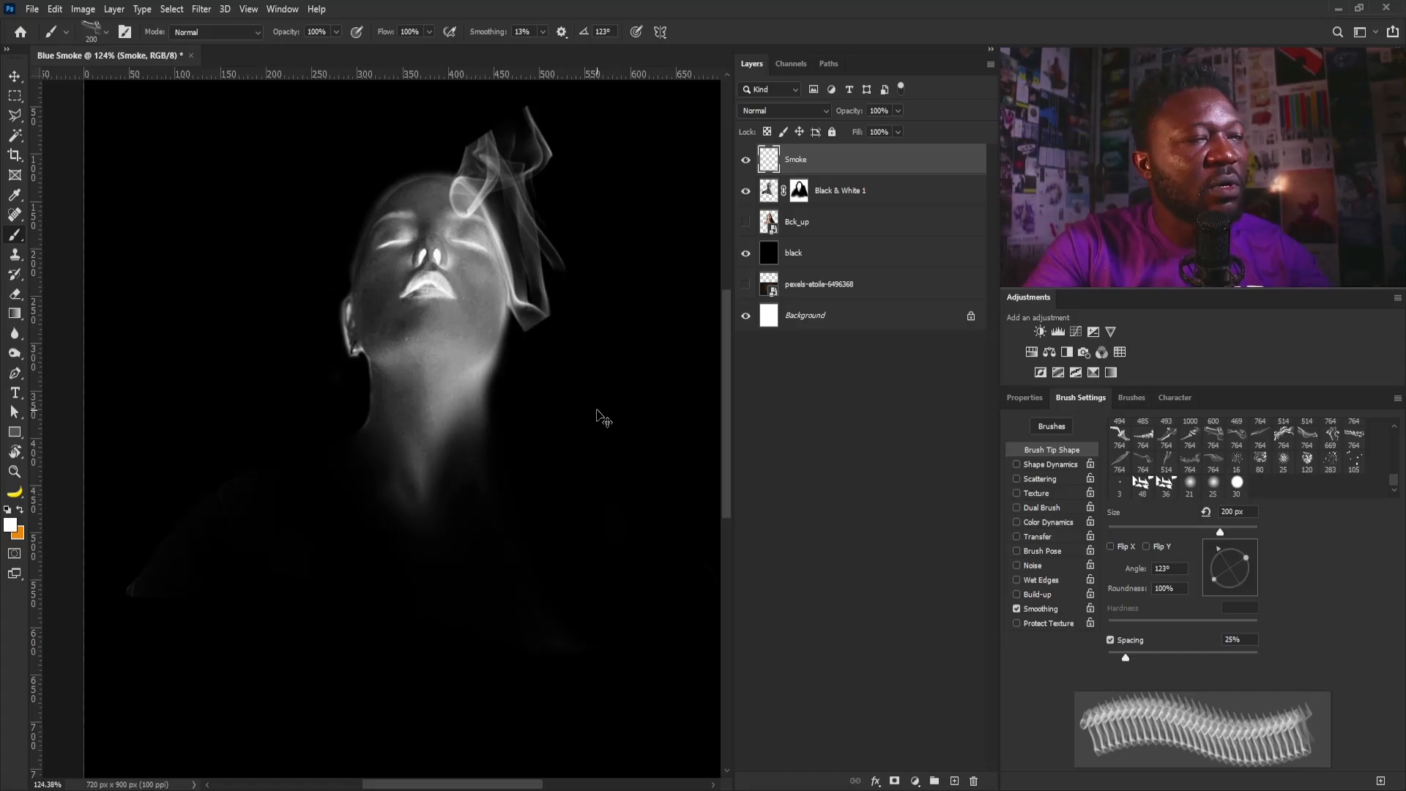
Warp the smoke stamp so it bulges outward over the forehead and its lower end bends in toward the jaw.
key(ctrl+t)
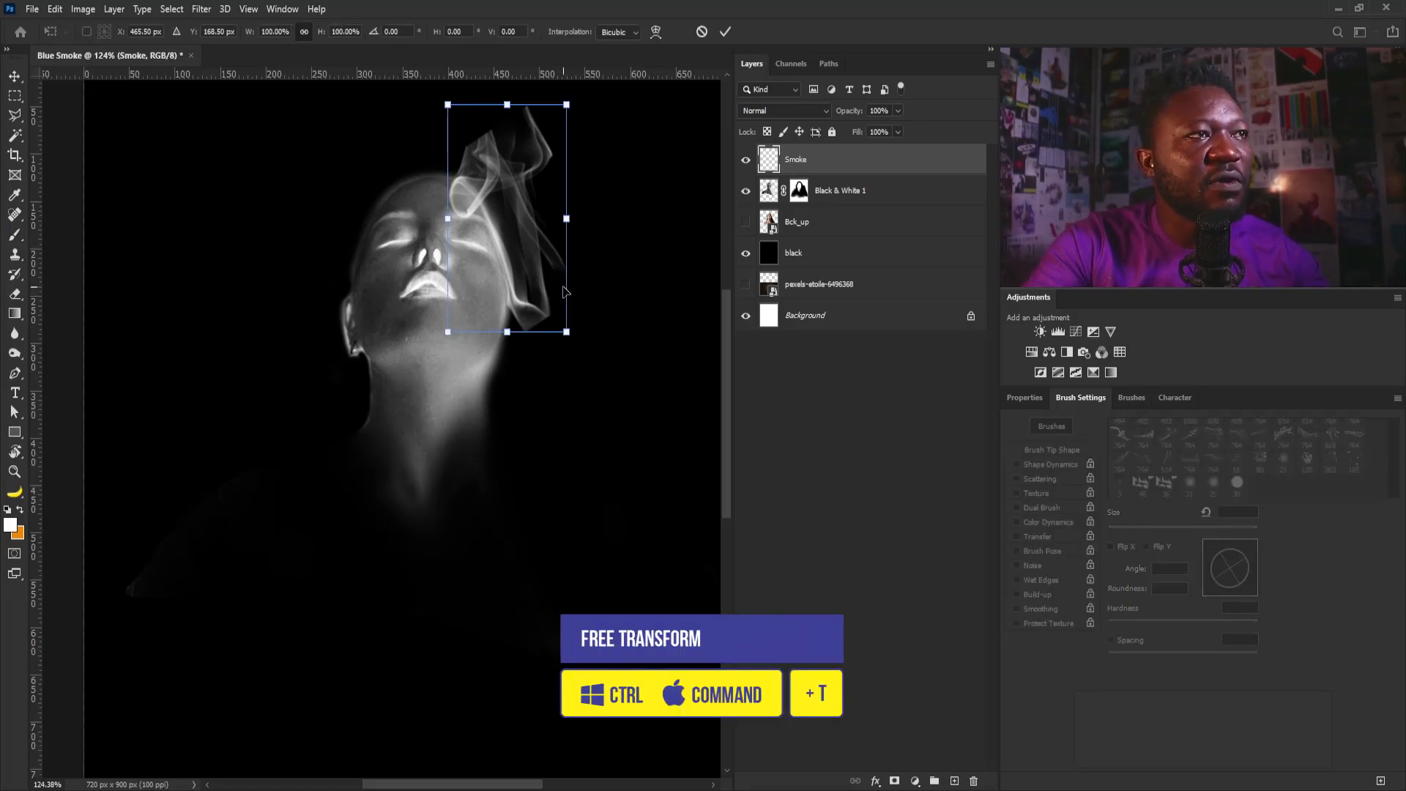
right_click(515, 182)
click(569, 280)
drag(486, 174, 479, 319)
drag(457, 405, 470, 393)
drag(458, 577, 481, 599)
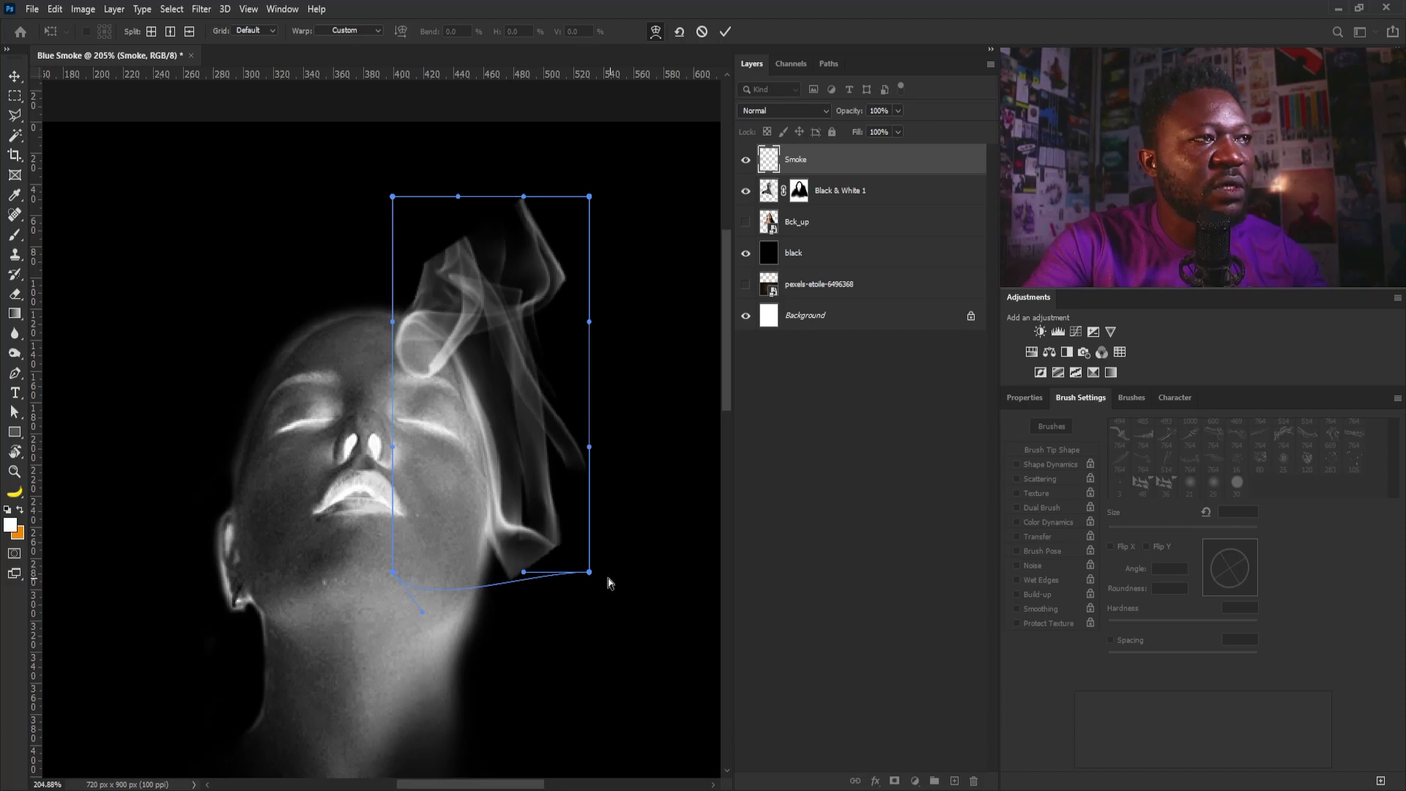
drag(587, 576, 576, 600)
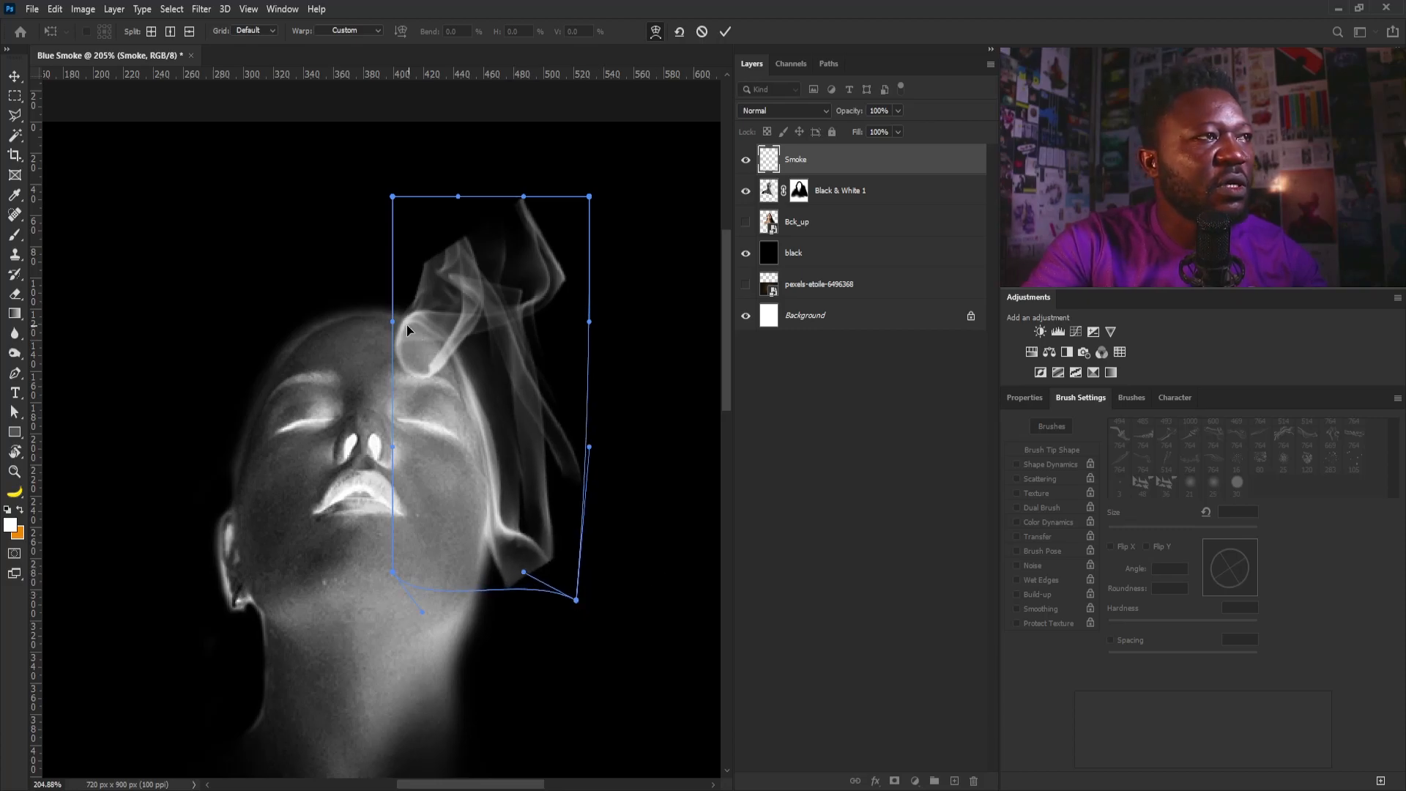
drag(393, 315, 362, 316)
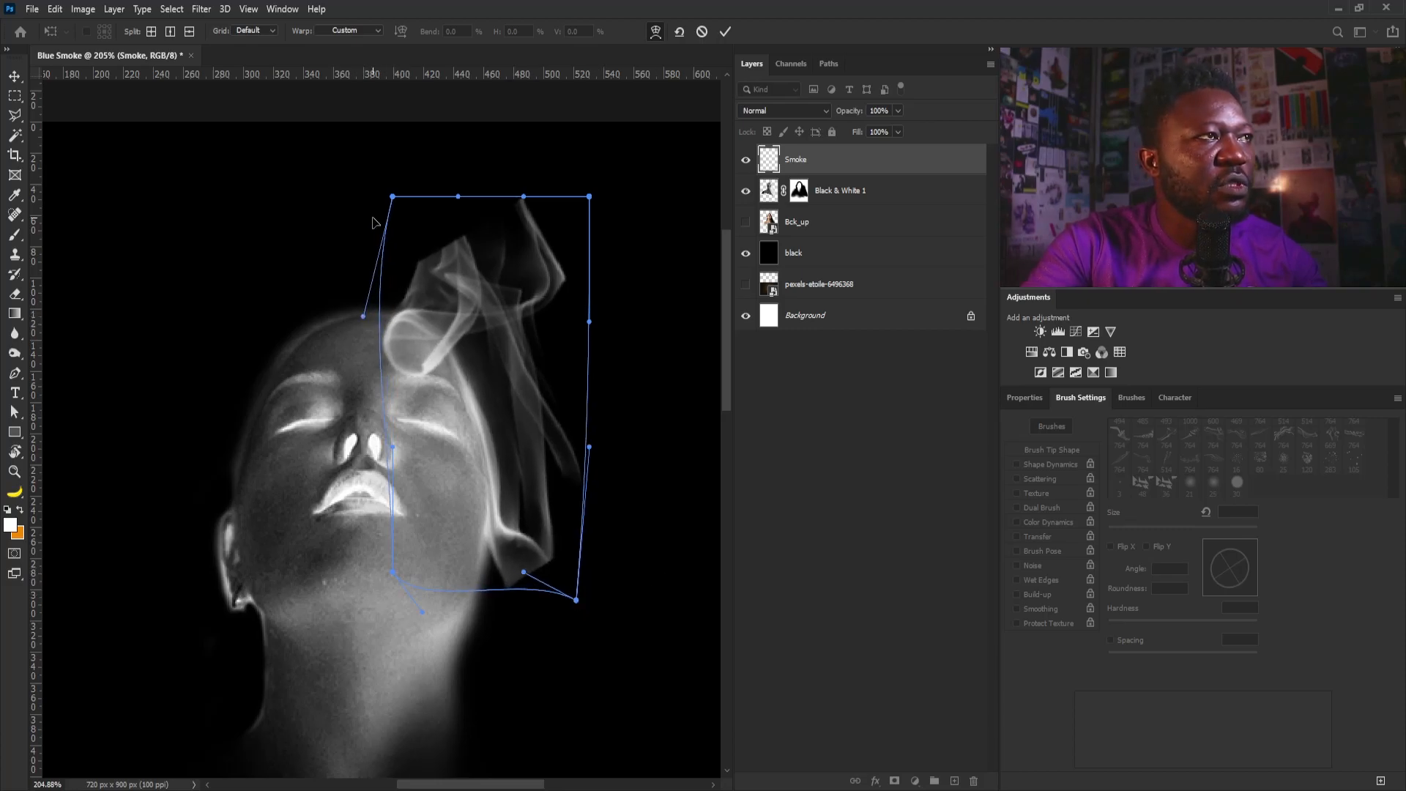
drag(392, 197, 377, 196)
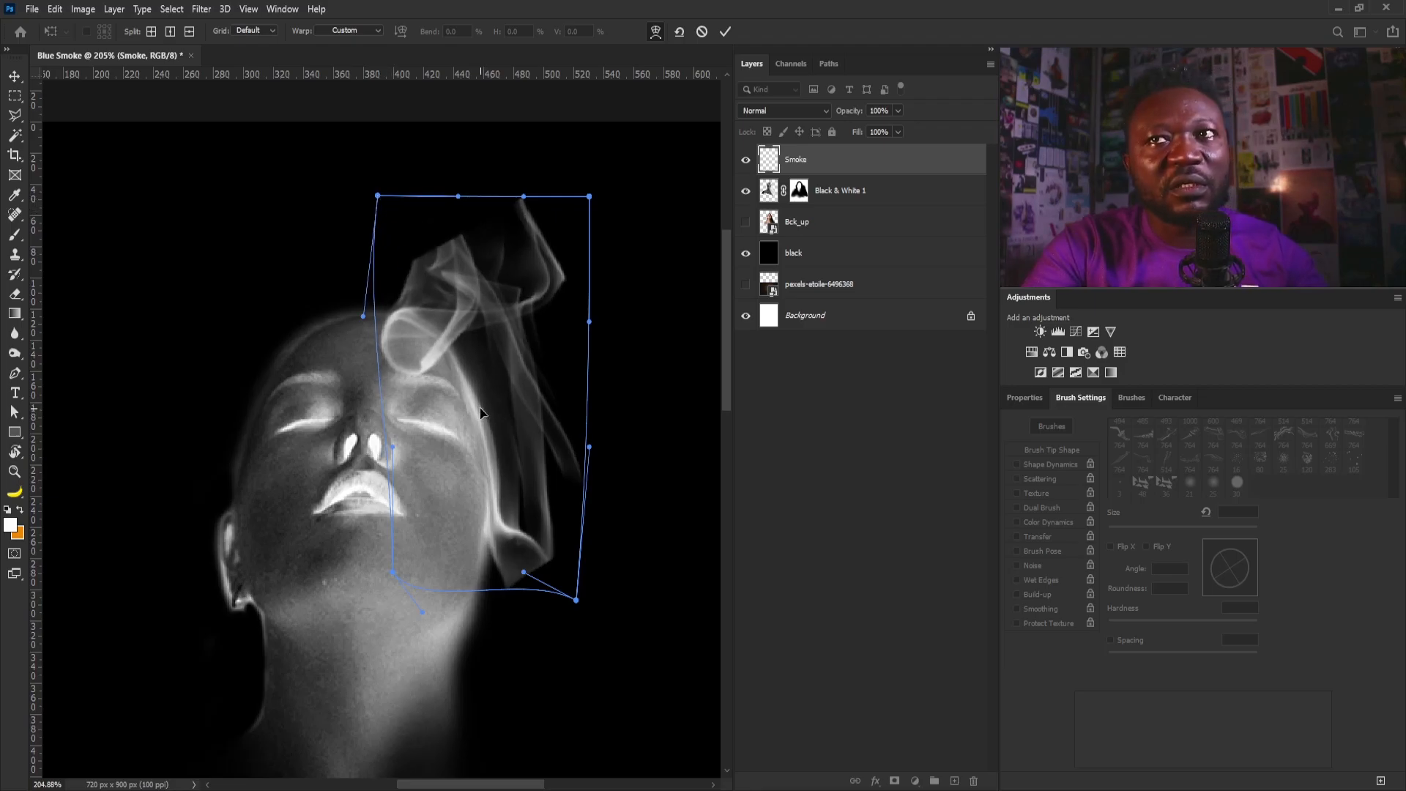
key(Return)
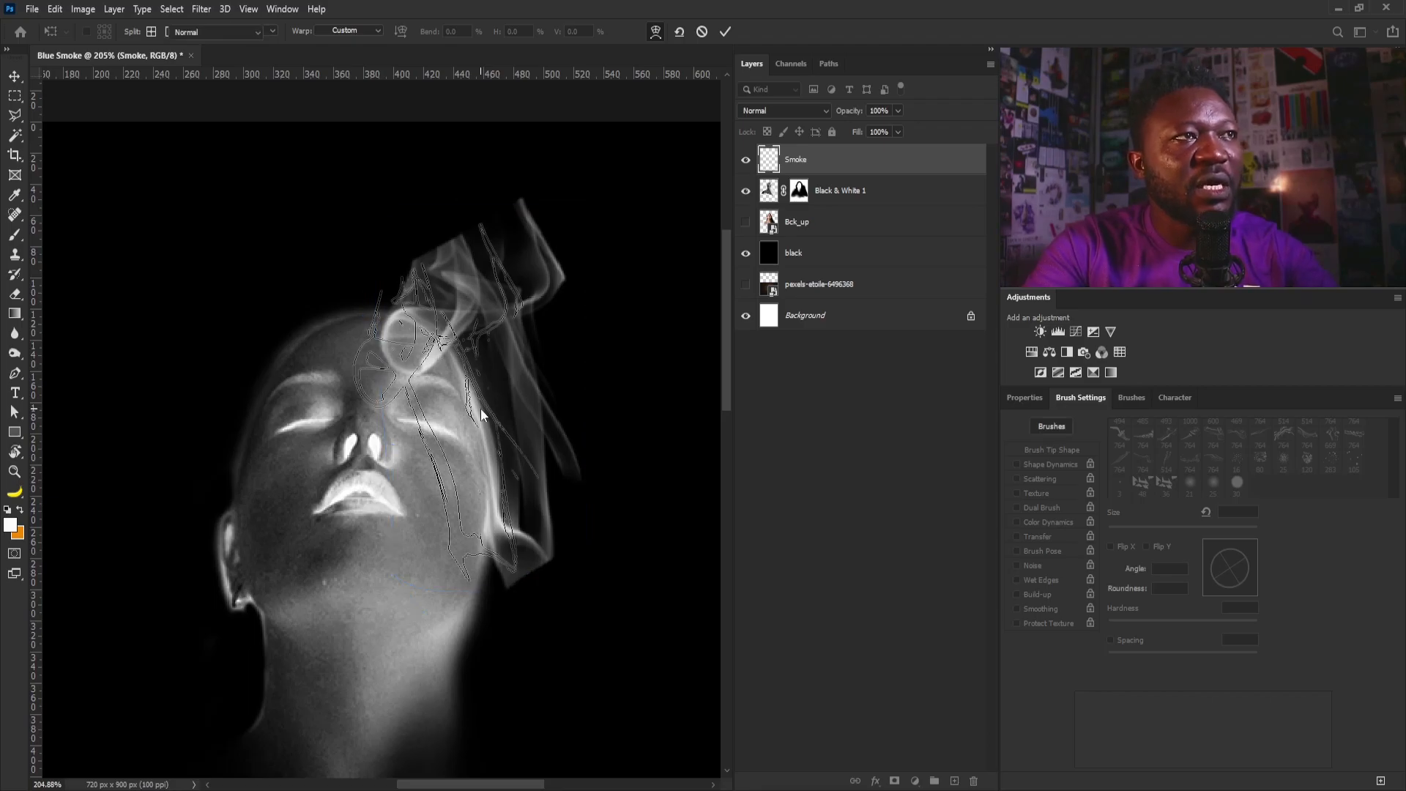
key(b)
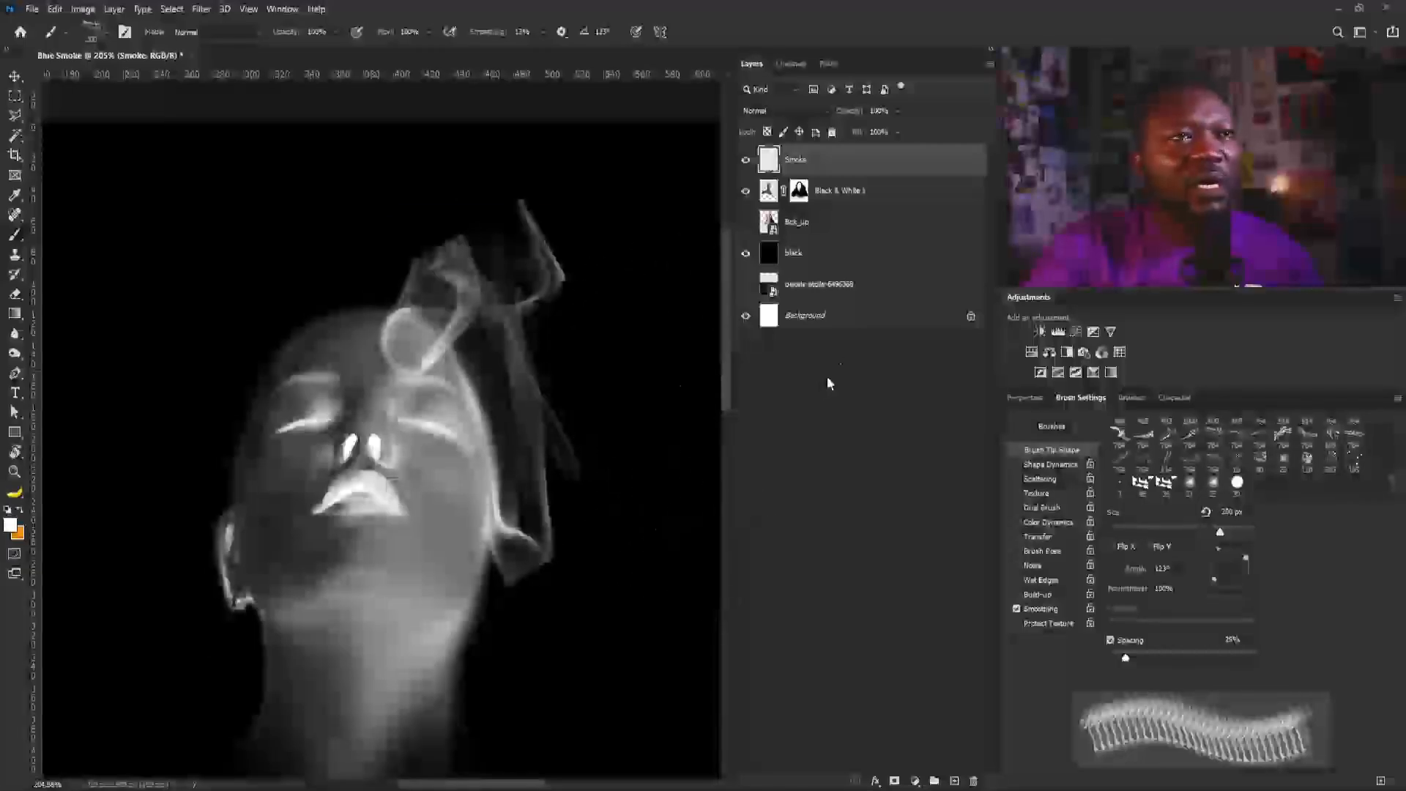
Fade the hard upper edges of the smoke above the forehead with a soft round eraser of up to 60 px.
key(e)
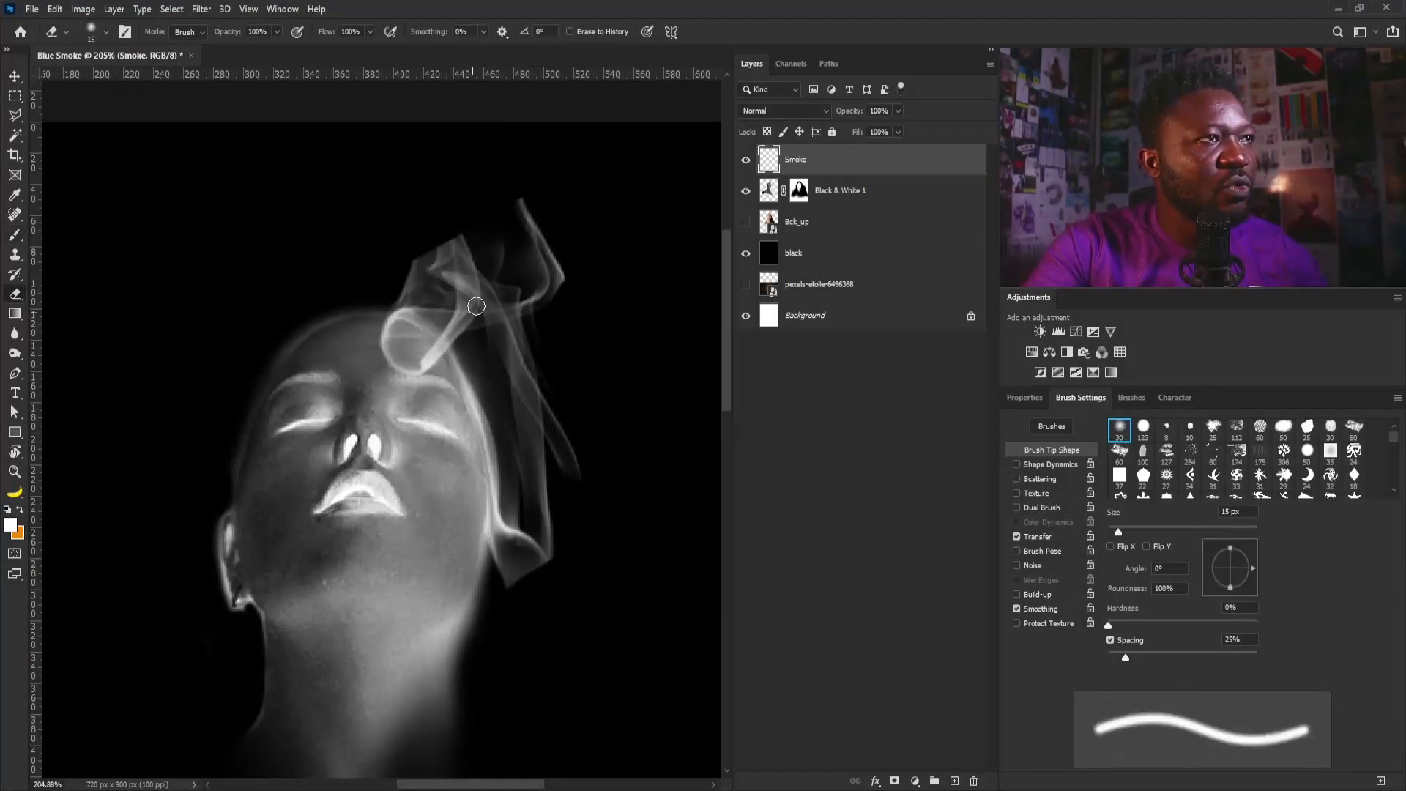
key(bracketright)
key(bracketright)
key(bracketright)
key(bracketright)
key(bracketright)
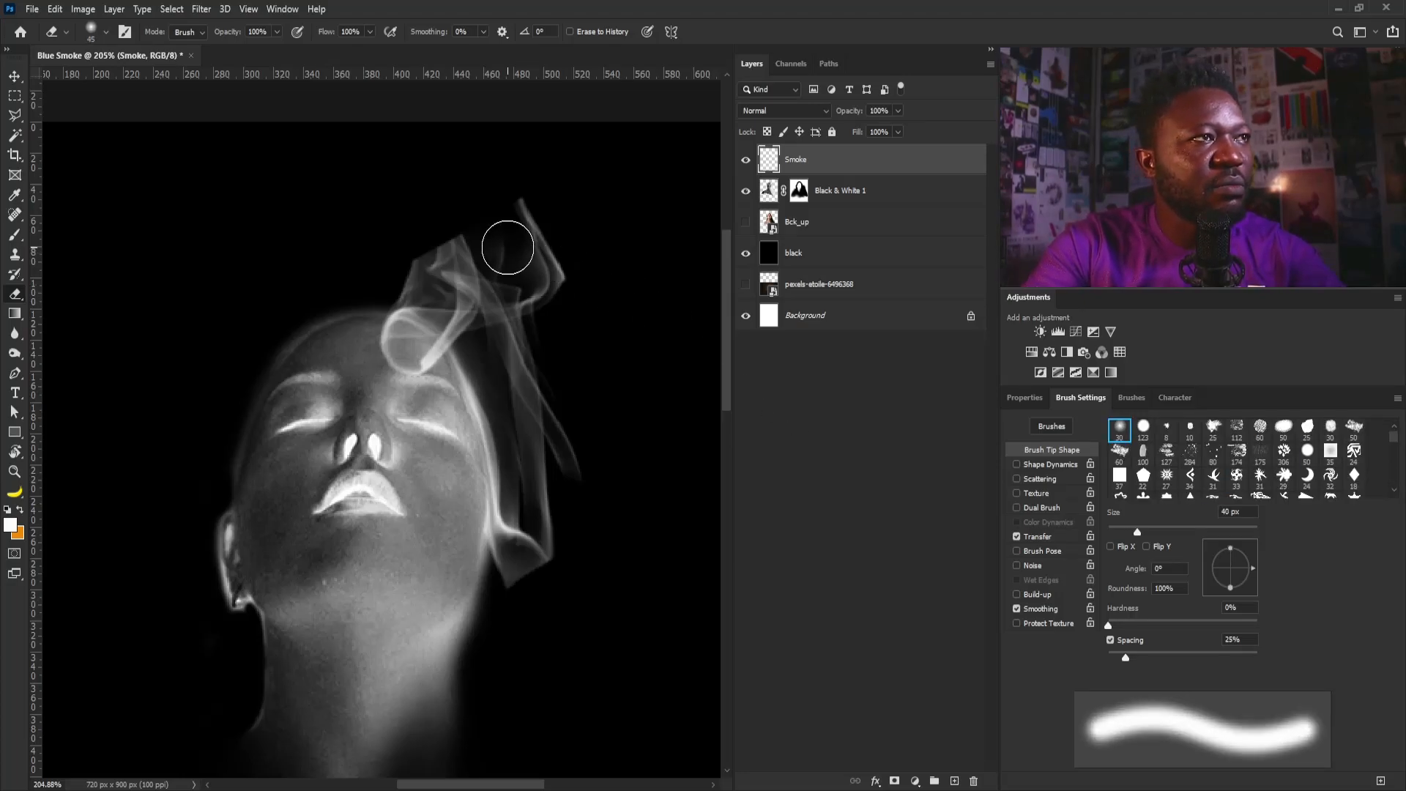
mouse_move(527, 213)
mouse_down()
mouse_move(564, 213)
mouse_move(519, 193)
mouse_move(505, 240)
mouse_move(441, 185)
mouse_move(462, 228)
mouse_move(419, 190)
mouse_up()
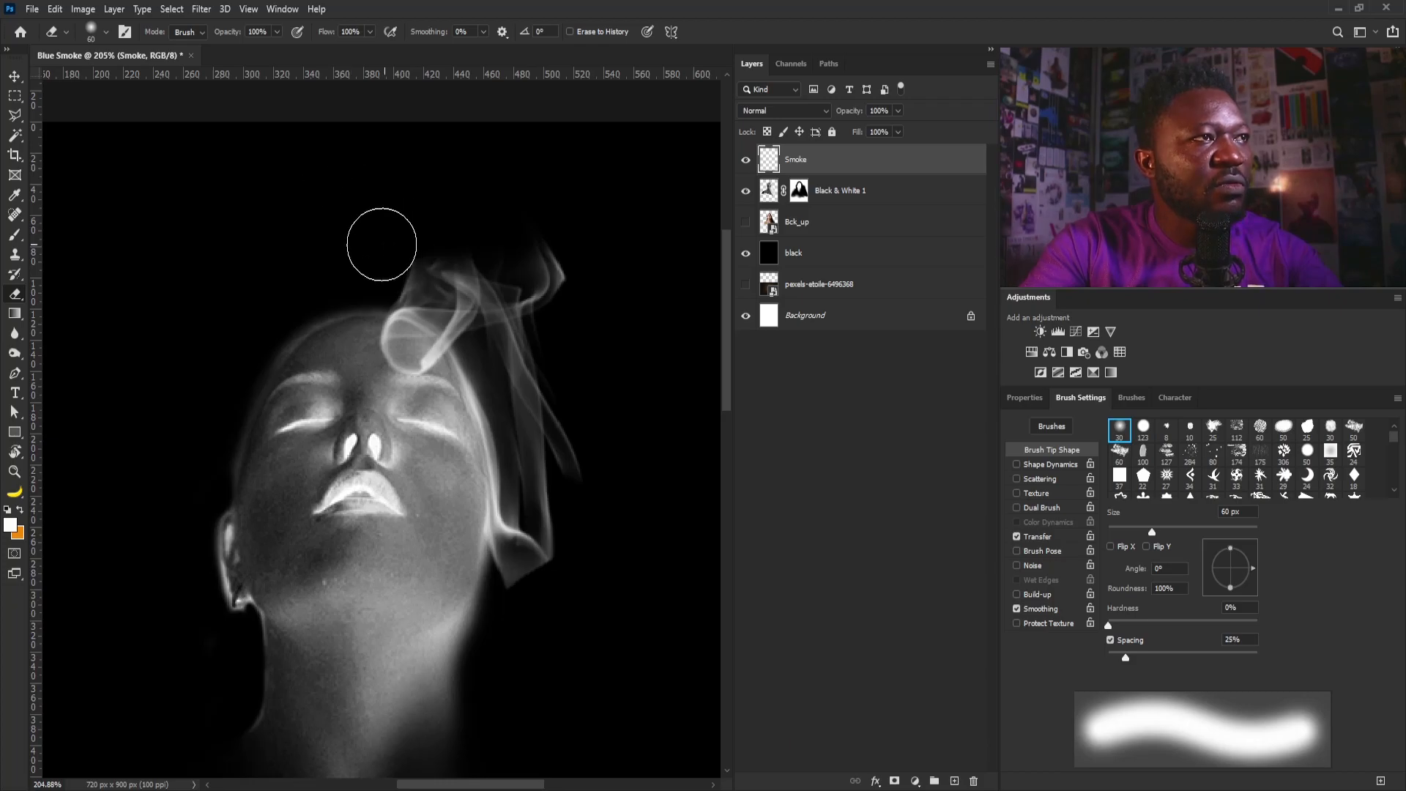
mouse_move(468, 219)
mouse_down()
mouse_move(544, 253)
mouse_move(537, 207)
mouse_up()
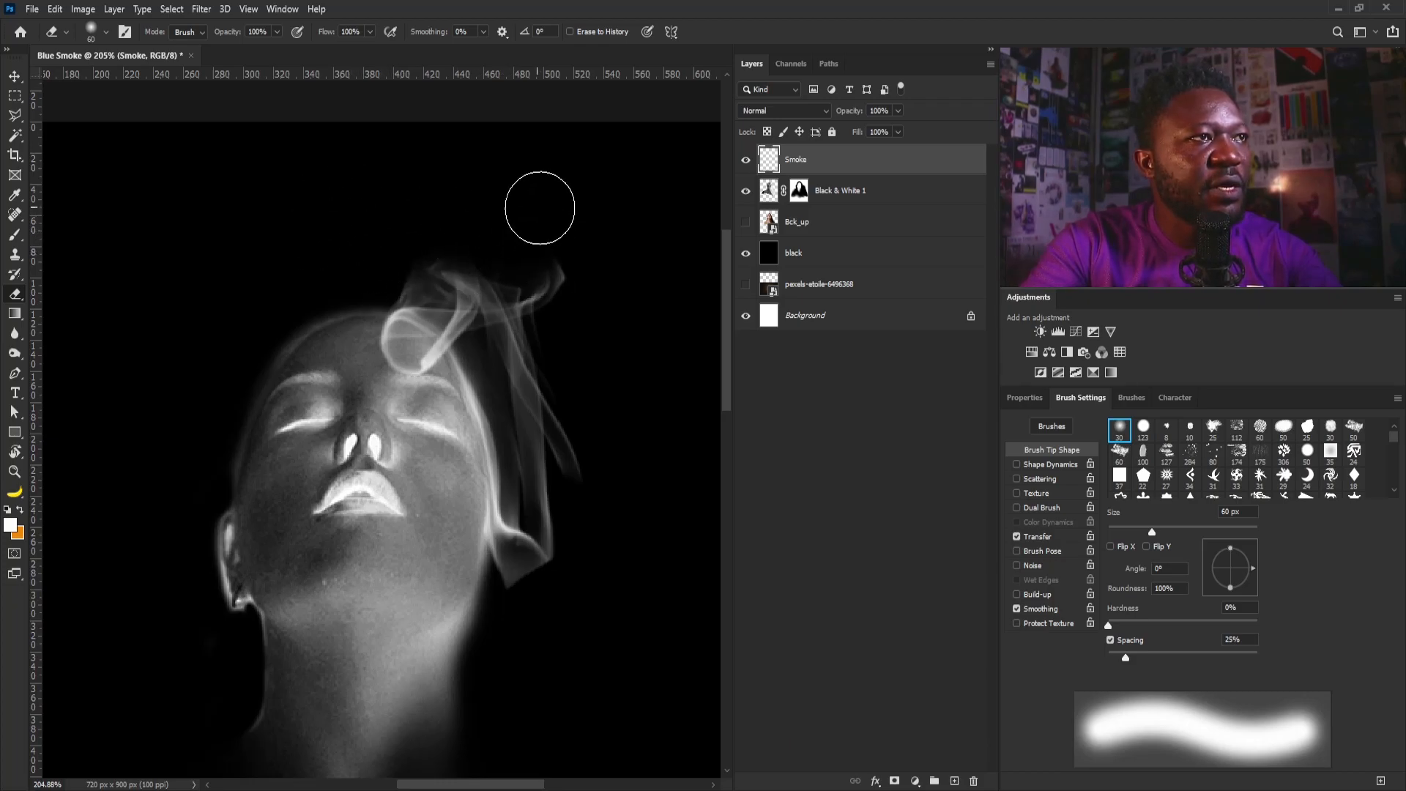
mouse_move(577, 322)
mouse_down()
mouse_move(610, 281)
mouse_move(592, 271)
mouse_move(591, 306)
mouse_move(596, 218)
mouse_move(605, 262)
mouse_up()
key(bracketleft)
key(bracketleft)
key(bracketleft)
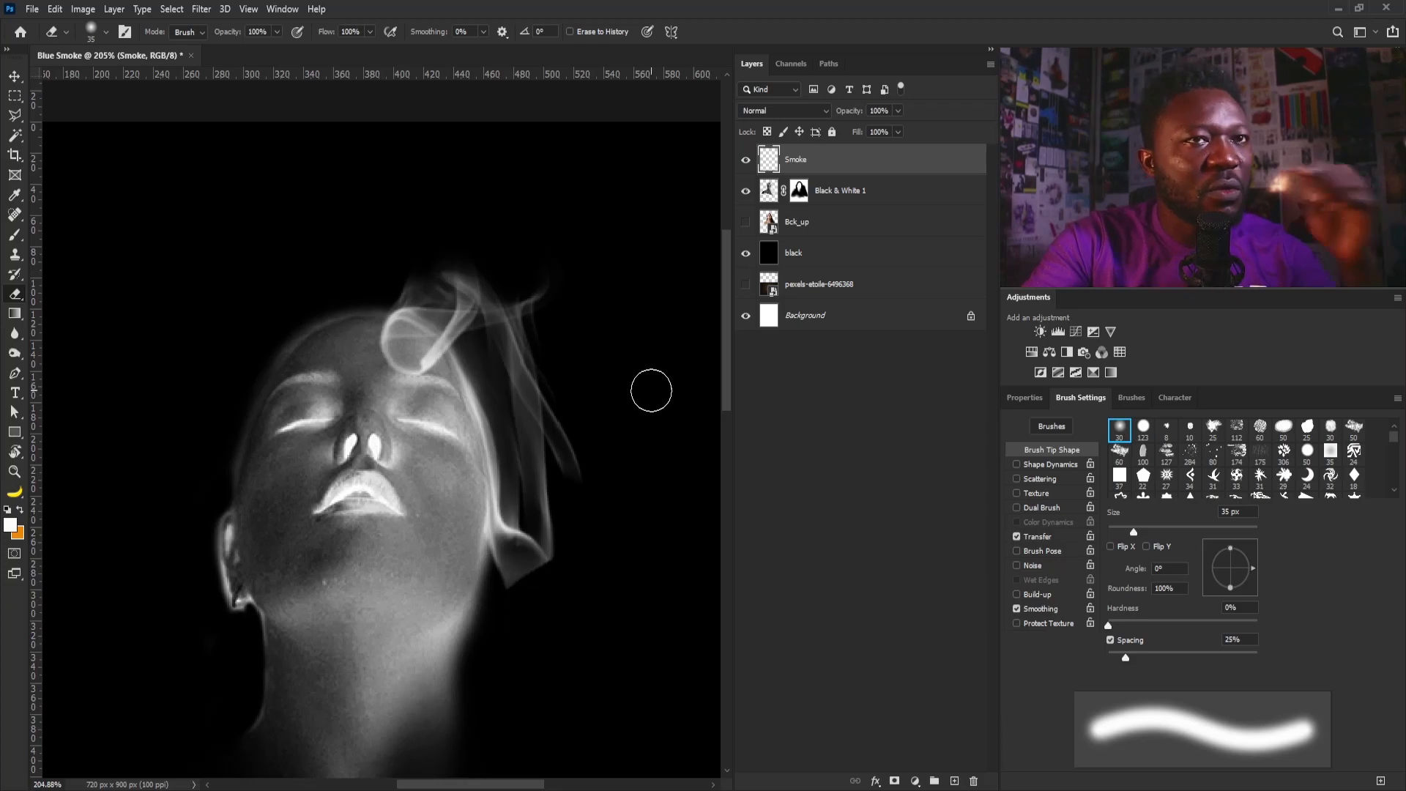
drag(1392, 443, 1390, 486)
click(1307, 437)
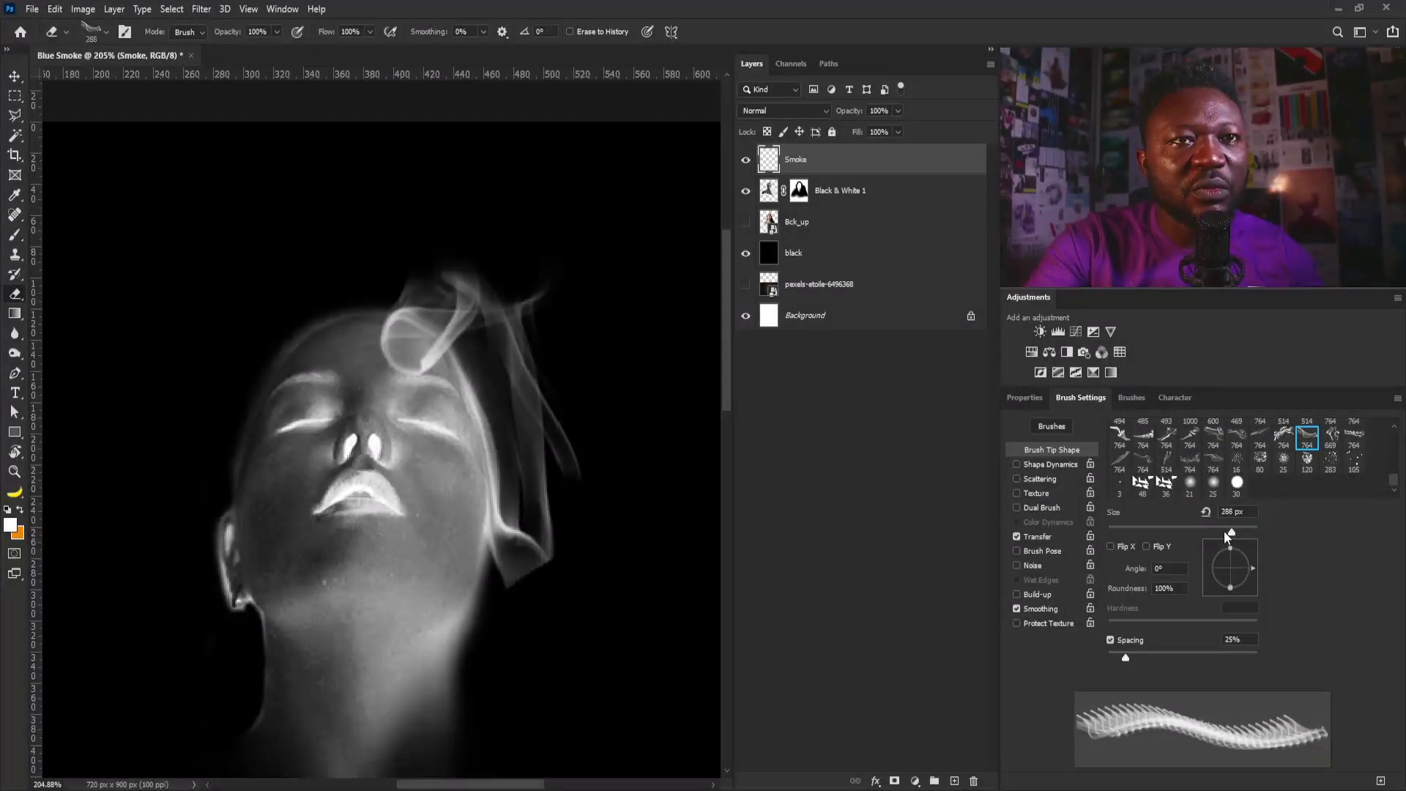
drag(1164, 532, 1158, 531)
mouse_move(1244, 567)
mouse_down()
mouse_move(1234, 531)
mouse_move(1217, 533)
mouse_up()
key(bracketright)
key(bracketright)
key(bracketright)
key(bracketright)
key(bracketright)
key(bracketright)
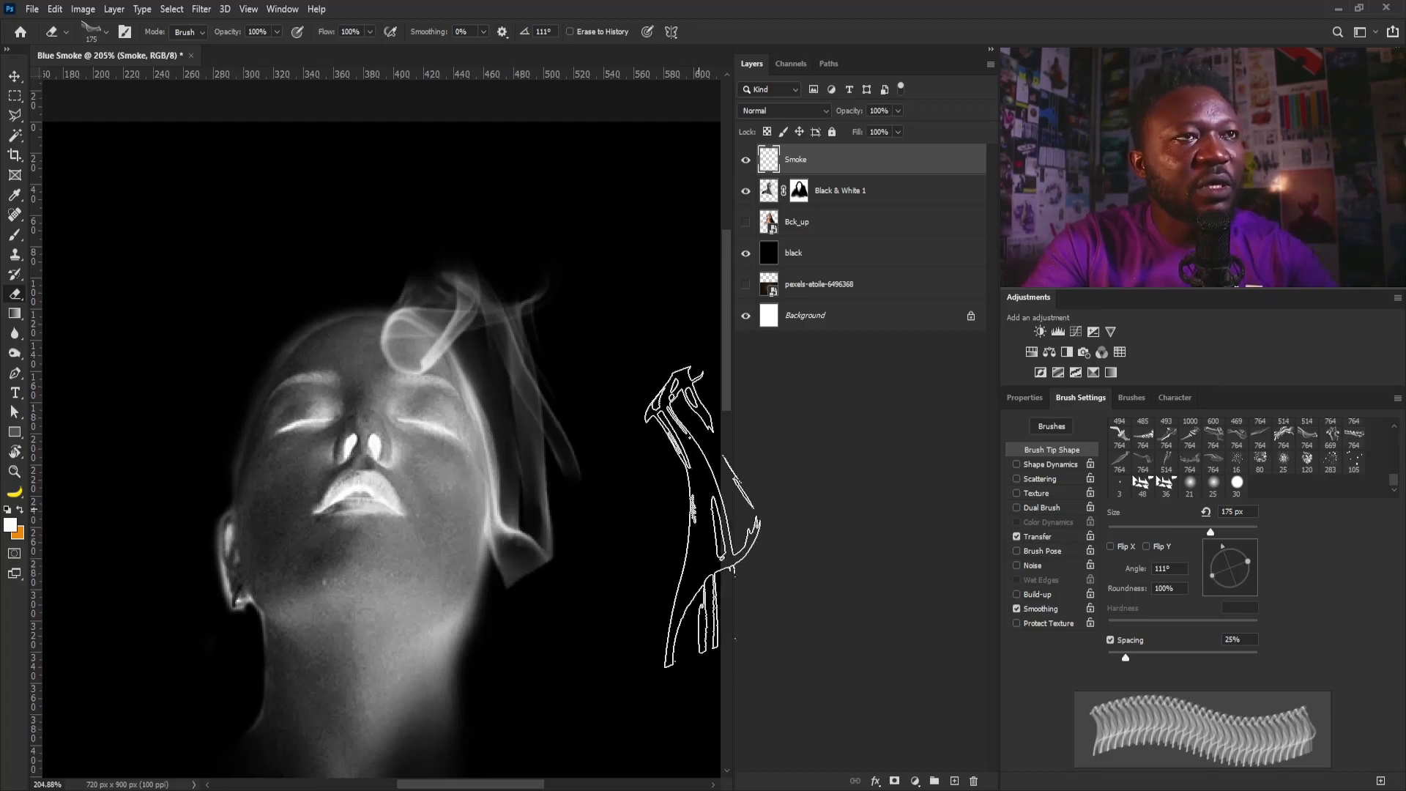
scroll(644, 439, down, 3)
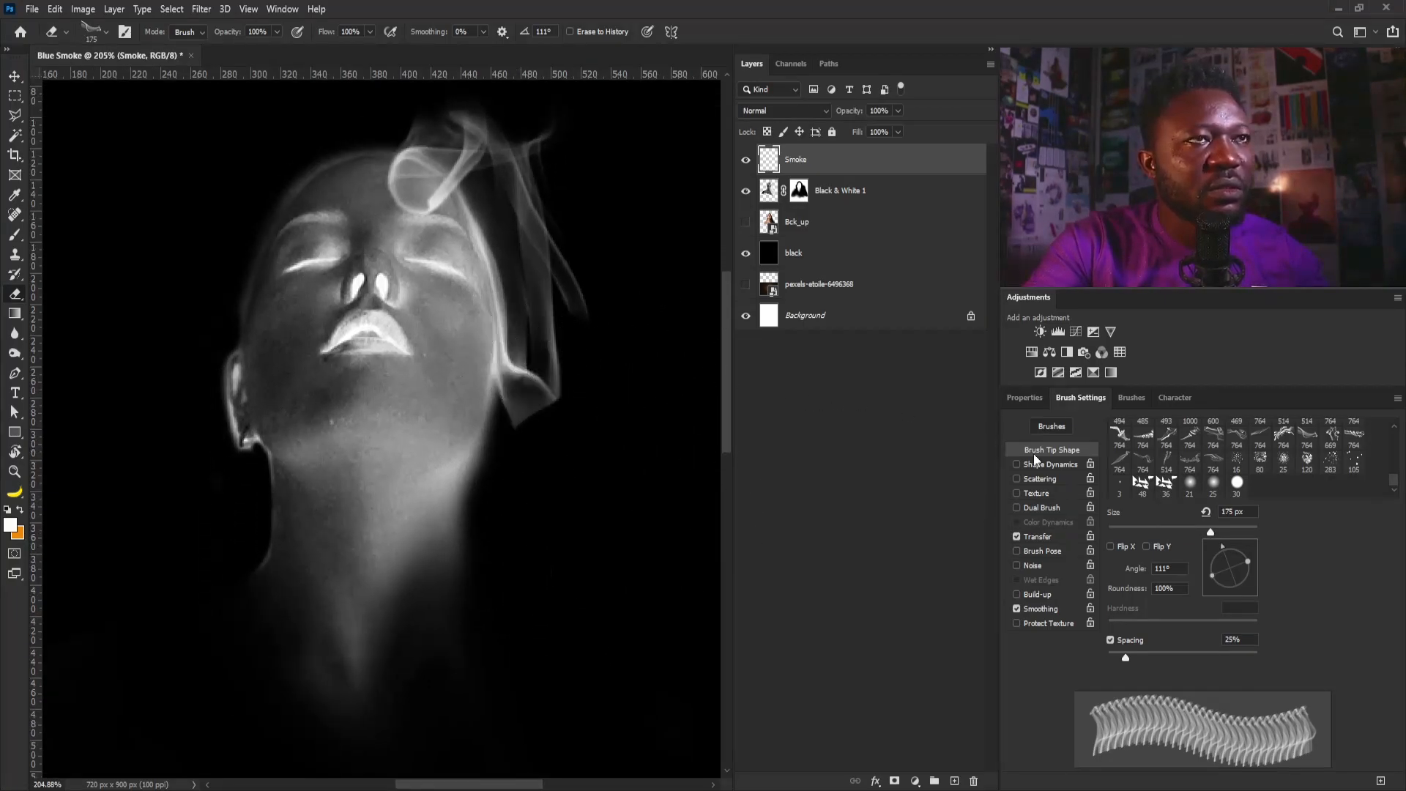
drag(1222, 539, 1235, 543)
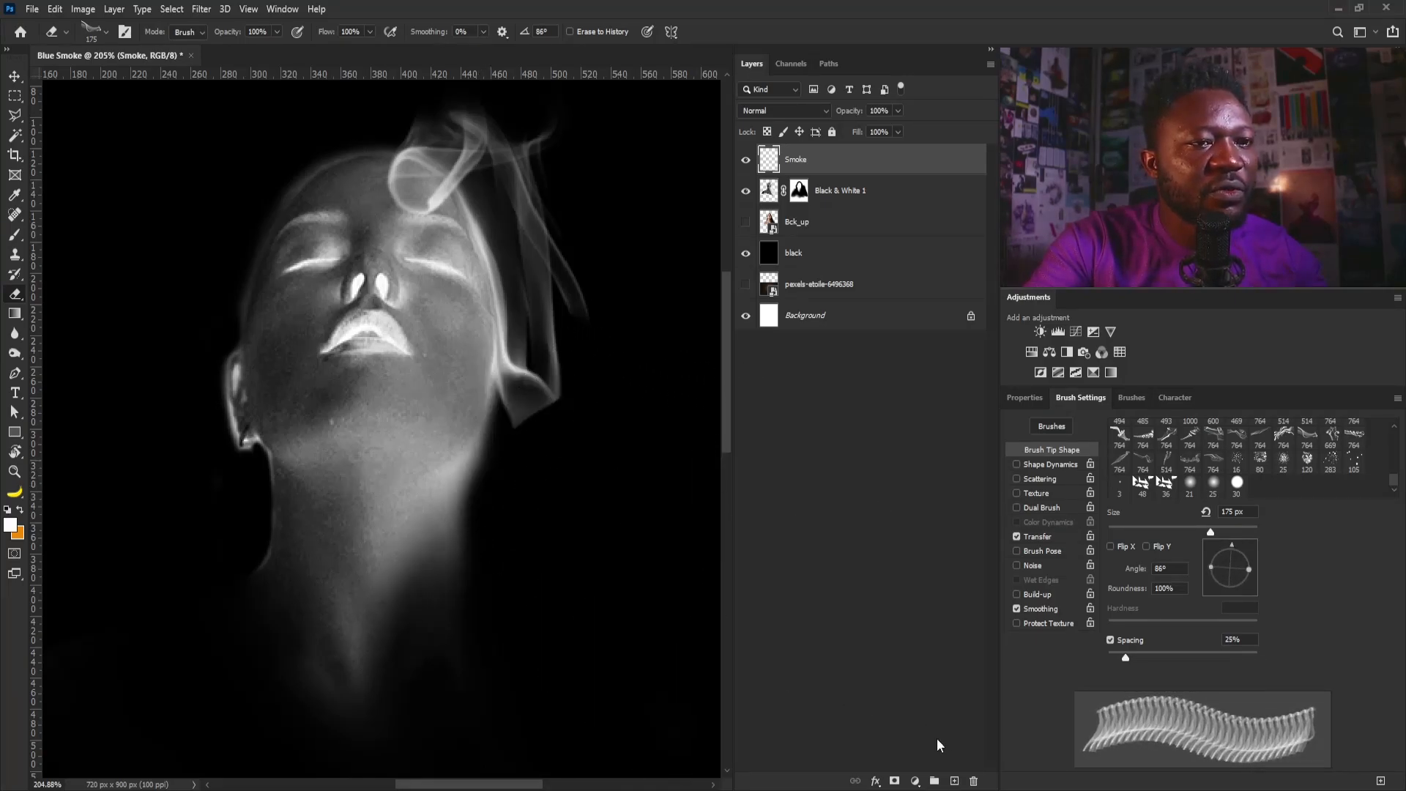
Add a new layer named "Smoke_2" above the Smoke layer.
alt+click(953, 782)
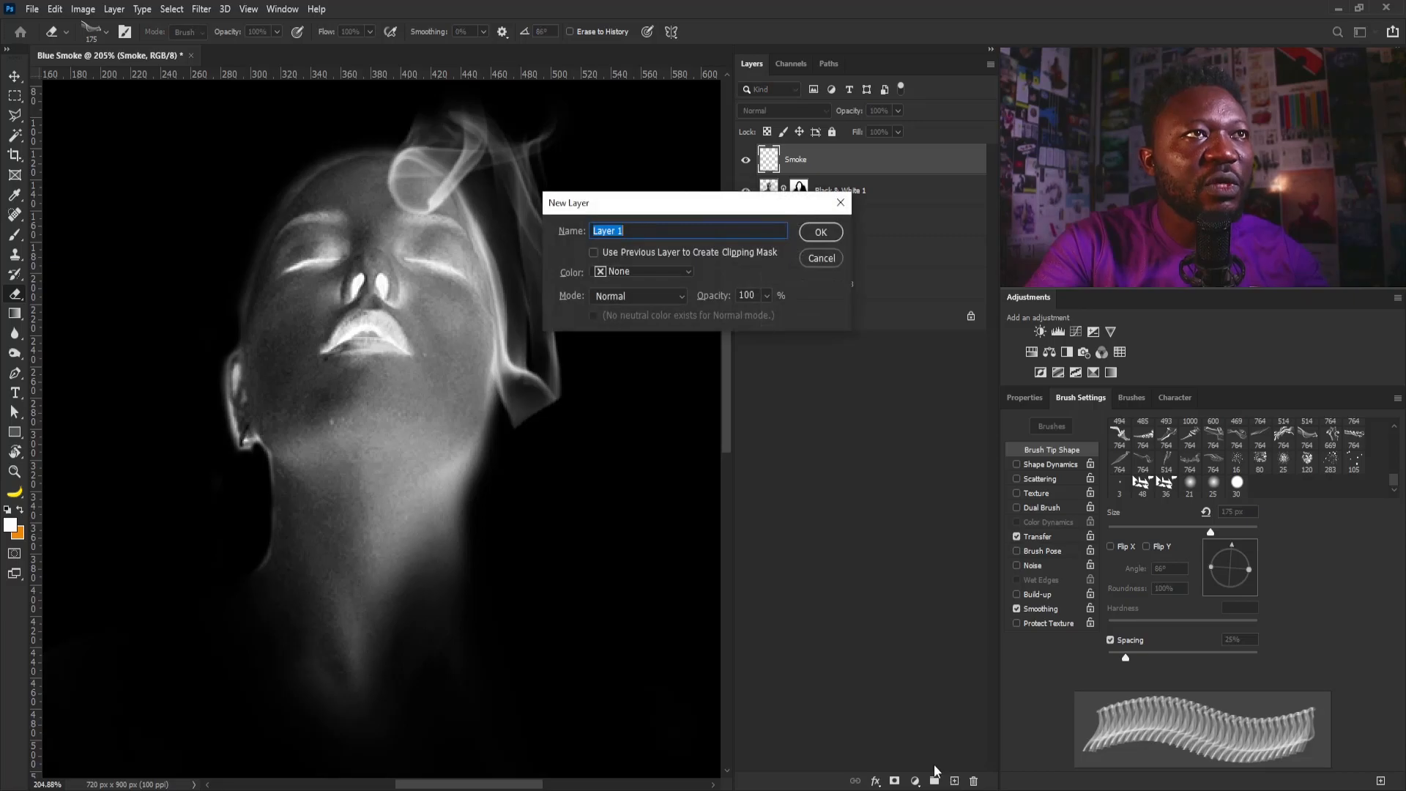
text(Smoke)
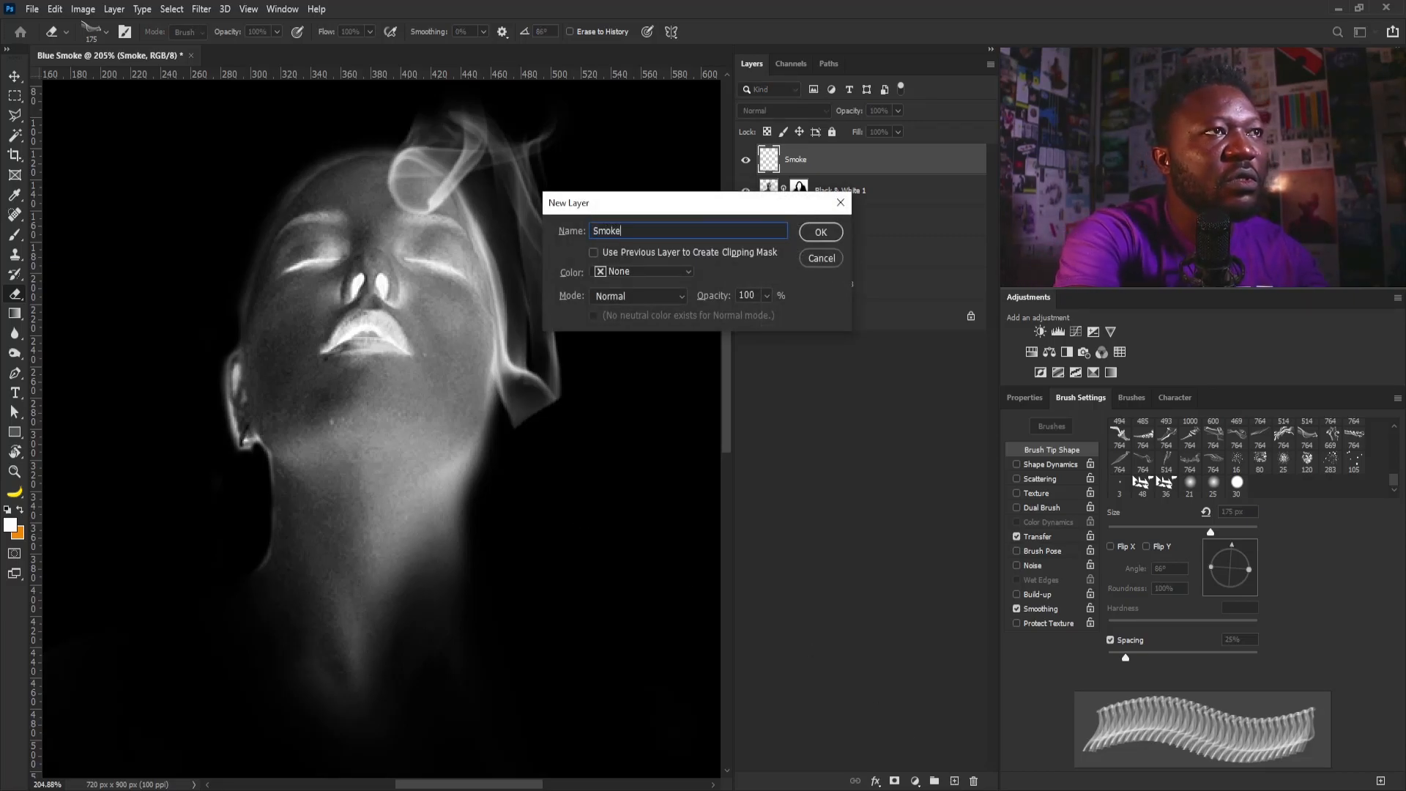
text(_2)
key(Return)
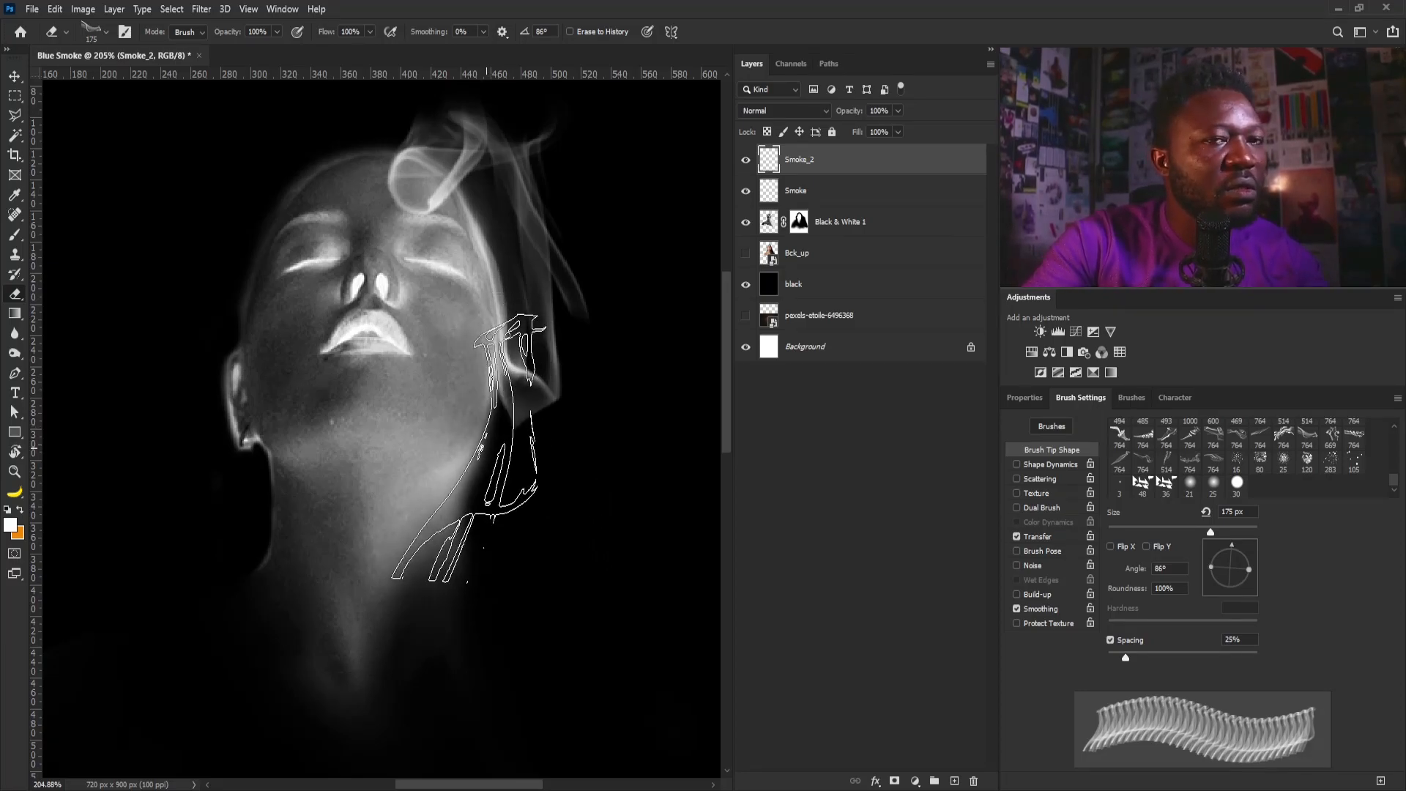
Stamp a different 764 px smoke brush tip, sized to 175 px and rotated to 86°, along the jaw and neck on Smoke_2.
key(b)
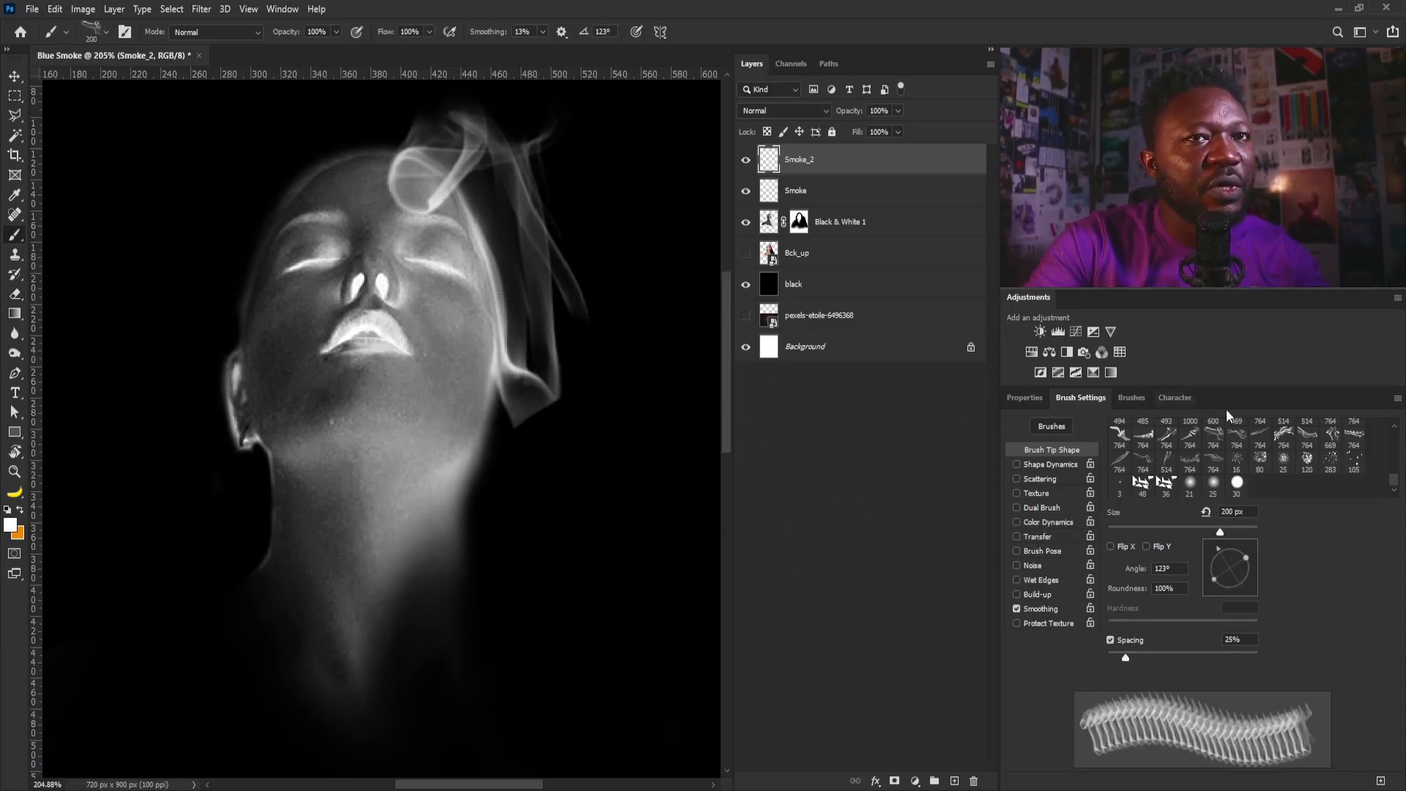
click(1307, 437)
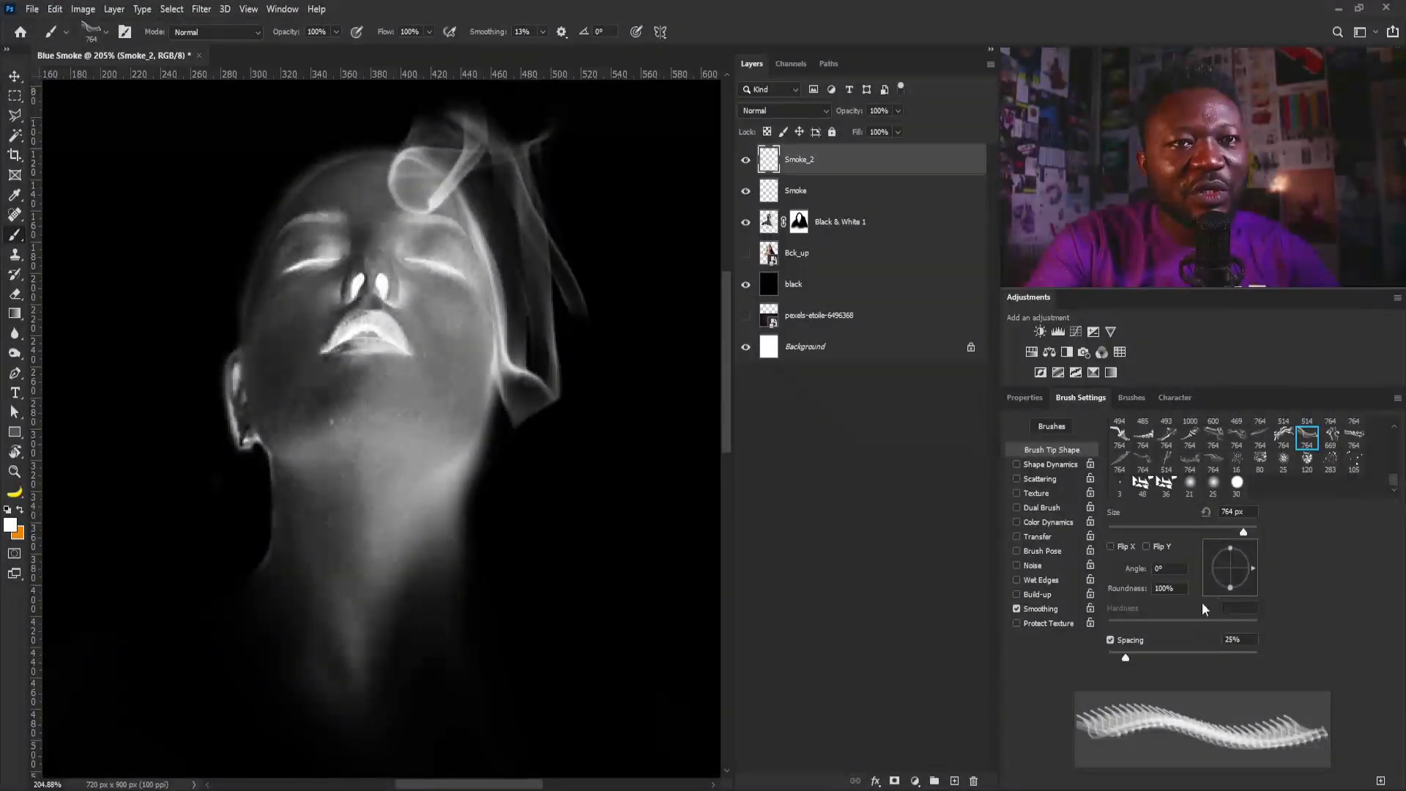
drag(1165, 534, 1163, 532)
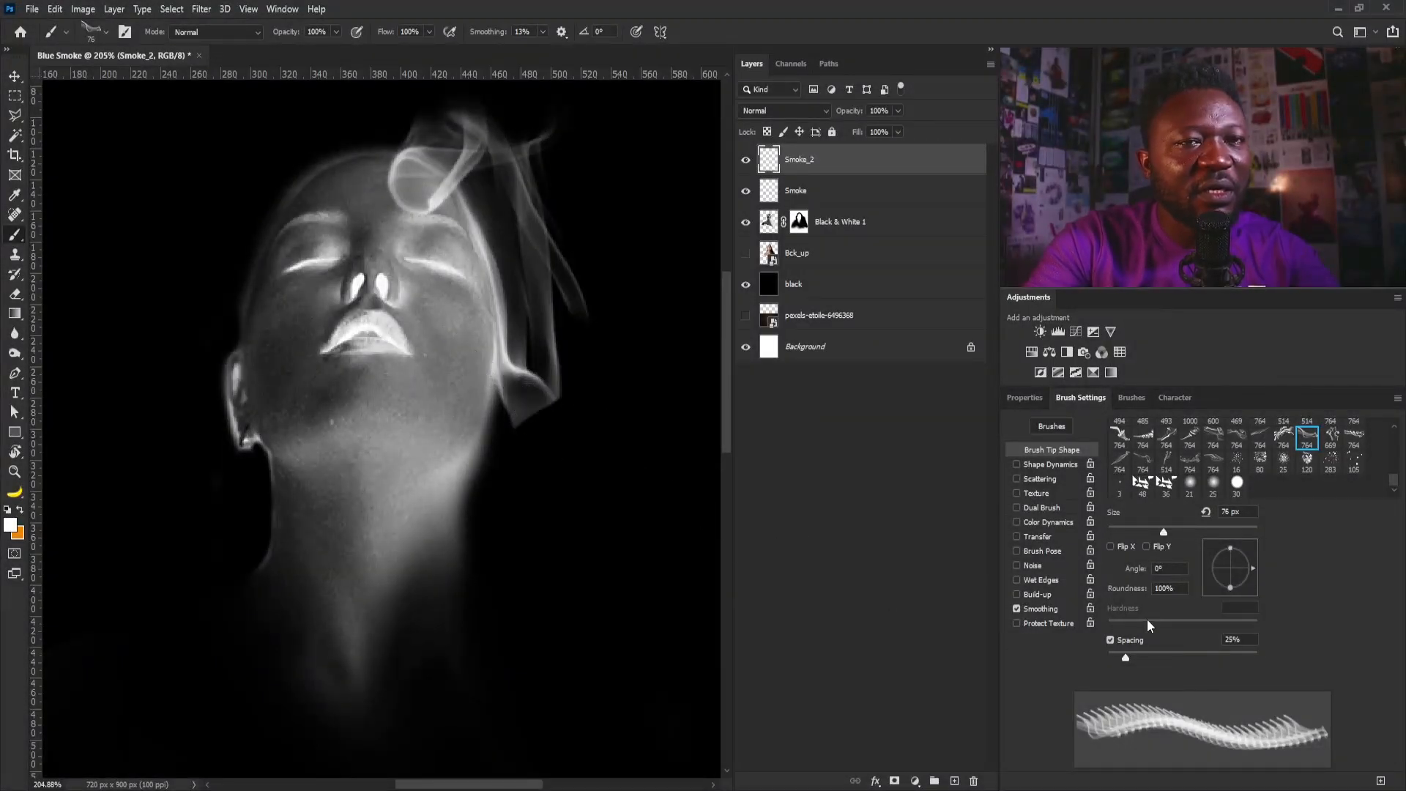
drag(1255, 573, 1244, 530)
key(bracketright)
key(bracketright)
key(bracketright)
key(bracketright)
key(bracketright)
key(bracketright)
drag(1236, 559, 1232, 543)
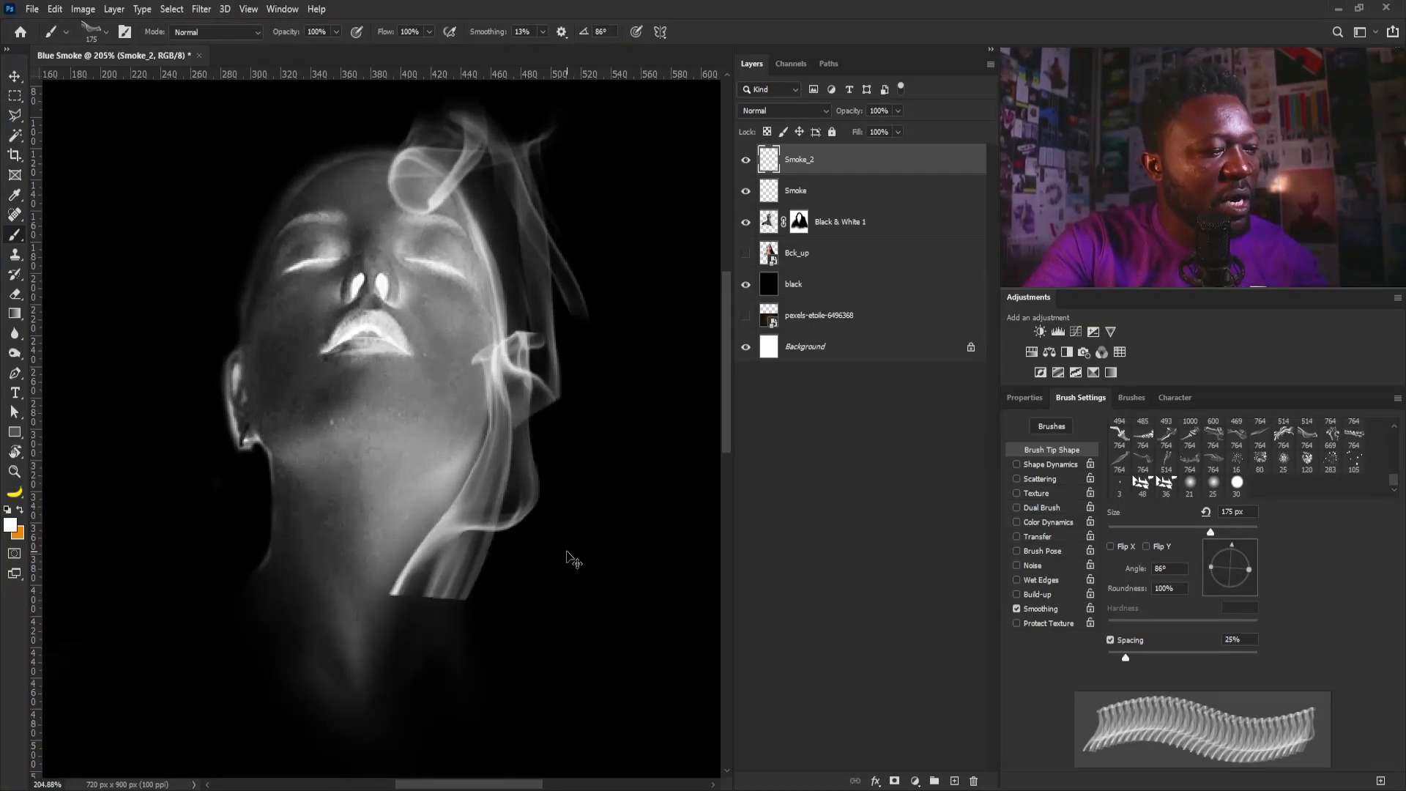
Warp the Smoke_2 stamp so its outer edge hugs the neck and its lower end stretches downward.
key(ctrl+t)
right_click(530, 545)
click(558, 583)
drag(493, 599, 453, 646)
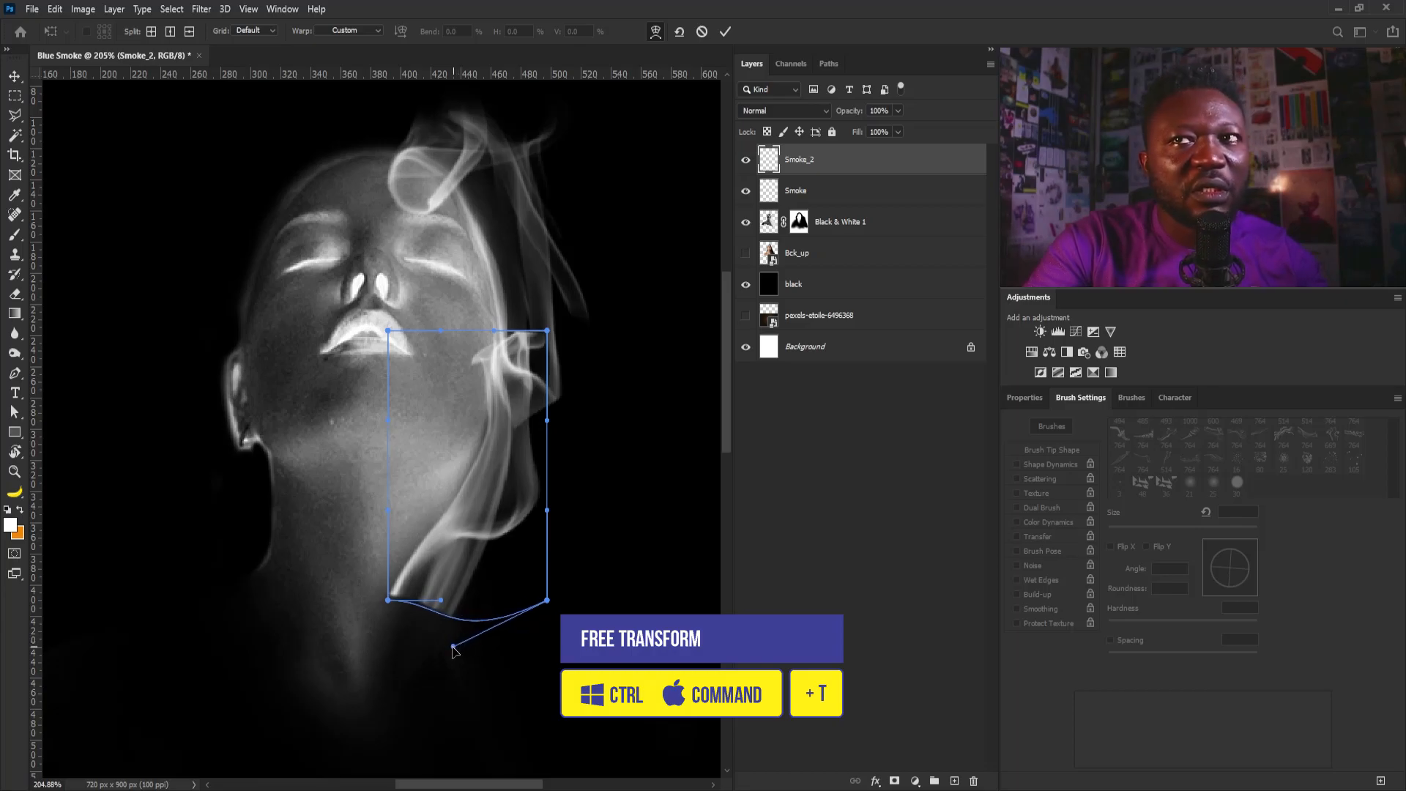
drag(547, 511, 511, 517)
drag(546, 602, 508, 597)
drag(453, 646, 422, 699)
drag(442, 605, 411, 720)
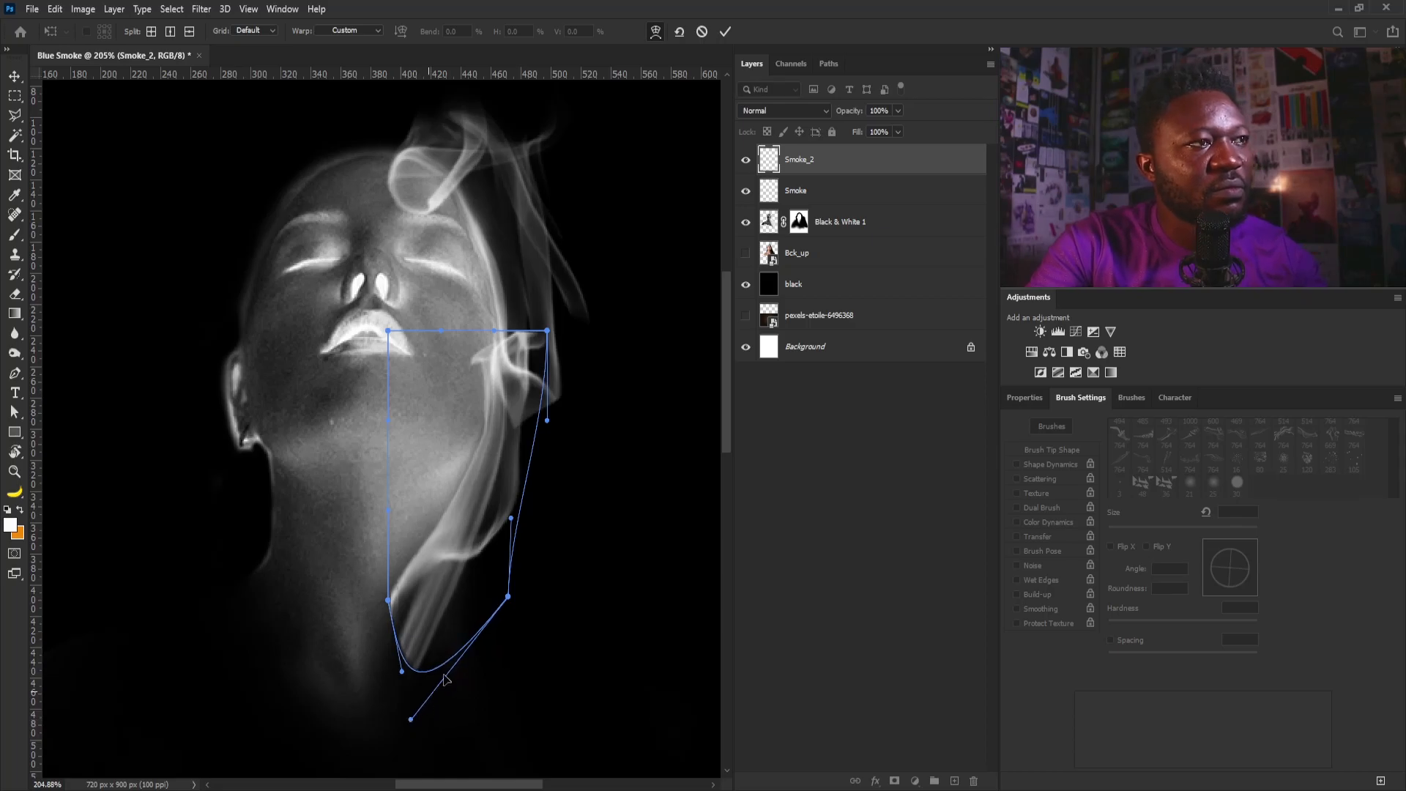
key(Return)
key(b)
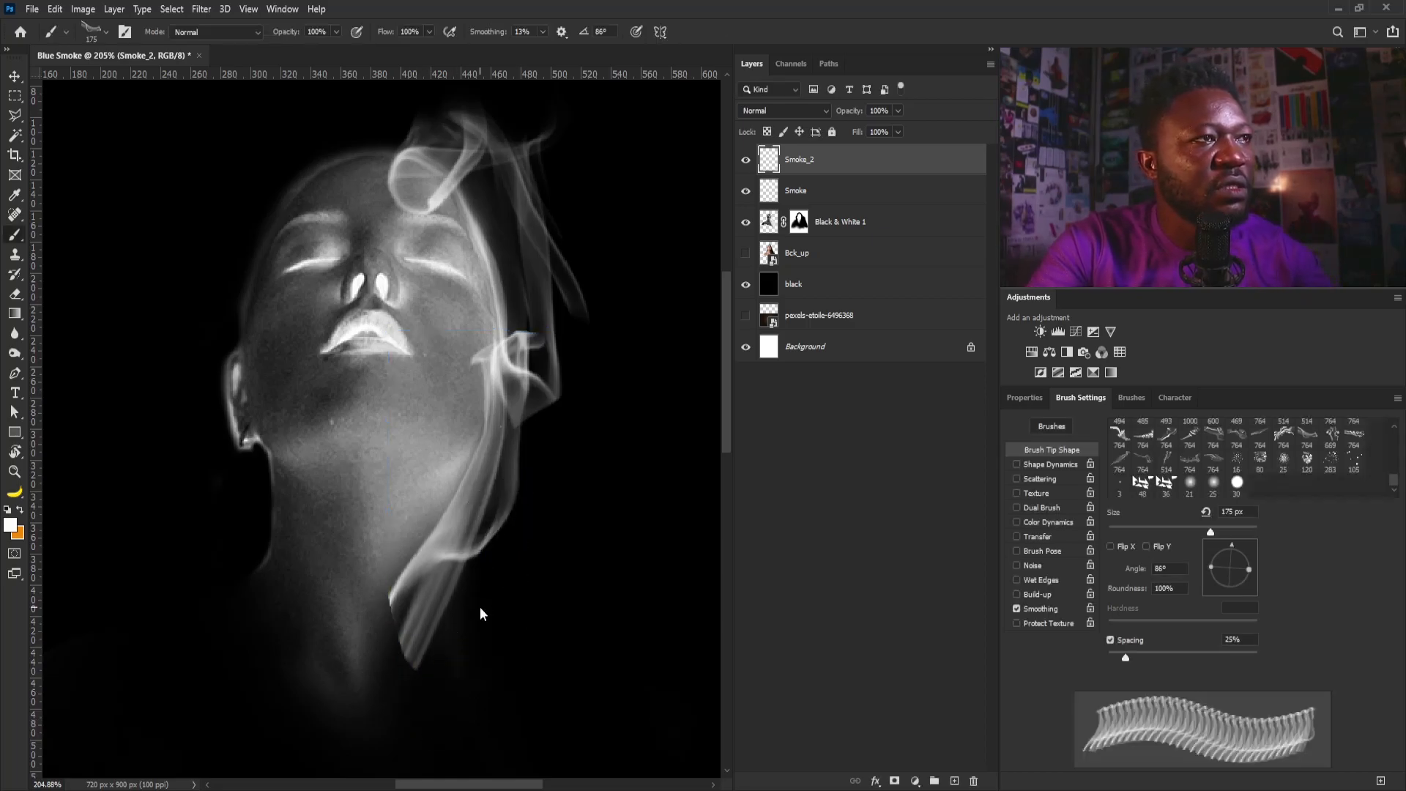
Erase the stray outer wisps and hard lower edge of the Smoke layer beside the face with a soft 45 px eraser.
click(841, 190)
key(e)
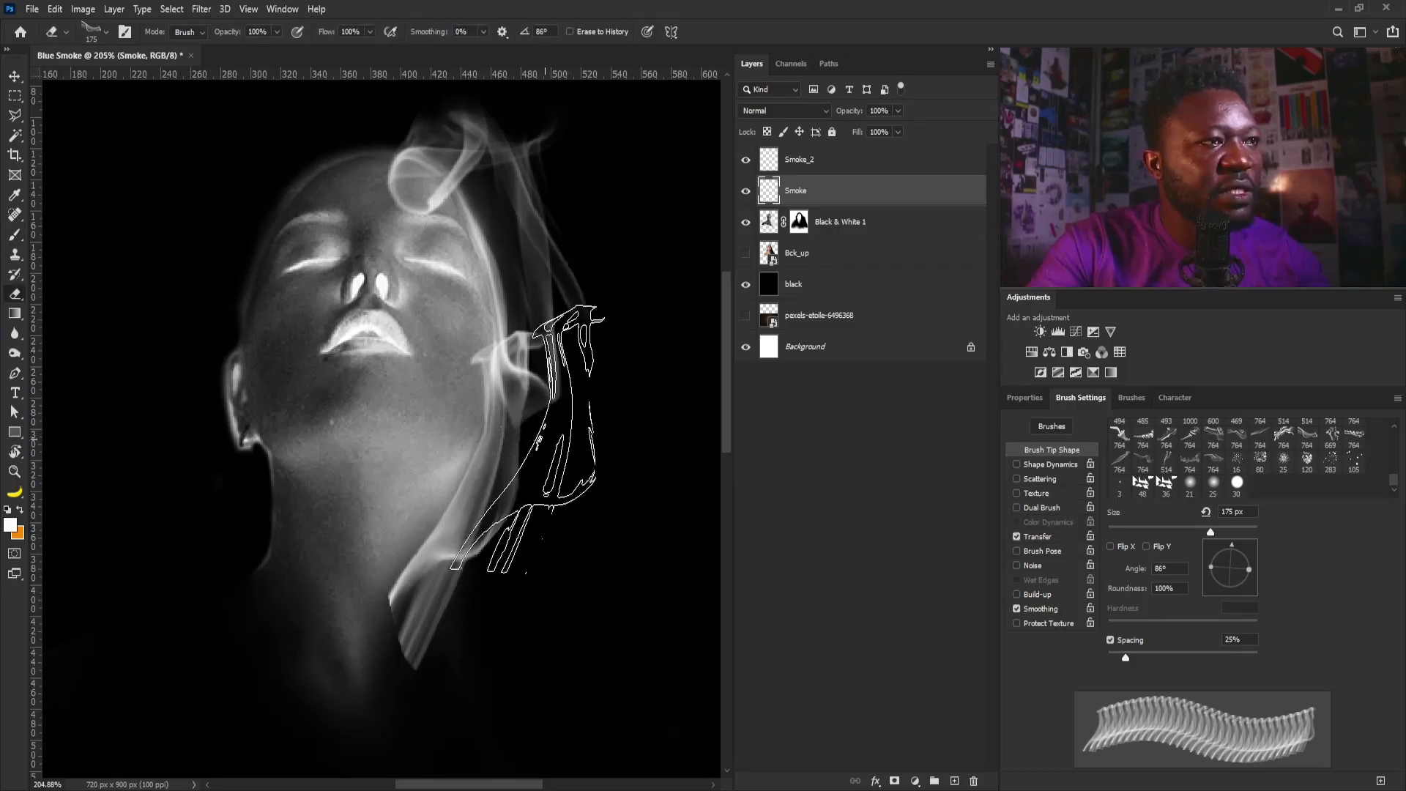
click(1188, 484)
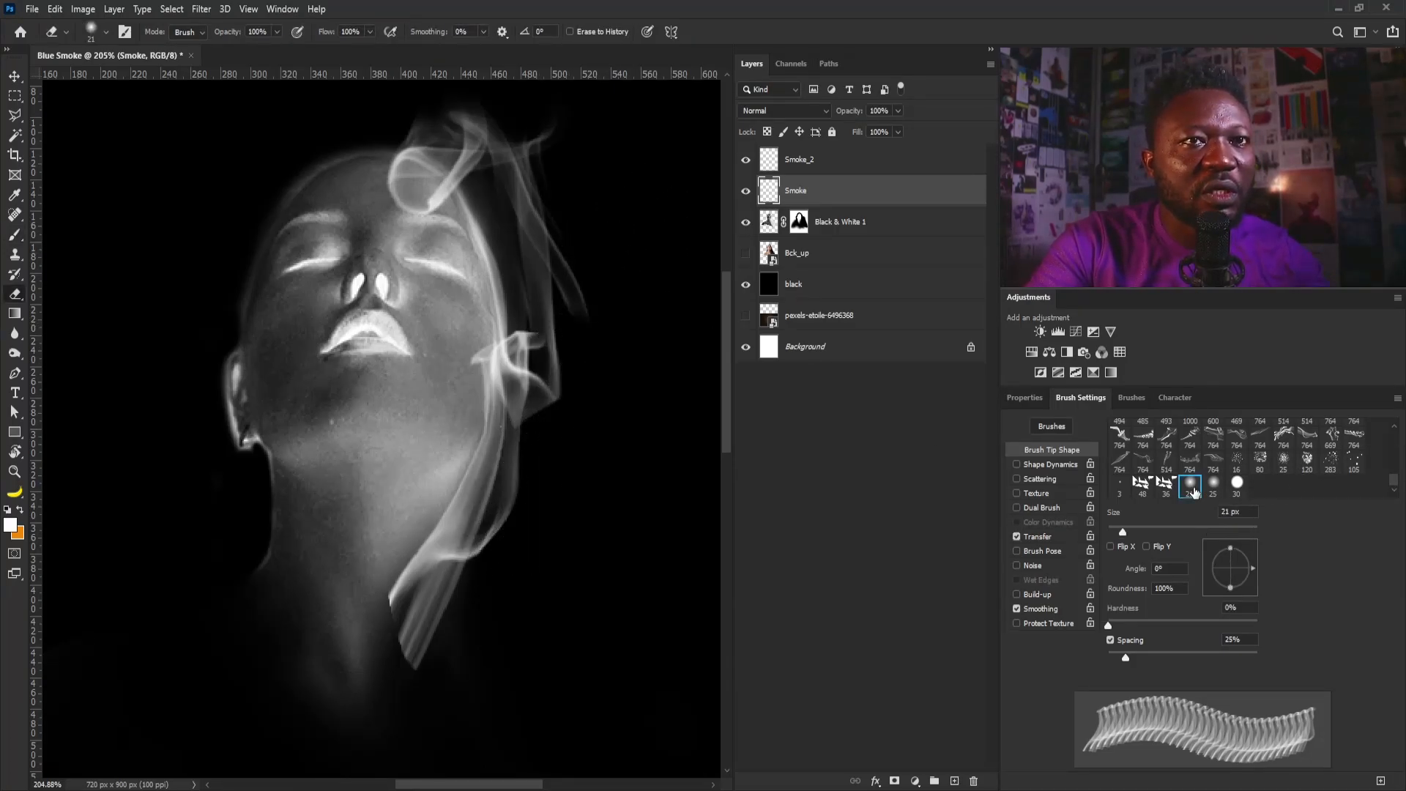
key(bracketright)
key(bracketright)
key(bracketright)
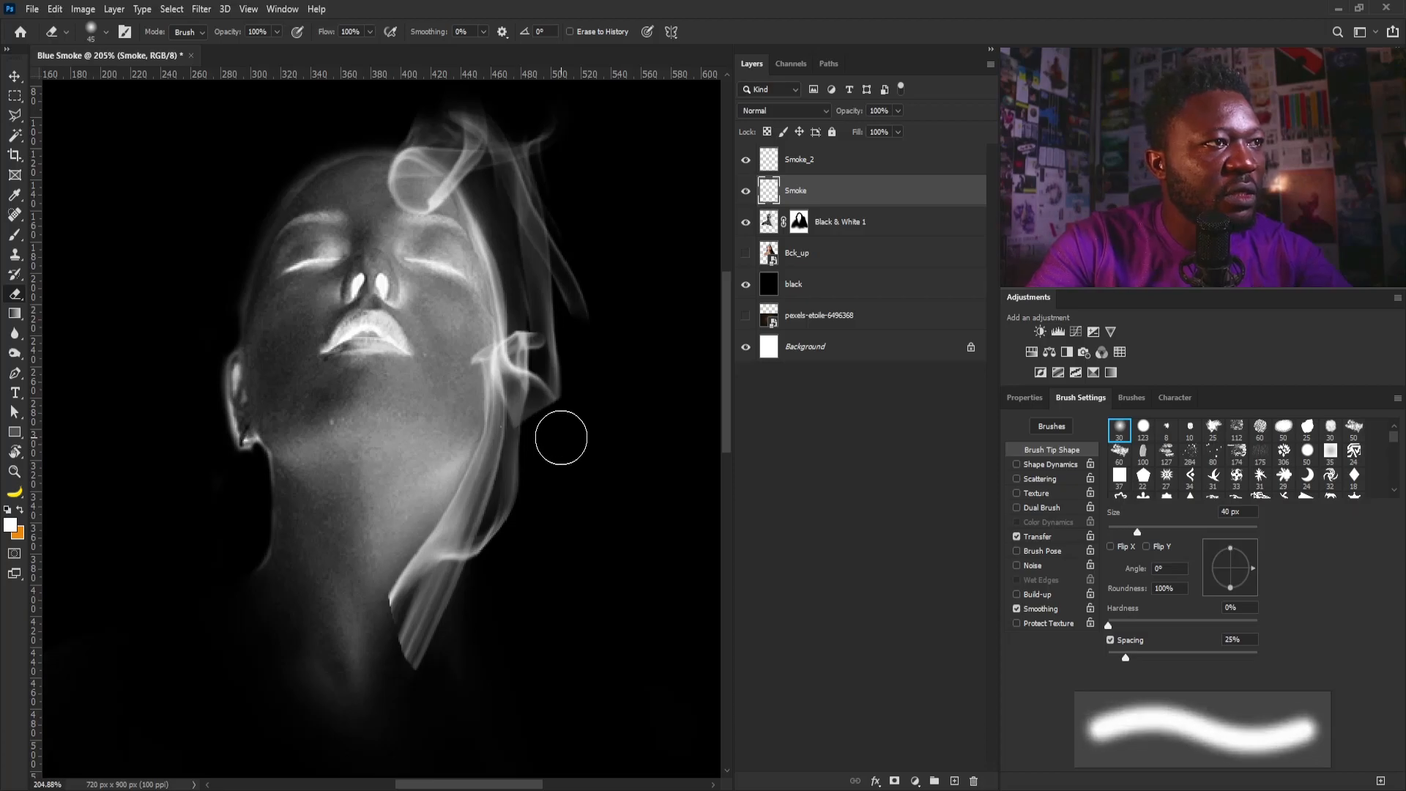
key(bracketleft)
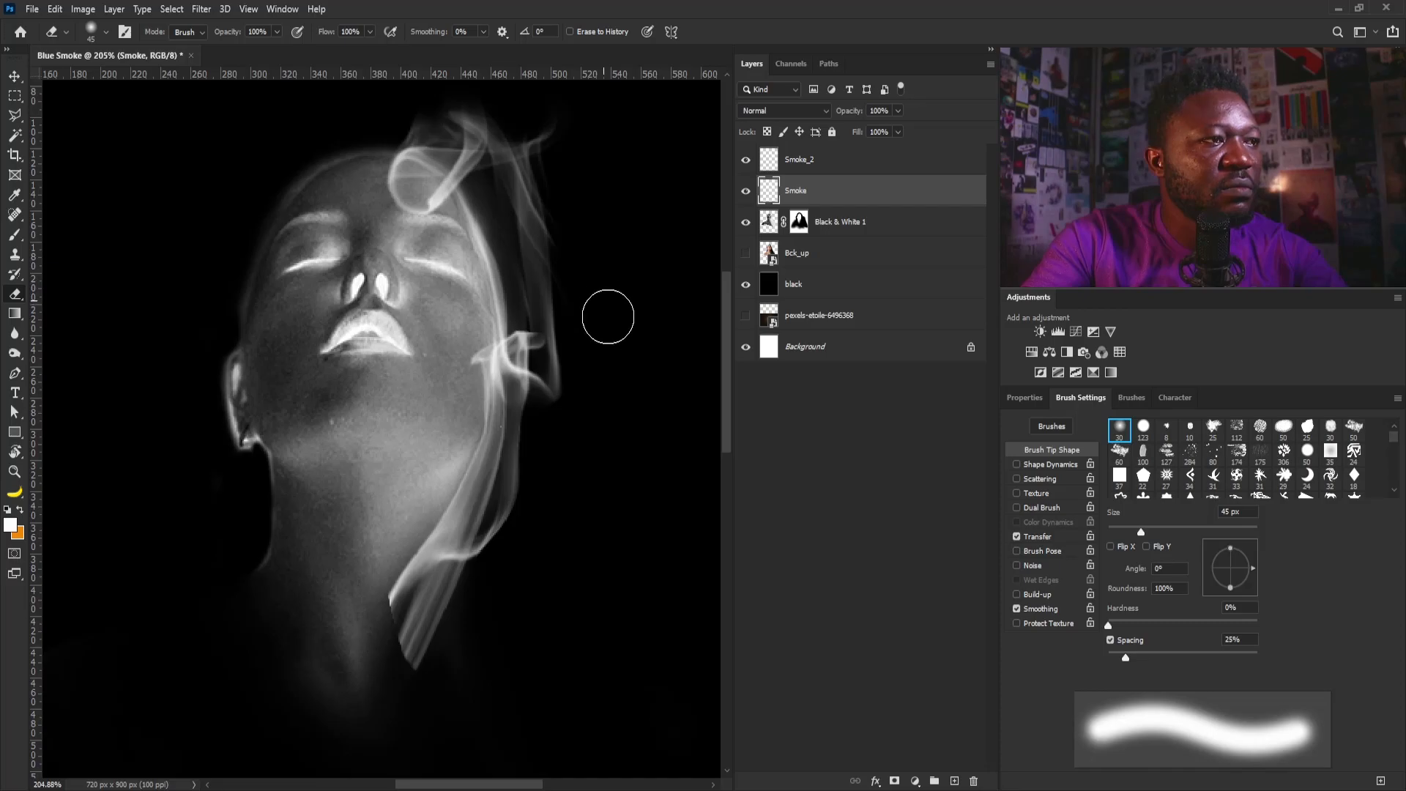
Fade the lower end of the Smoke_2 smoke into the neck with a soft eraser, enlarging it from 45 to 70 px.
click(824, 160)
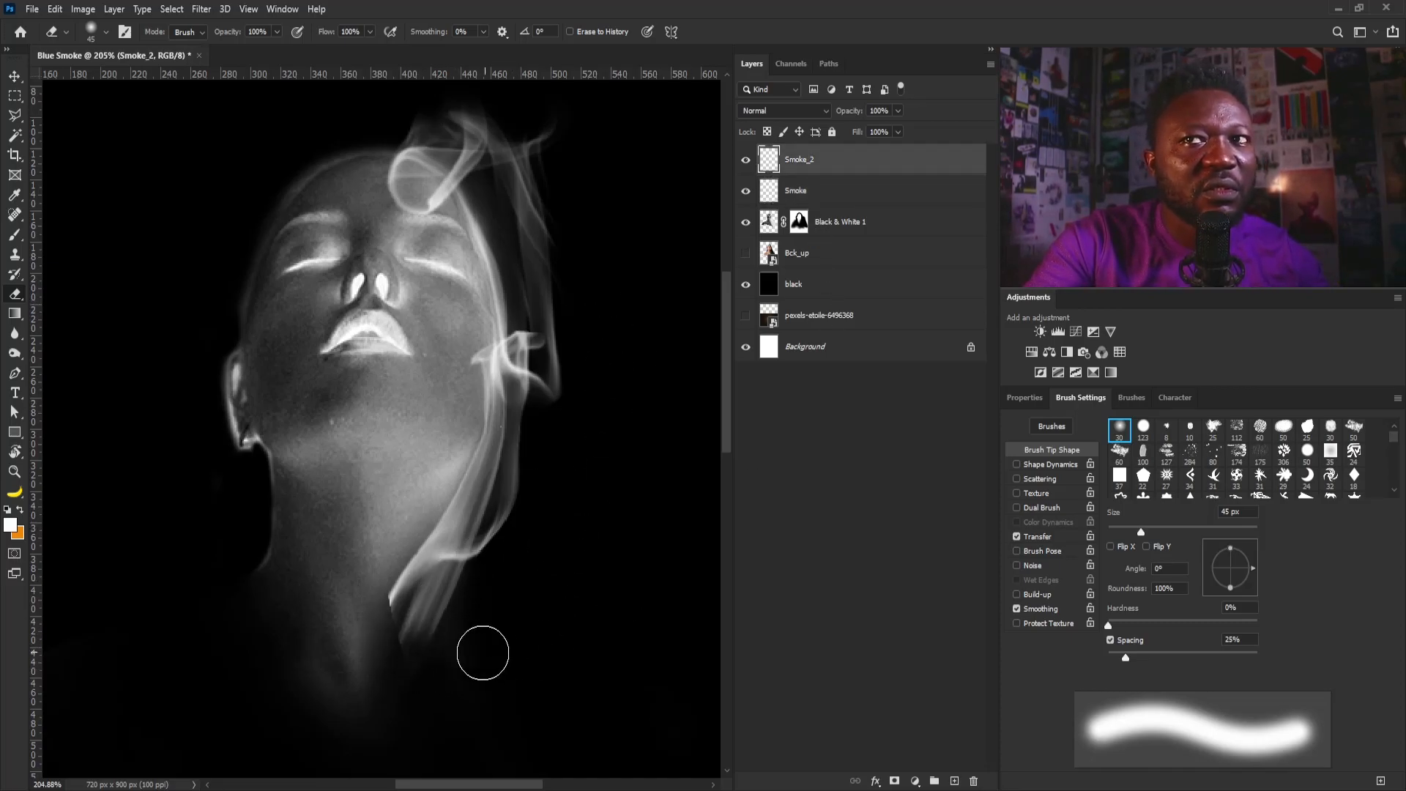
mouse_move(426, 650)
mouse_down()
mouse_move(394, 643)
mouse_move(393, 624)
mouse_move(301, 619)
mouse_move(384, 623)
mouse_up()
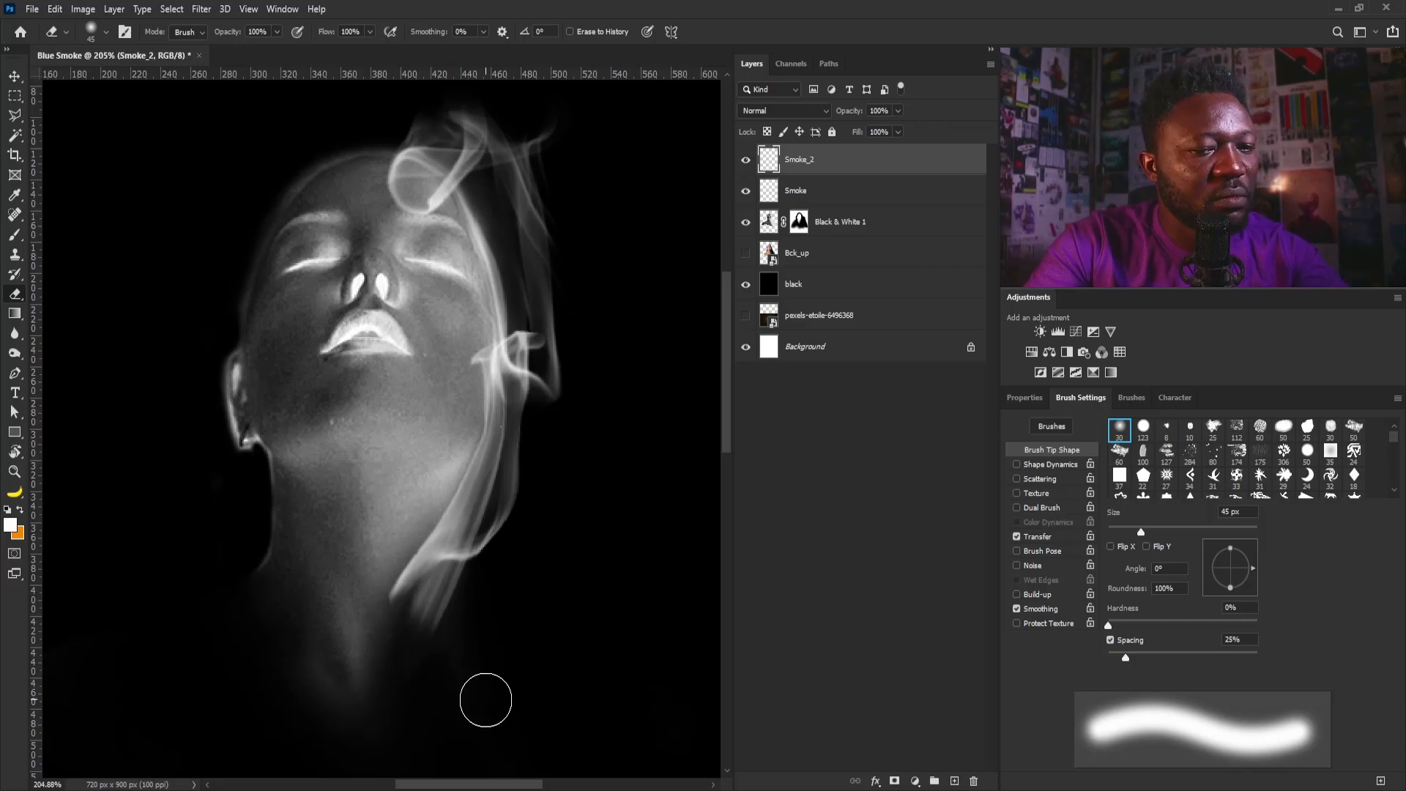
key(bracketright)
key(bracketright)
key(bracketright)
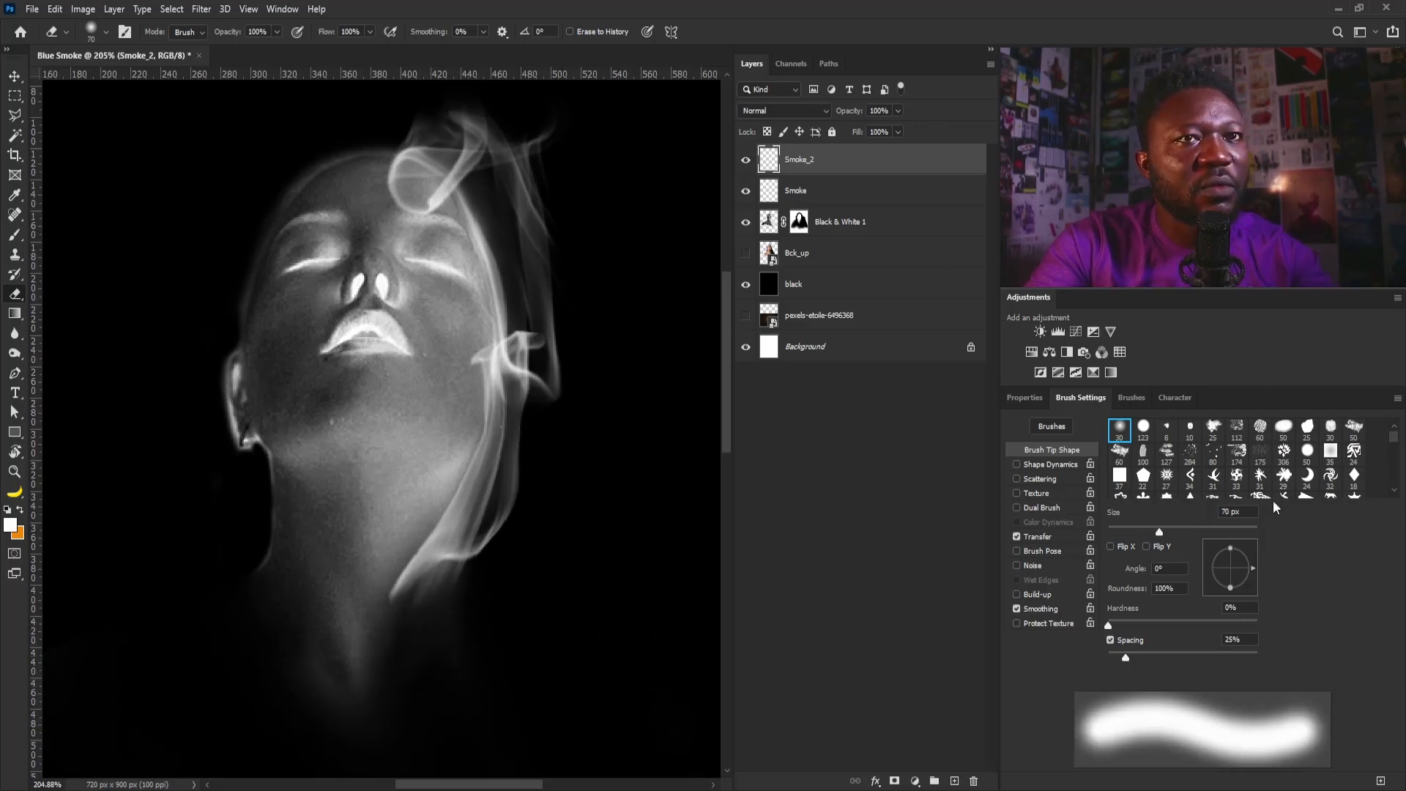
scroll(1341, 457, down, 1)
drag(1392, 441, 1393, 489)
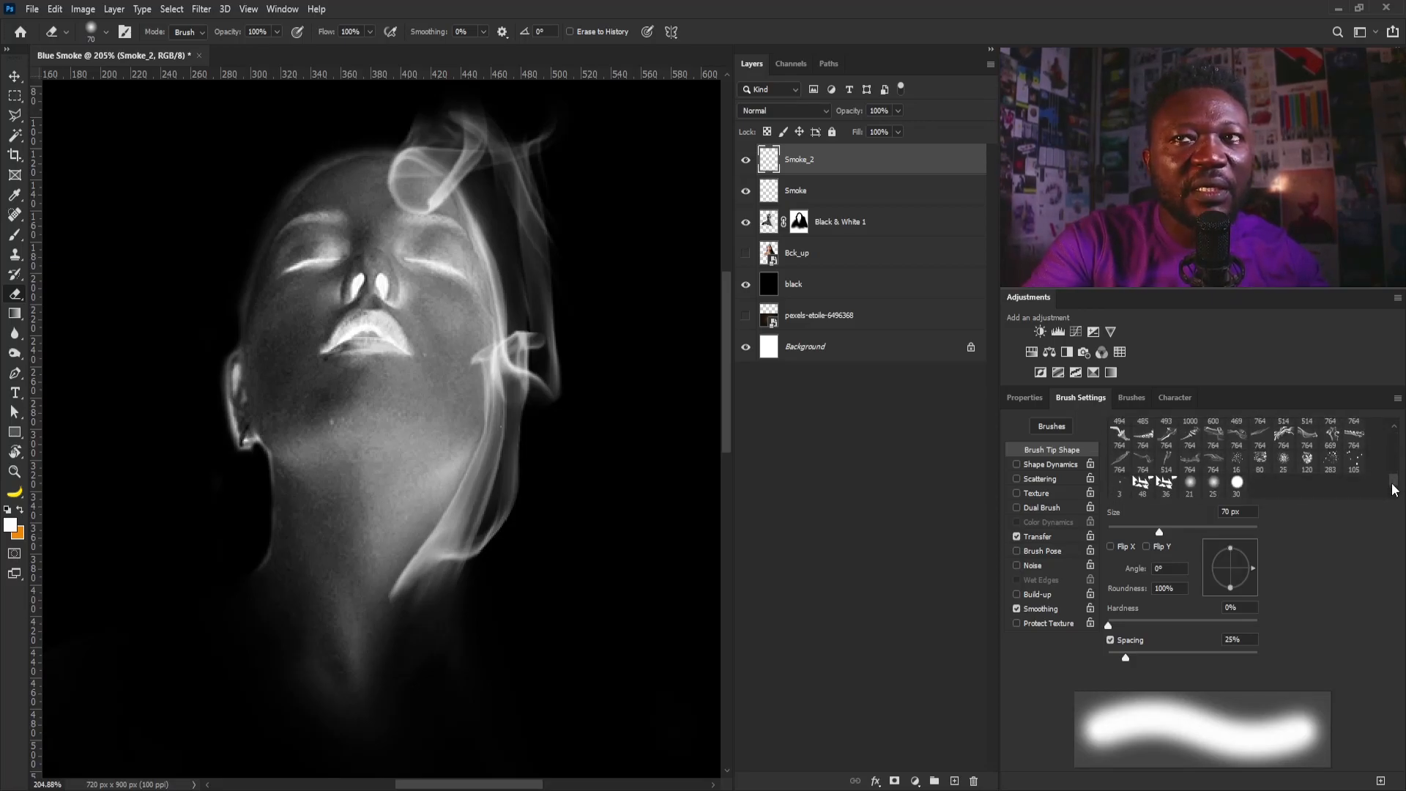
click(1166, 437)
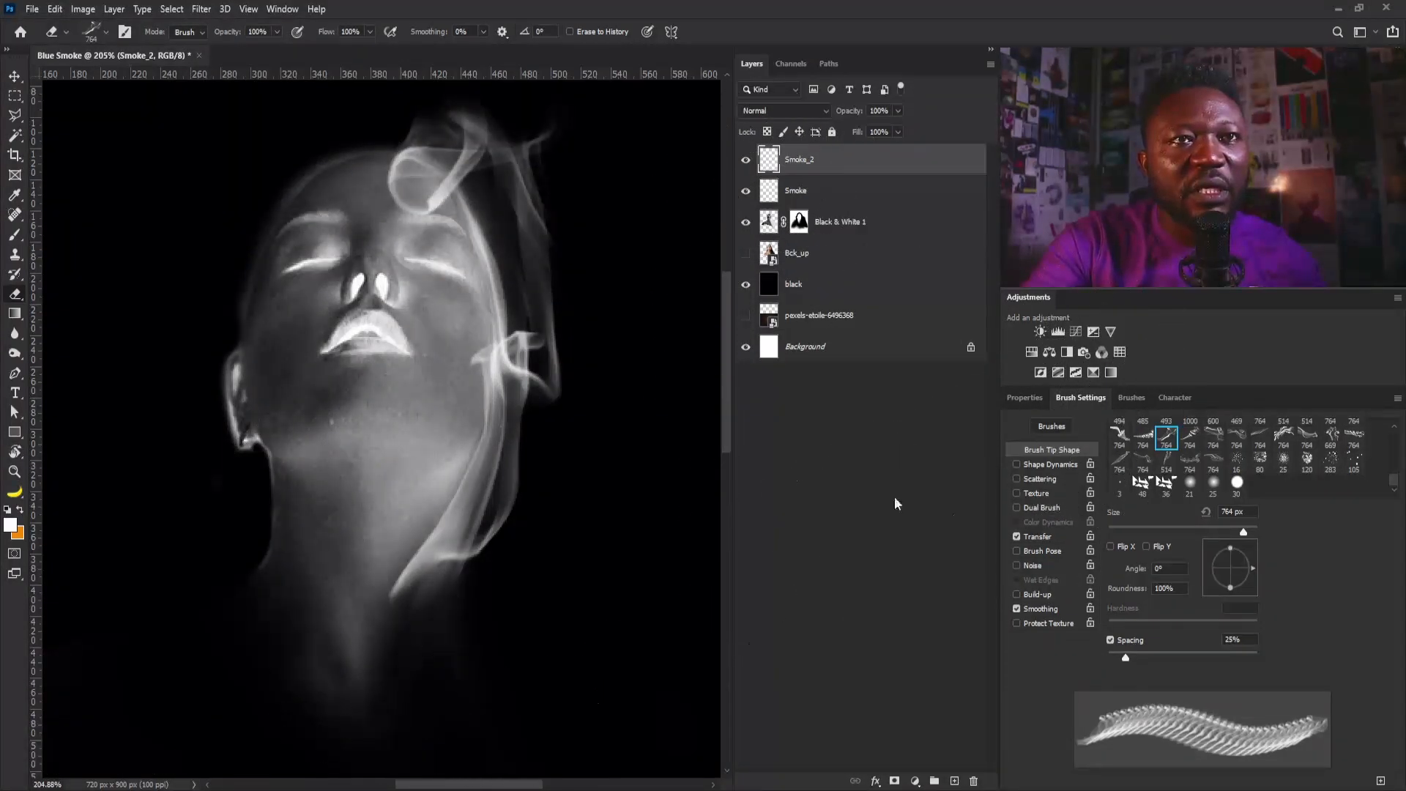
drag(1128, 657, 1120, 661)
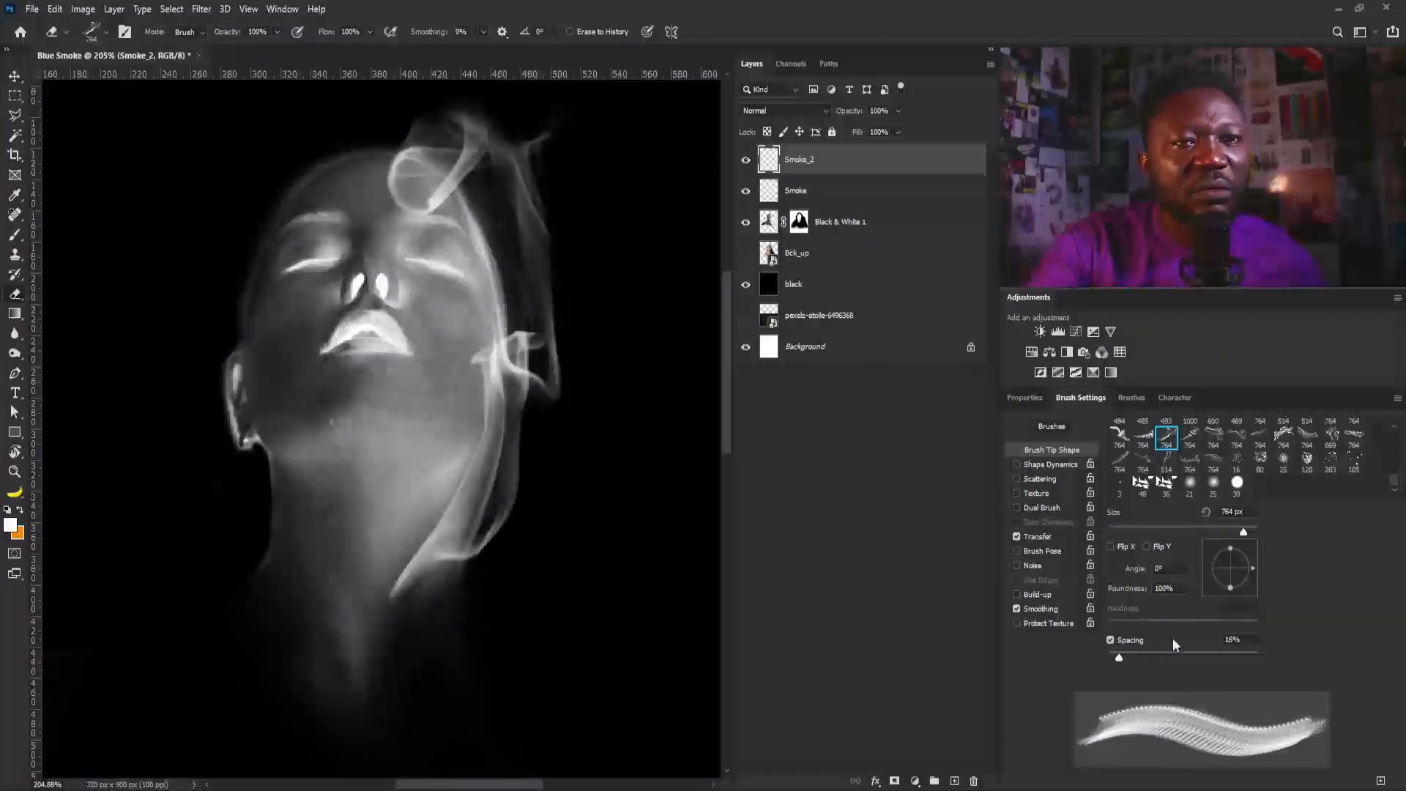
mouse_move(1188, 517)
mouse_down()
mouse_move(1123, 528)
mouse_move(1143, 531)
mouse_up()
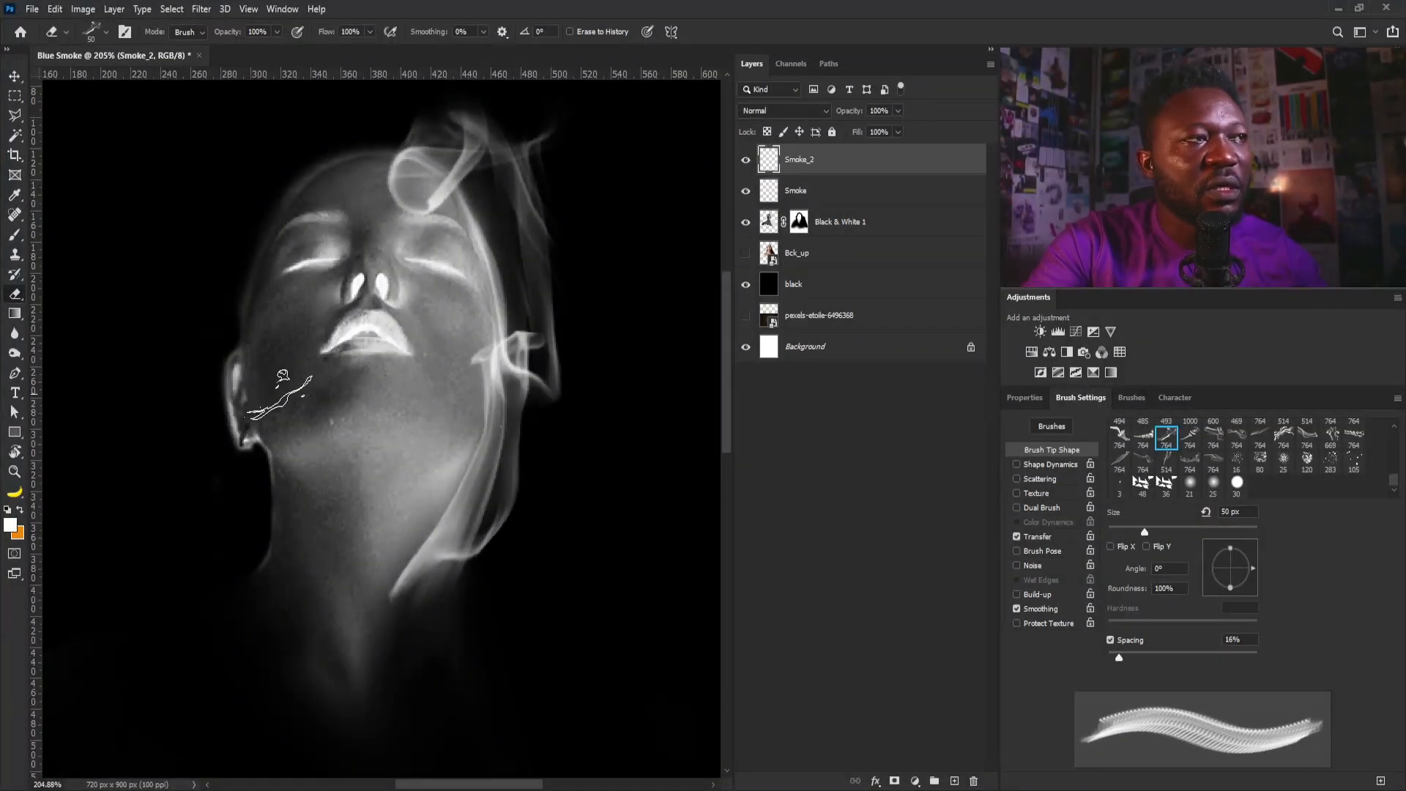
mouse_move(1253, 558)
mouse_down()
mouse_move(1229, 606)
mouse_move(1193, 599)
mouse_up()
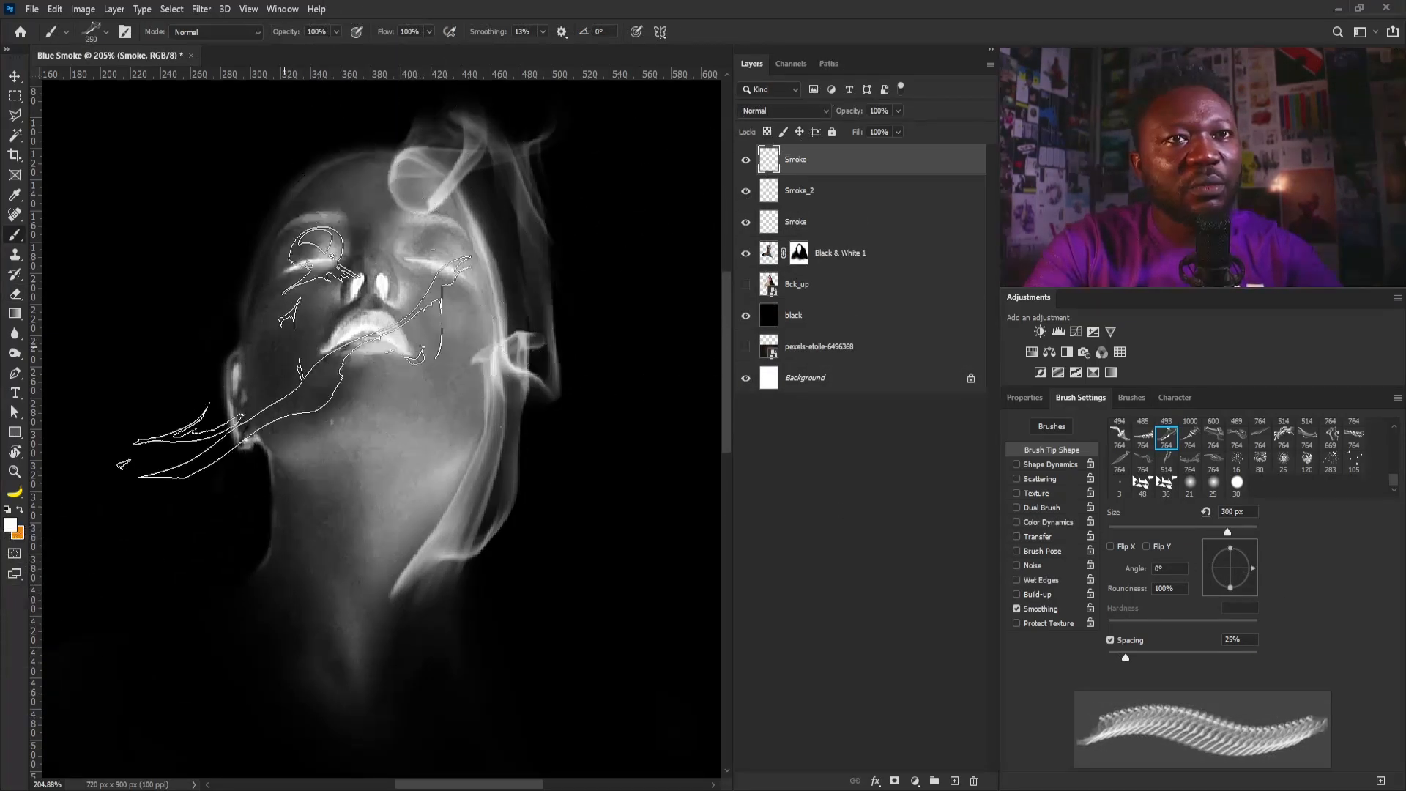
Stamp the smoke brush tip, sized to 175 px and rotated to 72°, along the forehead and temple on the upper Smoke layer.
key(bracketleft)
key(bracketleft)
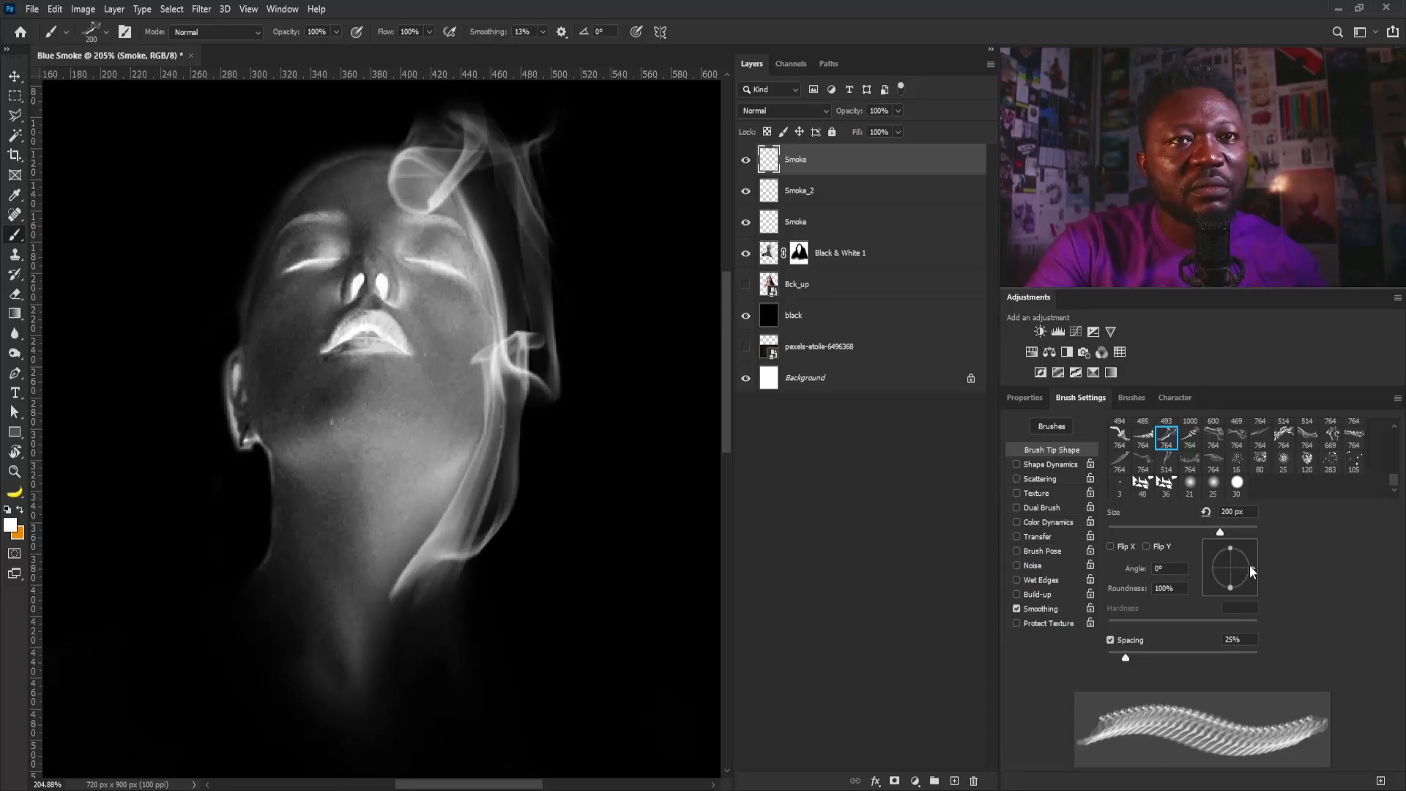
drag(1250, 571, 1236, 548)
key(bracketleft)
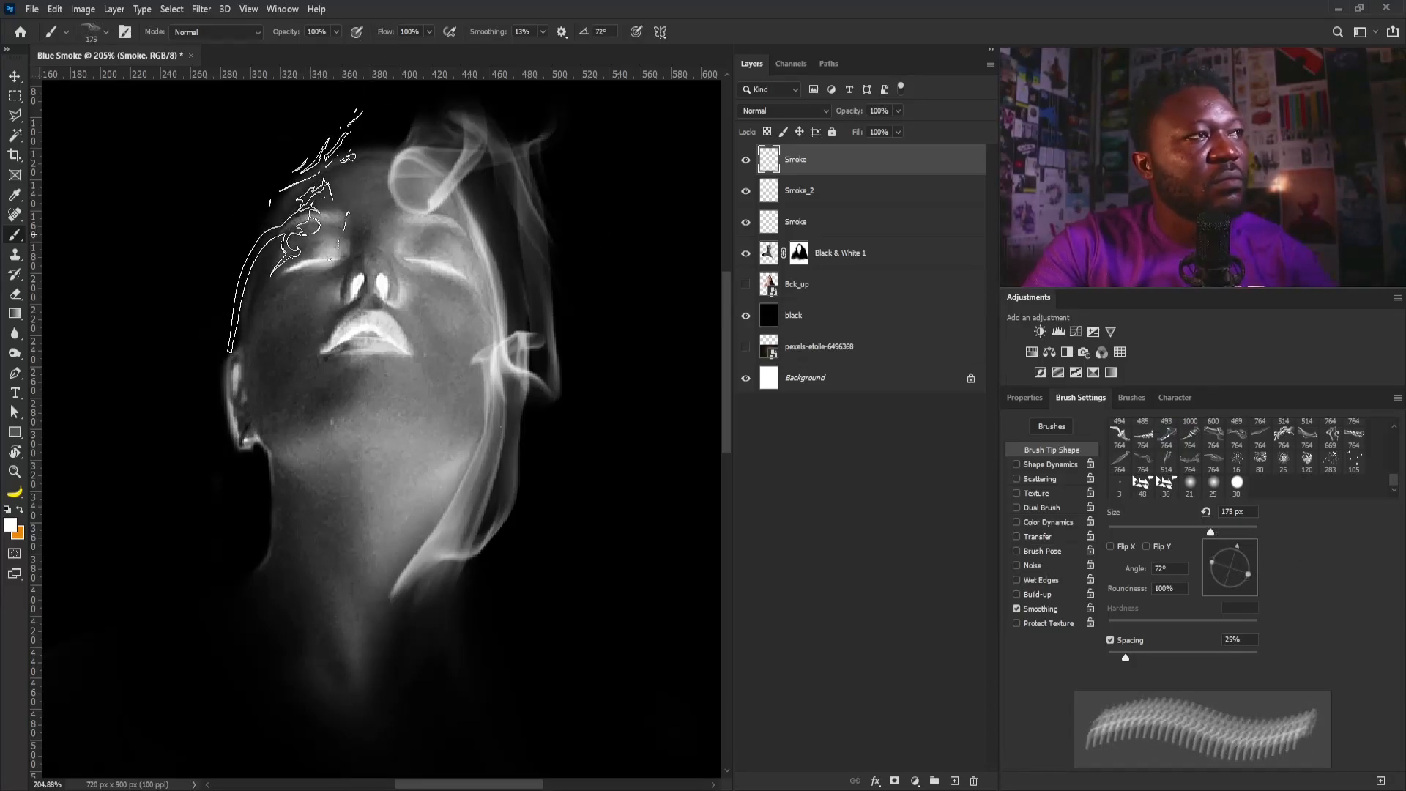
click(301, 224)
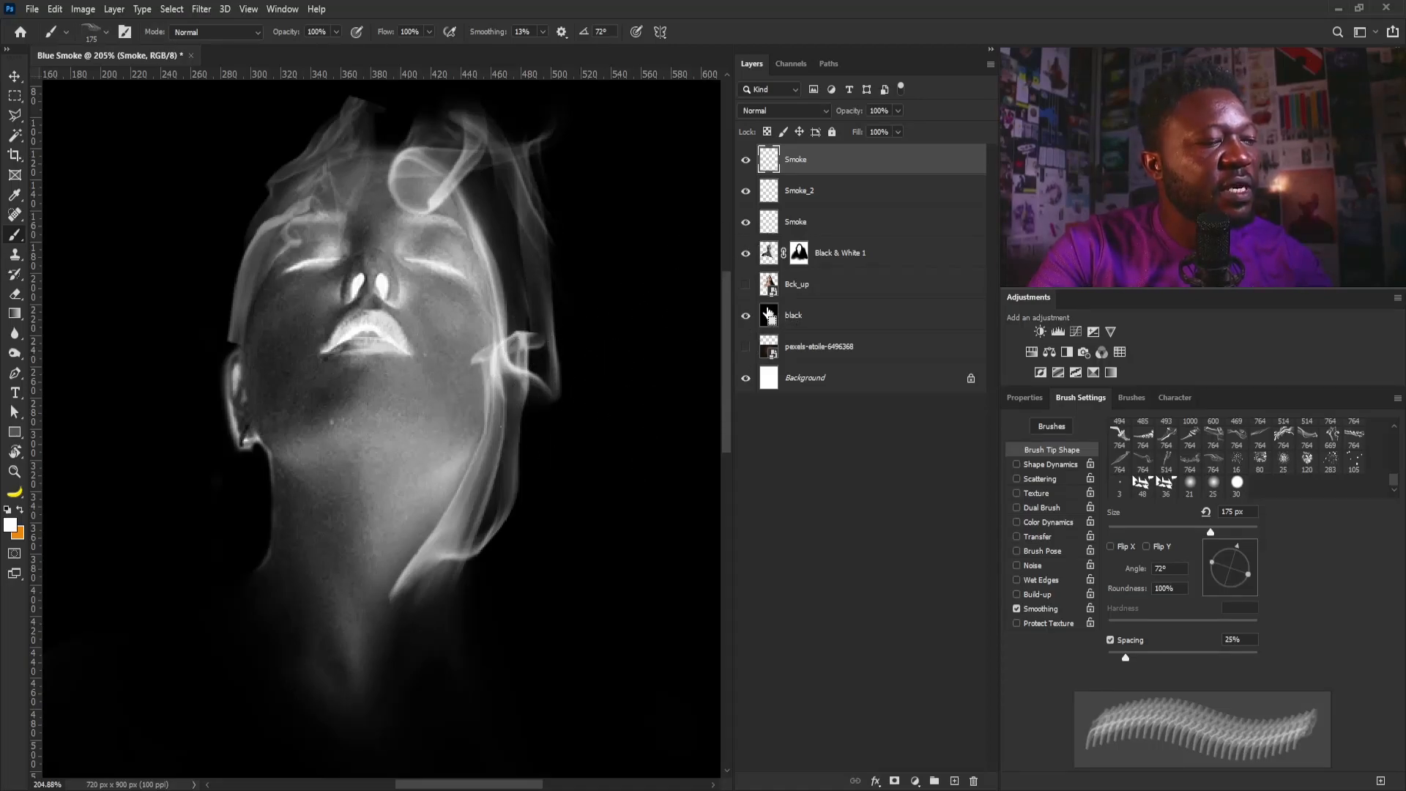
Warp the upper Smoke layer's stamp so its upper end bends over the forehead toward the smoke curl and its side hugs the temple.
key(ctrl+t)
drag(258, 203, 339, 342)
right_click(397, 328)
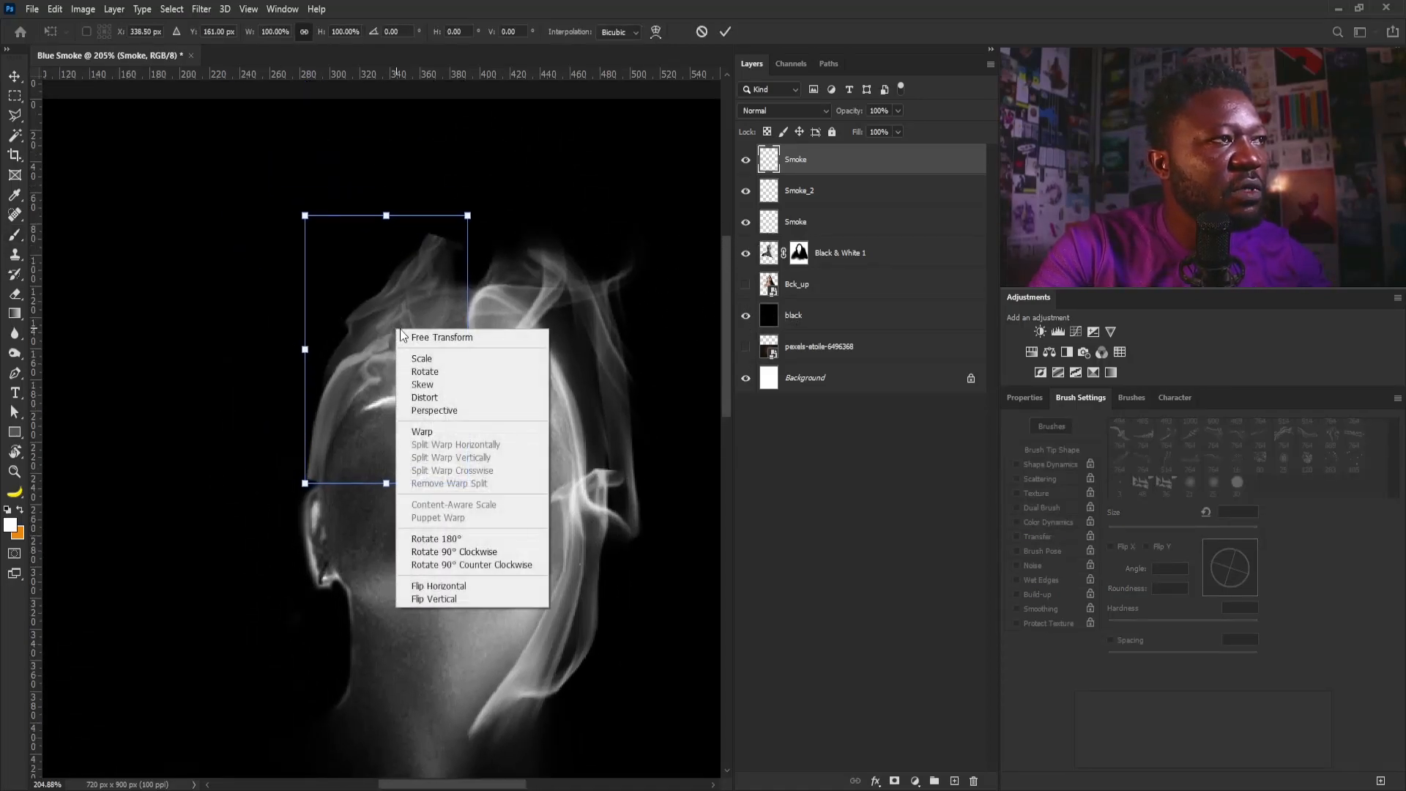
click(473, 432)
drag(468, 217, 539, 284)
drag(378, 341, 366, 337)
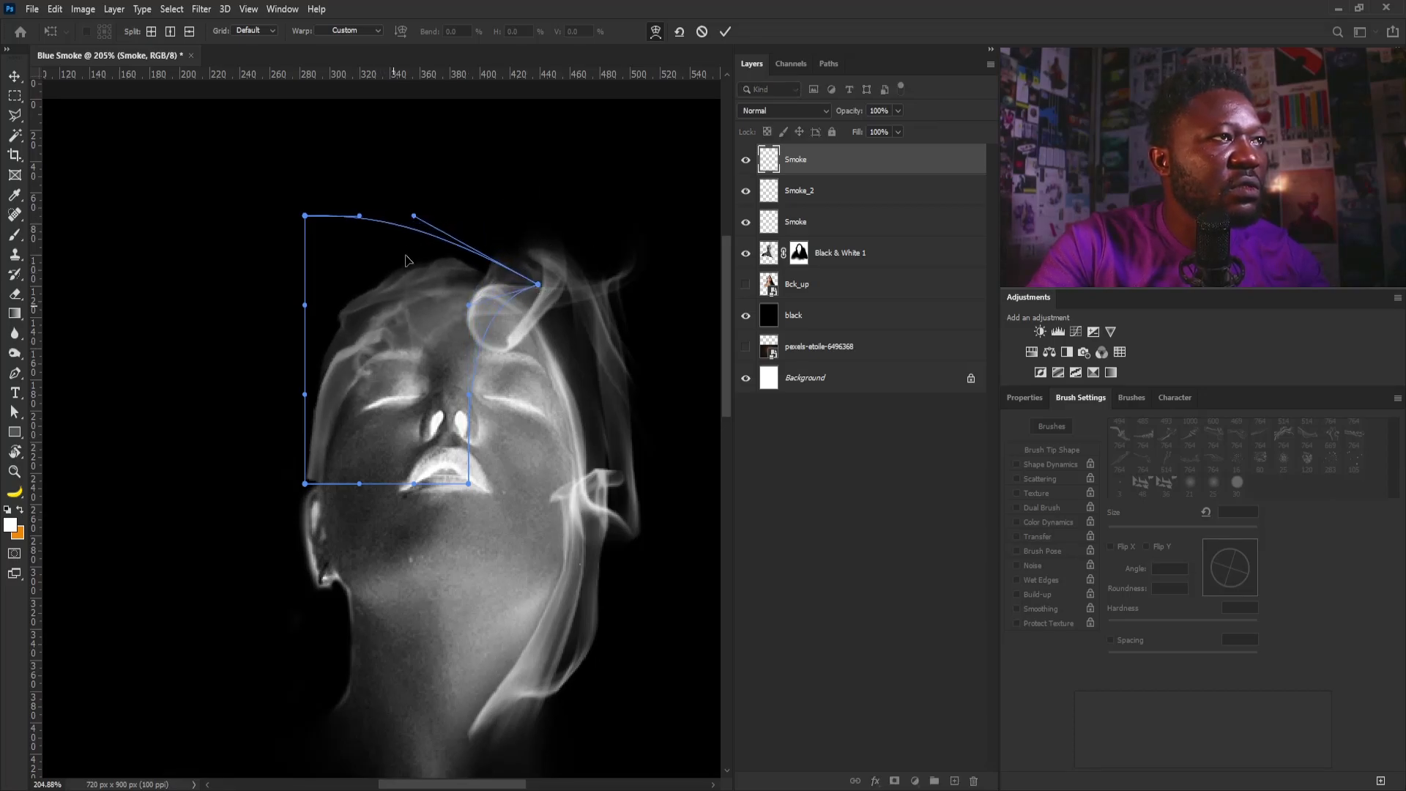
drag(304, 483, 303, 493)
mouse_move(379, 354)
mouse_down()
mouse_move(403, 344)
mouse_move(388, 341)
mouse_up()
drag(538, 285, 609, 291)
drag(480, 317, 470, 312)
key(Return)
Stamp the same smoke tip, sized to 100 px and rotated to -109°, at the forehead's outer edge.
key(b)
key(bracketleft)
key(bracketleft)
key(bracketleft)
drag(1237, 545, 1202, 649)
click(361, 336)
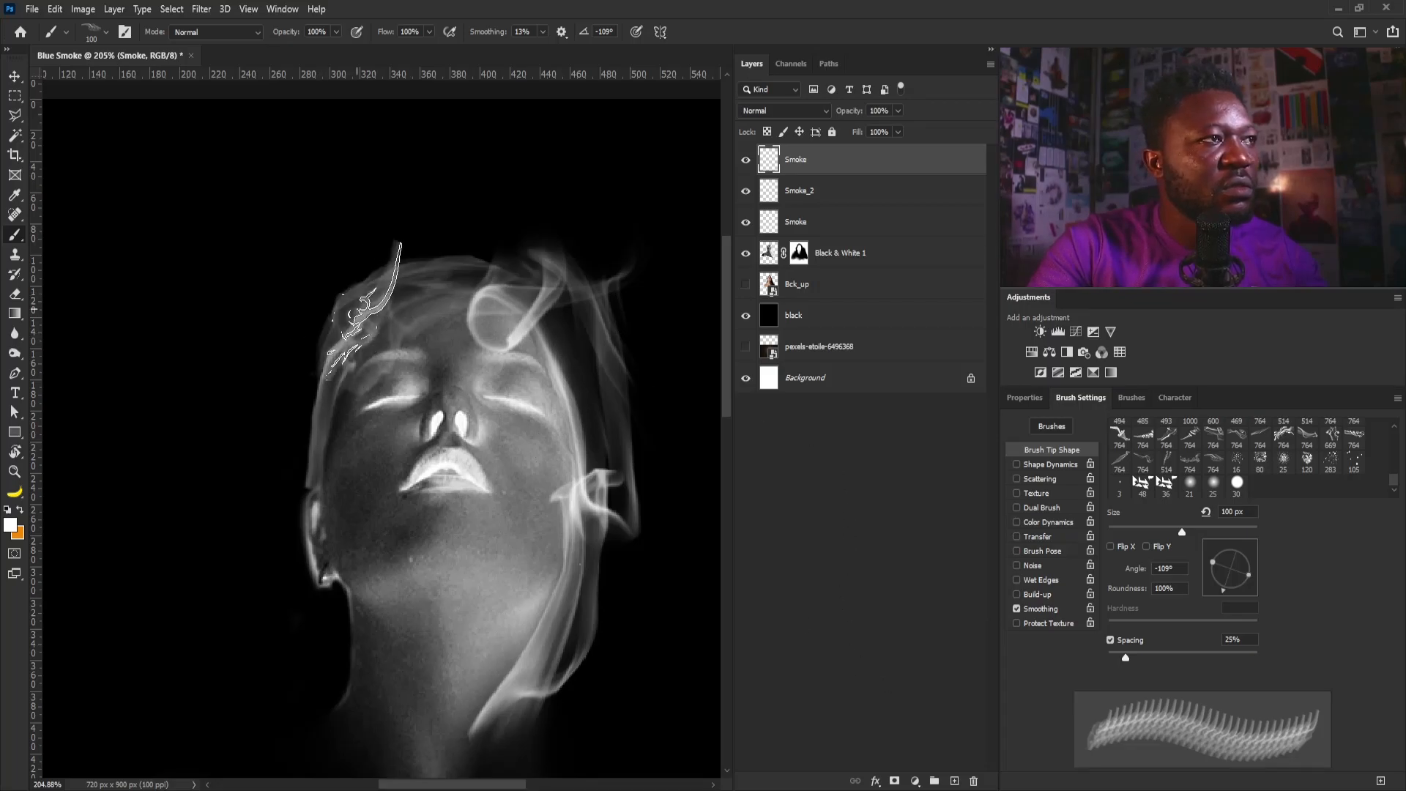
Add a smaller 80 px stamp of the same smoke tip along the temple above the ear, rotating the tip to follow the face.
key(bracketleft)
key(bracketleft)
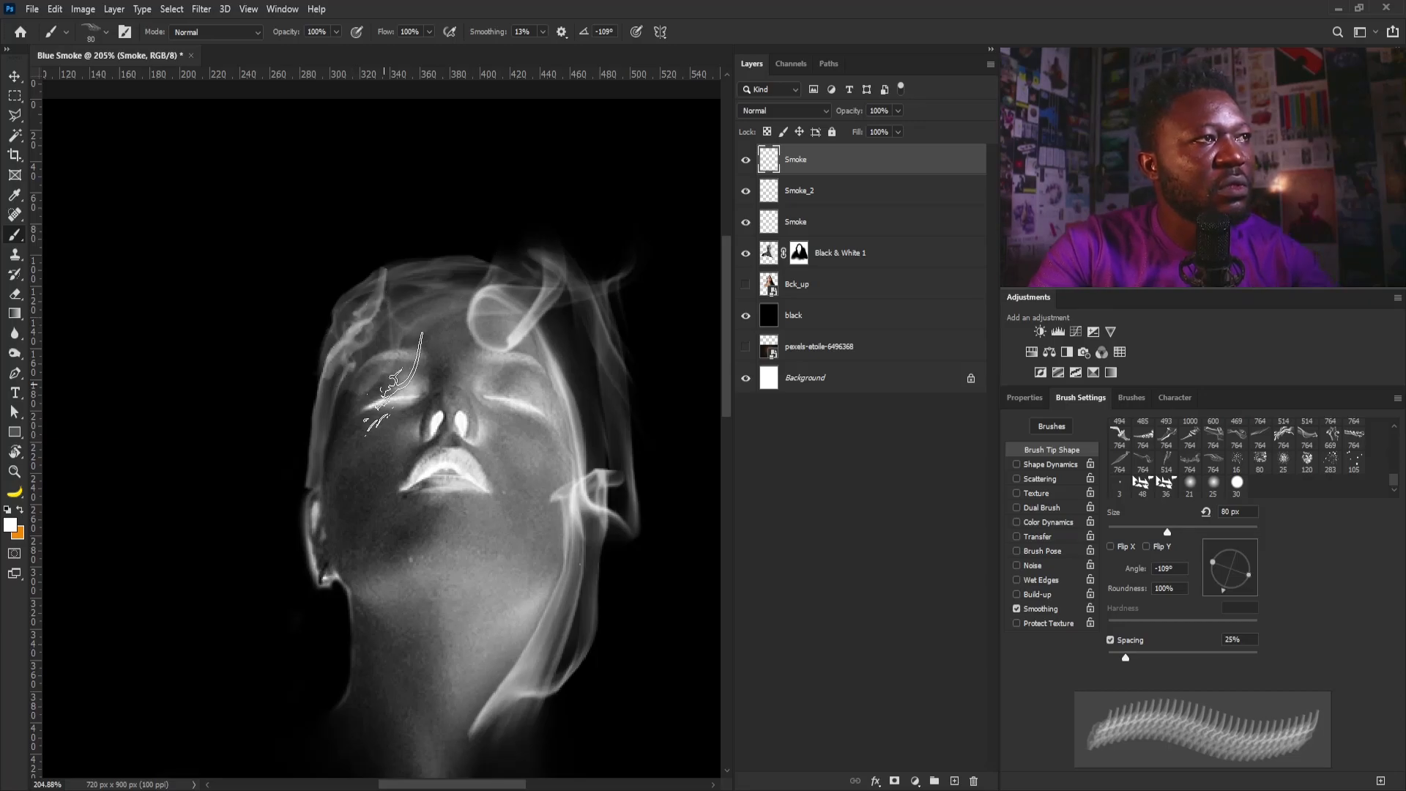
drag(388, 375, 386, 376)
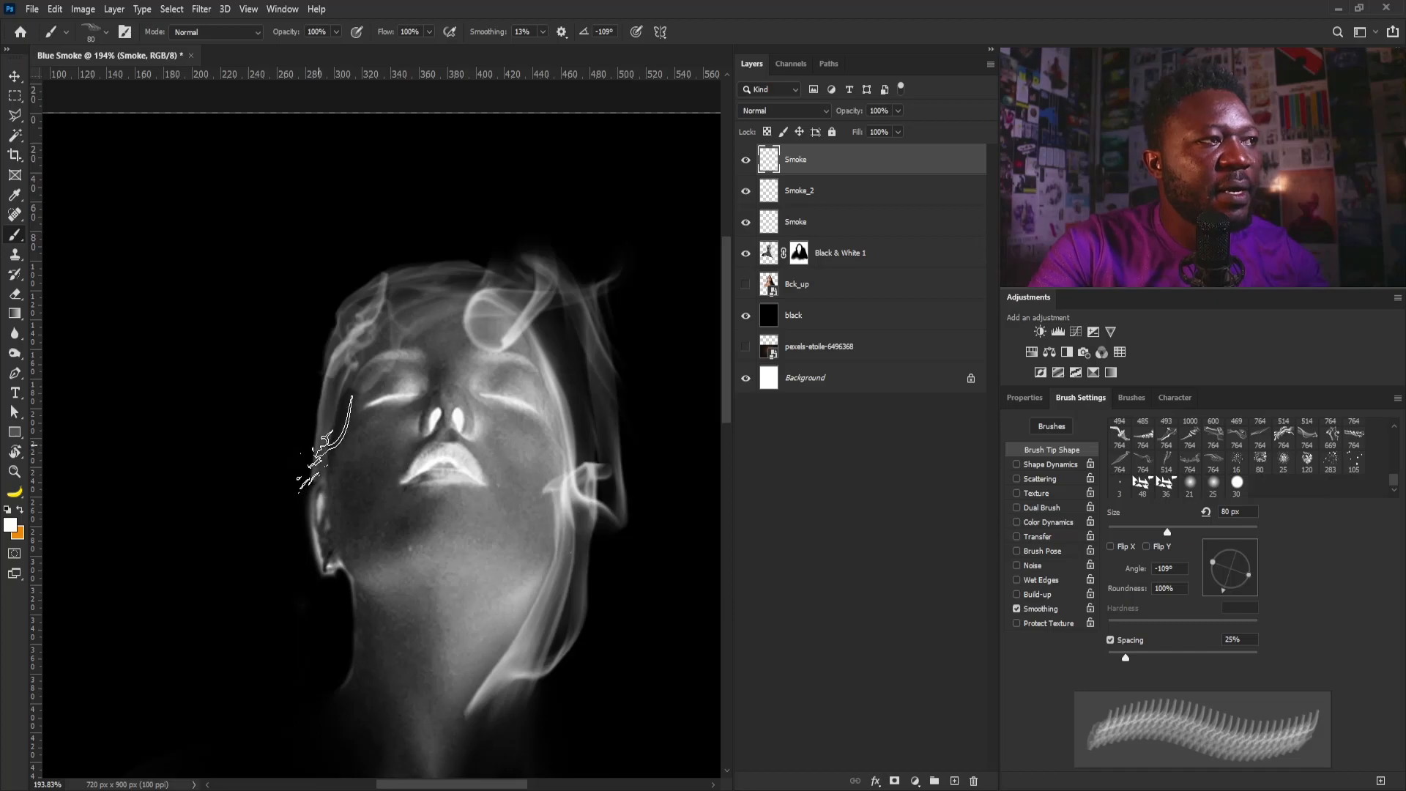
mouse_move(1227, 592)
mouse_down()
mouse_move(1252, 585)
mouse_move(1237, 525)
mouse_up()
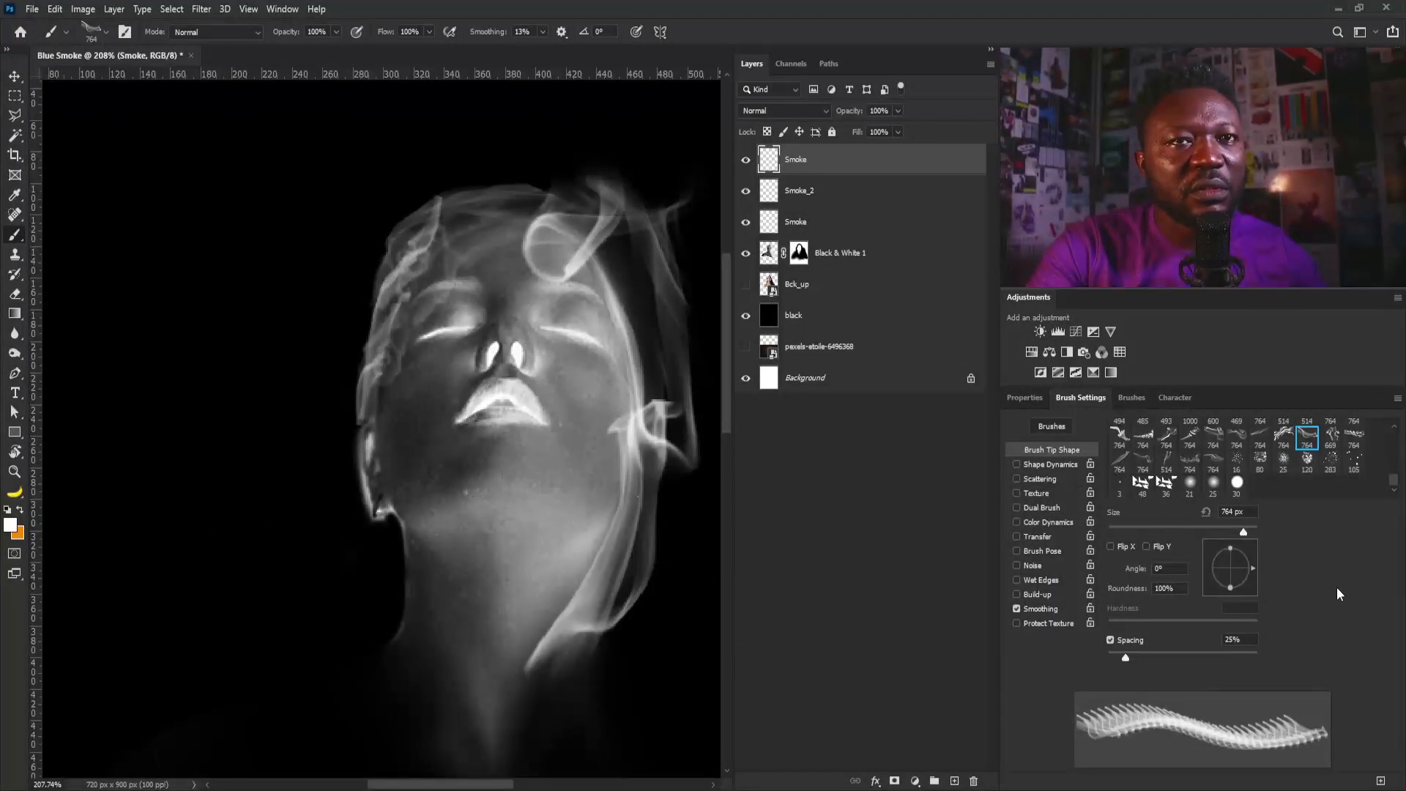
On a new layer named Smoke_3, stamp another 764 px smoke tip, sized to 200 px and rotated to -76°, over the ear and jaw.
drag(1252, 590, 1236, 598)
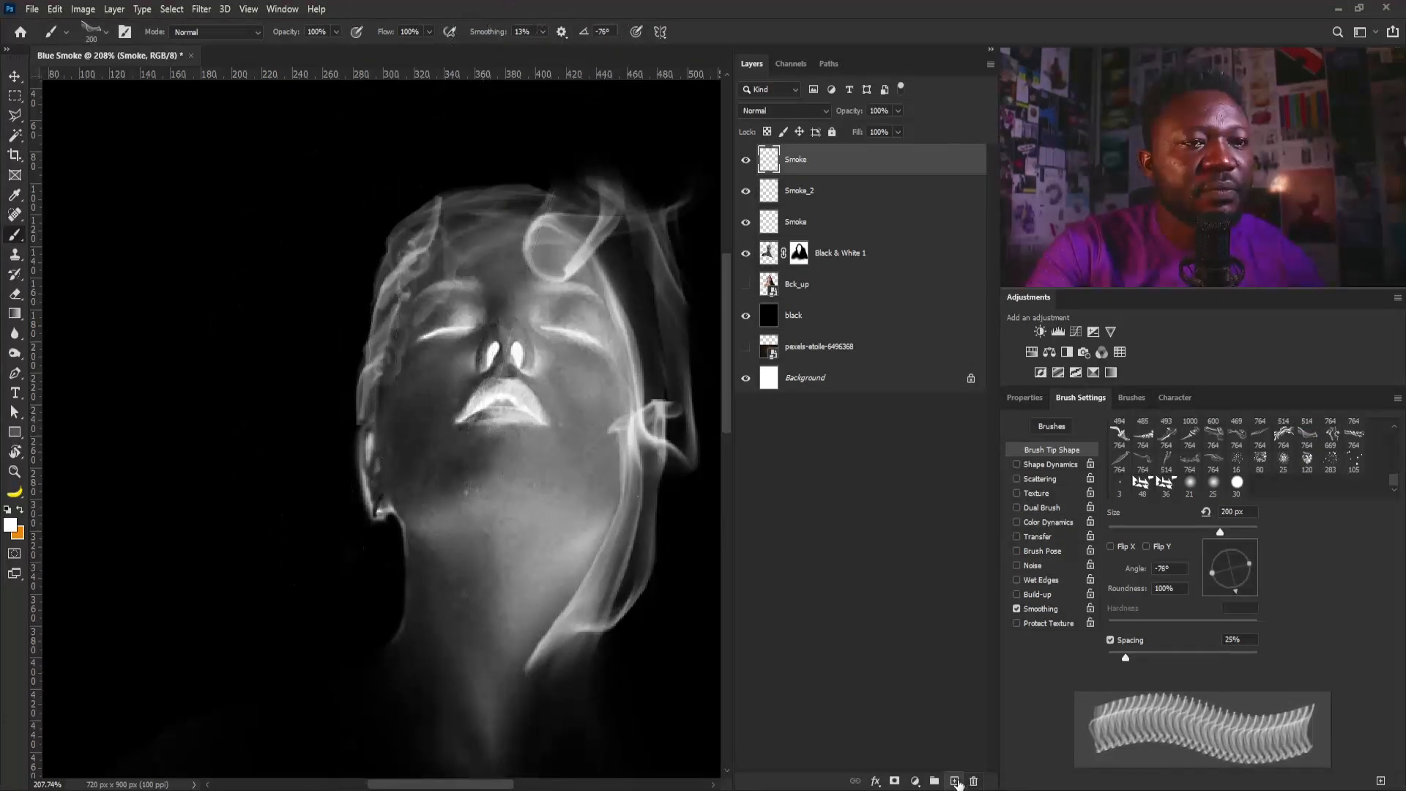
alt+click(955, 780)
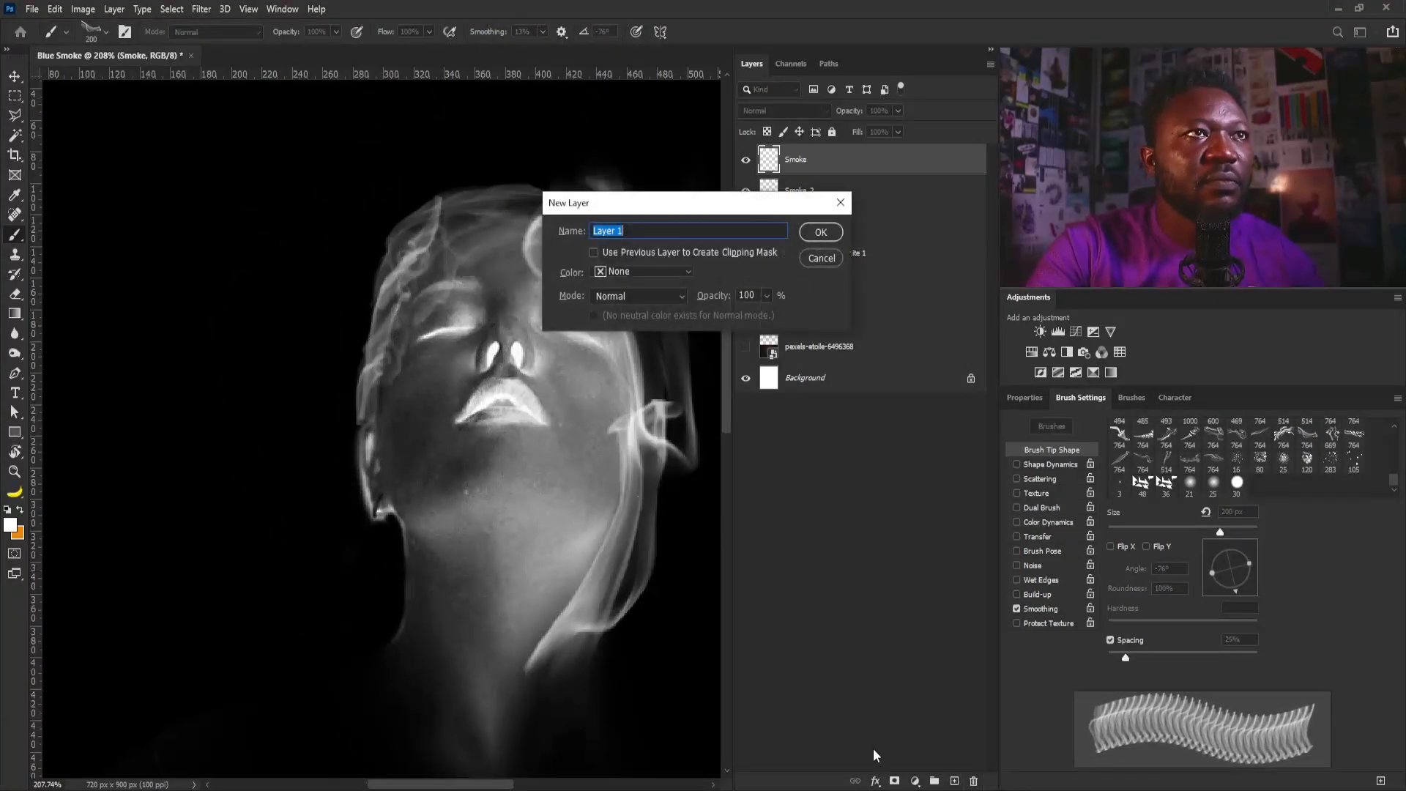
text(Smok)
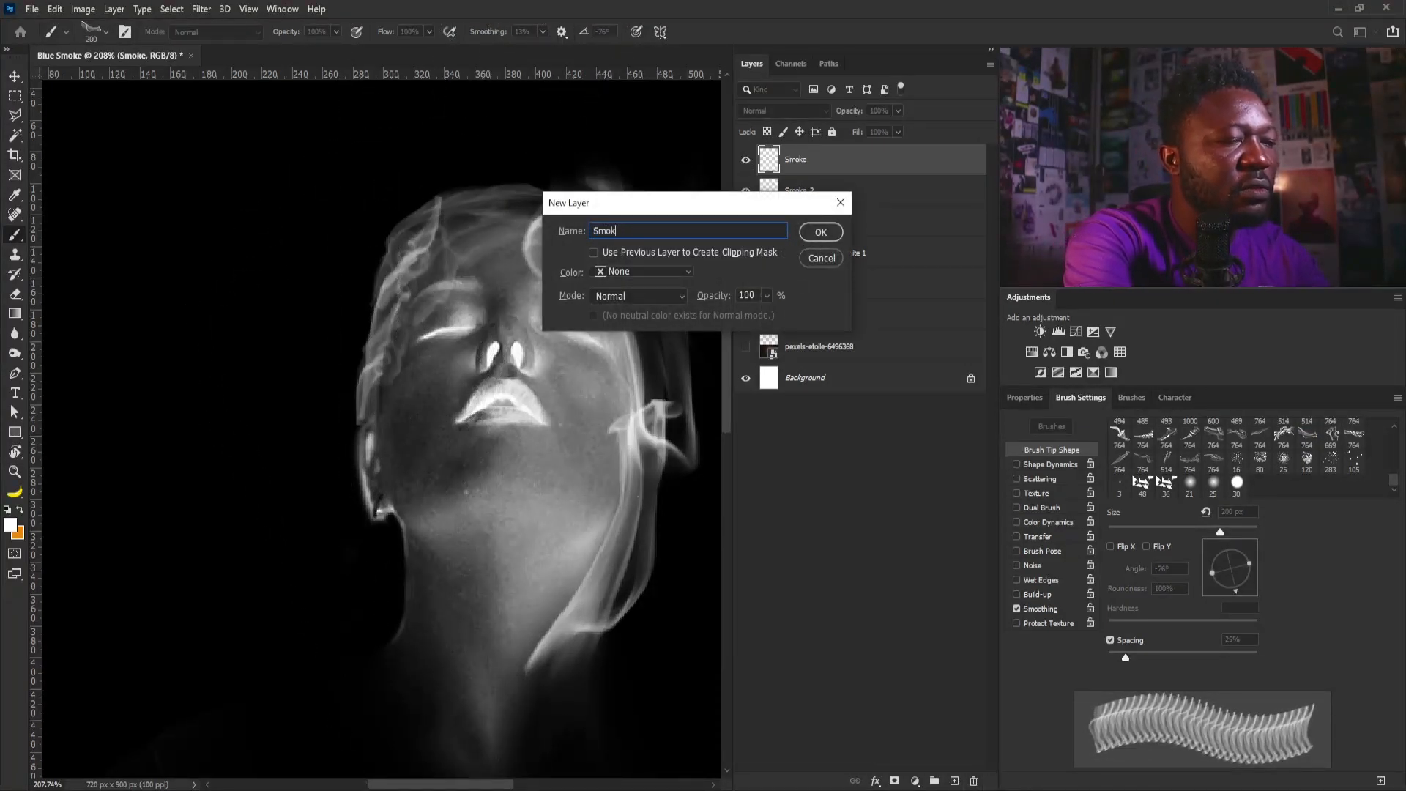
text(e_3)
key(Return)
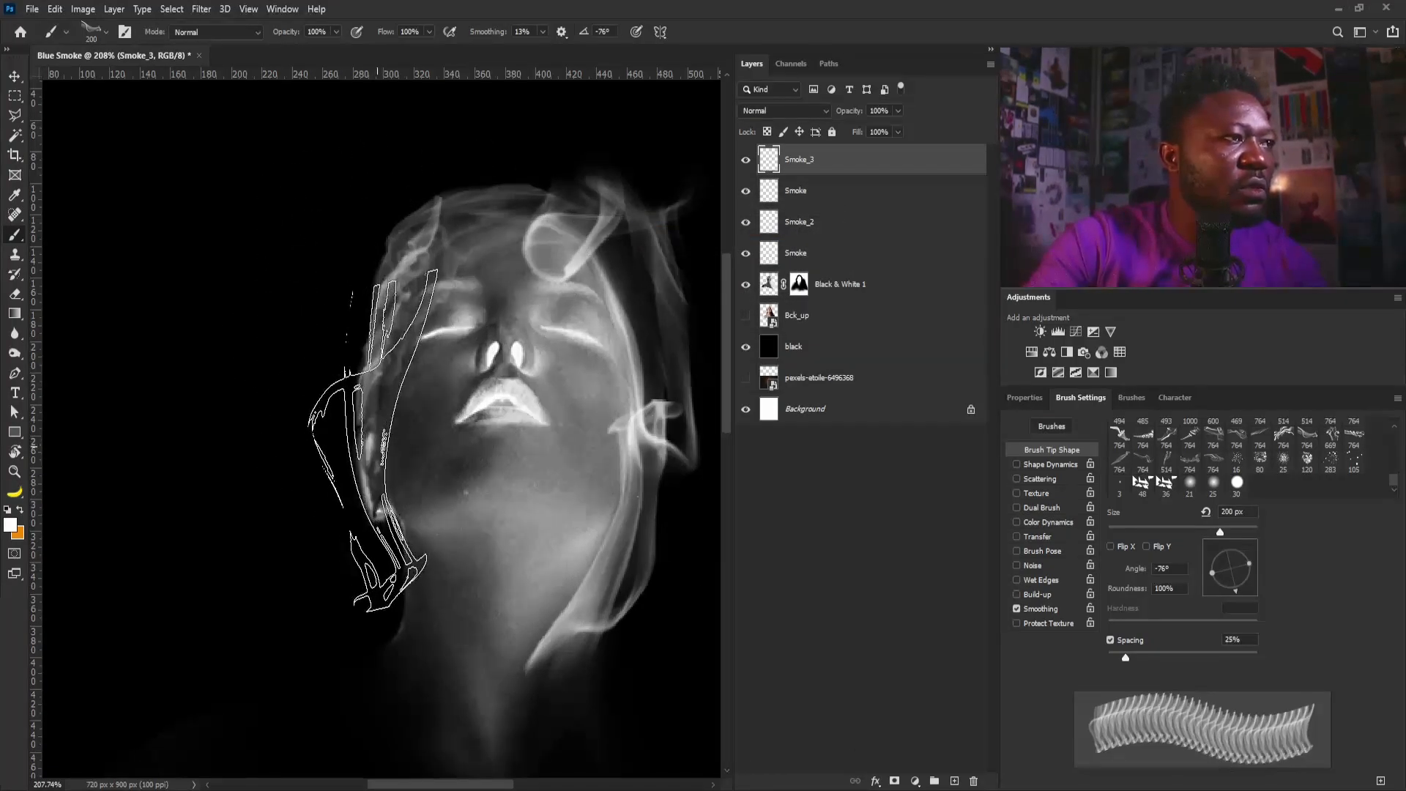
click(373, 432)
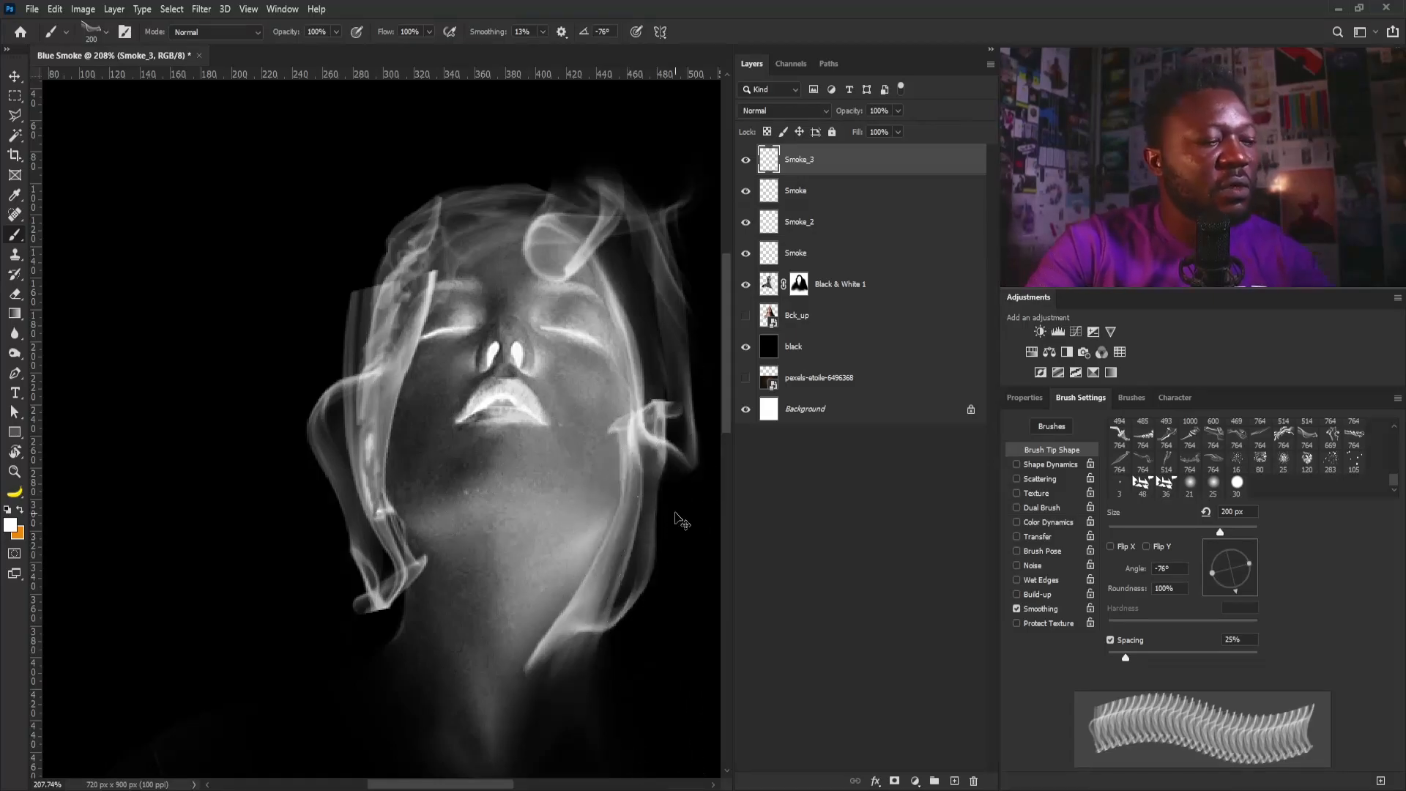
Warp the Smoke_3 stamp so its inner edge follows the temple and its lower end stretches down toward the neck.
key(ctrl+t)
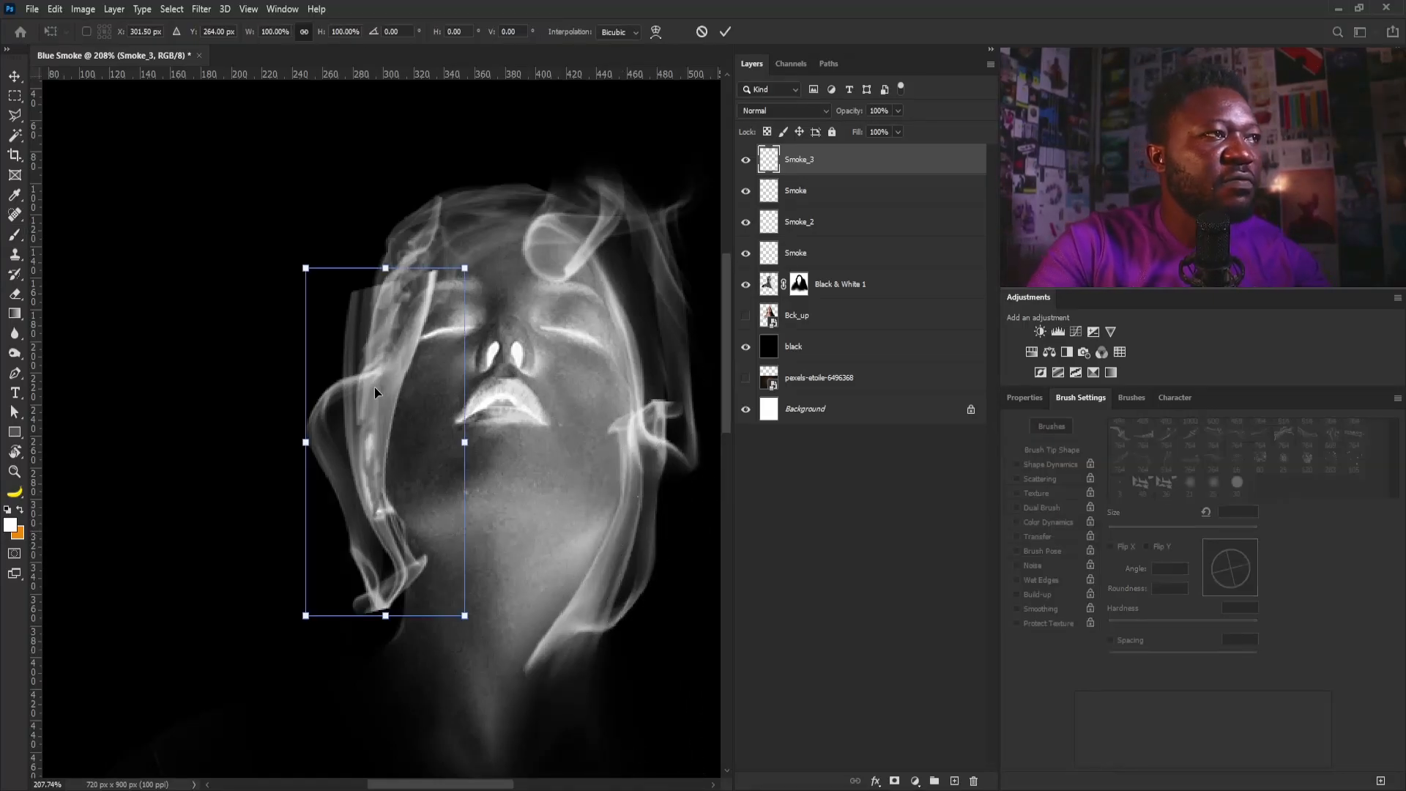
right_click(374, 385)
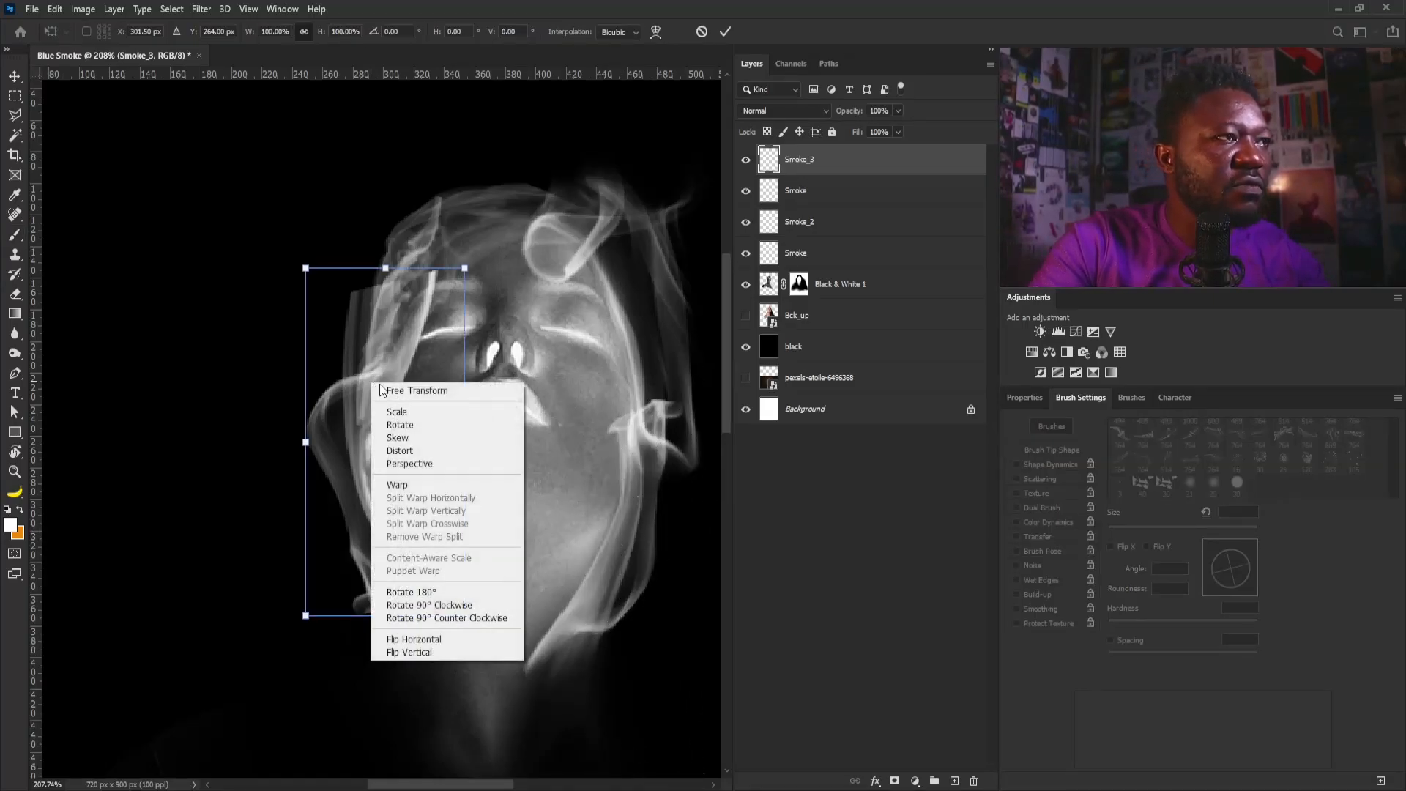
click(410, 485)
drag(427, 350, 397, 339)
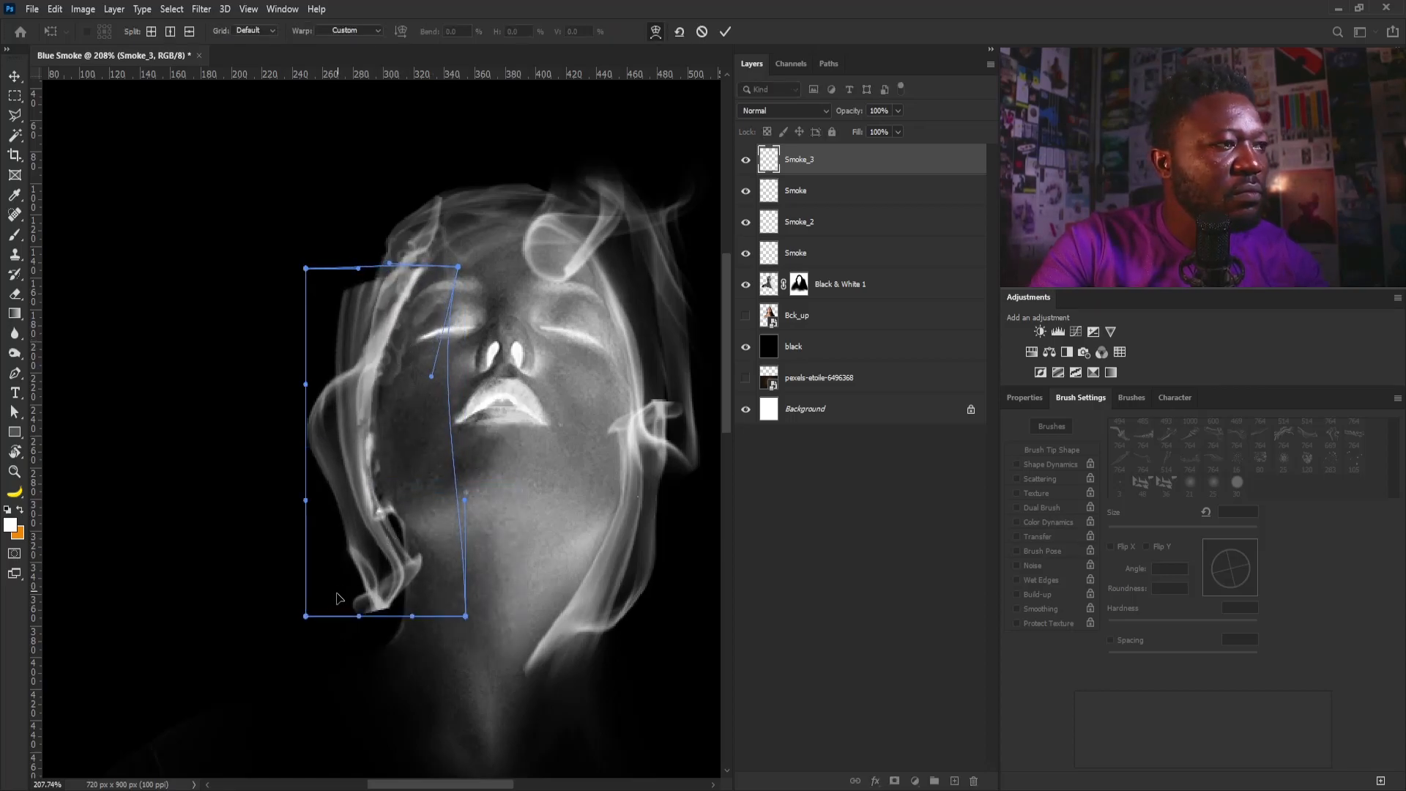
drag(411, 621, 426, 649)
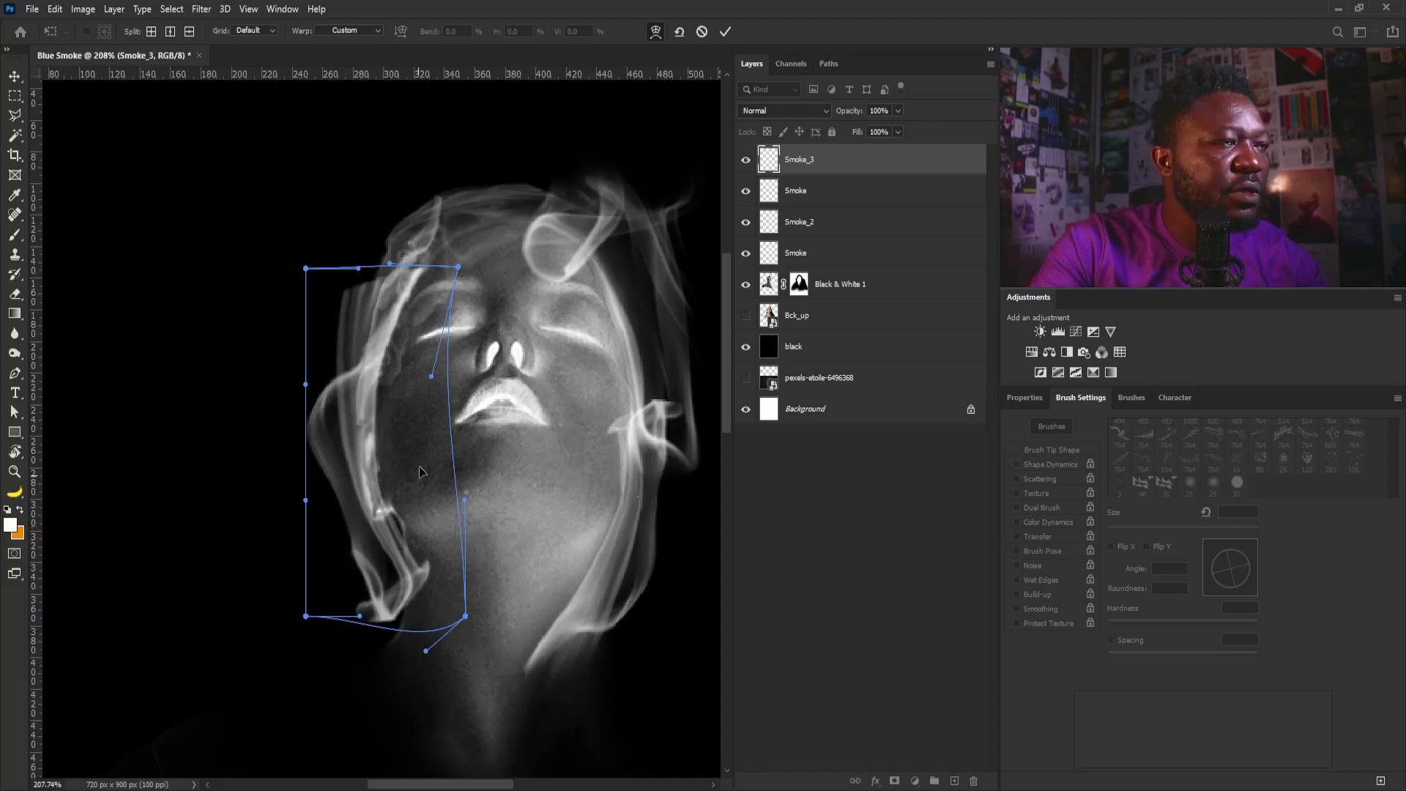
drag(432, 377, 412, 381)
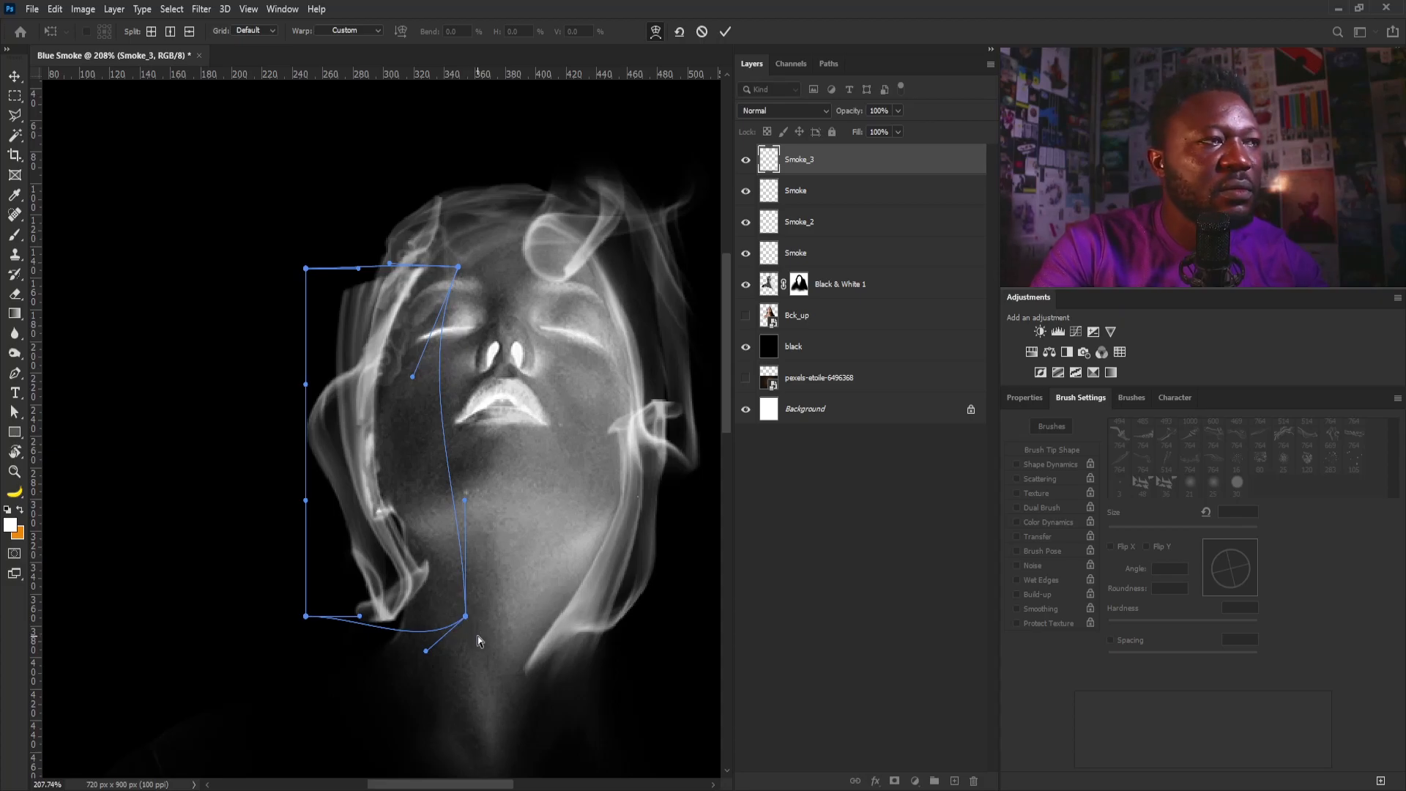
drag(466, 617, 459, 689)
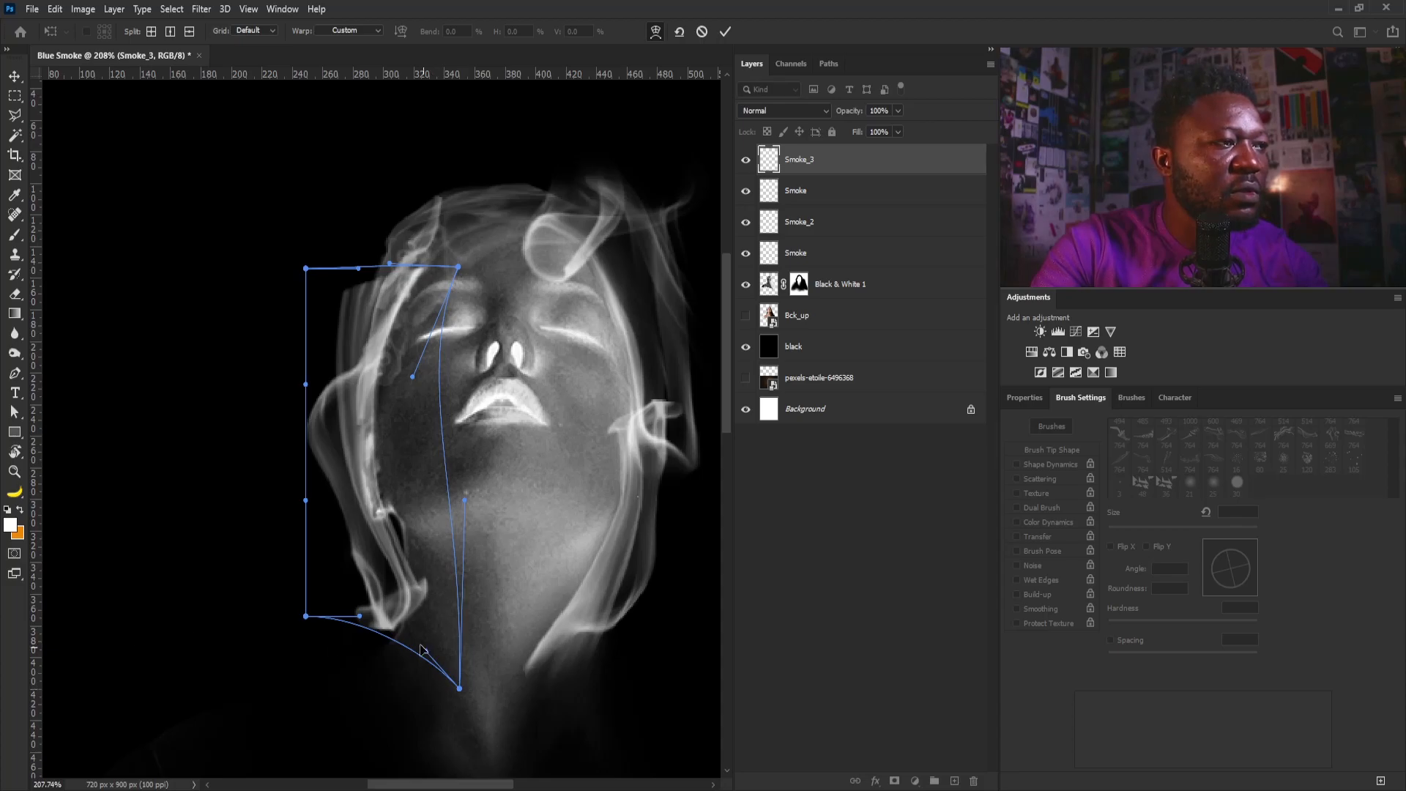
drag(358, 620, 377, 670)
drag(393, 537, 388, 539)
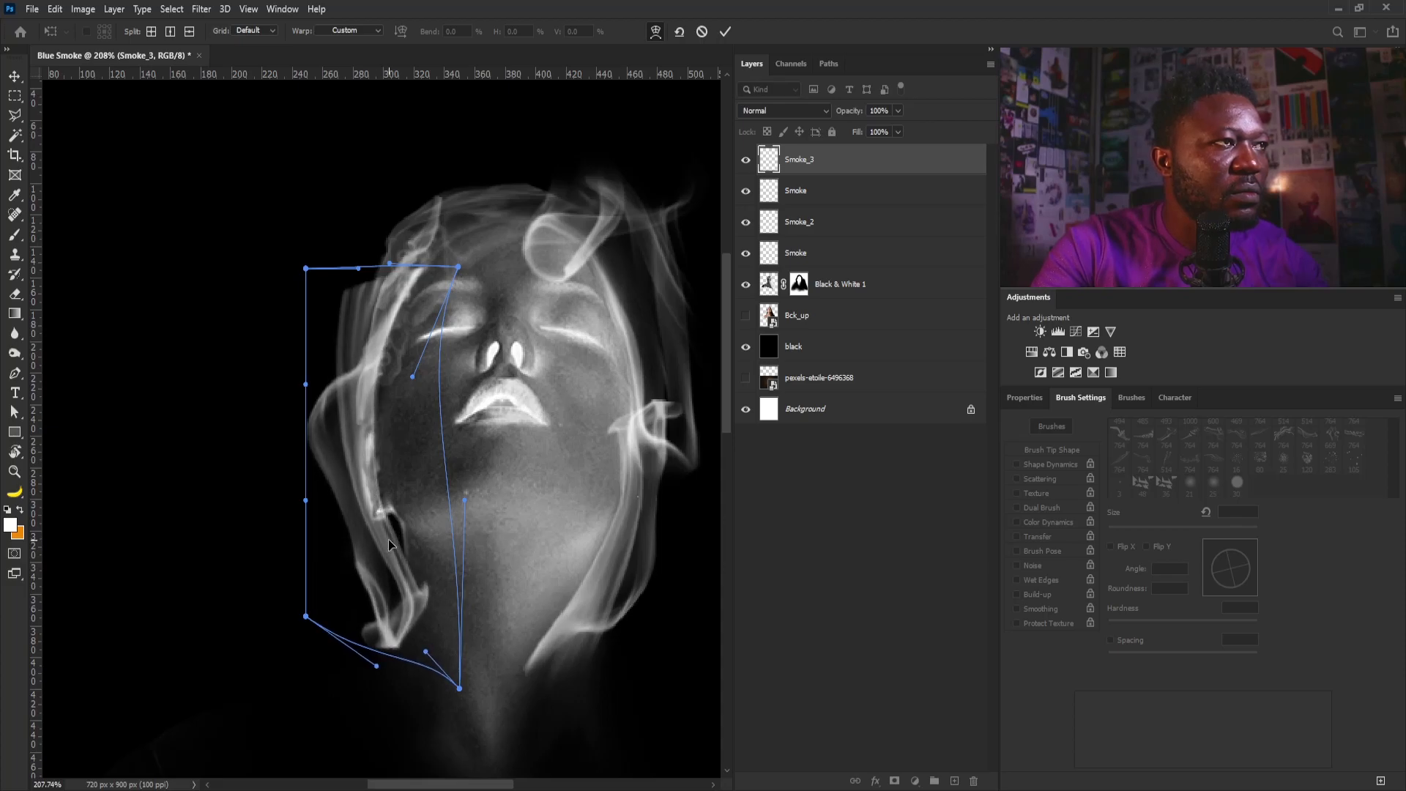
key(Return)
Erase the hard-edged outer wisps at the upper end of Smoke_3 with a soft round eraser sized to 40 px.
key(b)
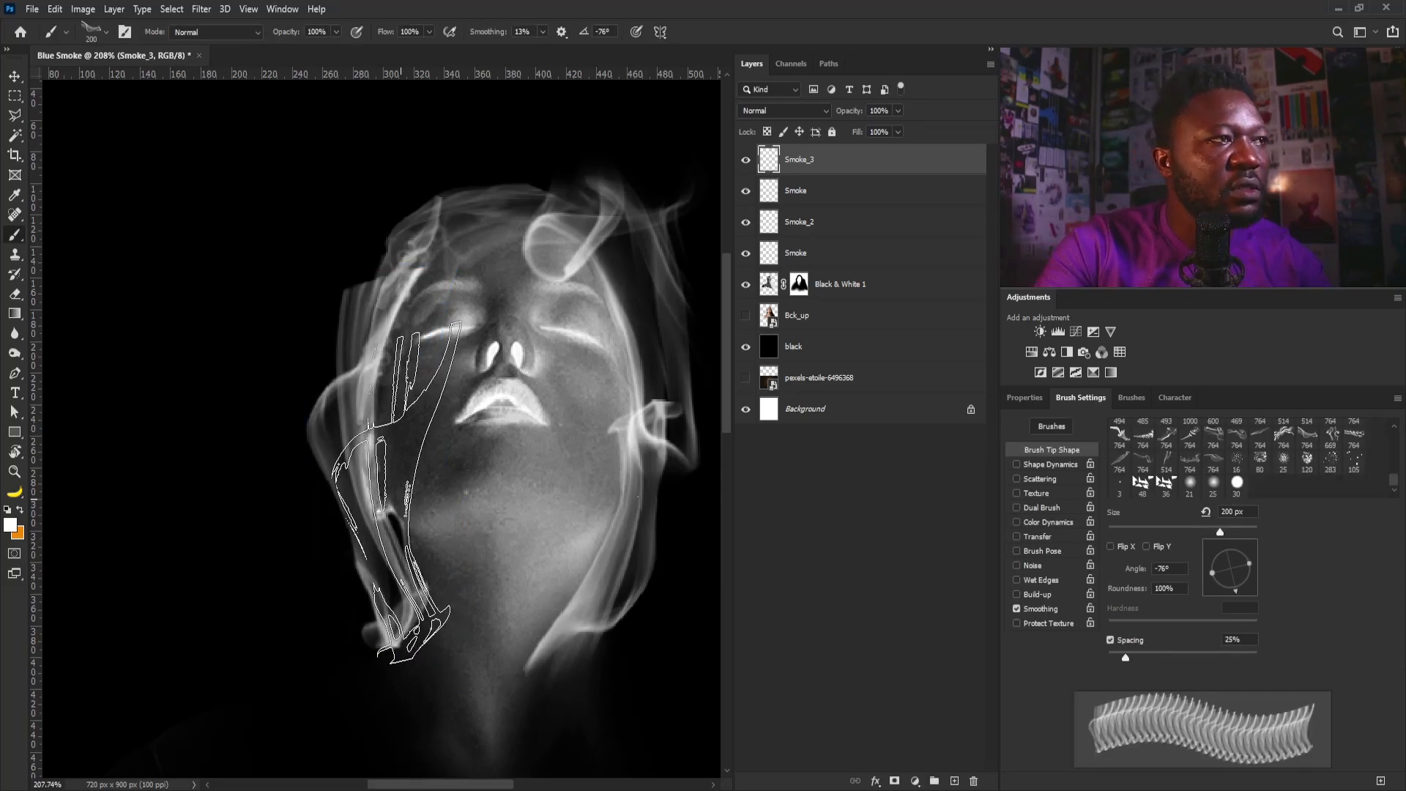
key(e)
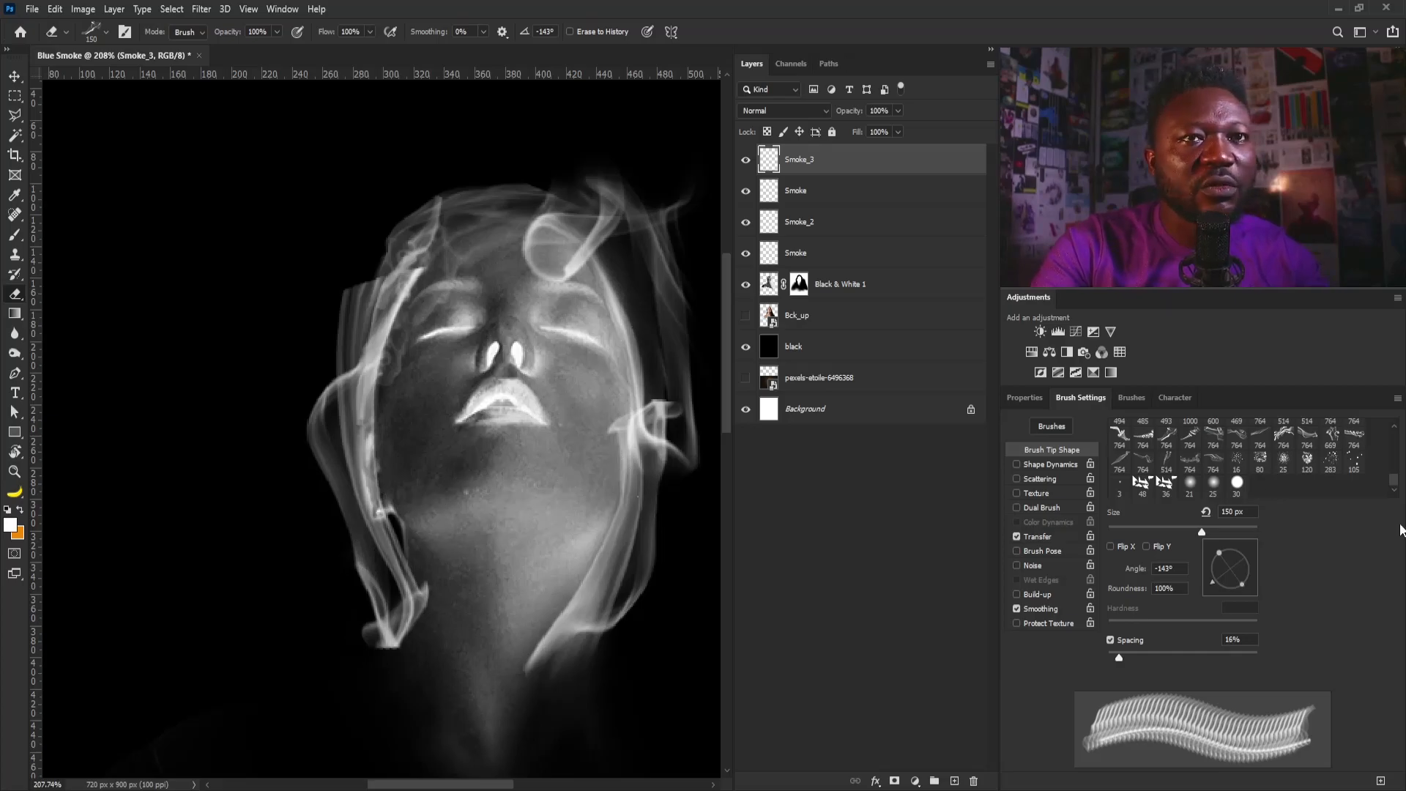
click(1213, 484)
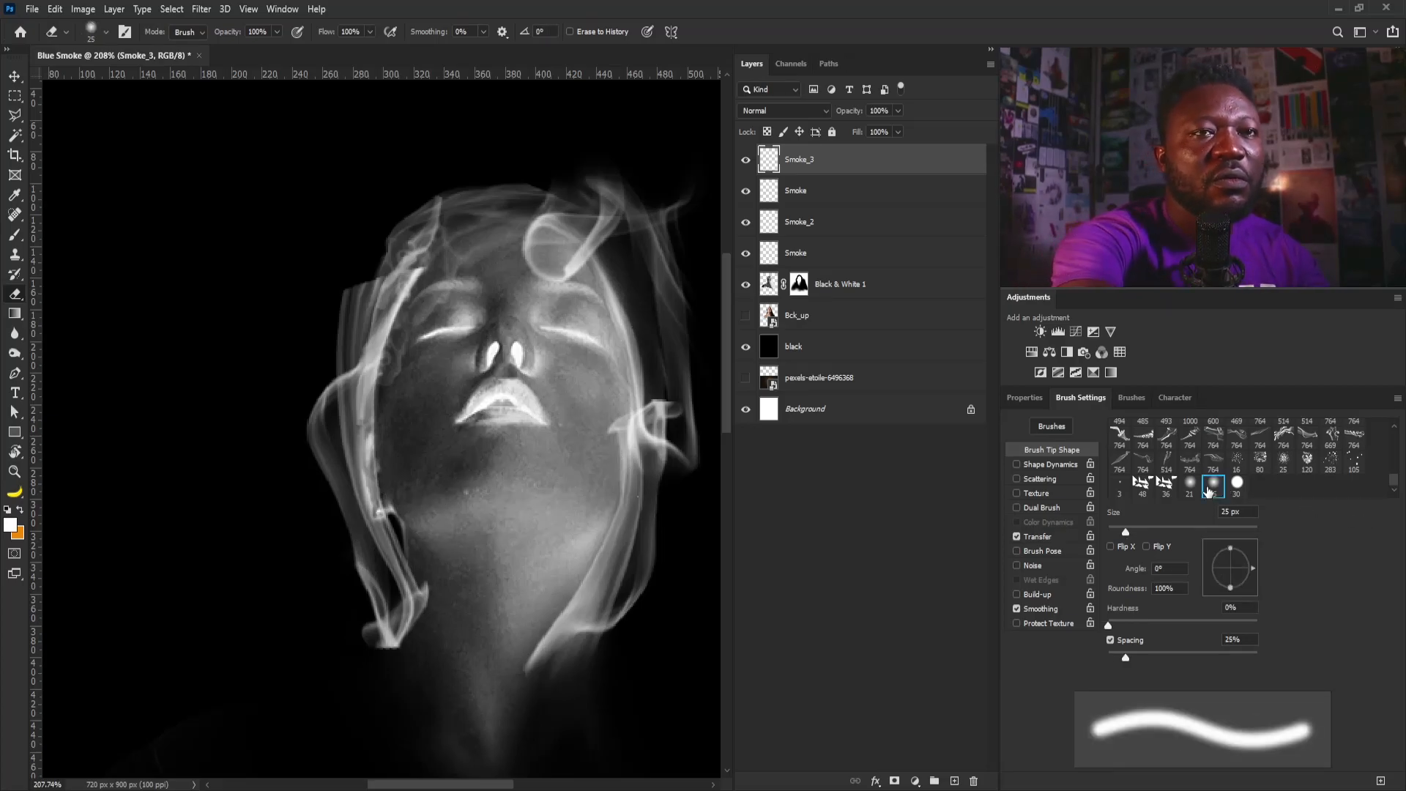
key(b)
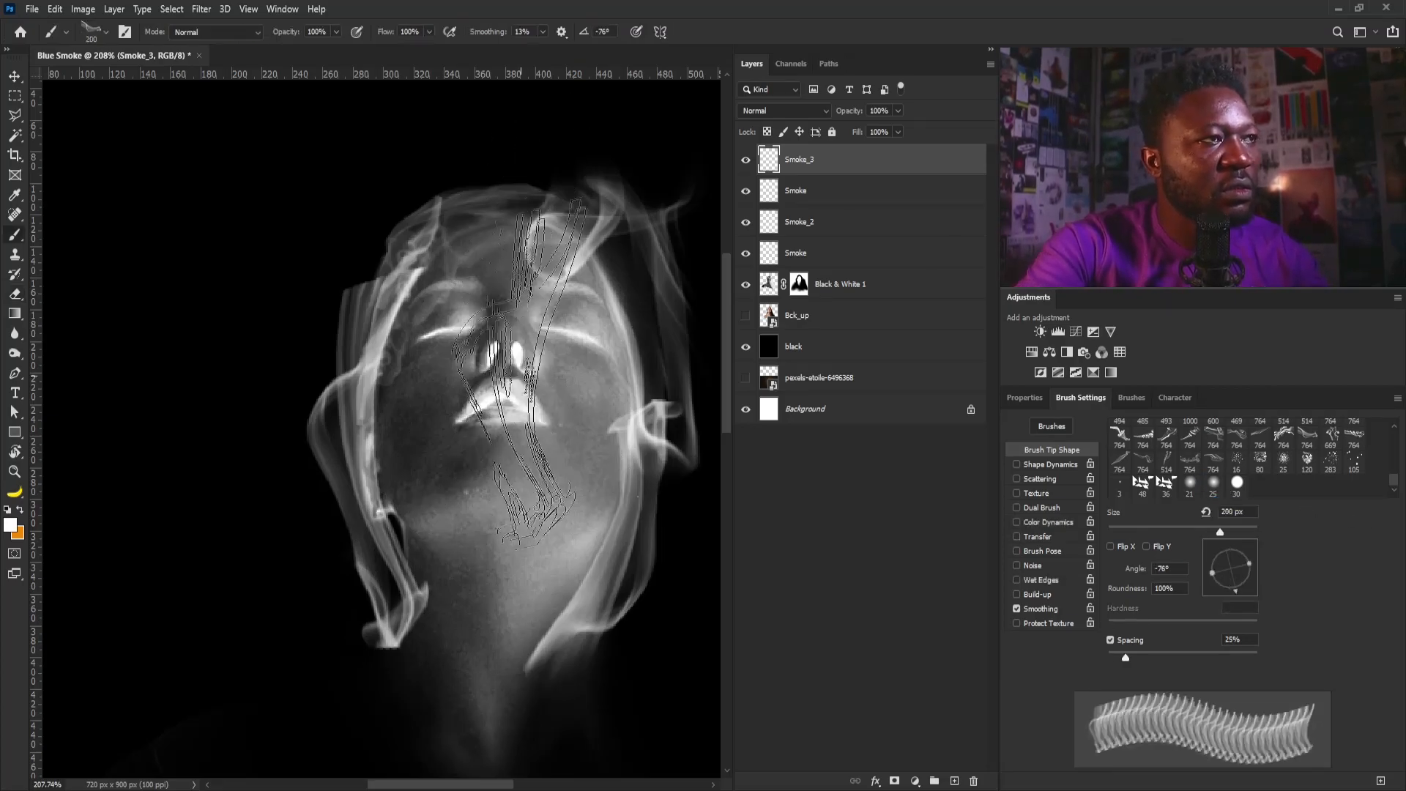
click(1213, 485)
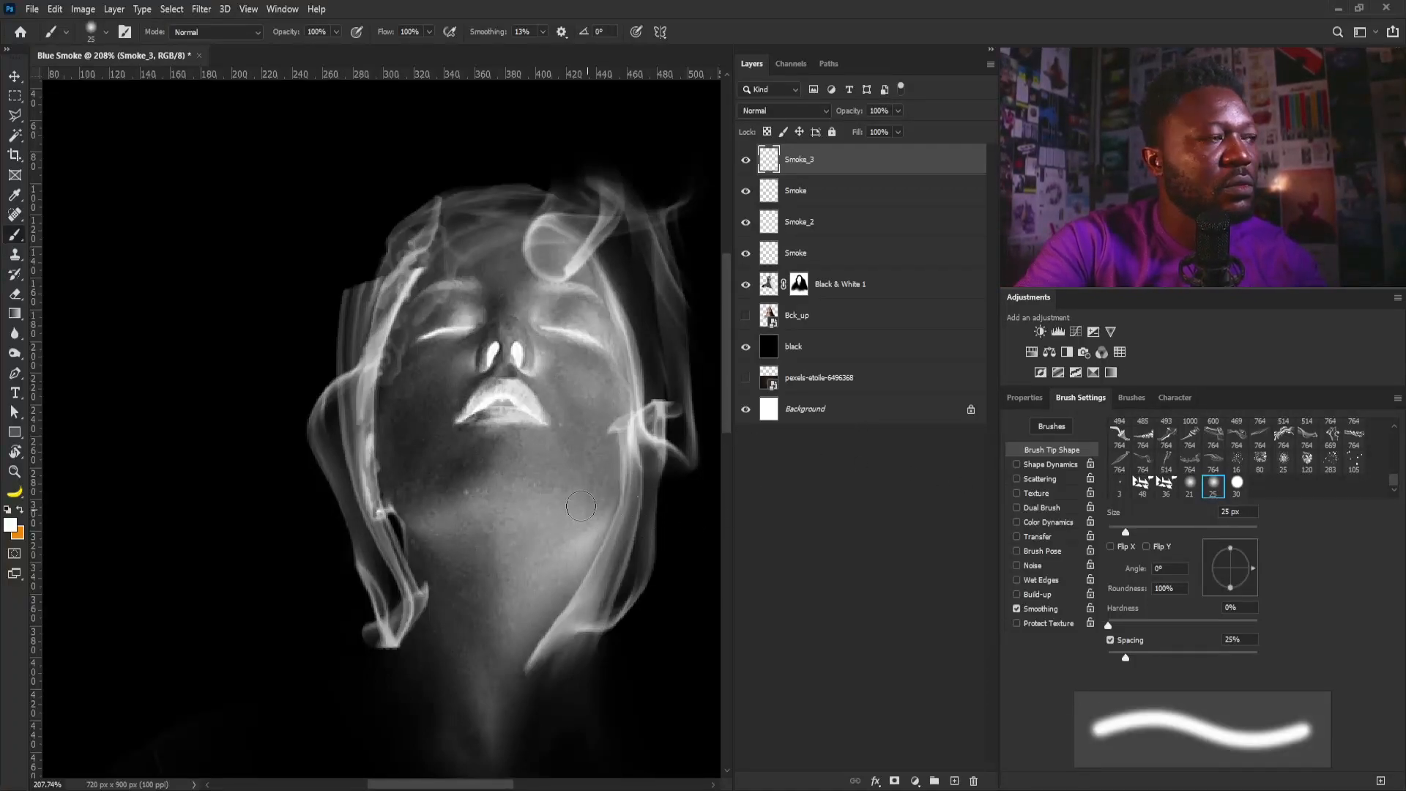
click(14, 294)
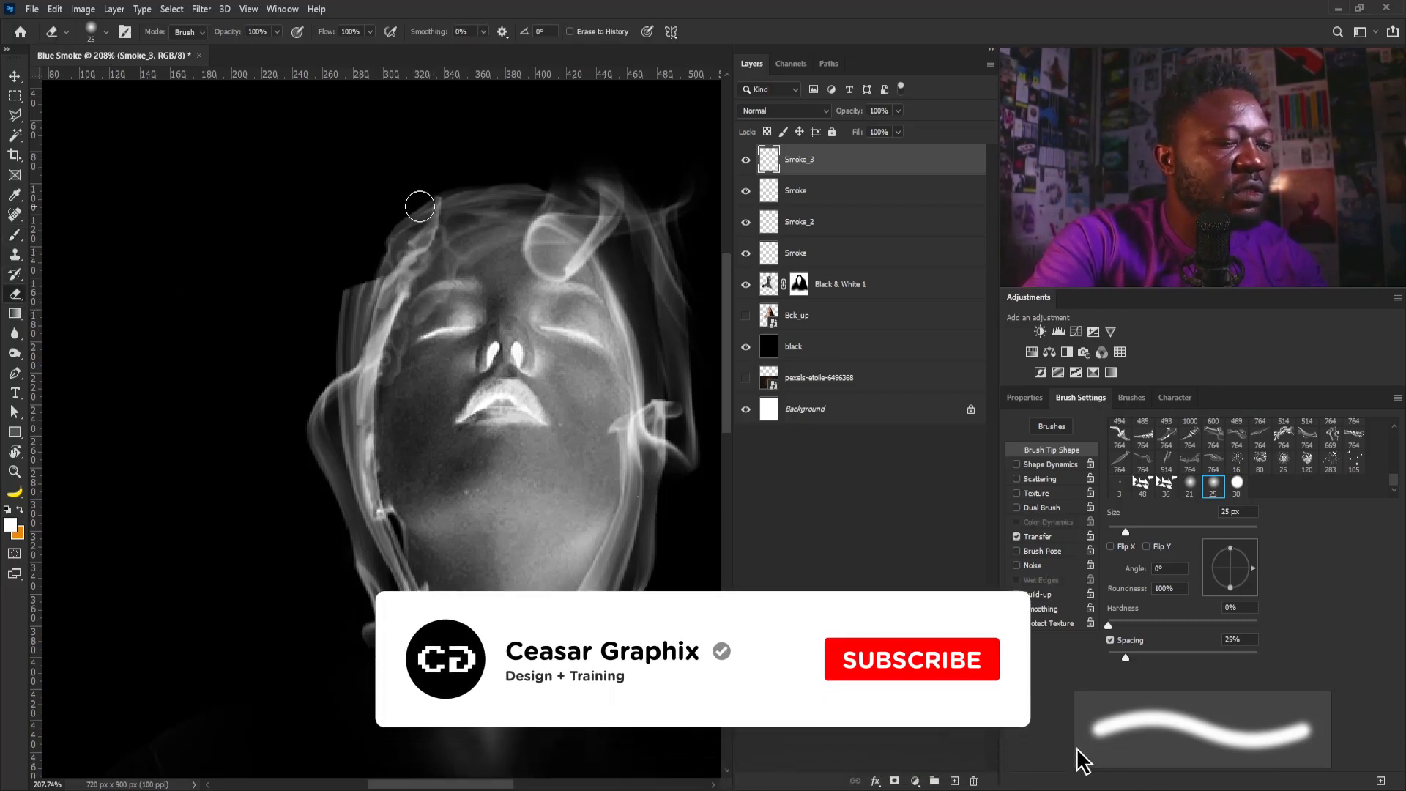
key(bracketright)
key(bracketright)
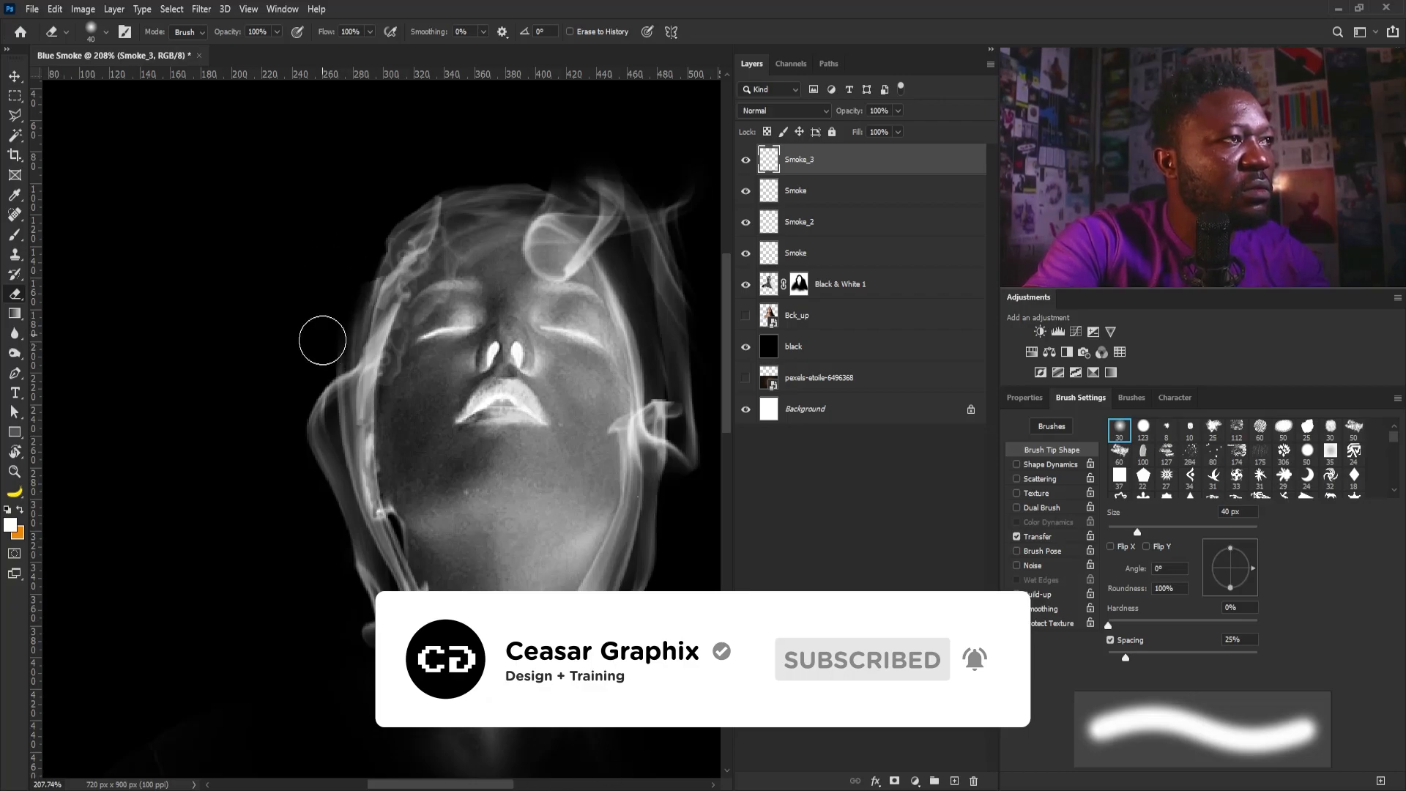
Compare with Smoke_3 hidden and shown, then erase its smoke along the ear edge with a soft 10 px eraser.
scroll(369, 421, up, 3)
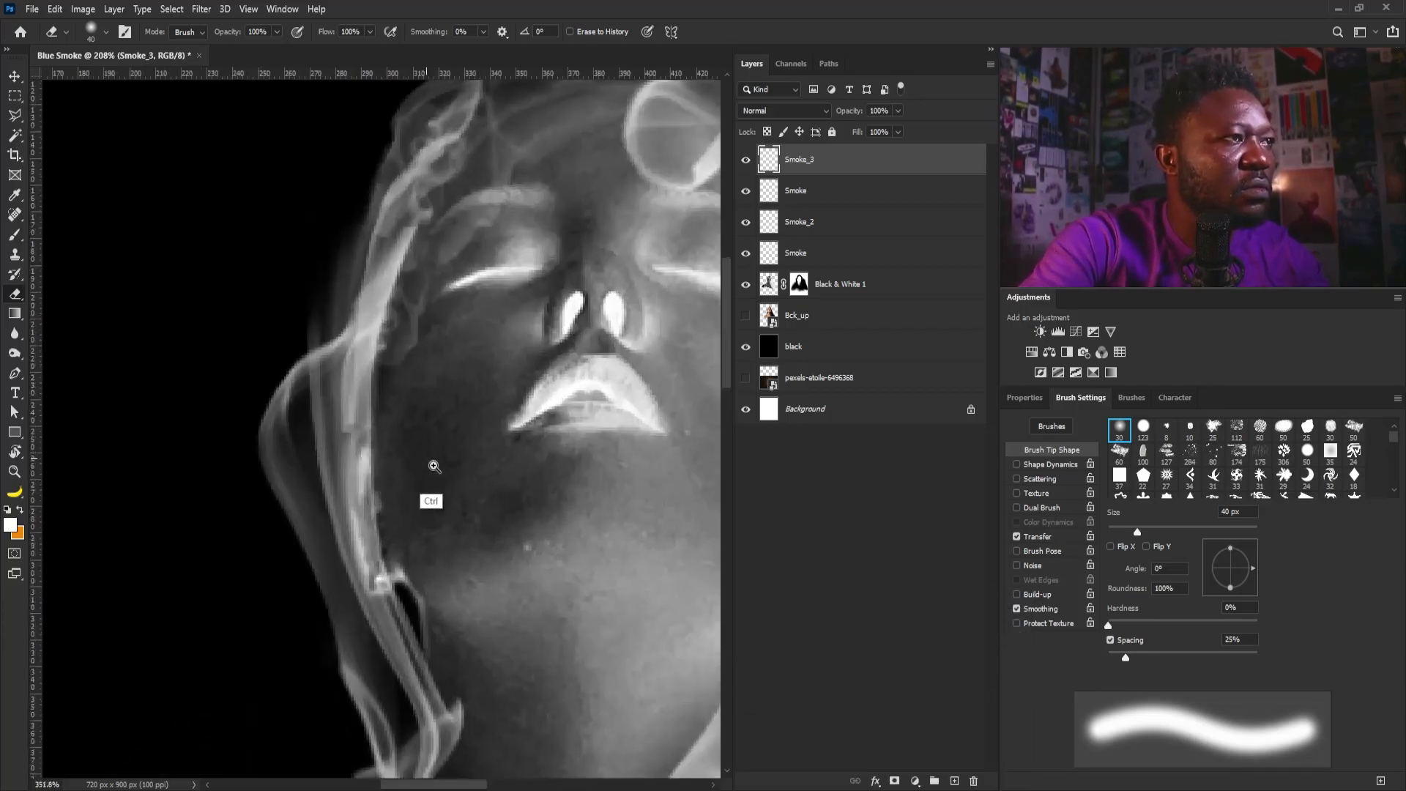
key(bracketleft)
key(bracketleft)
key(bracketleft)
click(745, 160)
click(745, 160)
mouse_move(366, 428)
mouse_down()
mouse_move(386, 578)
mouse_move(398, 578)
mouse_up()
scroll(398, 578, down, 3)
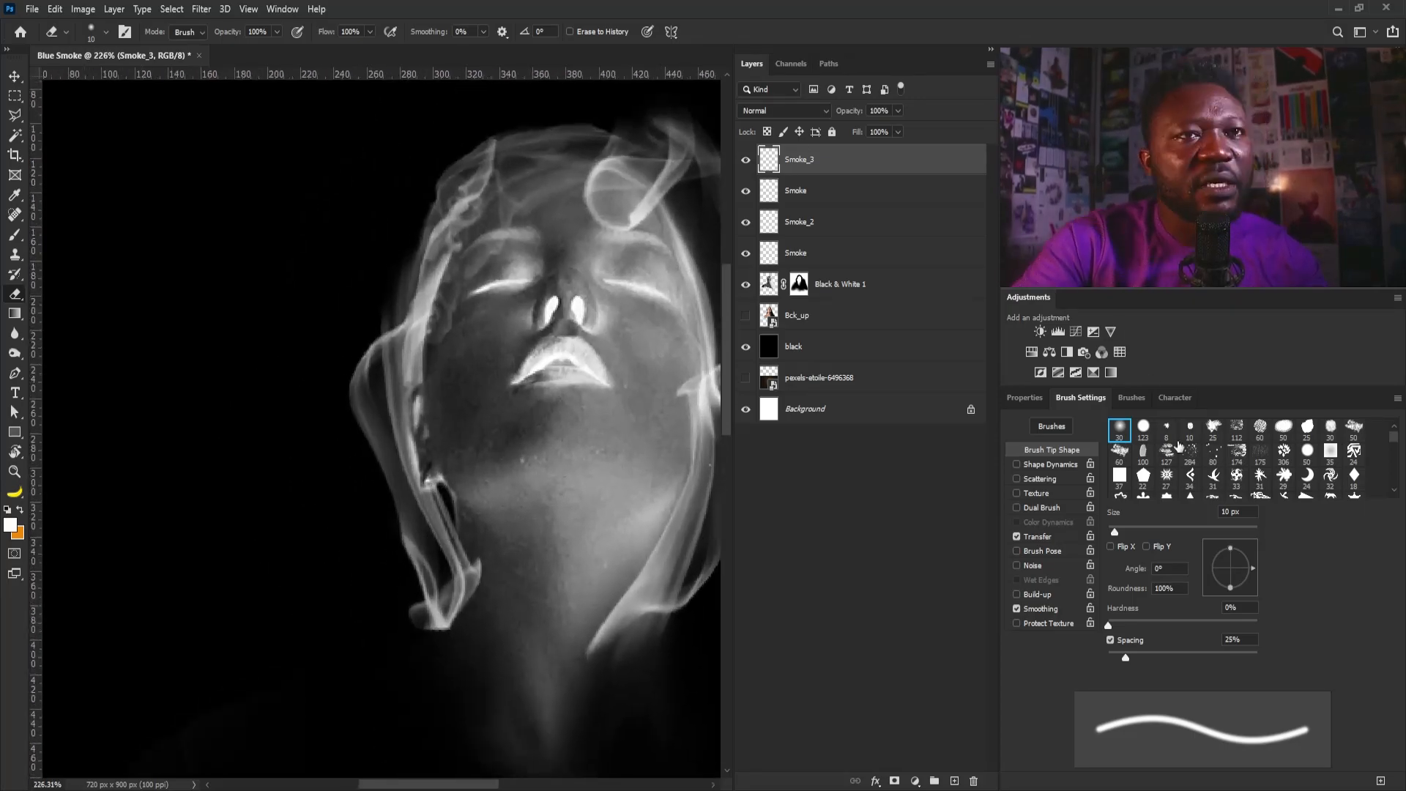
drag(1393, 436, 1393, 495)
click(1237, 437)
click(1155, 527)
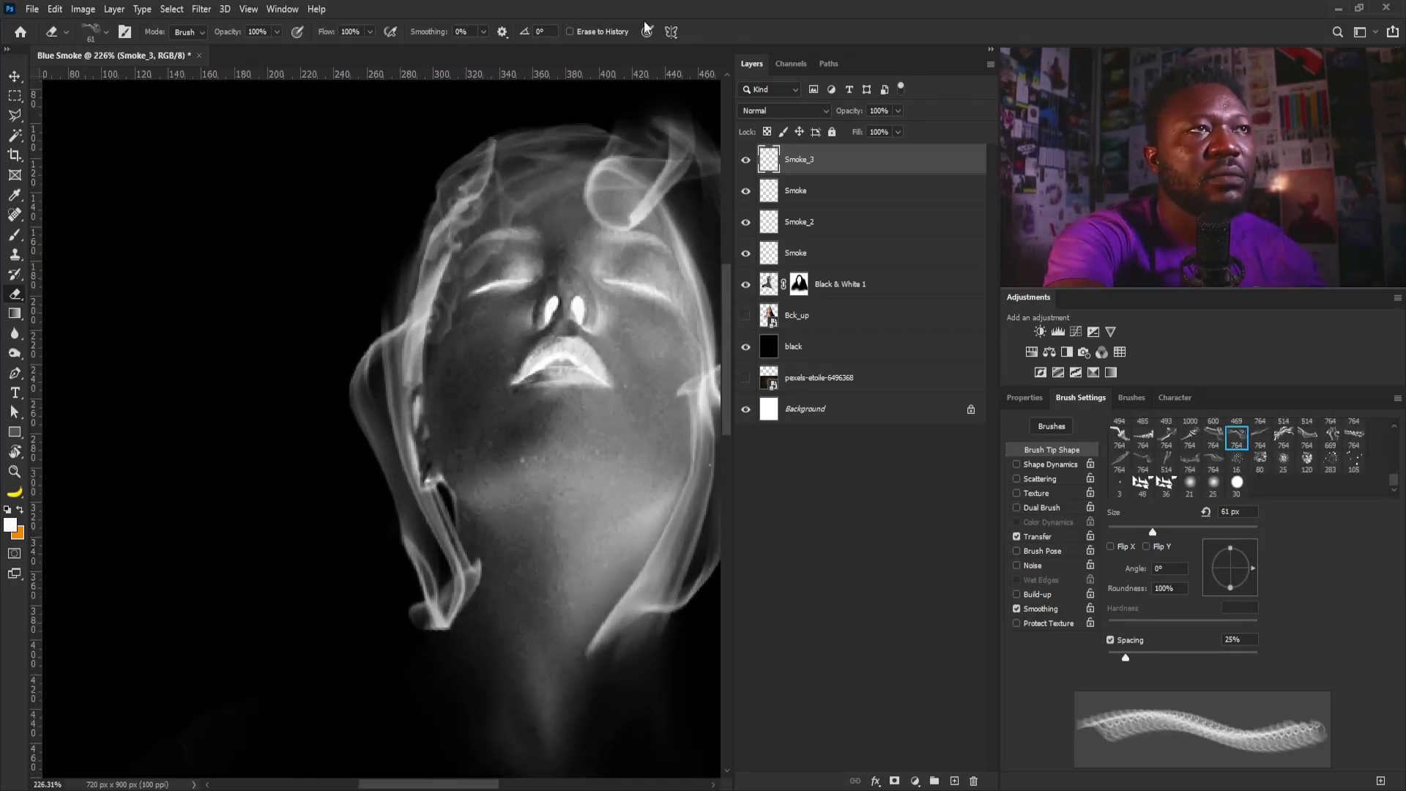
mouse_move(1252, 568)
mouse_down()
mouse_move(1075, 613)
mouse_move(1203, 599)
mouse_move(1204, 539)
mouse_up()
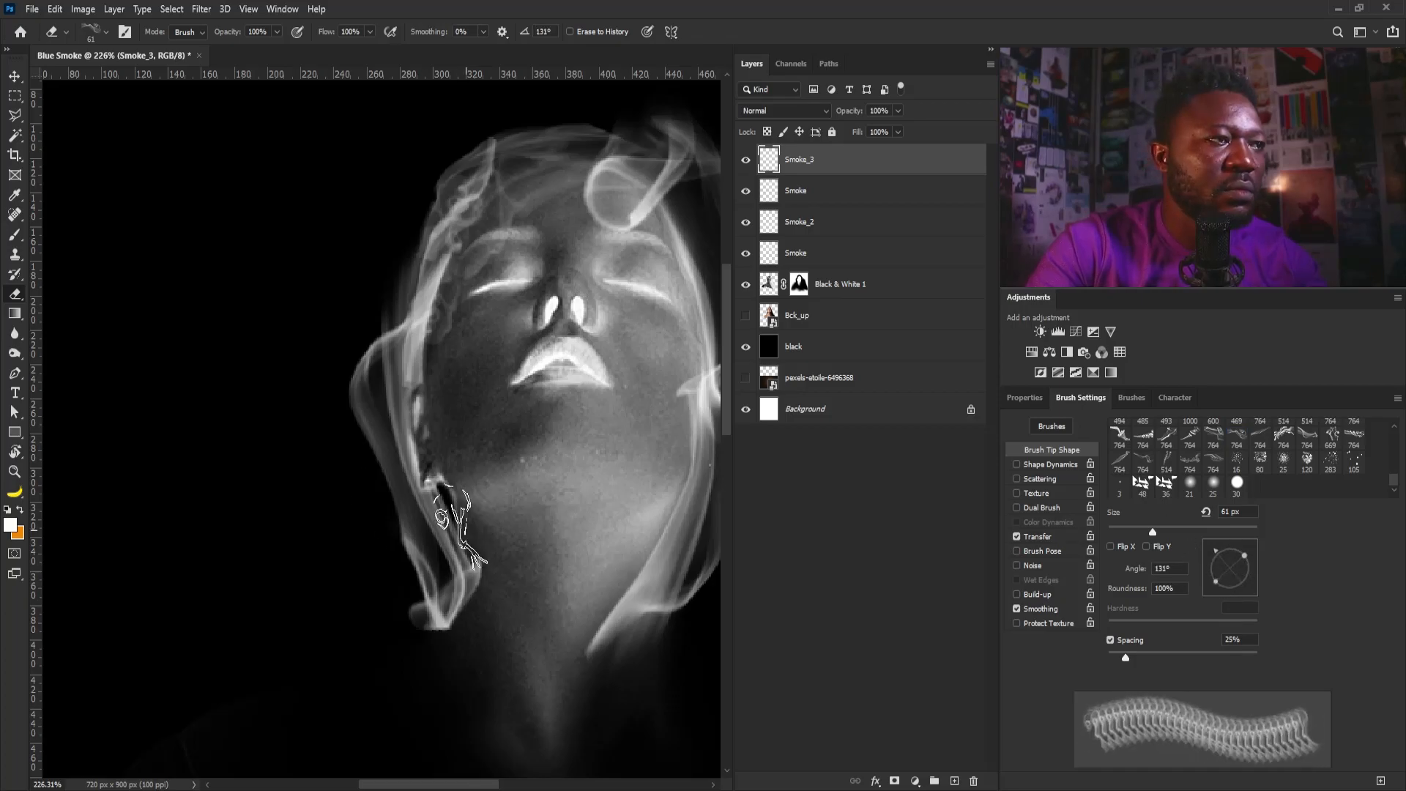
Add a new layer named Smoke_5 above Smoke_3.
alt+click(955, 782)
text(Smoke_5)
key(Return)
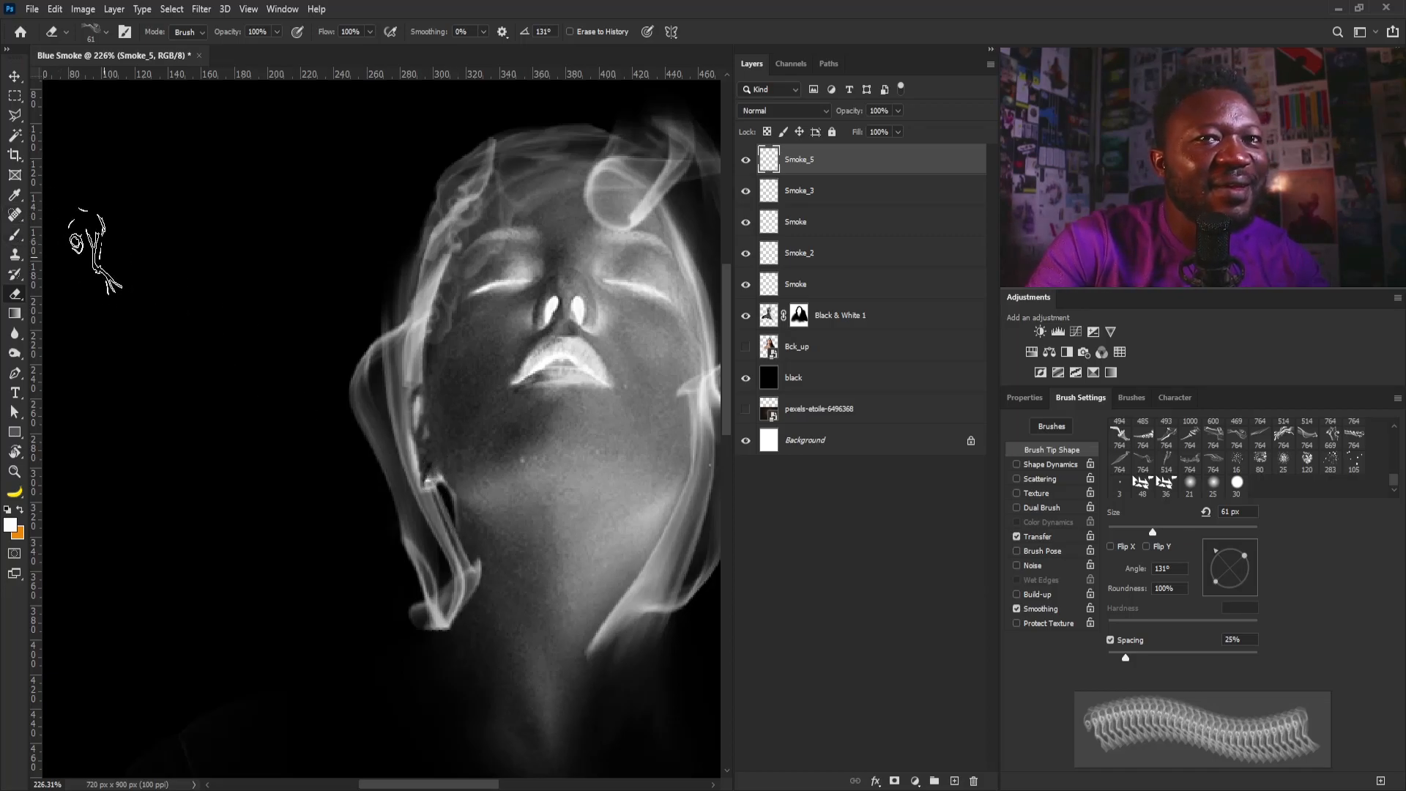
With the Brush tool, stamp the 764 px smoke tip, sized to 47 px and rotated to -44°, beside the smoke along the jaw.
click(16, 236)
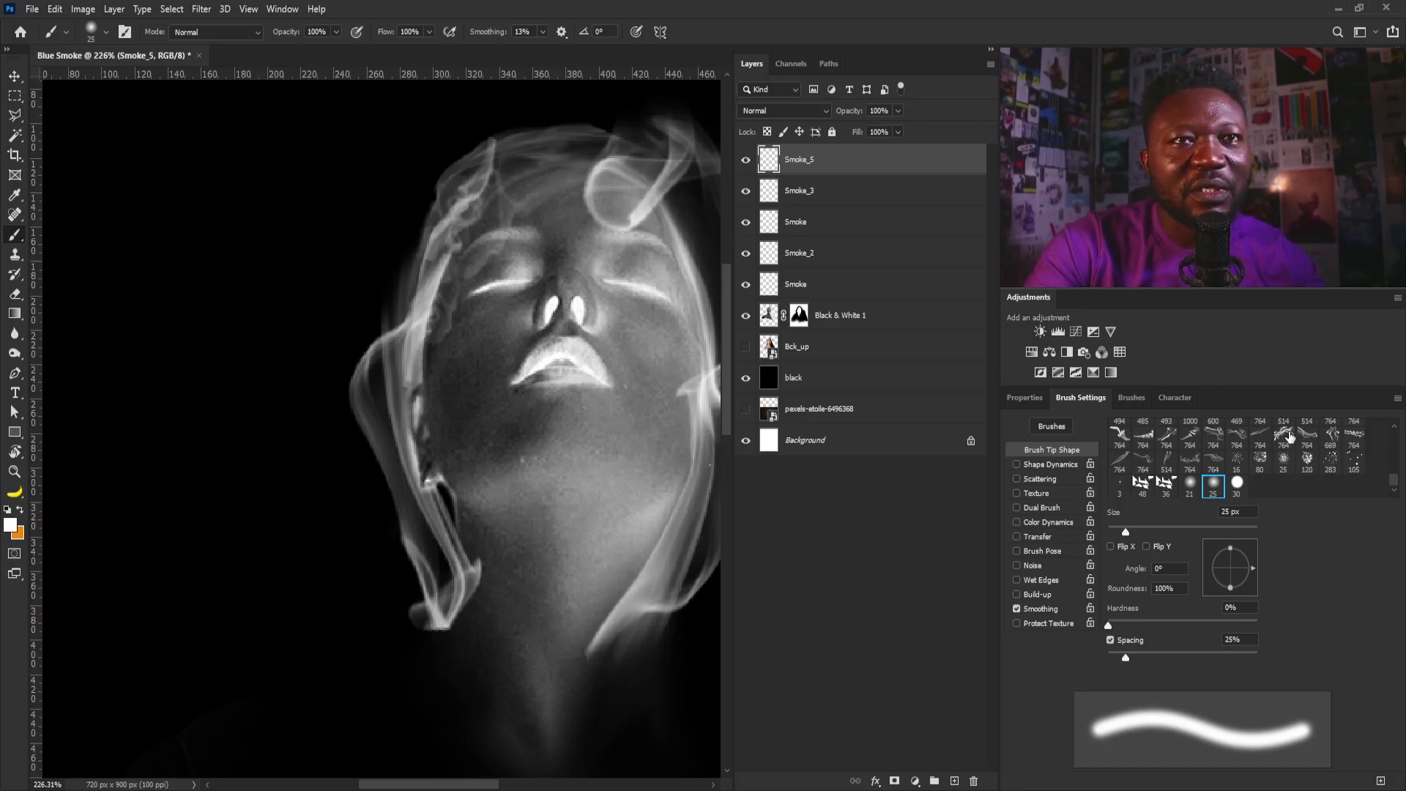
click(1237, 436)
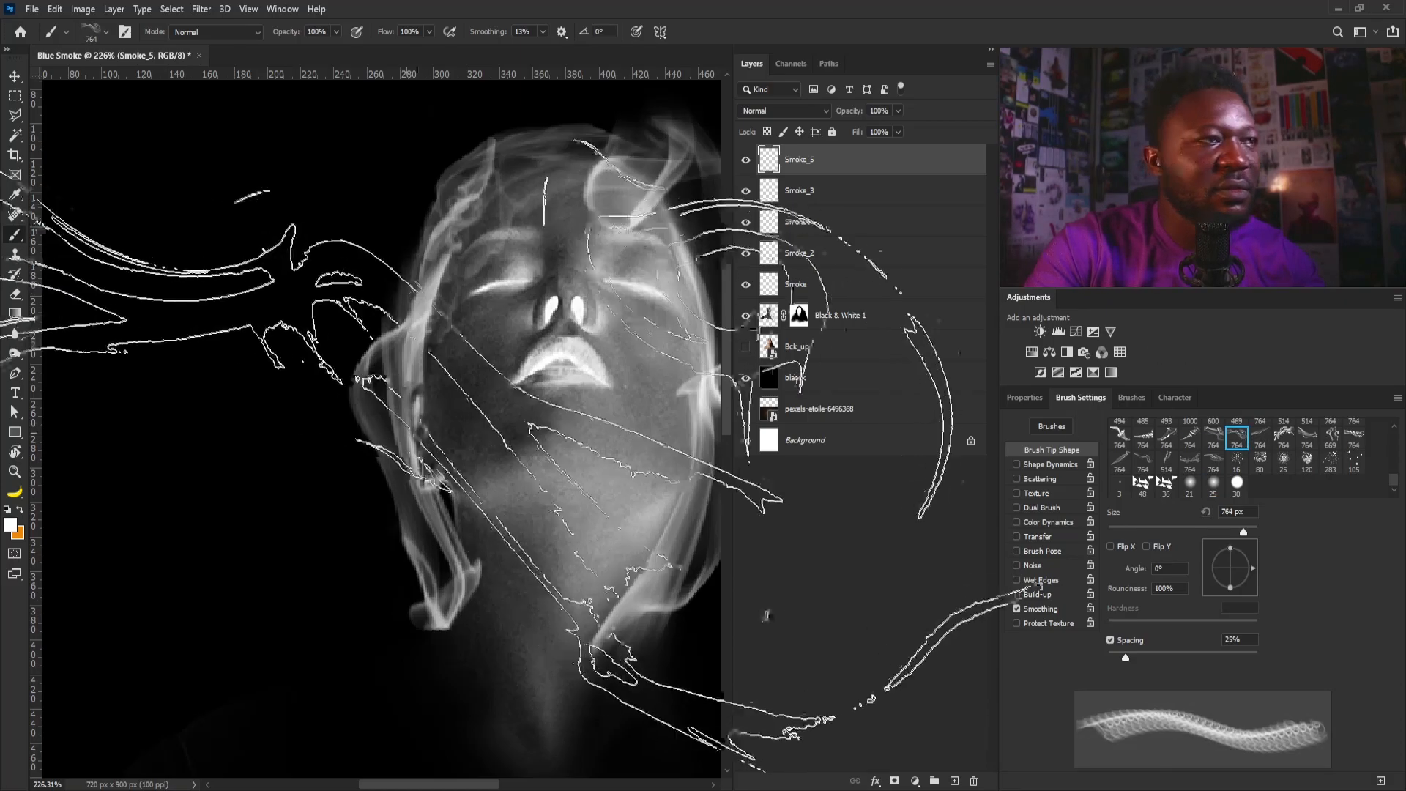
click(1142, 526)
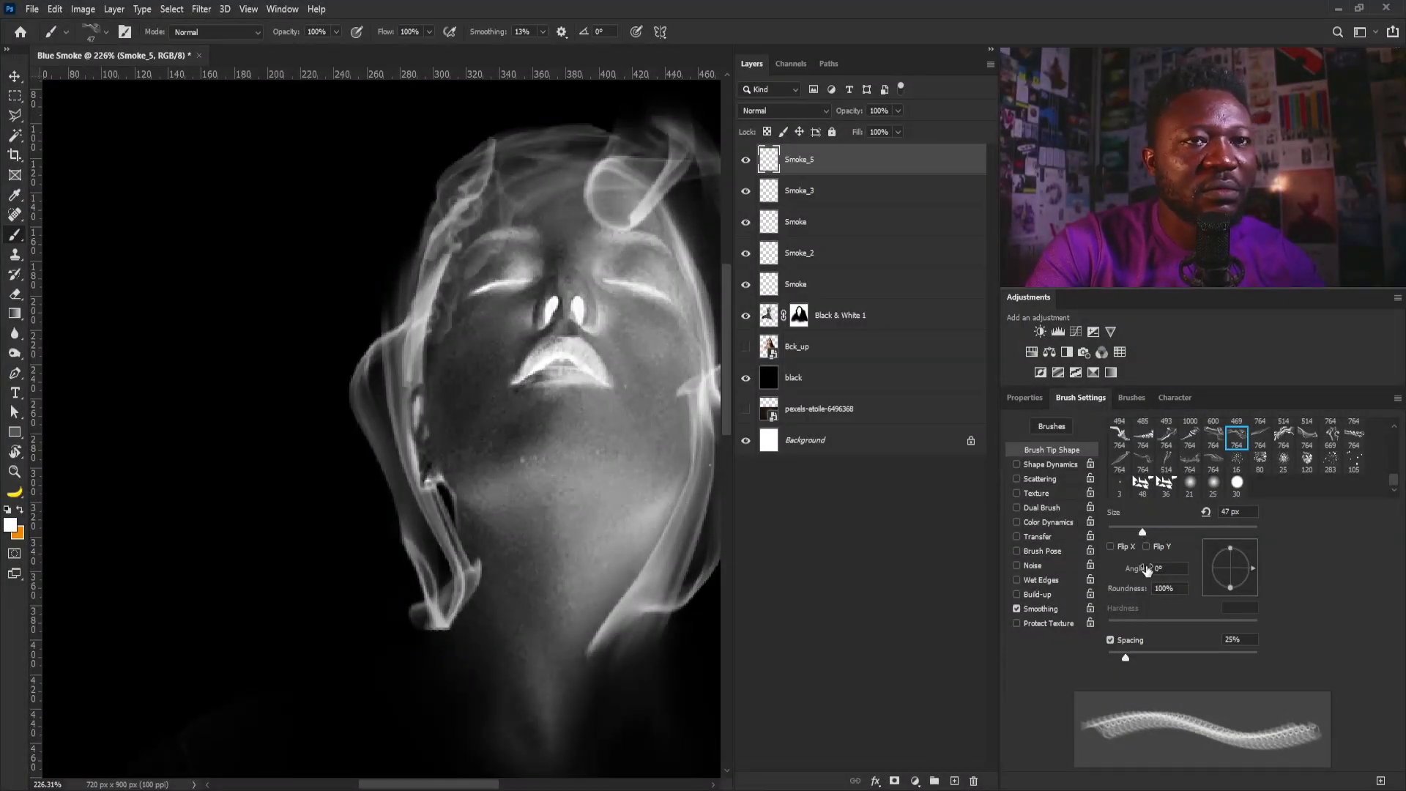
mouse_move(1248, 573)
mouse_down()
mouse_move(1184, 595)
mouse_move(1155, 530)
mouse_move(1206, 541)
mouse_up()
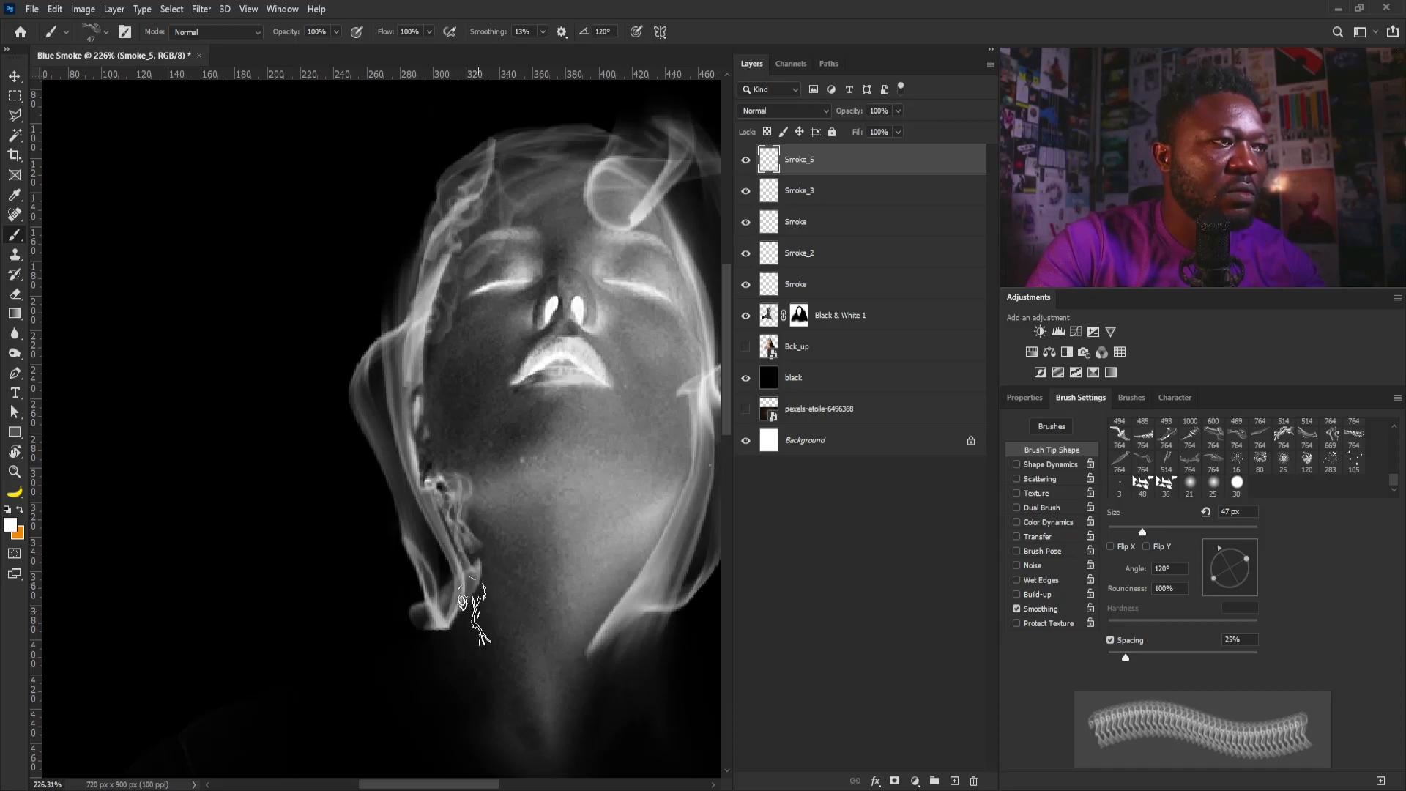
drag(1210, 544, 1253, 590)
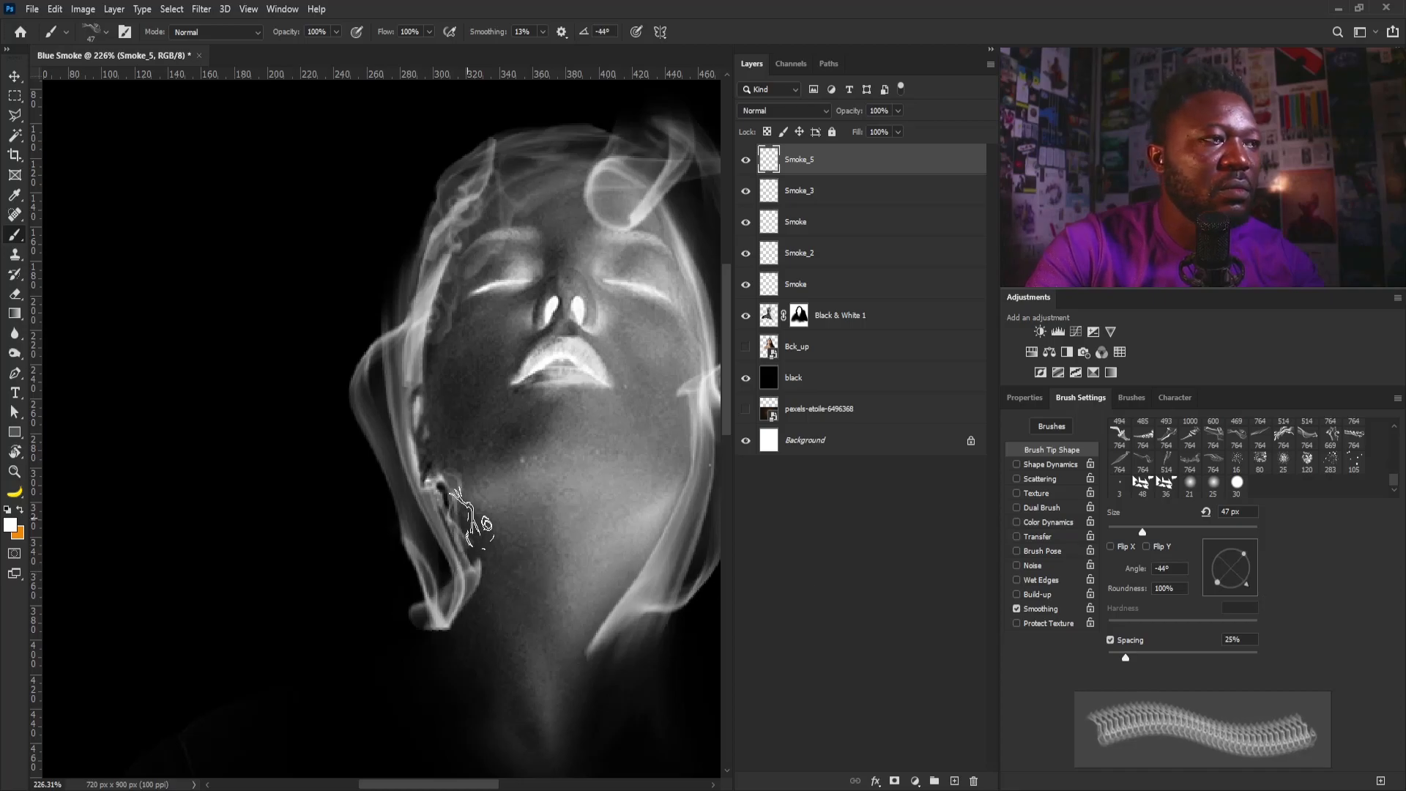
click(463, 516)
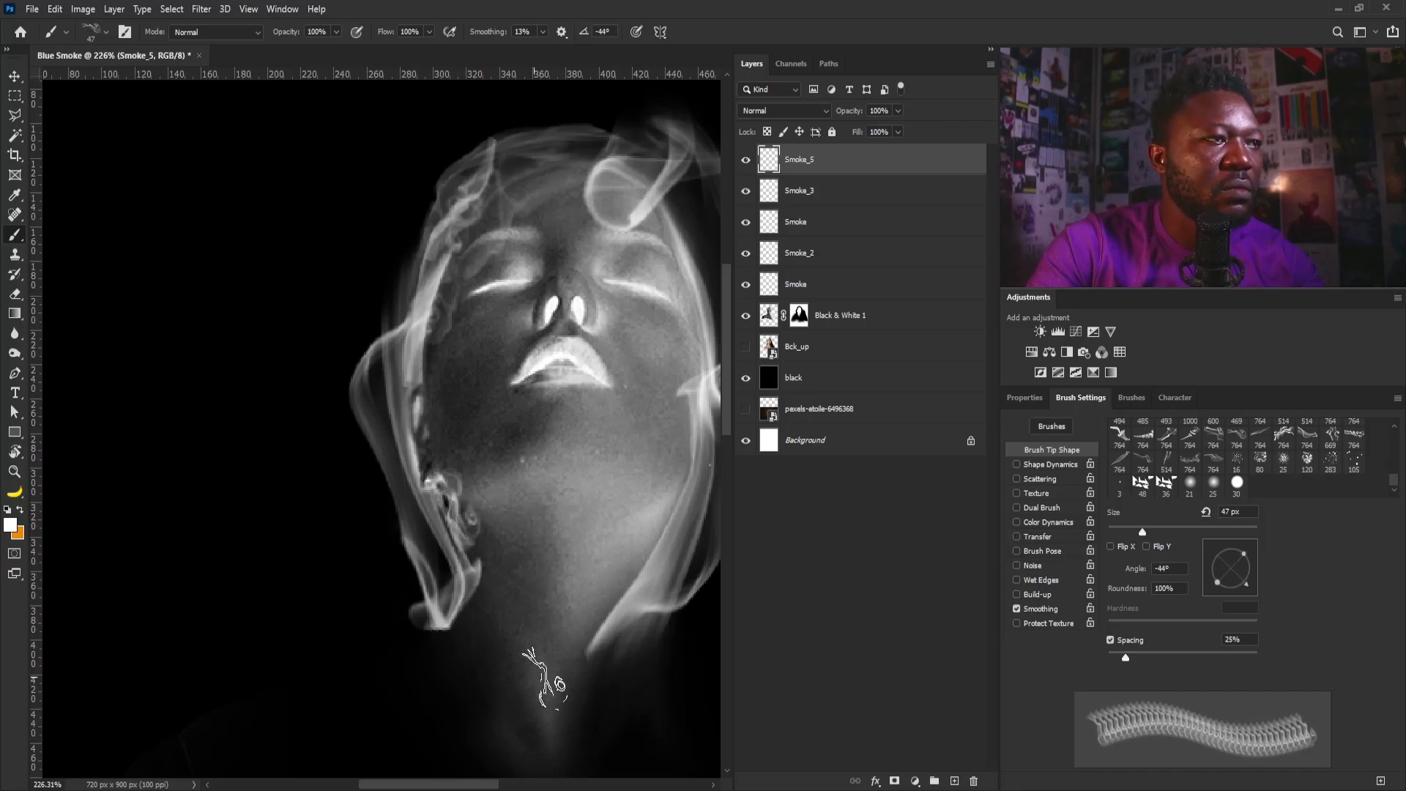
scroll(599, 484, down, 2)
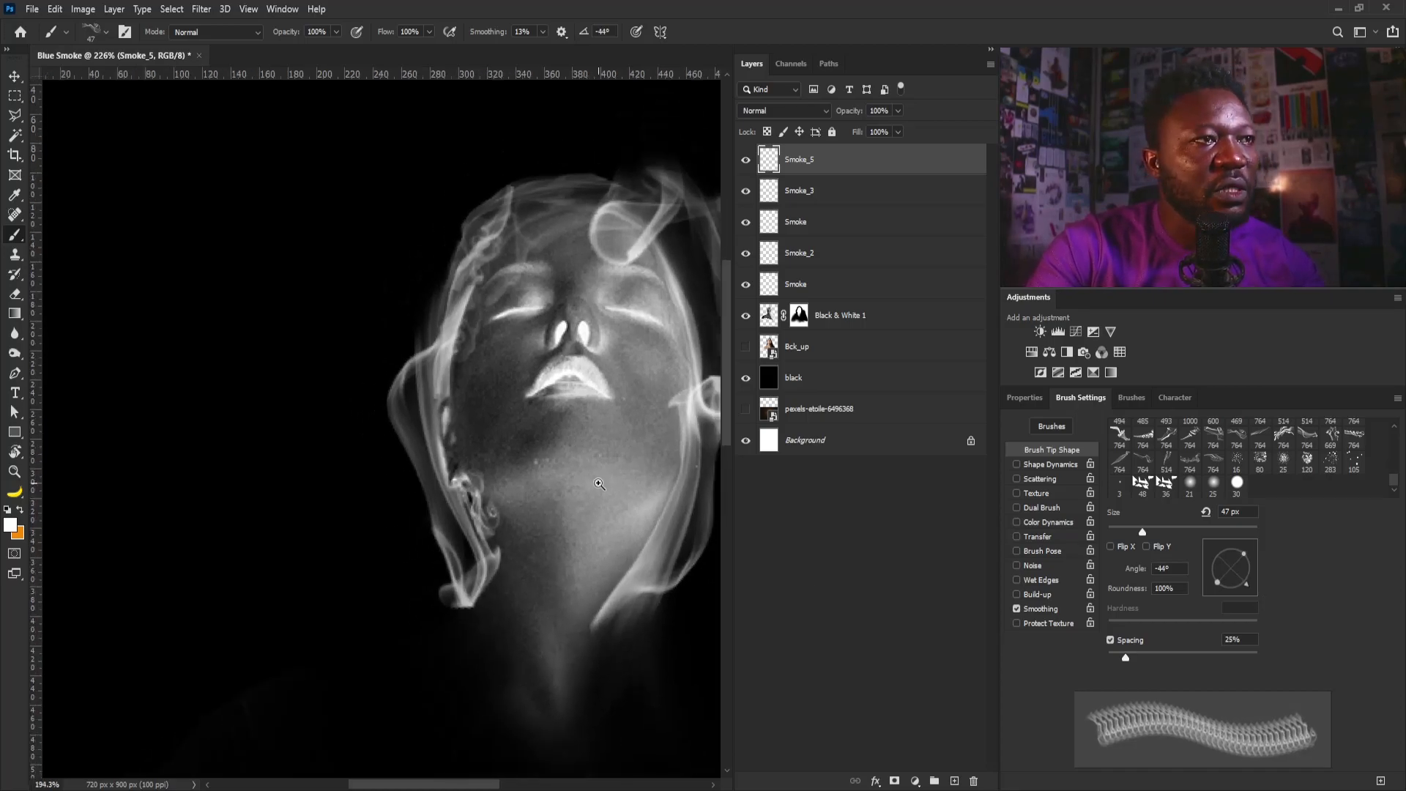
drag(478, 582, 376, 520)
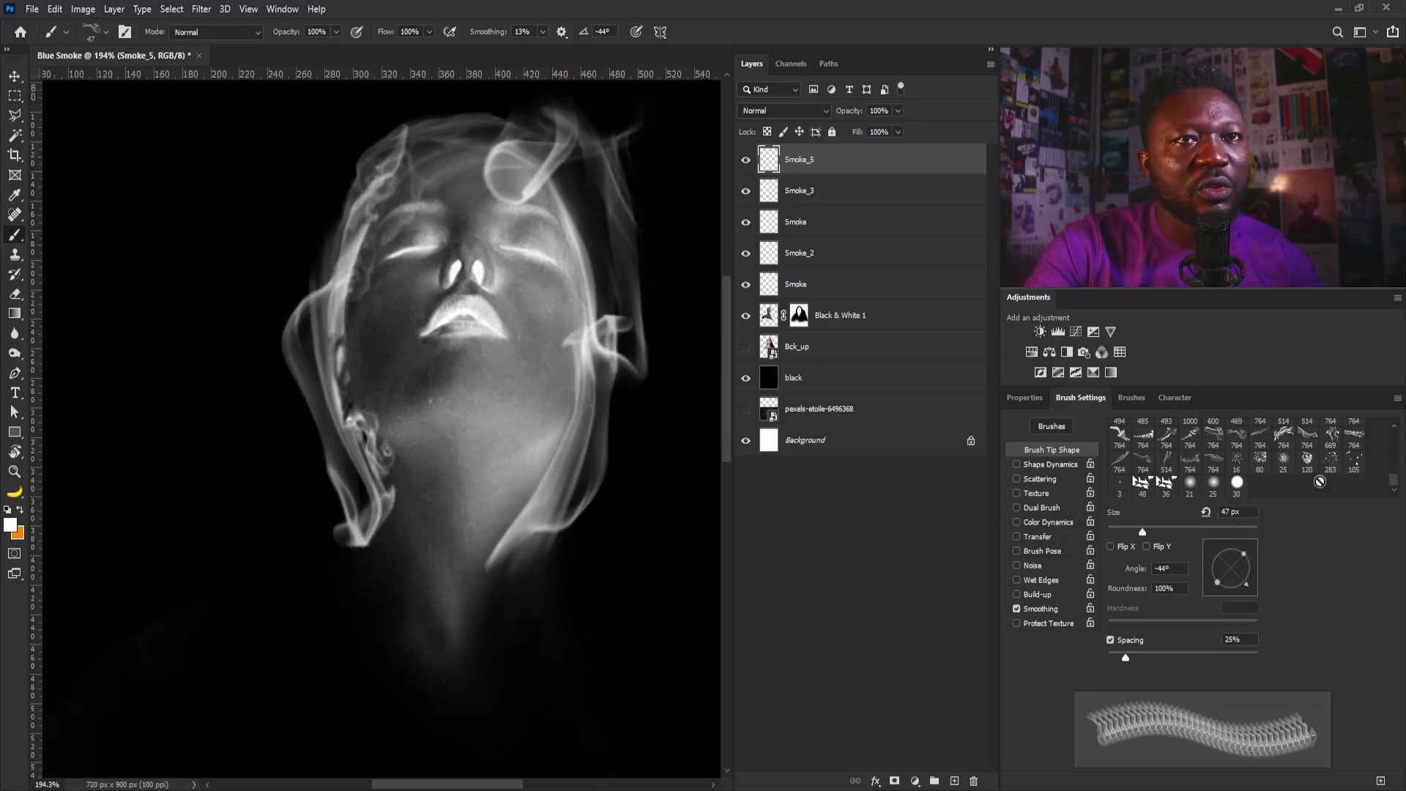
Load a different 764 px smoke brush tip, enlarge it to 150 px and rotate it to -55°.
click(1189, 460)
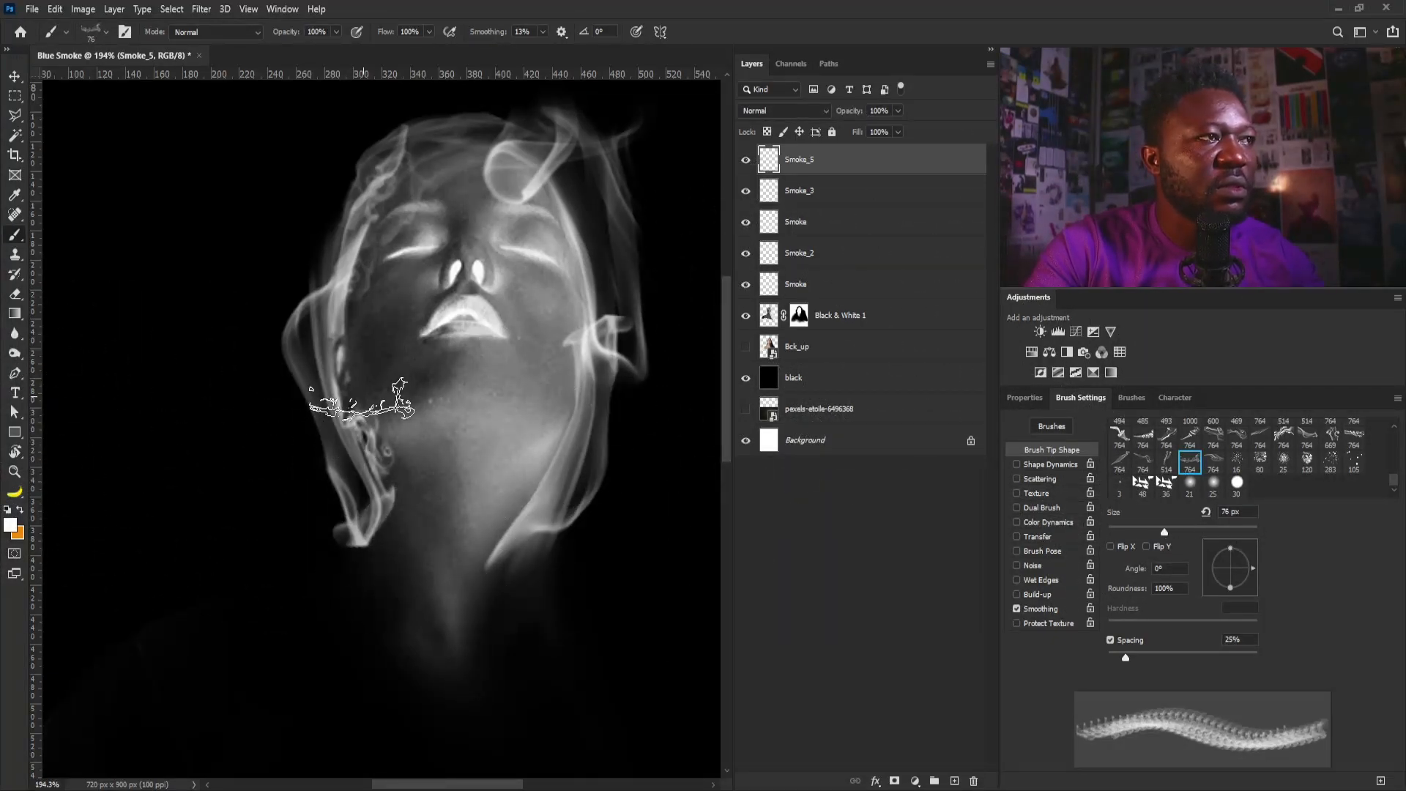
key(])
key(])
key(])
key(])
key(])
mouse_move(1252, 568)
mouse_down()
mouse_move(1223, 630)
mouse_move(1246, 587)
mouse_up()
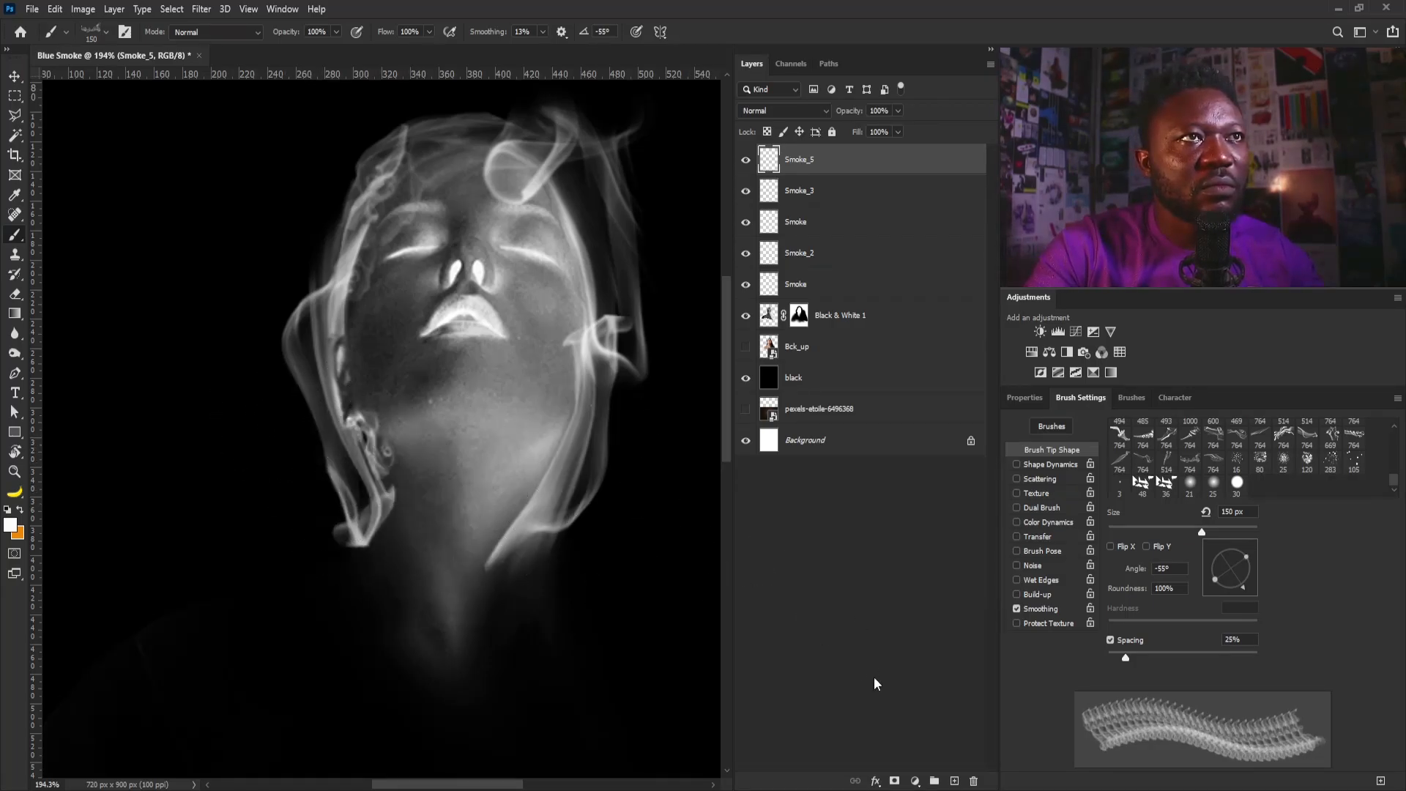
On a new layer named Smoke_6, stamp the 150 px smoke tip rotated to -86° along the jaw and down beside the neck.
alt+click(952, 779)
text(Smoke_6)
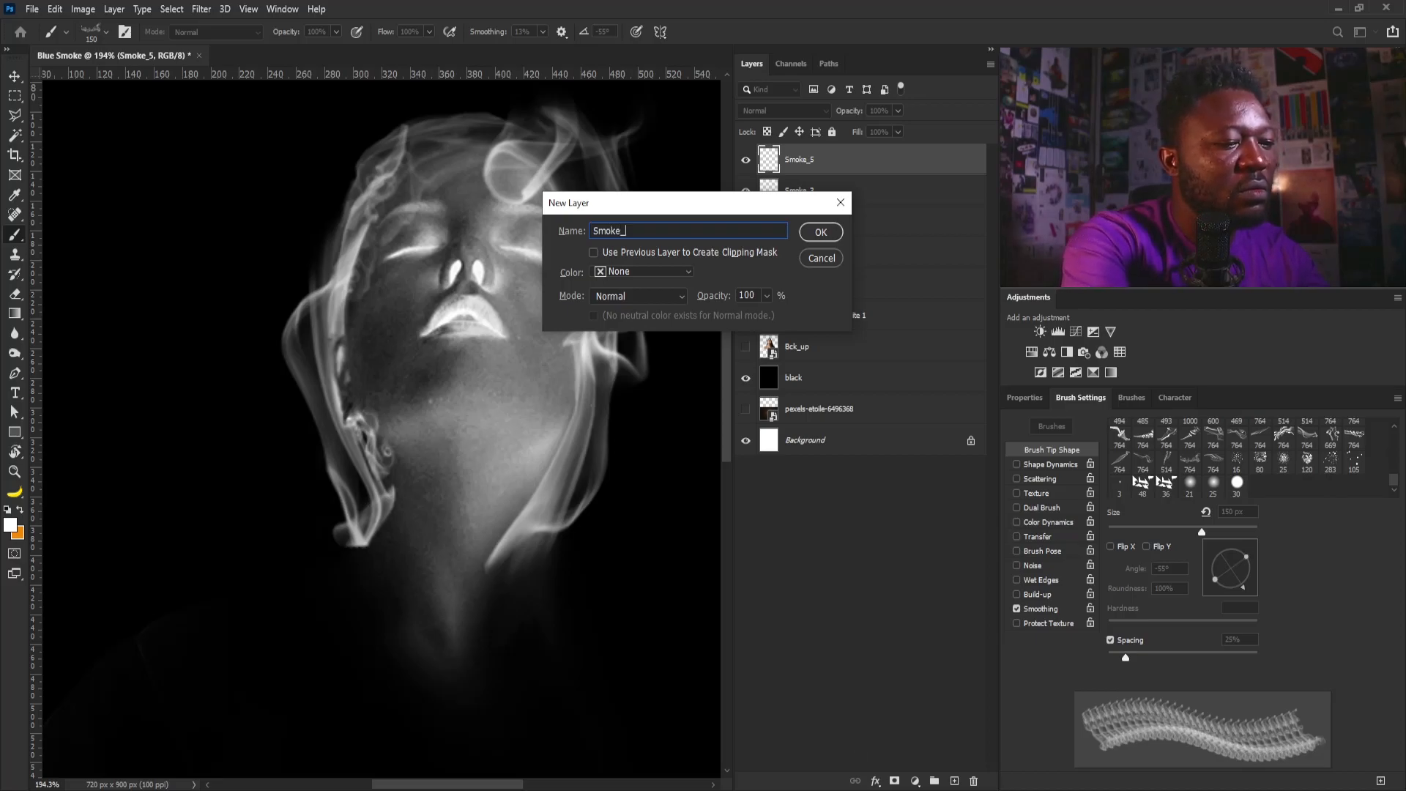
key(Return)
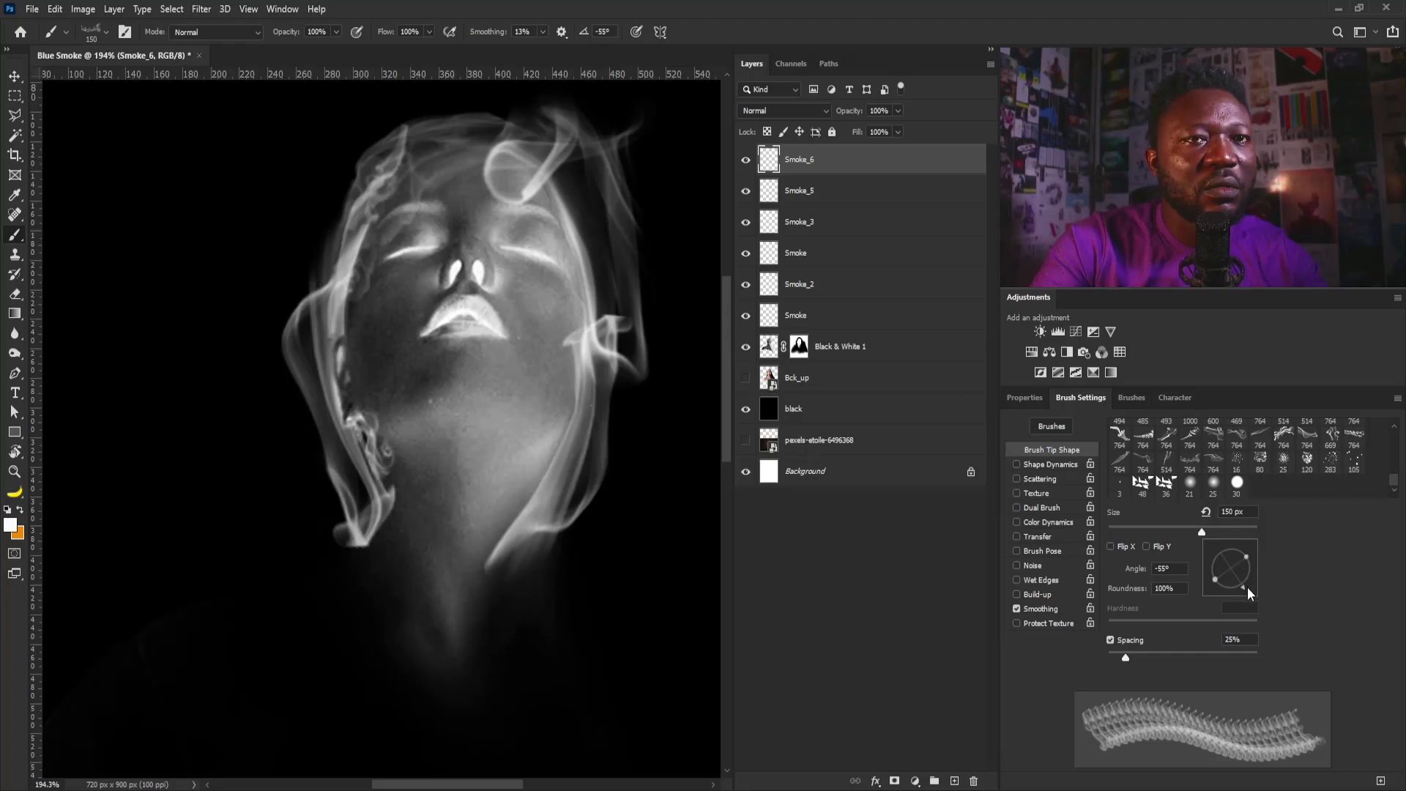
drag(1246, 586, 1232, 595)
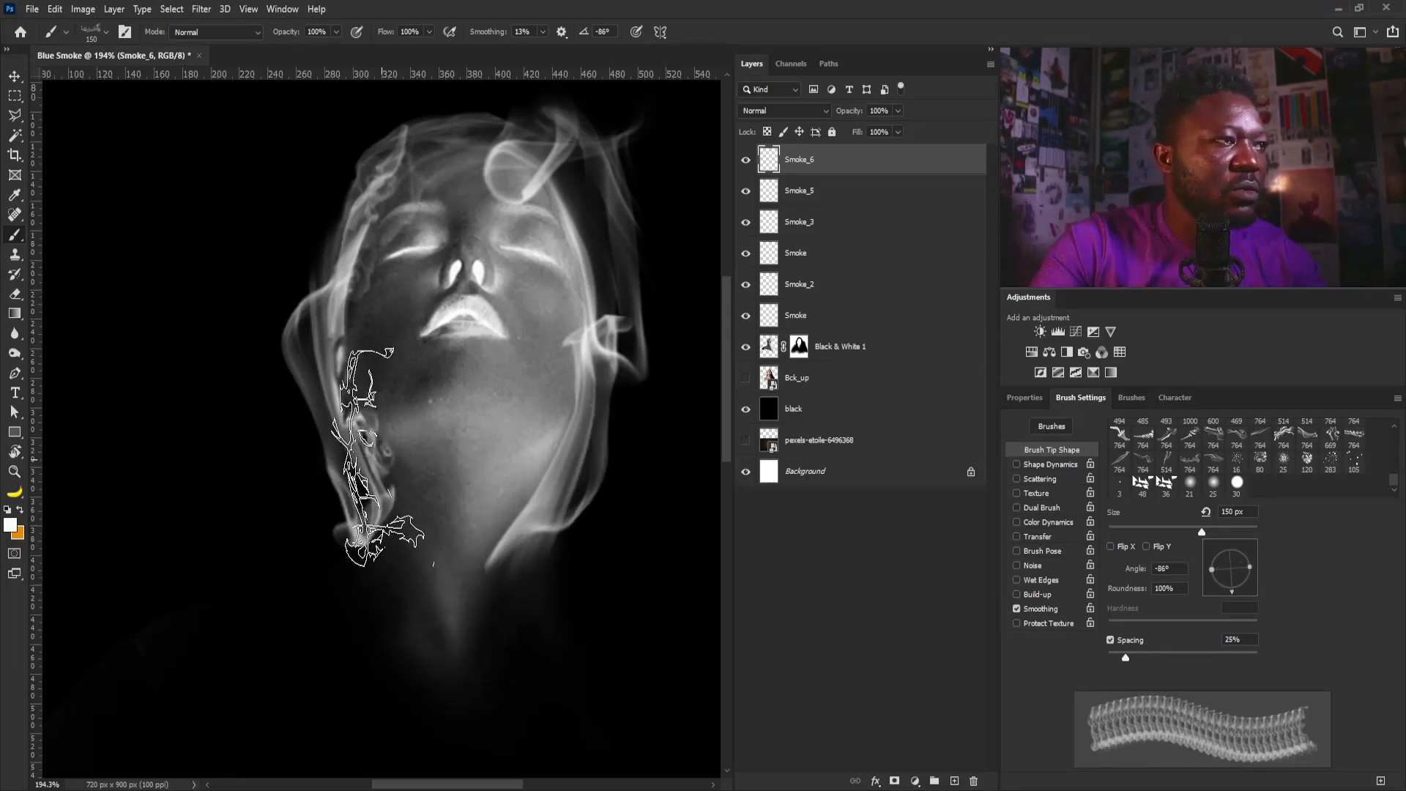
click(386, 491)
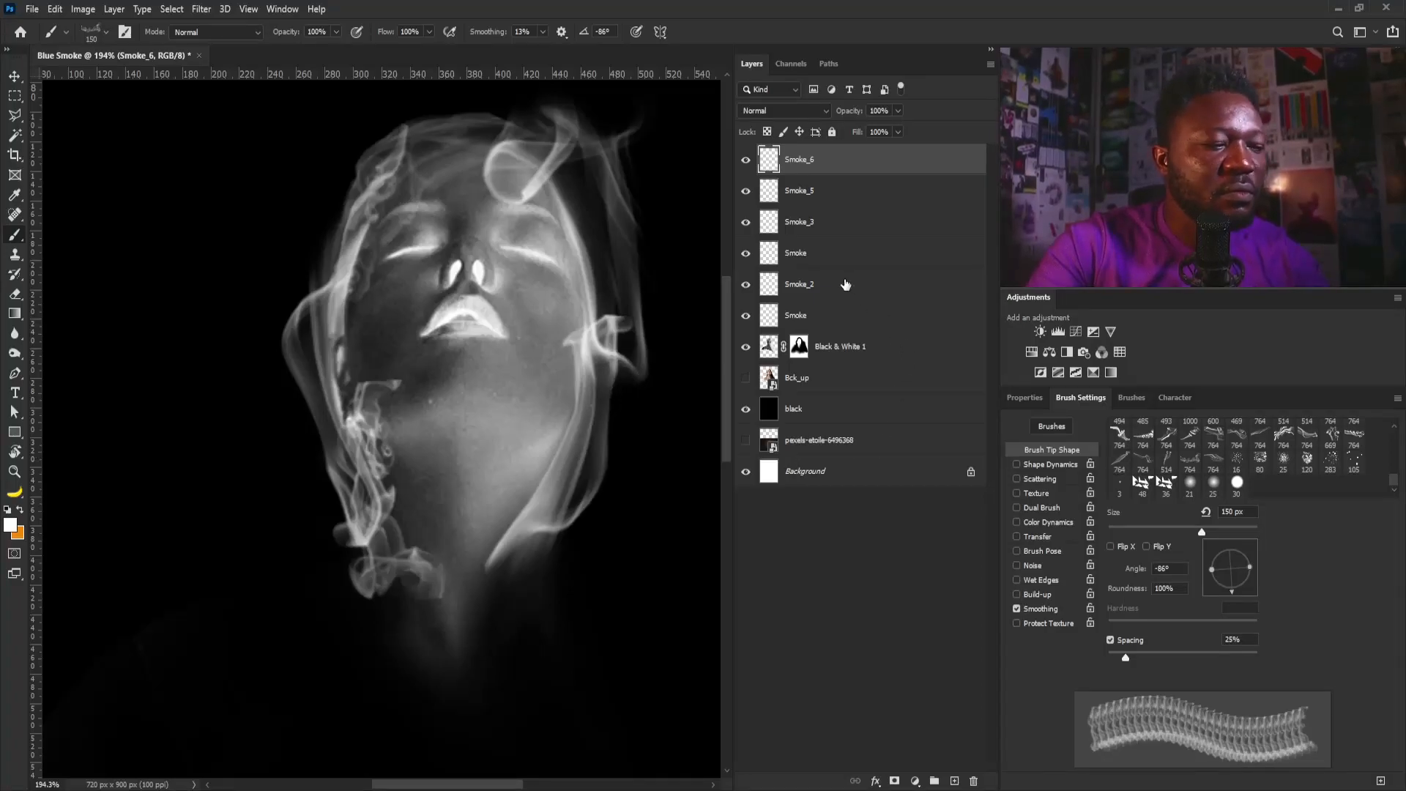
Erase the stray upper wisp of Smoke_6 across the cheek with a soft round 21 px eraser.
key(e)
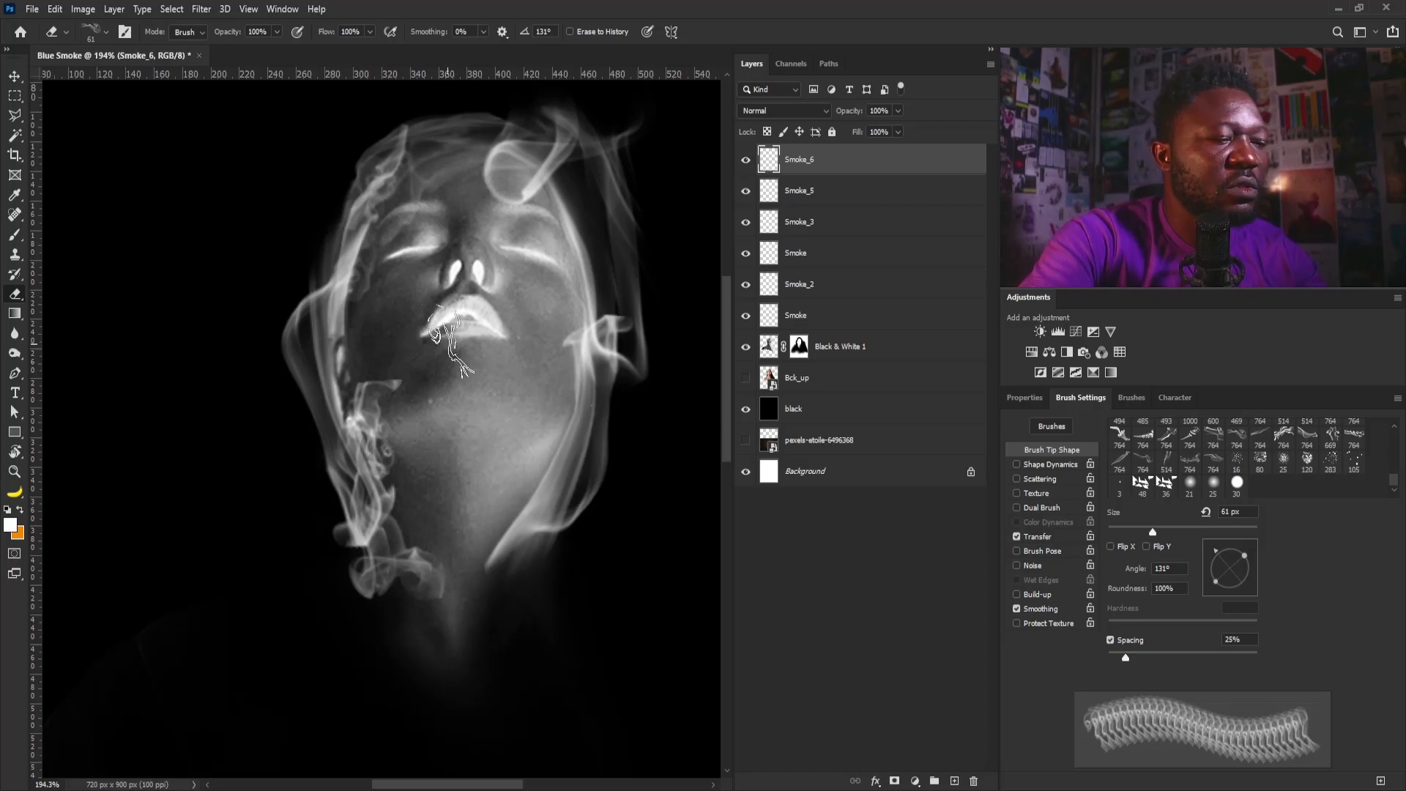
click(1189, 486)
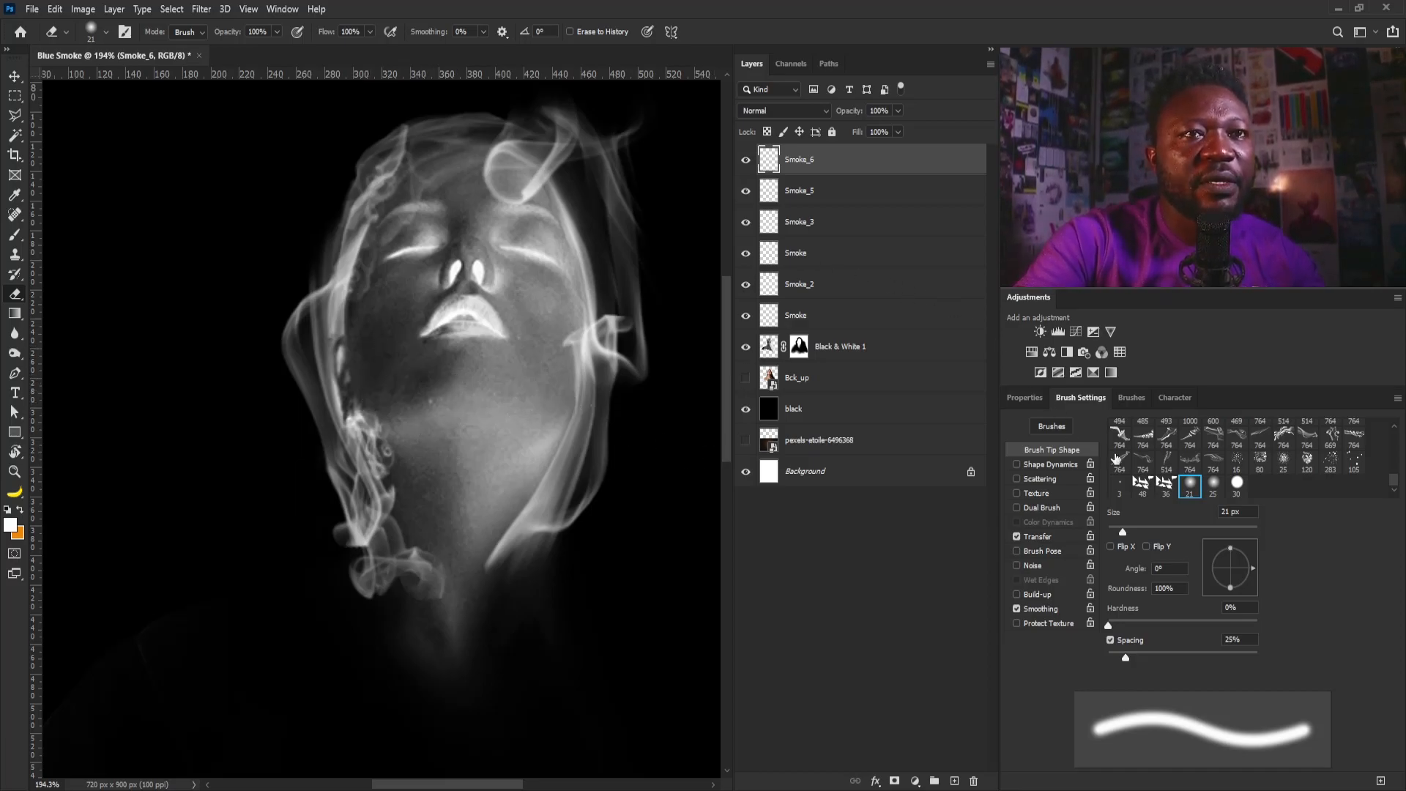
drag(589, 401, 514, 394)
drag(553, 459, 523, 435)
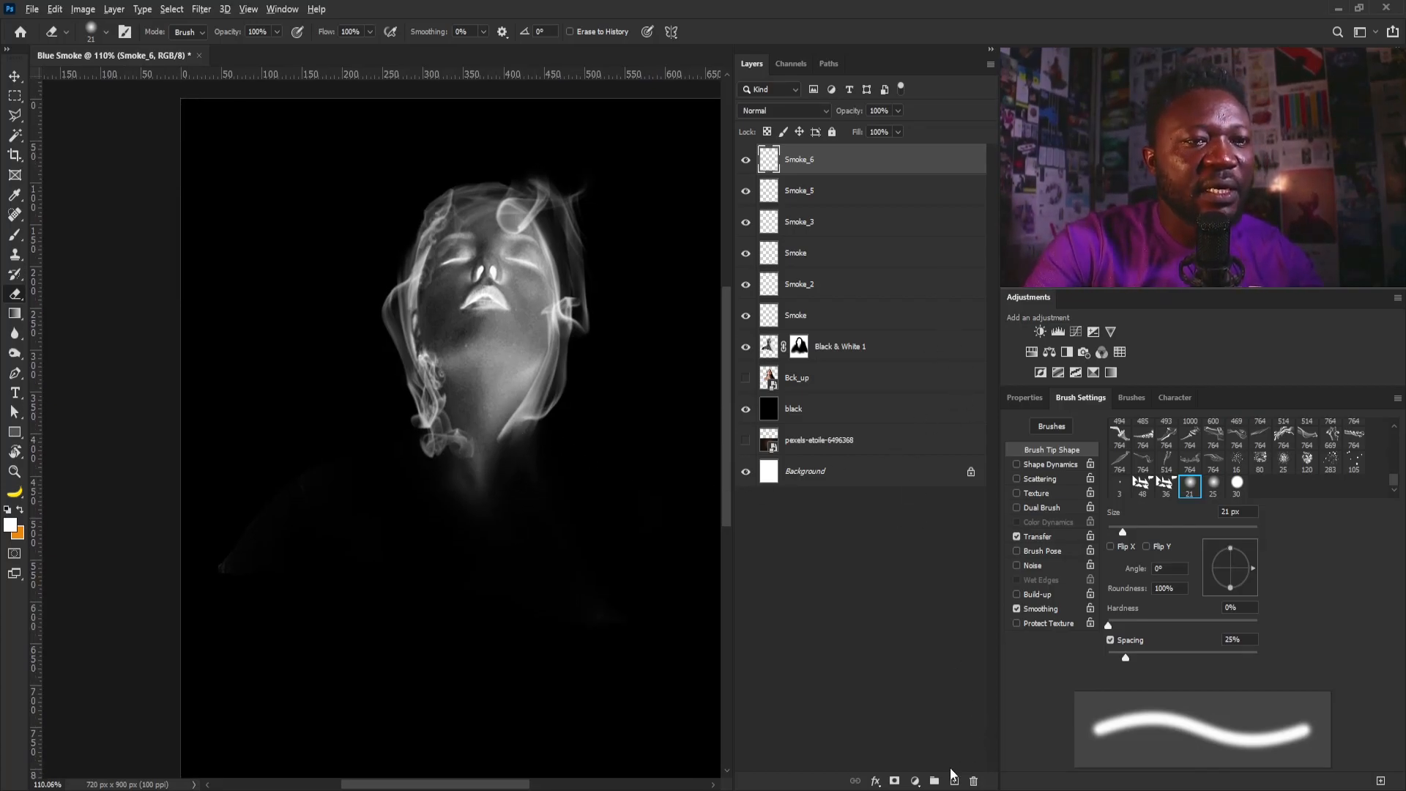
Add a new layer named Smoke_7 above Smoke_6.
alt+click(953, 781)
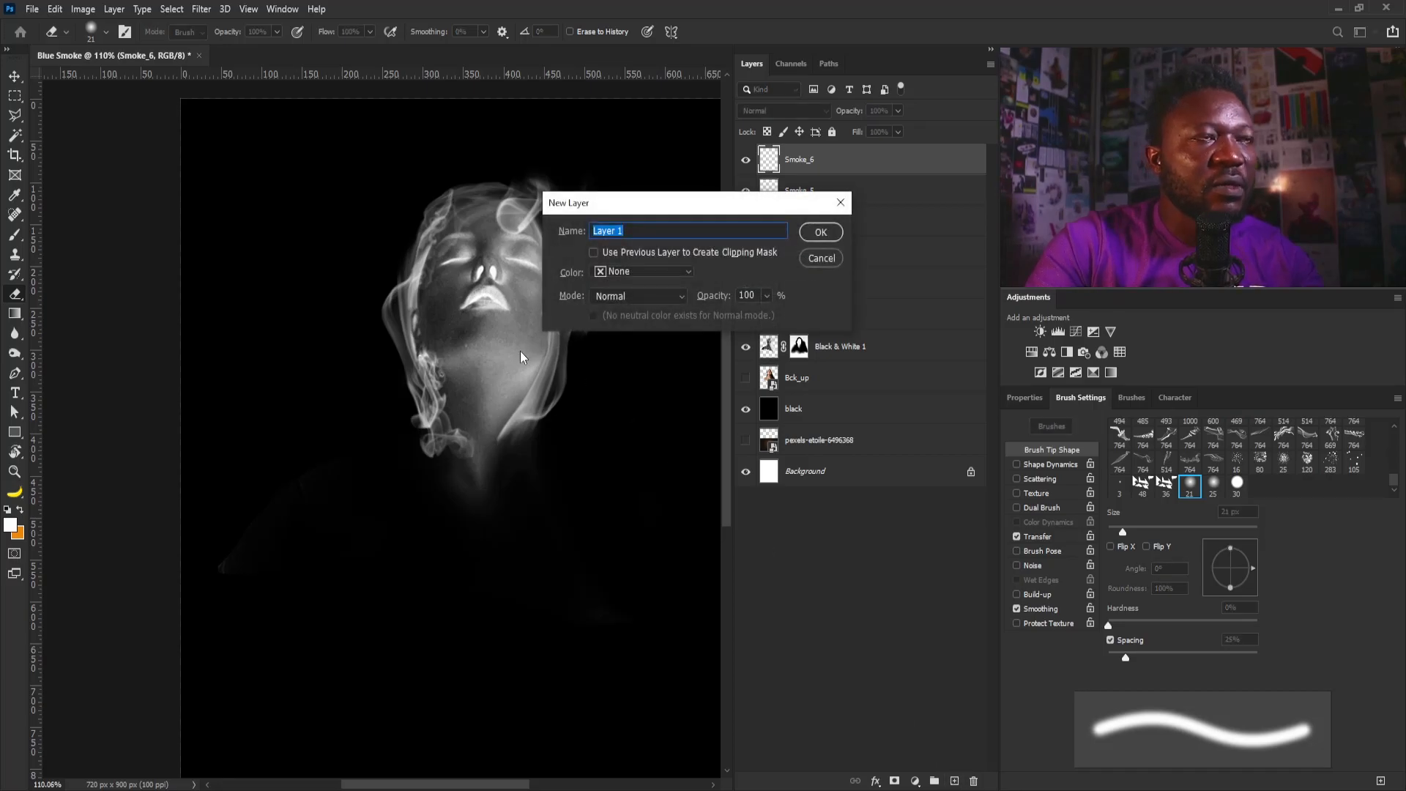
text(Smoke)
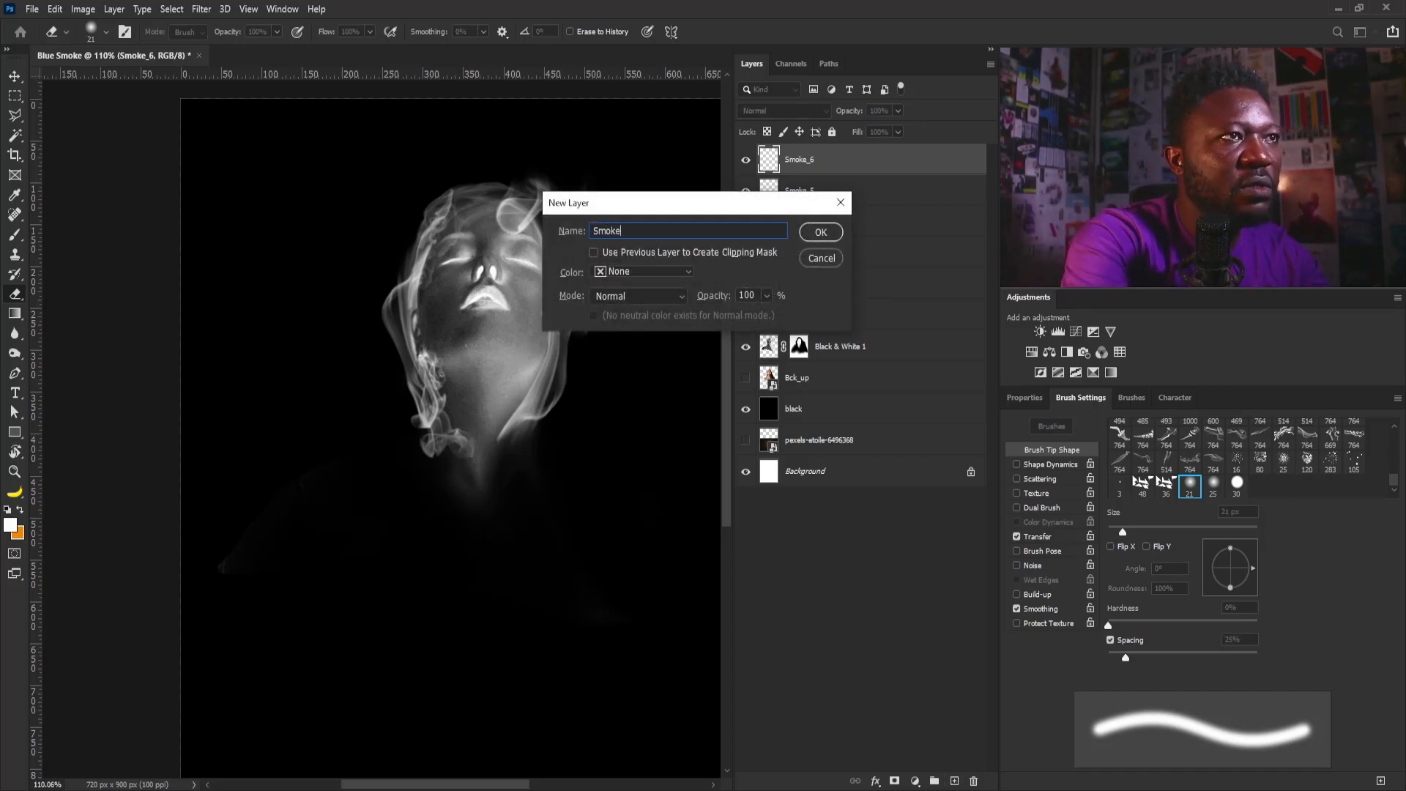
text(_)
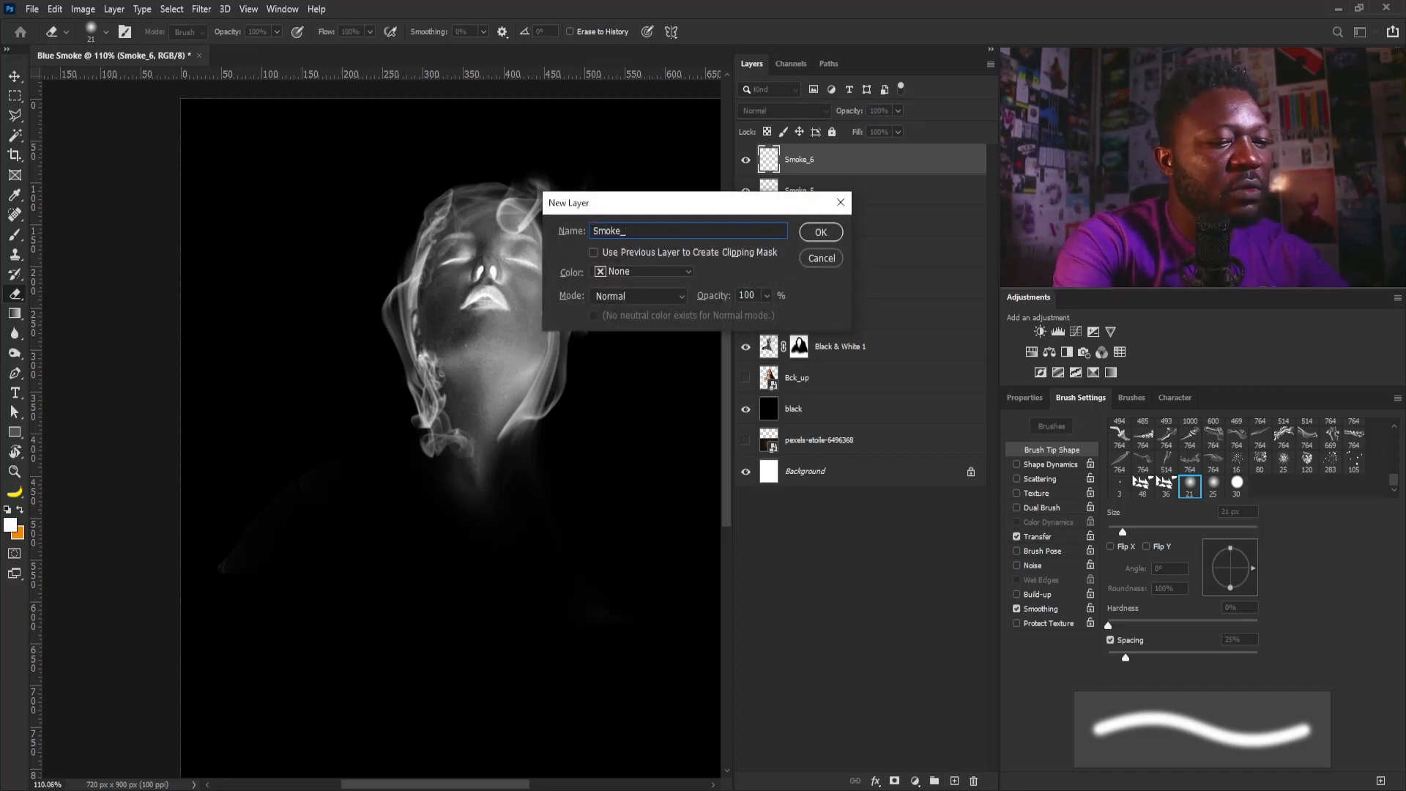
text(7)
key(Return)
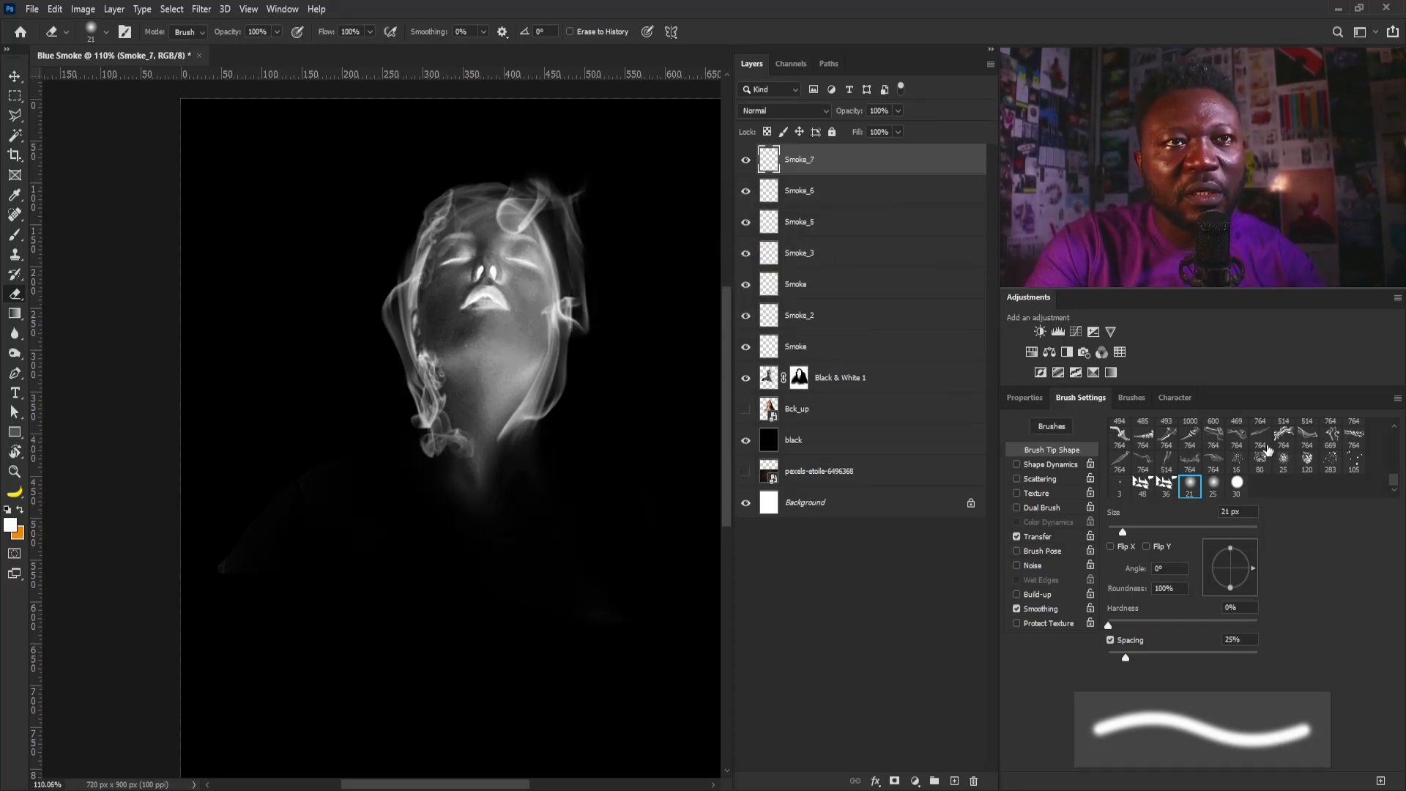
Stamp a near-vertical smoke column below the neck on Smoke_7 with a 764 px smoke tip, then erase its upper end with a soft 70 px eraser.
click(1233, 438)
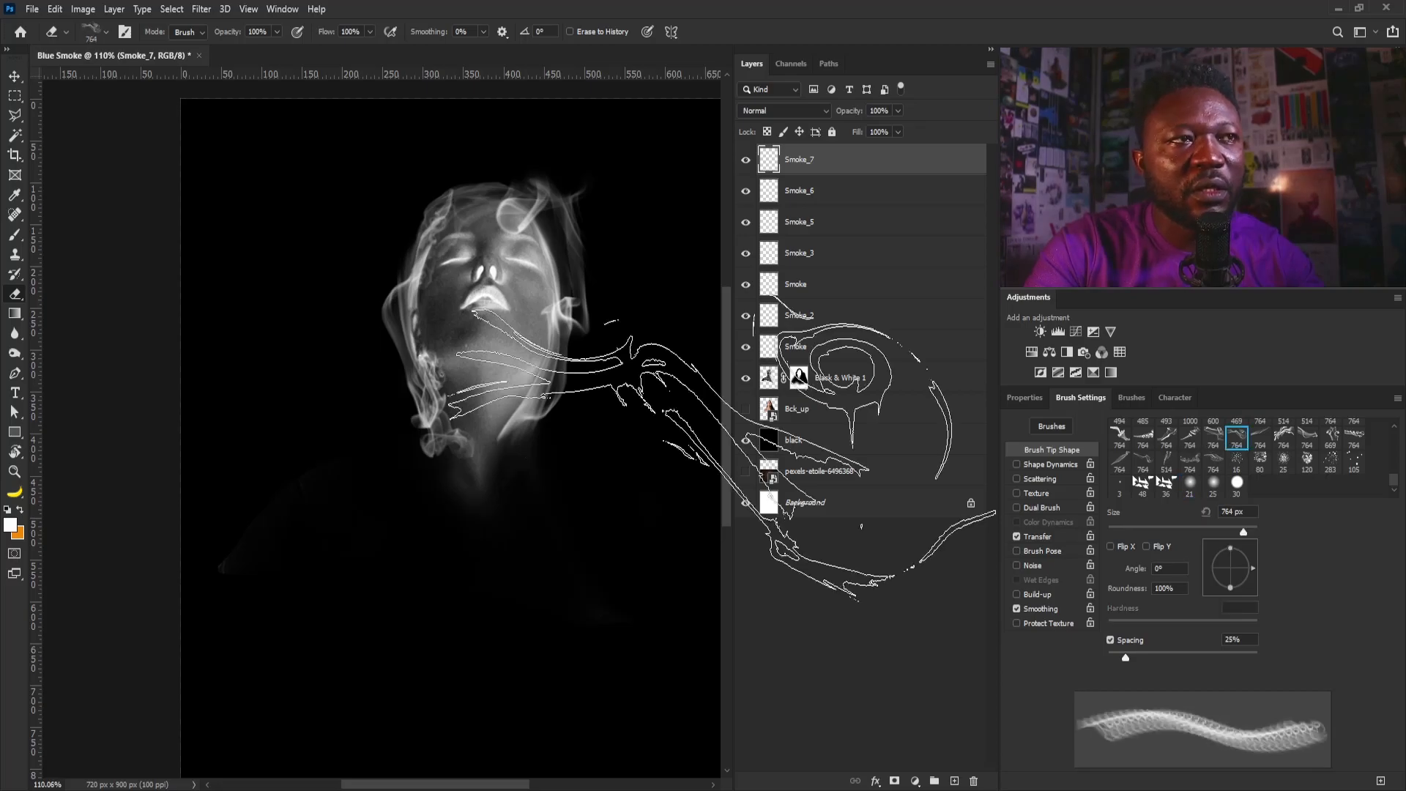
click(1240, 593)
click(1234, 590)
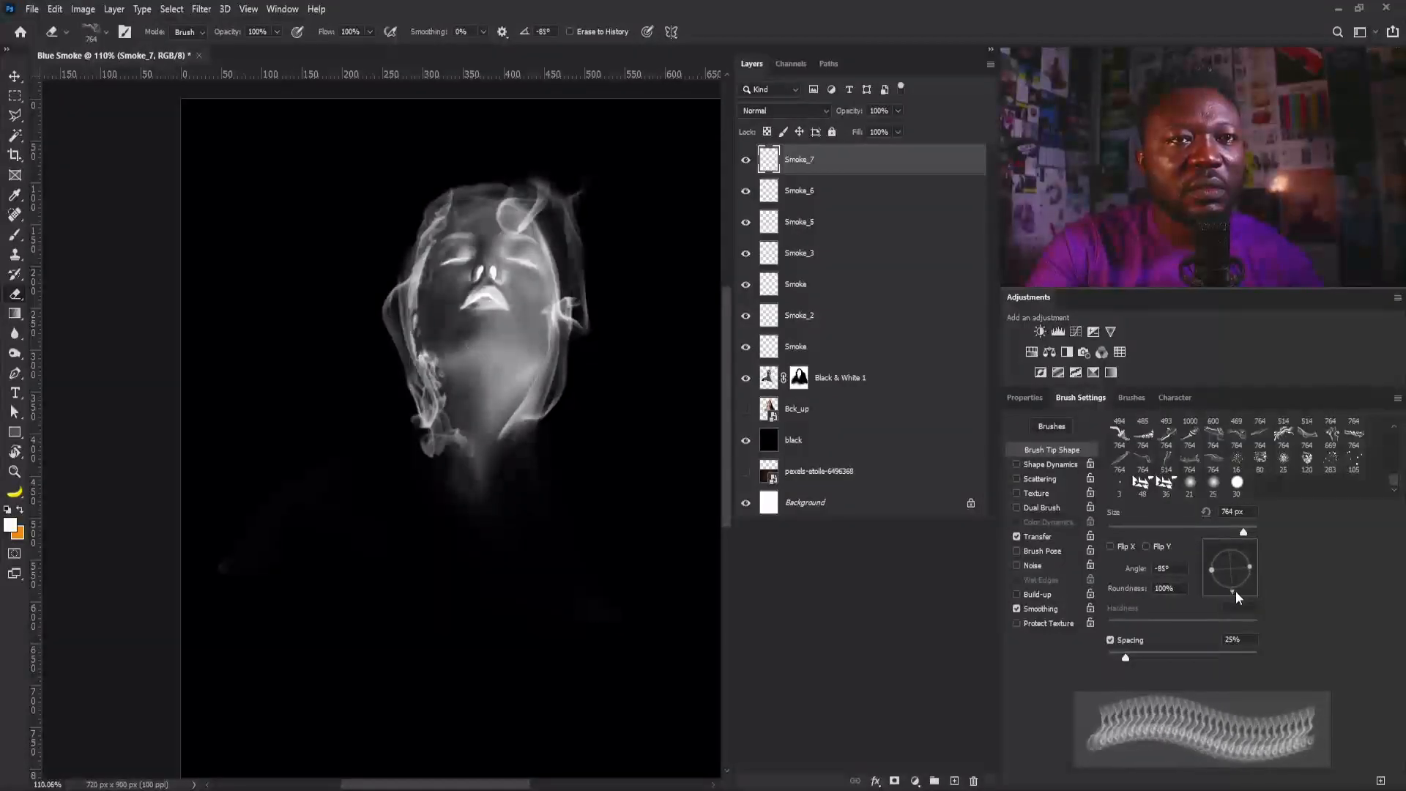
drag(1235, 591, 1240, 587)
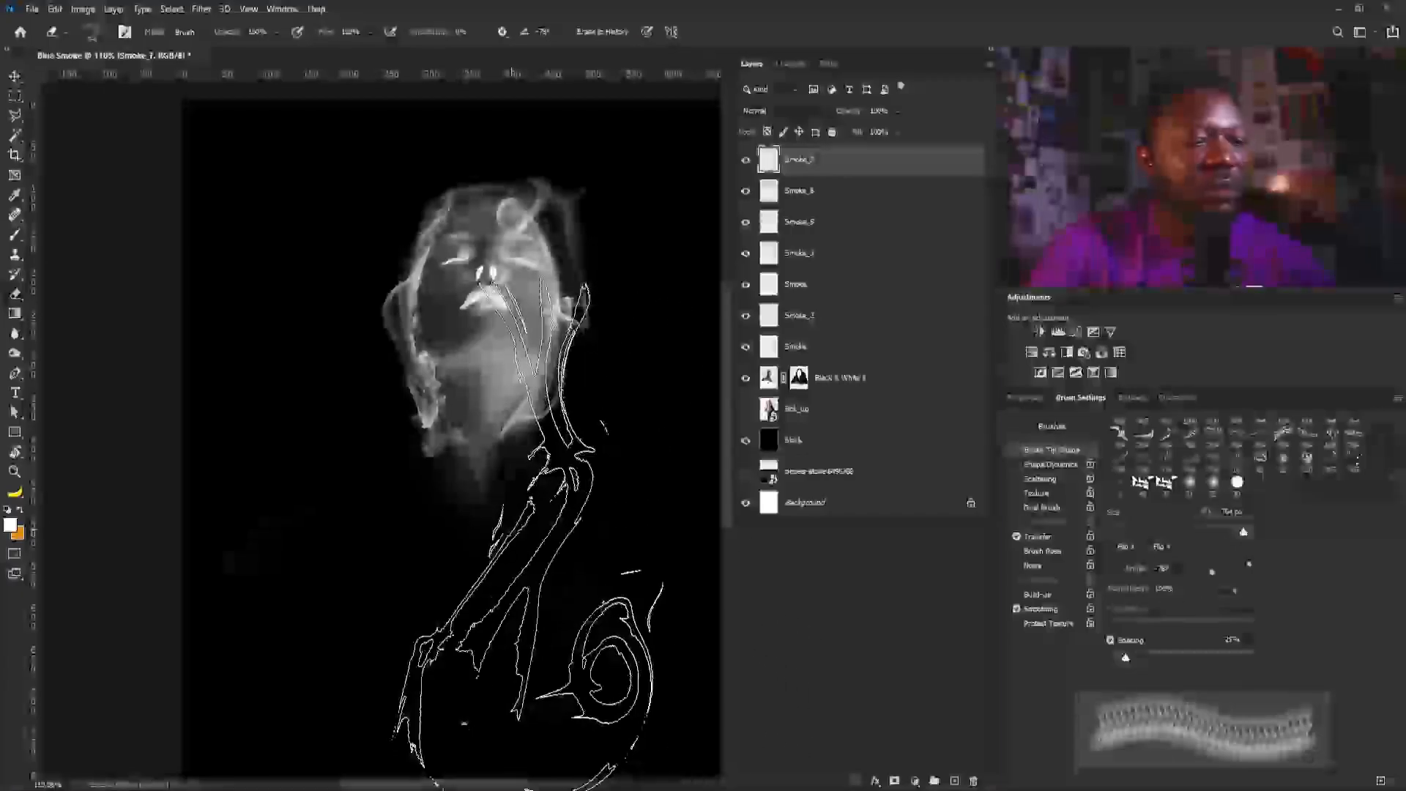
key(bracketleft)
key(bracketleft)
key(bracketleft)
mouse_move(499, 502)
mouse_down()
mouse_move(460, 500)
mouse_move(476, 501)
mouse_up()
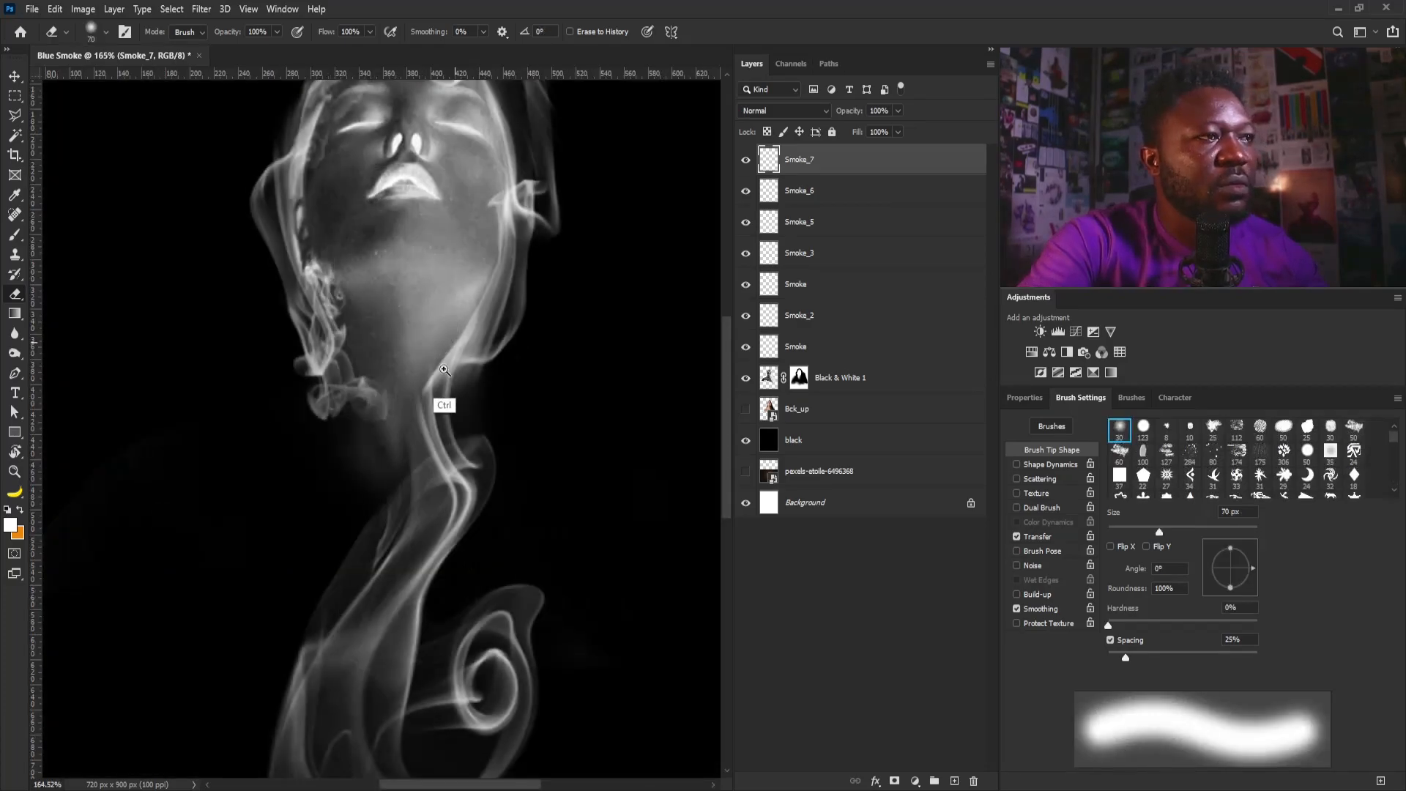
Start warping the Smoke_7 column and split its warp grid crosswise where the smoke meets the neck.
drag(443, 366, 419, 401)
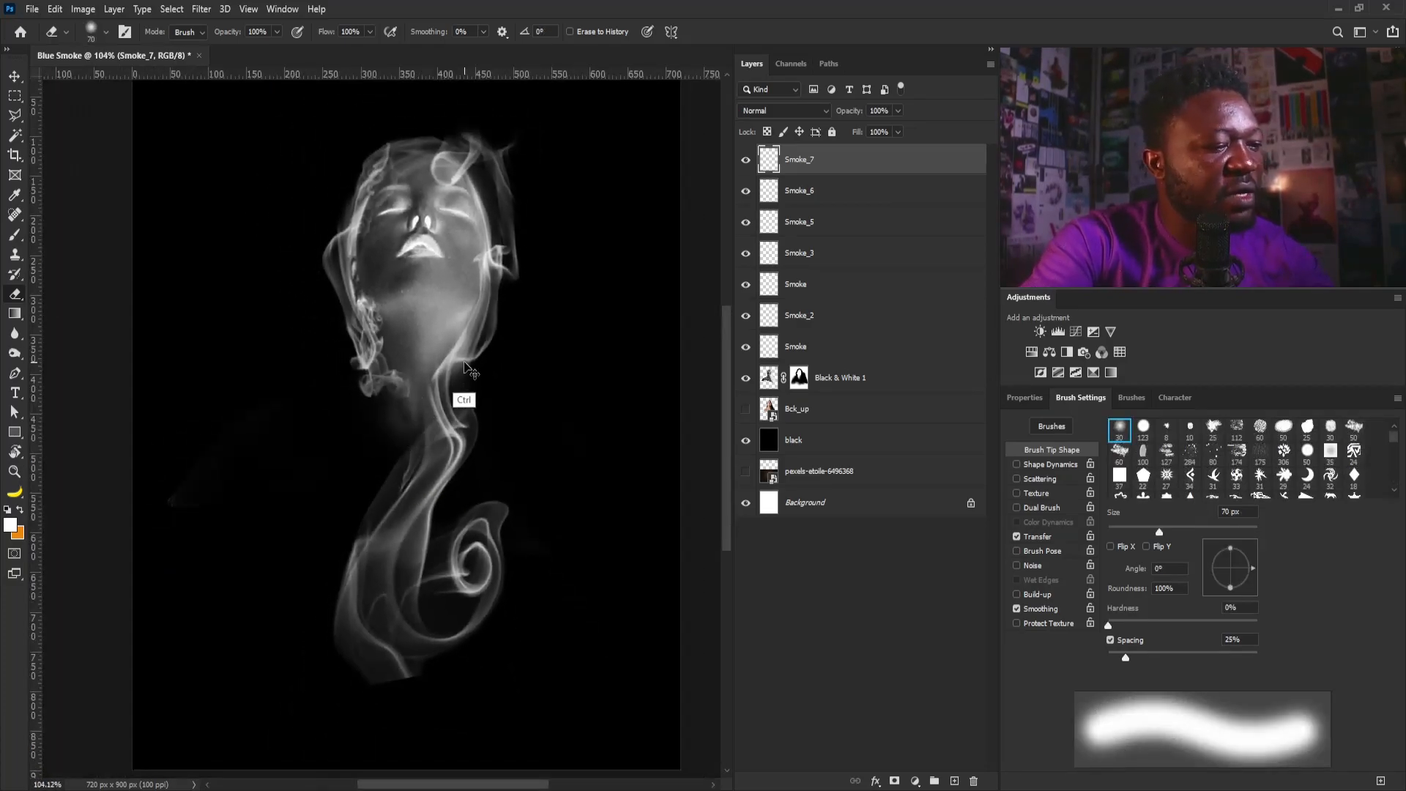
key(ctrl+t)
right_click(455, 403)
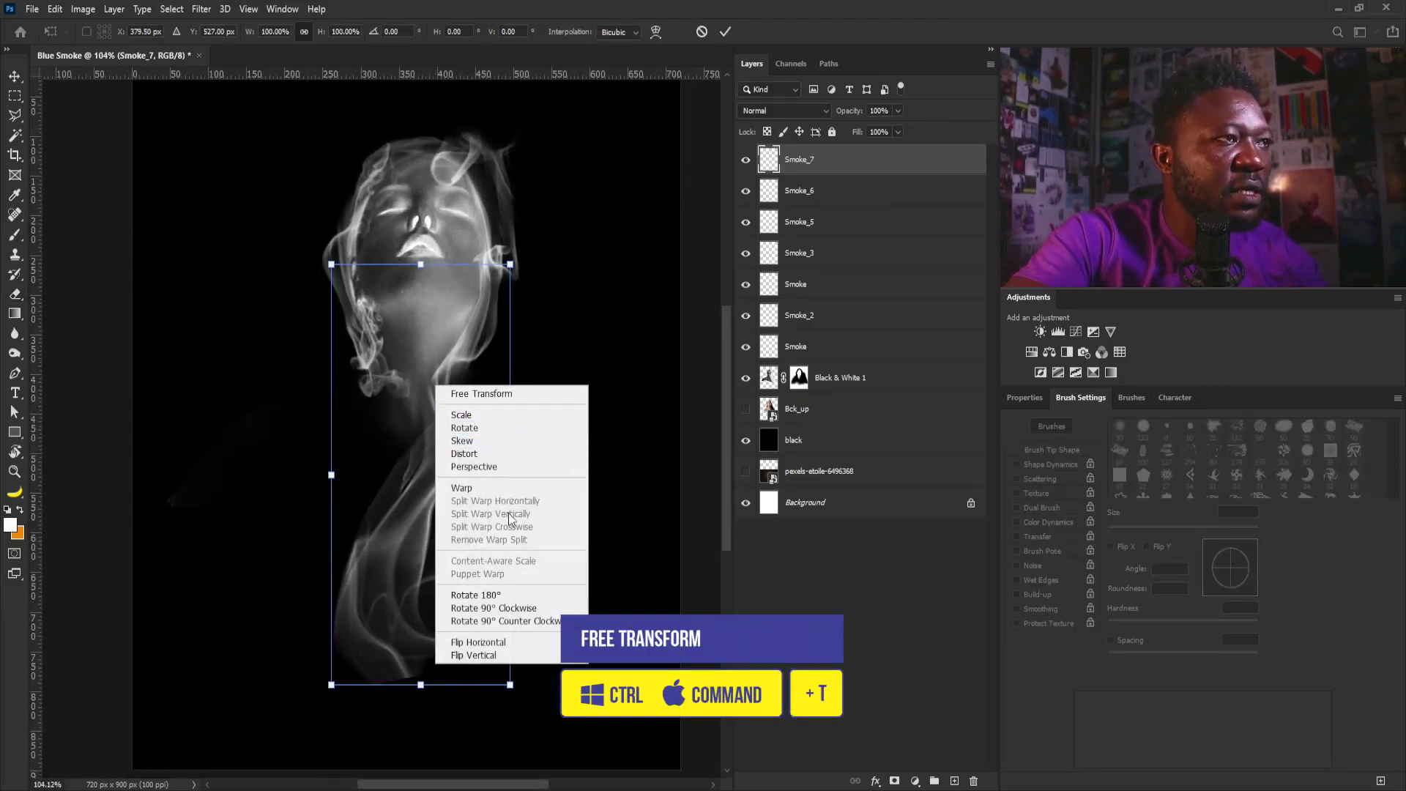
click(469, 487)
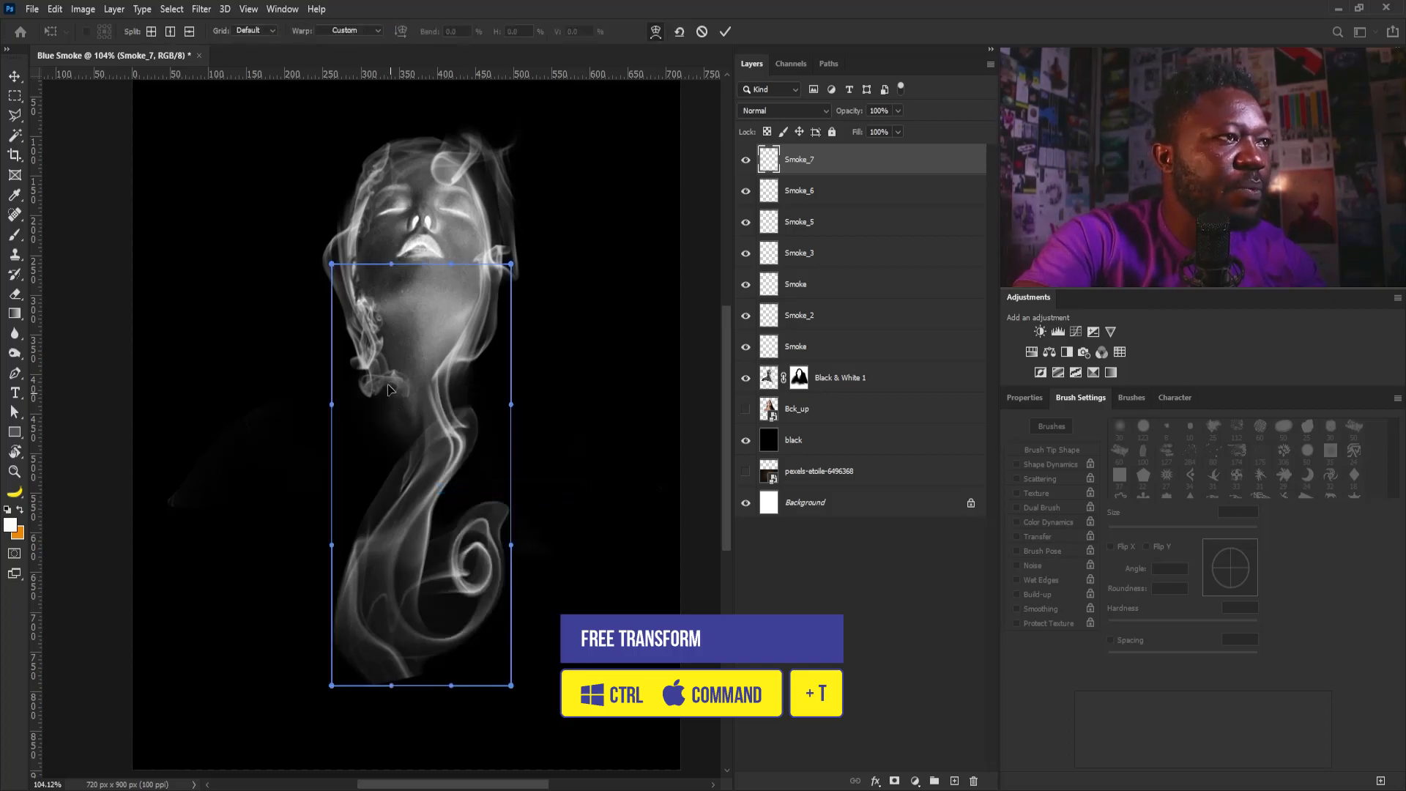
click(152, 32)
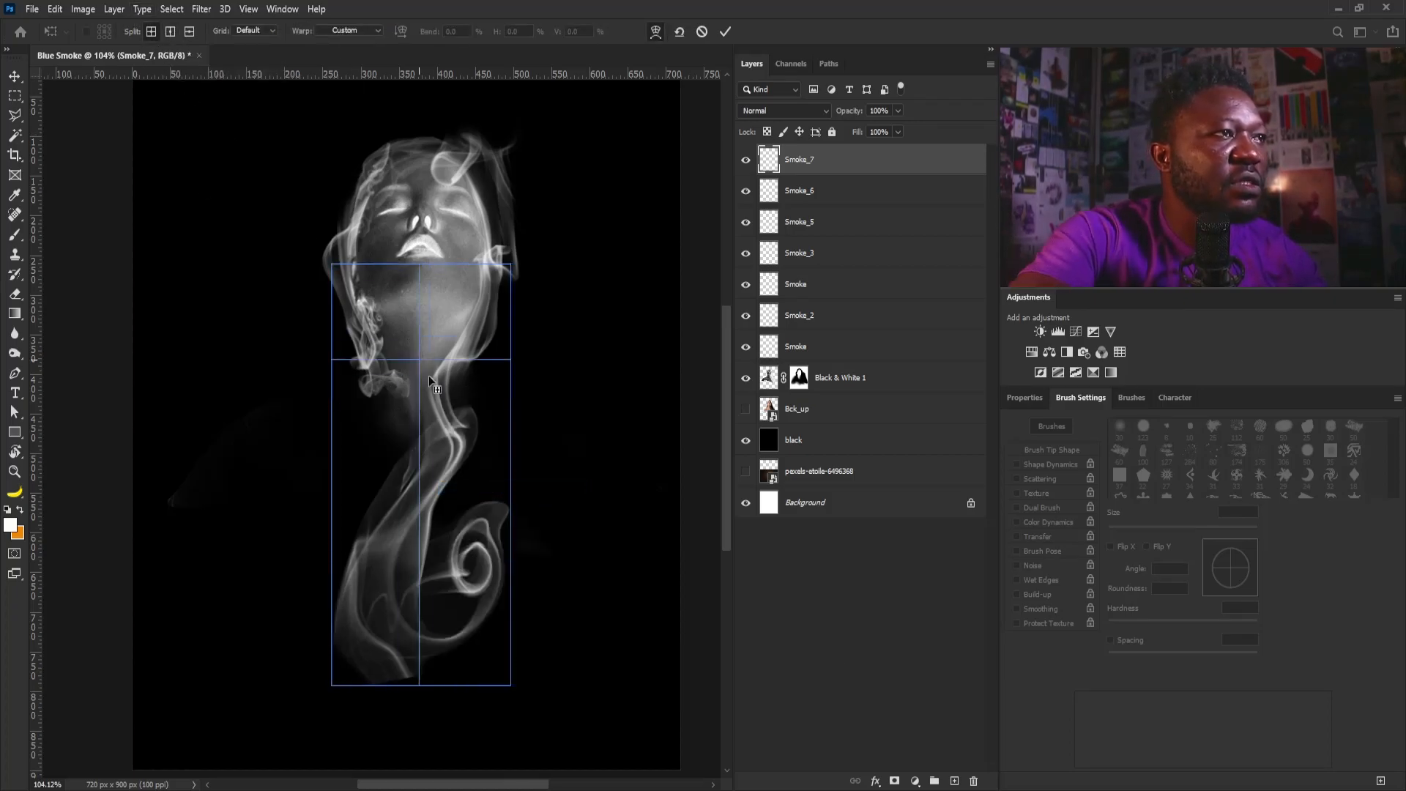
click(437, 386)
Bend the Smoke_7 column at the neck so its upper end flows into the jawline smoke, and apply the warp.
scroll(437, 385, up, 5)
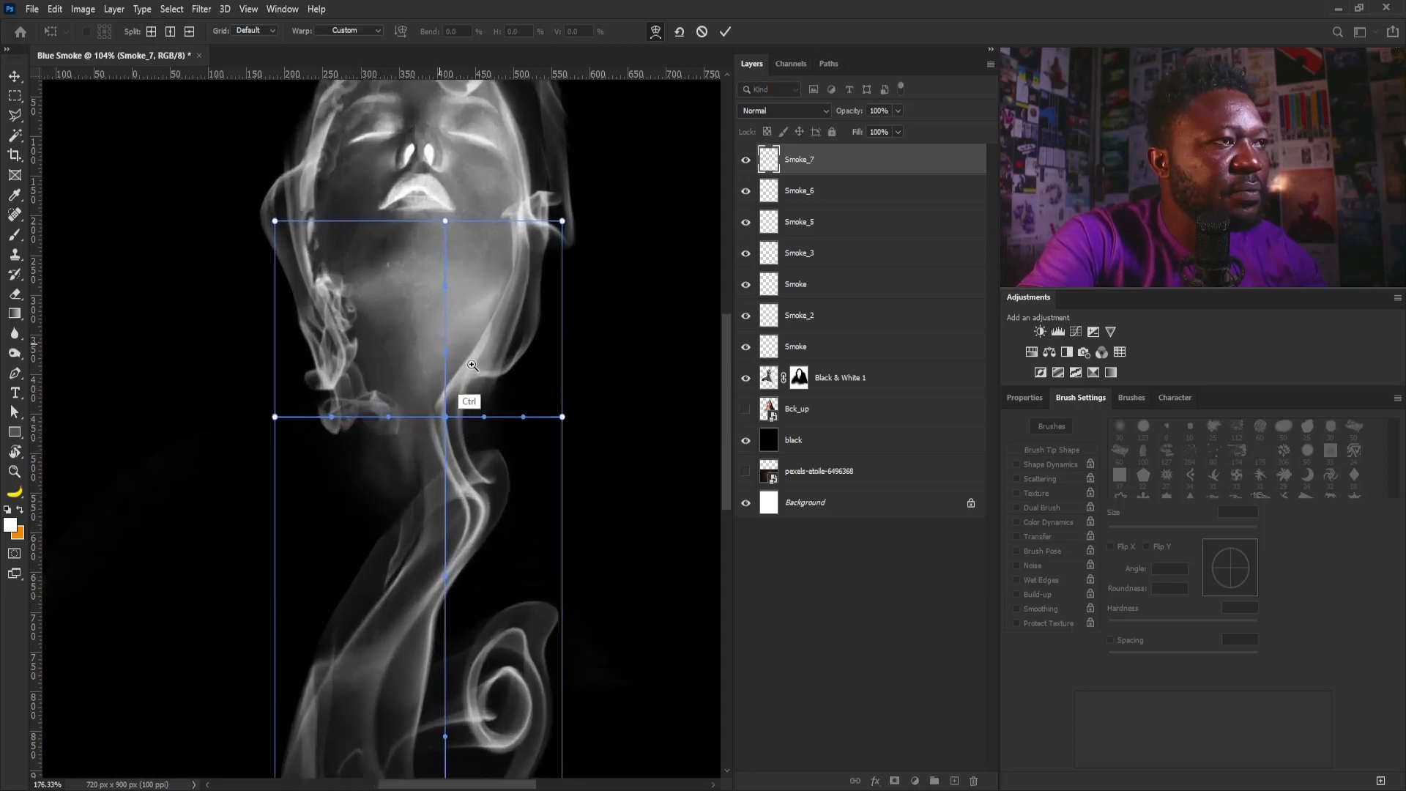
drag(460, 360, 469, 360)
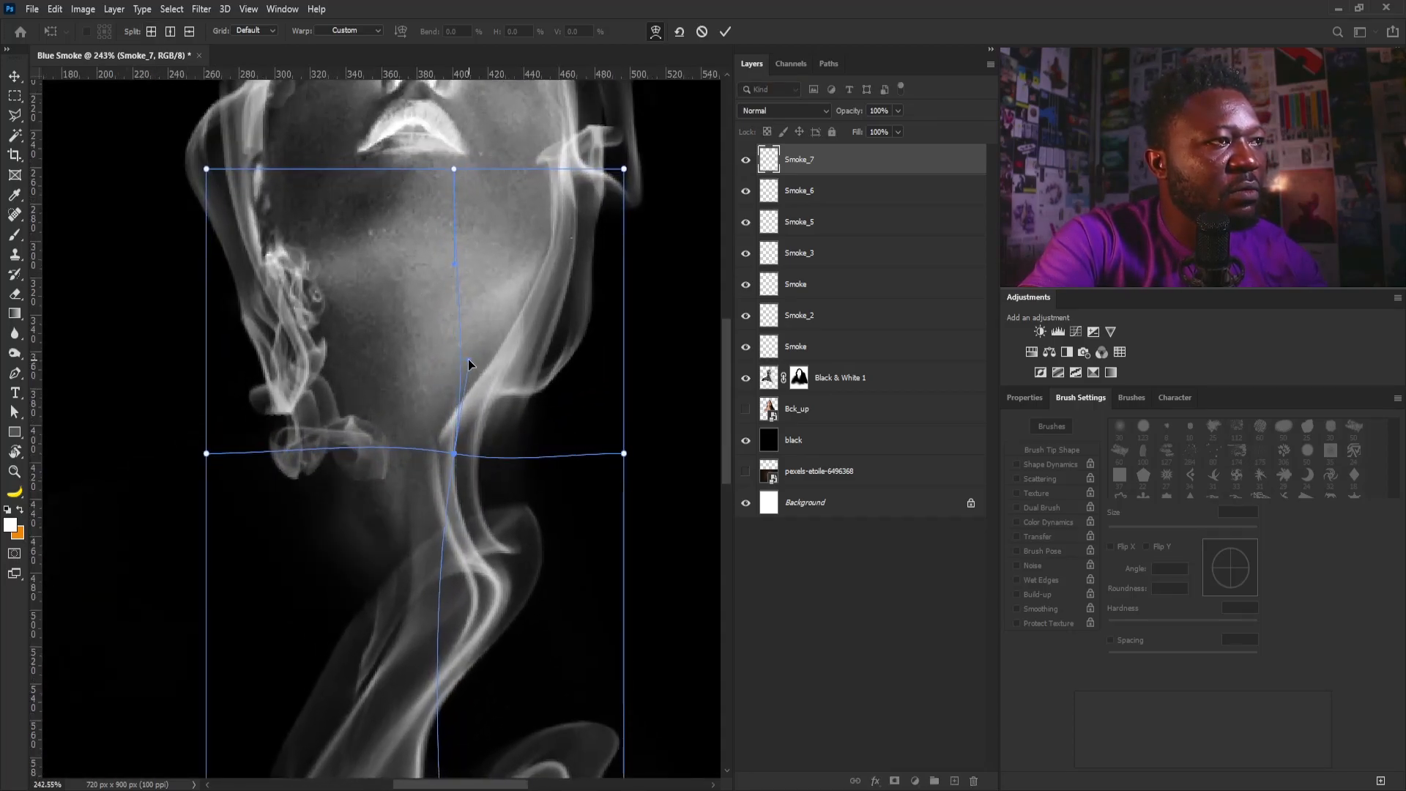
drag(452, 452, 452, 450)
drag(467, 358, 485, 371)
drag(441, 436, 438, 431)
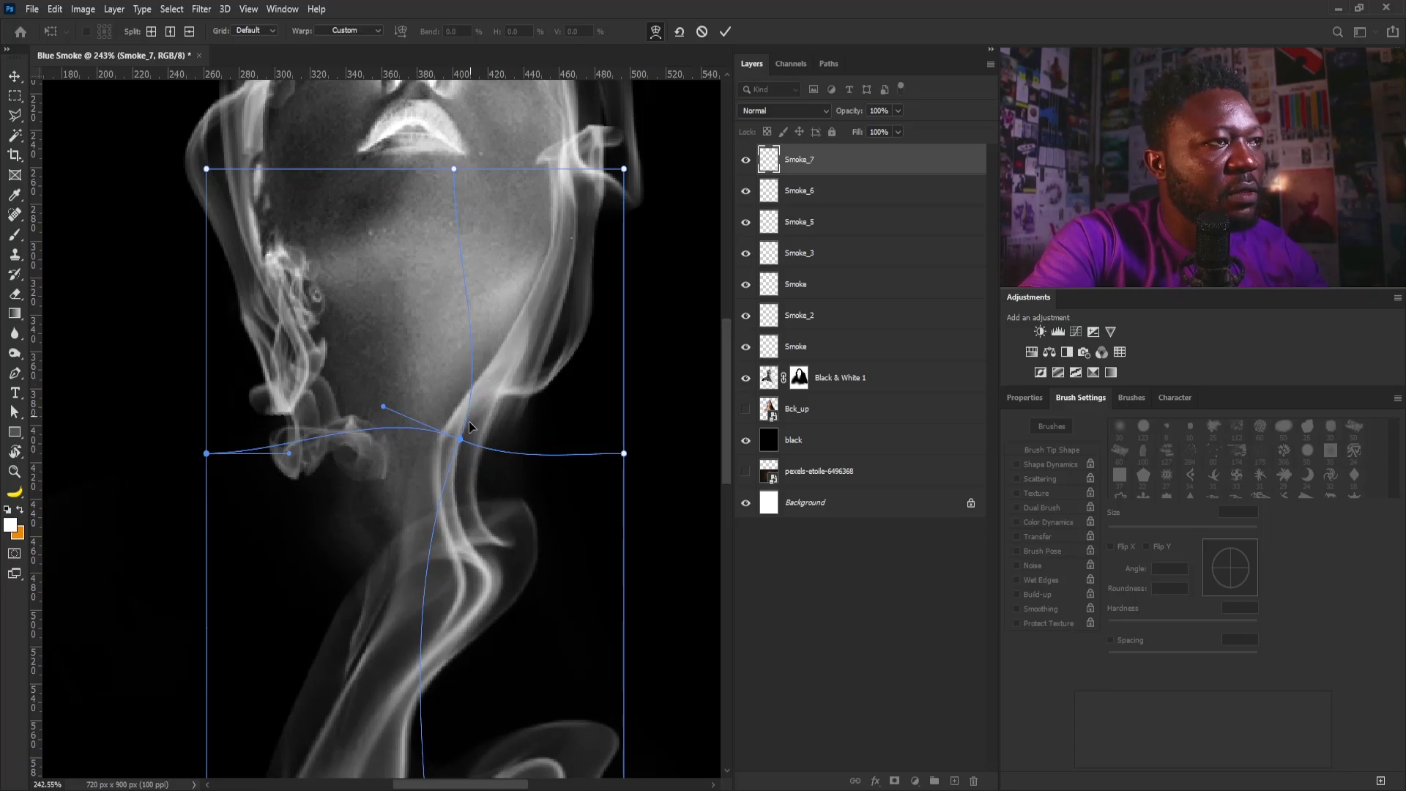
drag(494, 359, 489, 388)
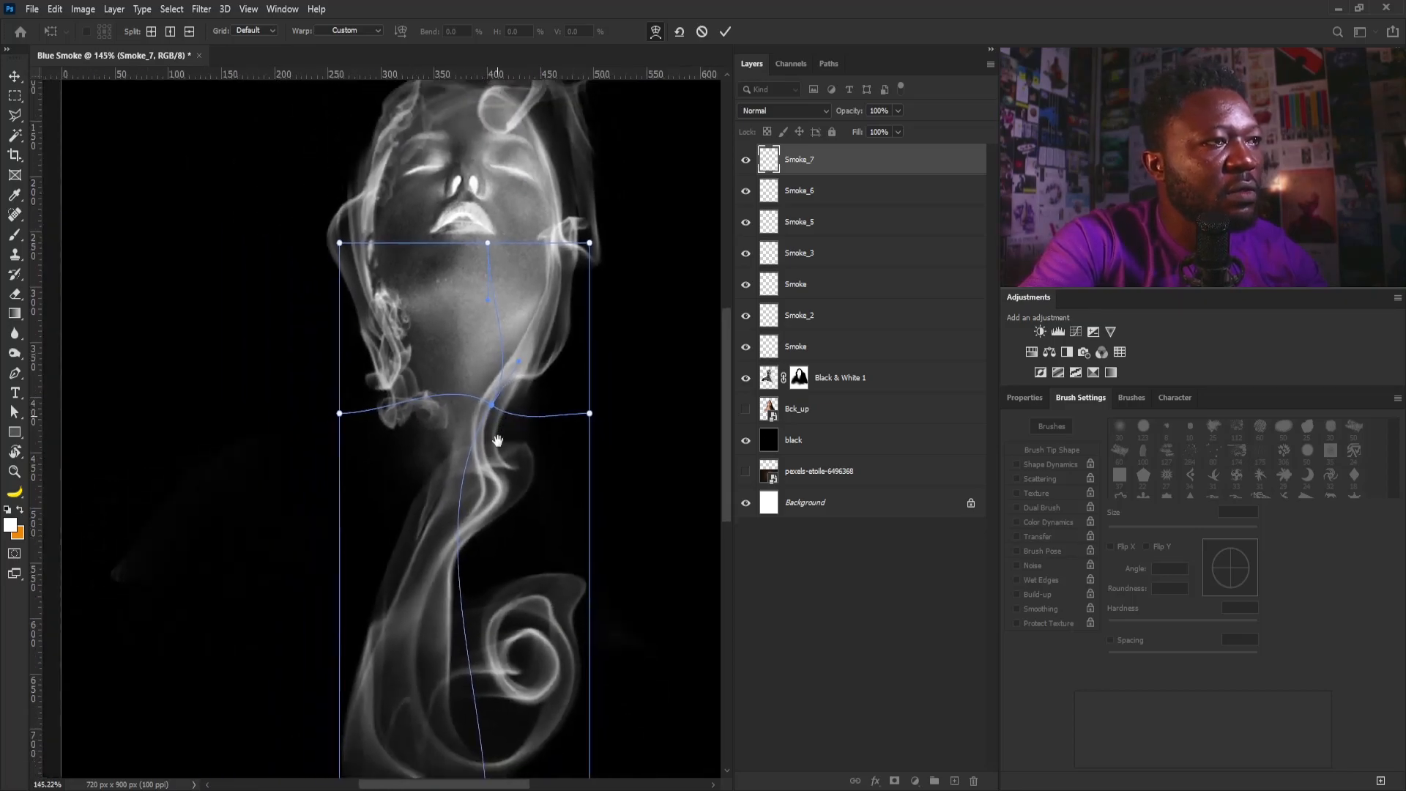
drag(497, 468, 511, 265)
drag(523, 314, 390, 298)
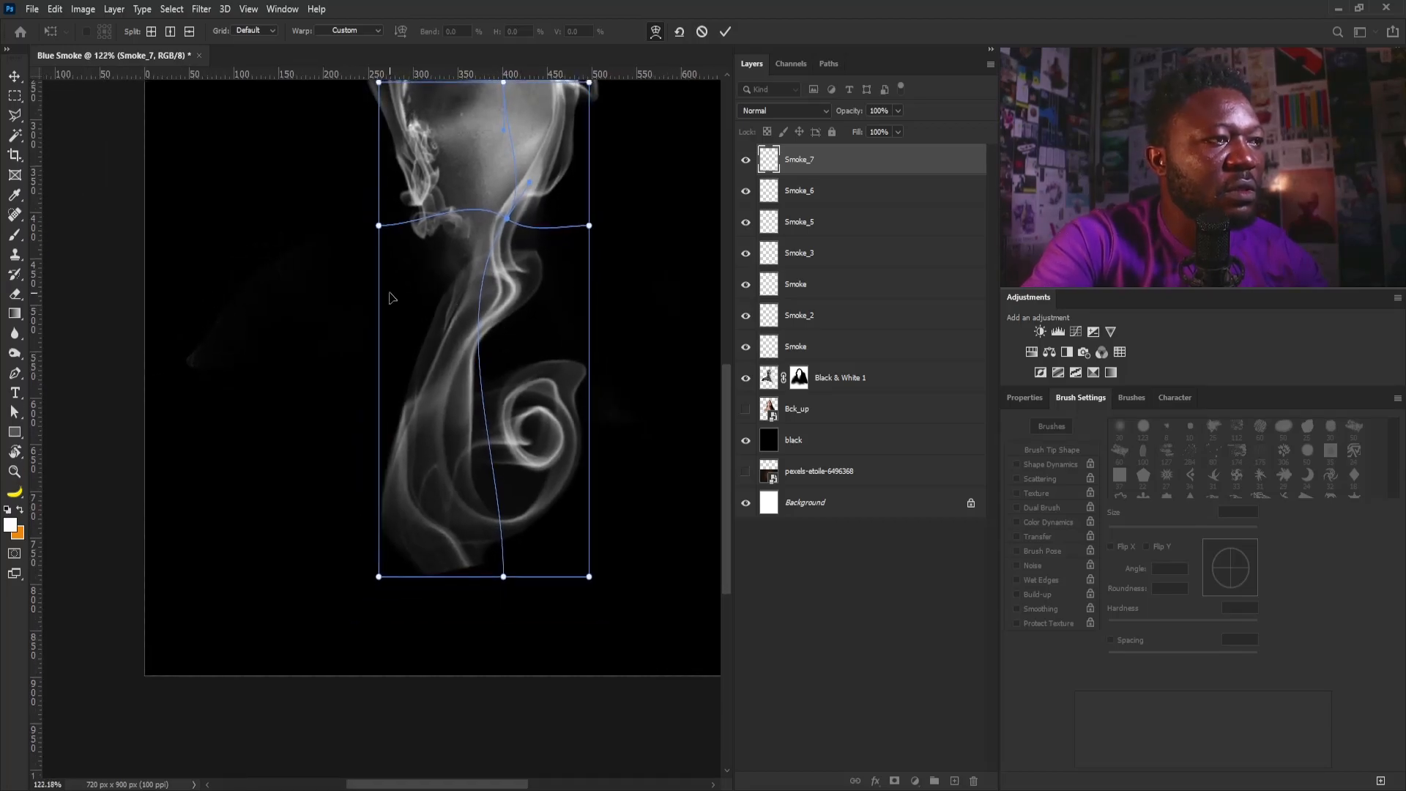
key(Return)
key(e)
drag(569, 350, 551, 373)
drag(540, 422, 526, 423)
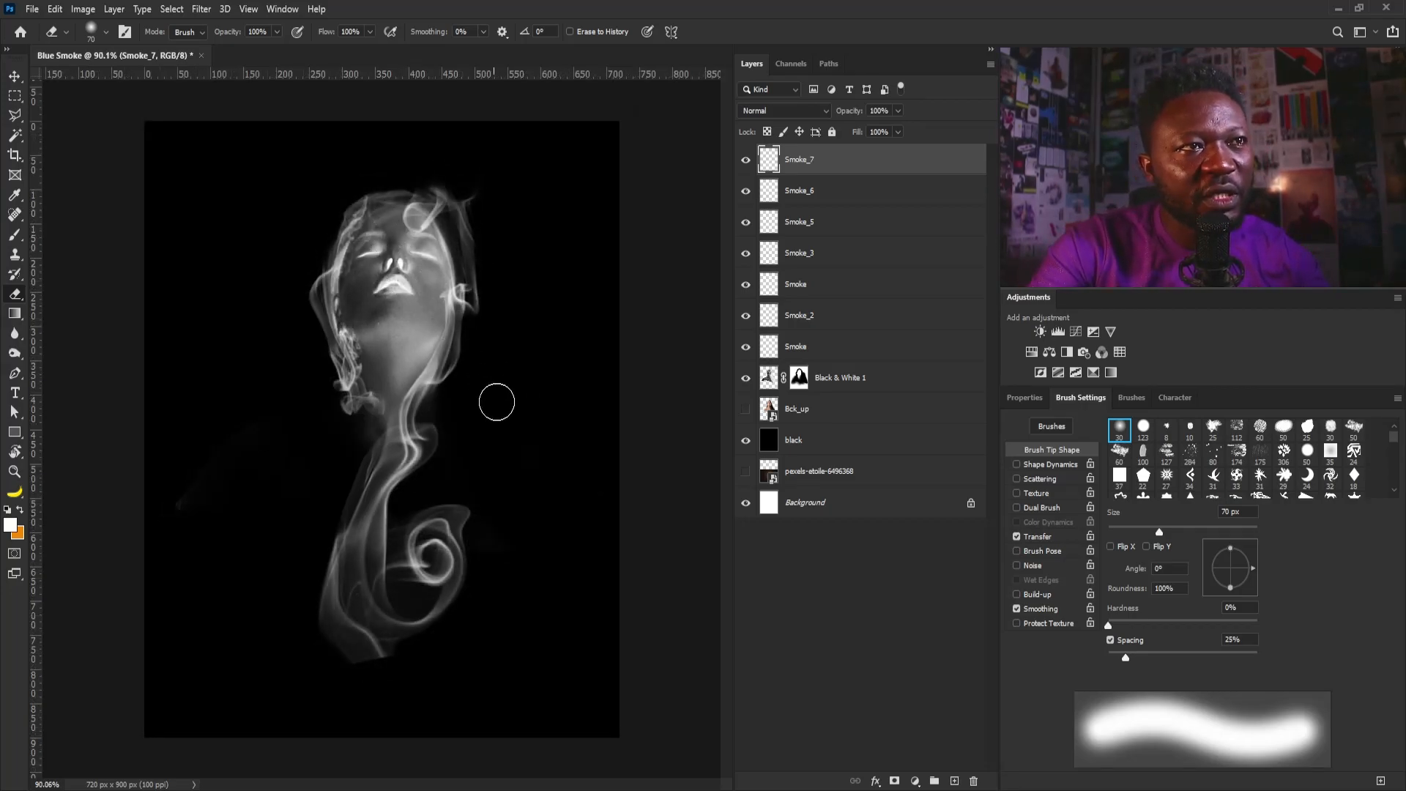
drag(365, 212, 419, 213)
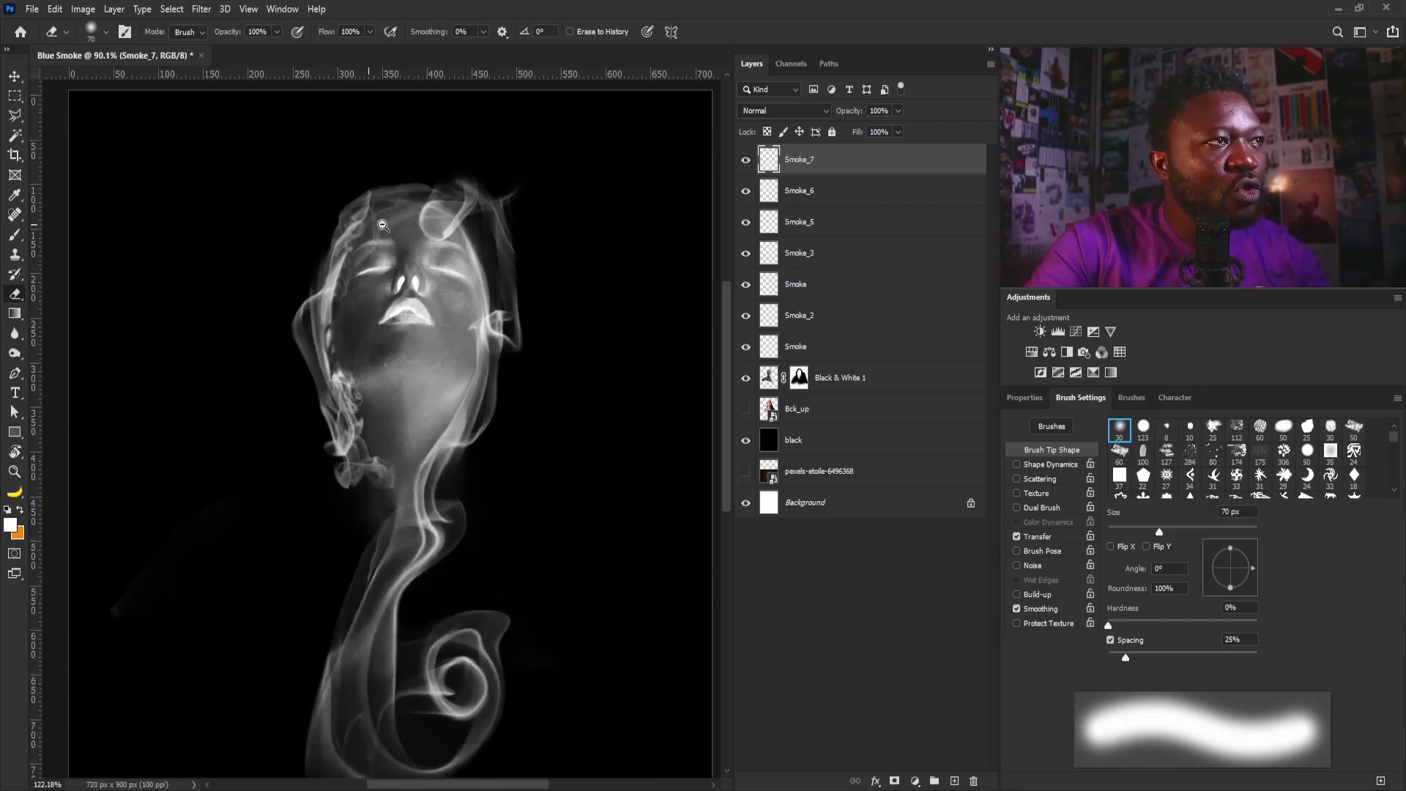
Rename the Black & White 1 layer as Lady.
click(773, 380)
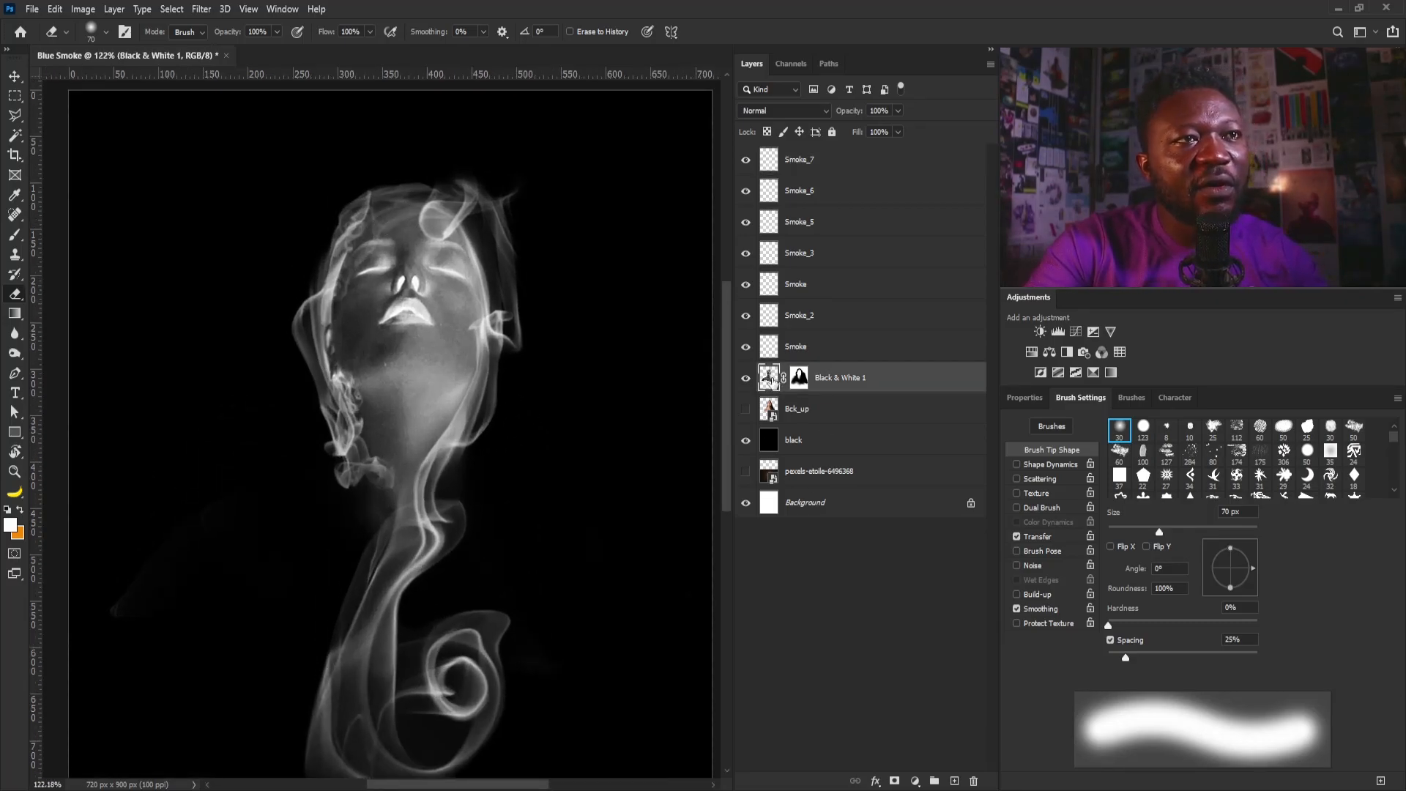
double_click(839, 377)
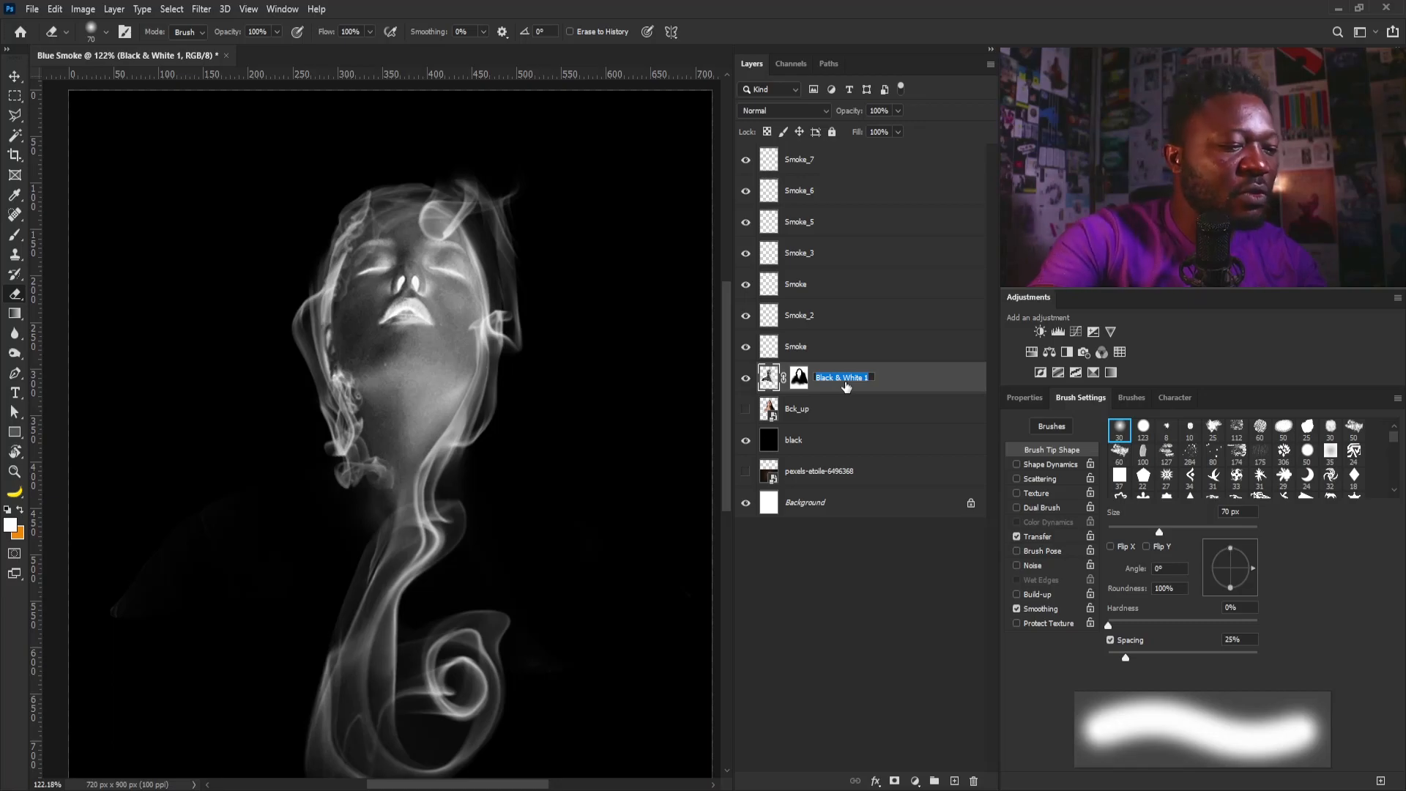
key(BackSpace)
text(Lady)
key(Return)
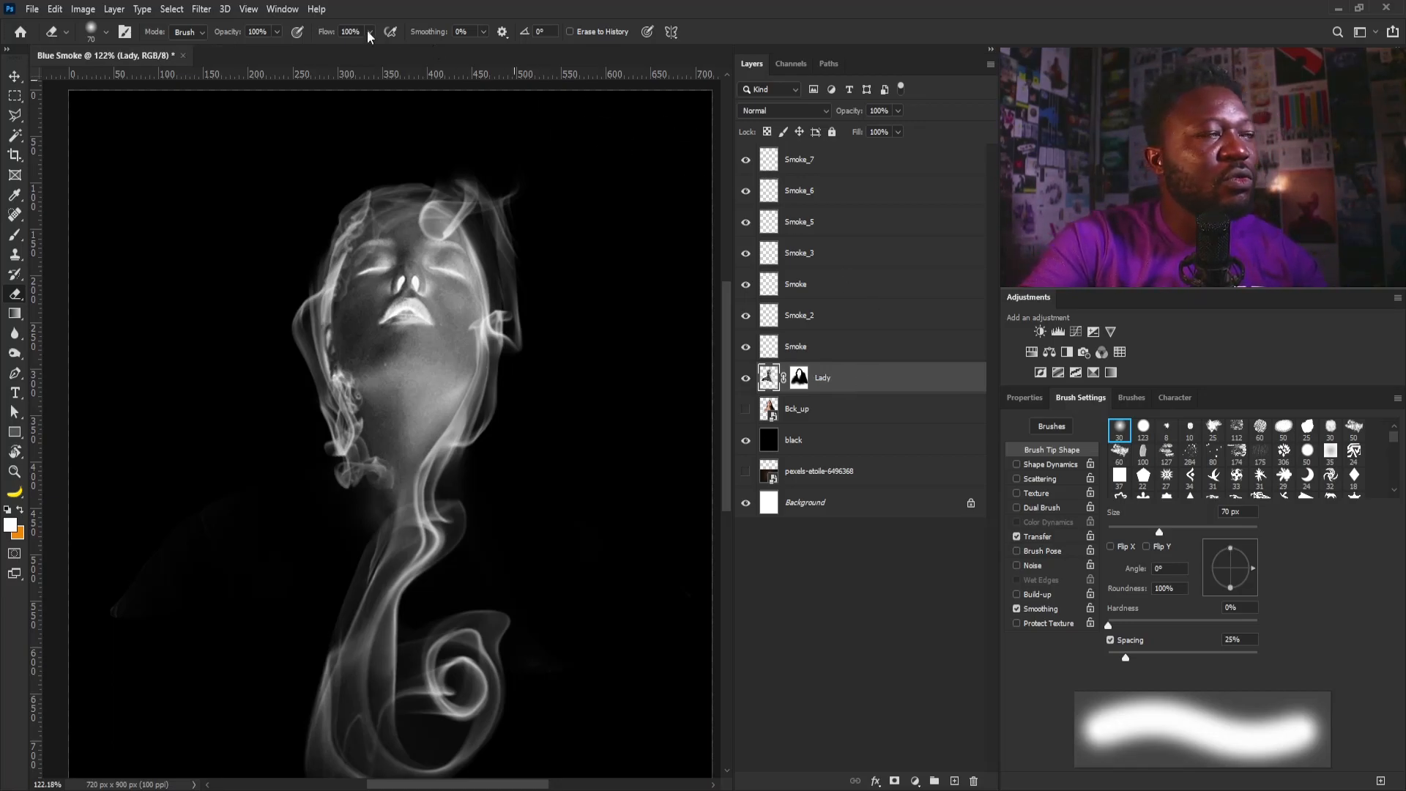
Start the Camera Raw Filter on the Lady layer and set Texture to -100 and Clarity to -21.
click(199, 9)
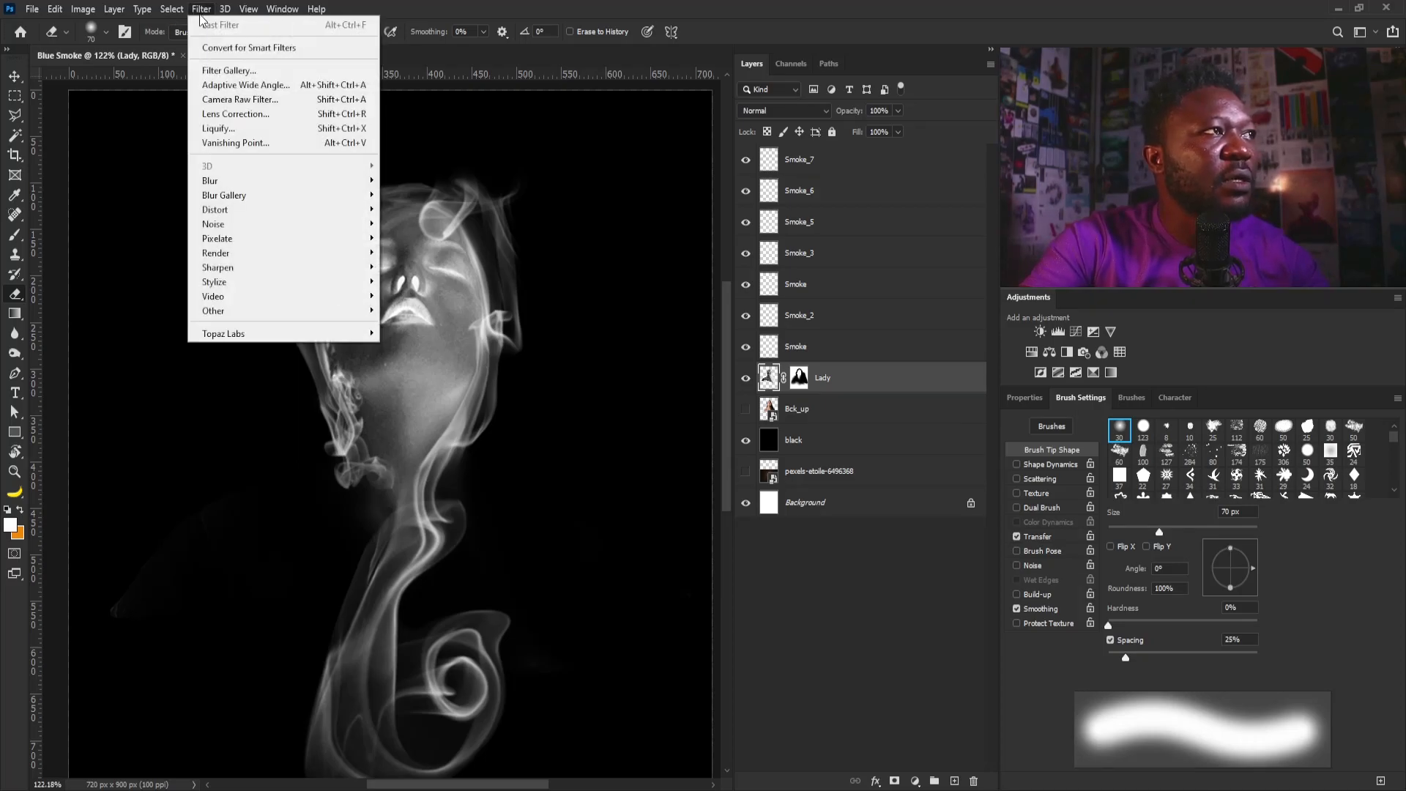
click(256, 101)
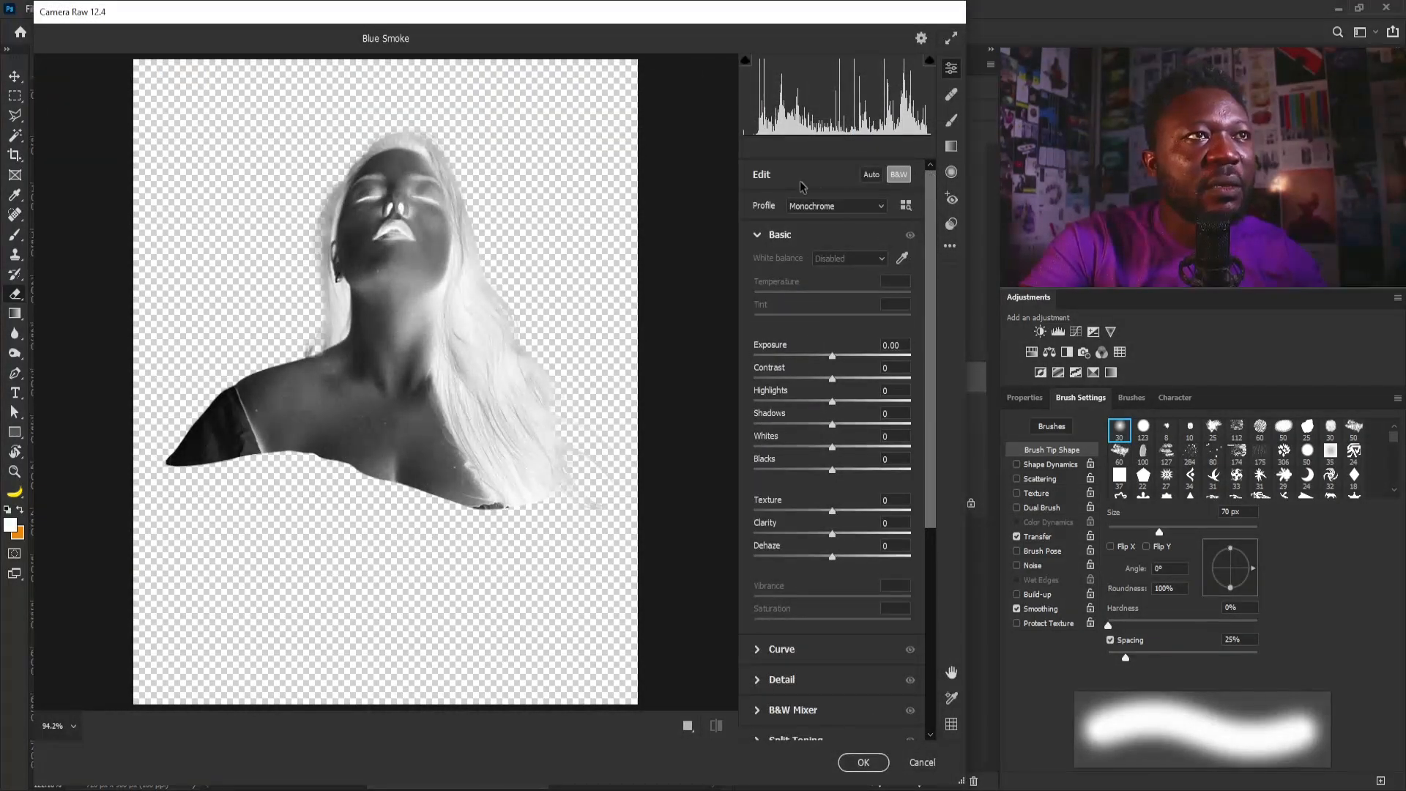
click(757, 237)
click(757, 236)
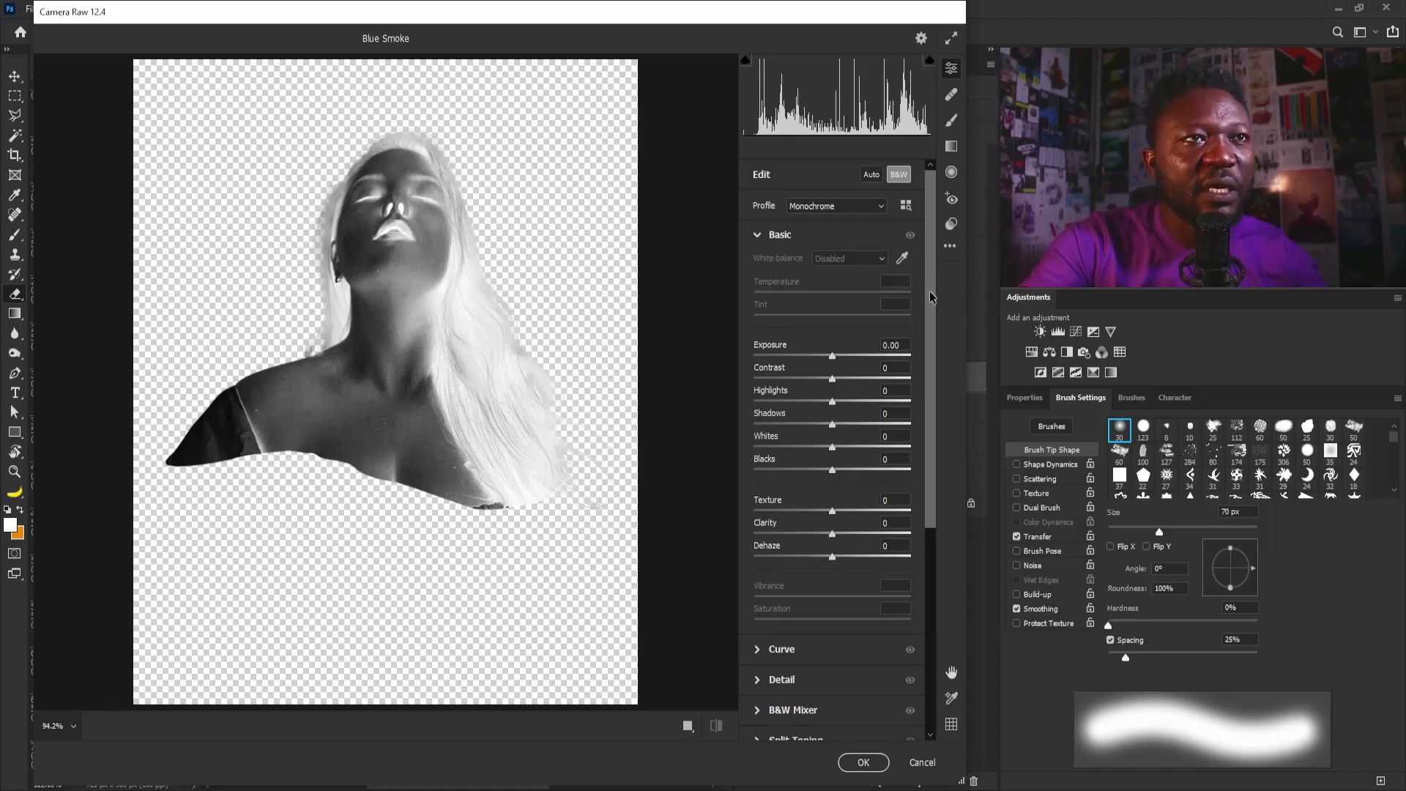
drag(928, 295, 931, 337)
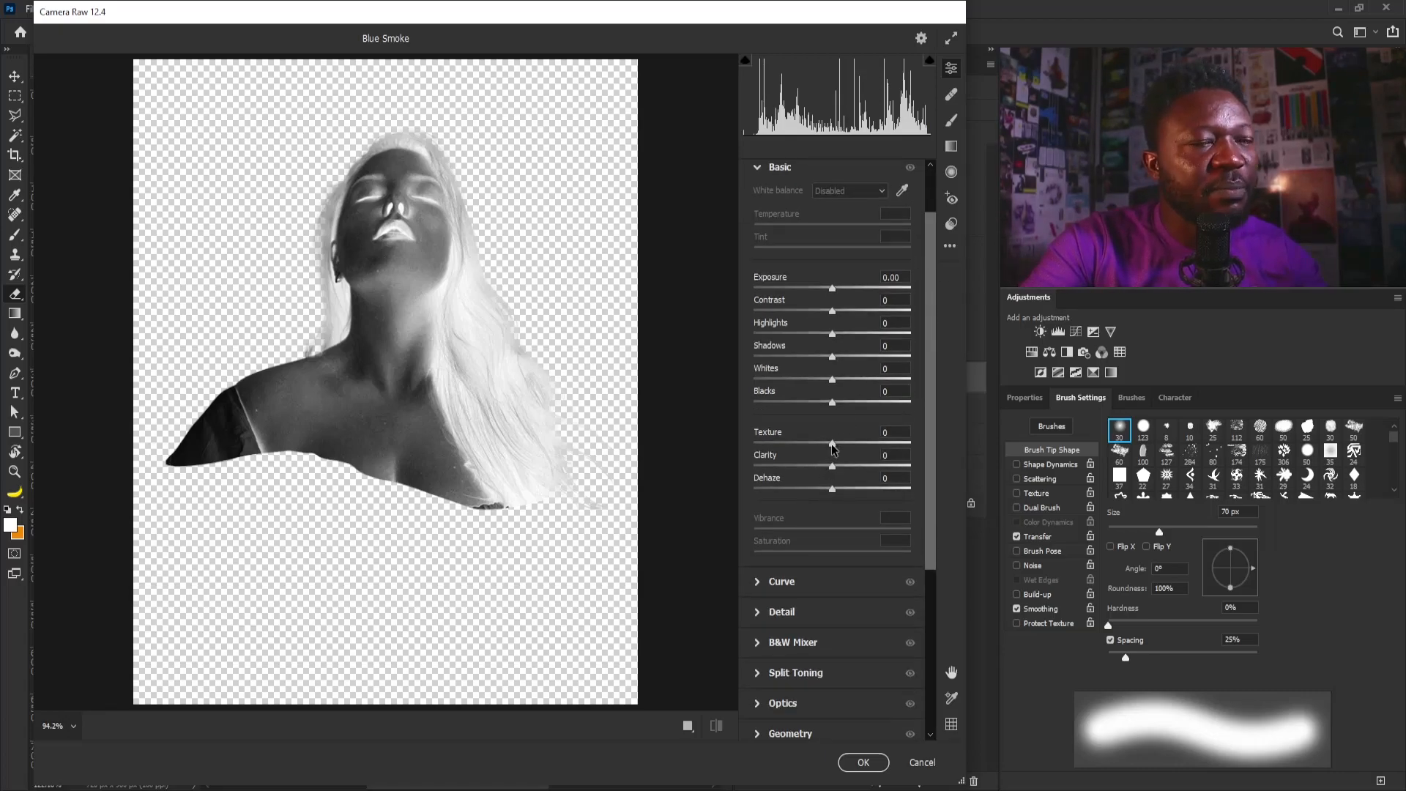
drag(833, 449, 730, 447)
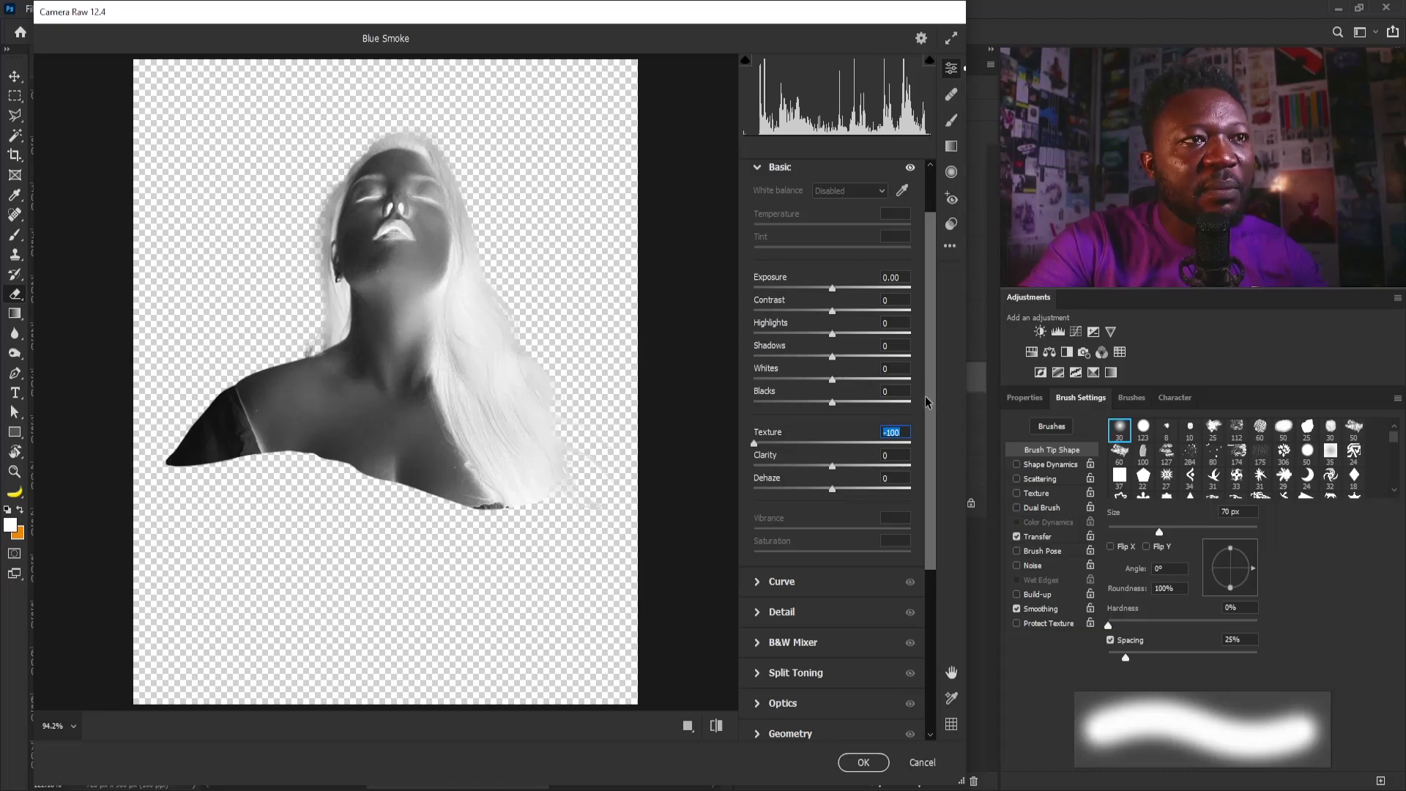
scroll(929, 468, down, 2)
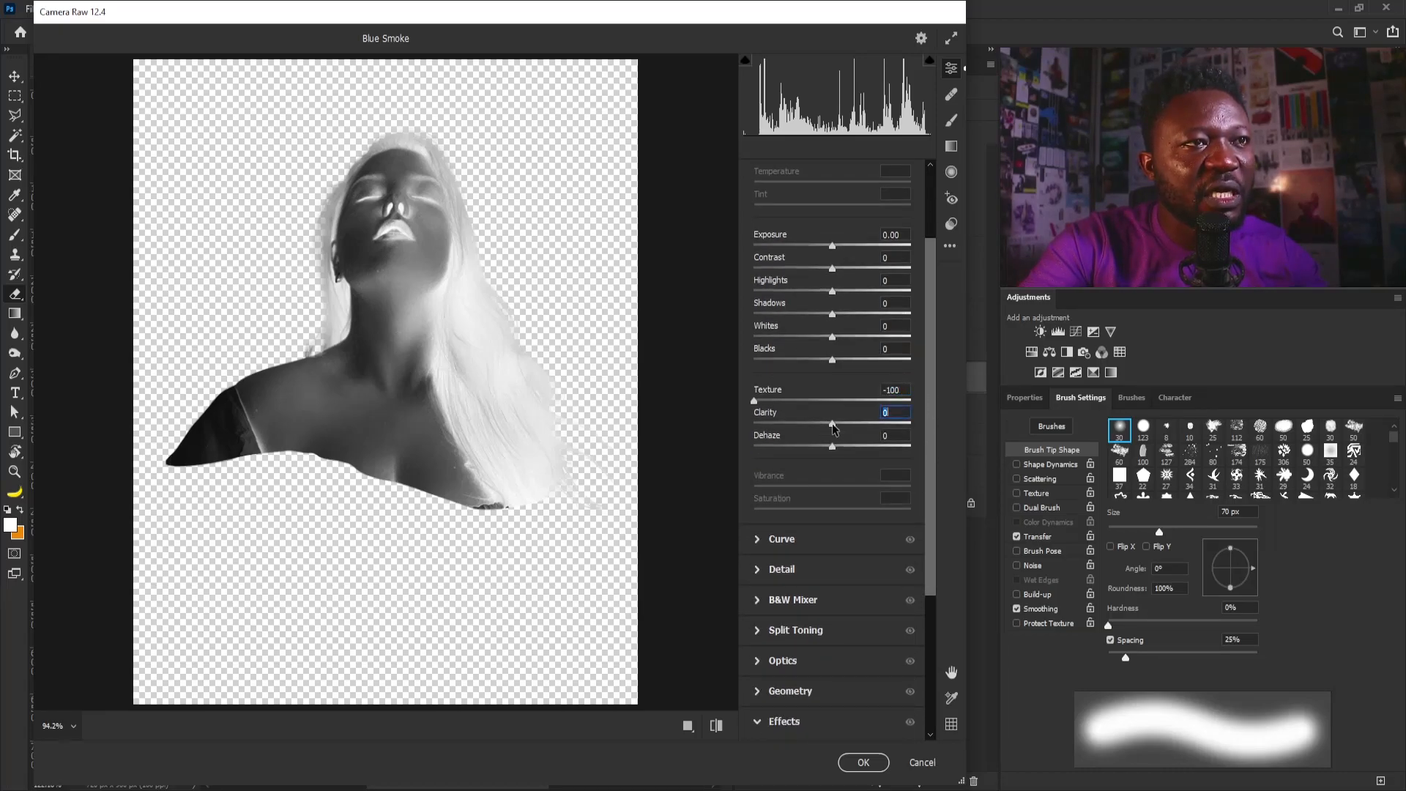
drag(831, 425, 816, 424)
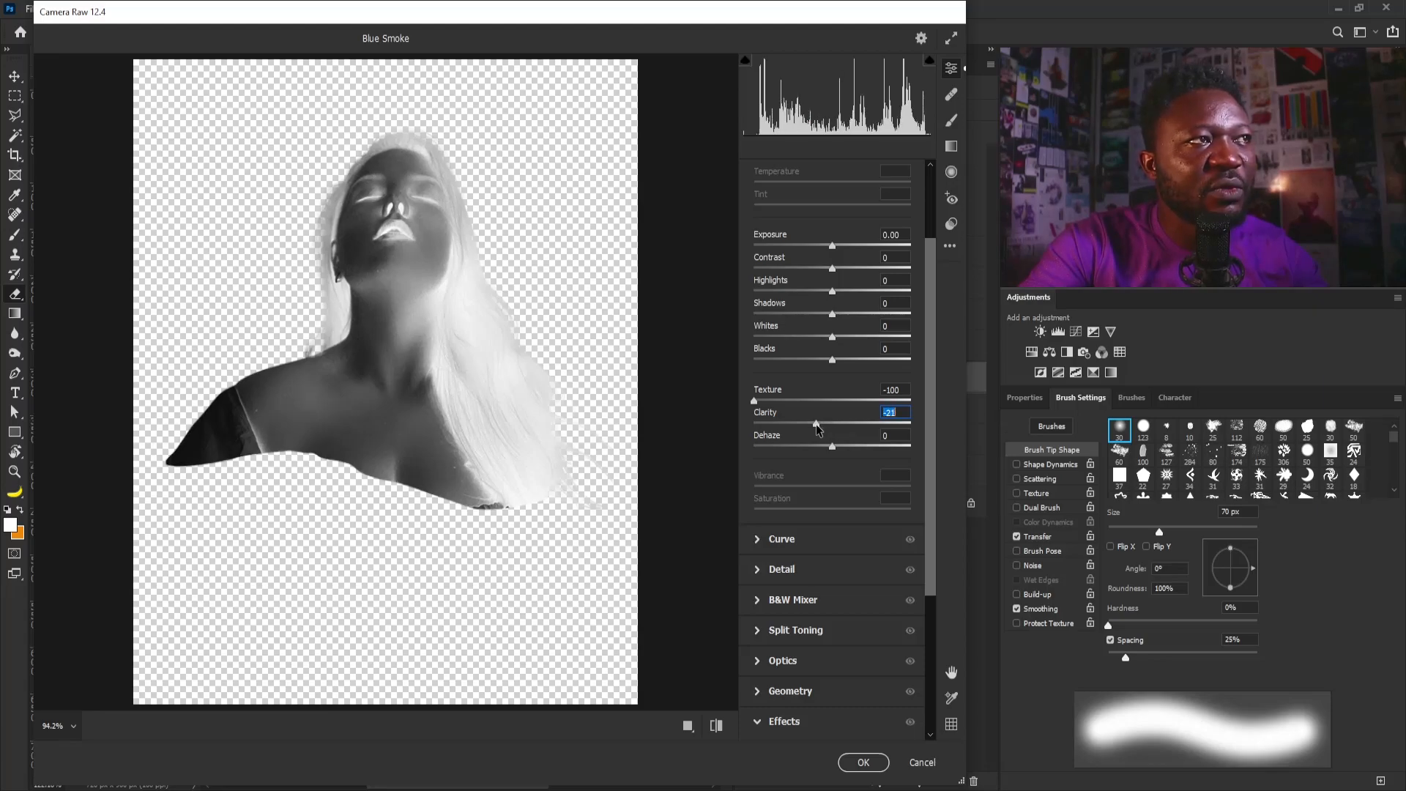
Set the filter's Noise Reduction to 45 and apply it to the Lady layer.
scroll(929, 565, down, 1)
scroll(928, 566, down, 2)
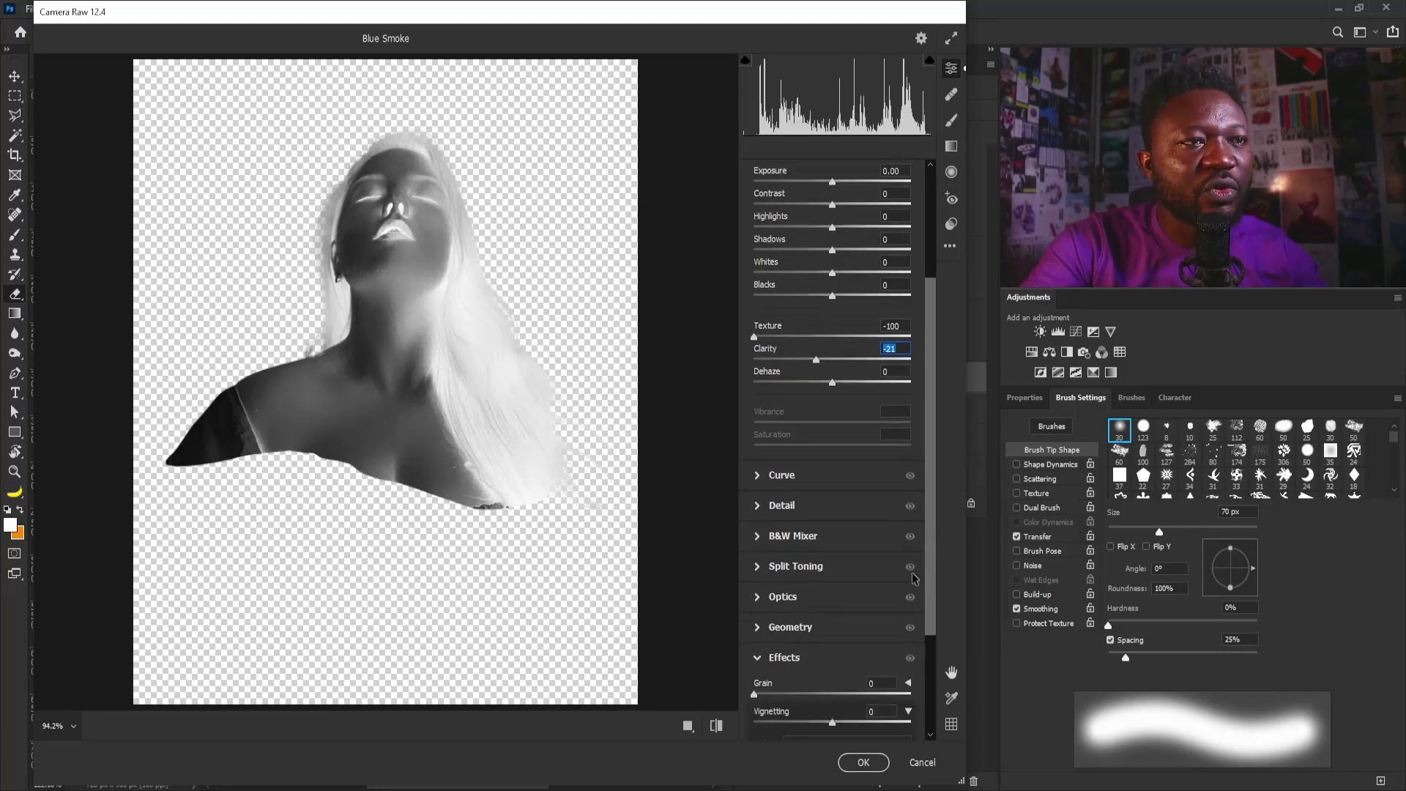
click(759, 505)
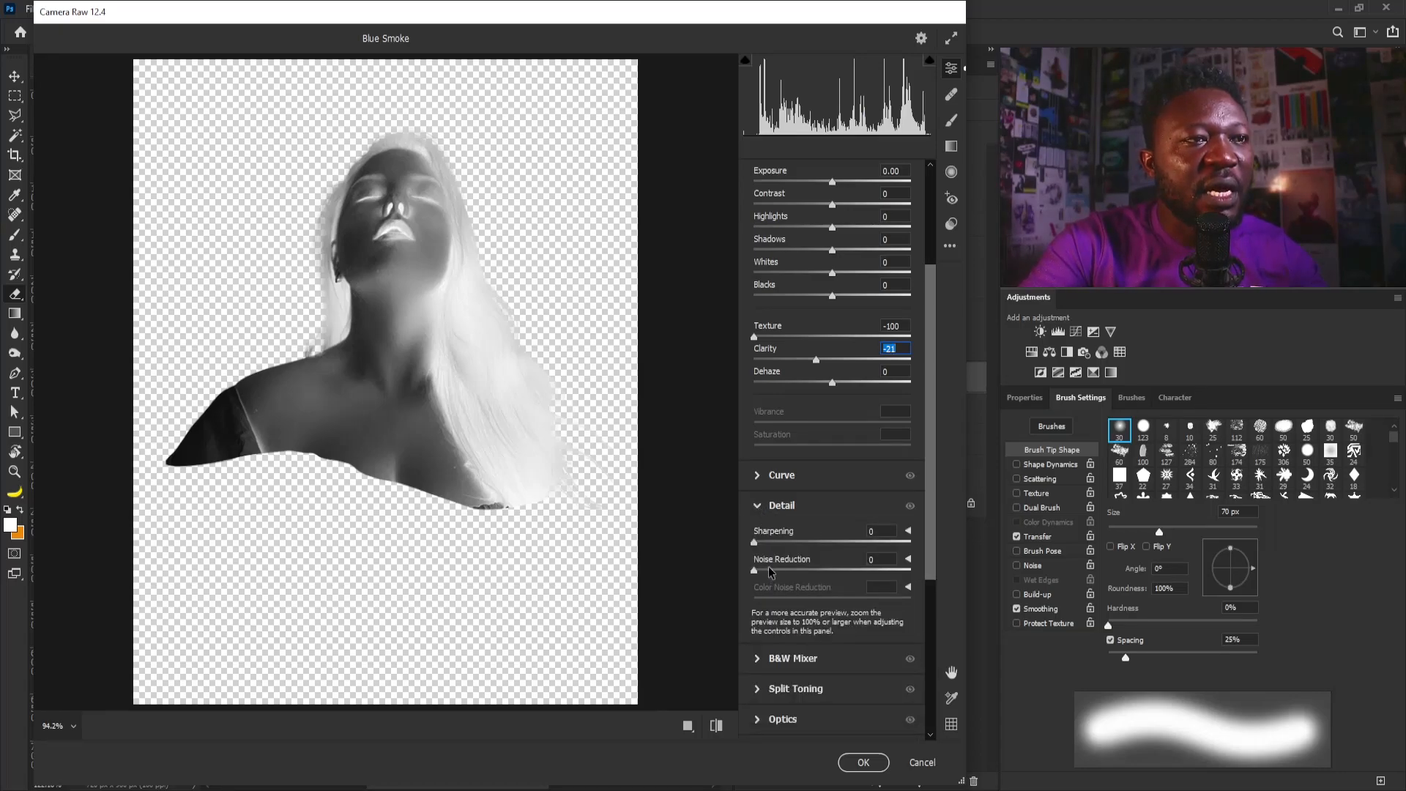
drag(754, 569, 806, 570)
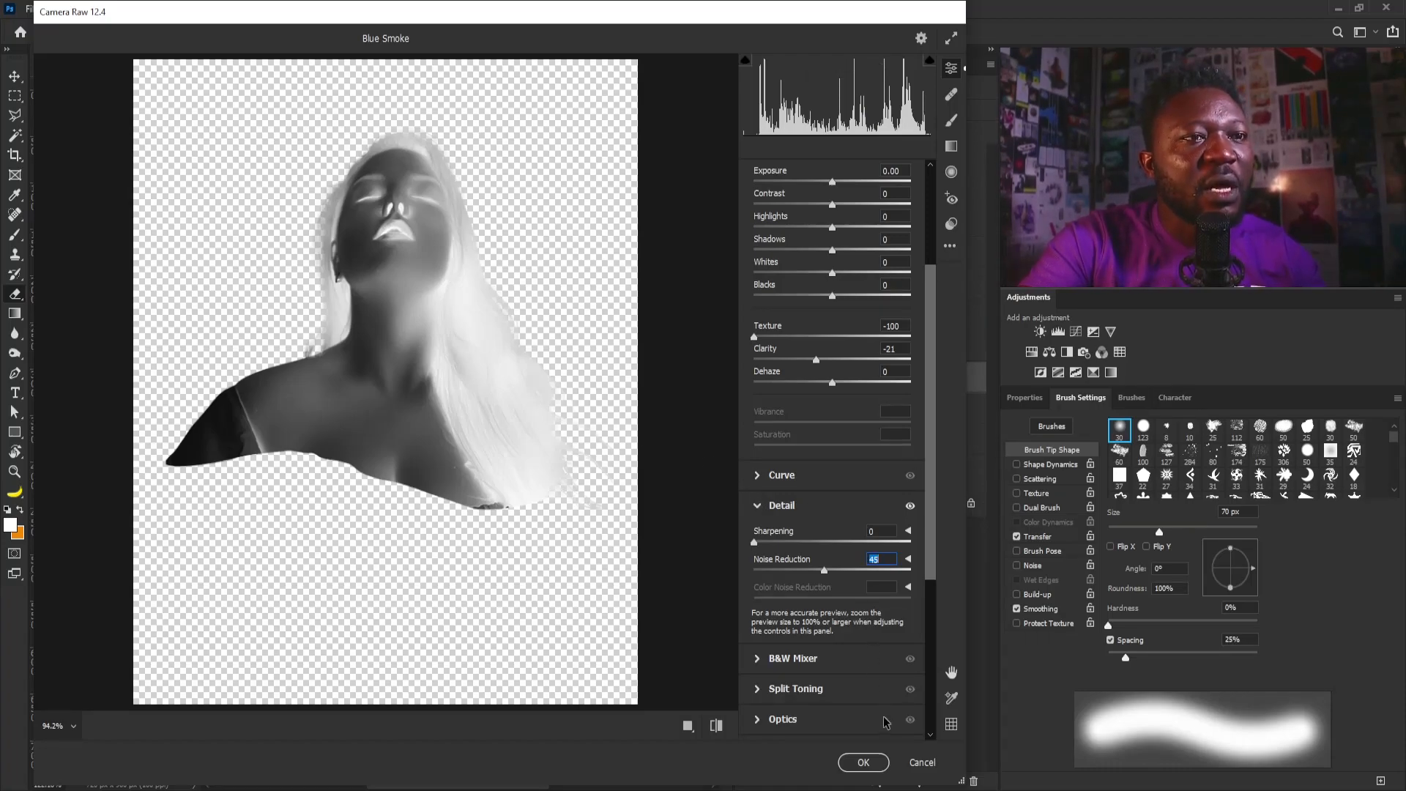
click(864, 762)
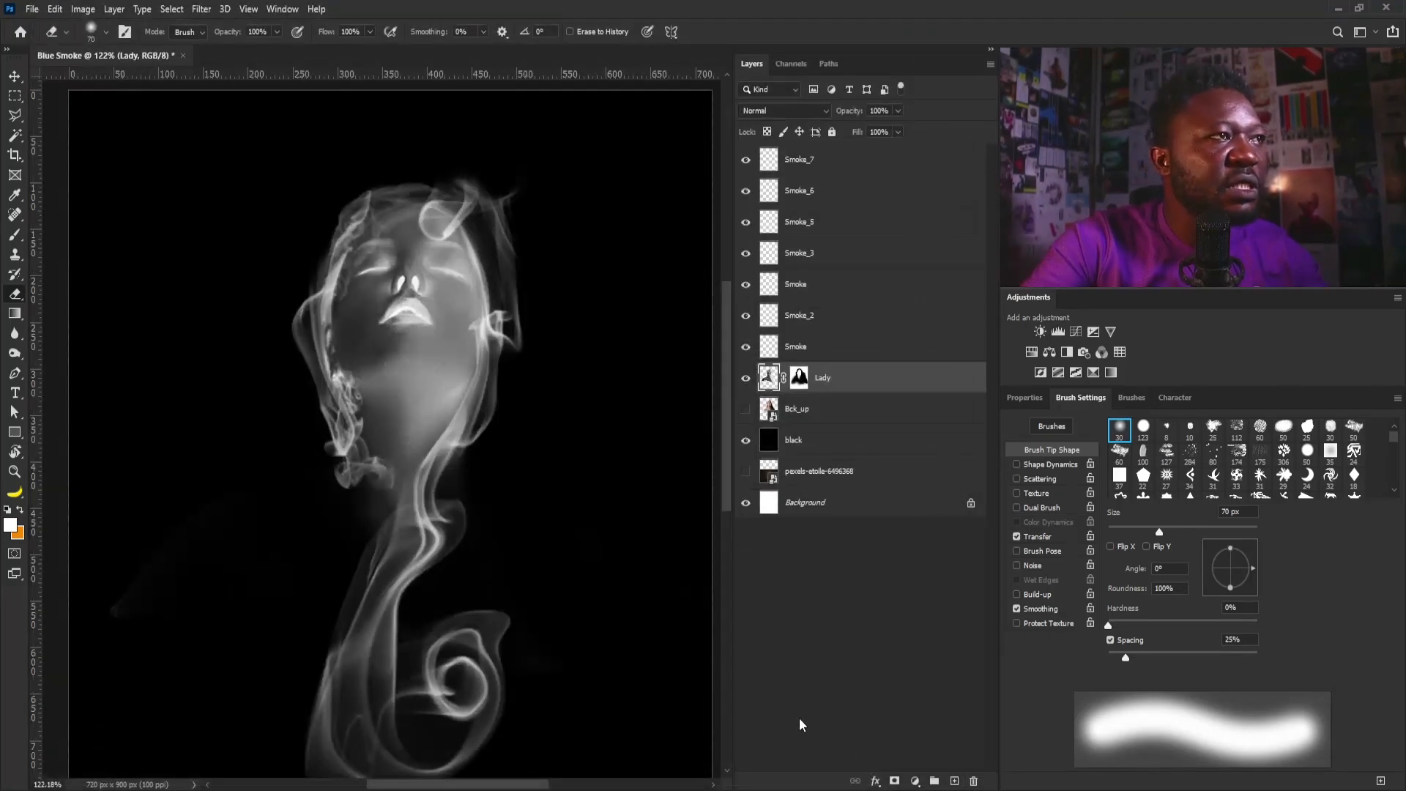
Add a Levels adjustment clipped to the Lady layer with input levels of 34, 0.62 and 229.
drag(471, 284, 446, 437)
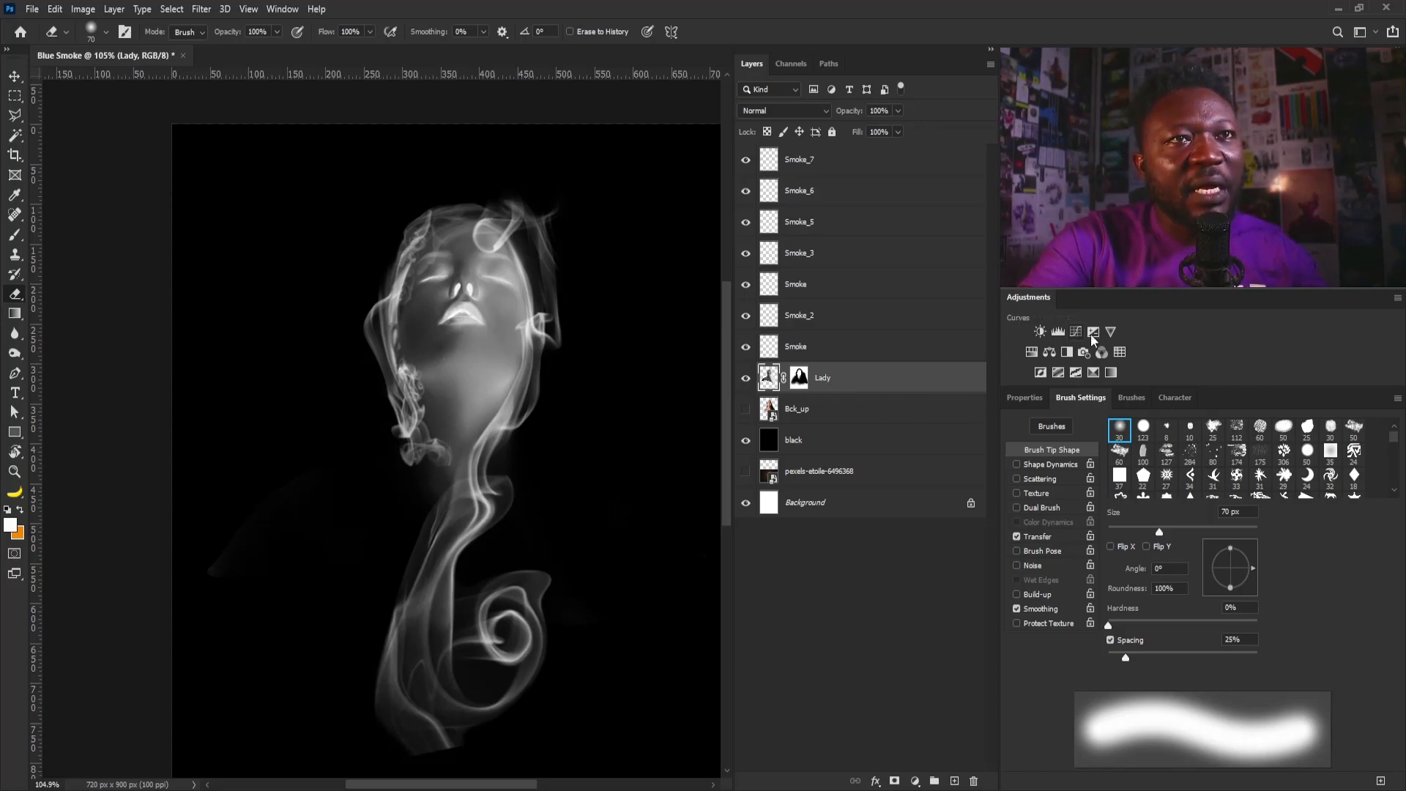
click(1057, 332)
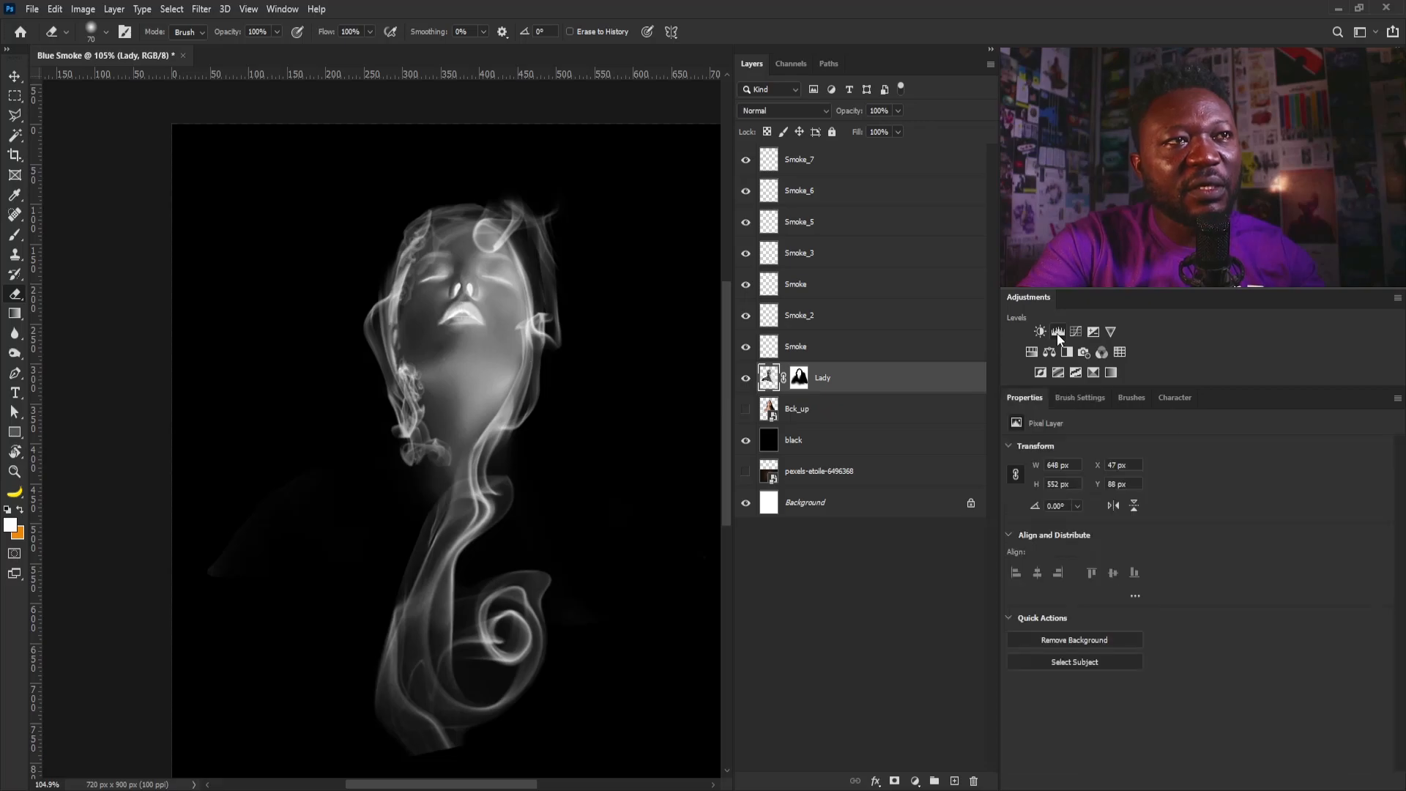
click(1294, 781)
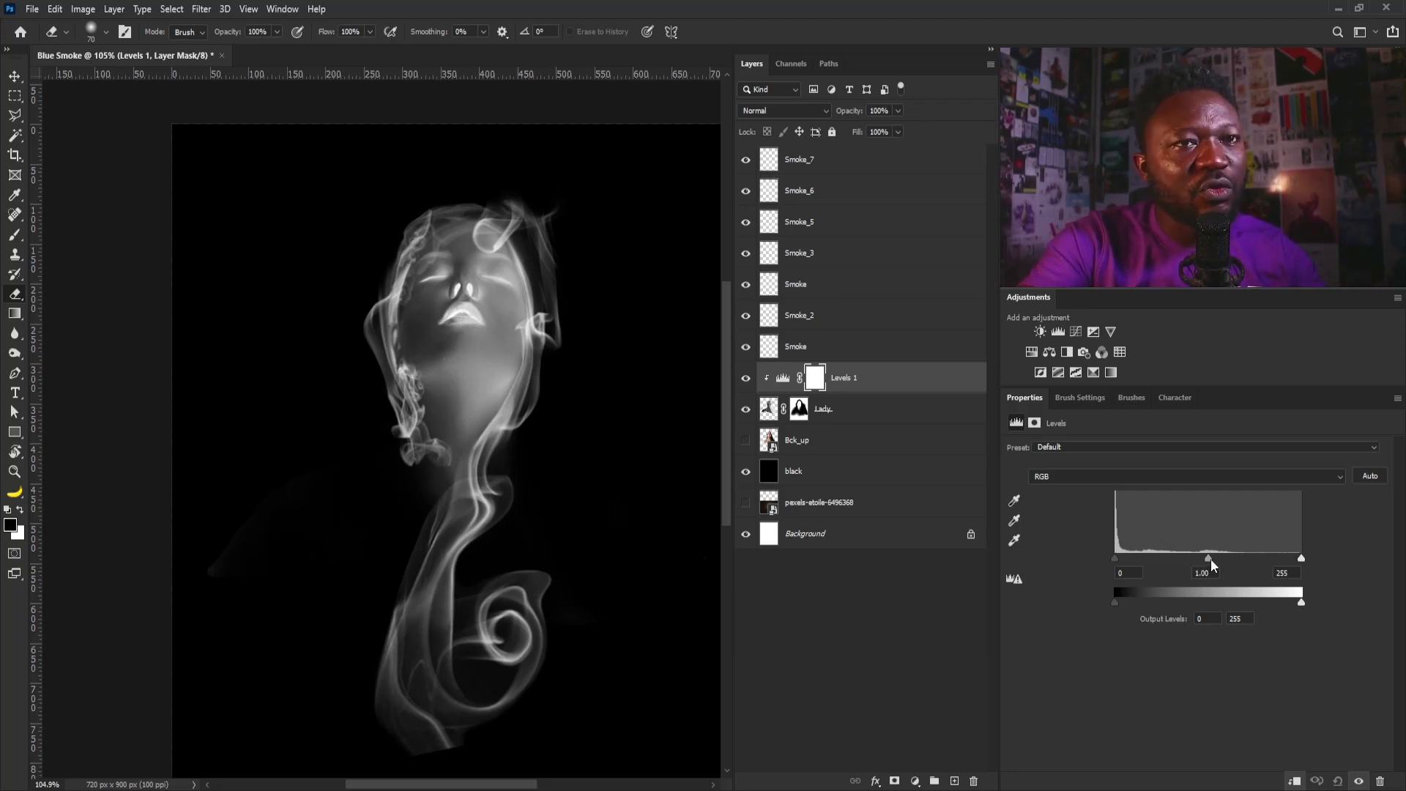
drag(1210, 559, 1233, 559)
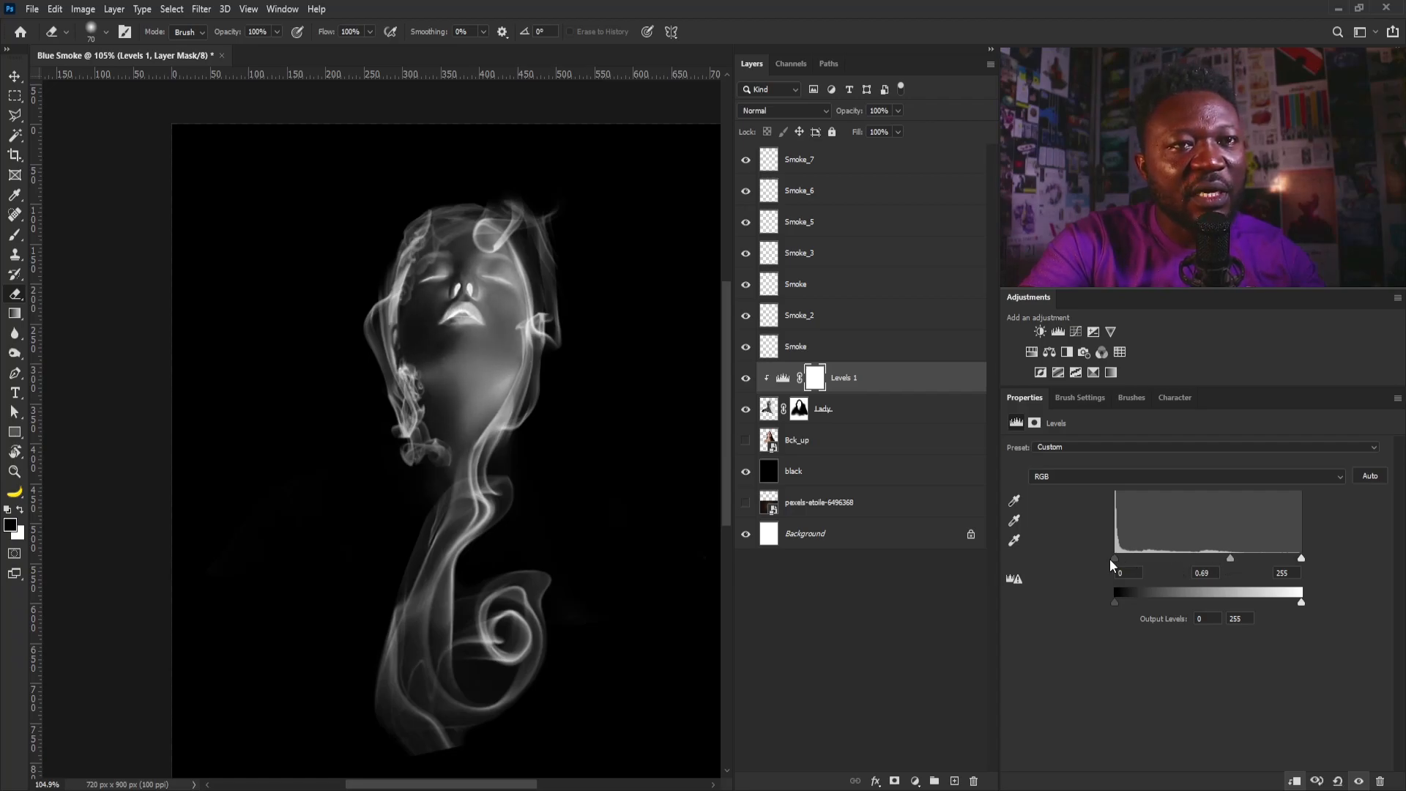
drag(1113, 559, 1126, 559)
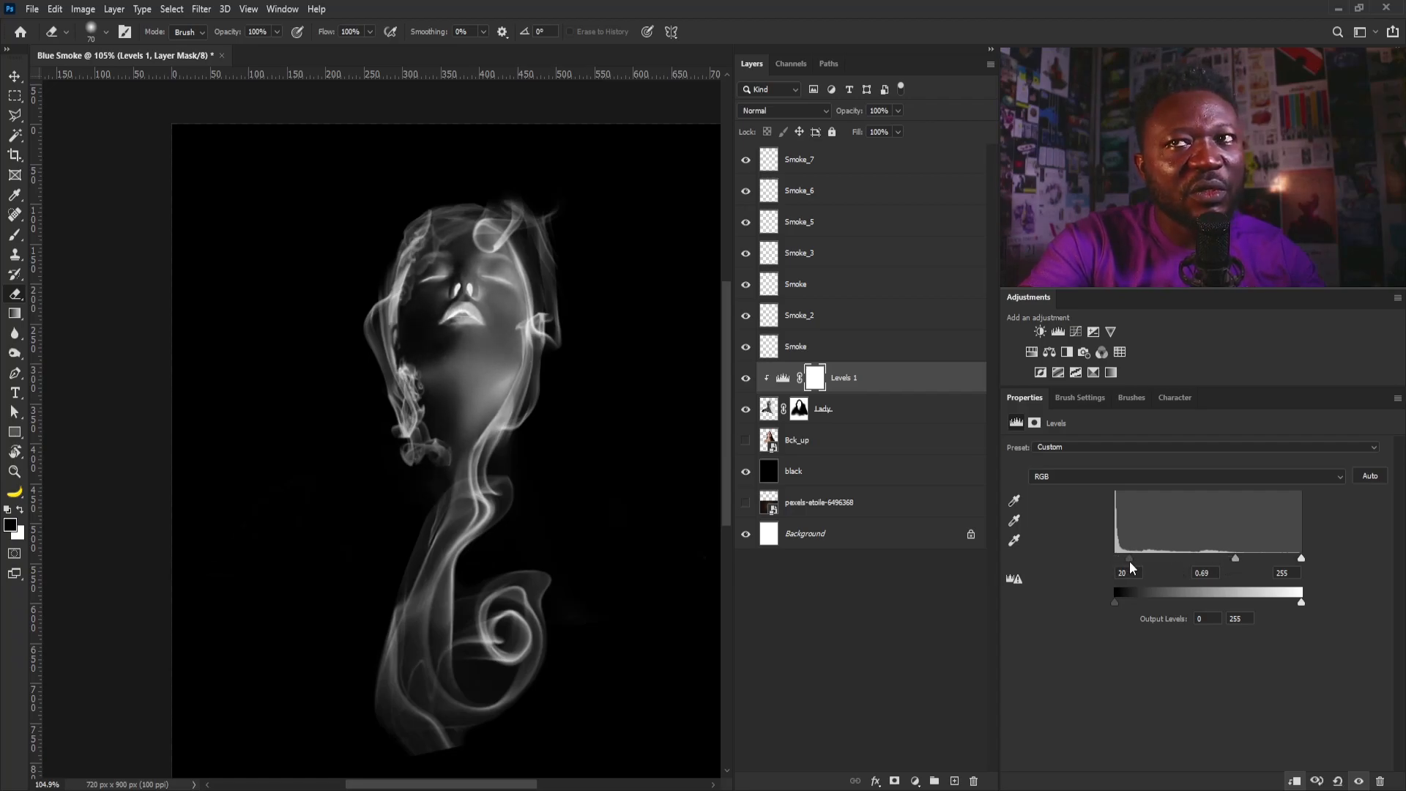
drag(1299, 558, 1228, 564)
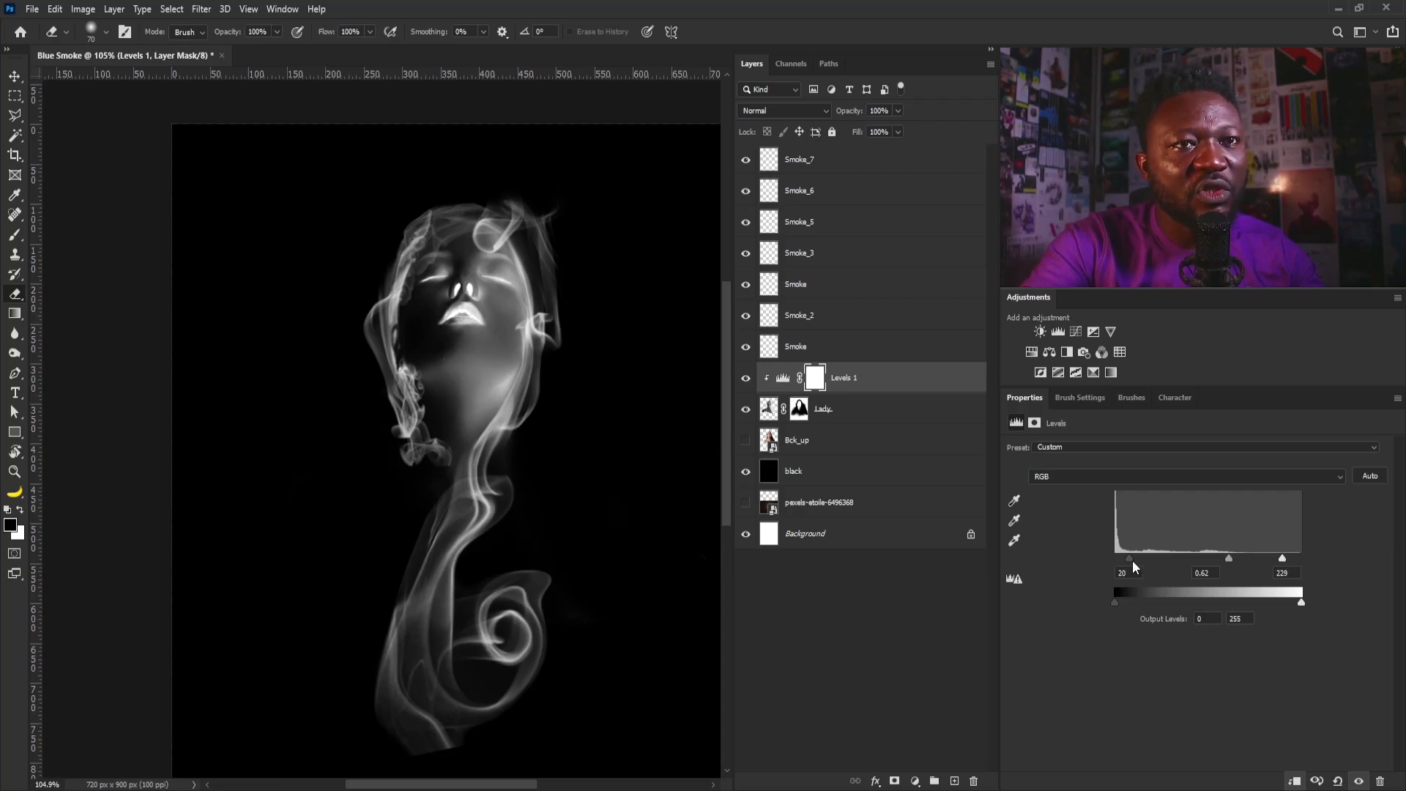
drag(1132, 558, 1140, 556)
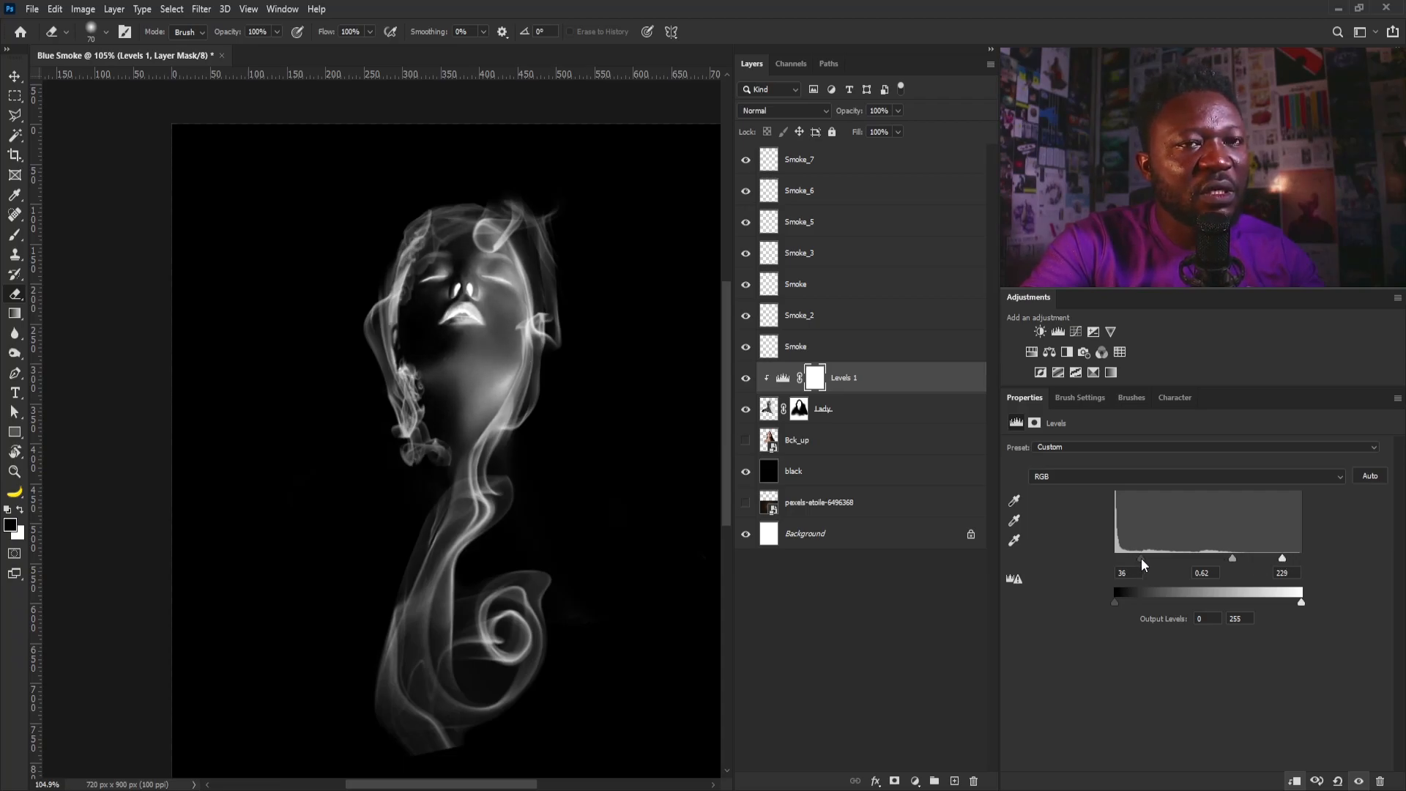
Hide the black layer and show the burning match photo beneath it.
drag(529, 319, 502, 364)
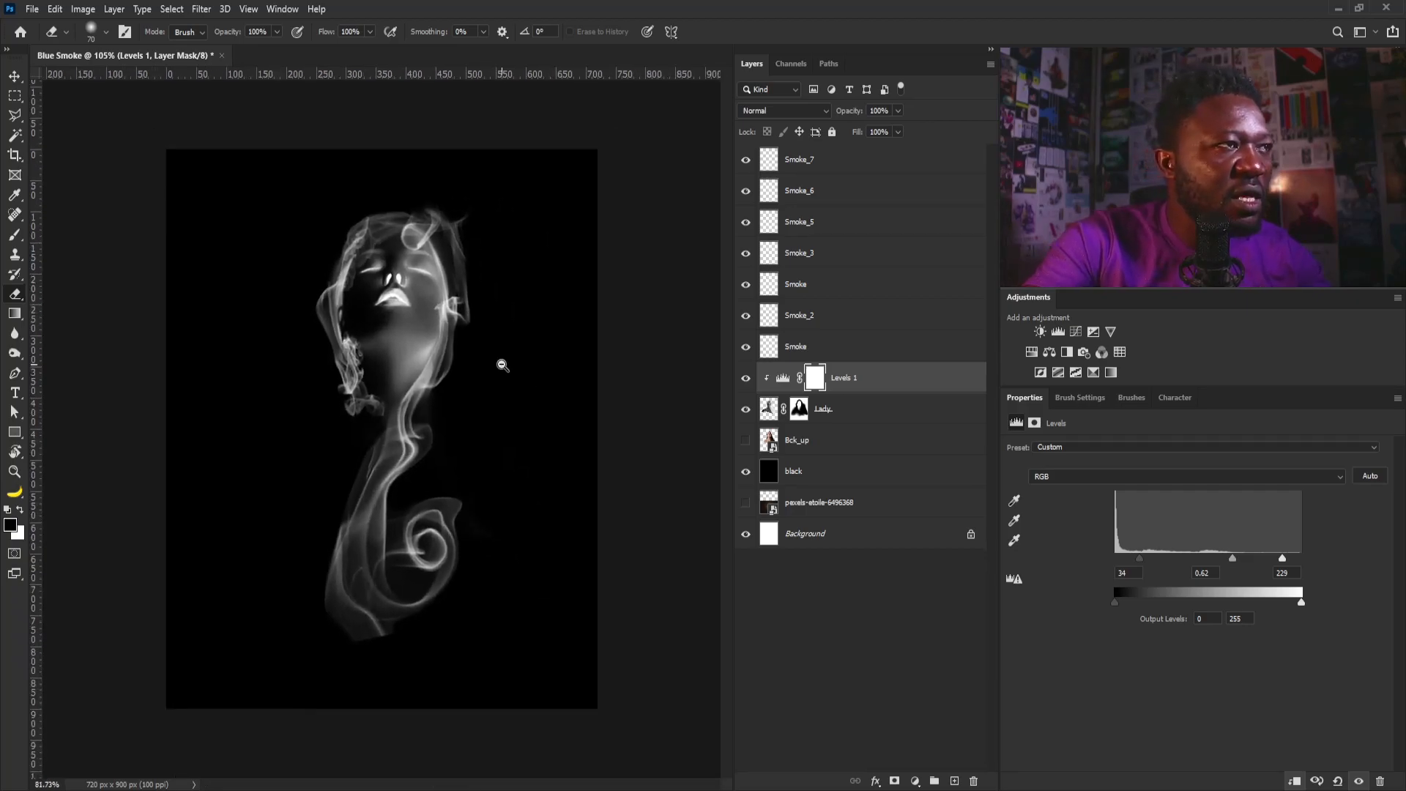
drag(344, 266, 385, 273)
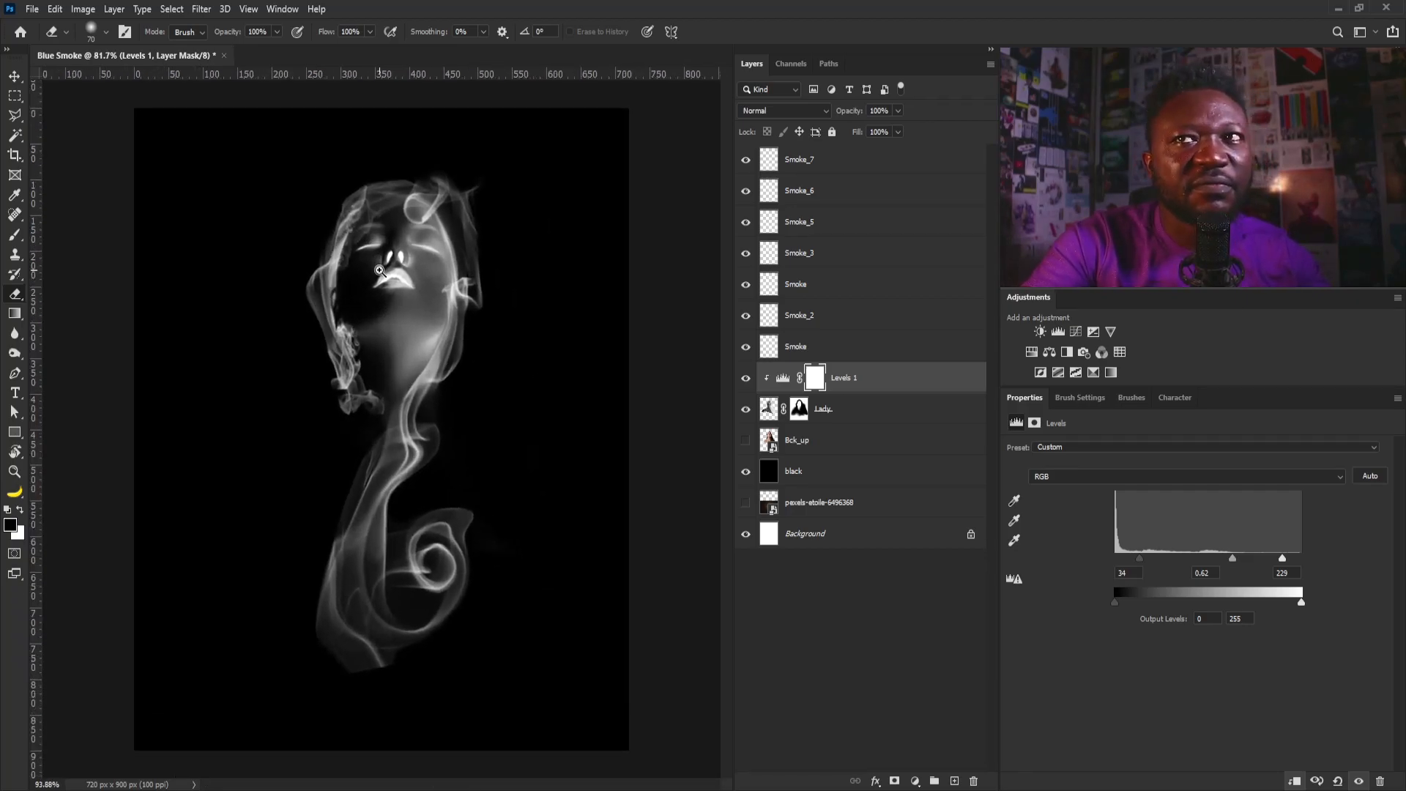
mouse_move(453, 314)
mouse_down()
mouse_move(399, 320)
mouse_move(420, 324)
mouse_up()
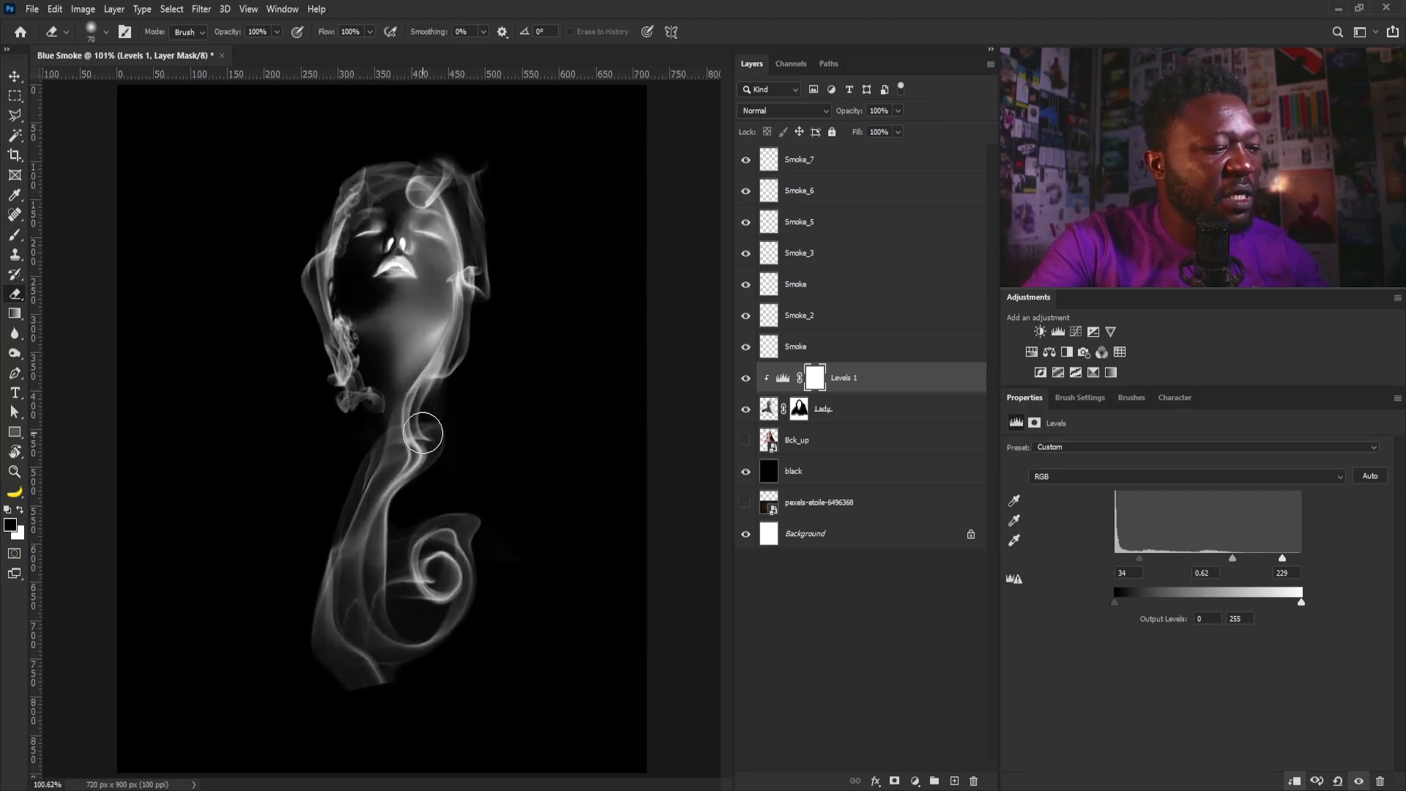
key(v)
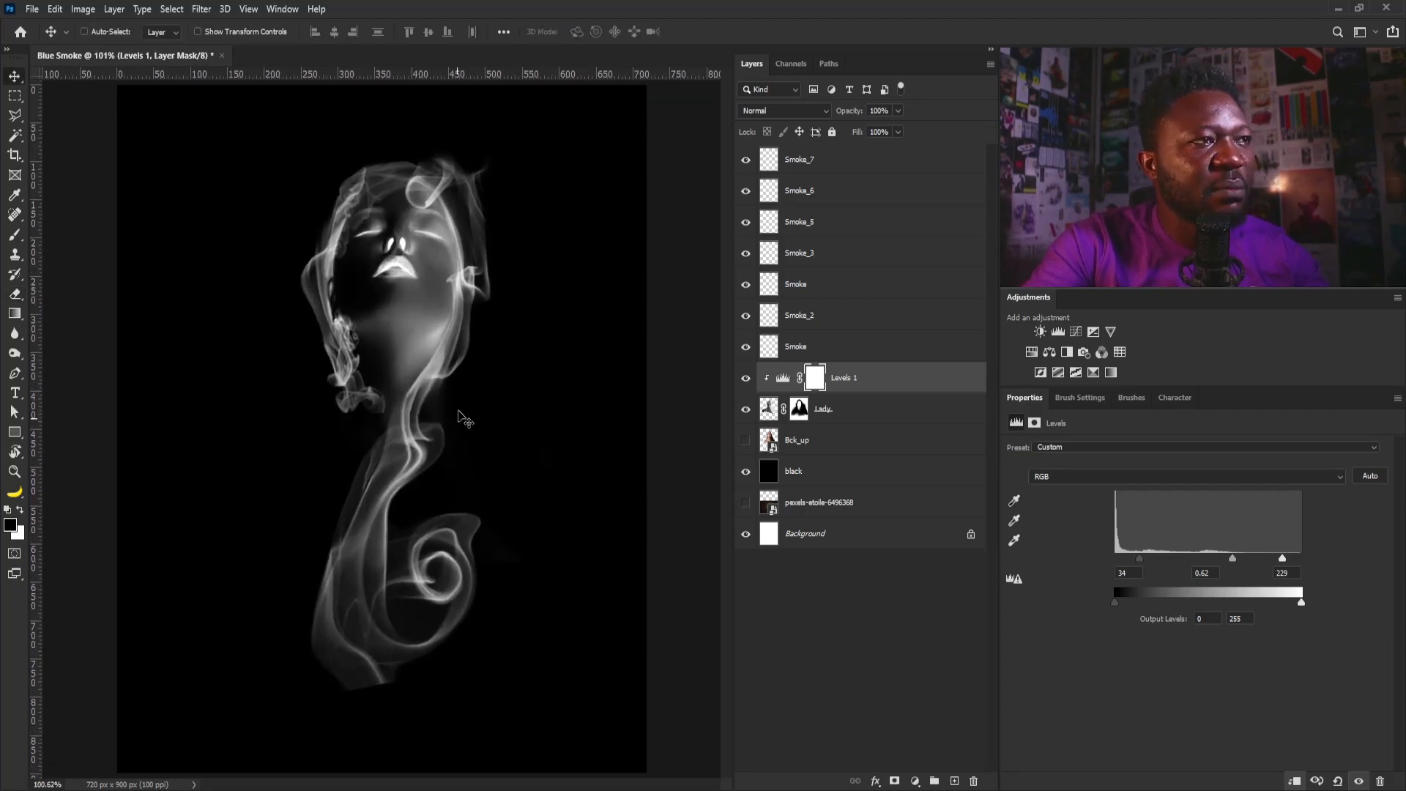
click(746, 476)
click(765, 503)
click(746, 503)
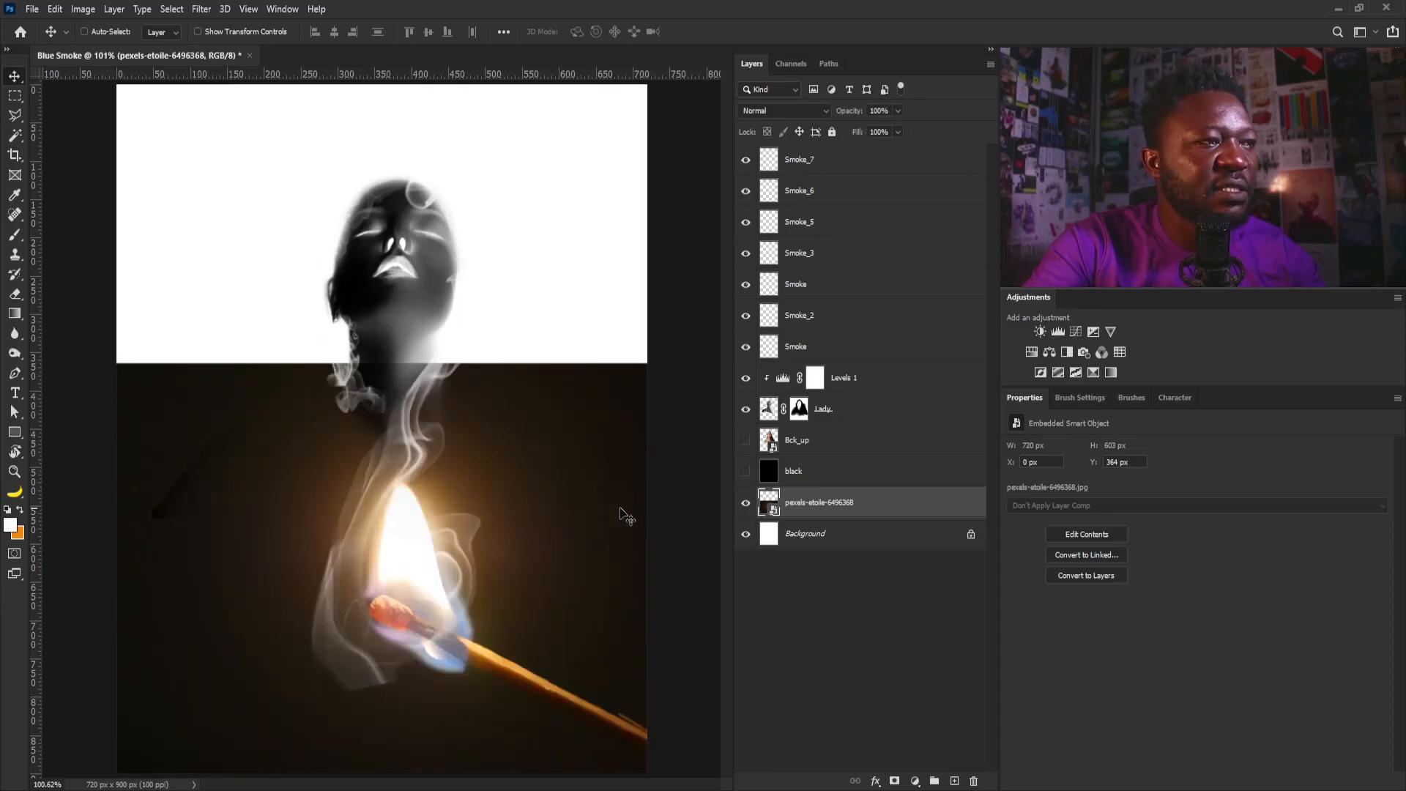
drag(471, 373, 428, 373)
Rename the match photo layer as BG_ and shift it slightly up and left beneath the smoke.
double_click(806, 506)
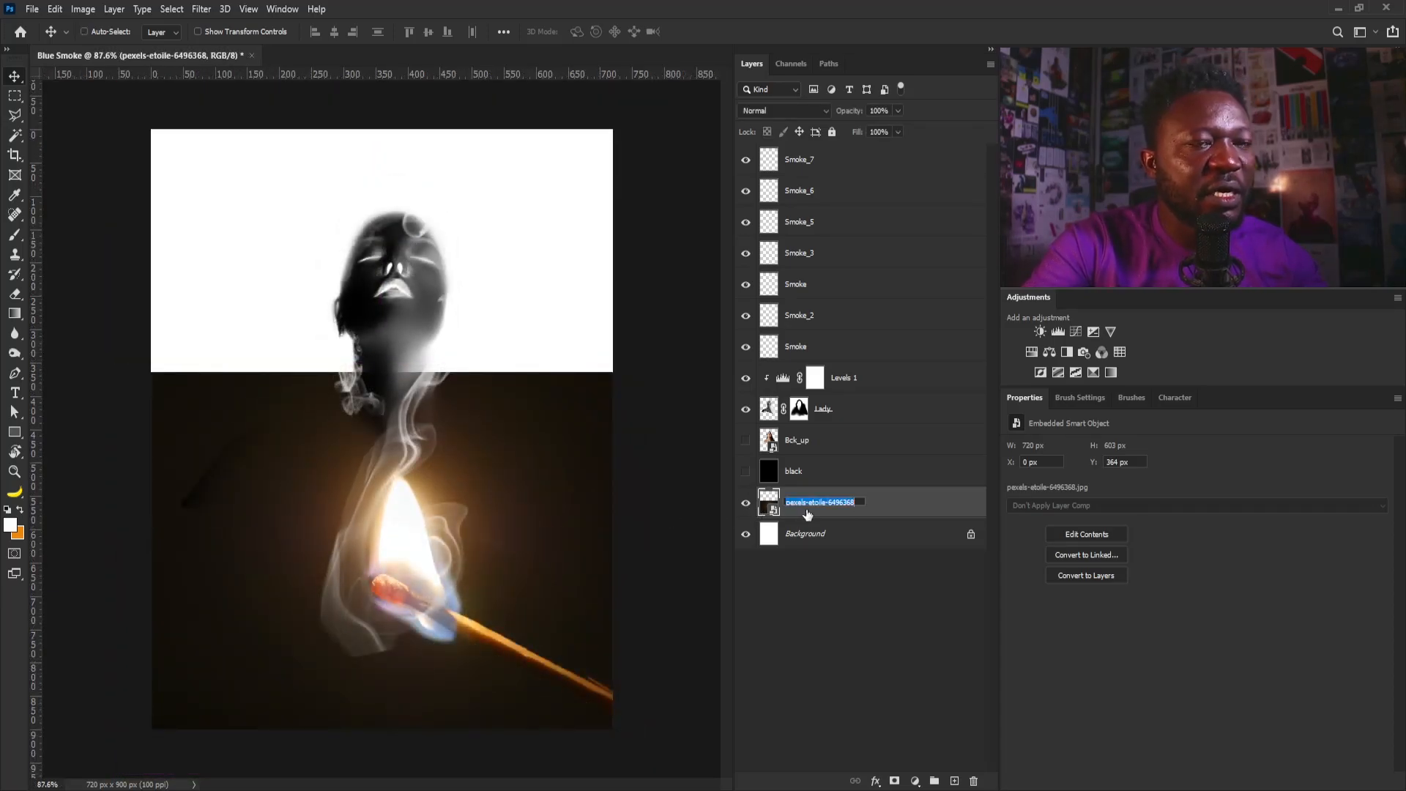
text(BG)
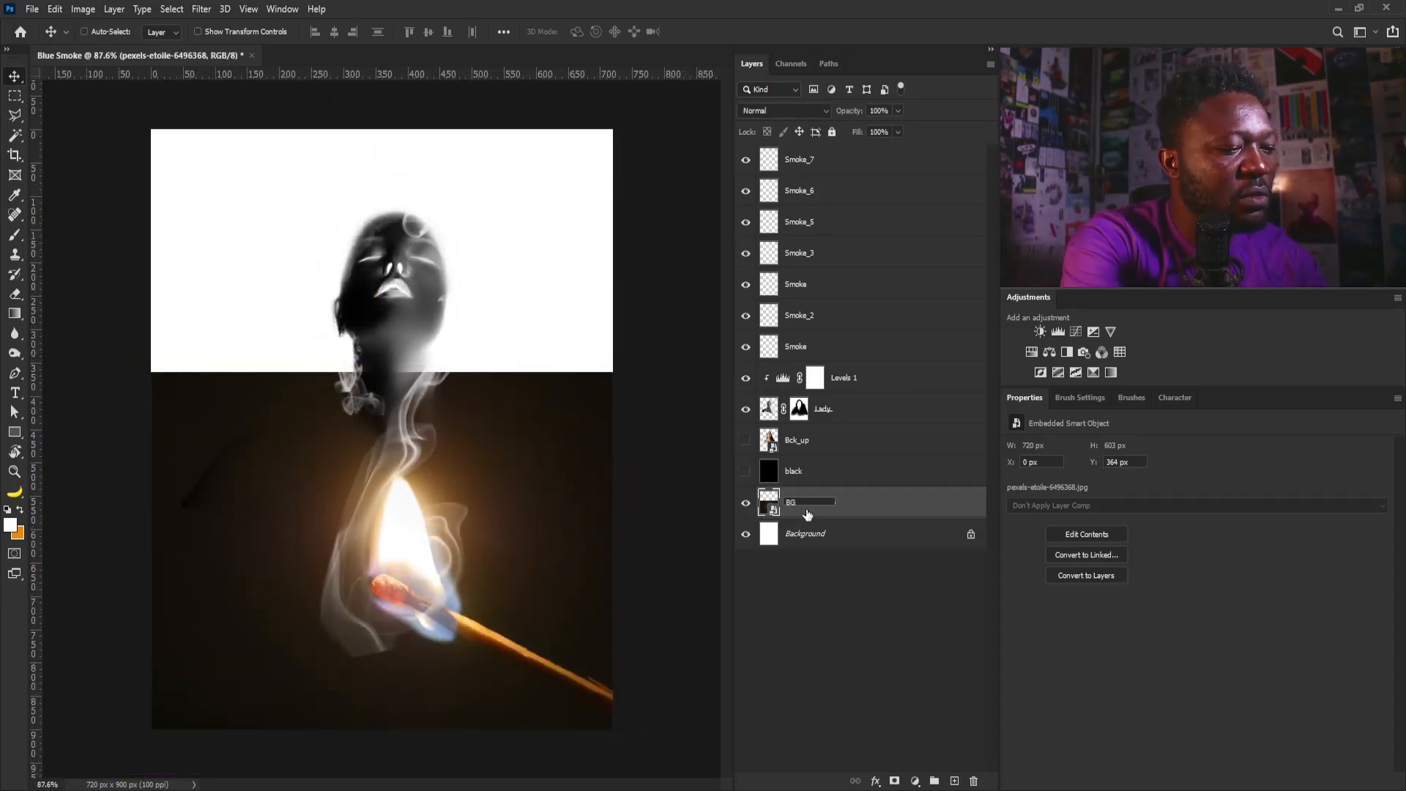
text(_)
key(Return)
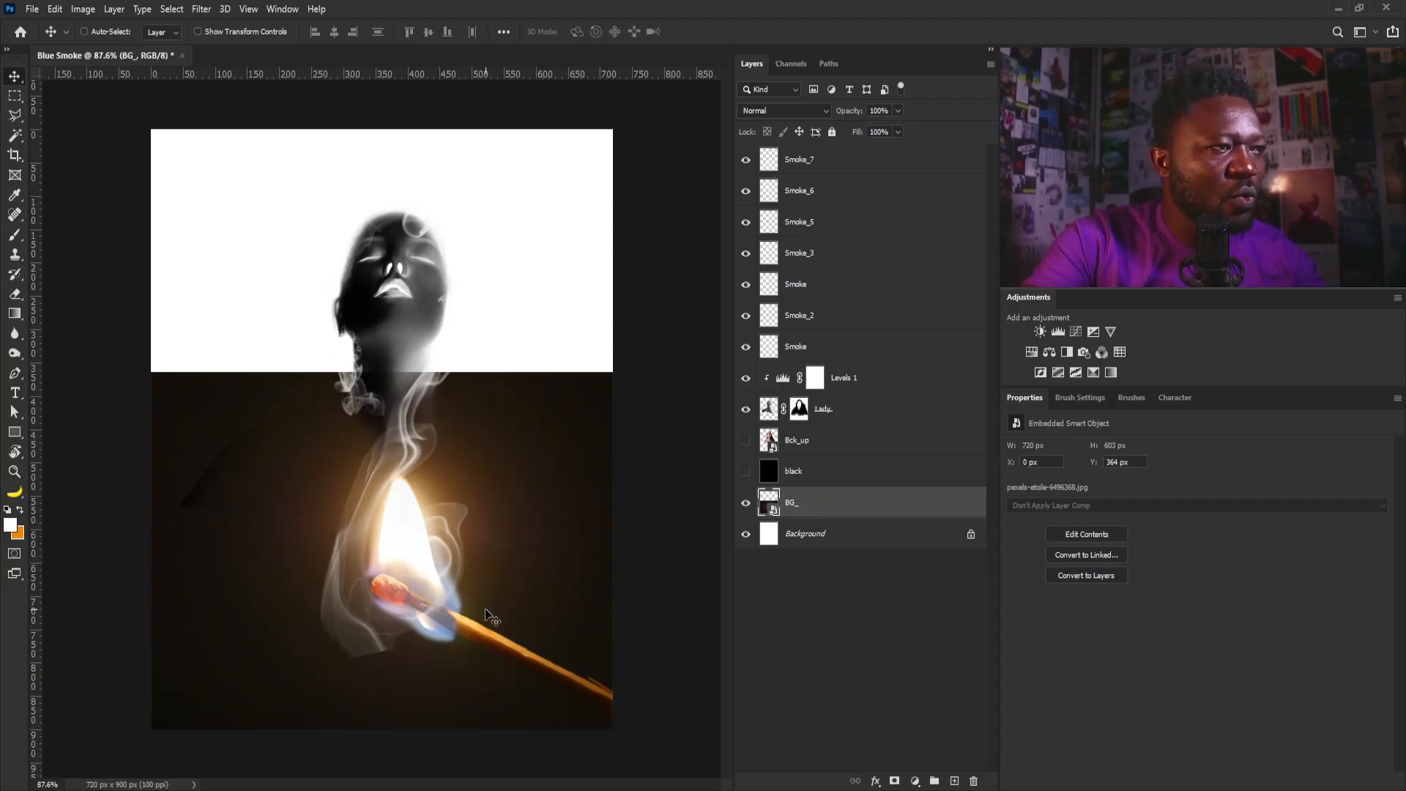
drag(502, 617, 486, 600)
Duplicate the BG_ layer and rasterize the copy.
drag(796, 510, 954, 781)
right_click(830, 505)
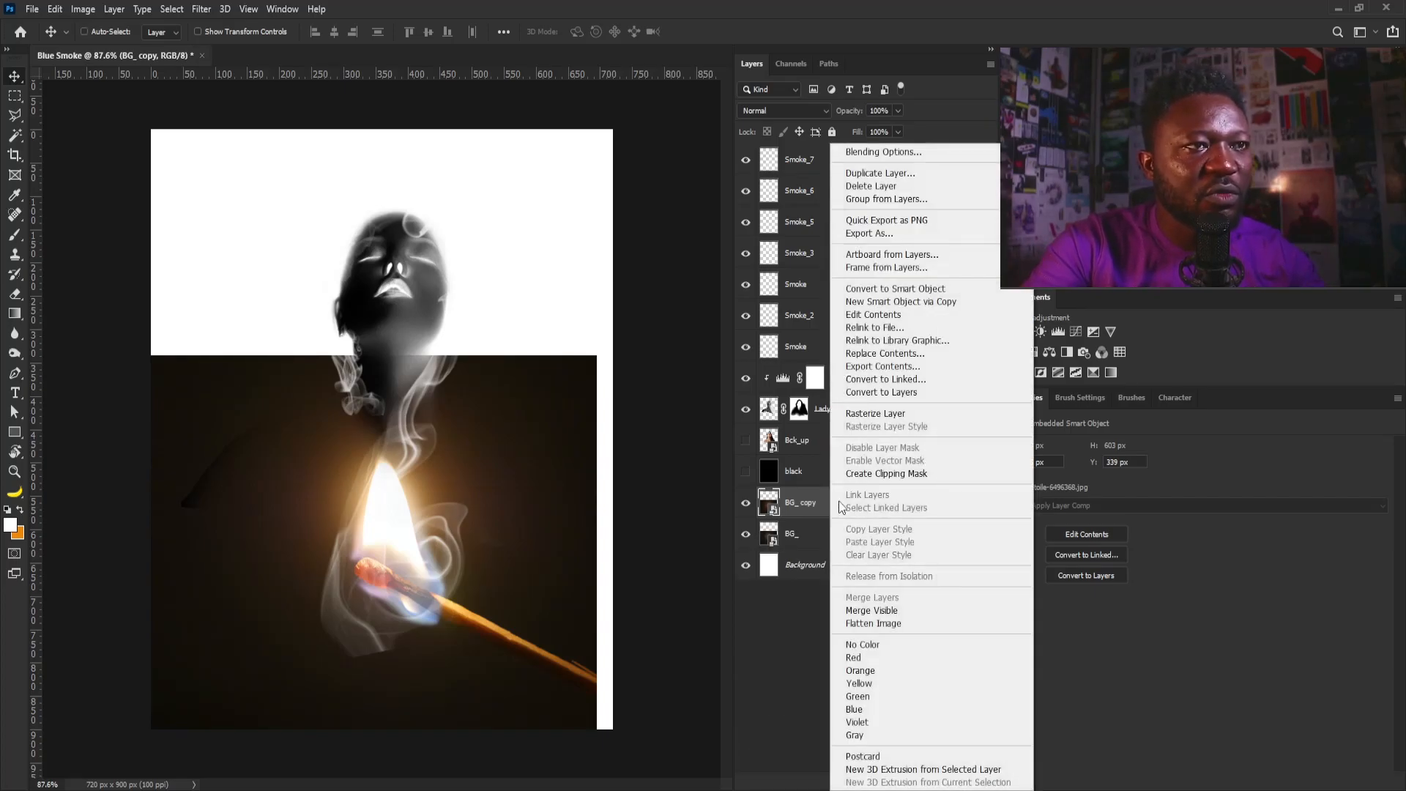
click(899, 414)
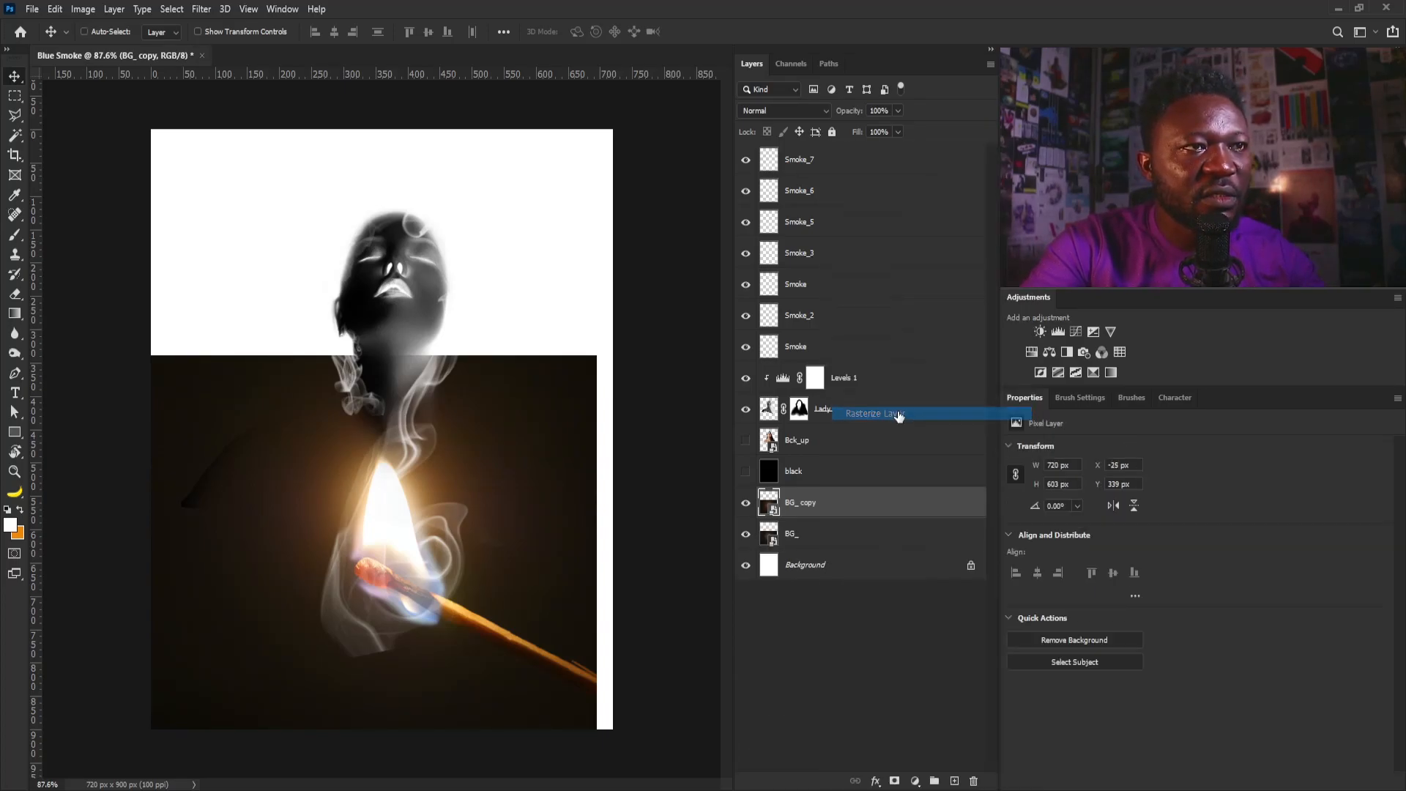
Start a warp on BG_ copy and split its grid crosswise at the flame tip and horizontally through the flame.
key(ctrl+t)
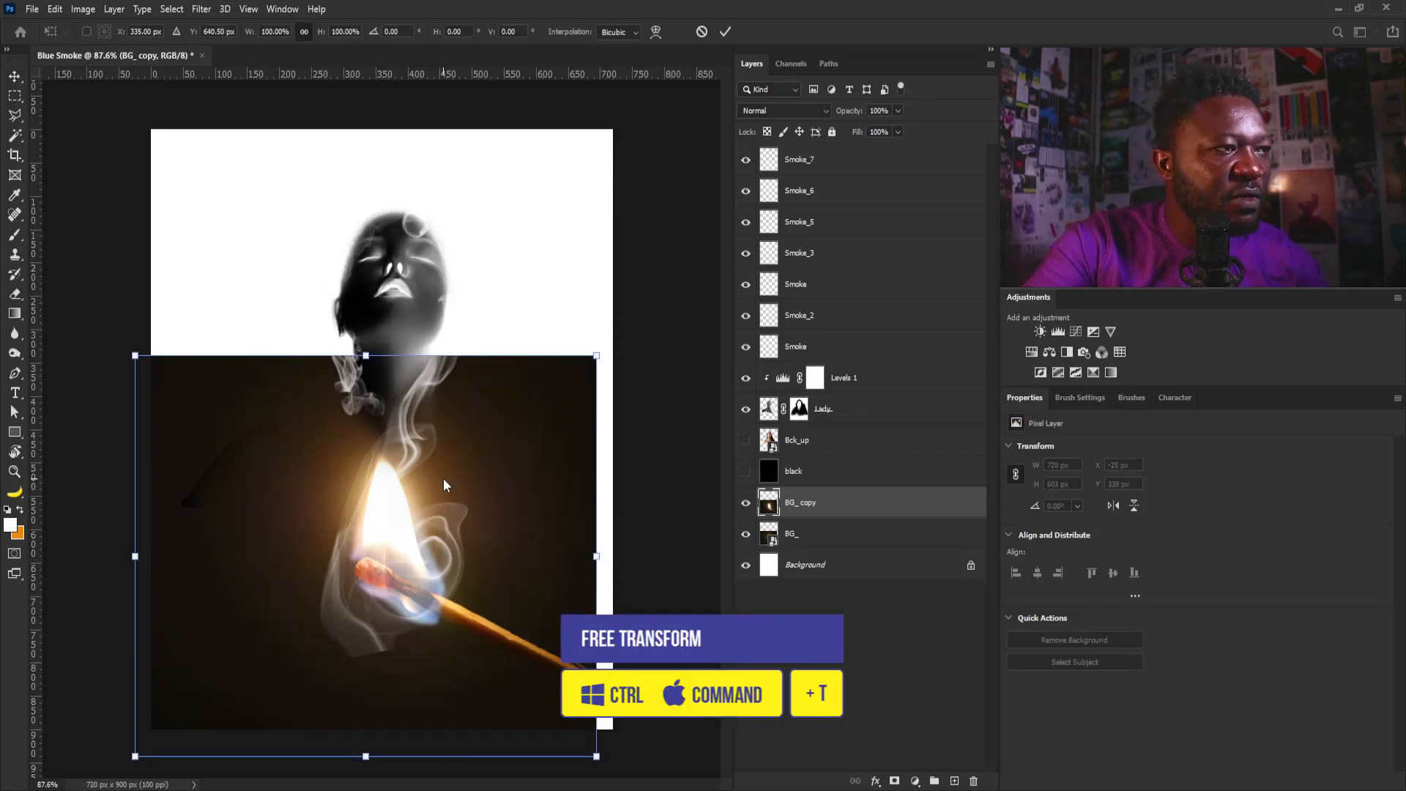
right_click(443, 478)
click(476, 580)
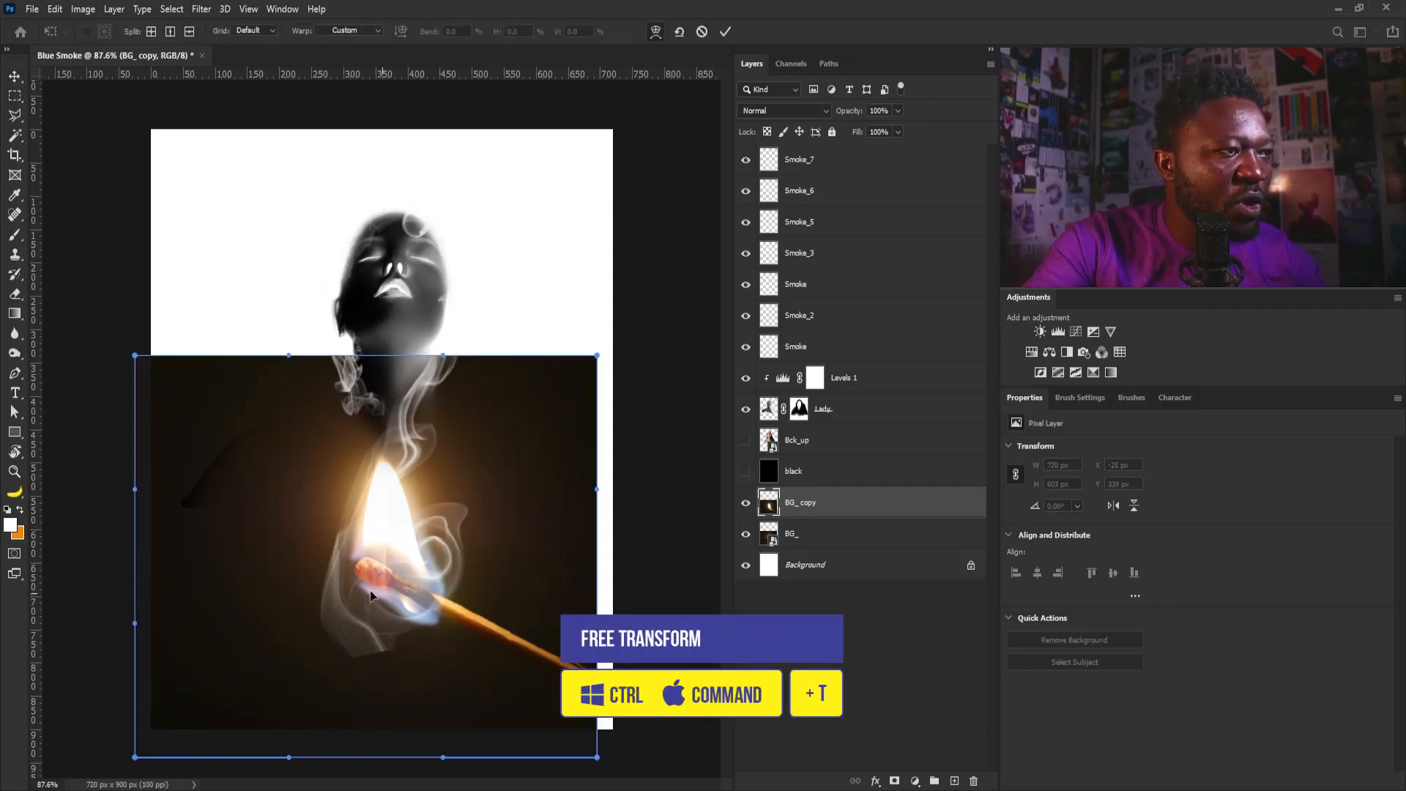
click(150, 32)
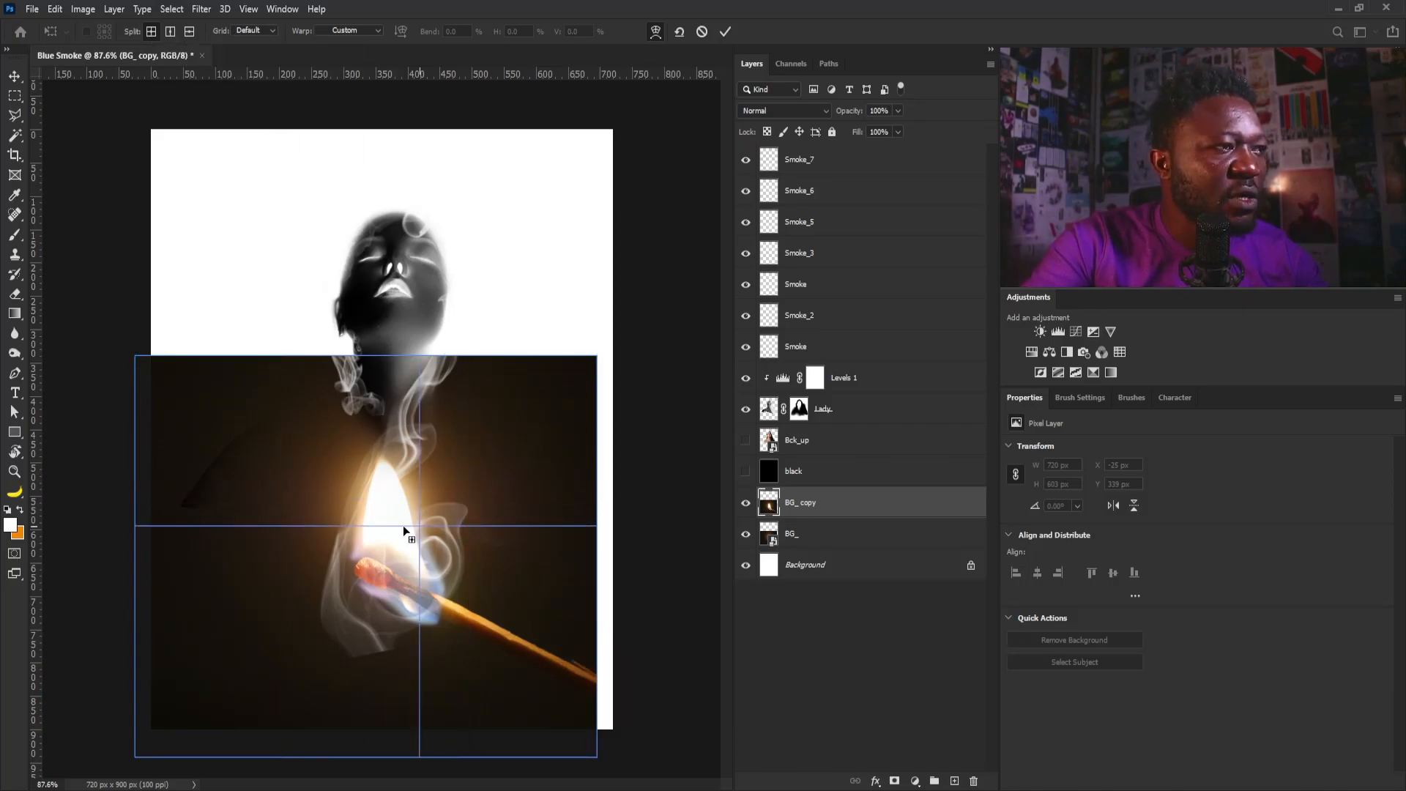
click(382, 468)
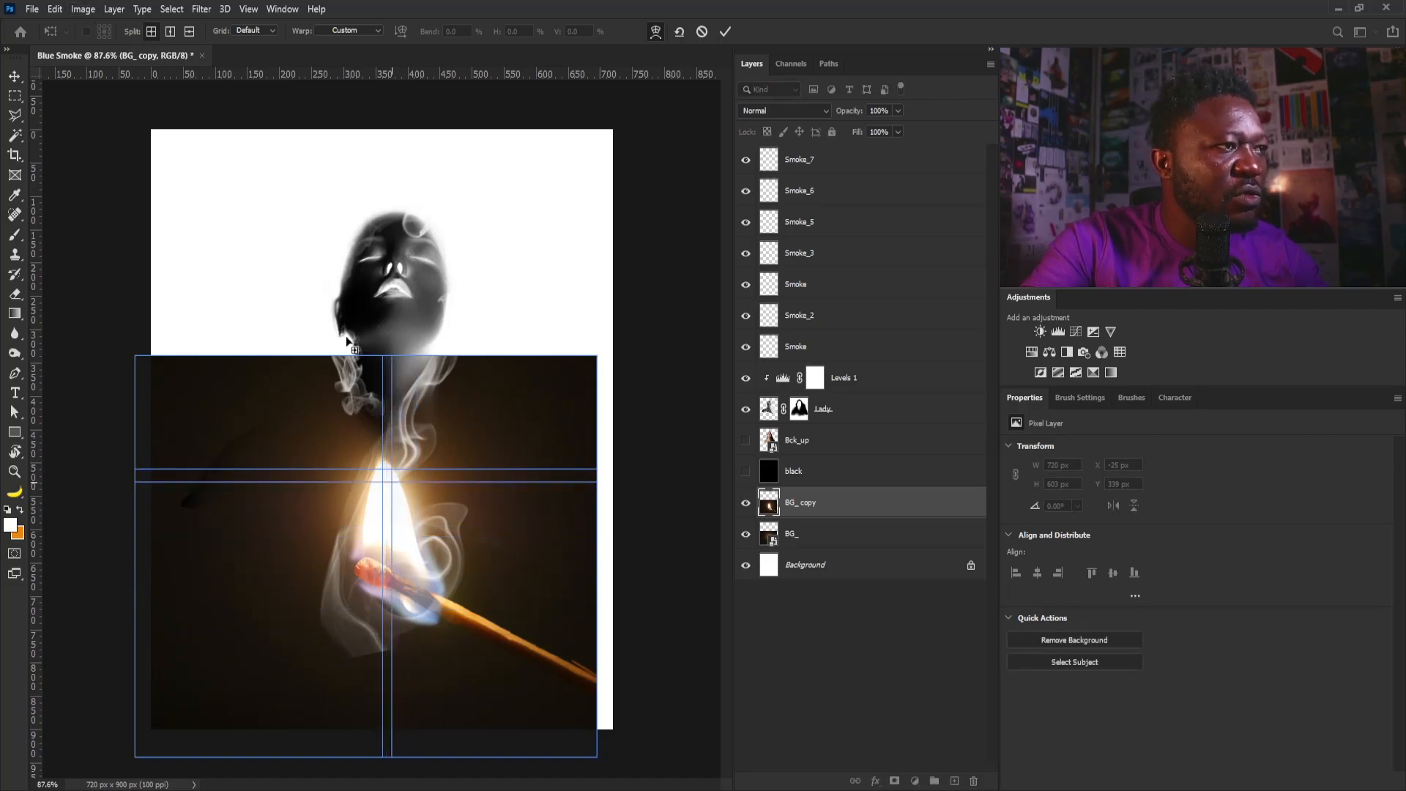
click(190, 33)
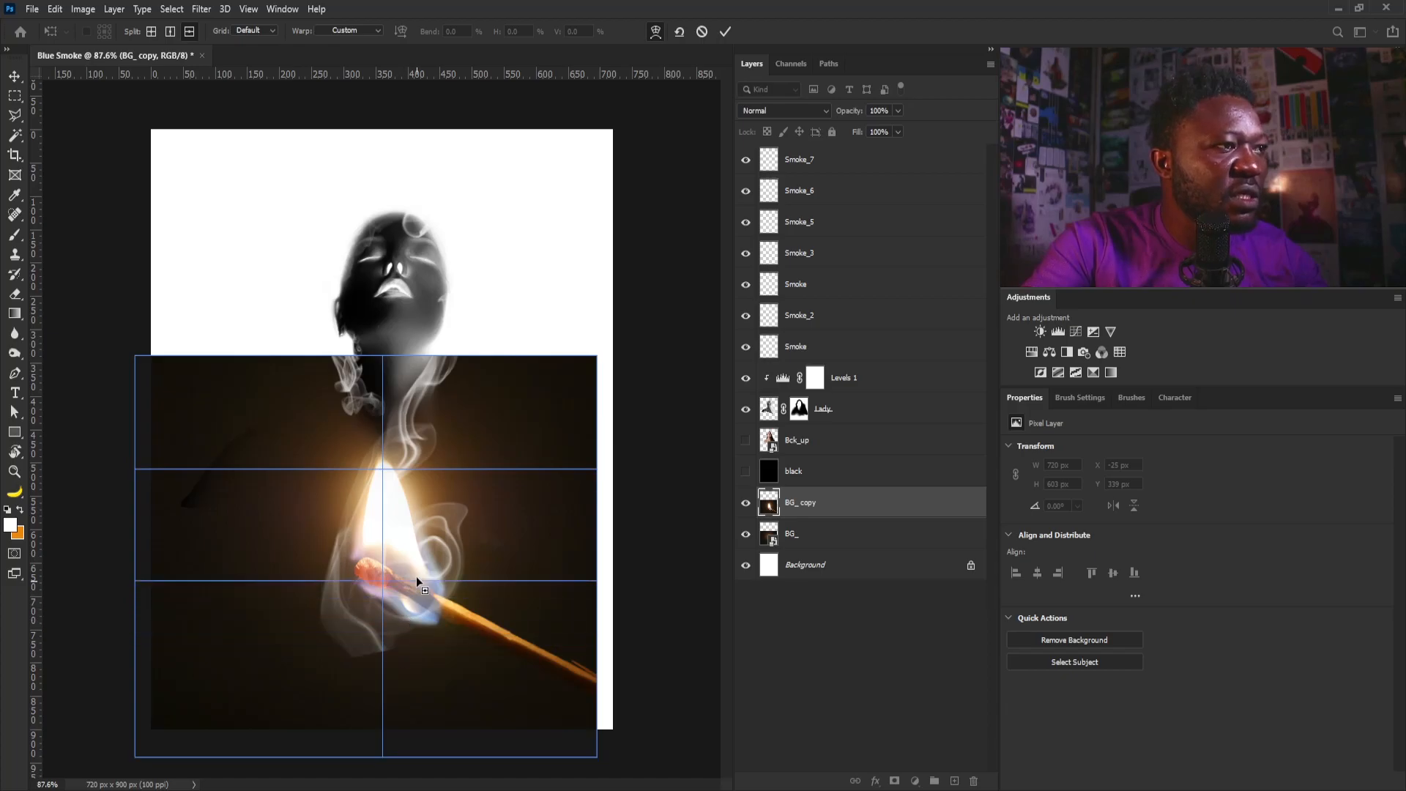
click(420, 534)
Bend the warp grid at the flame's tip and middle so the flame curves into the rising smoke, and apply the warp.
drag(346, 426, 391, 452)
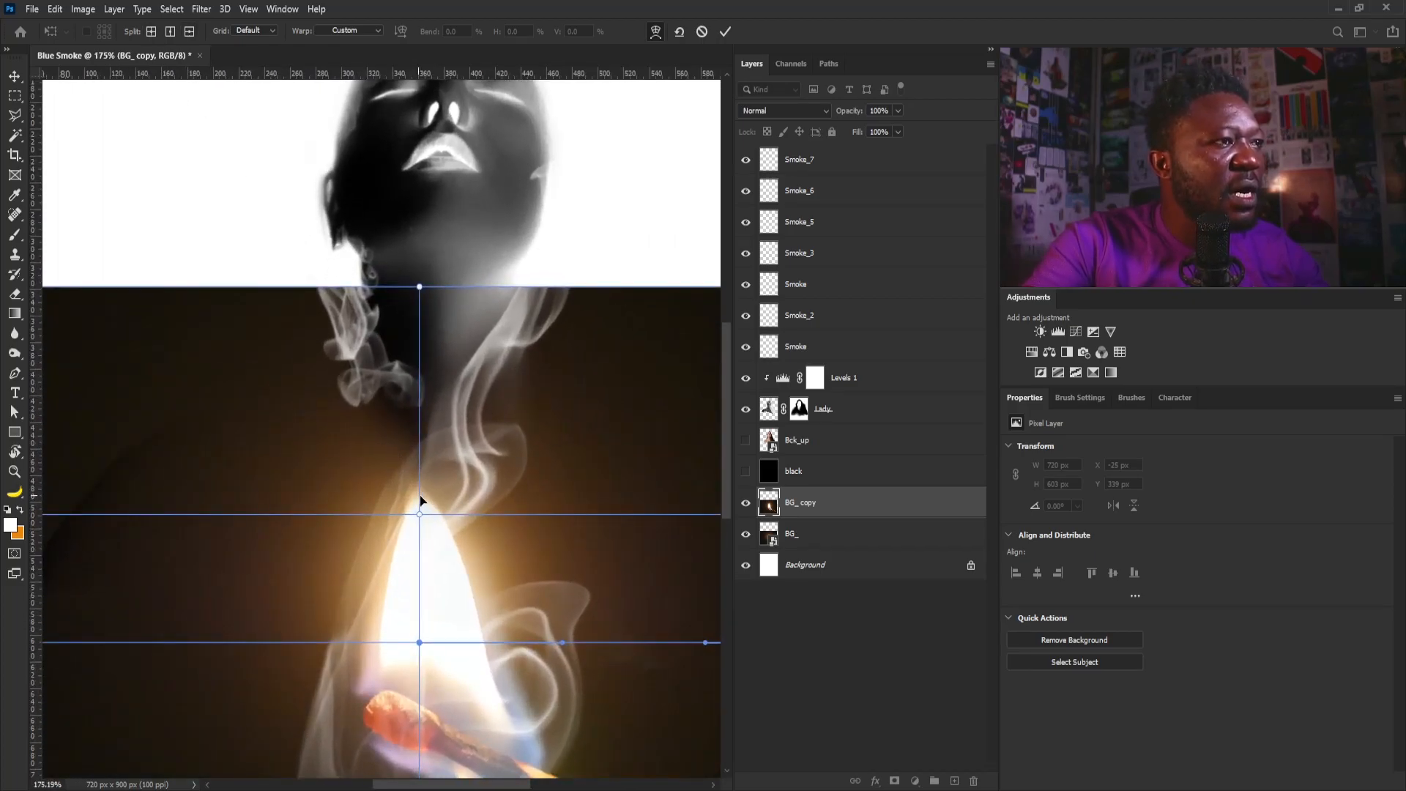
click(420, 515)
drag(419, 442, 440, 441)
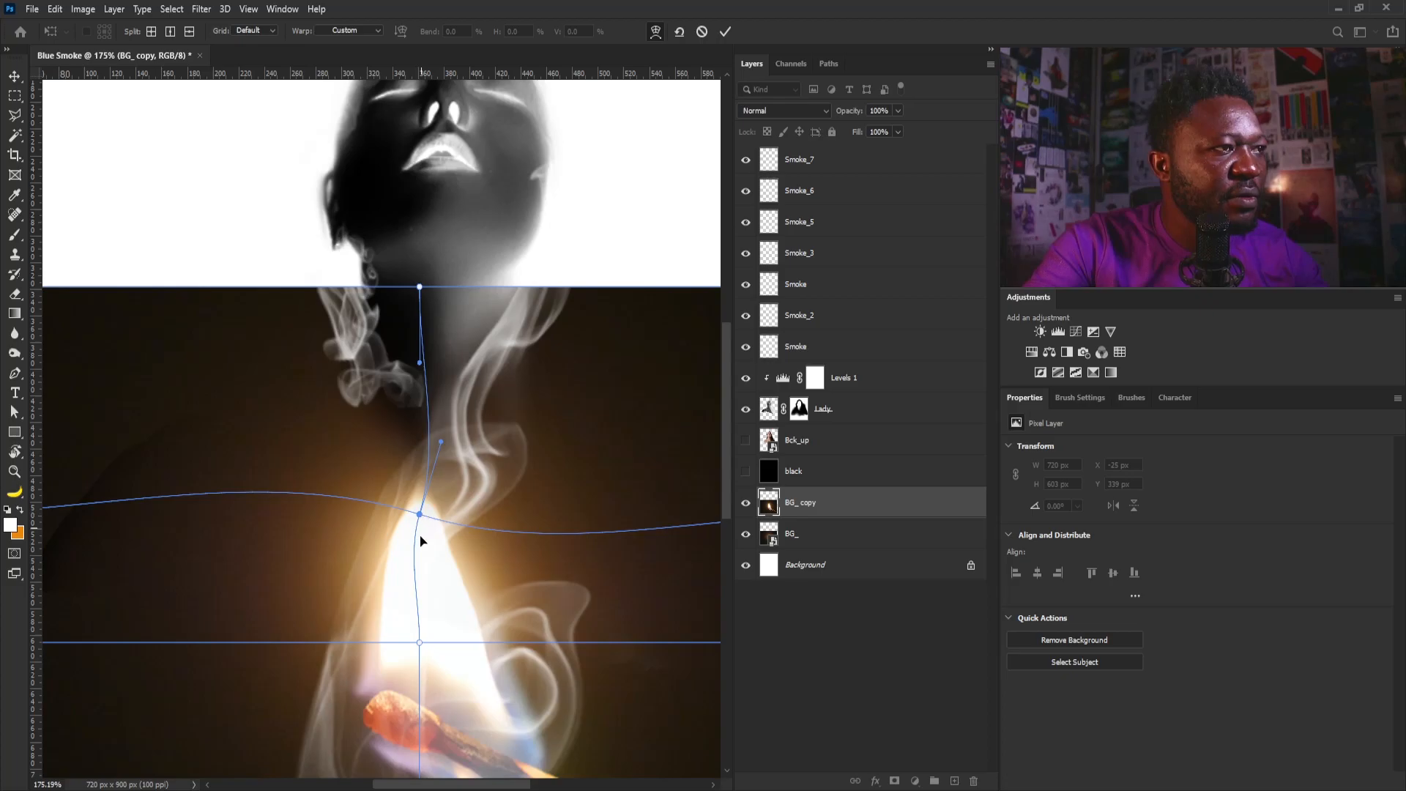
drag(419, 642, 414, 642)
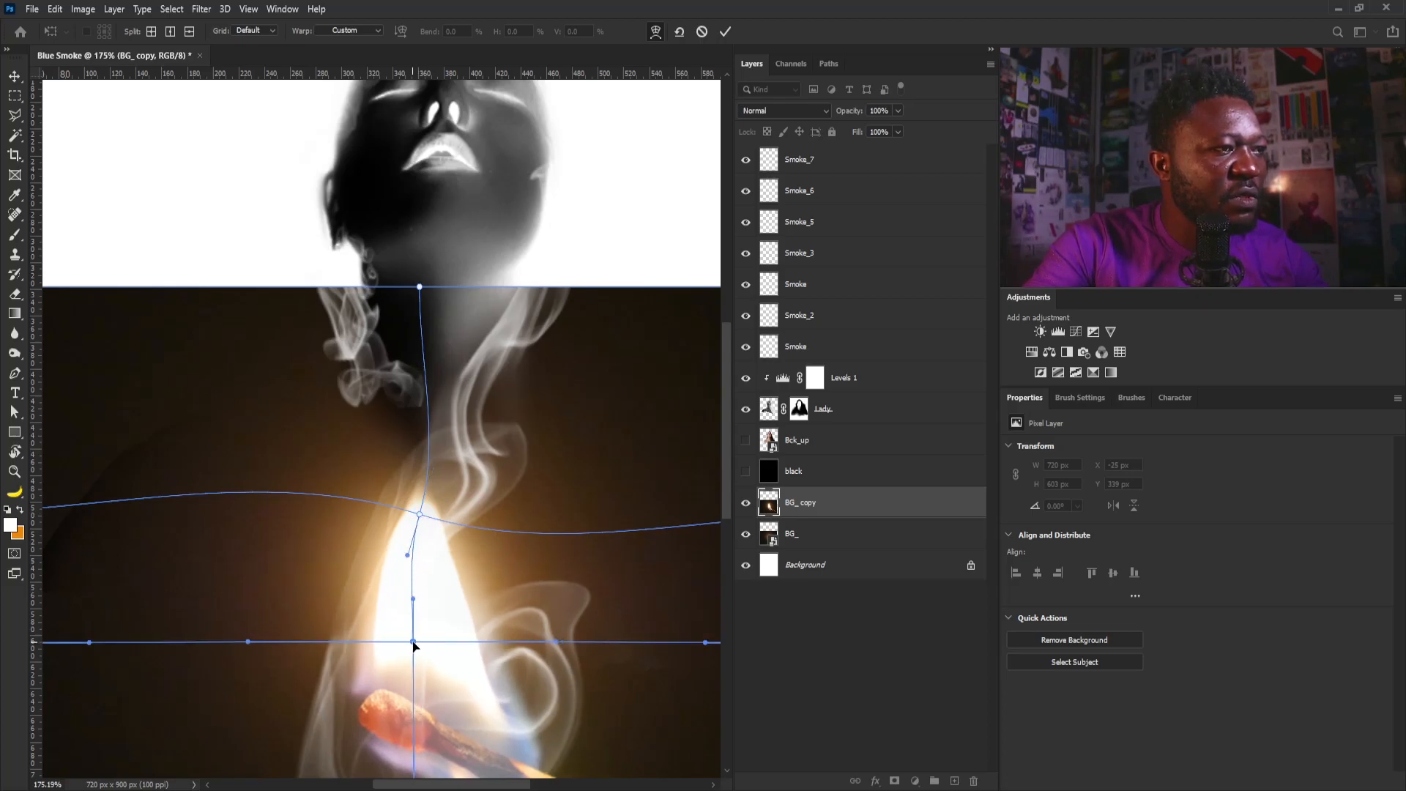
click(421, 512)
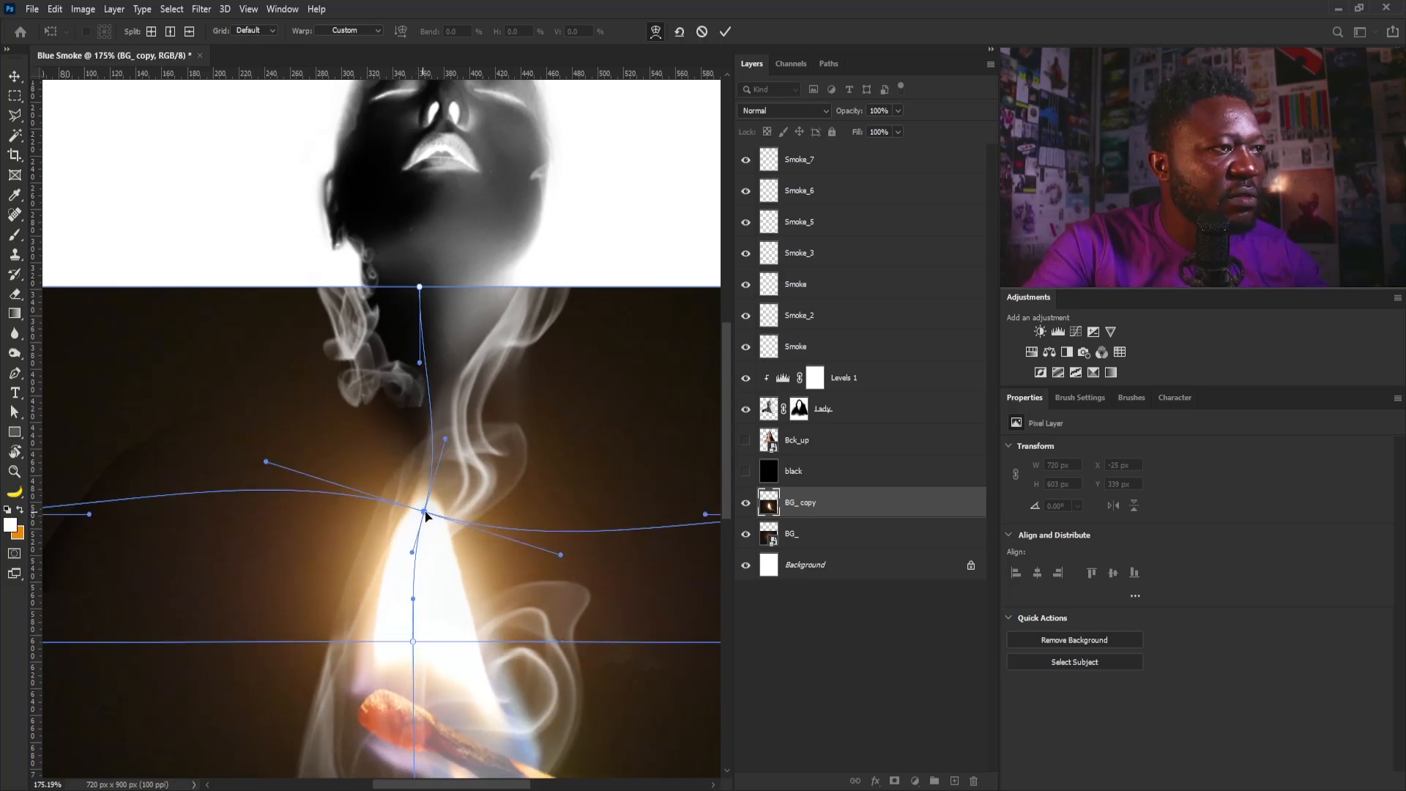
key(Return)
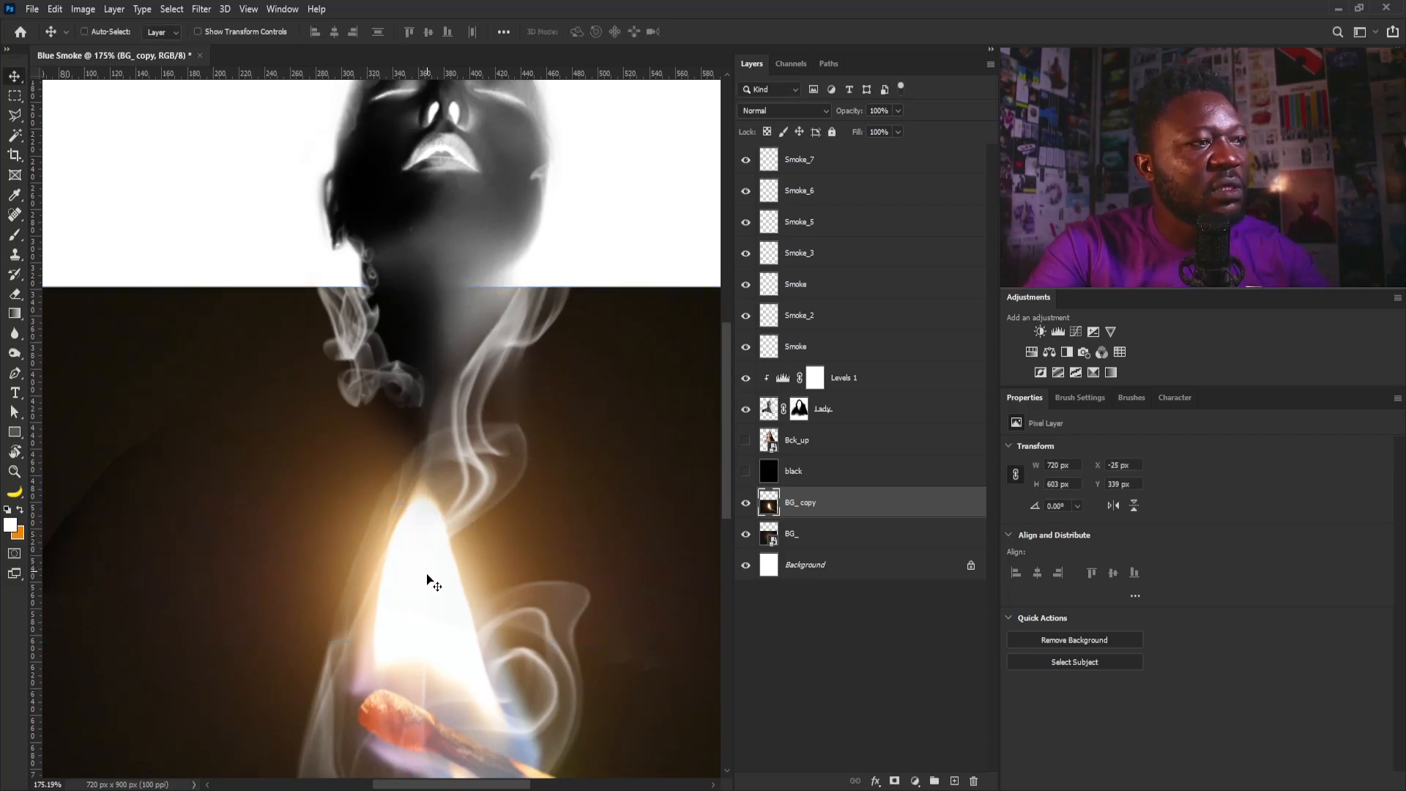
Reposition all layers from Smoke_7 down to BG_ copy together and scale them up until BG_ copy is about 808 px wide.
drag(522, 486, 443, 516)
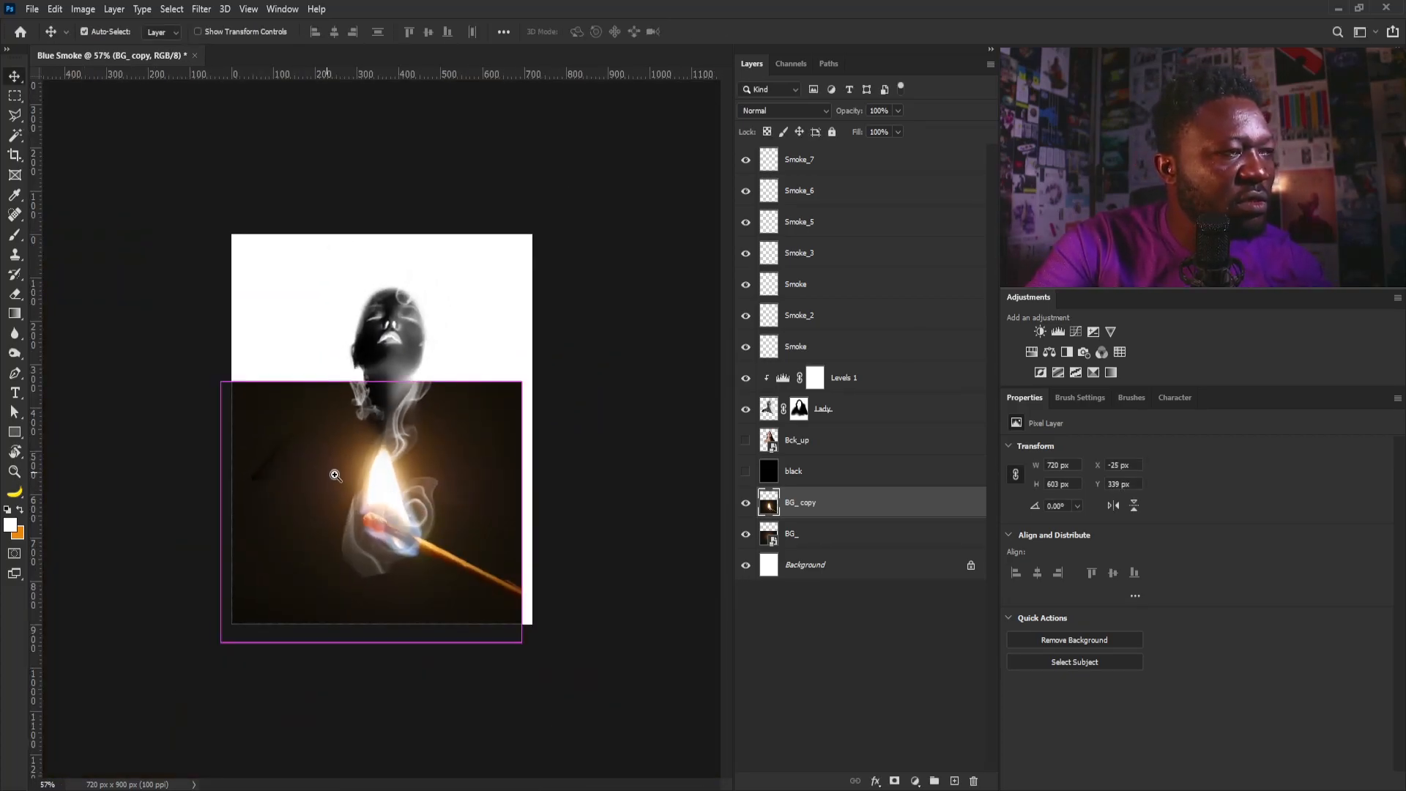
drag(331, 474, 359, 477)
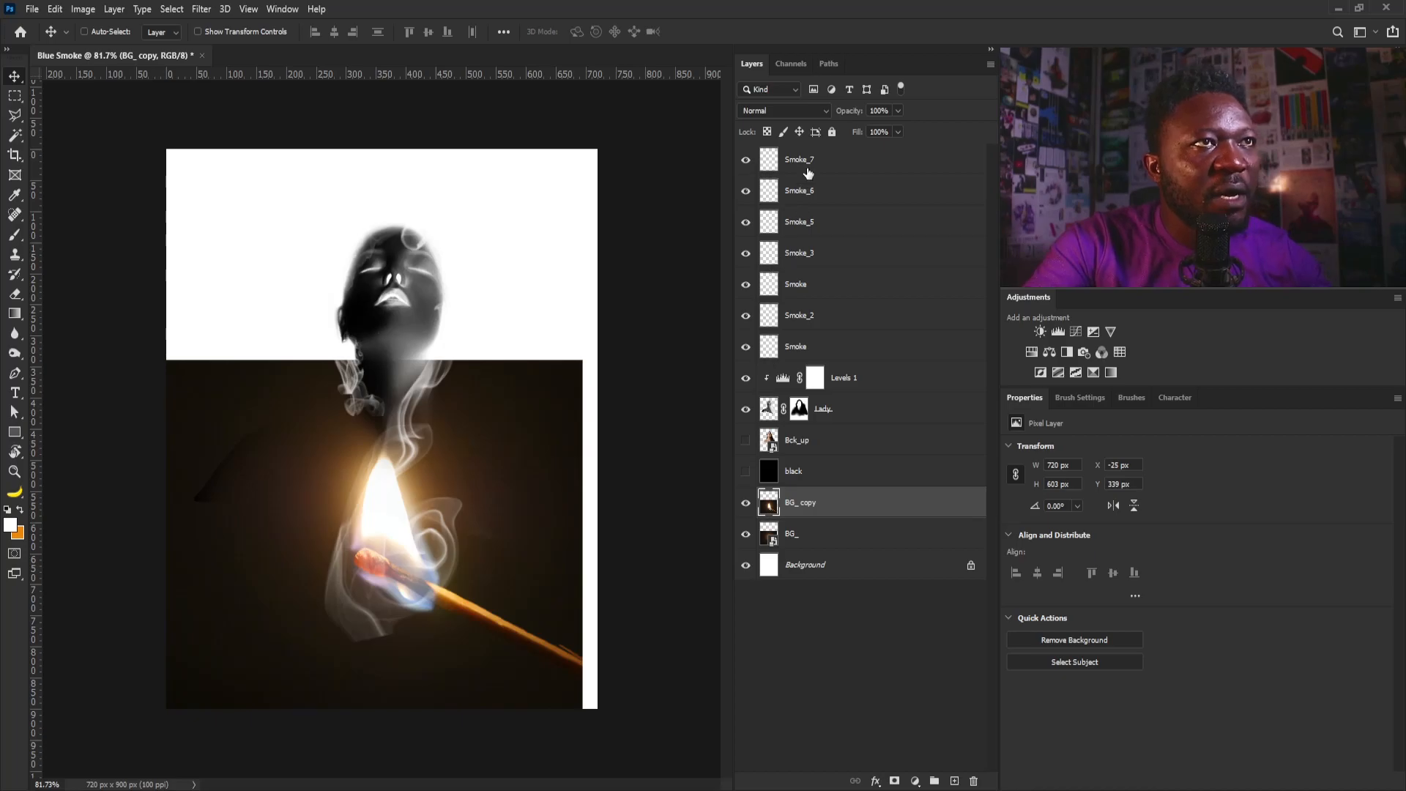
shift+click(832, 162)
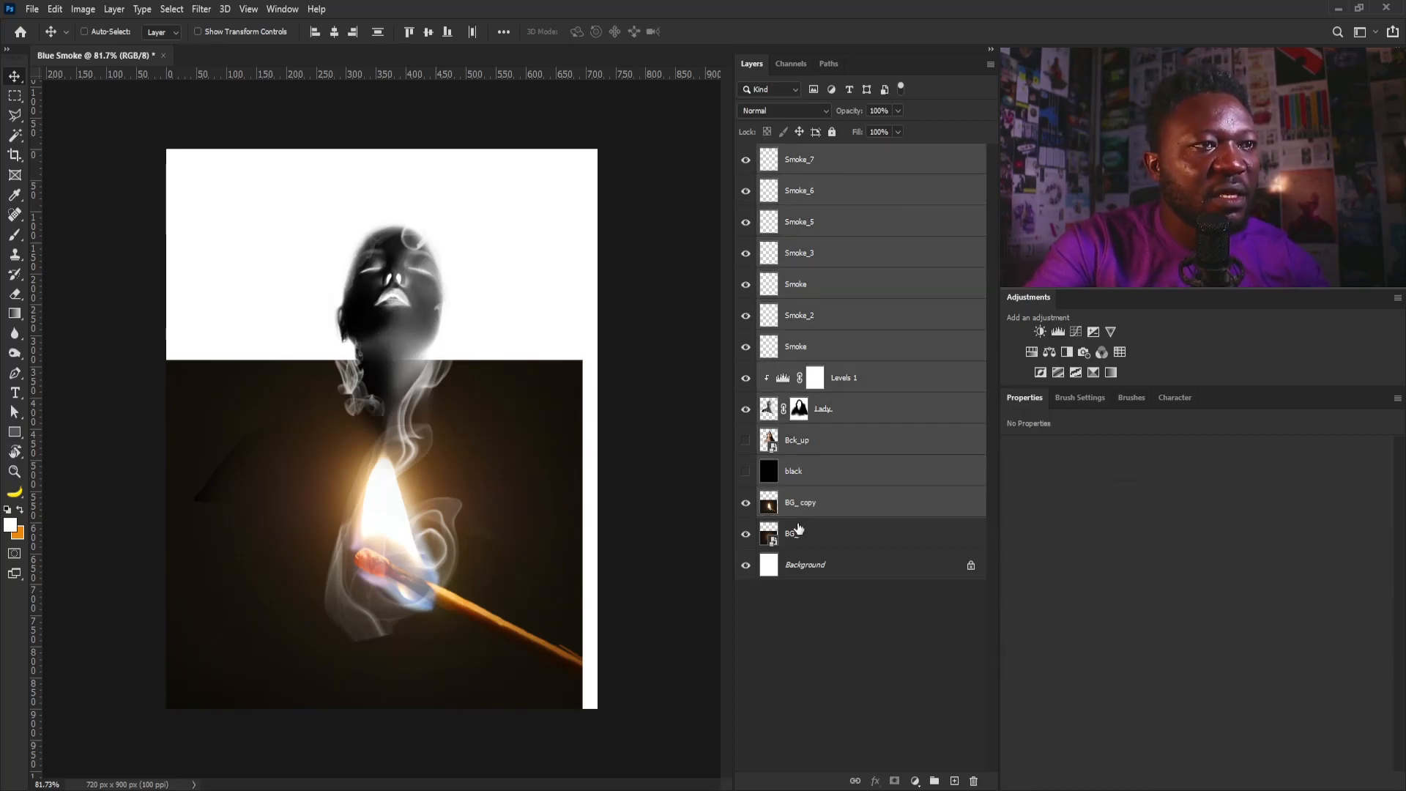
mouse_move(473, 518)
mouse_down()
mouse_move(467, 567)
mouse_move(480, 503)
mouse_up()
key(ctrl+t)
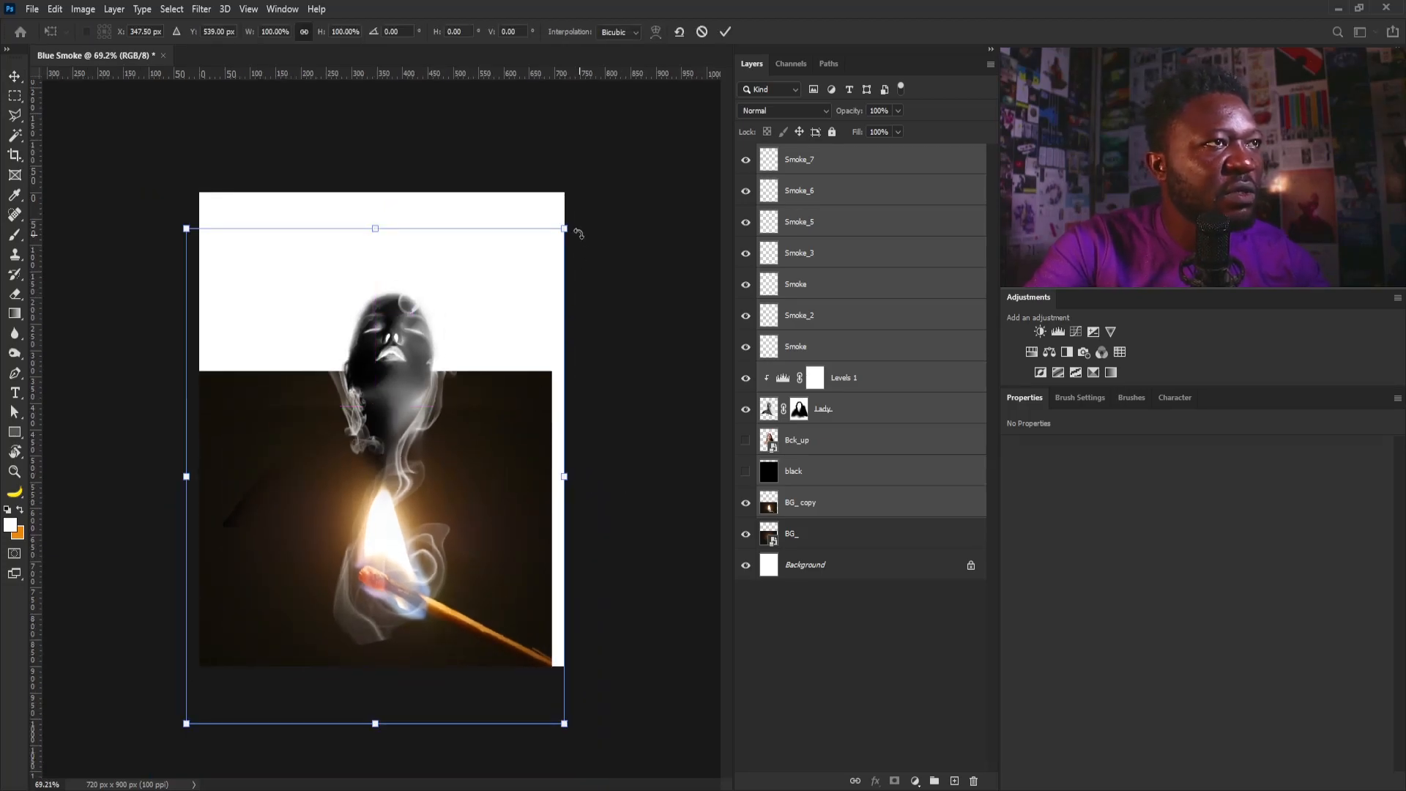
drag(564, 230, 613, 232)
drag(487, 529, 486, 518)
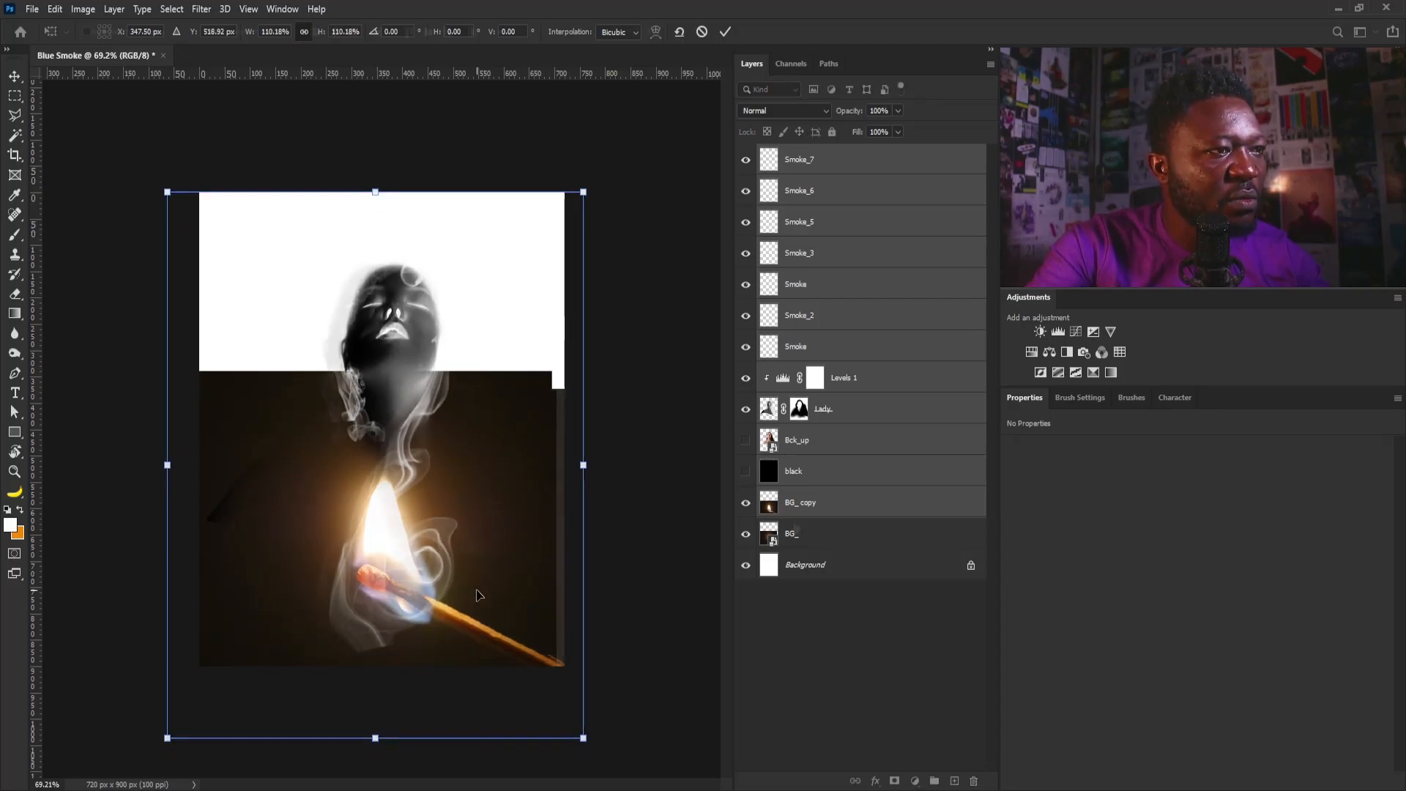
key(Return)
Select a narrow strip along BG_ copy's right edge and widen it with Content-Aware Scale to about 221% to reach the canvas edge.
click(803, 507)
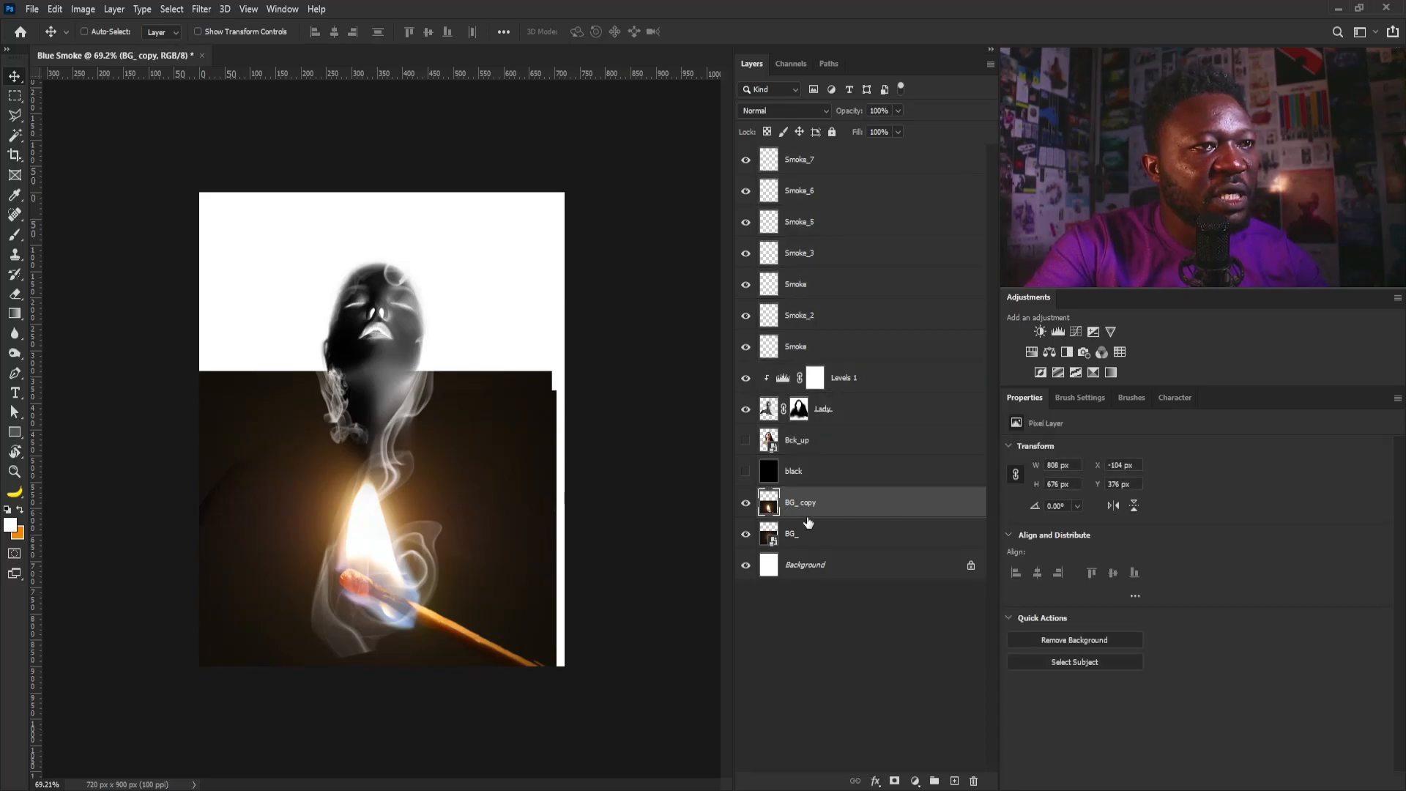
click(12, 96)
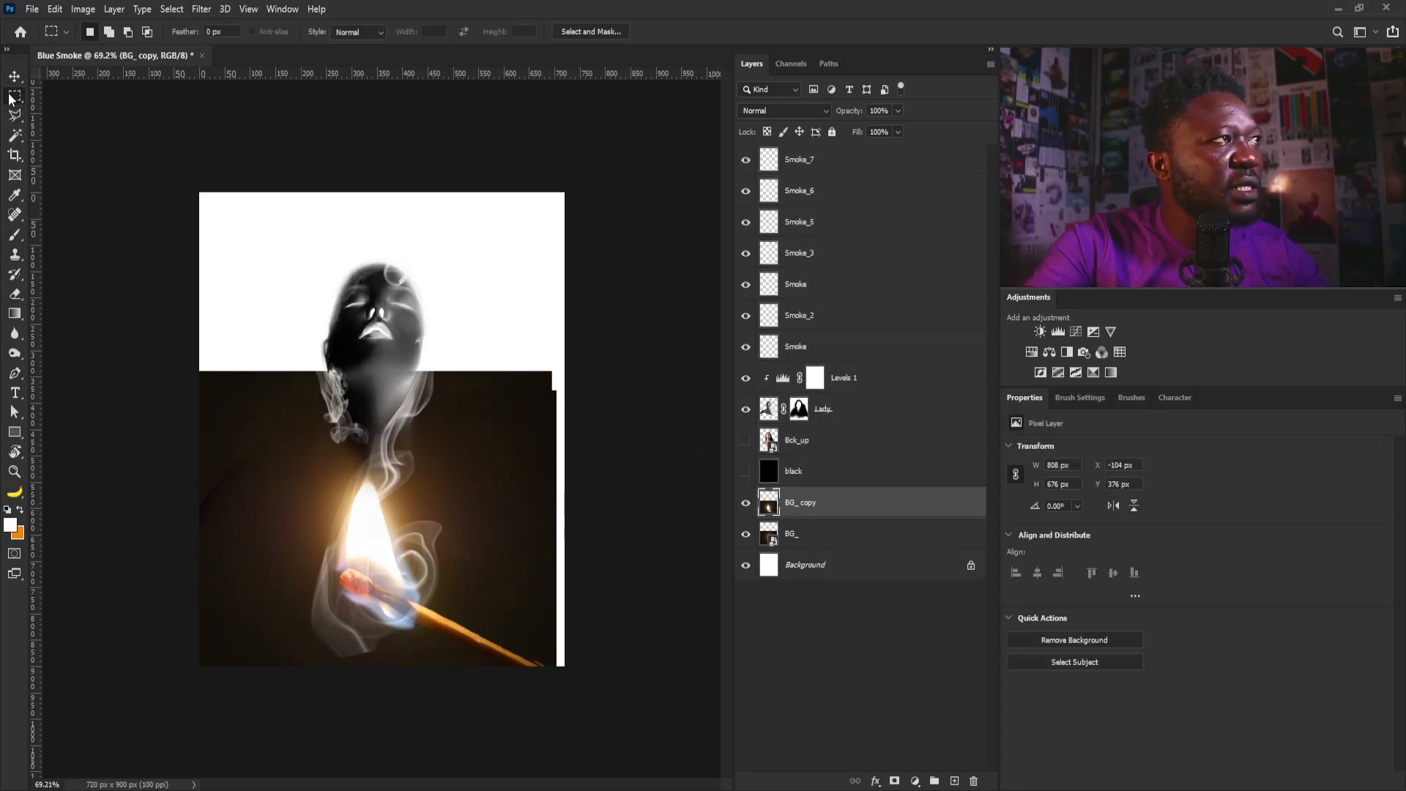
drag(549, 339, 555, 765)
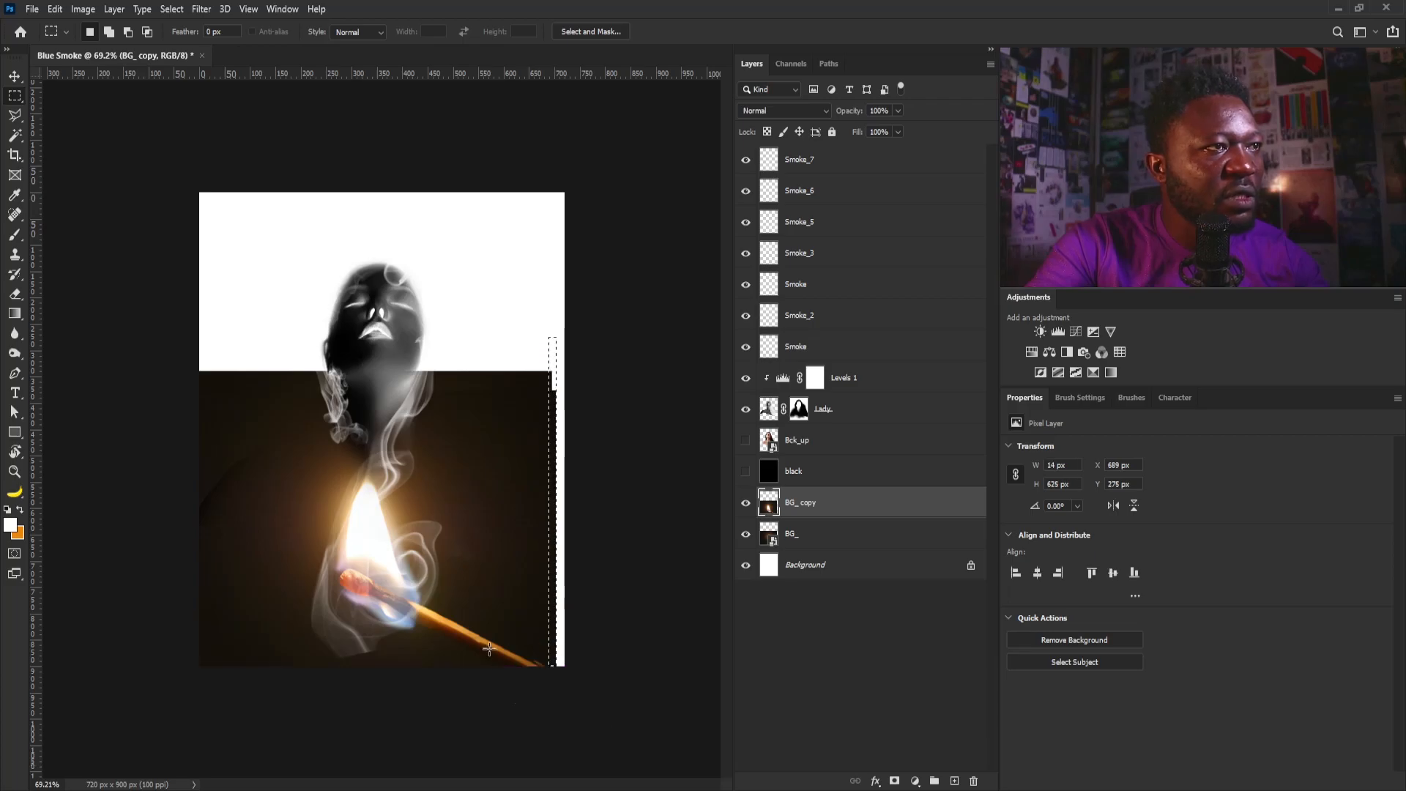
click(55, 9)
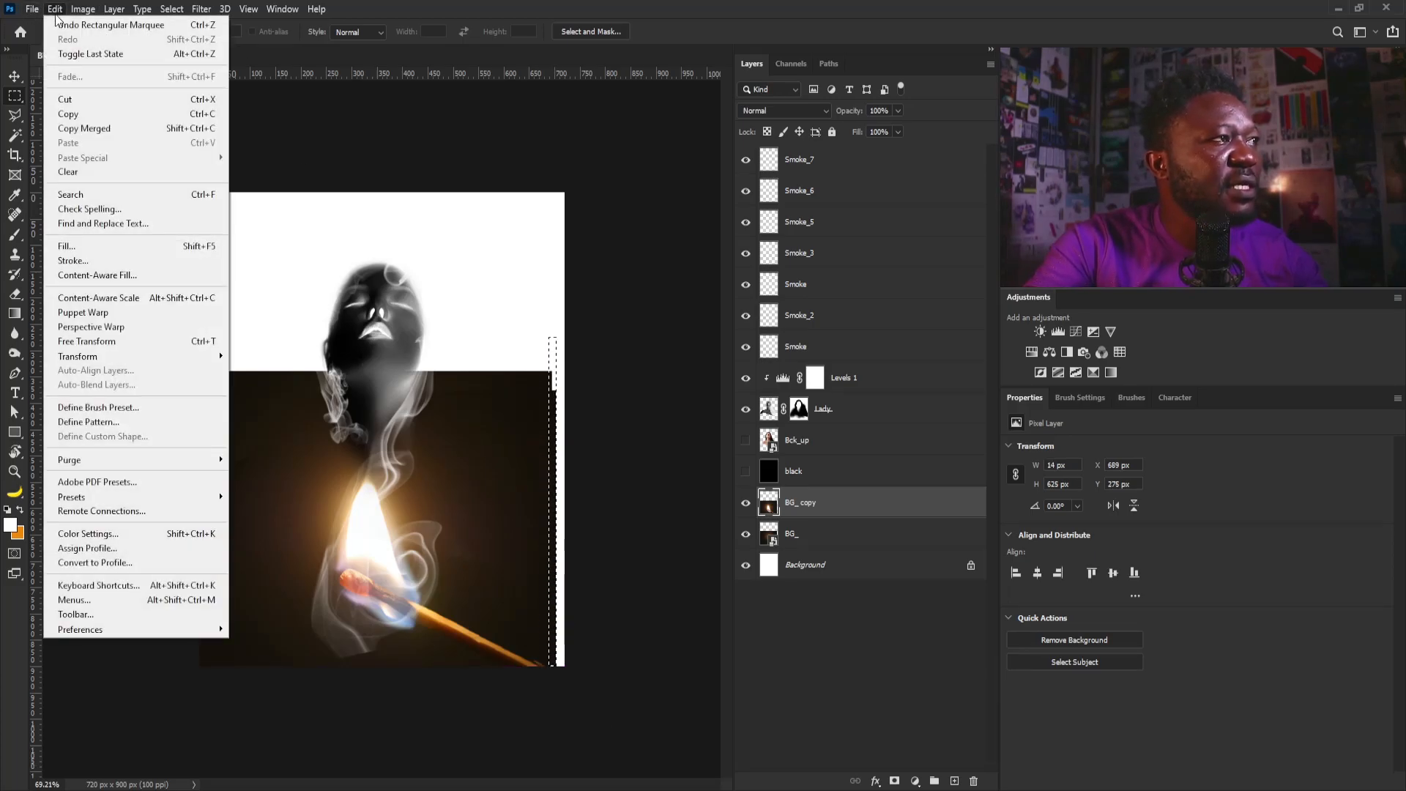
click(125, 306)
mouse_move(559, 527)
mouse_down()
mouse_move(611, 519)
mouse_move(574, 531)
mouse_up()
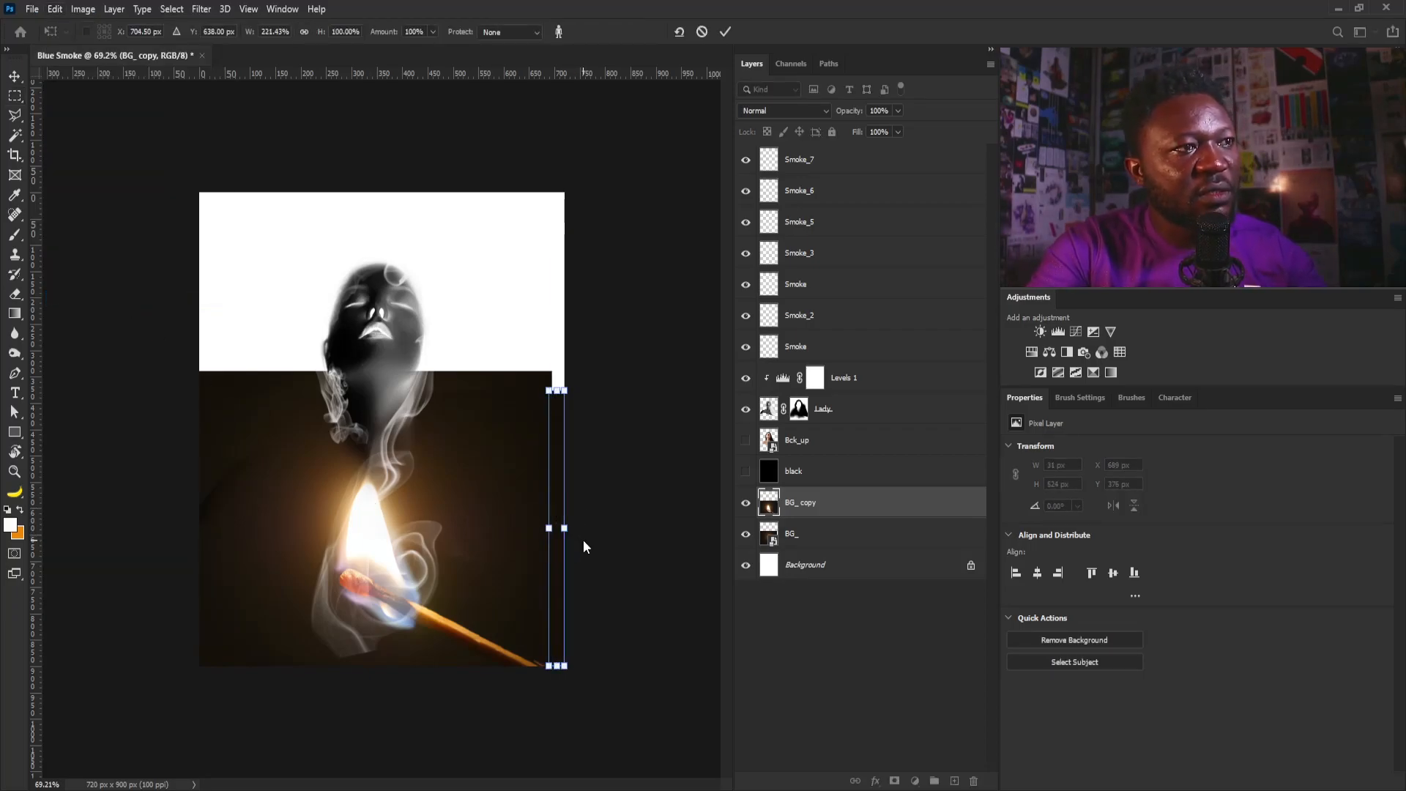
key(Return)
Select a full-width band about 139 px high across BG_ copy's upper edge, and hide the Lady, Levels 1 and smoke layers.
drag(564, 352, 142, 423)
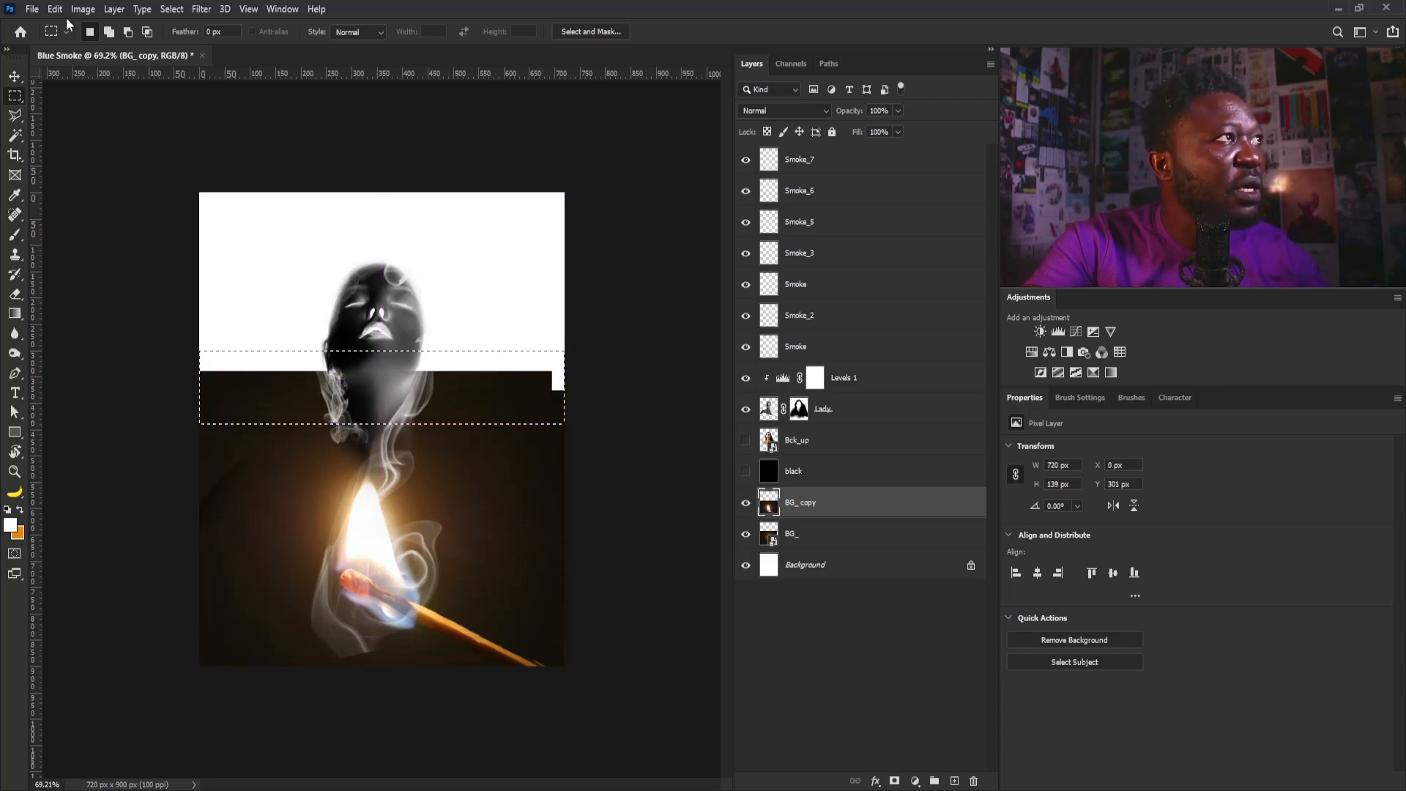
click(745, 409)
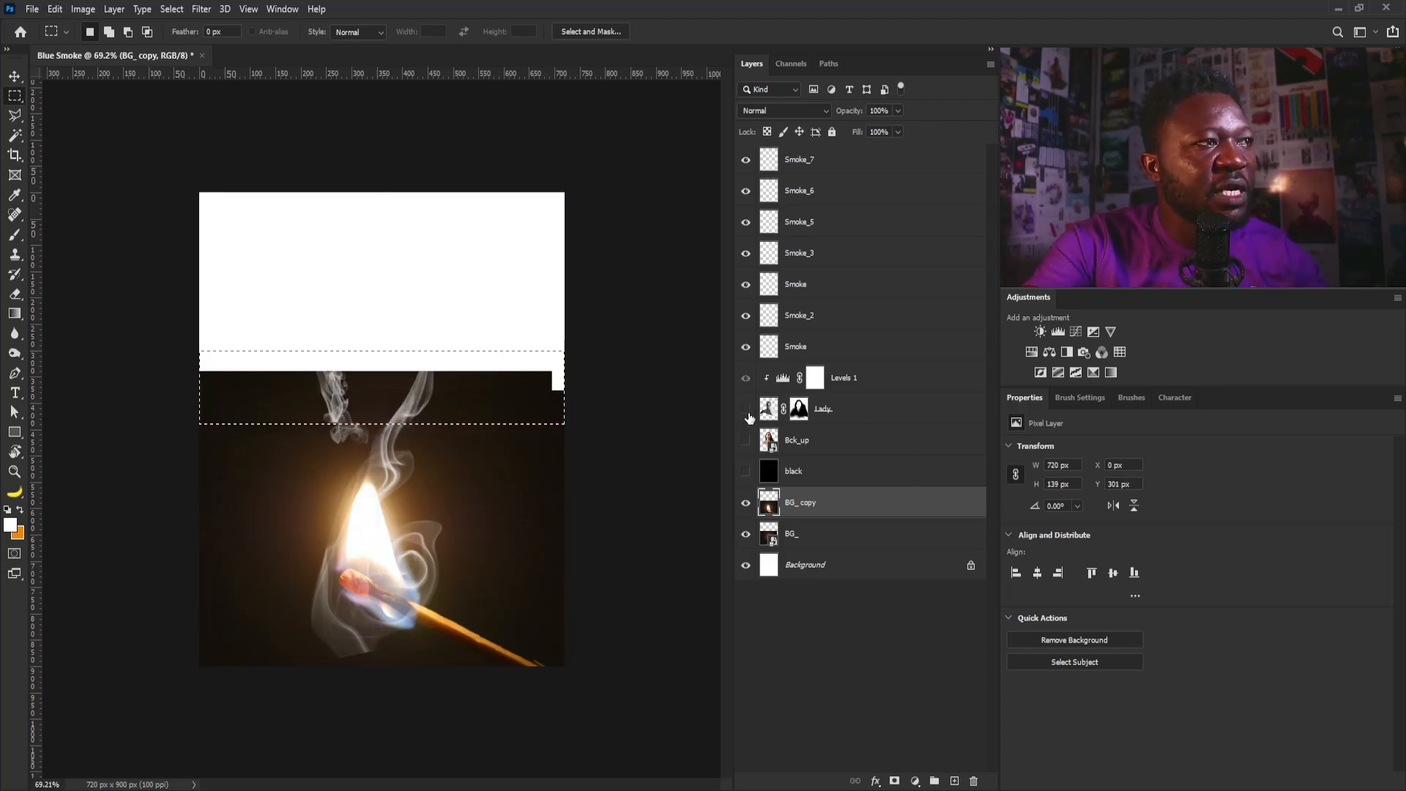
drag(745, 158, 745, 284)
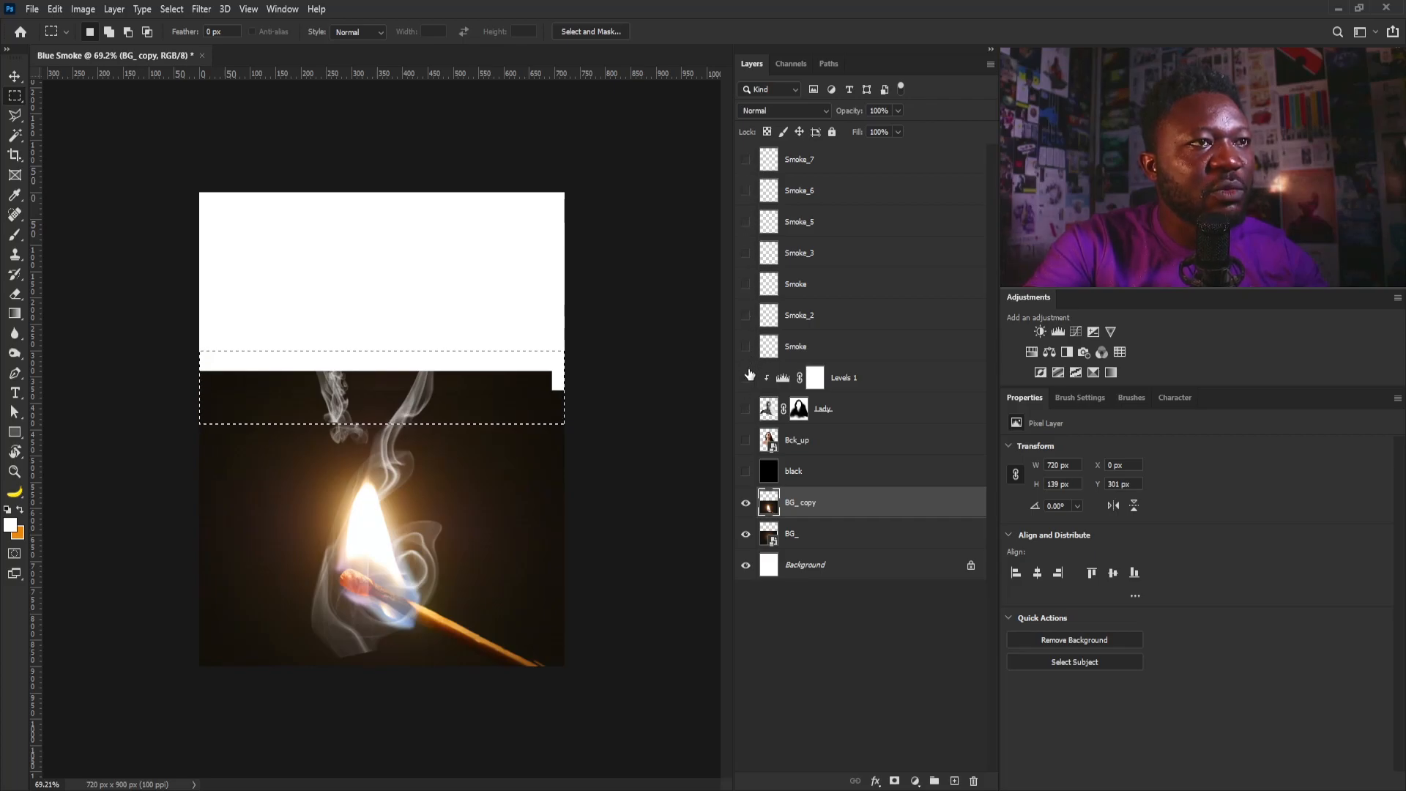
Stretch the selected dark band up to the top of the canvas with Content-Aware Scale and deselect.
click(57, 9)
click(133, 300)
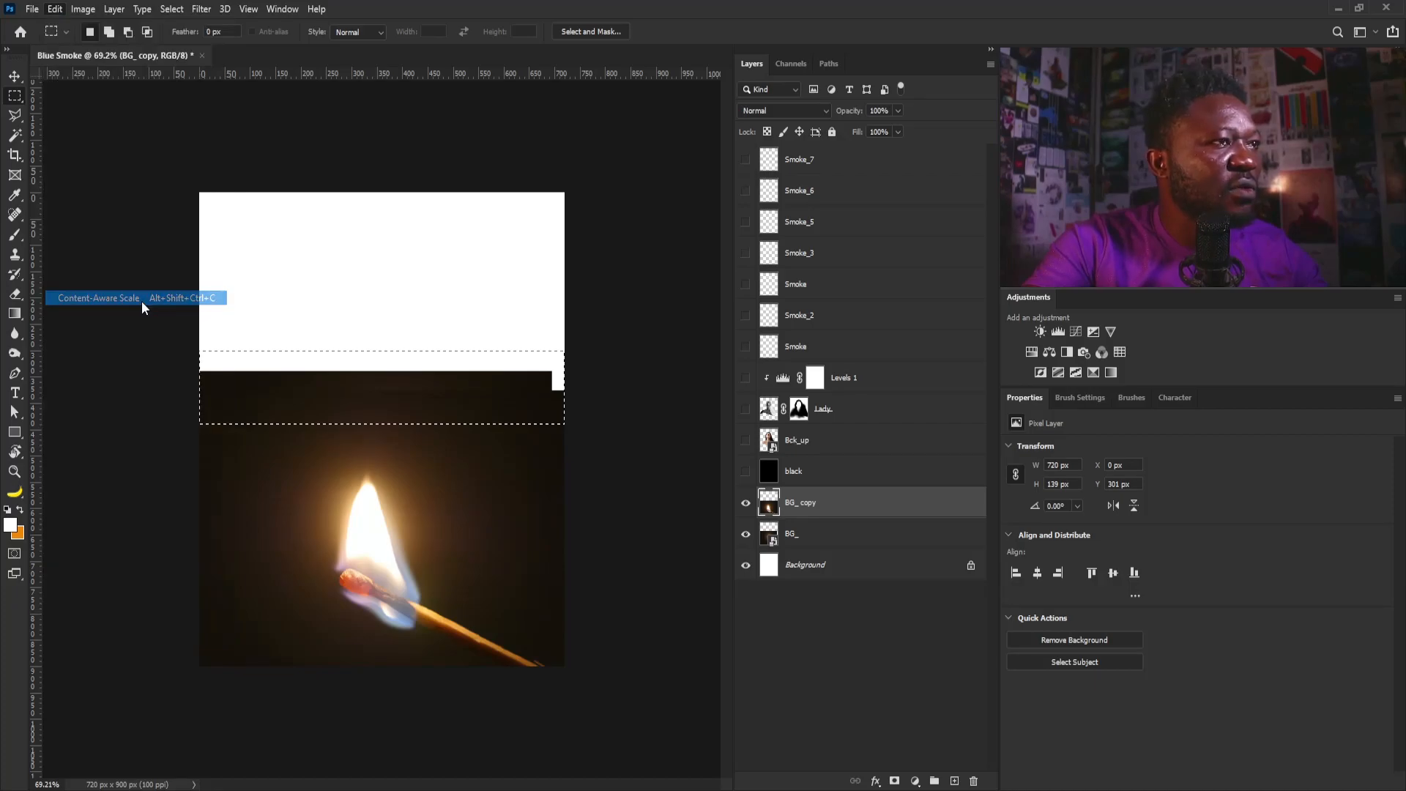
drag(382, 391, 419, 192)
key(Return)
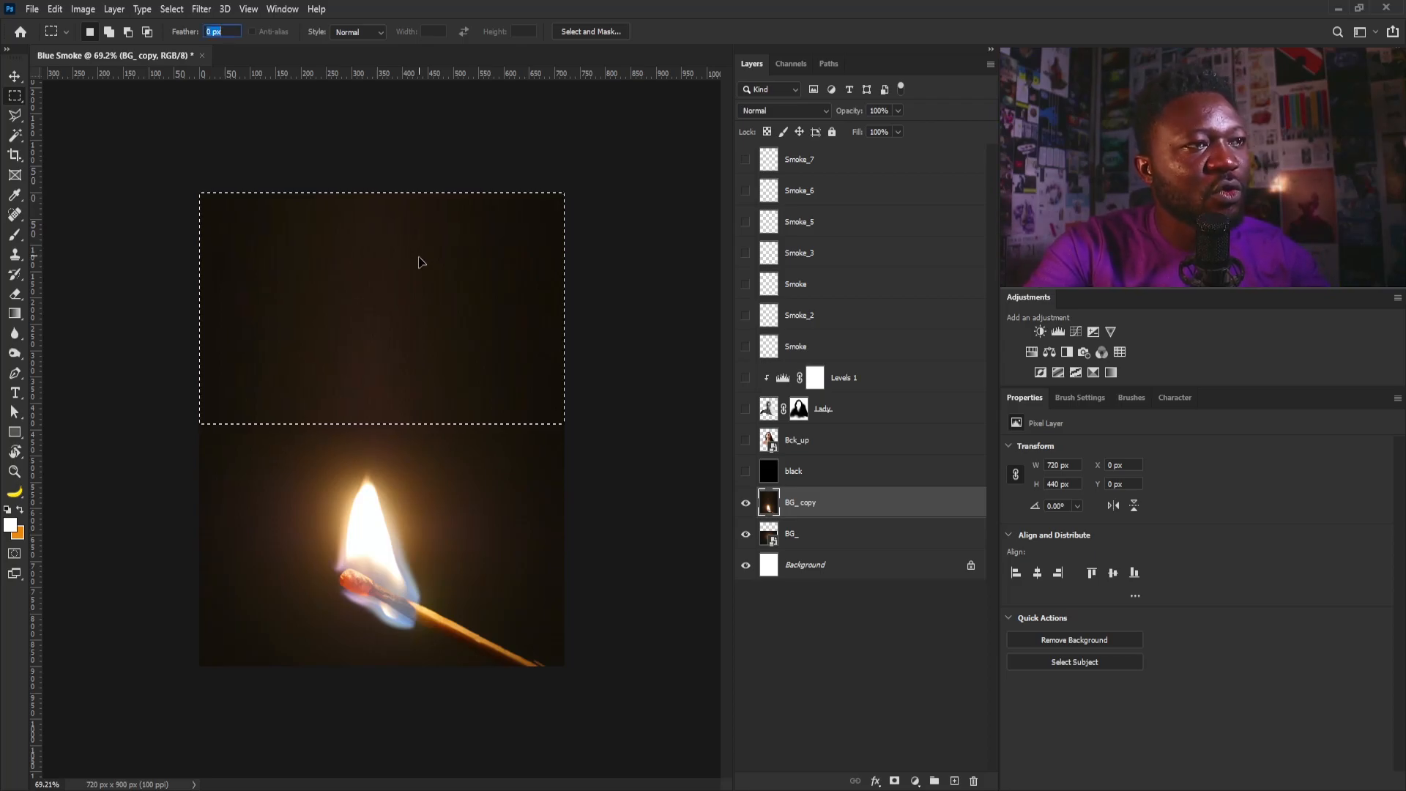
key(ctrl+d)
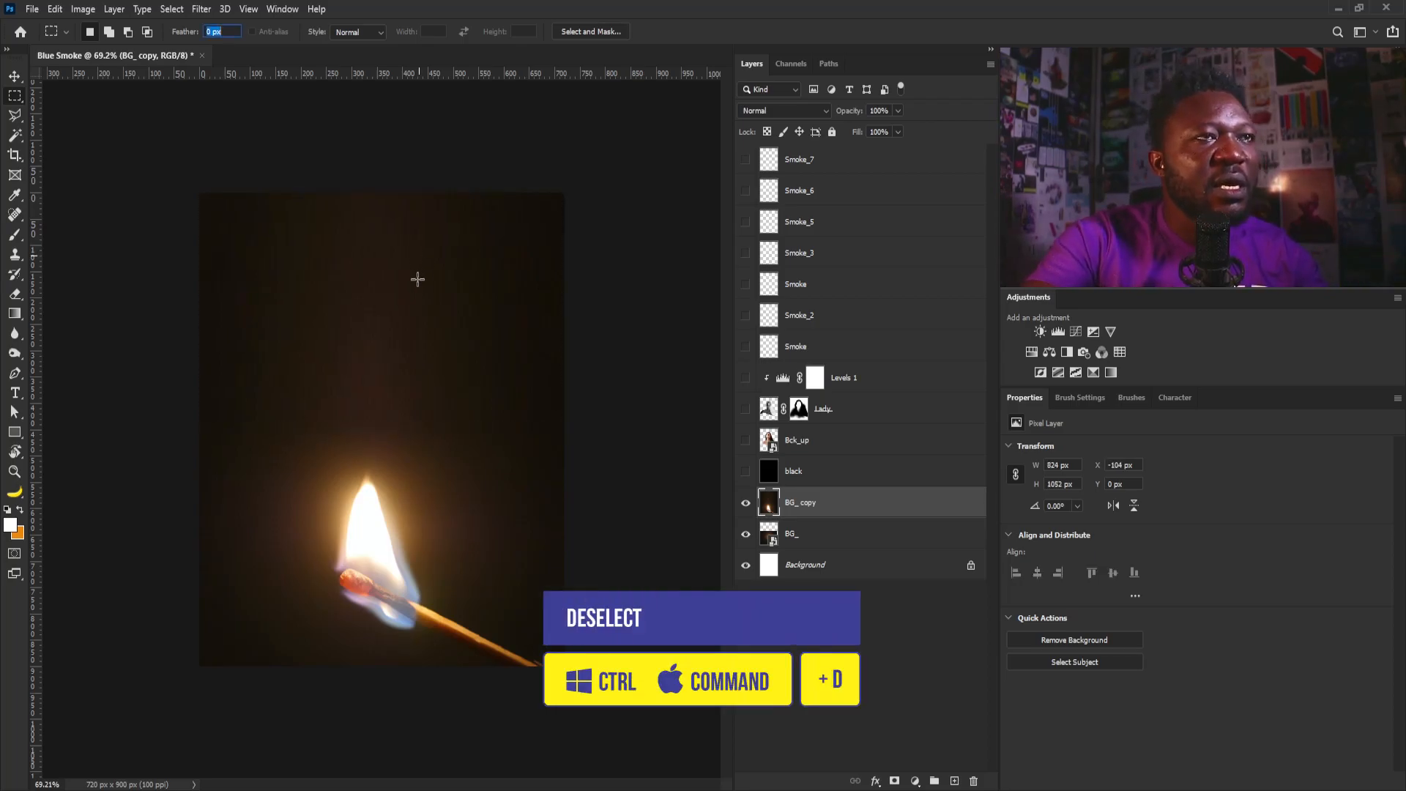
Show the smoke, Levels 1 and Lady layers again and set the Lady layer's blend mode to Screen.
drag(745, 159, 743, 408)
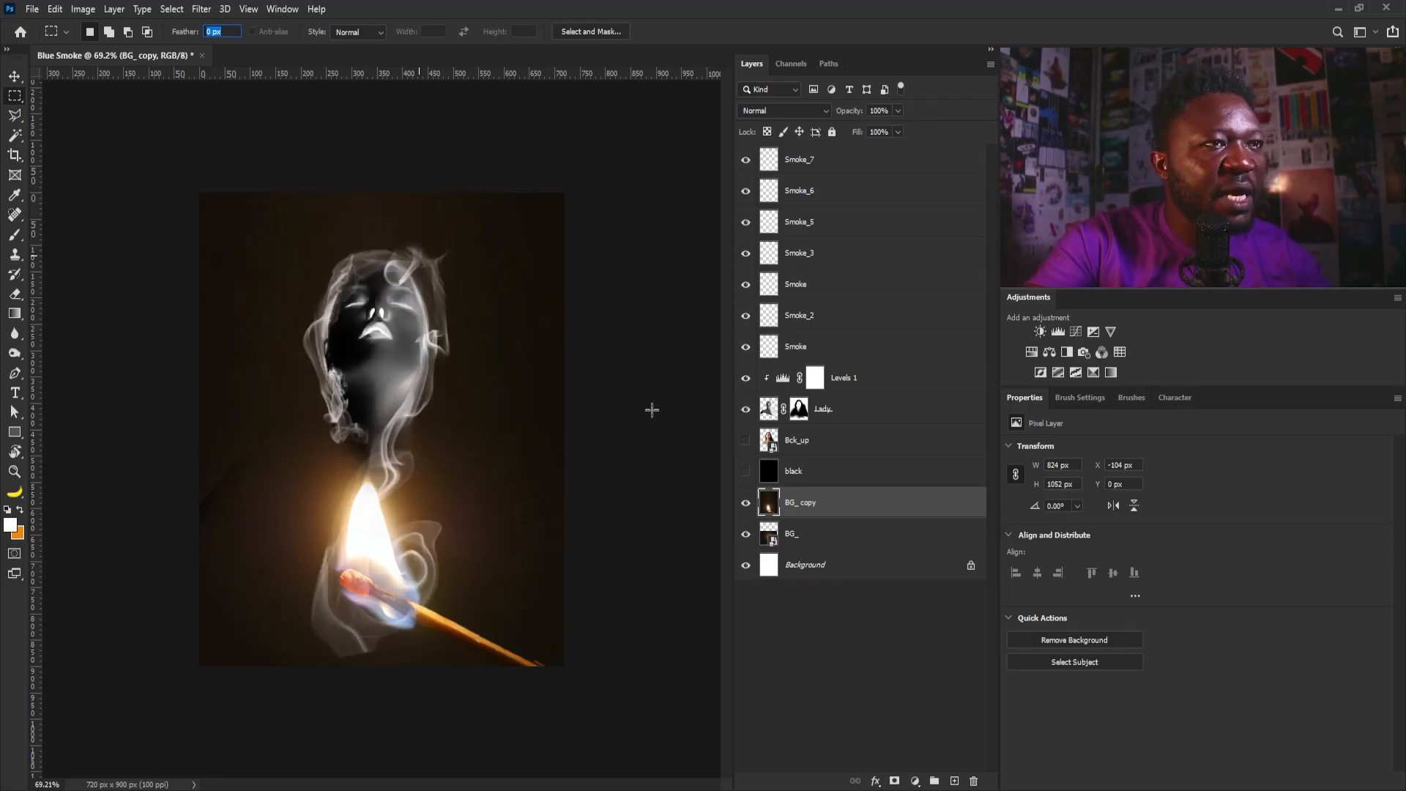
click(835, 415)
click(785, 110)
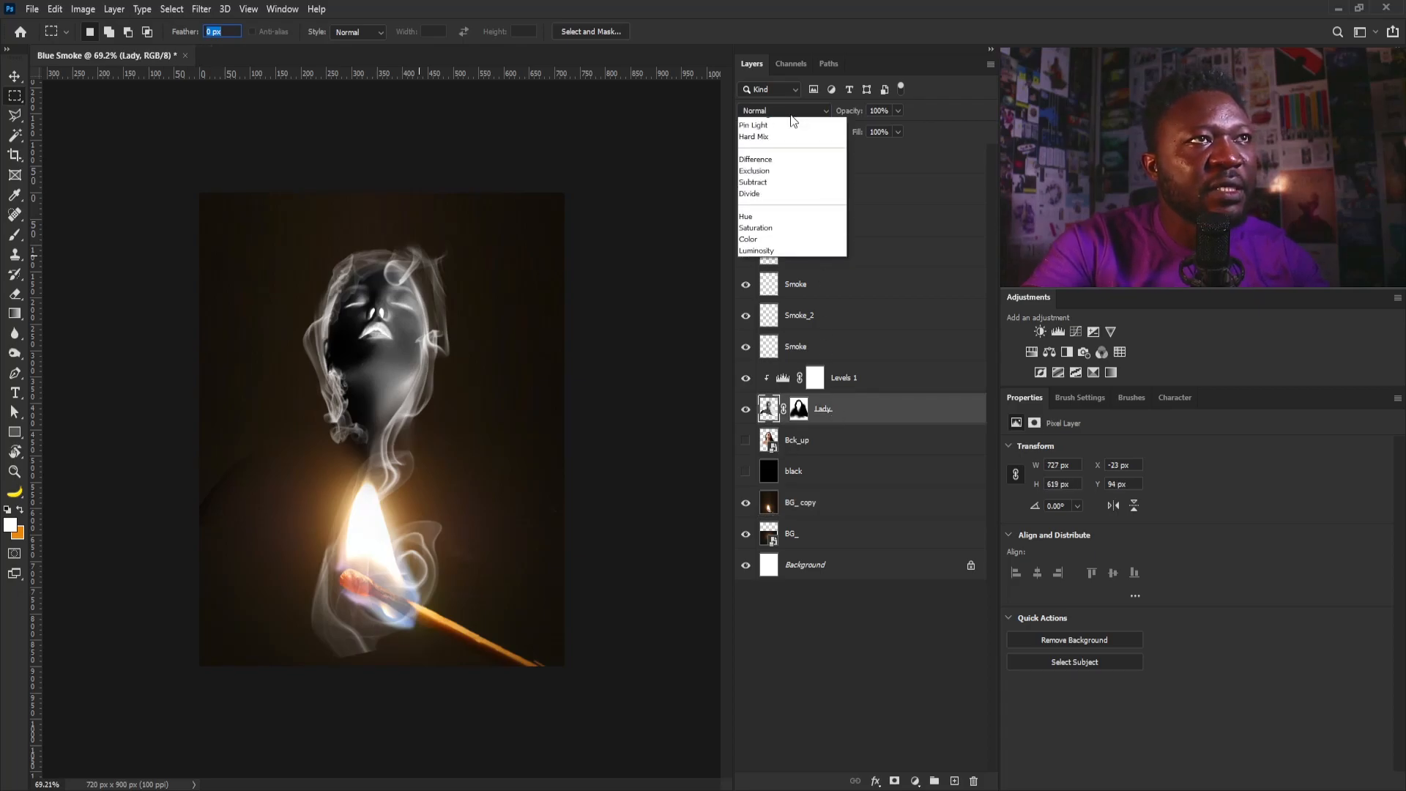
click(778, 240)
drag(320, 325, 336, 344)
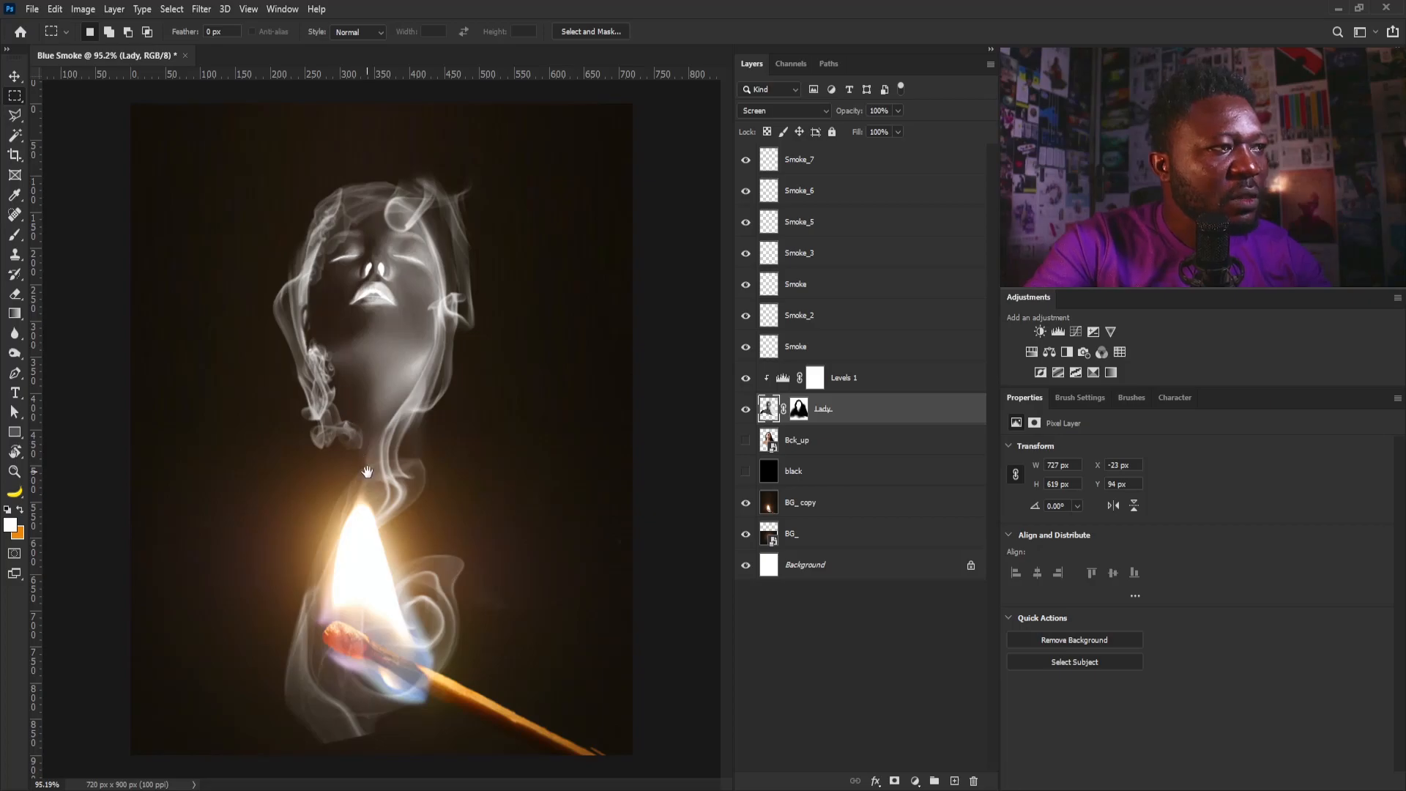
key(v)
drag(324, 448, 328, 448)
drag(291, 524, 332, 493)
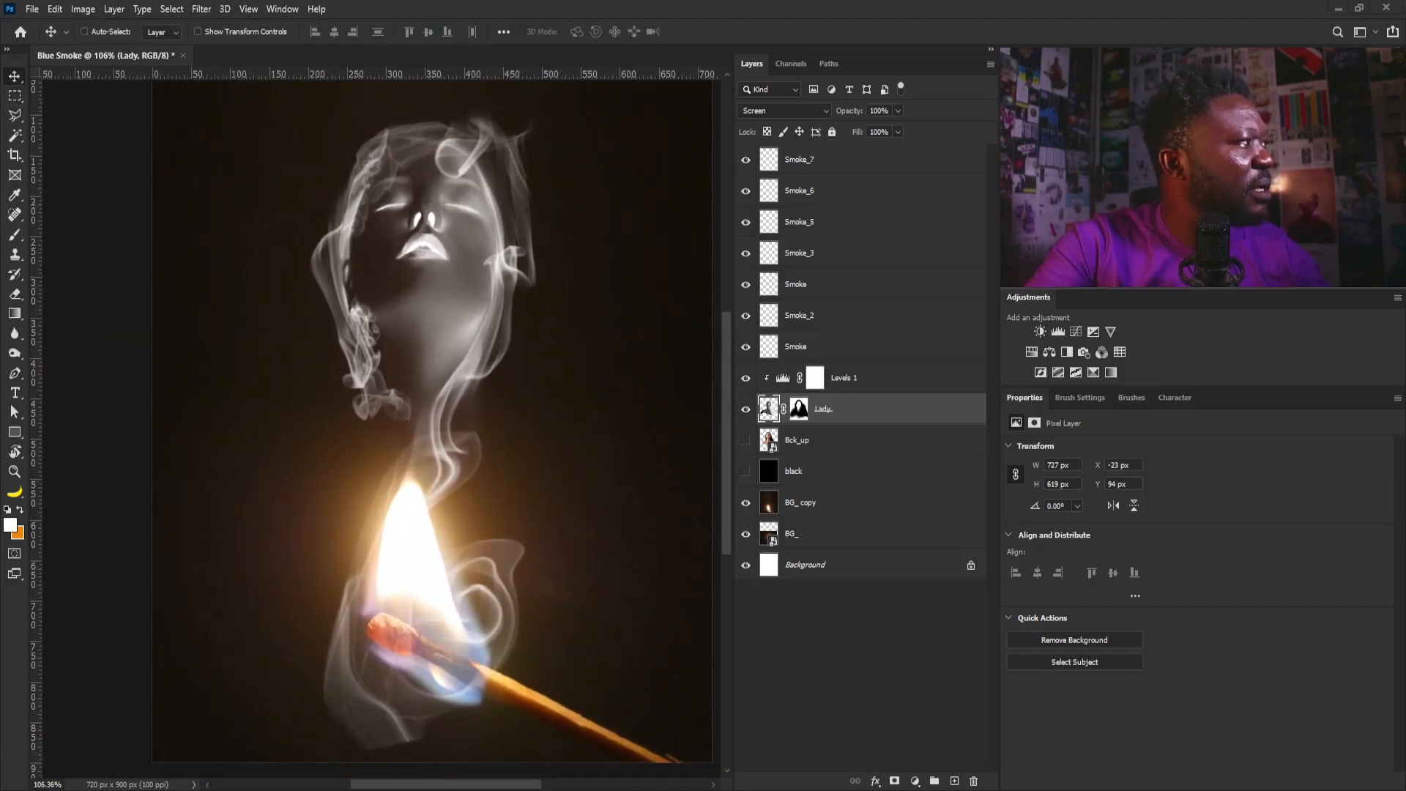
Open couple.png, select the black couple-and-umbrella silhouette with the Magic Wand, and copy it.
drag(115, 276, 575, 55)
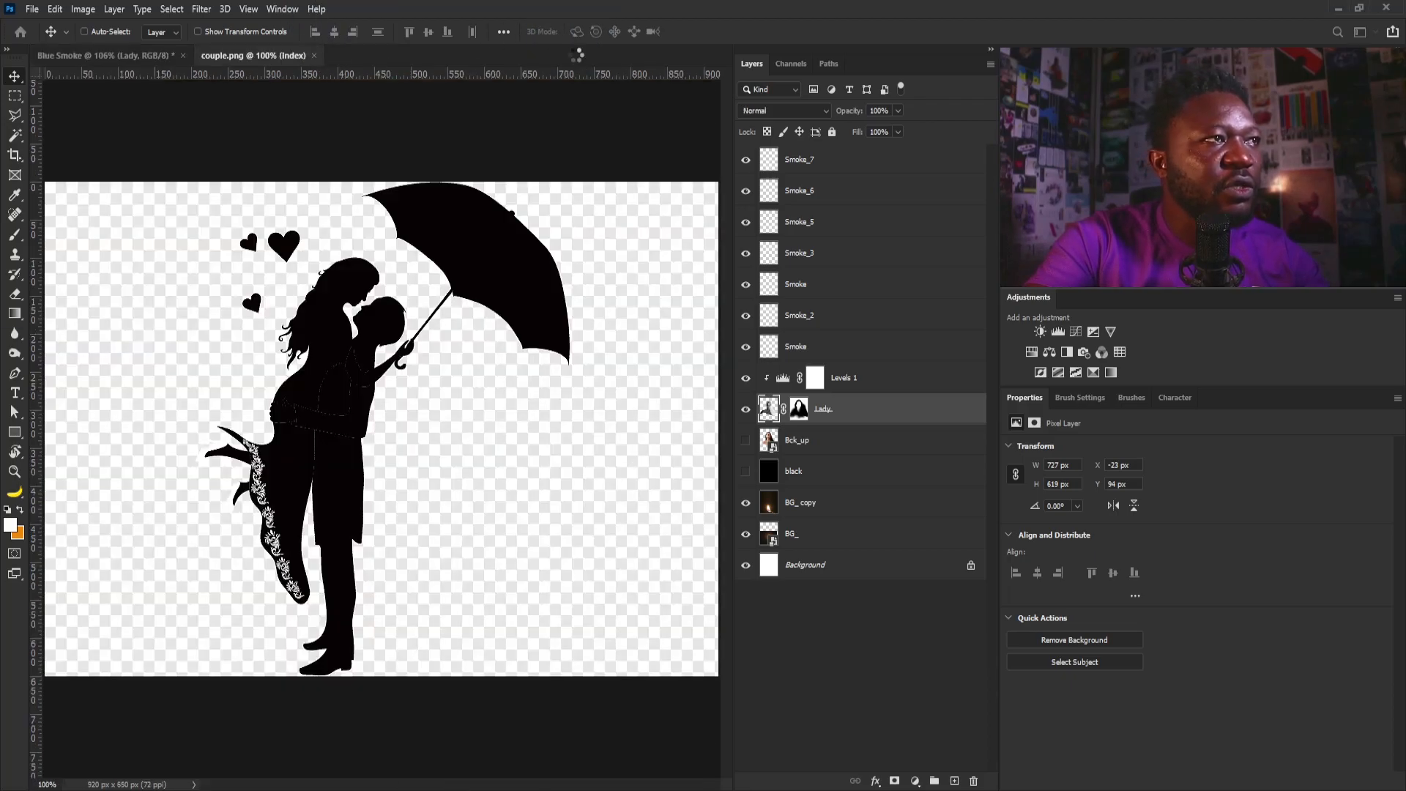
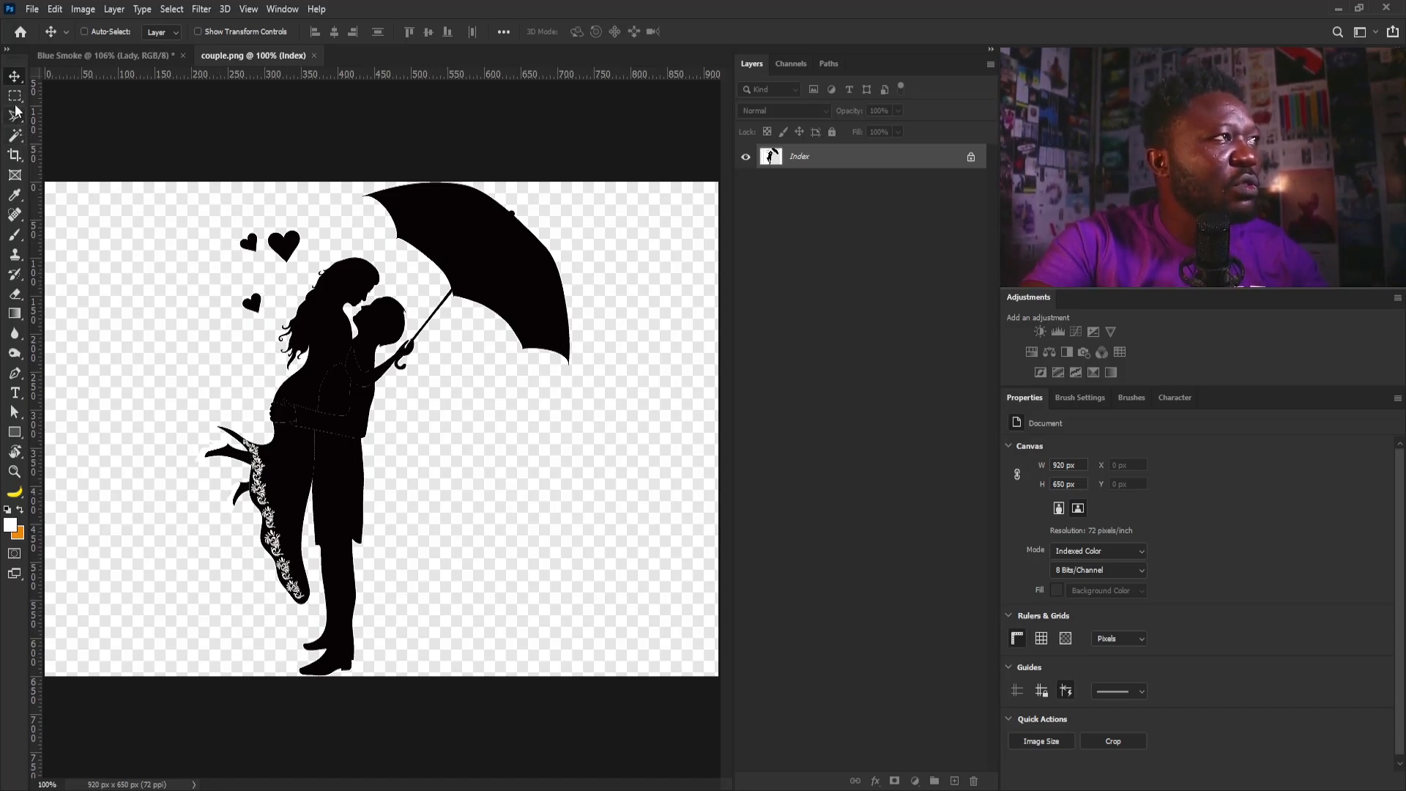
click(18, 139)
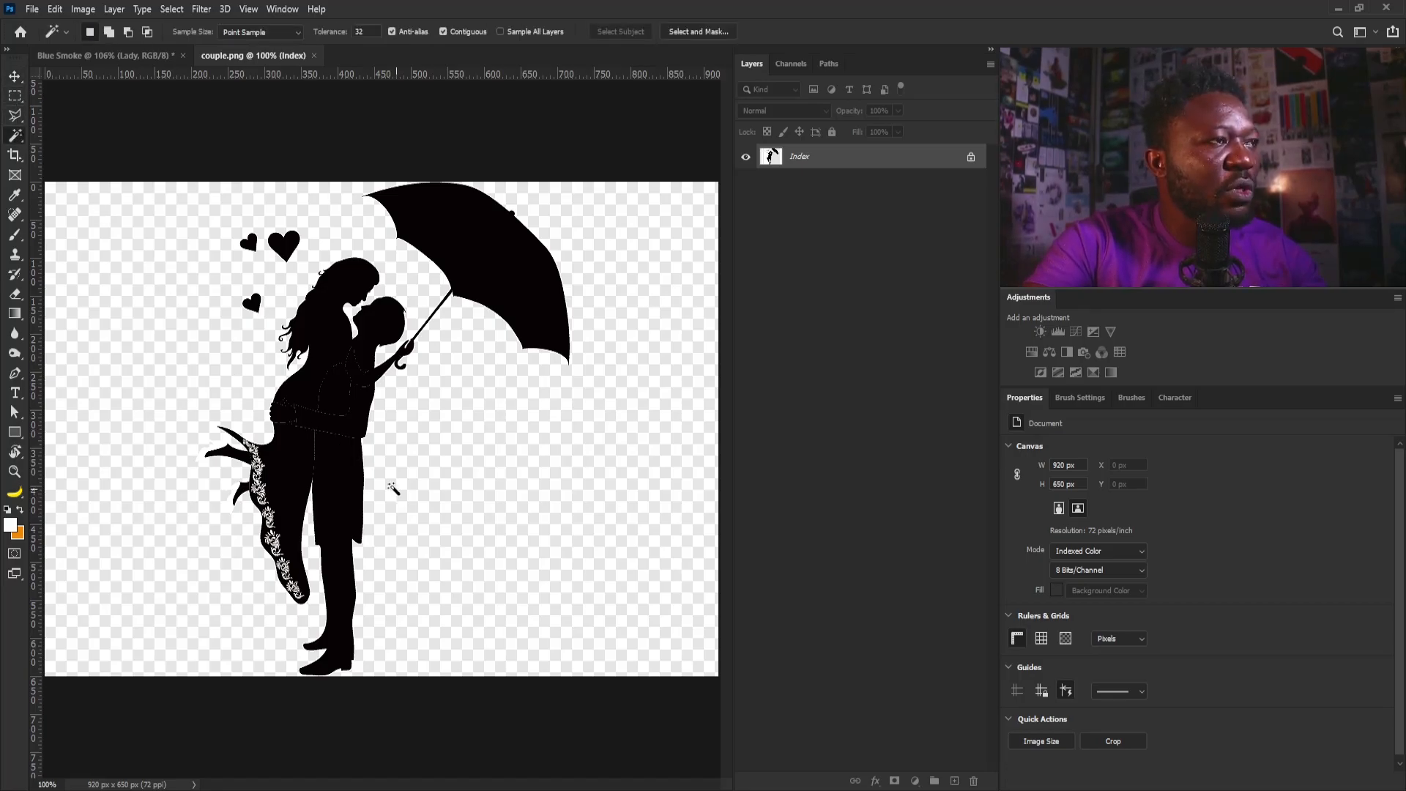
click(331, 333)
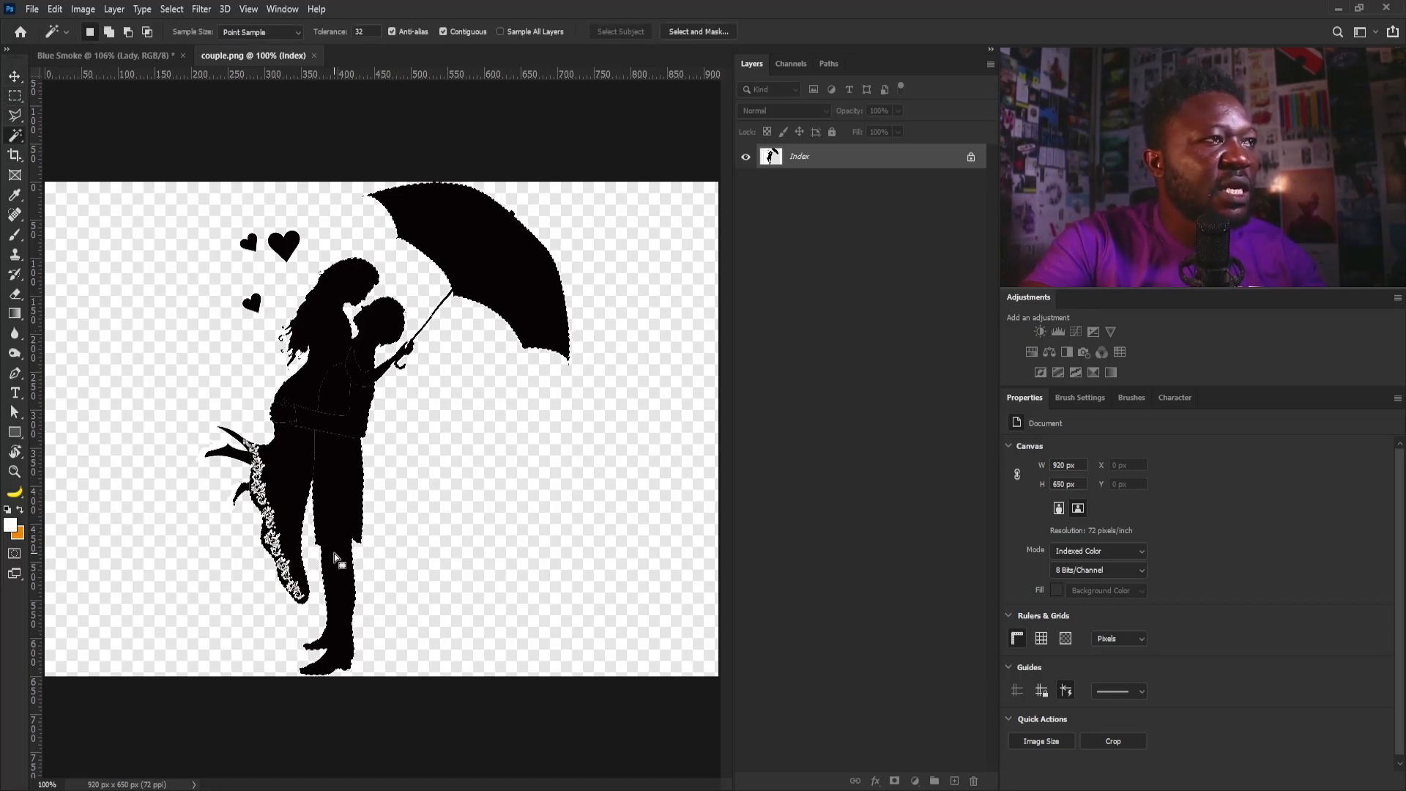
key(ctrl+c)
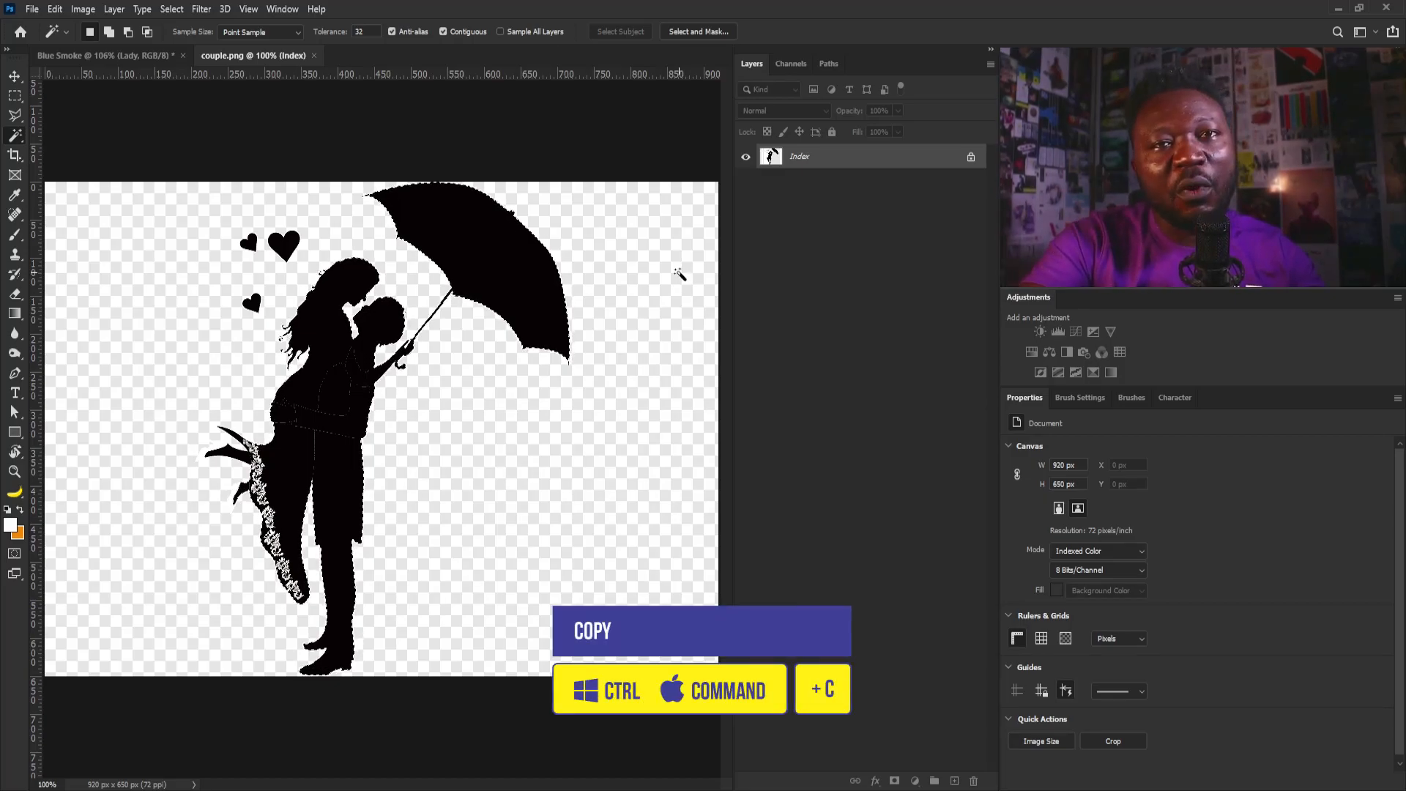
Paste the copied silhouette above BG_ copy in the Blue Smoke document and move it down over the flame.
click(125, 61)
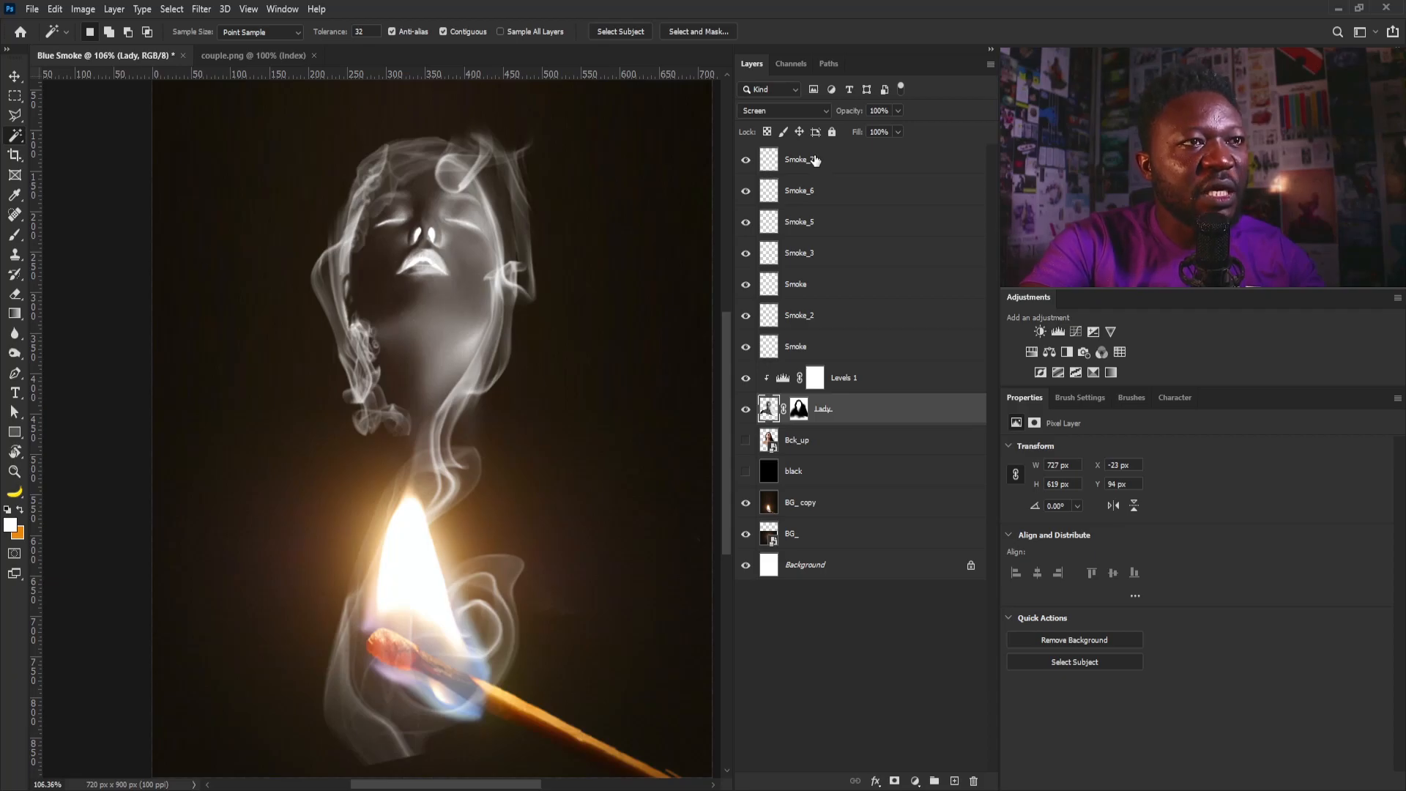
click(805, 503)
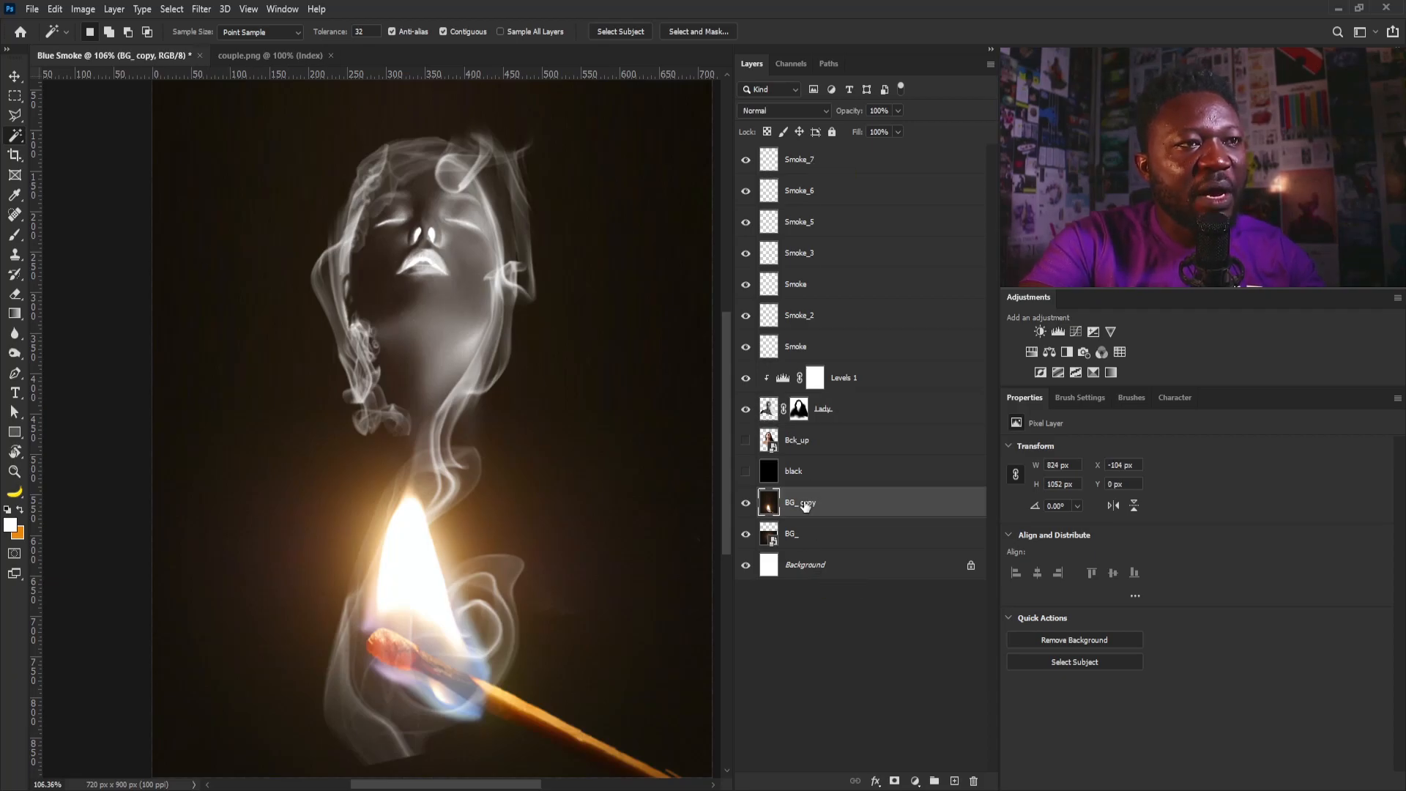
key(ctrl+v)
key(v)
drag(356, 364, 550, 514)
Outline the umbrella and the hand holding it with the Polygonal Lasso, delete them from Layer 1 and deselect.
click(14, 115)
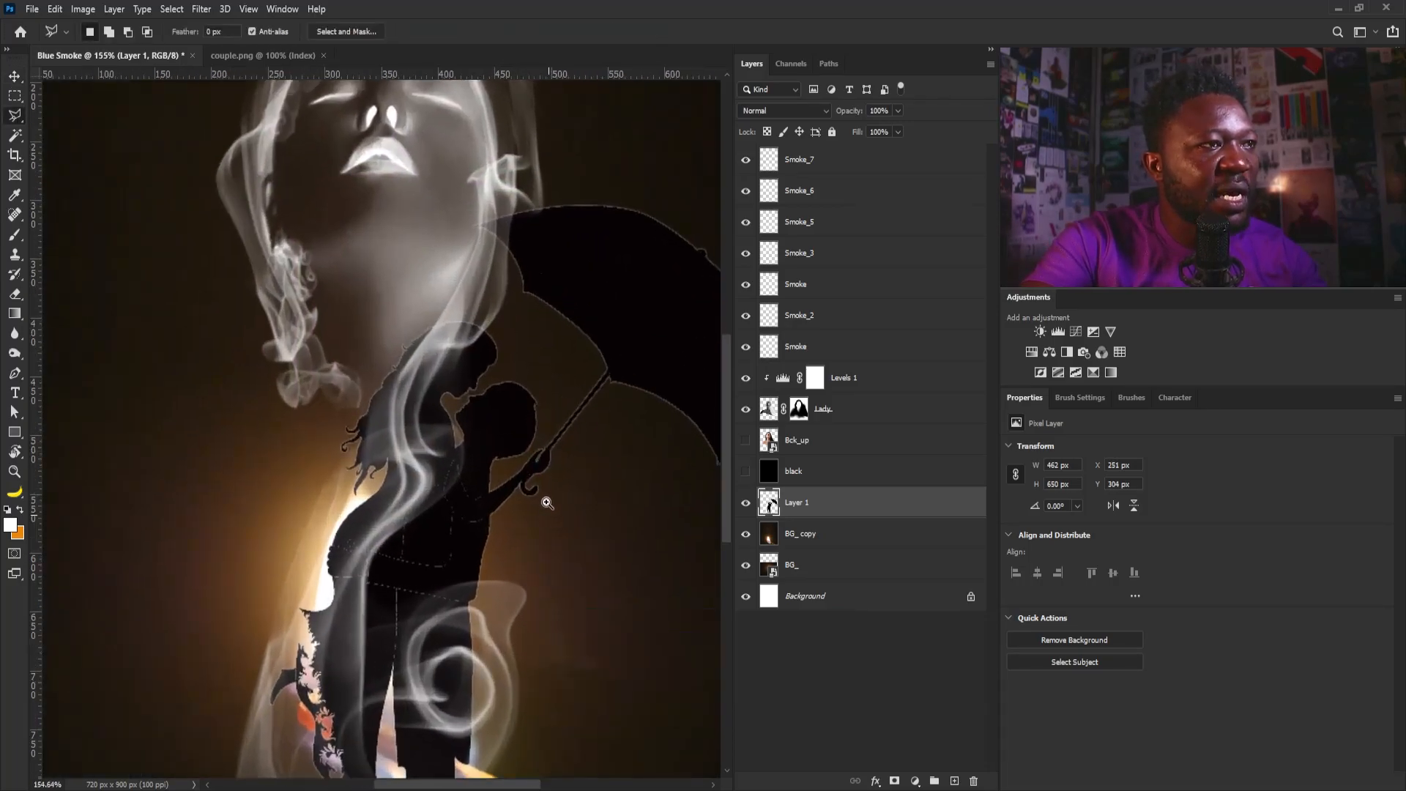
mouse_move(554, 423)
mouse_down()
mouse_move(492, 490)
mouse_move(491, 523)
mouse_up()
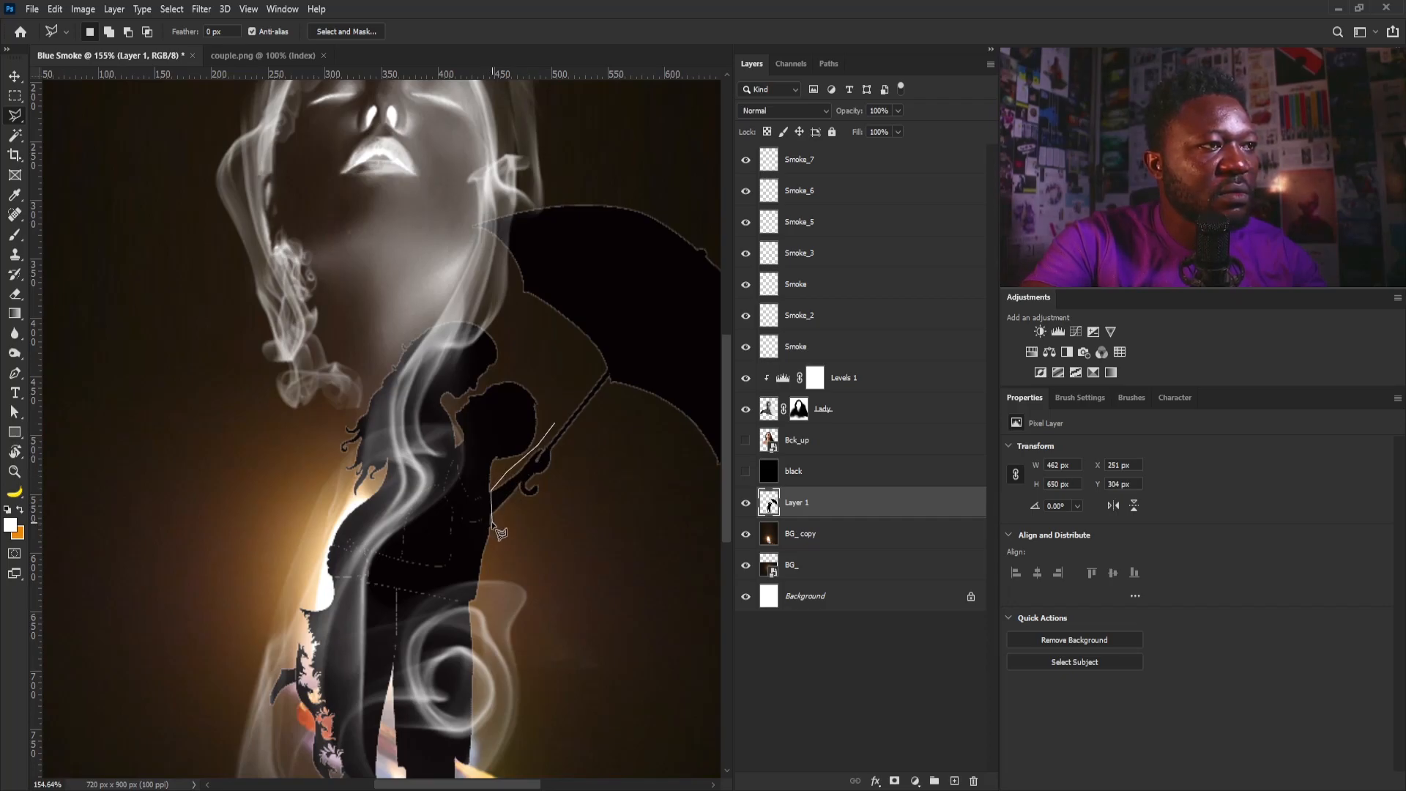
drag(619, 453, 510, 490)
click(582, 620)
click(666, 629)
click(712, 505)
click(699, 226)
click(462, 89)
click(346, 157)
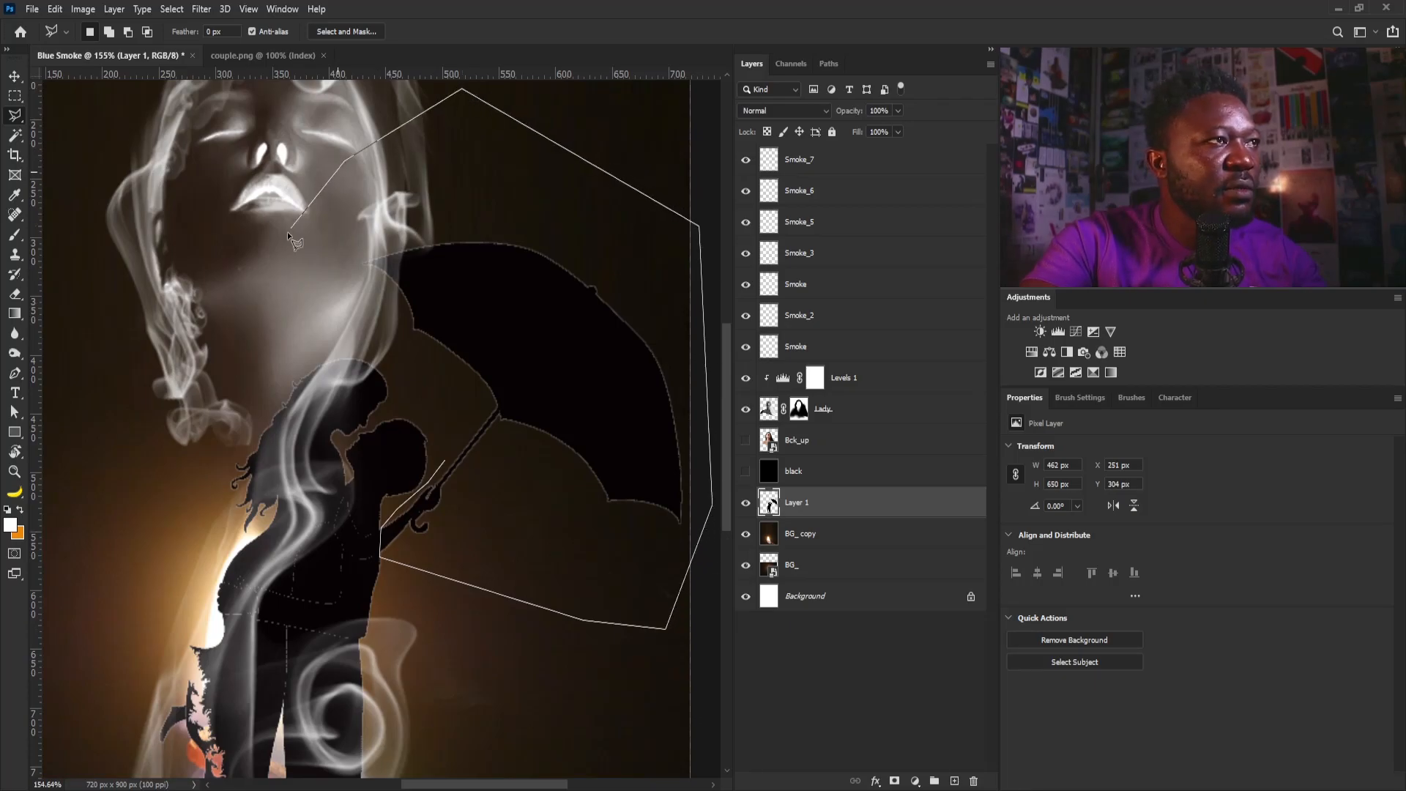
click(428, 379)
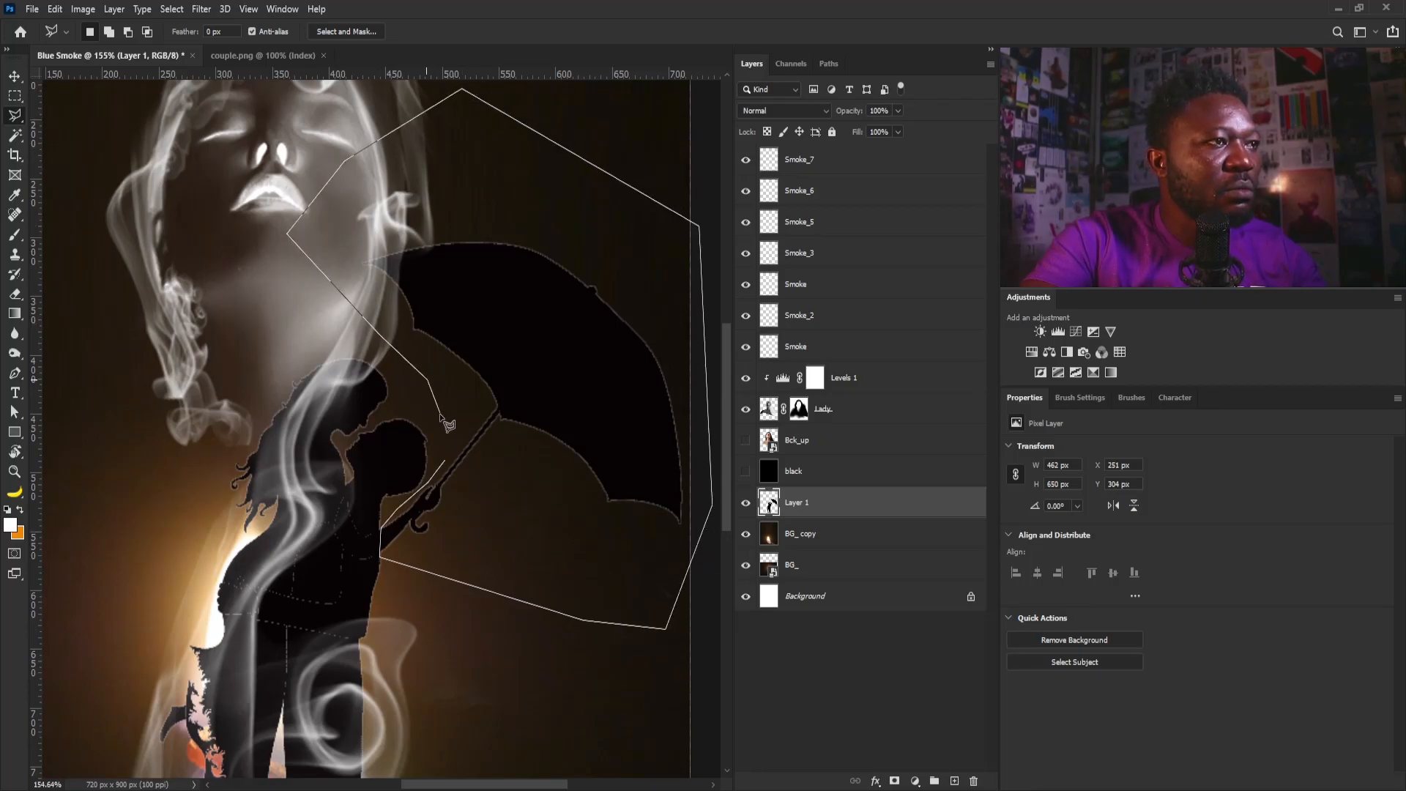
click(446, 460)
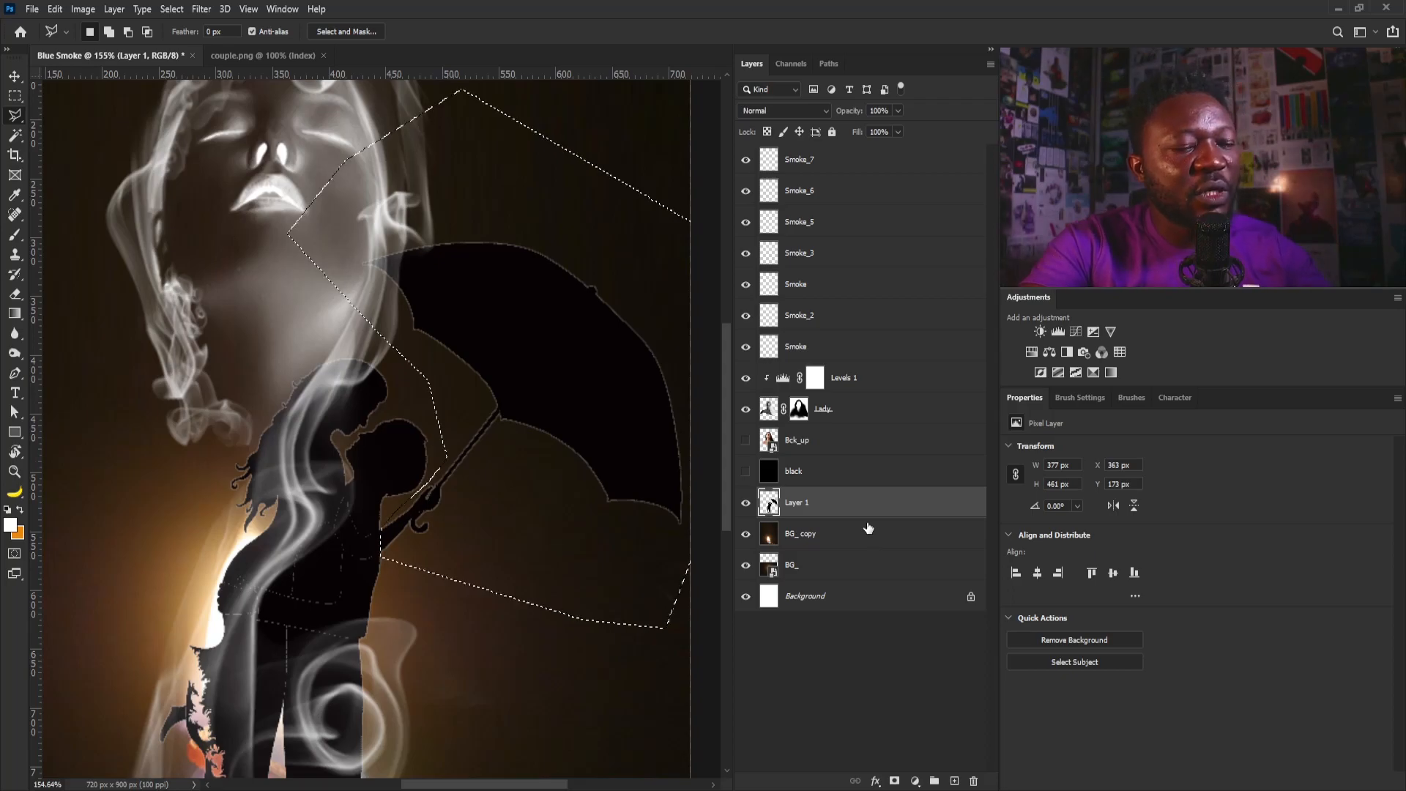
key(Delete)
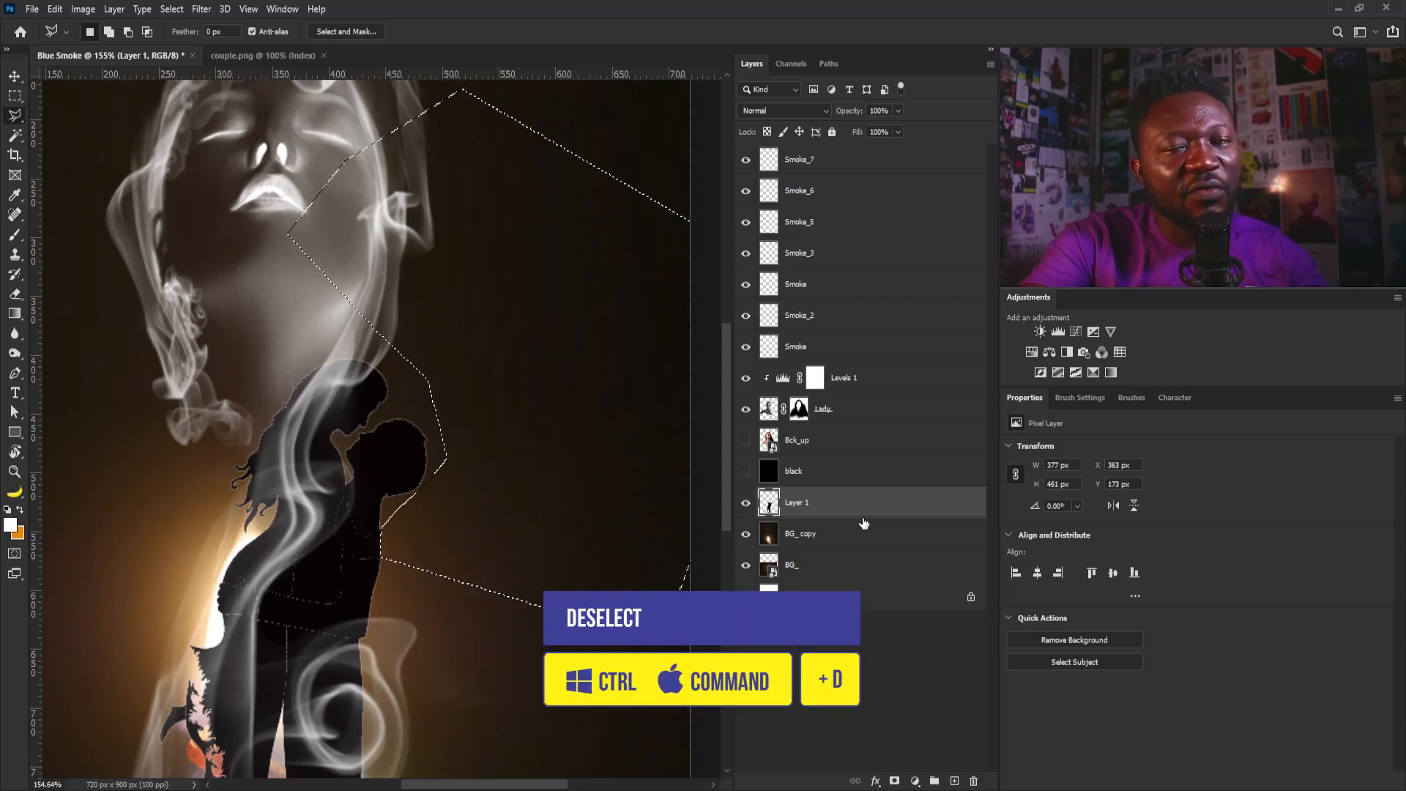
key(ctrl+d)
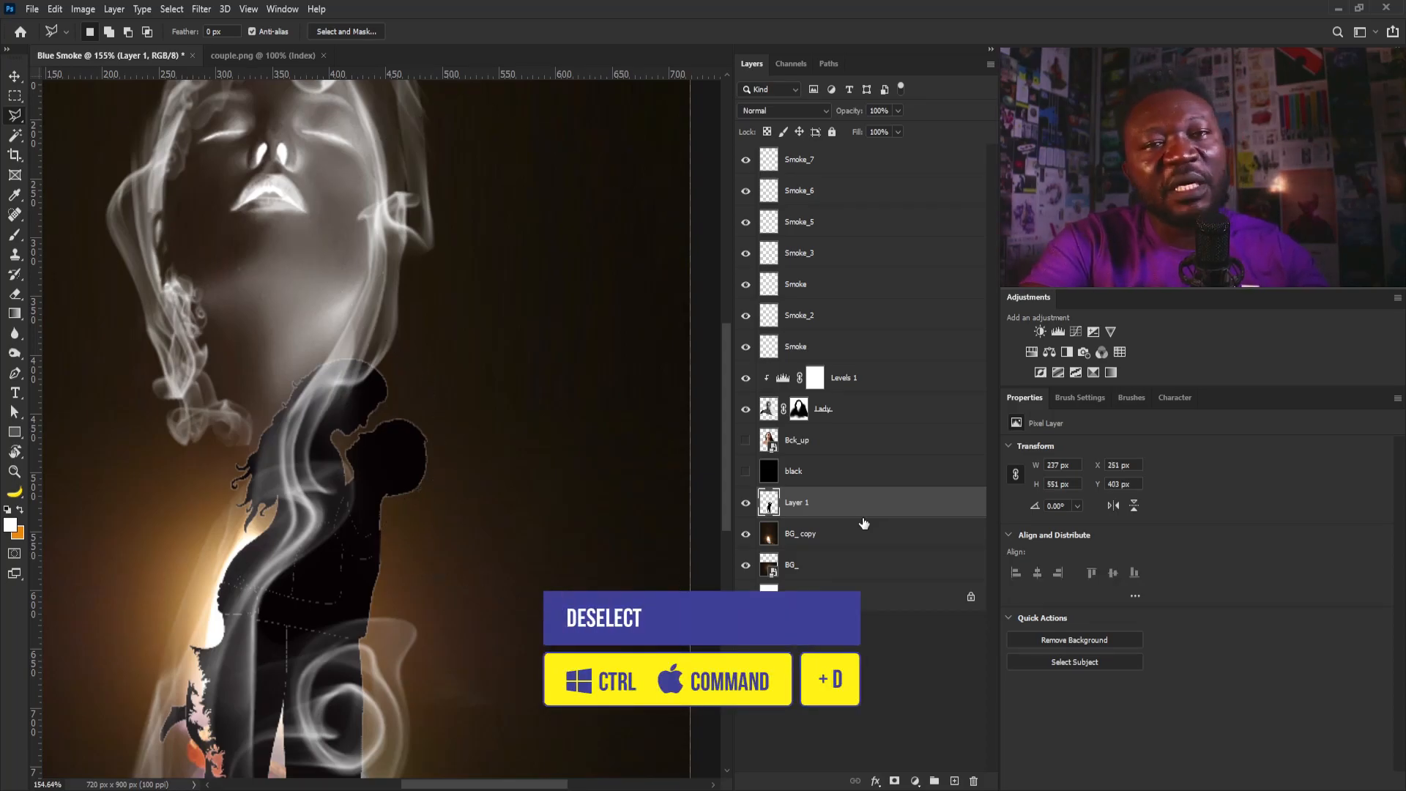
Convert Layer 1 to a smart object and scale the couple down to fit inside the match flame.
right_click(855, 506)
click(922, 359)
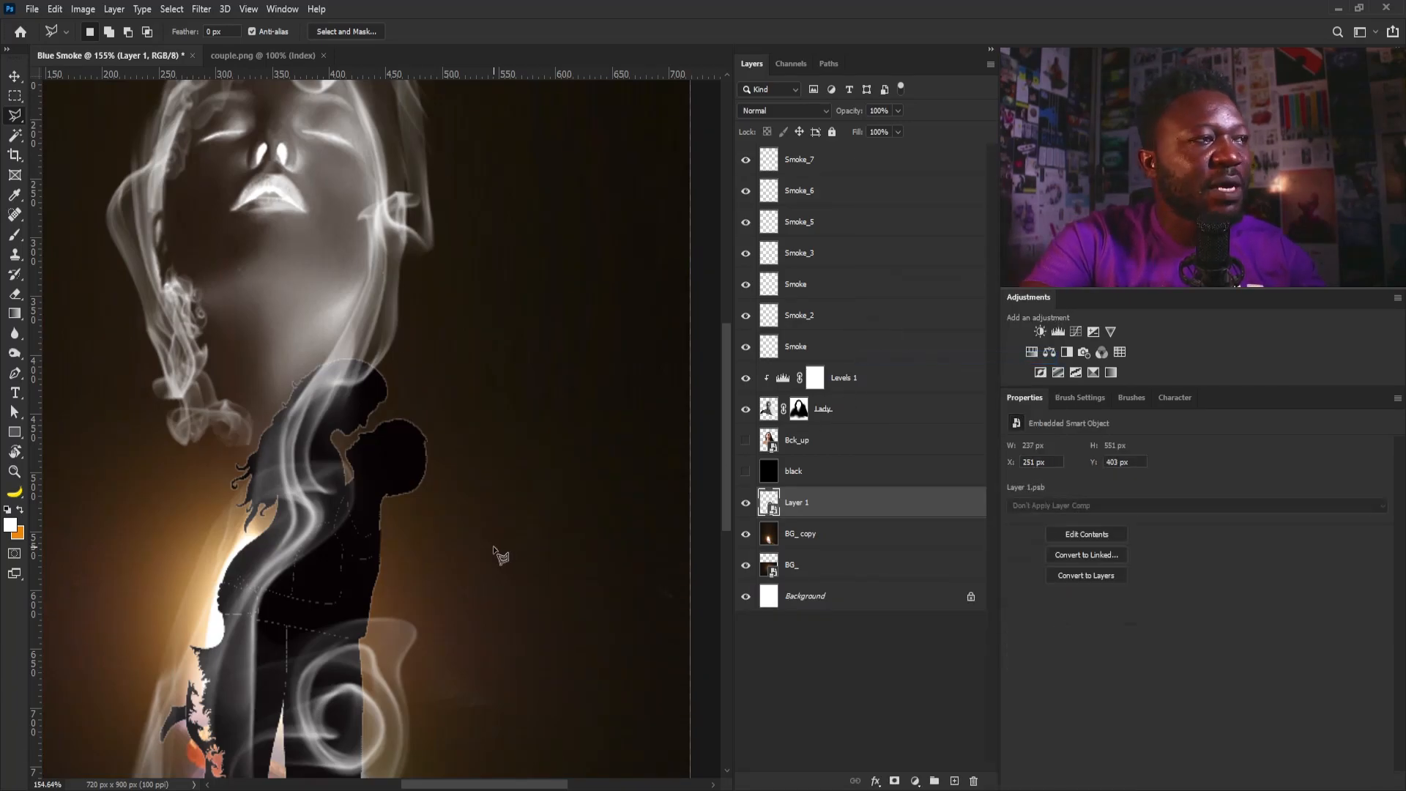
key(ctrl+t)
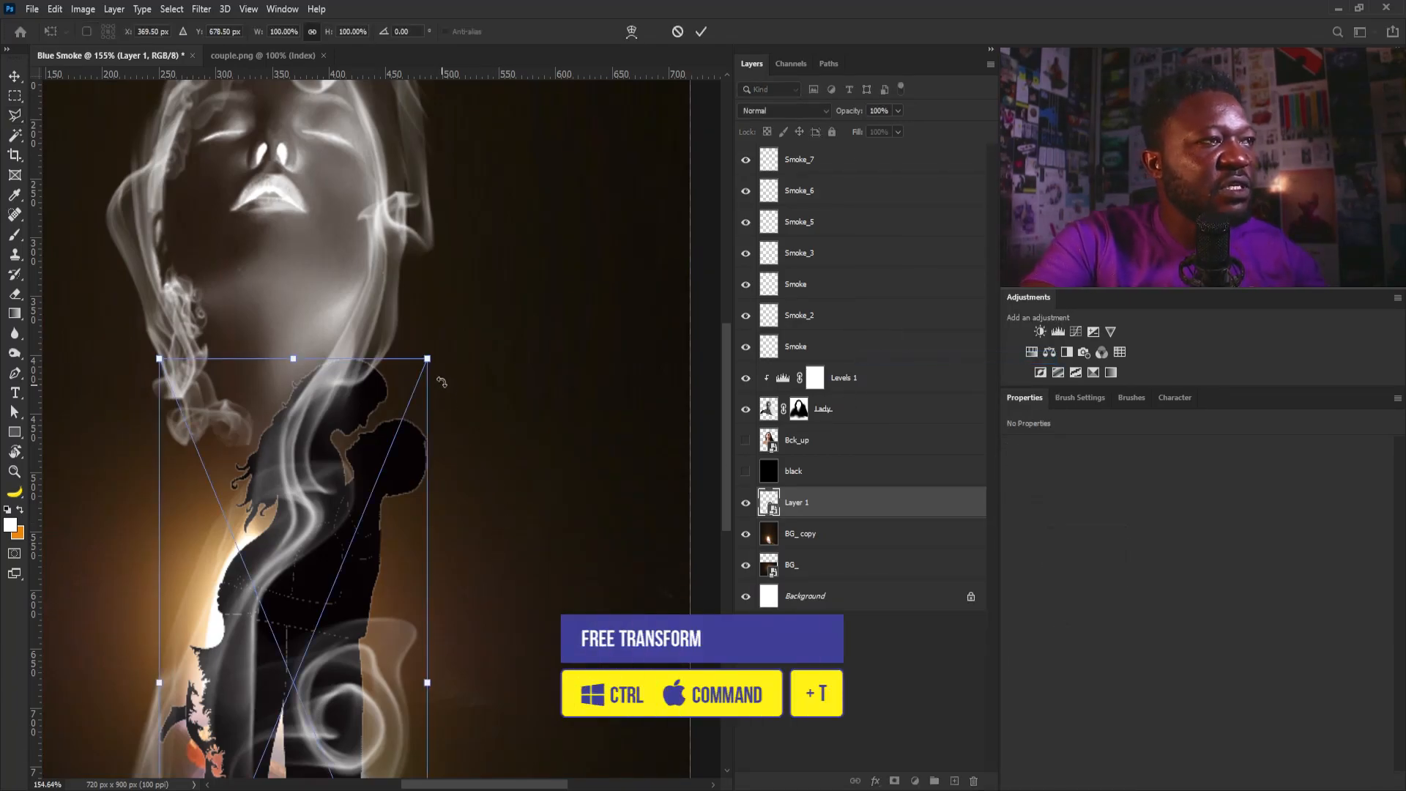
drag(429, 356, 534, 384)
drag(529, 332, 504, 409)
drag(467, 491, 424, 456)
drag(463, 376, 455, 389)
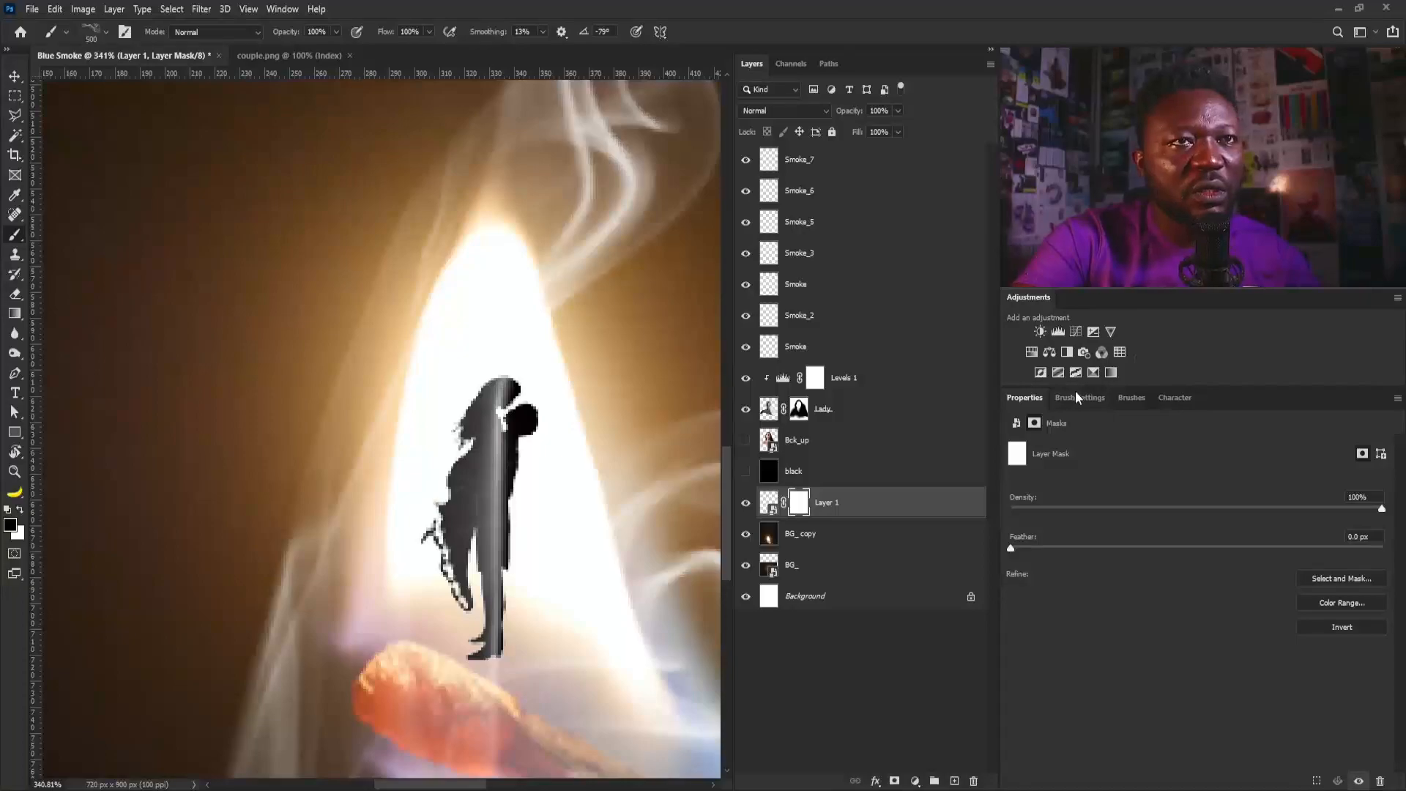
Fade out the couple's feet on Layer 1's mask in black with a soft round 30 px brush using Transfer.
click(1079, 397)
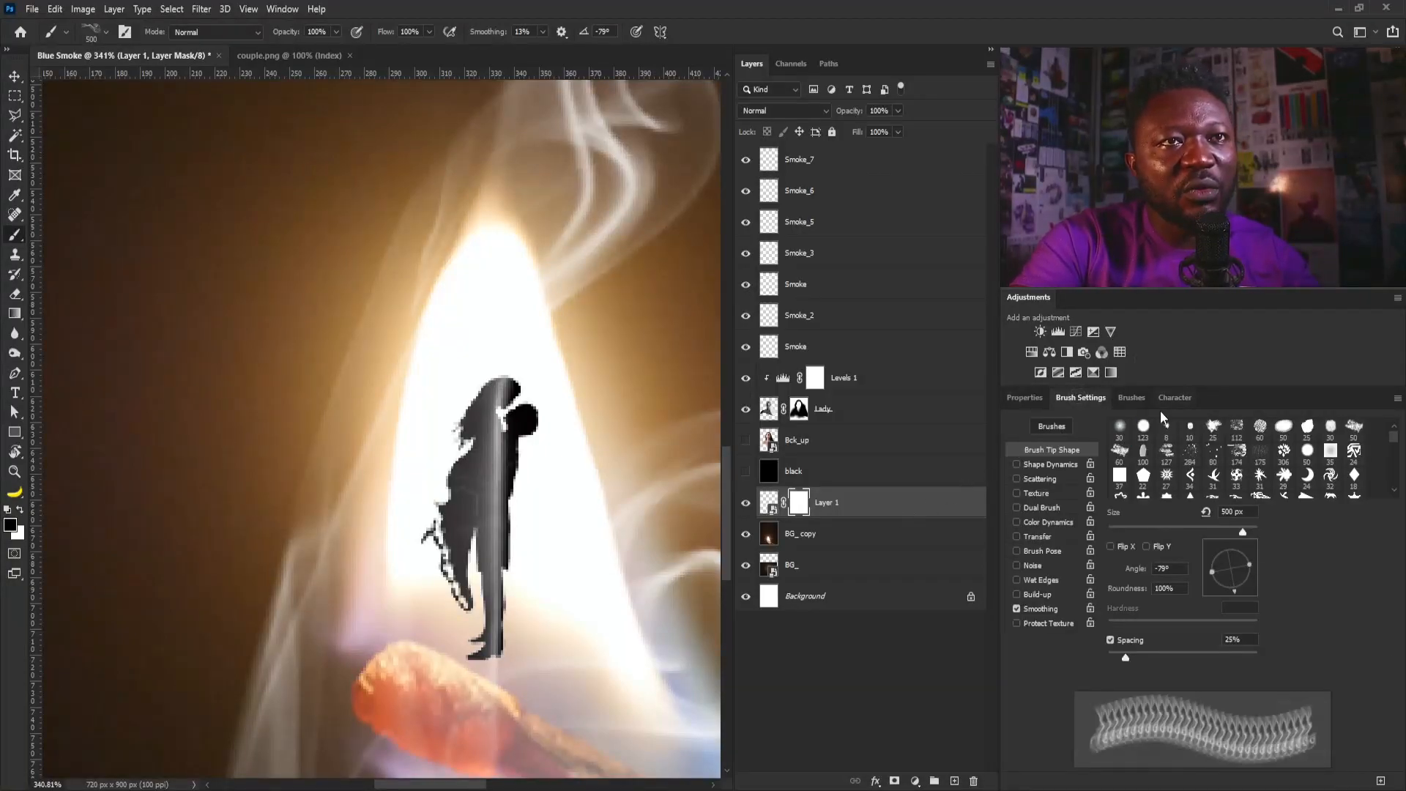
click(1119, 428)
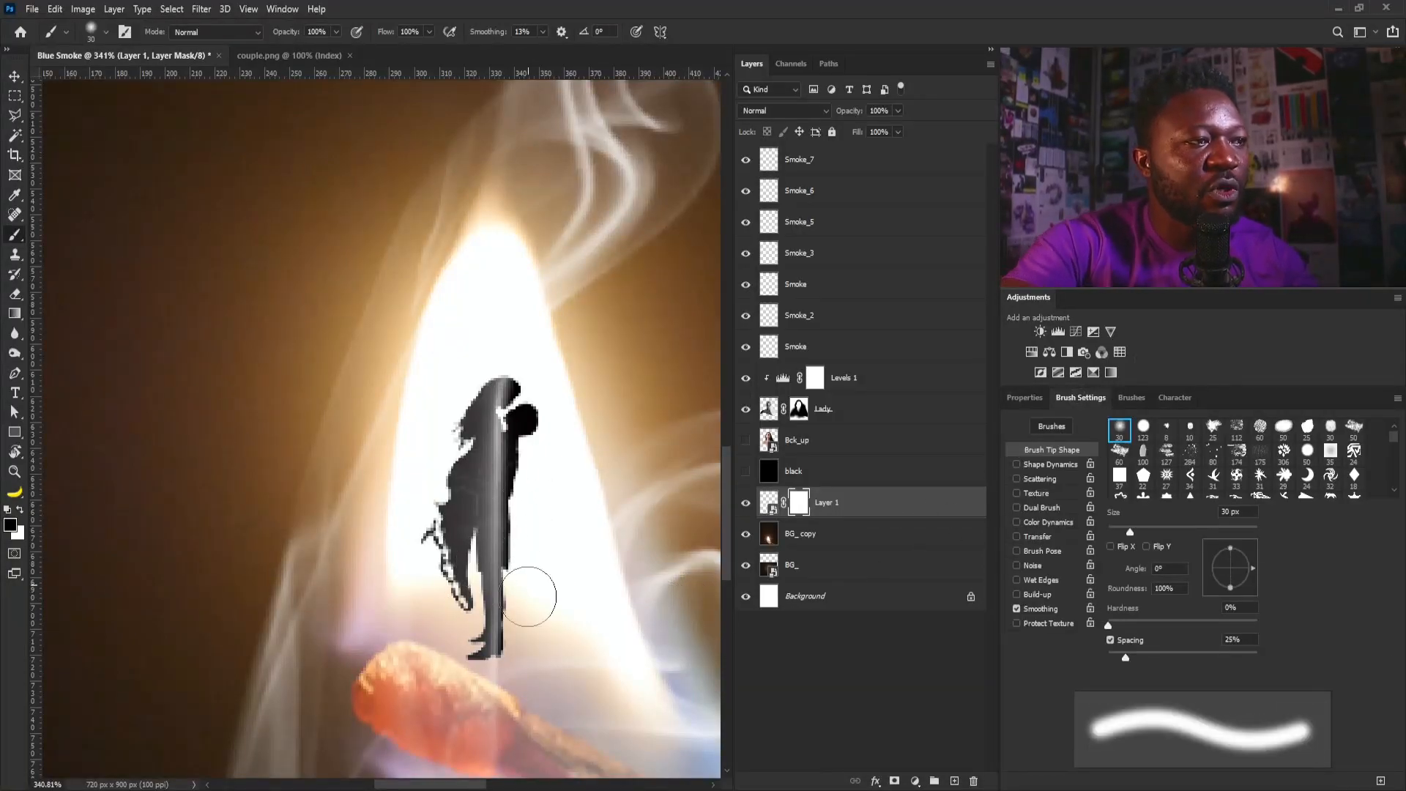
click(1016, 536)
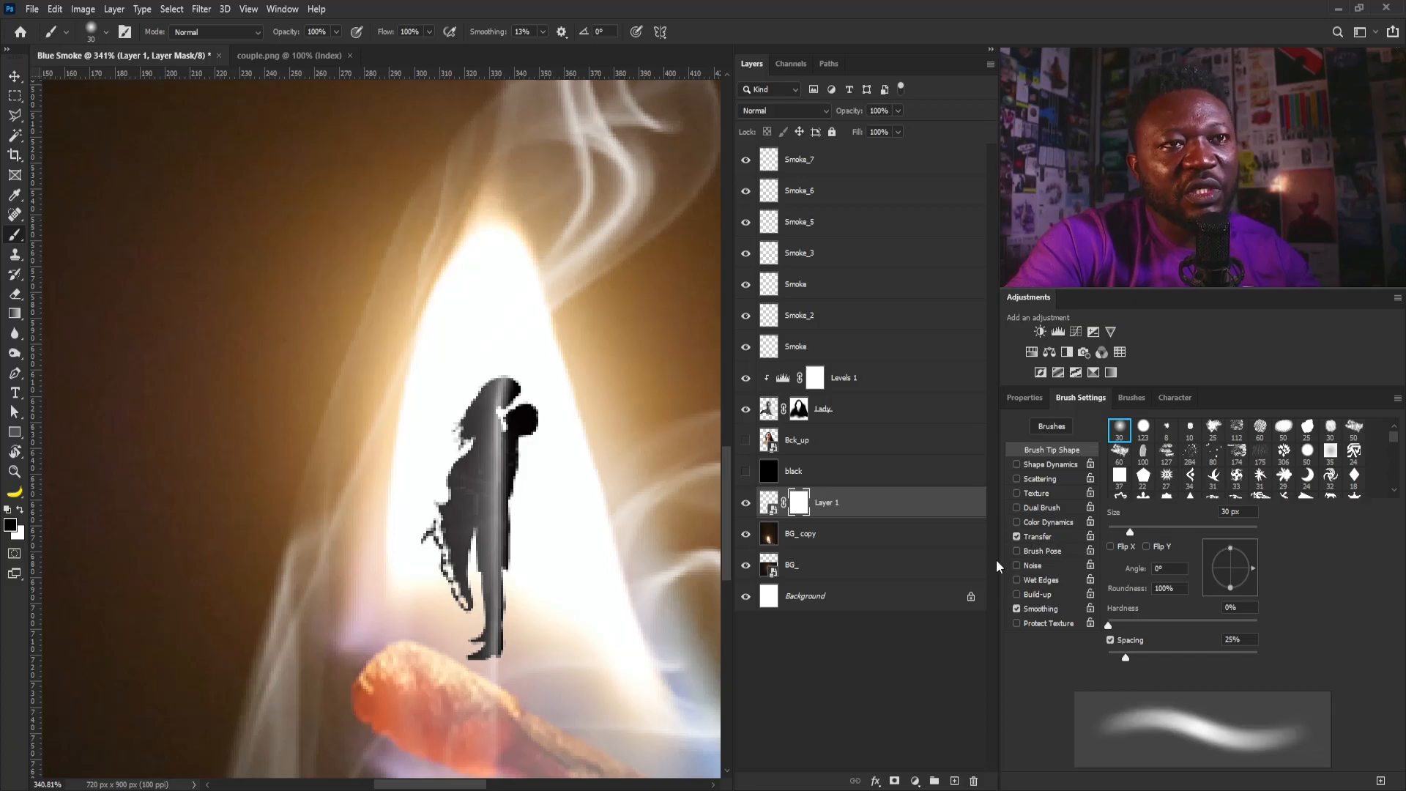
mouse_move(465, 699)
mouse_down()
mouse_move(490, 669)
mouse_move(507, 561)
mouse_move(498, 667)
mouse_move(512, 593)
mouse_move(503, 661)
mouse_move(539, 555)
mouse_move(499, 653)
mouse_move(444, 561)
mouse_move(440, 654)
mouse_move(459, 630)
mouse_move(463, 664)
mouse_move(499, 621)
mouse_move(456, 595)
mouse_move(440, 622)
mouse_up()
Reduce the brush to 1 px and mask out the stray dark pixels beneath the man's face on Layer 1.
scroll(457, 542, up, 3)
key([)
key([)
key([)
key([)
key([)
key([)
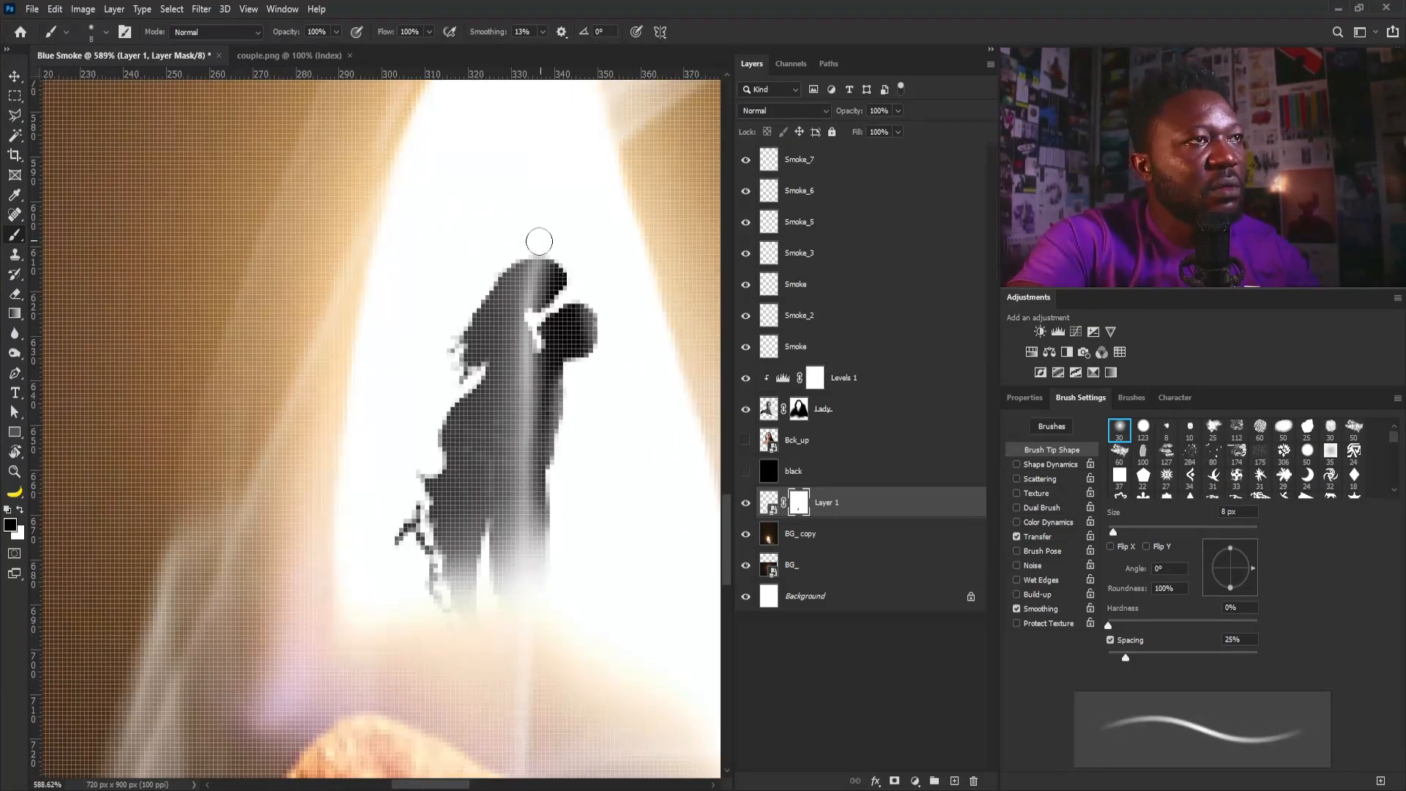
scroll(549, 410, up, 2)
key([)
key([)
key([)
key([)
key([)
key([)
scroll(532, 243, up, 6)
key([)
drag(567, 445, 619, 450)
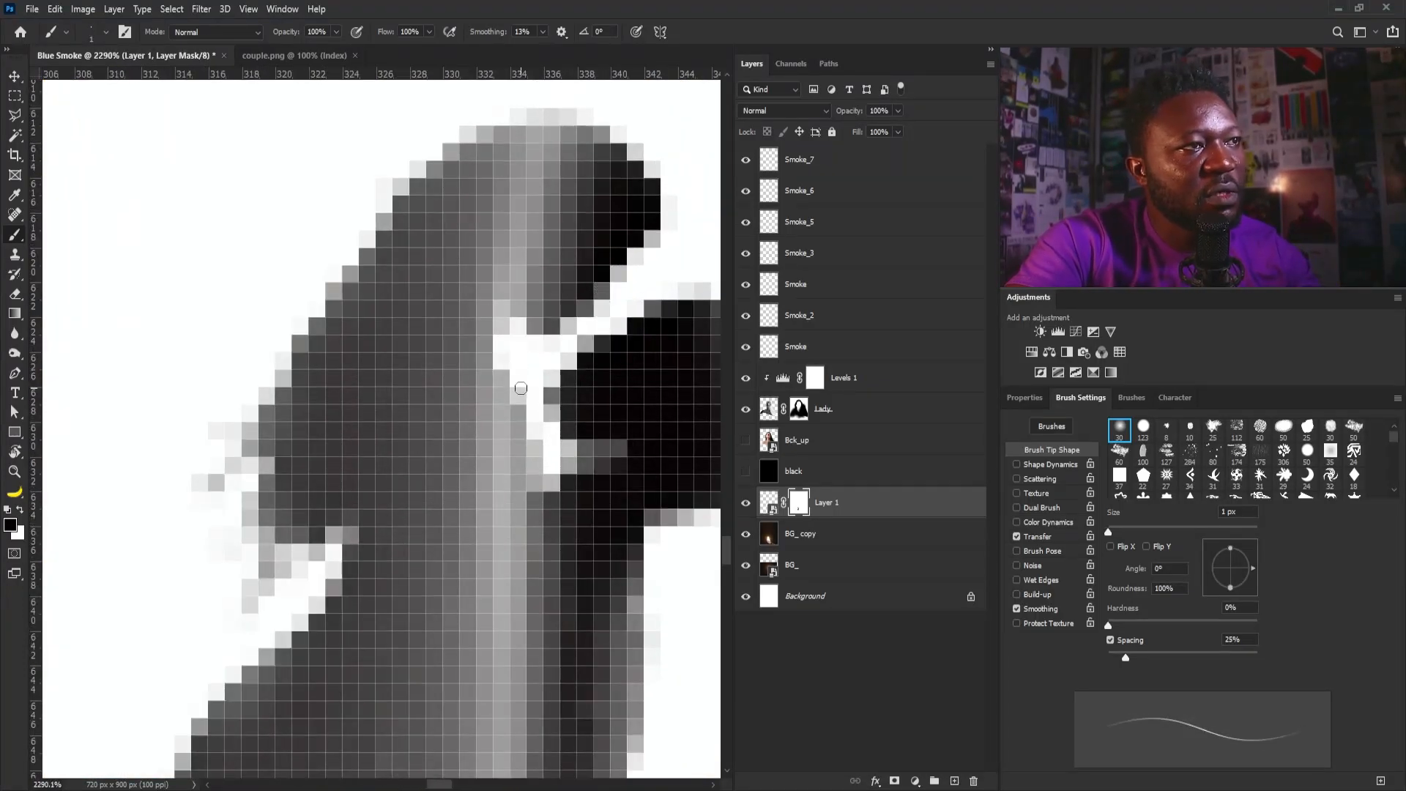
Enlarge the brush to 9 px and fade the woman's raised foot and dress edge on Layer 1's mask.
scroll(472, 360, down, 12)
scroll(473, 360, up, 1)
key(])
key(])
key(])
key(])
key(])
key(])
key(])
key(])
scroll(473, 360, up, 3)
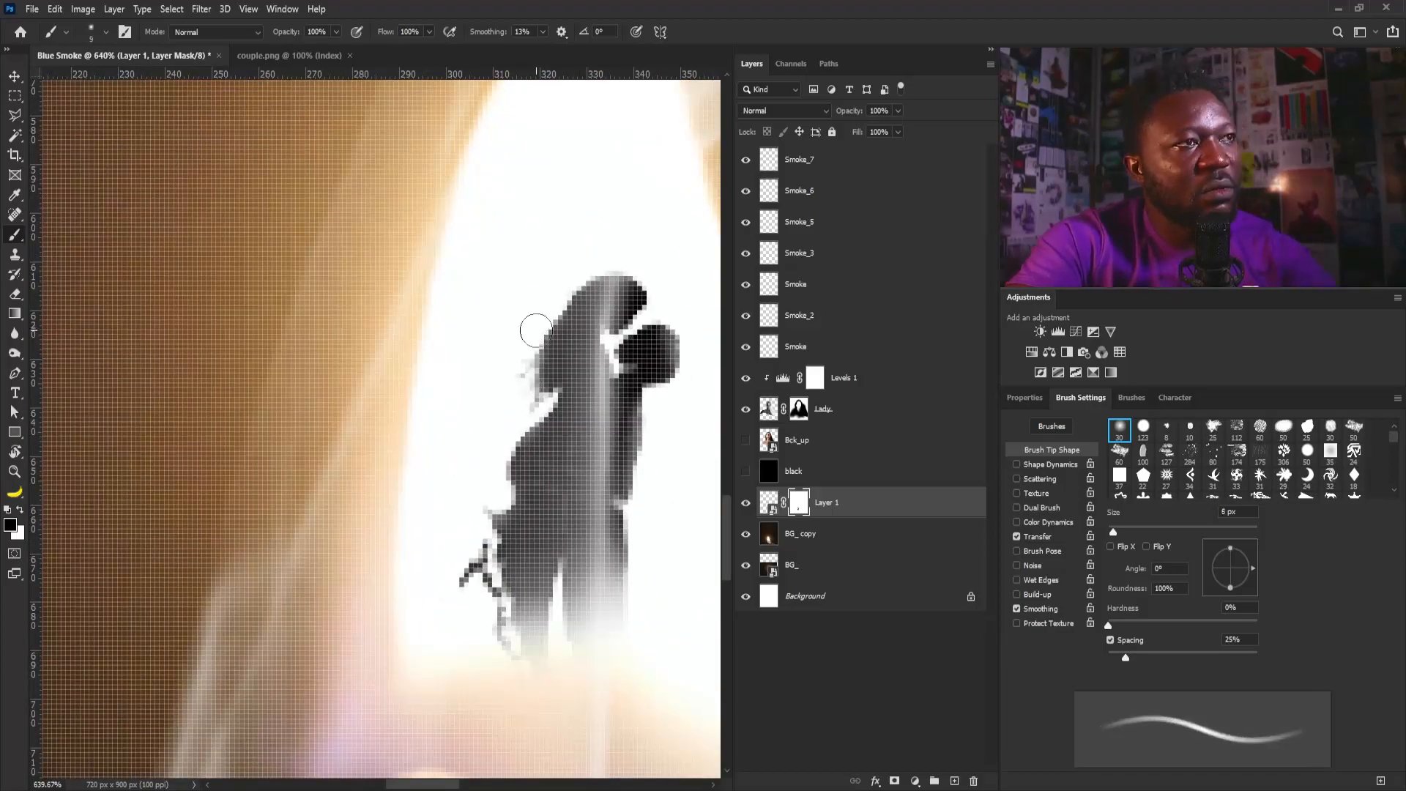
drag(479, 529, 508, 644)
drag(473, 567, 492, 622)
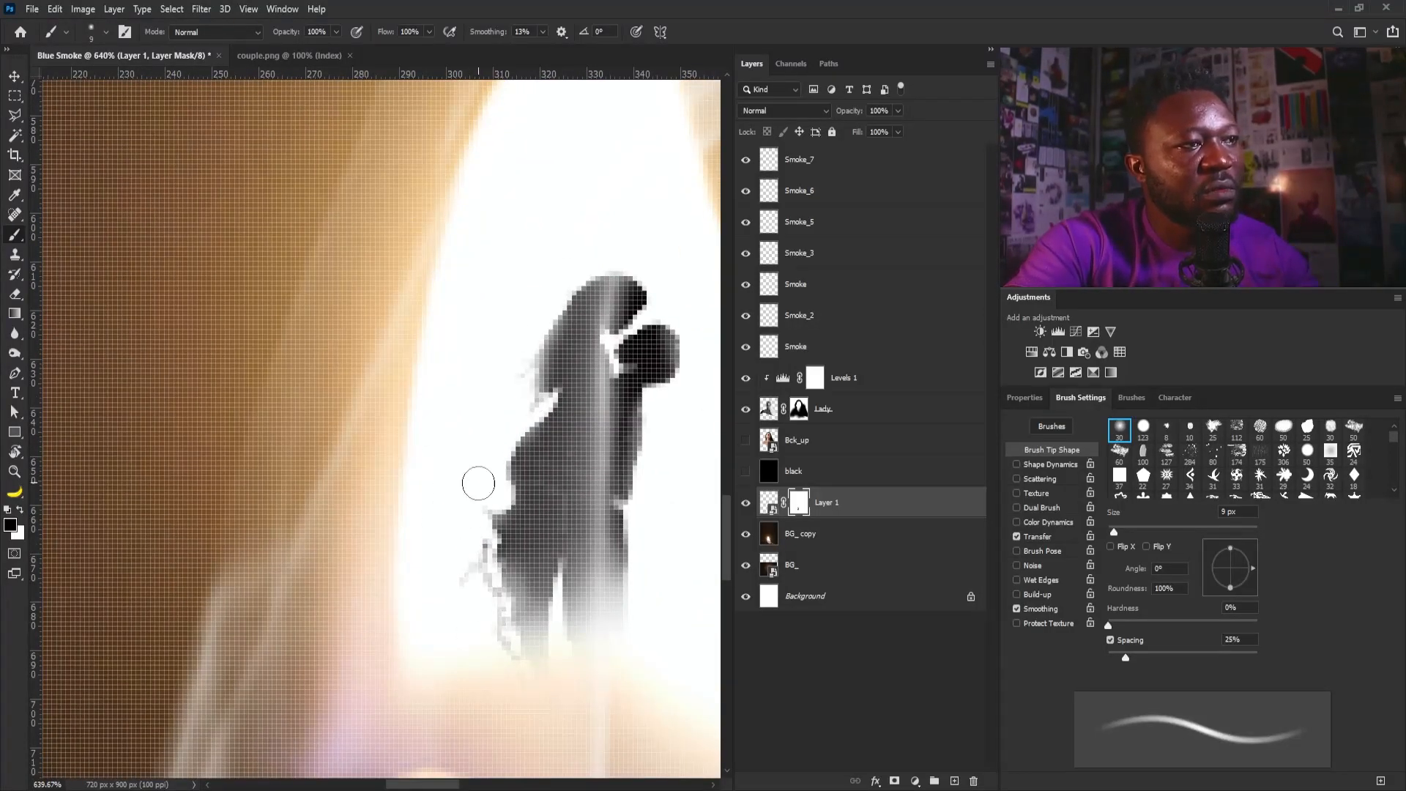
click(498, 561)
scroll(483, 385, down, 10)
Create a new layer named Orange_Glow above Layer 1 and make orange #ec8808 the foreground color for the brush.
alt+click(954, 780)
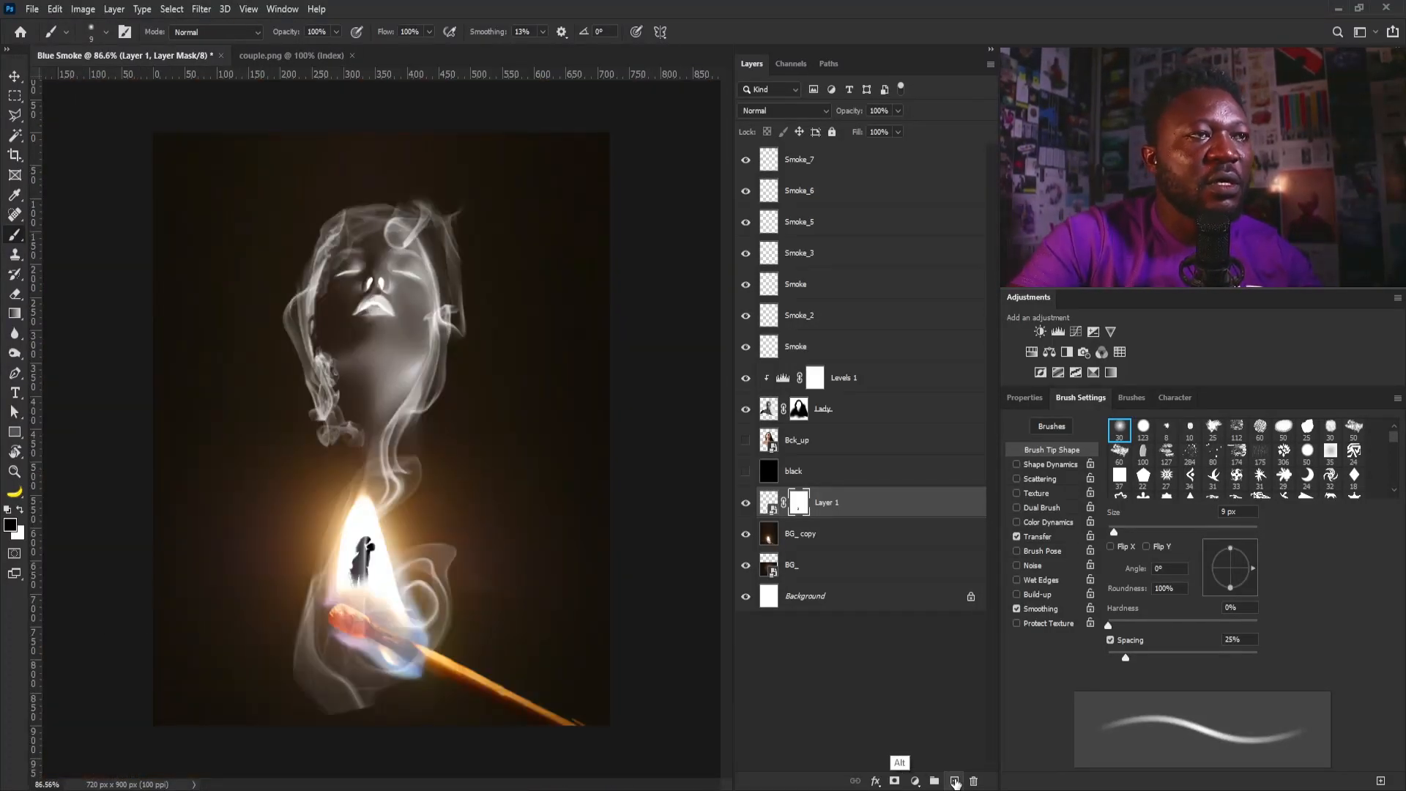
text(Orange_Glow)
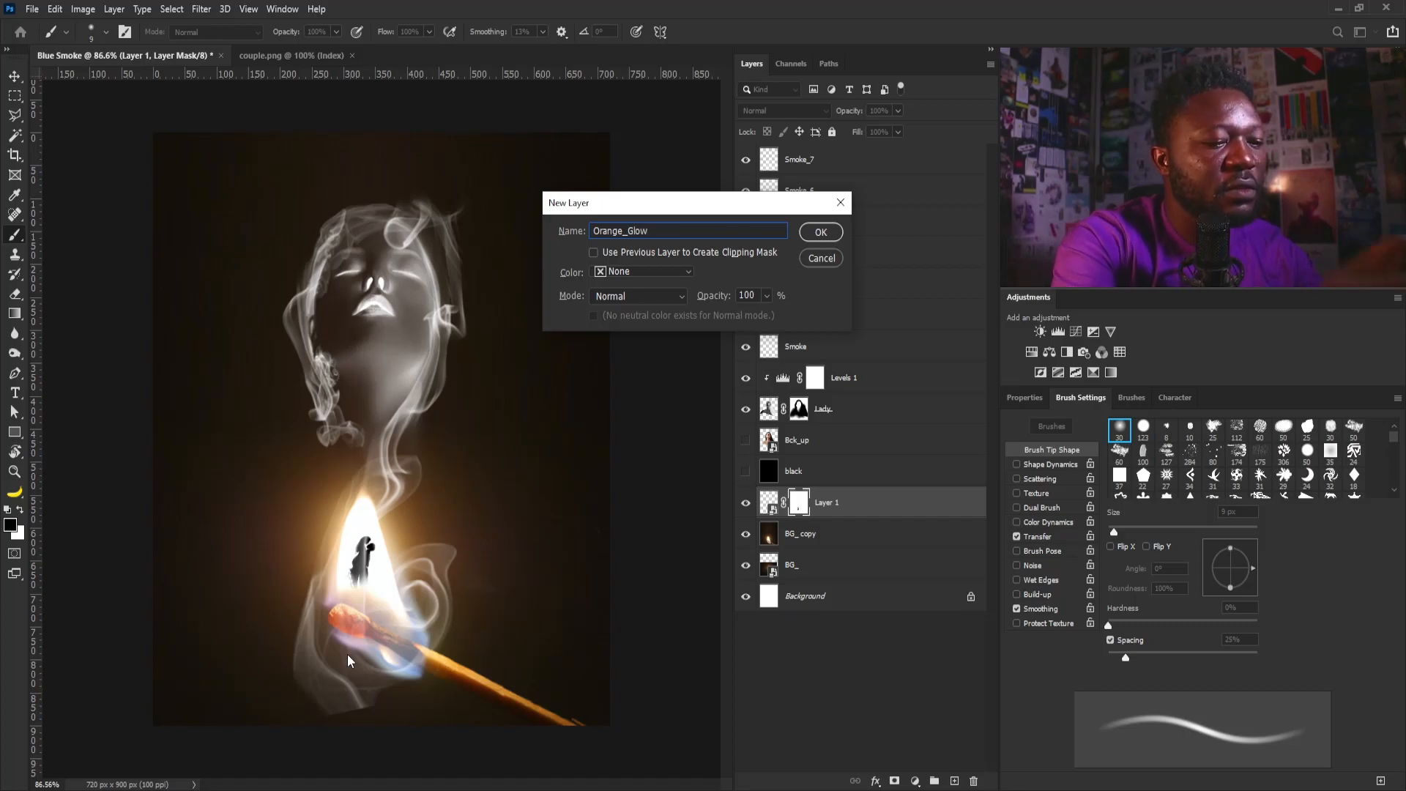
key(Return)
key(x)
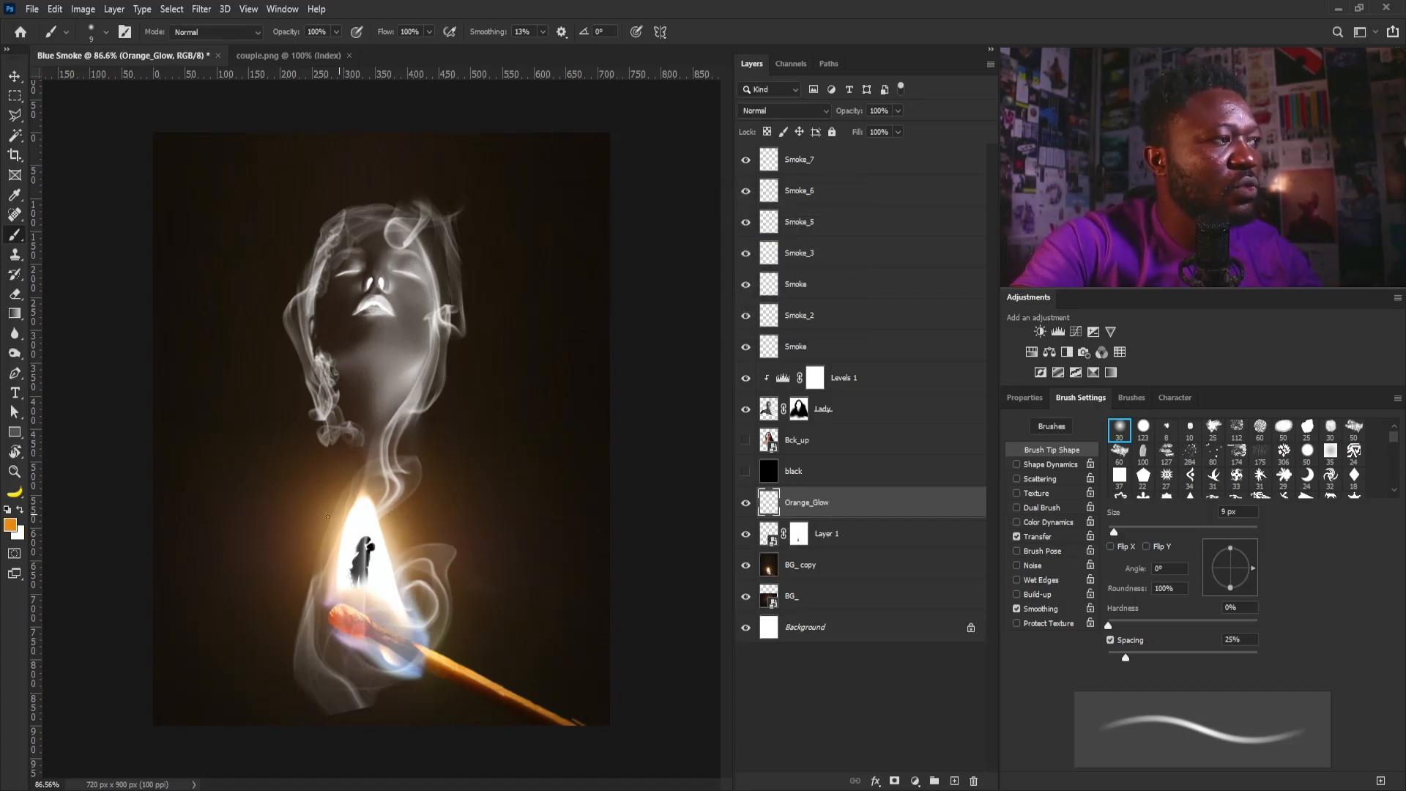
click(10, 525)
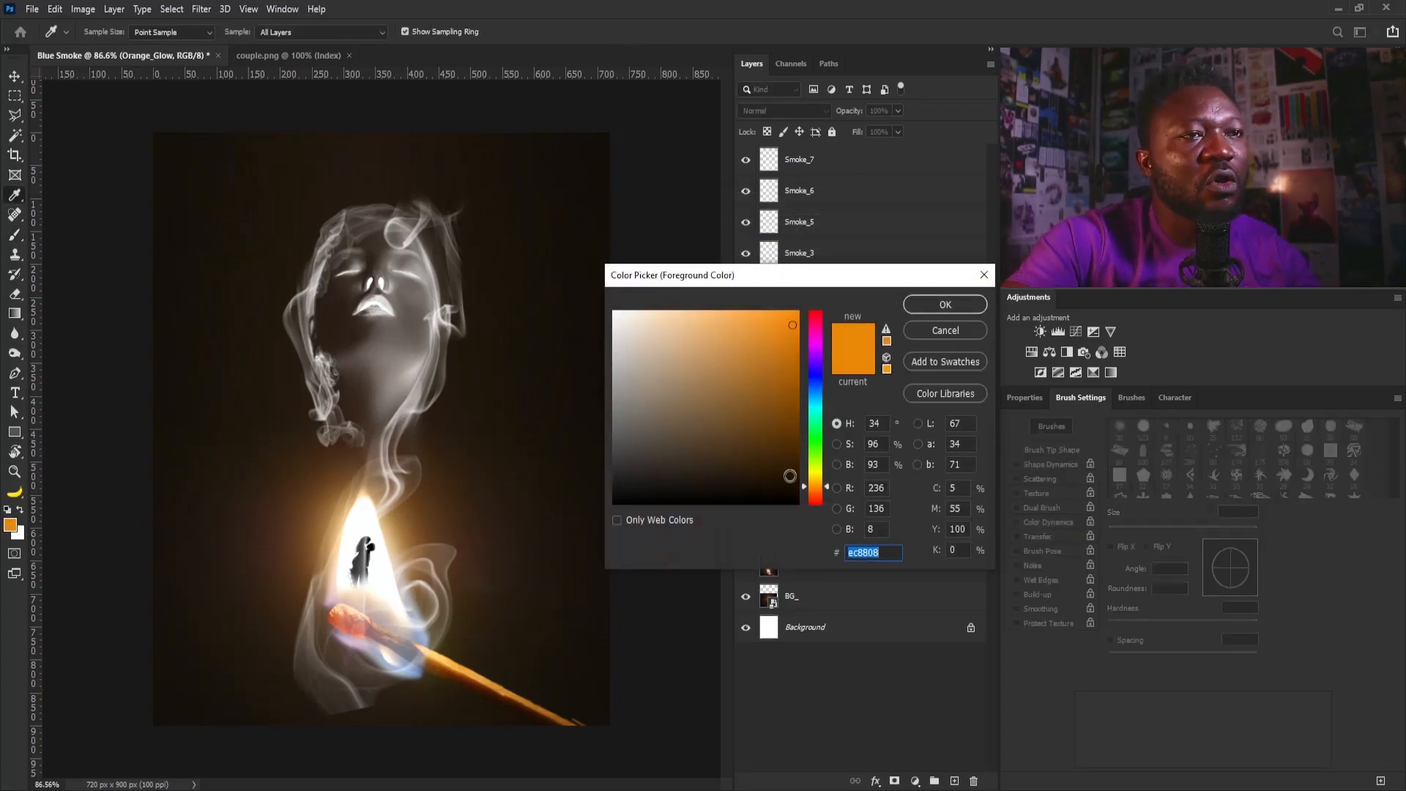
click(951, 303)
key(b)
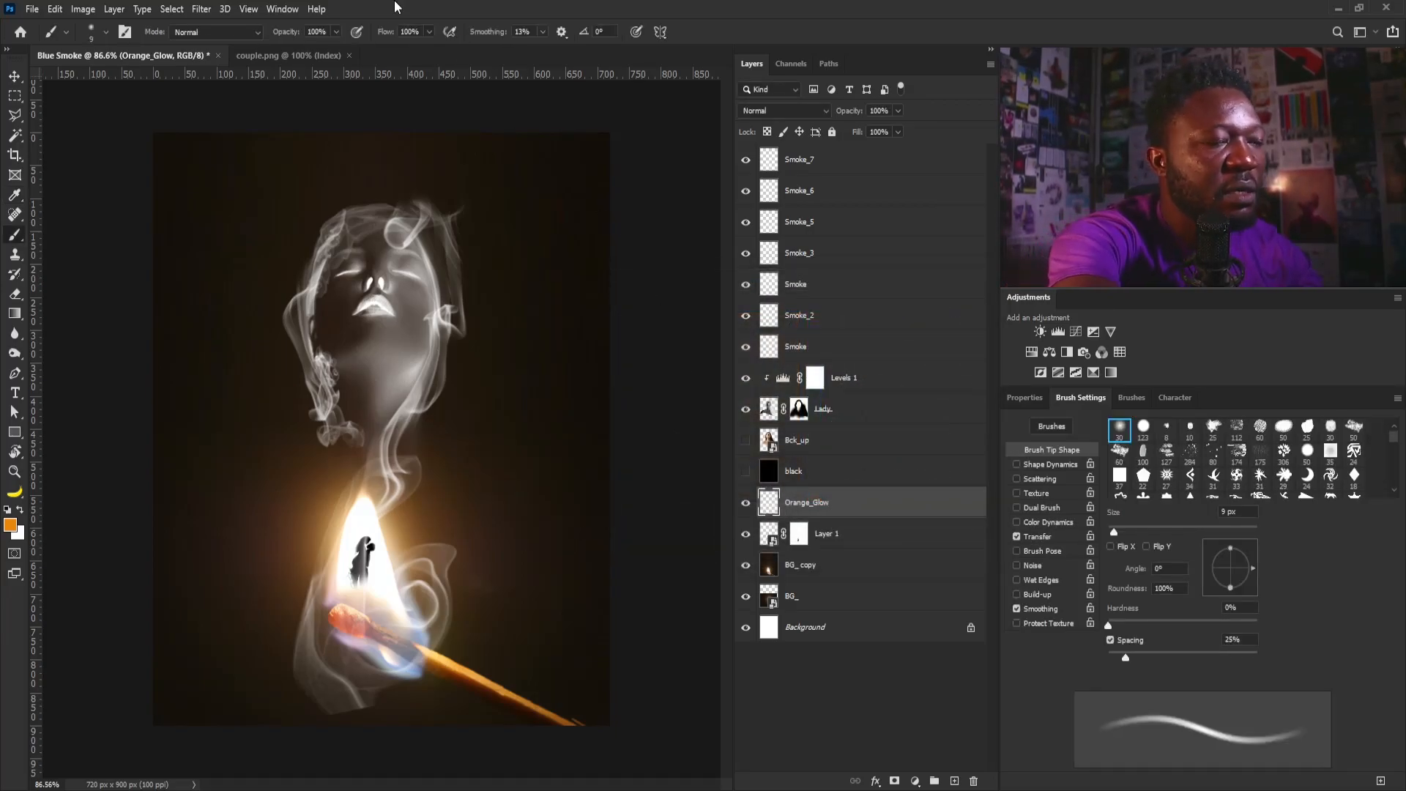
Dab orange over the flame with a 445 px soft brush without Transfer, and set Orange_Glow's blend mode to Soft Light.
click(1017, 536)
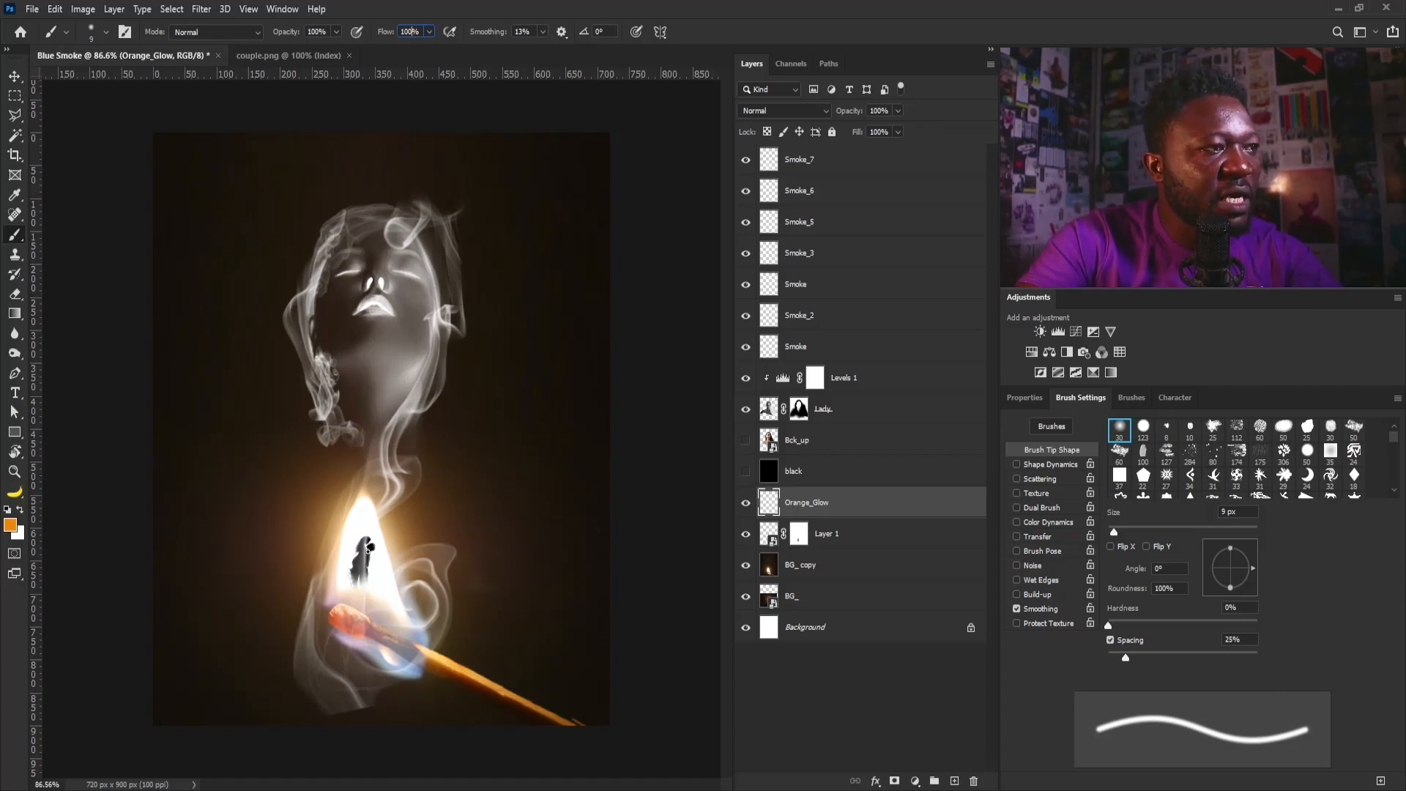
mouse_move(1120, 529)
mouse_down()
mouse_move(1186, 533)
mouse_move(1172, 531)
mouse_up()
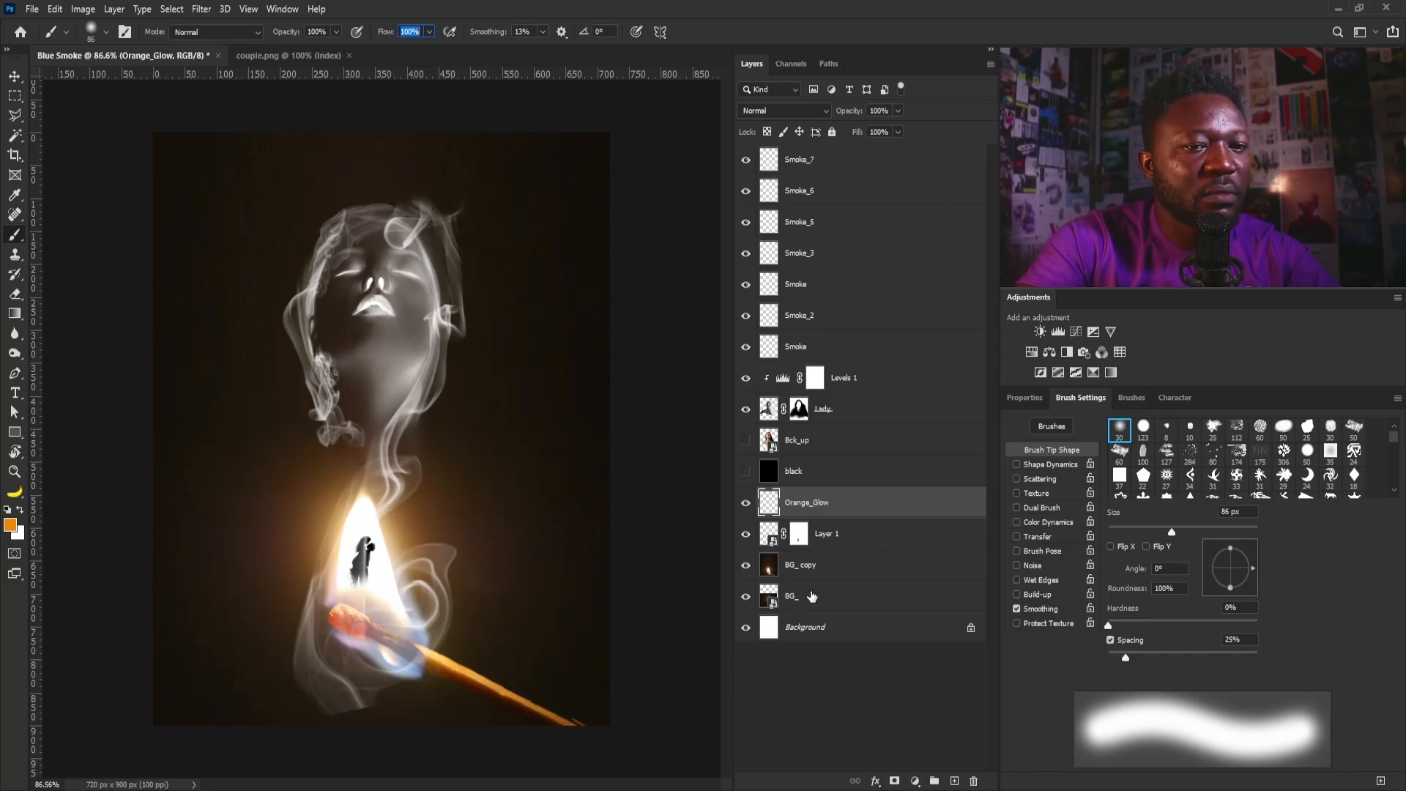
drag(1214, 531, 1224, 531)
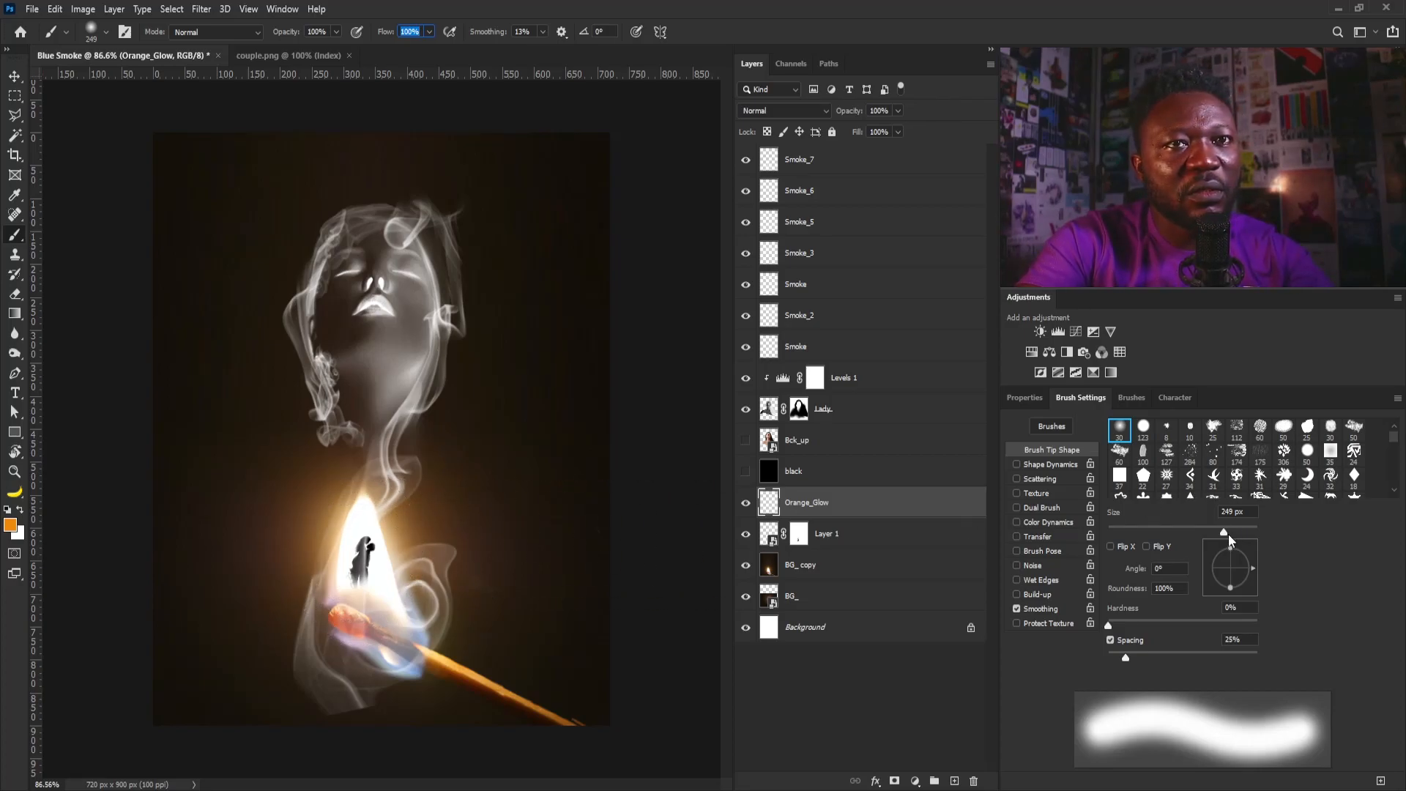
drag(1231, 534, 1240, 534)
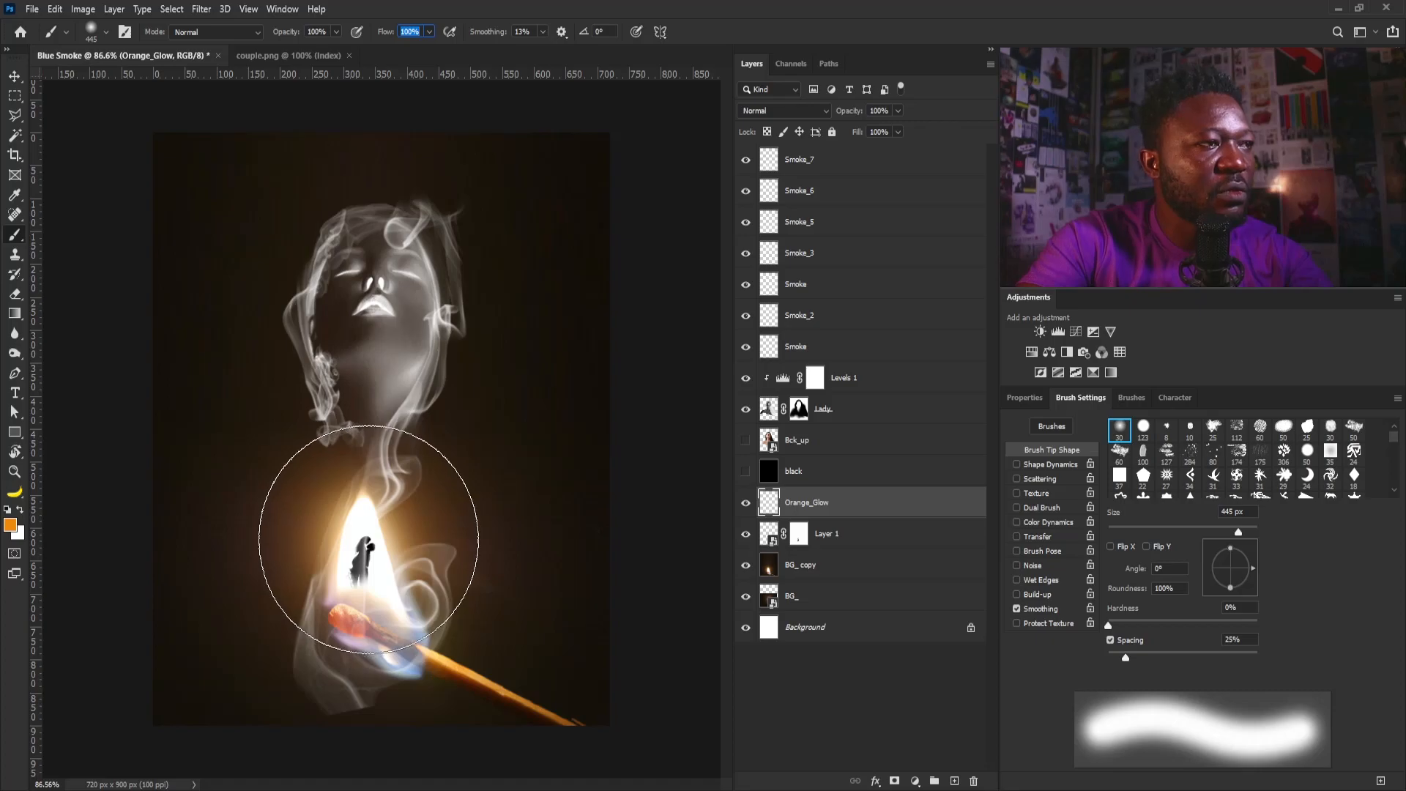
click(368, 538)
click(761, 110)
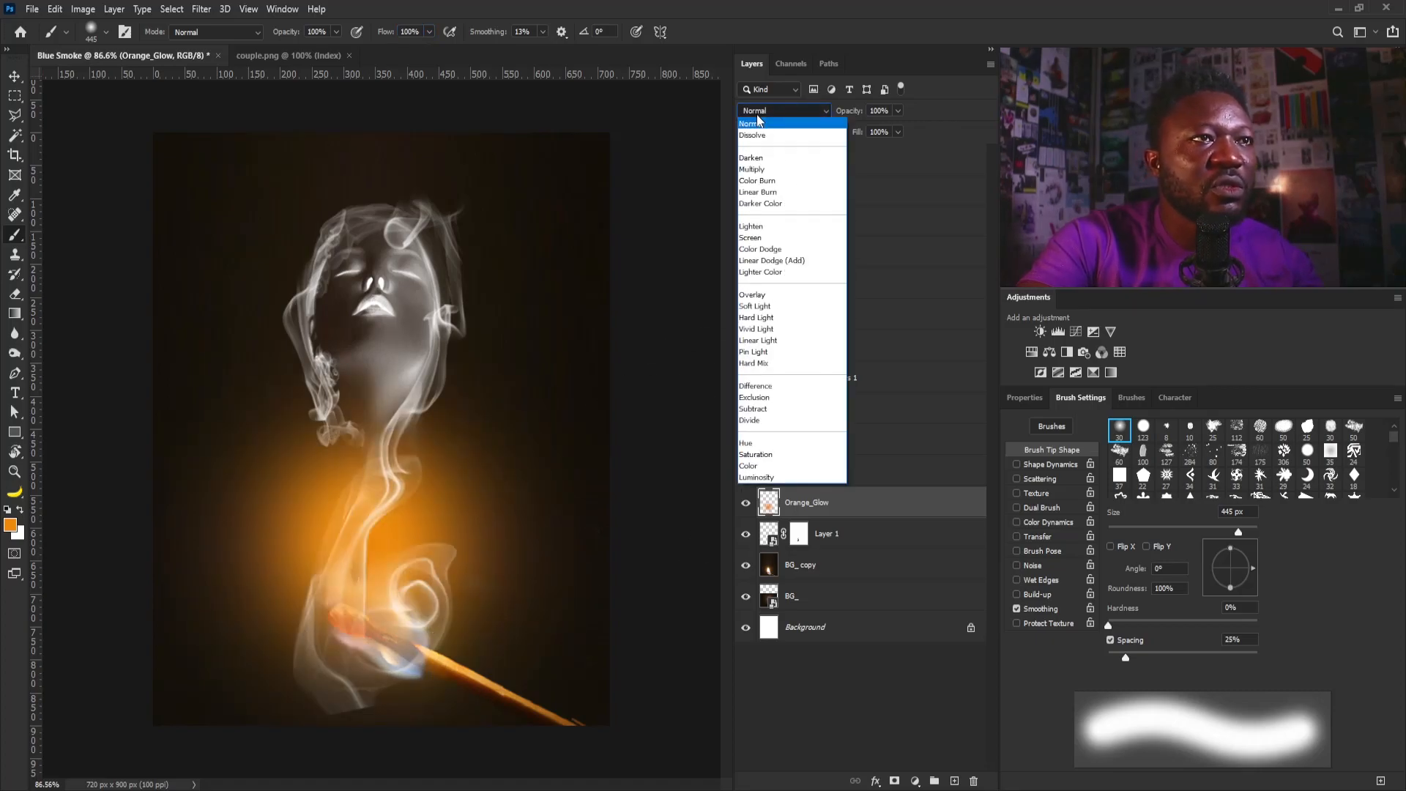
click(771, 311)
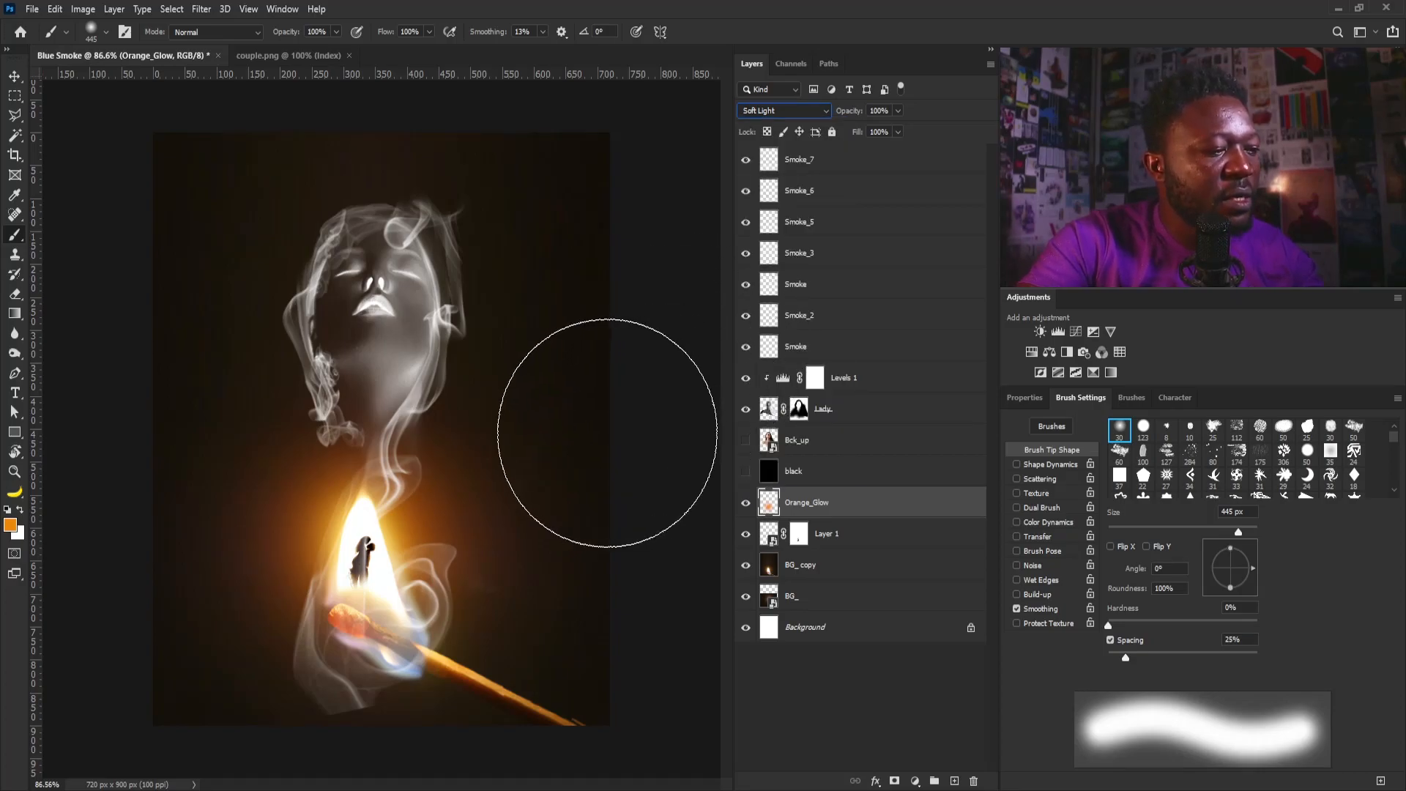
Open Layer 1's layer style settings and enable a Color Overlay on the couple silhouette.
click(17, 79)
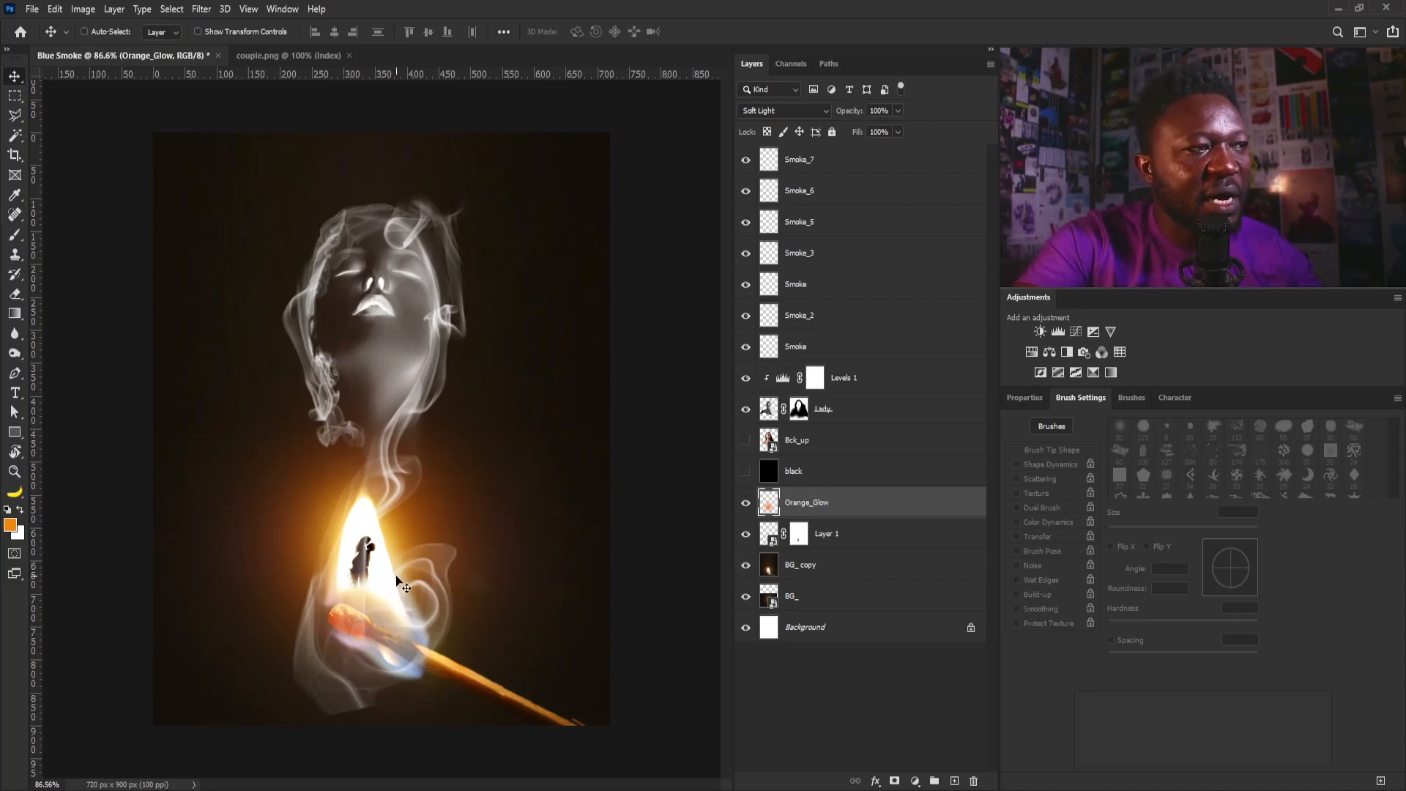
drag(358, 524, 415, 577)
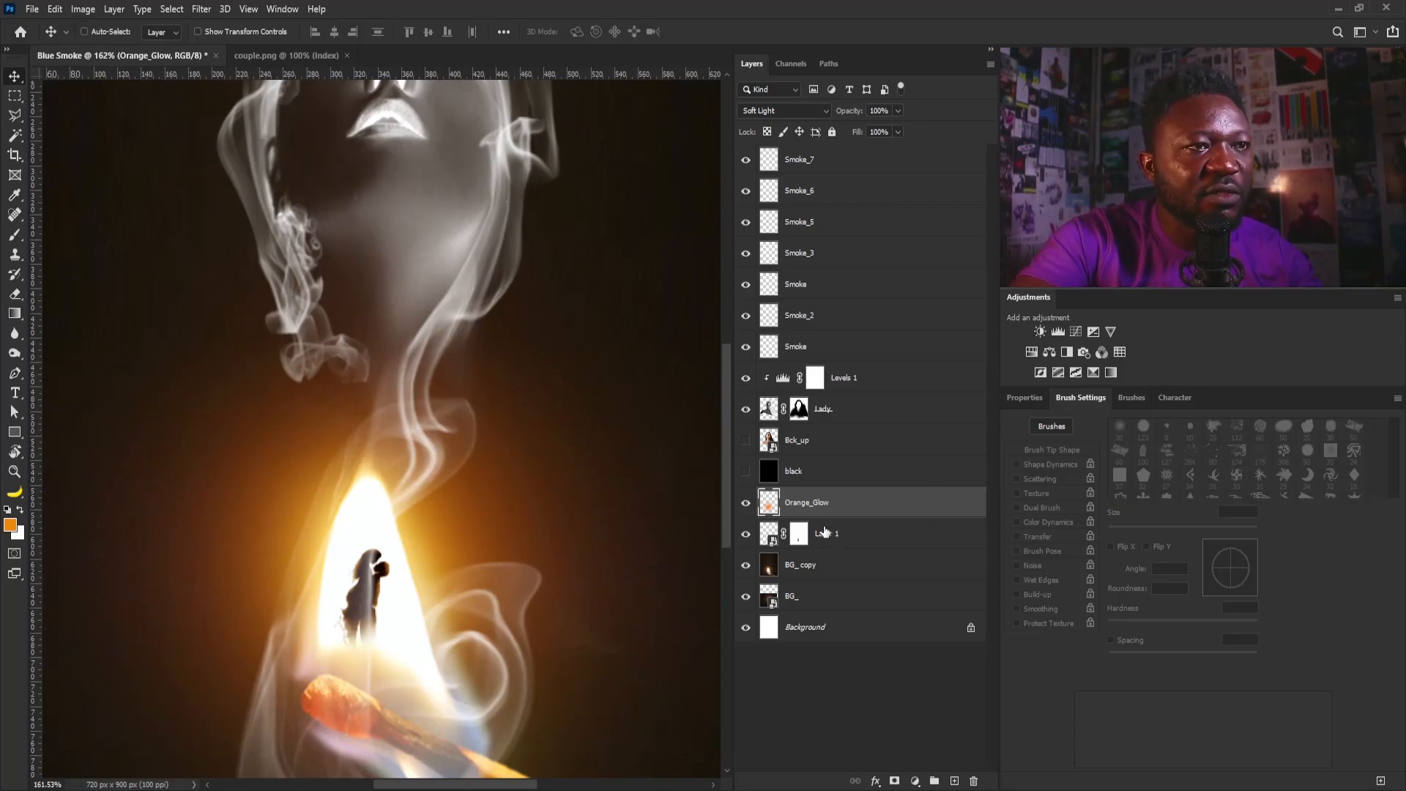
click(969, 538)
double_click(969, 539)
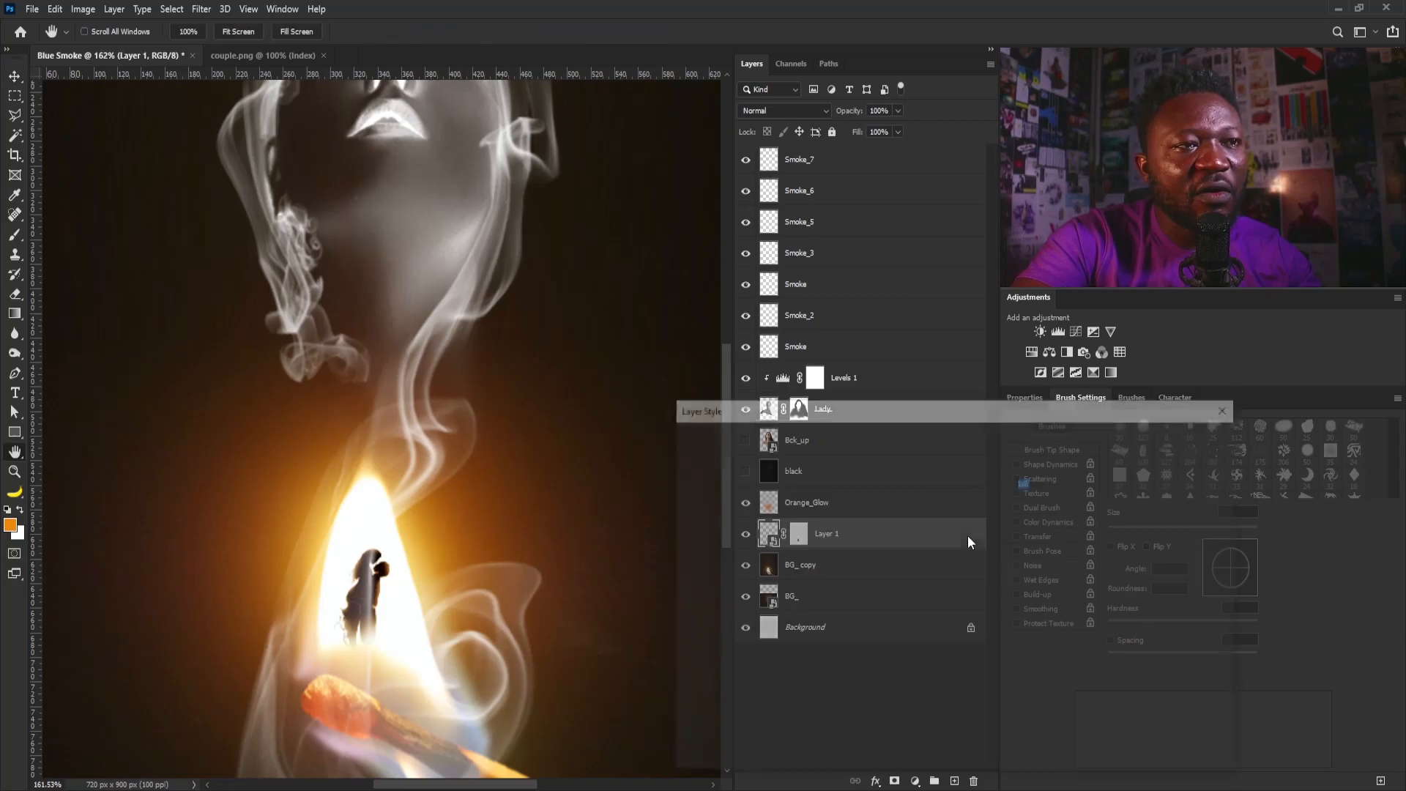
drag(920, 415, 925, 321)
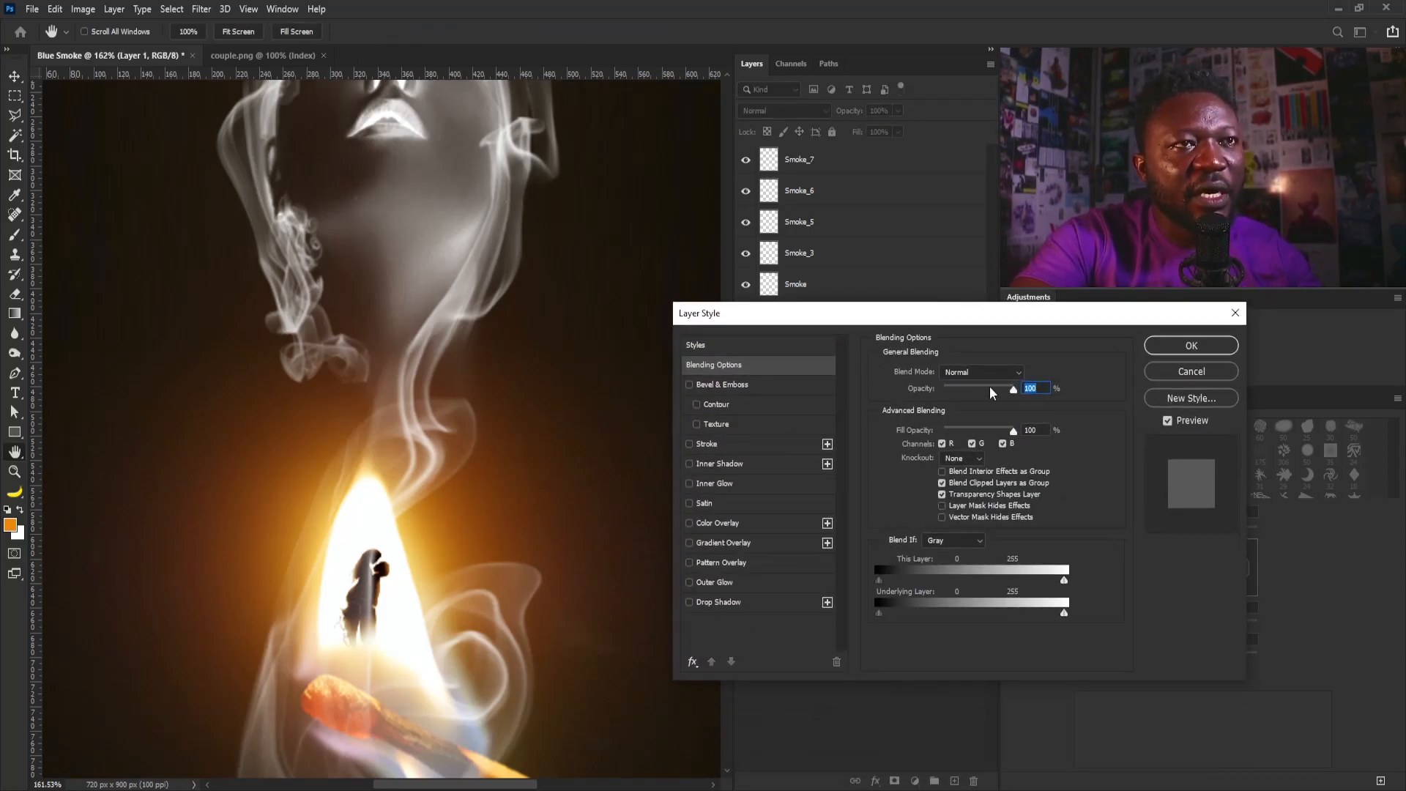
click(718, 523)
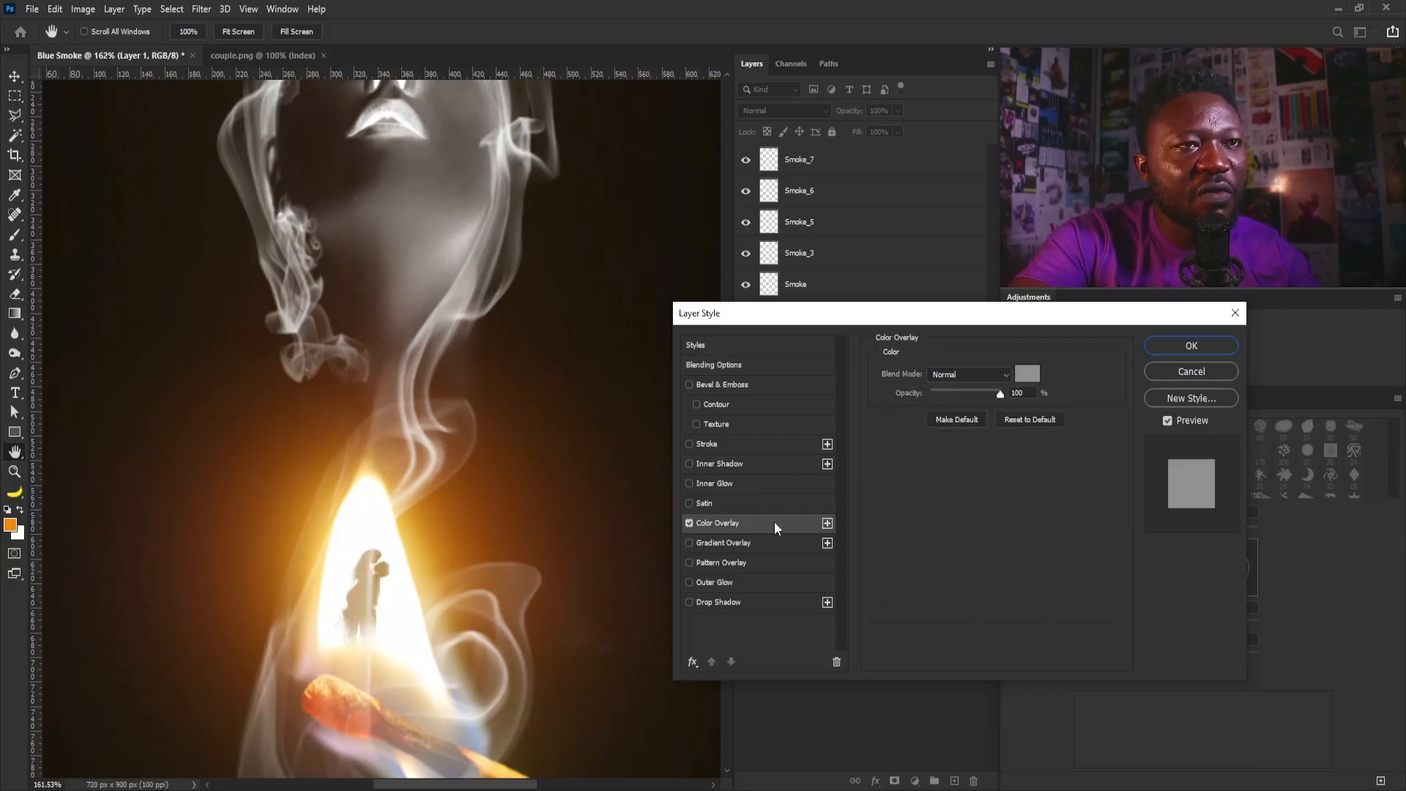
Set the Color Overlay to dark brown #2e1703 in Normal mode at 100% opacity and apply the layer style.
click(1027, 374)
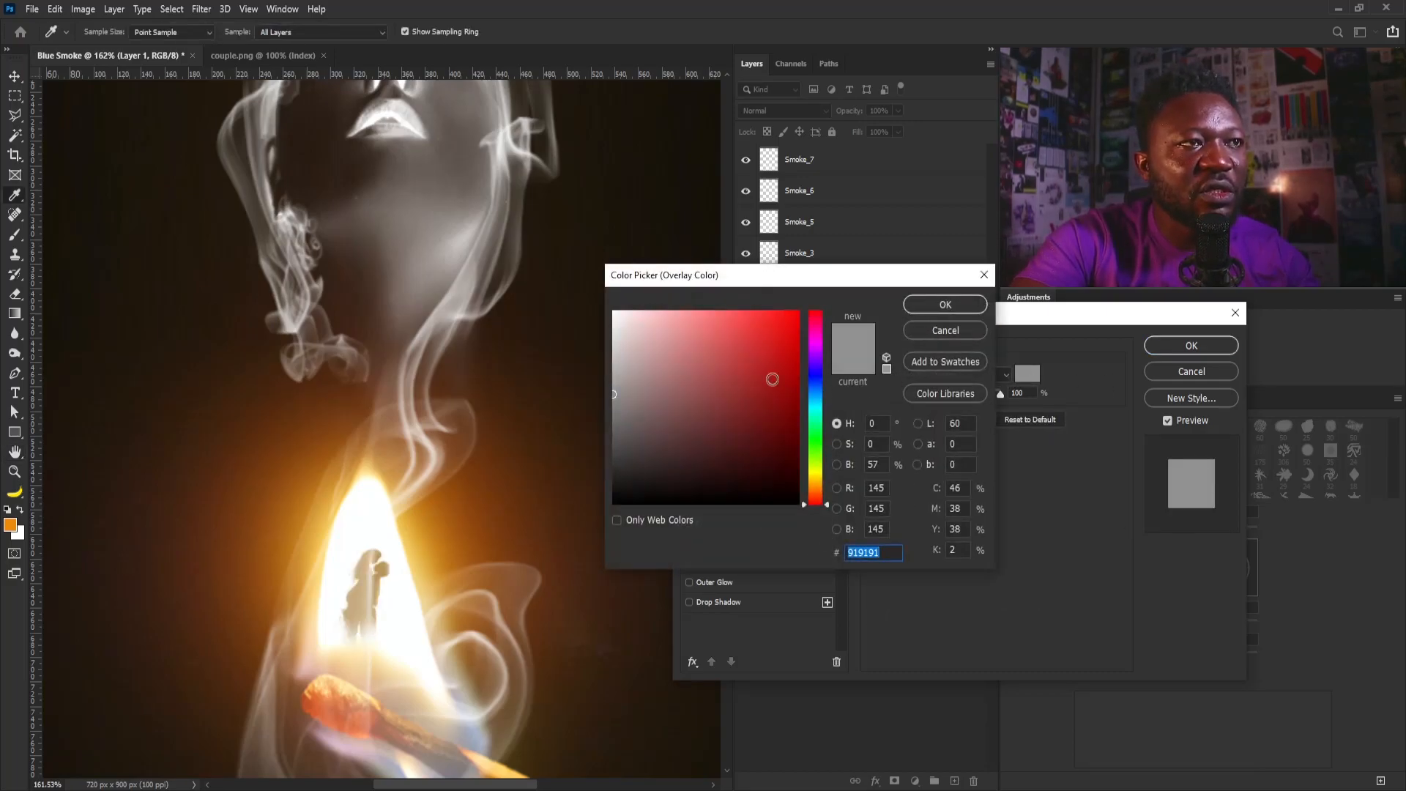
drag(821, 489, 814, 489)
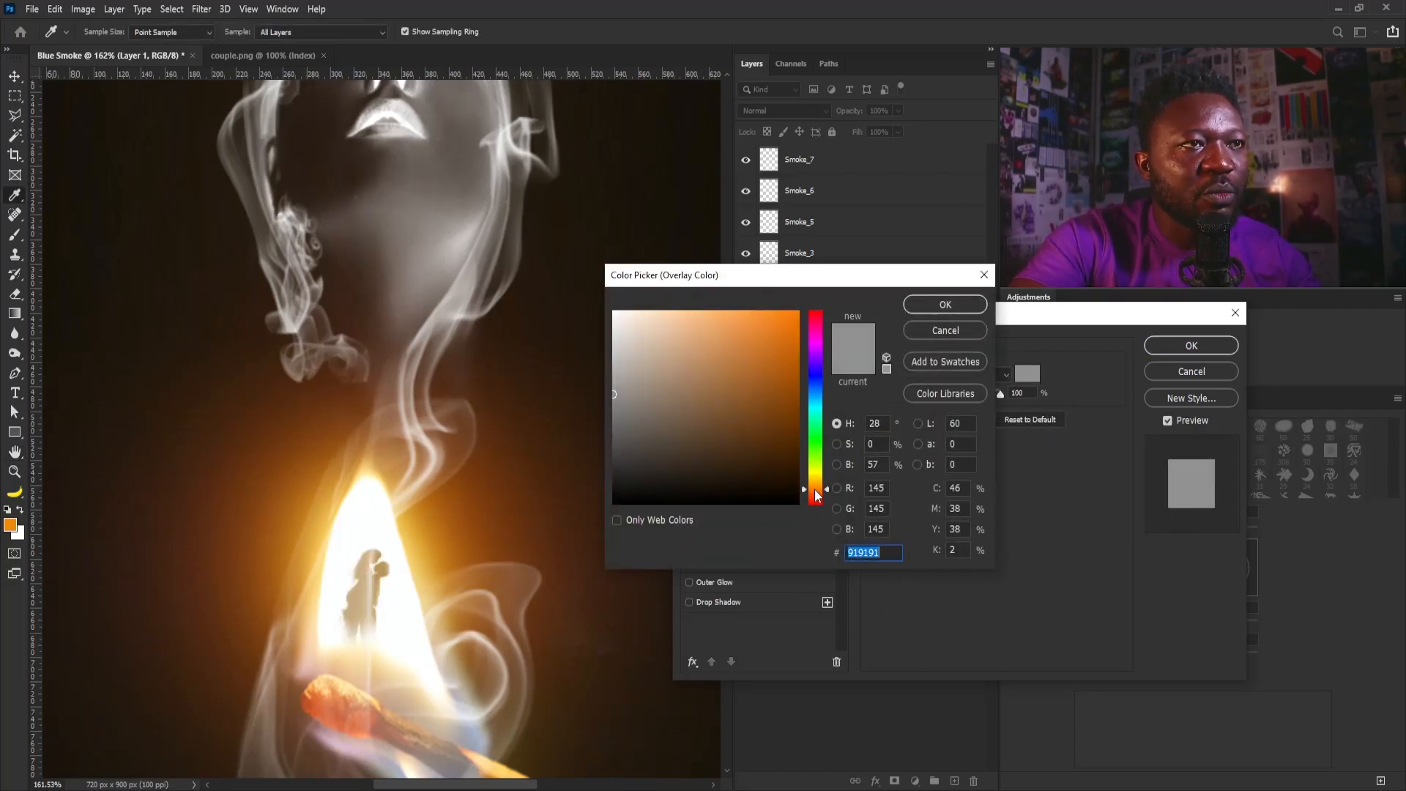
drag(771, 441, 788, 470)
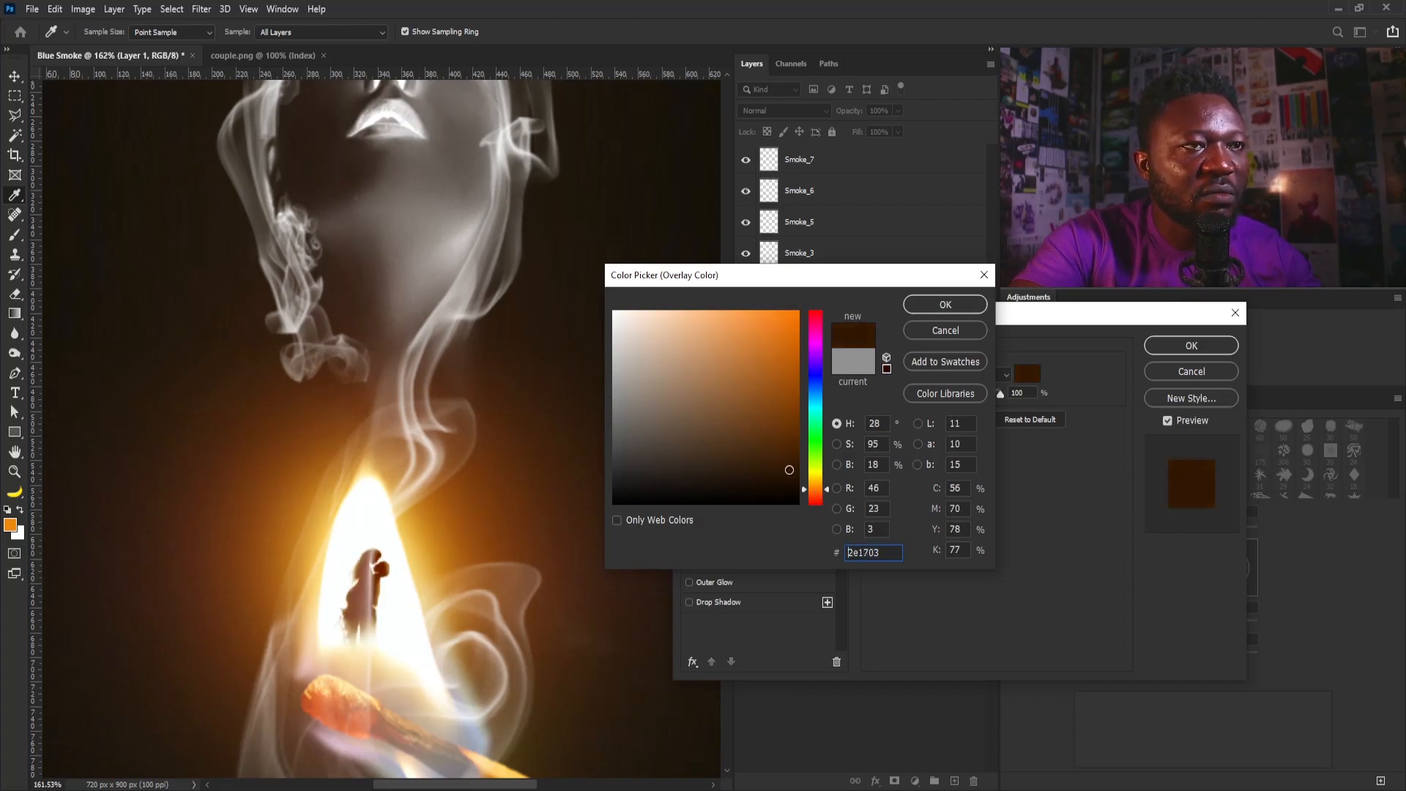
click(952, 305)
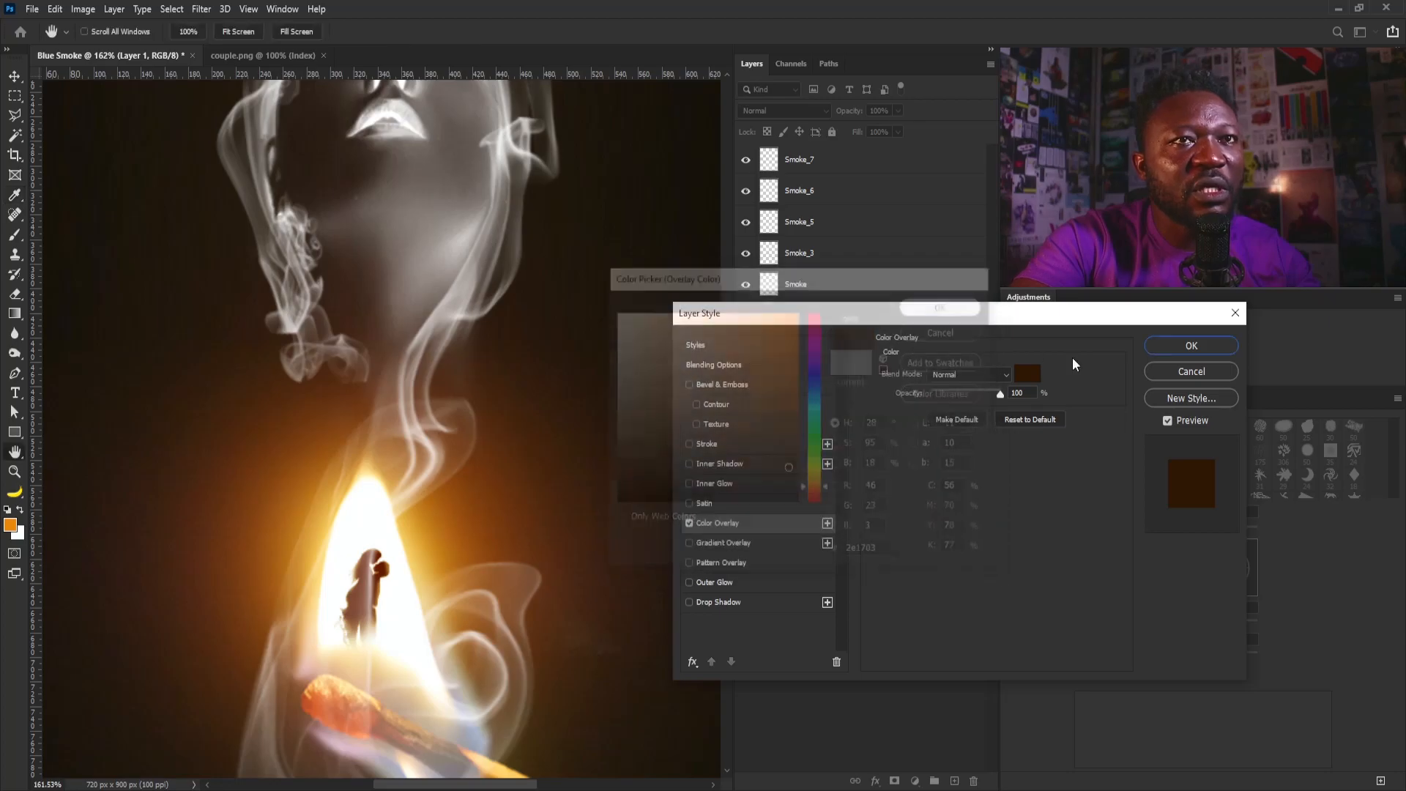
click(1219, 345)
drag(537, 315, 496, 351)
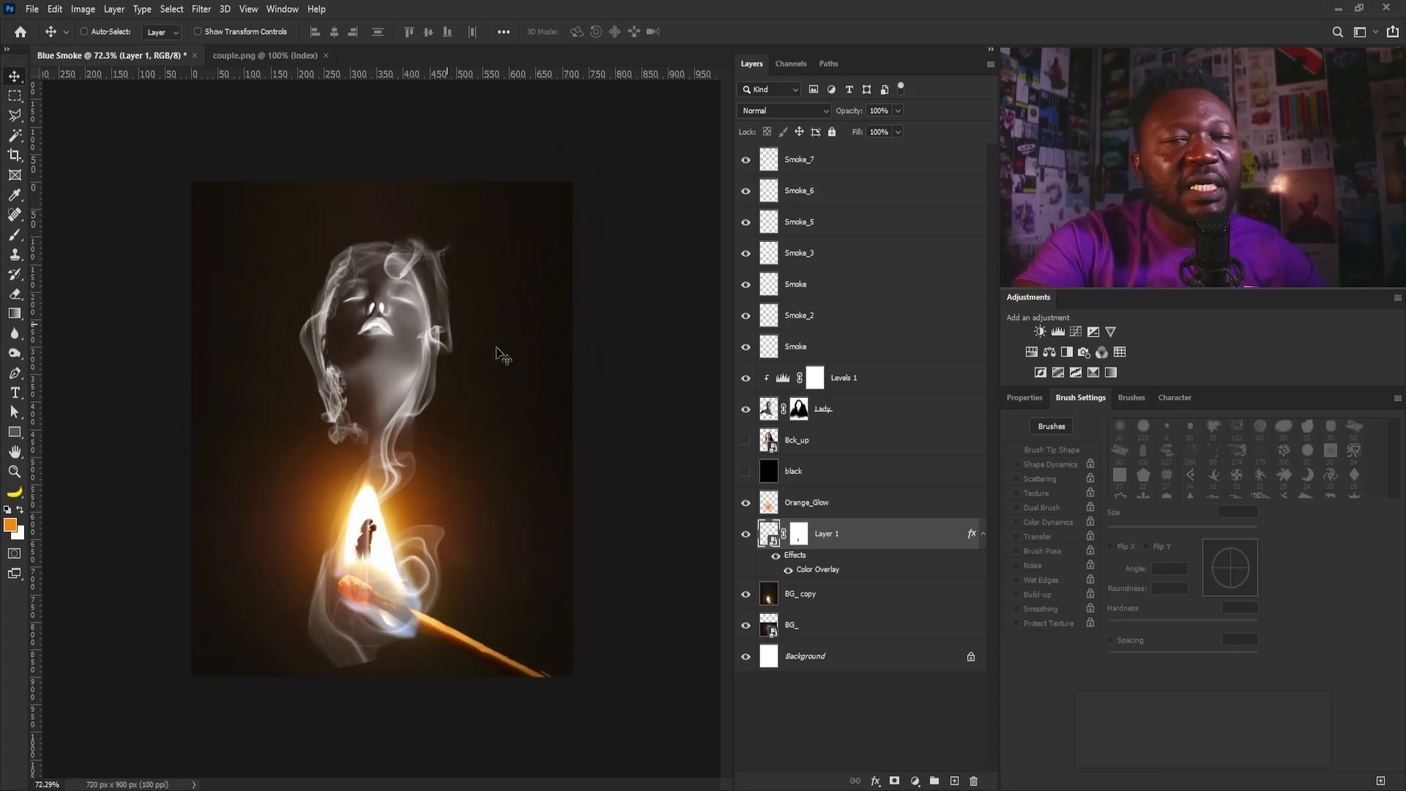
Stamp all visible layers into a new layer above Smoke_7 and convert it to a smart object.
click(848, 167)
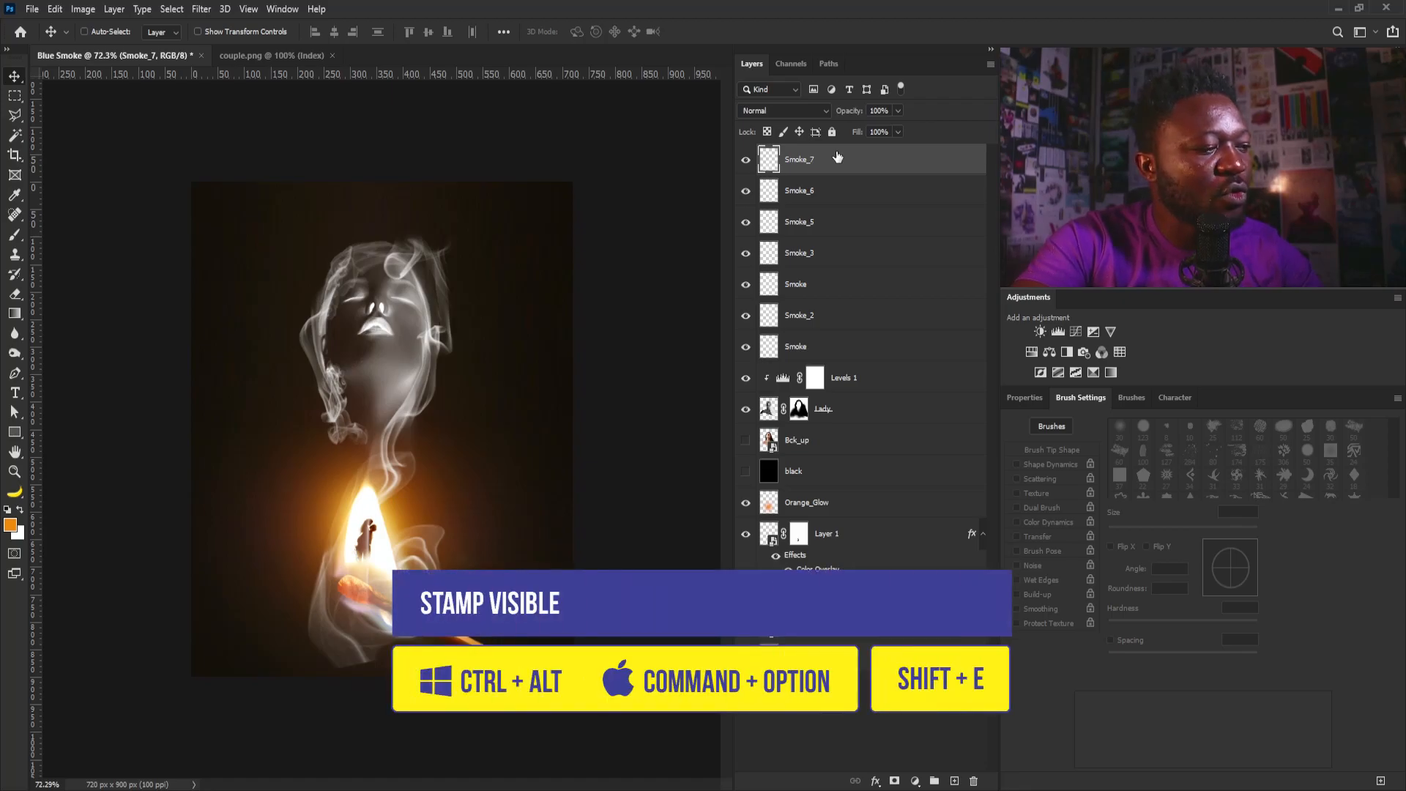
key(ctrl+alt+shift+e)
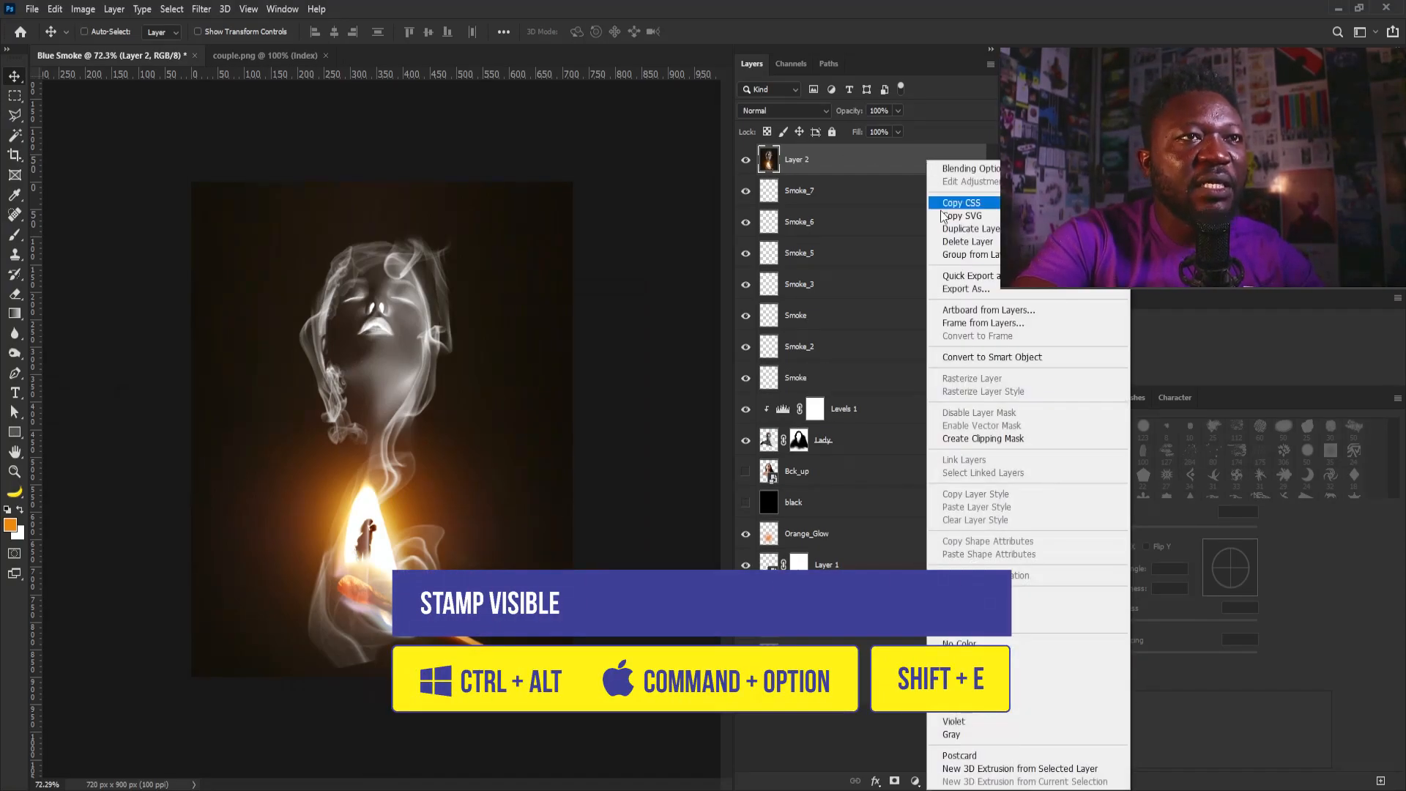
click(975, 356)
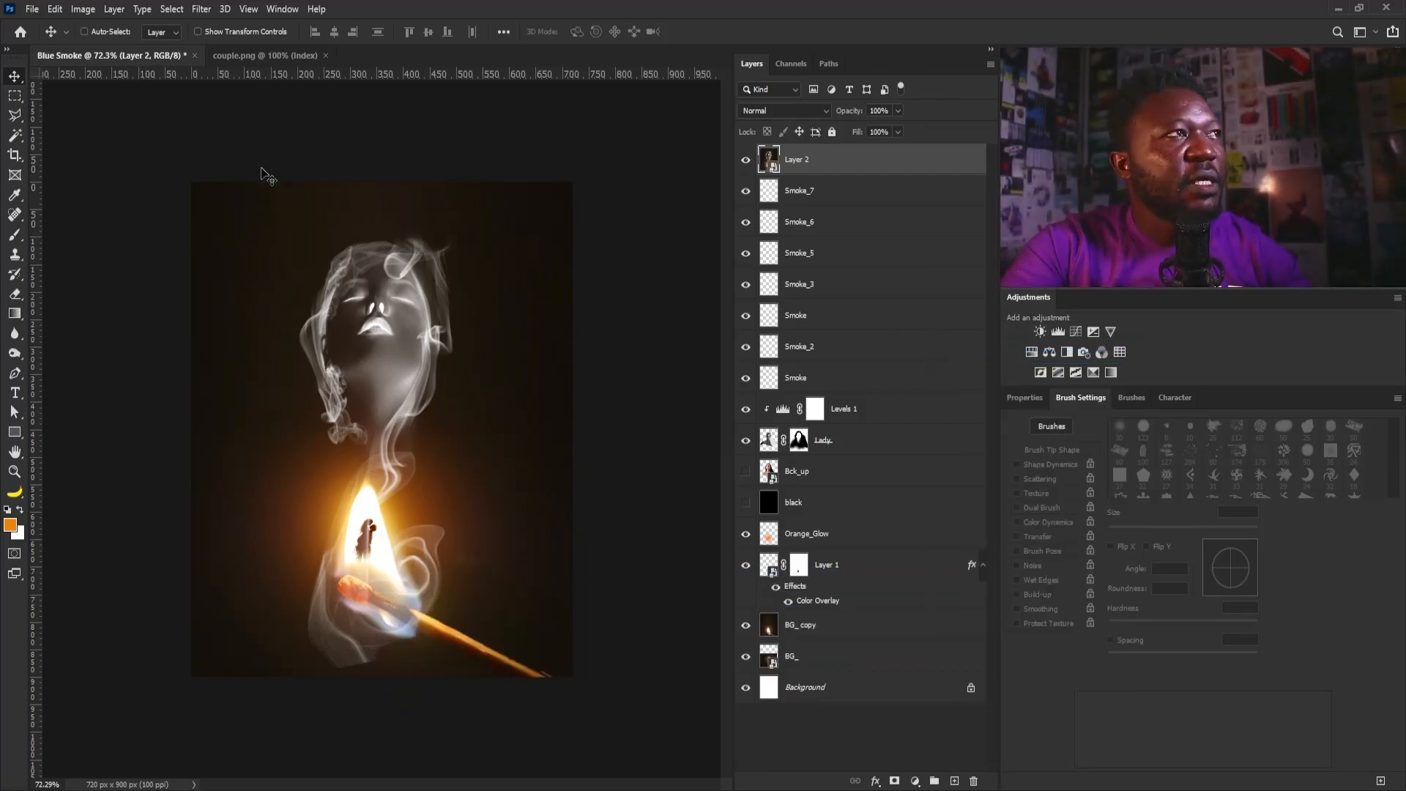
Start the Camera Raw Filter on the stamped smart object and set Temperature to -26 and Texture to -35.
click(200, 9)
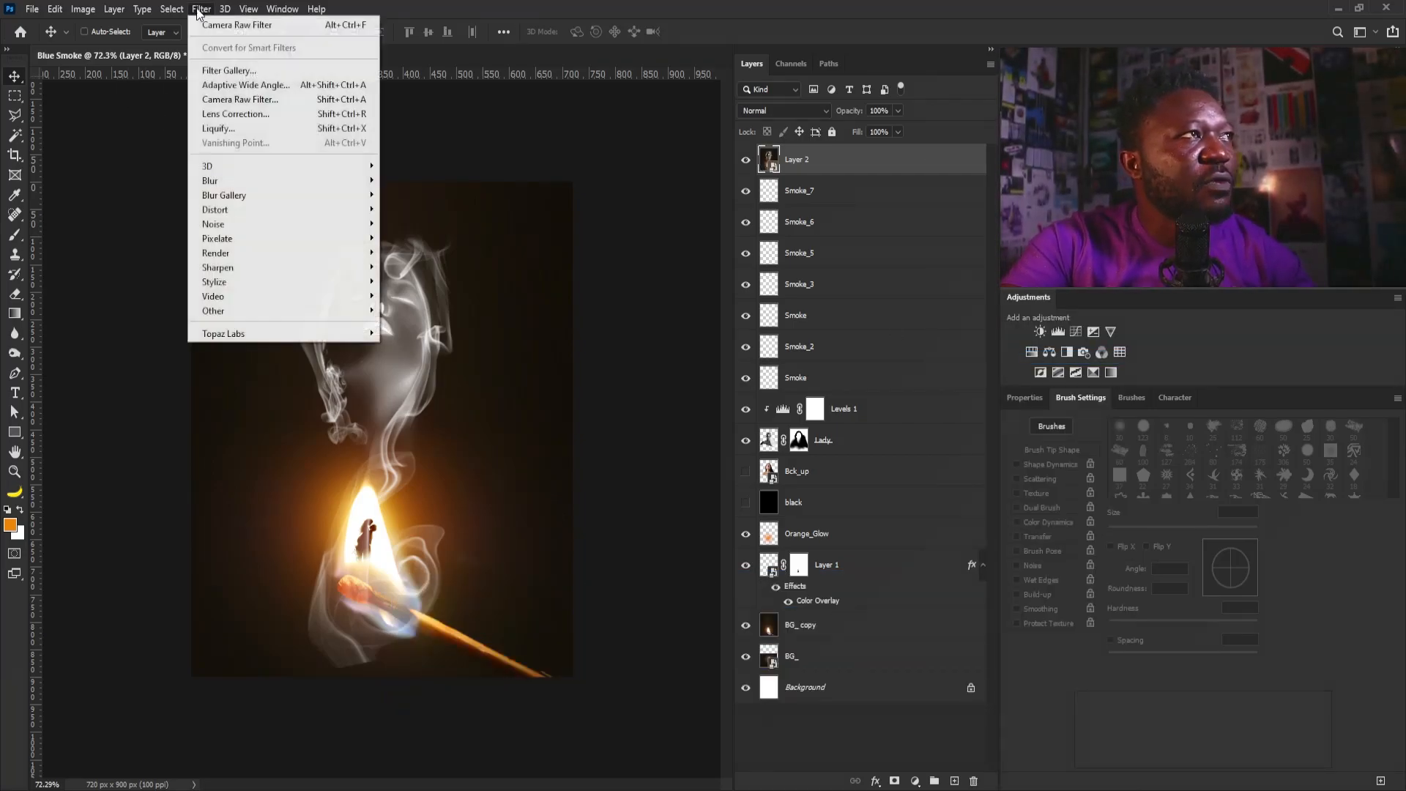
click(267, 101)
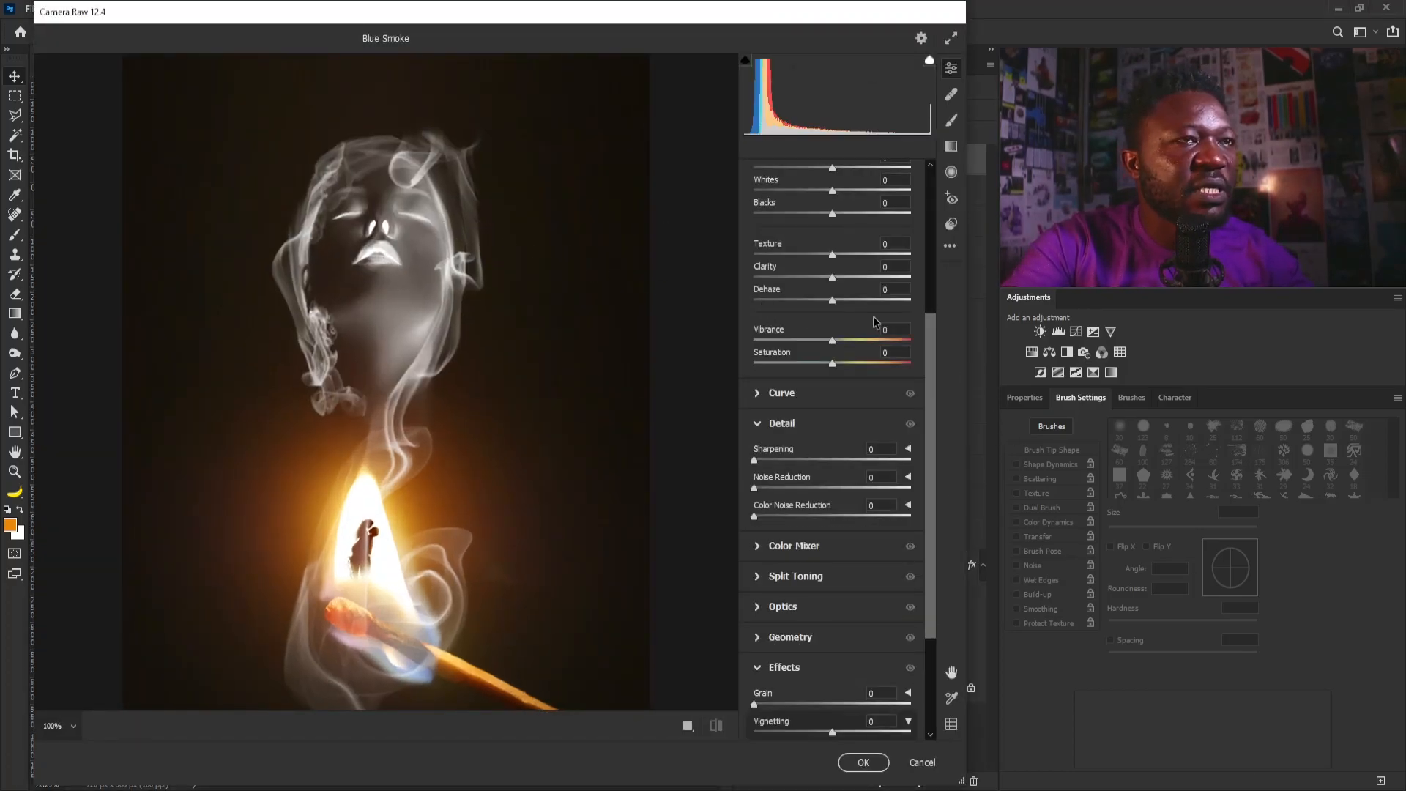
drag(928, 440, 929, 268)
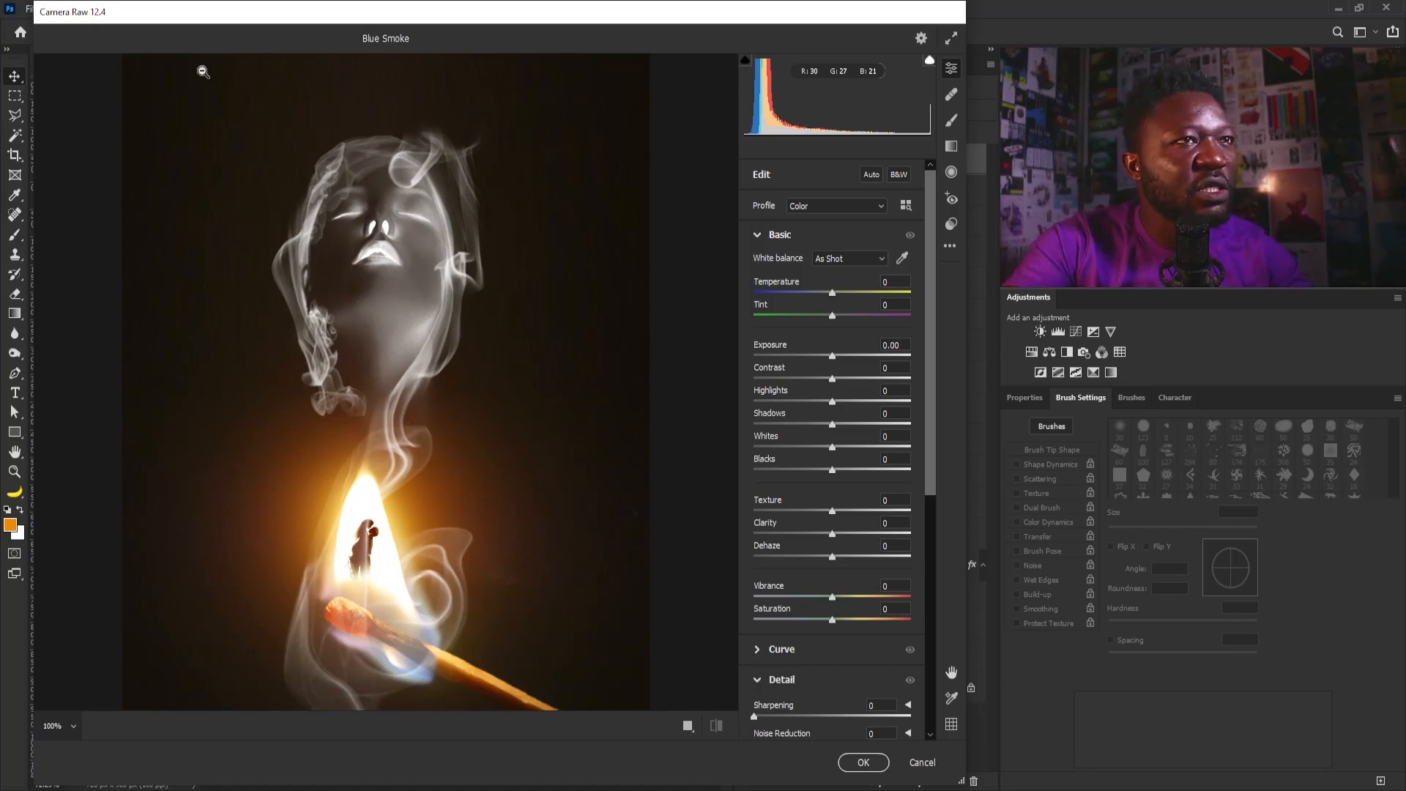
drag(832, 297, 812, 296)
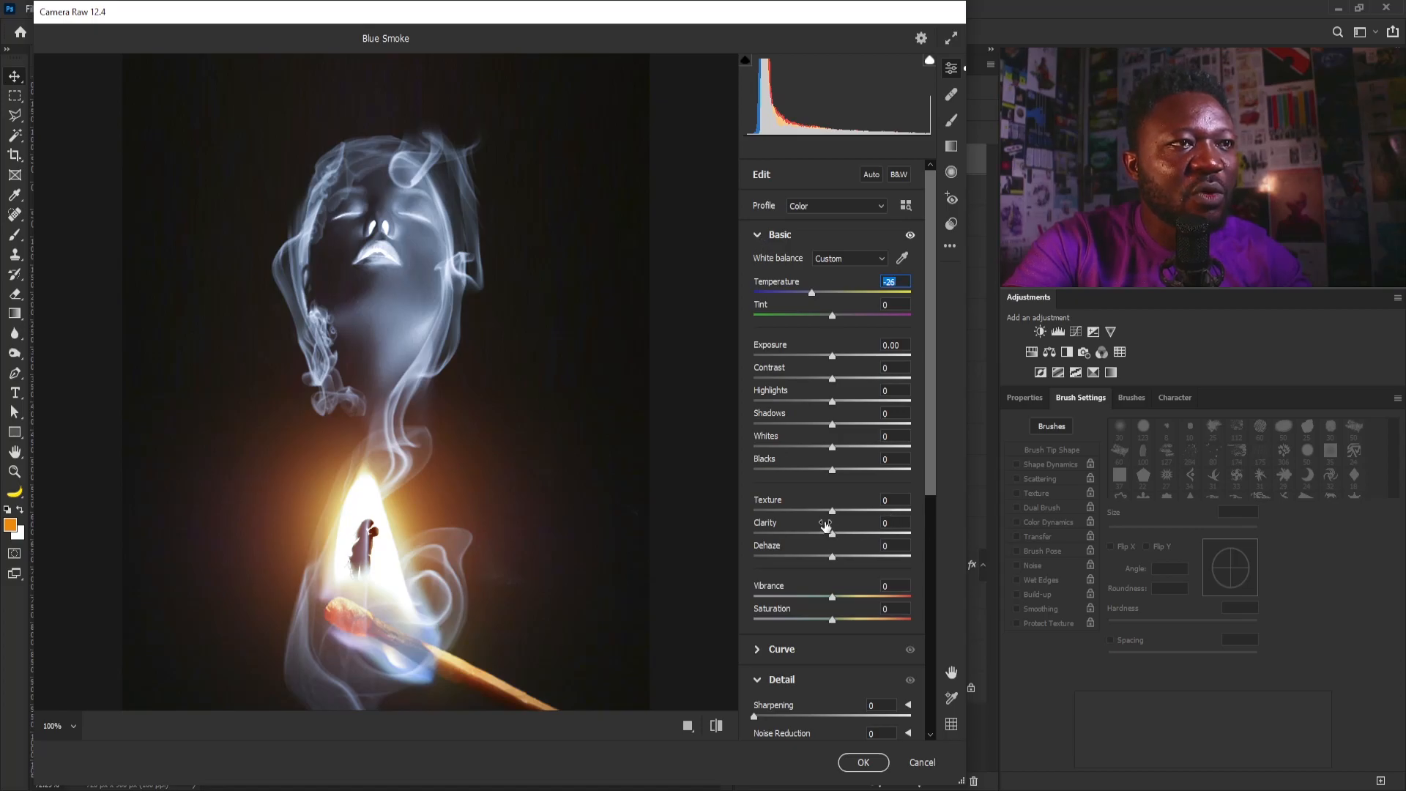
drag(832, 510, 829, 511)
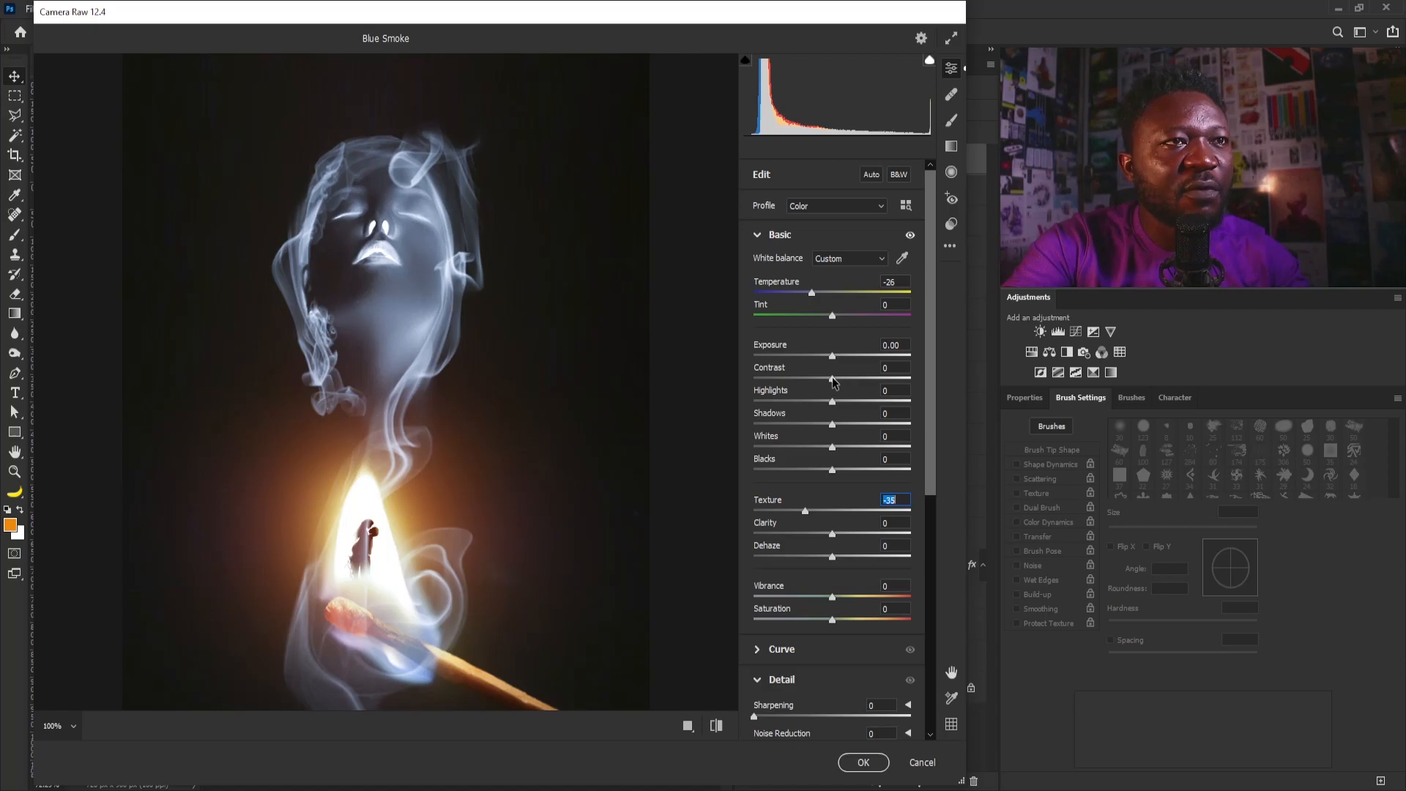
Set Contrast to +8, Highlights to +7, Shadows to -13 and Vibrance to +15 in the Basic adjustments.
drag(833, 378, 840, 382)
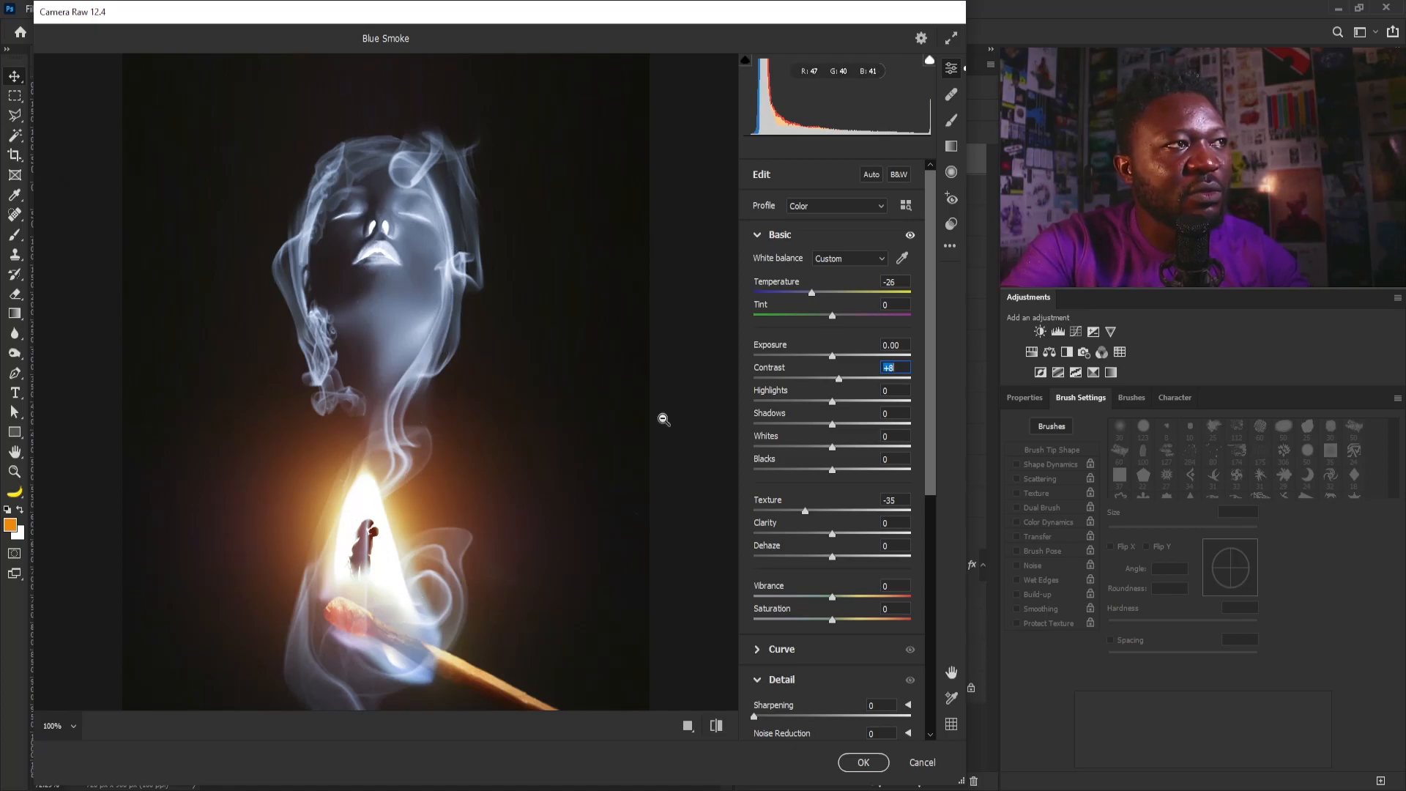
drag(833, 402, 837, 404)
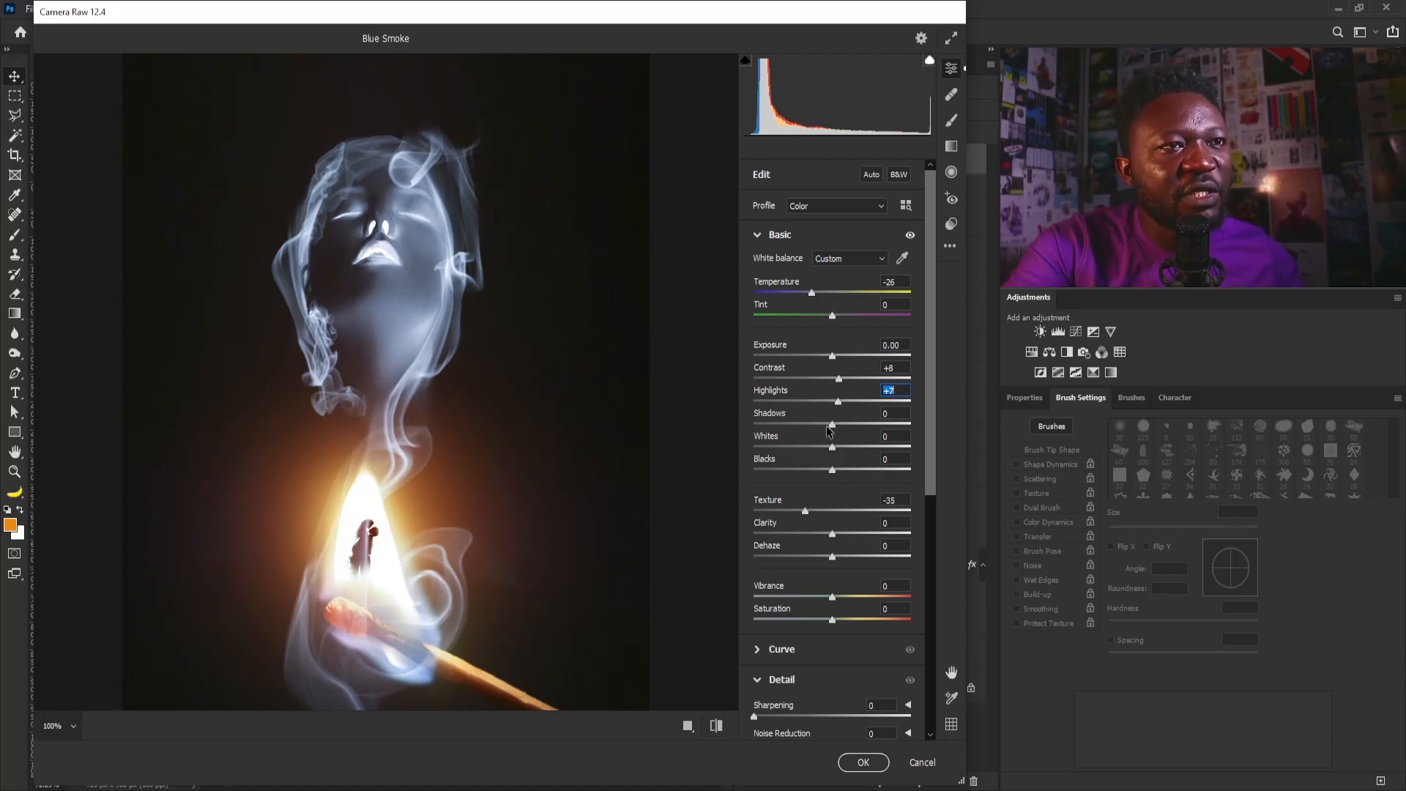
drag(832, 428, 823, 425)
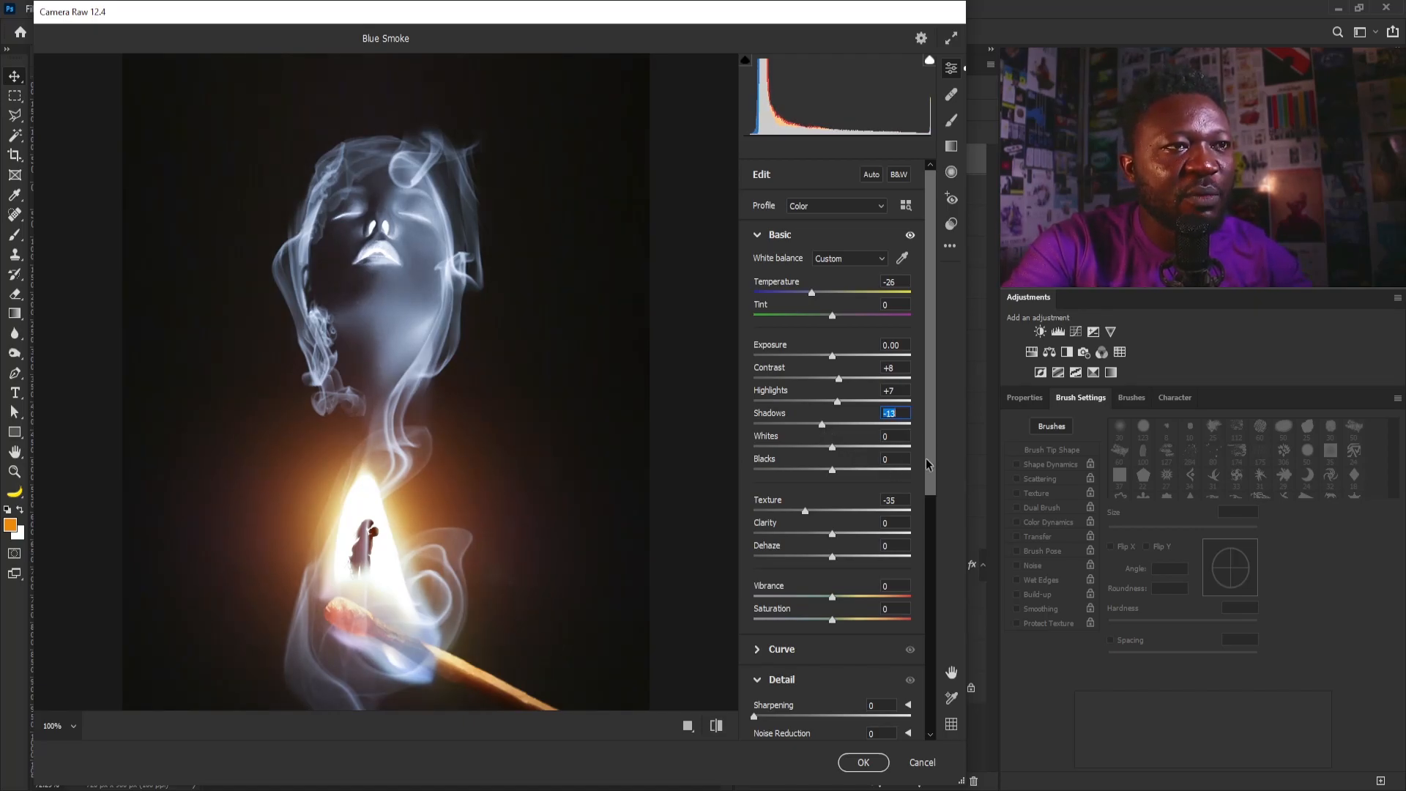
click(833, 596)
drag(833, 596, 854, 597)
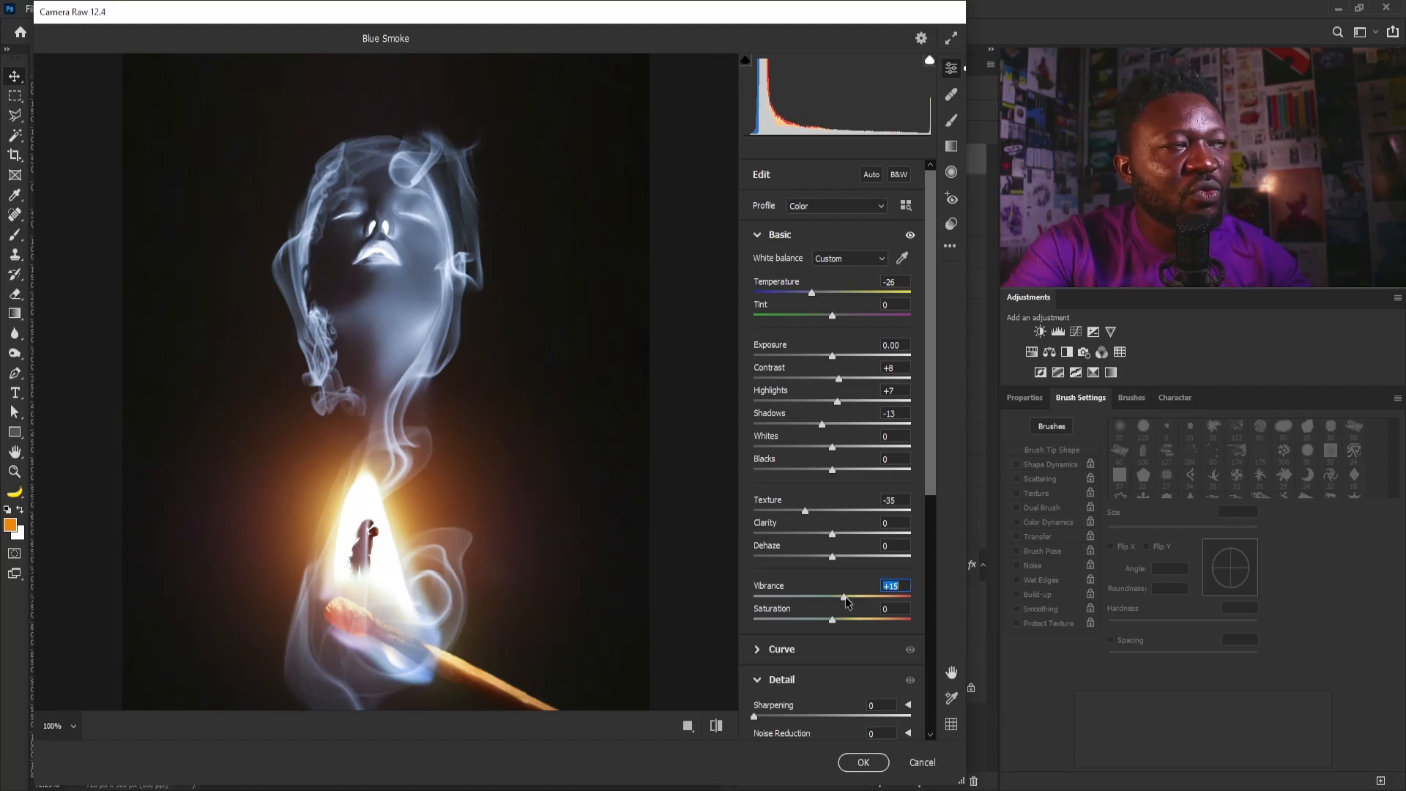
click(758, 235)
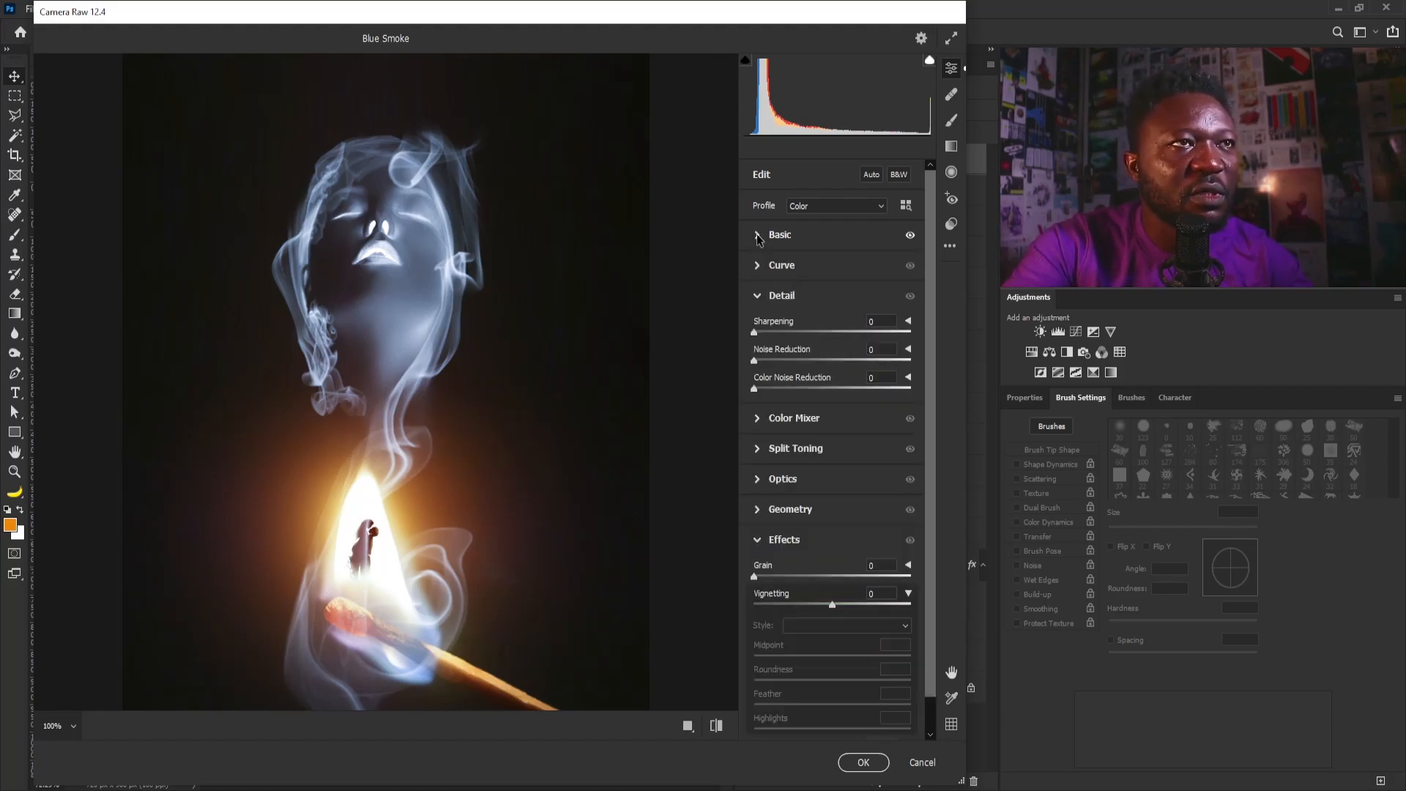
In the Color Mixer, set the Aquas hue to +18 and raise the Blues hue very slightly.
click(758, 297)
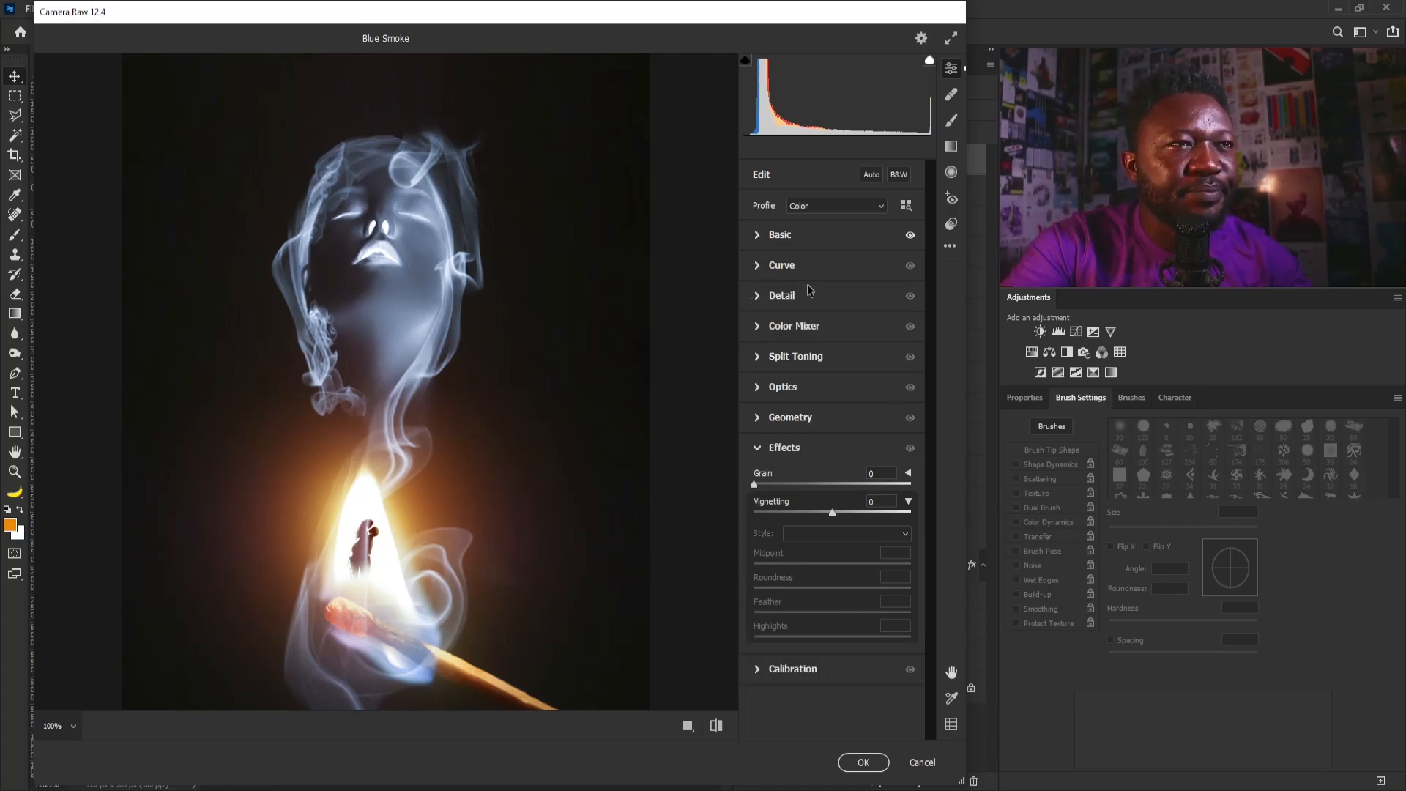
click(757, 328)
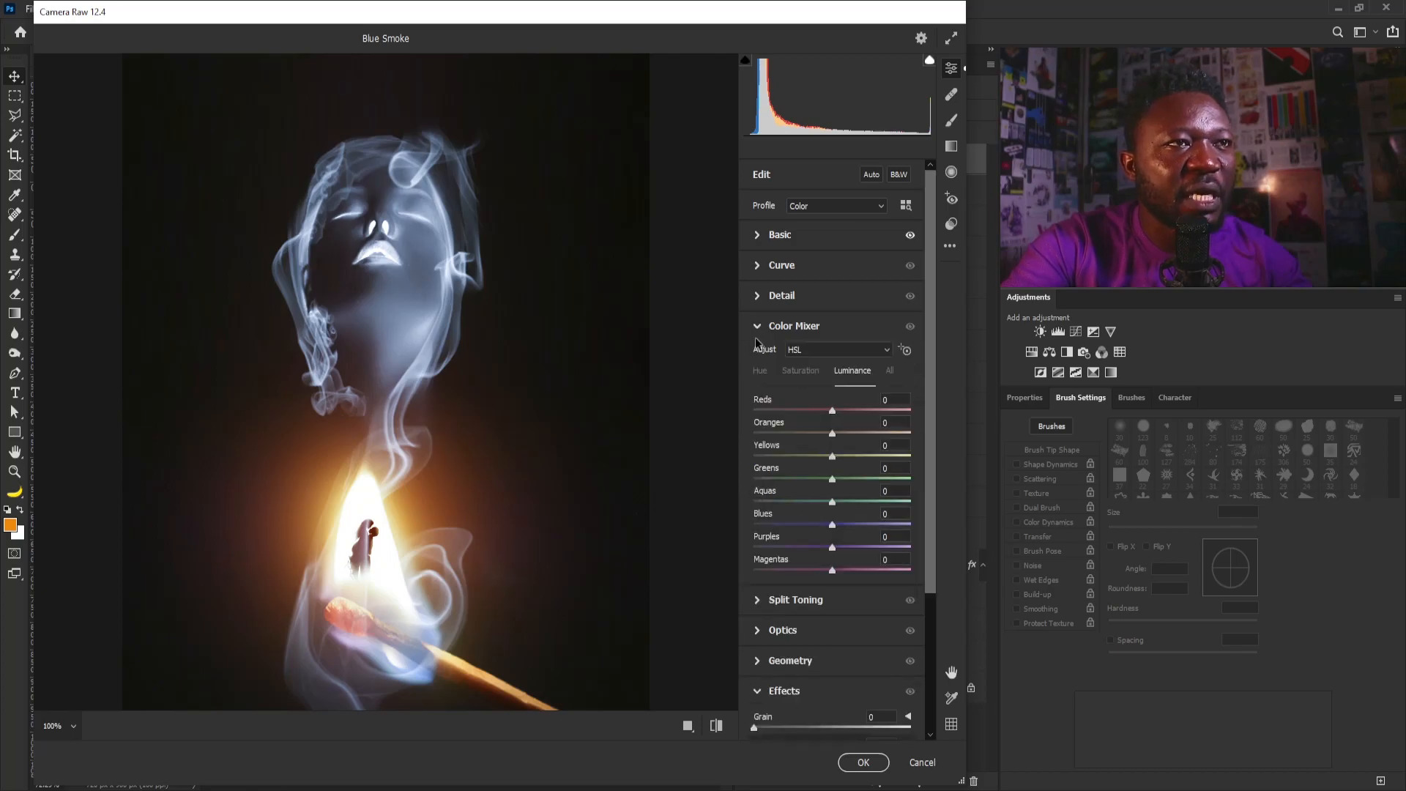
click(765, 373)
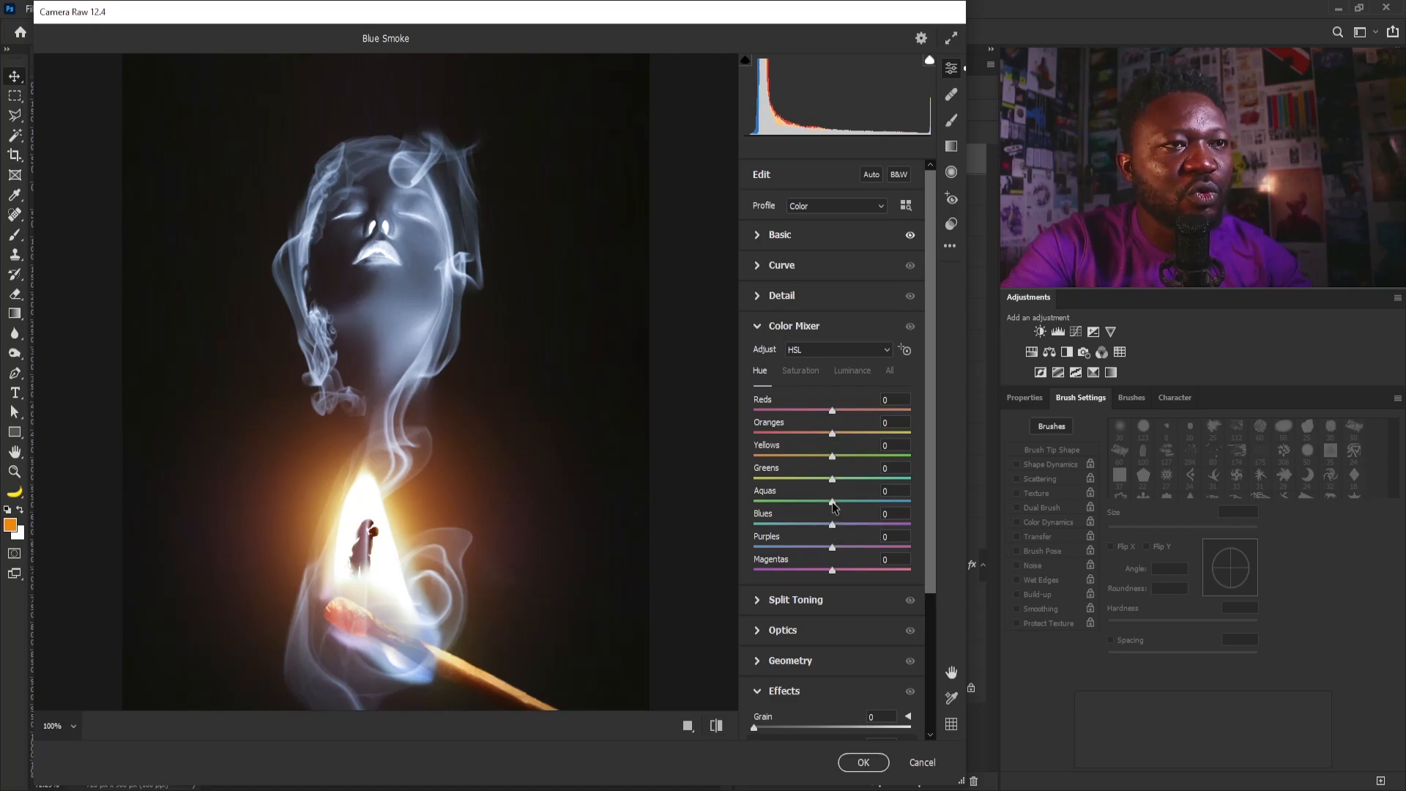
drag(852, 502, 833, 529)
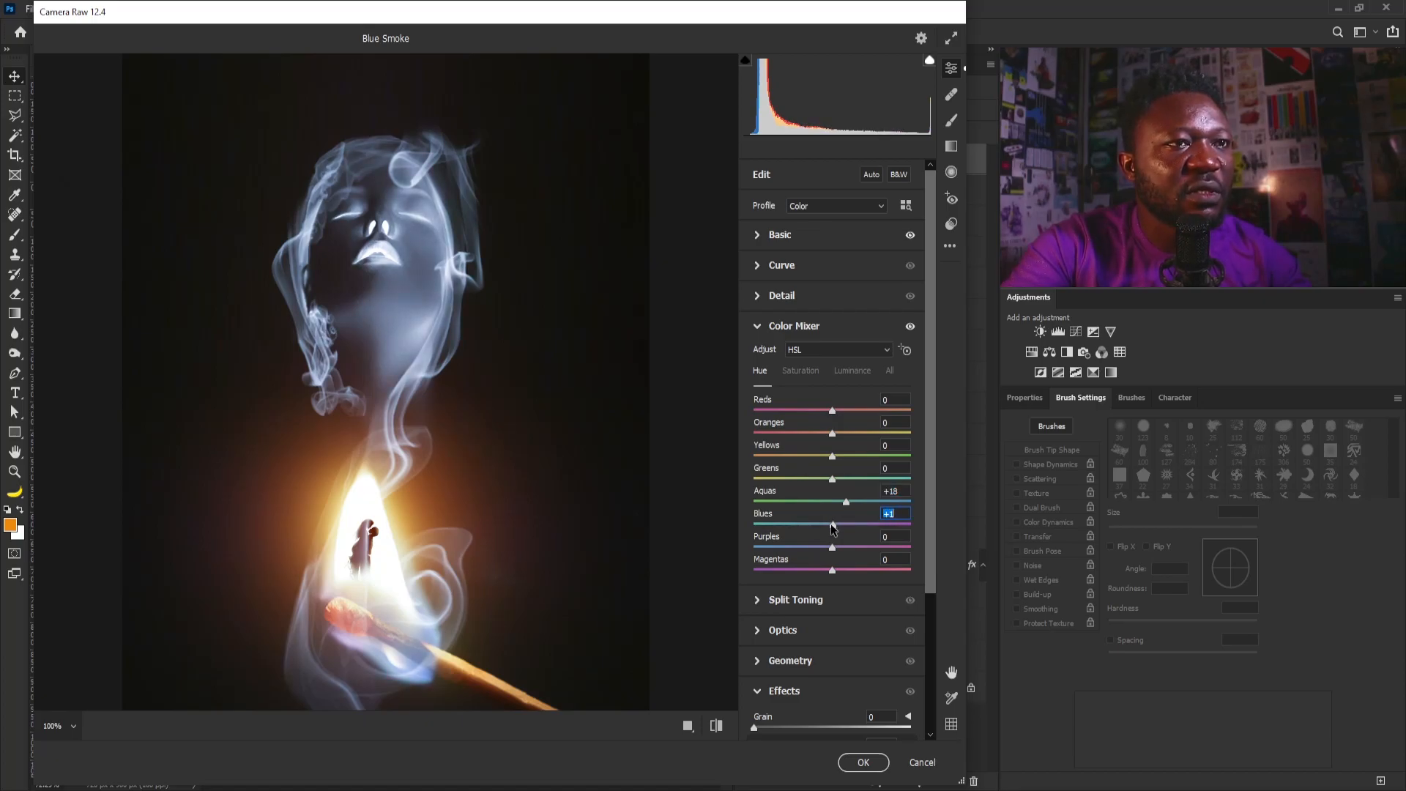
Set the Color Mixer saturation to +40 for Blues, +52 for Oranges and +11 for Reds.
click(801, 371)
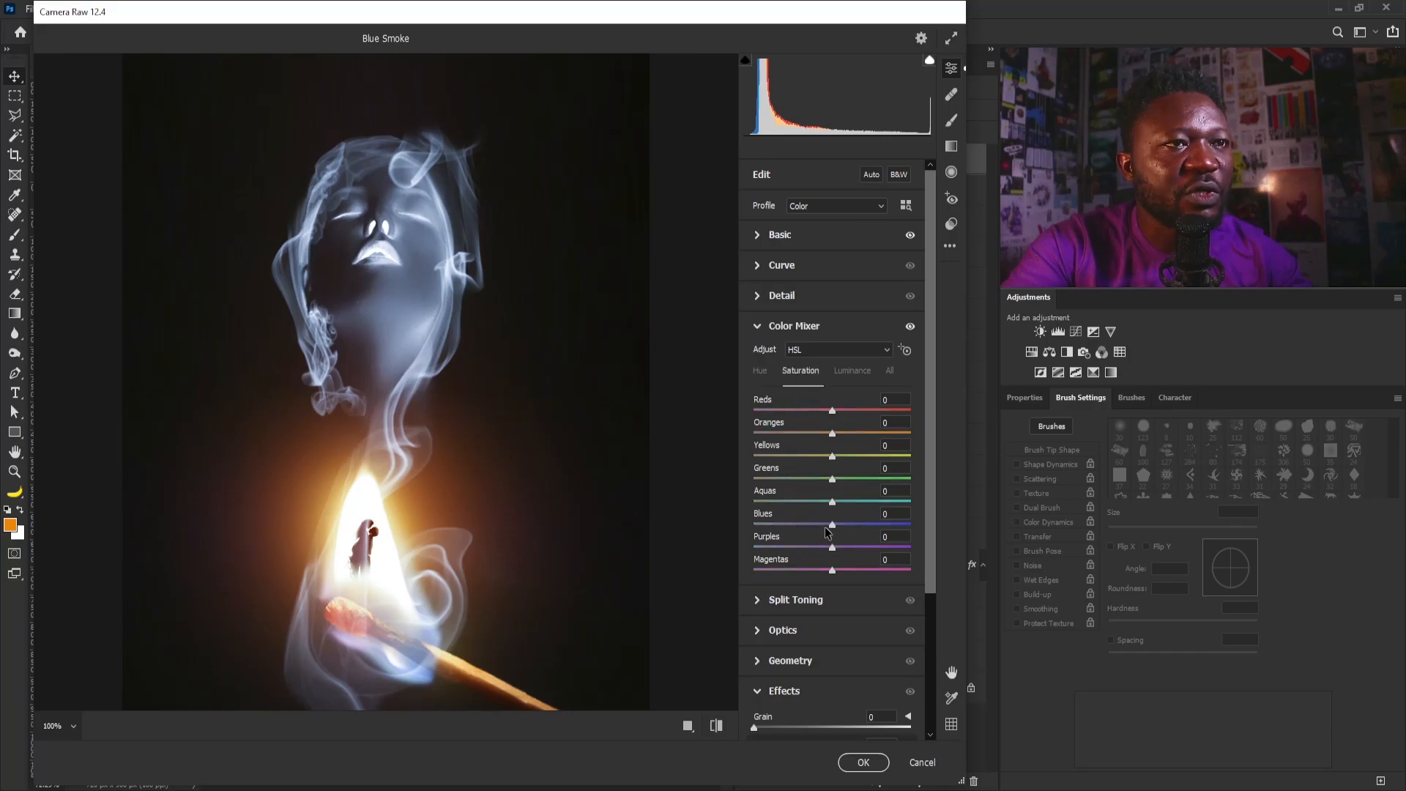
drag(833, 526, 857, 528)
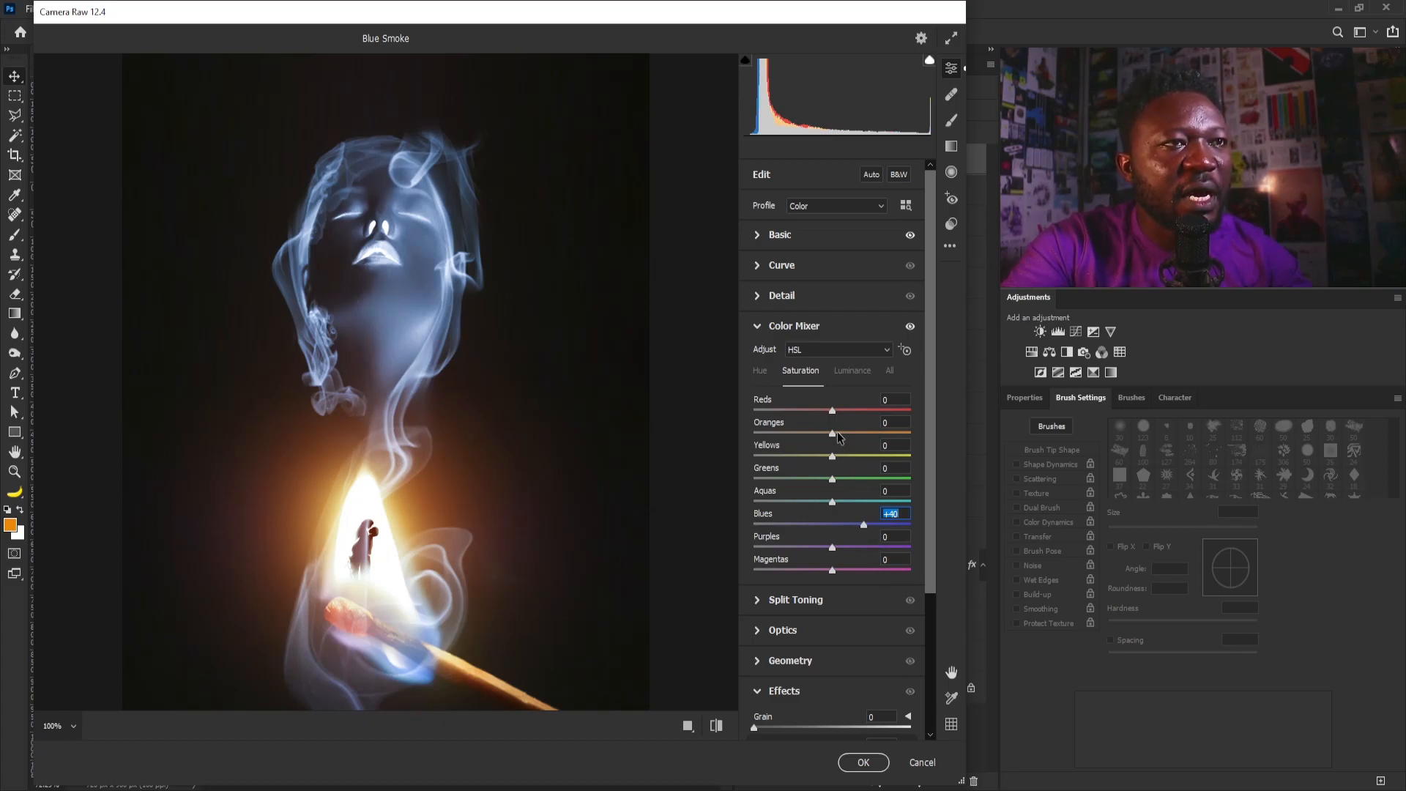
drag(832, 434, 841, 434)
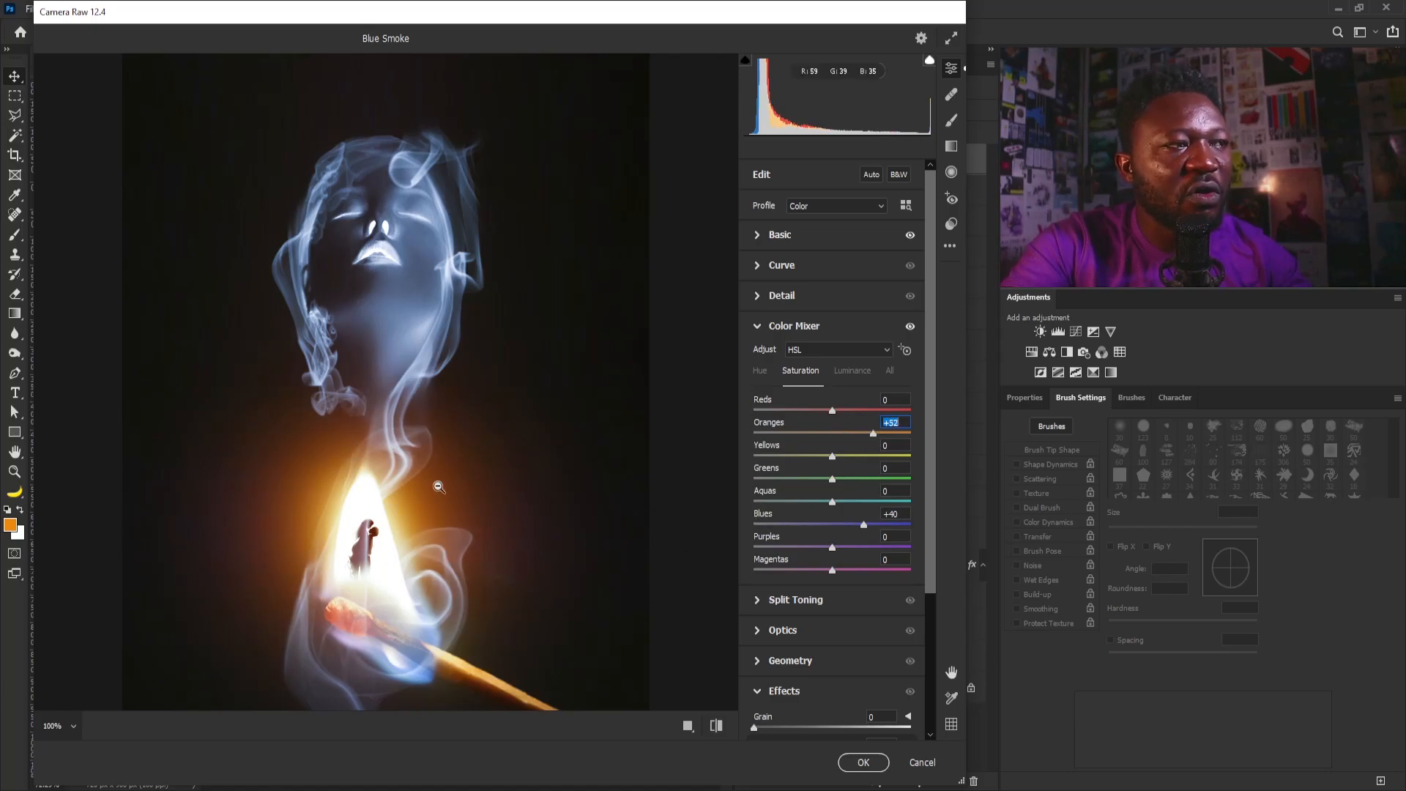
drag(832, 410, 844, 414)
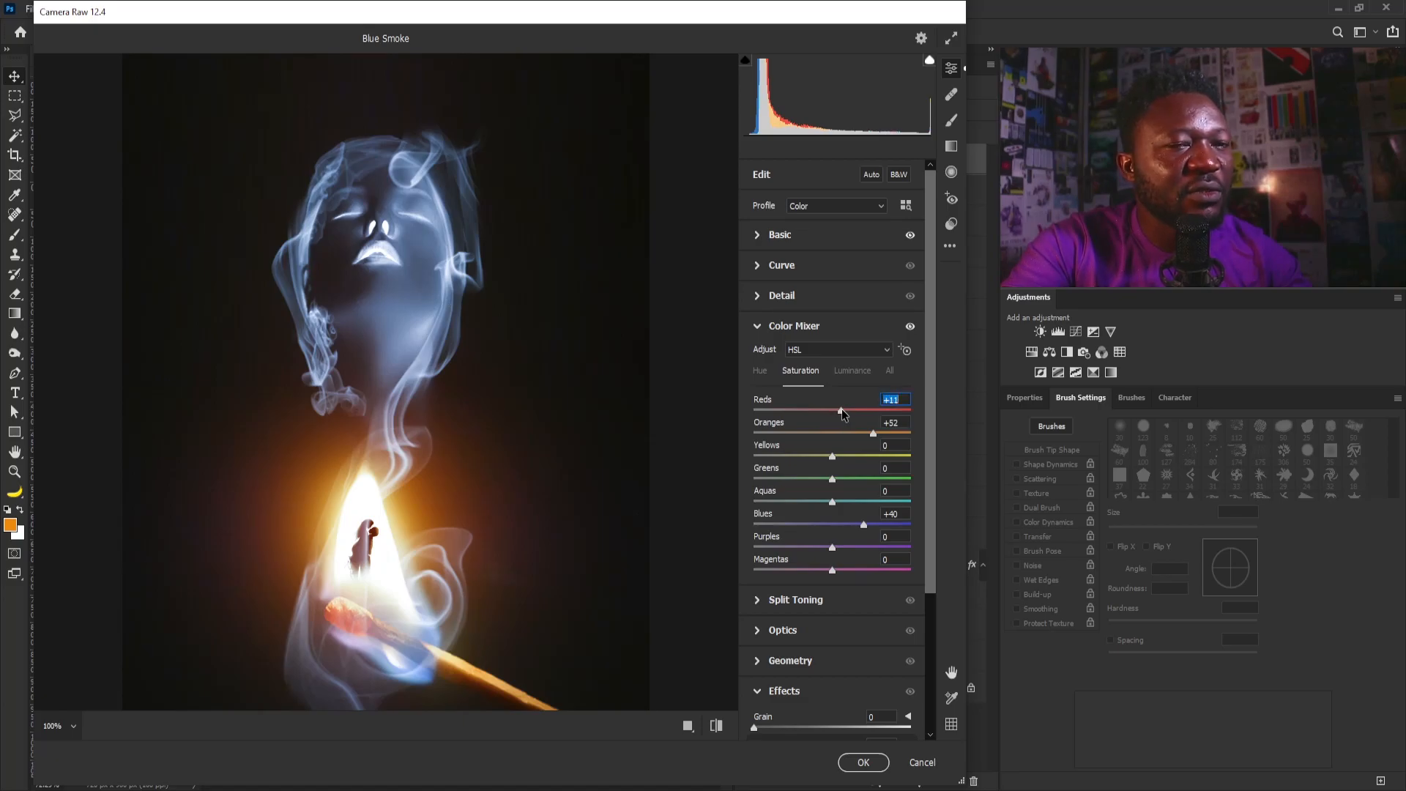
click(756, 326)
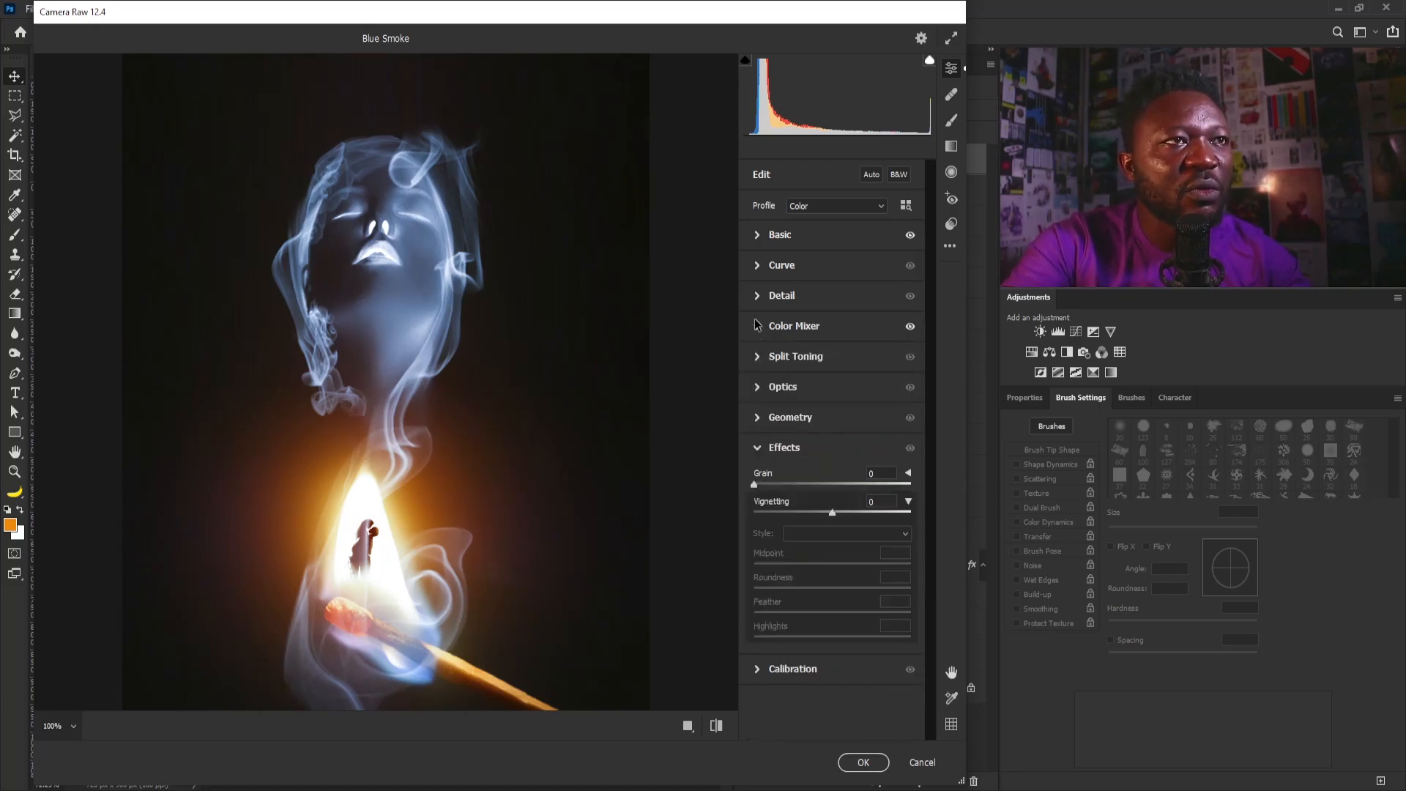
Add film effects with Grain at 8 and Vignetting at -20.
click(754, 482)
drag(761, 481, 767, 482)
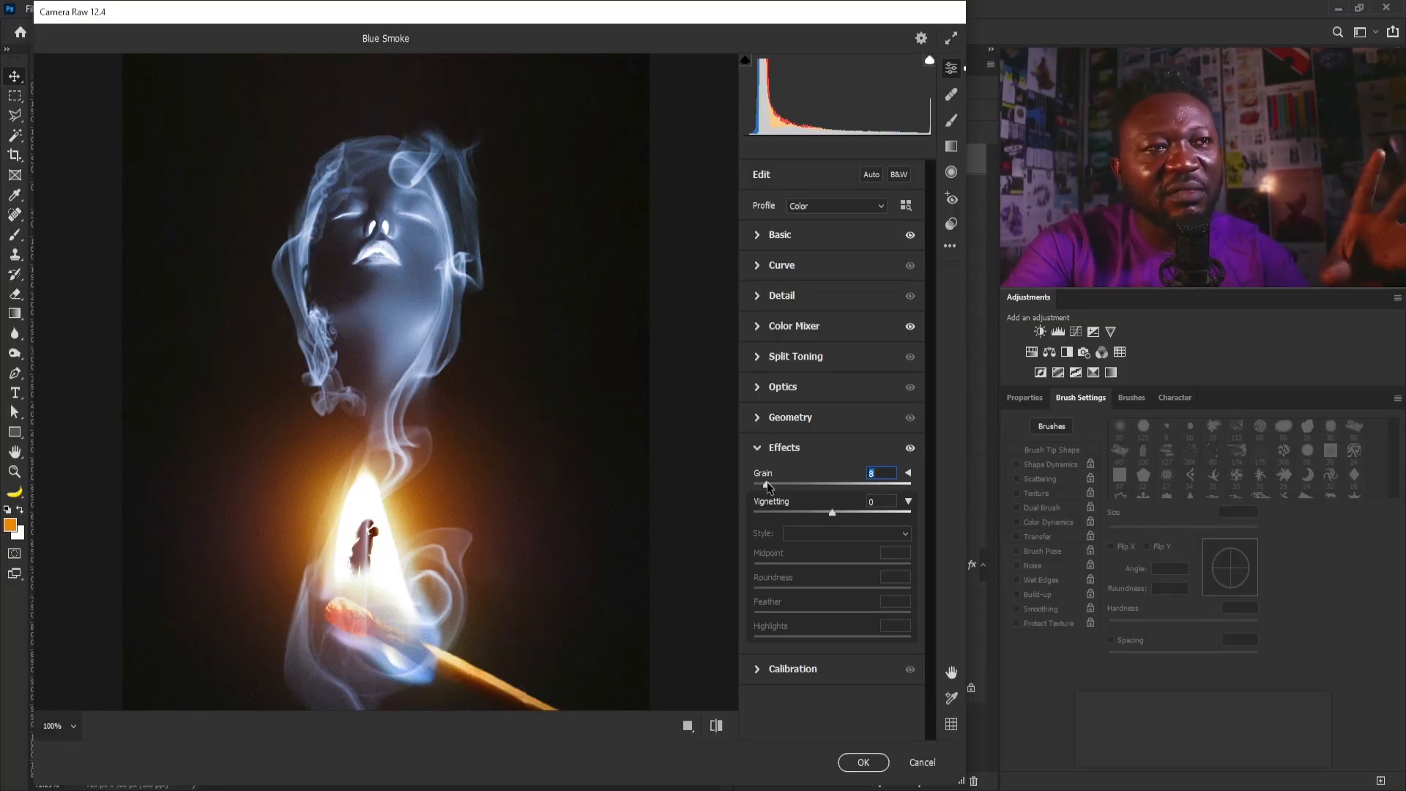
drag(832, 510, 817, 513)
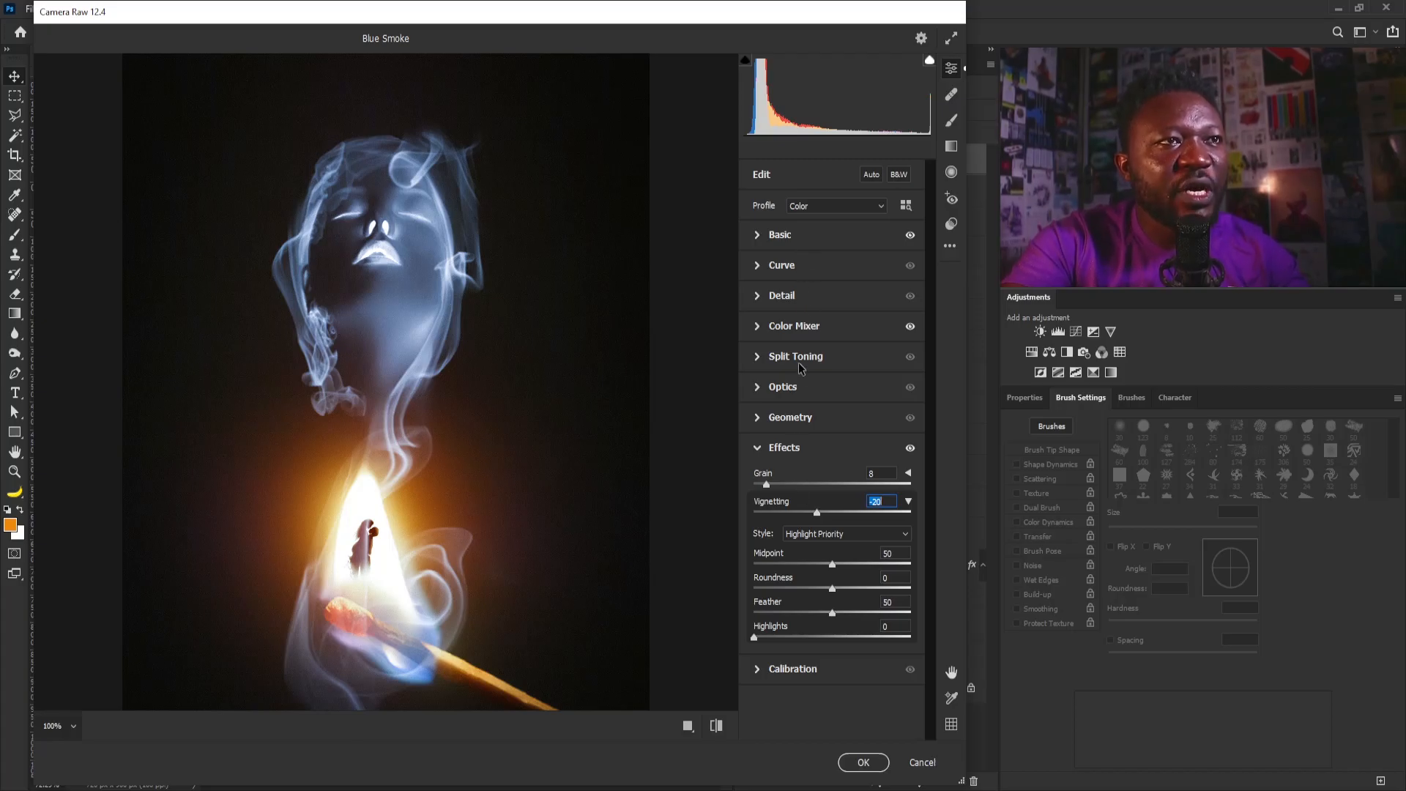
click(758, 448)
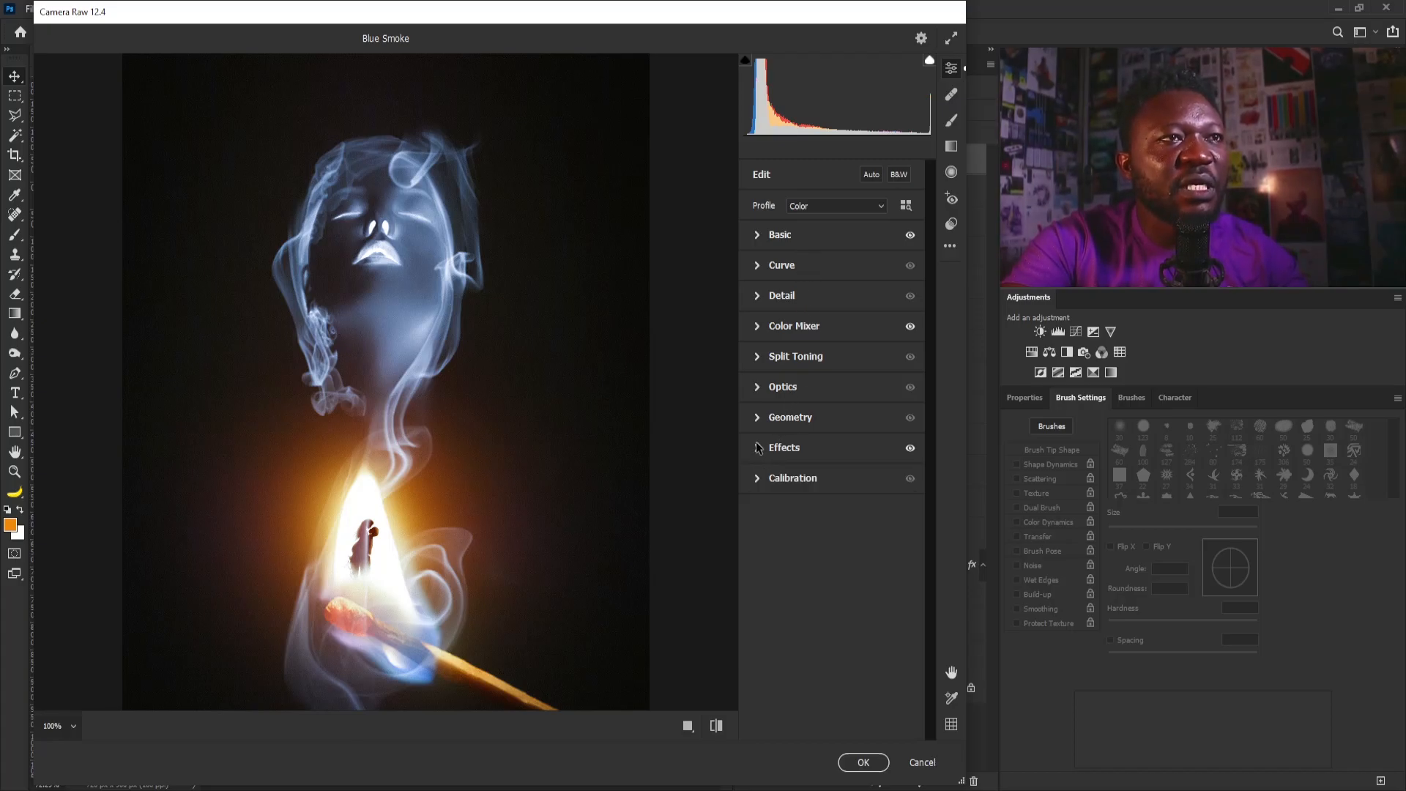
Set Sharpening to 8 in the Detail adjustments.
click(759, 296)
drag(761, 329, 763, 329)
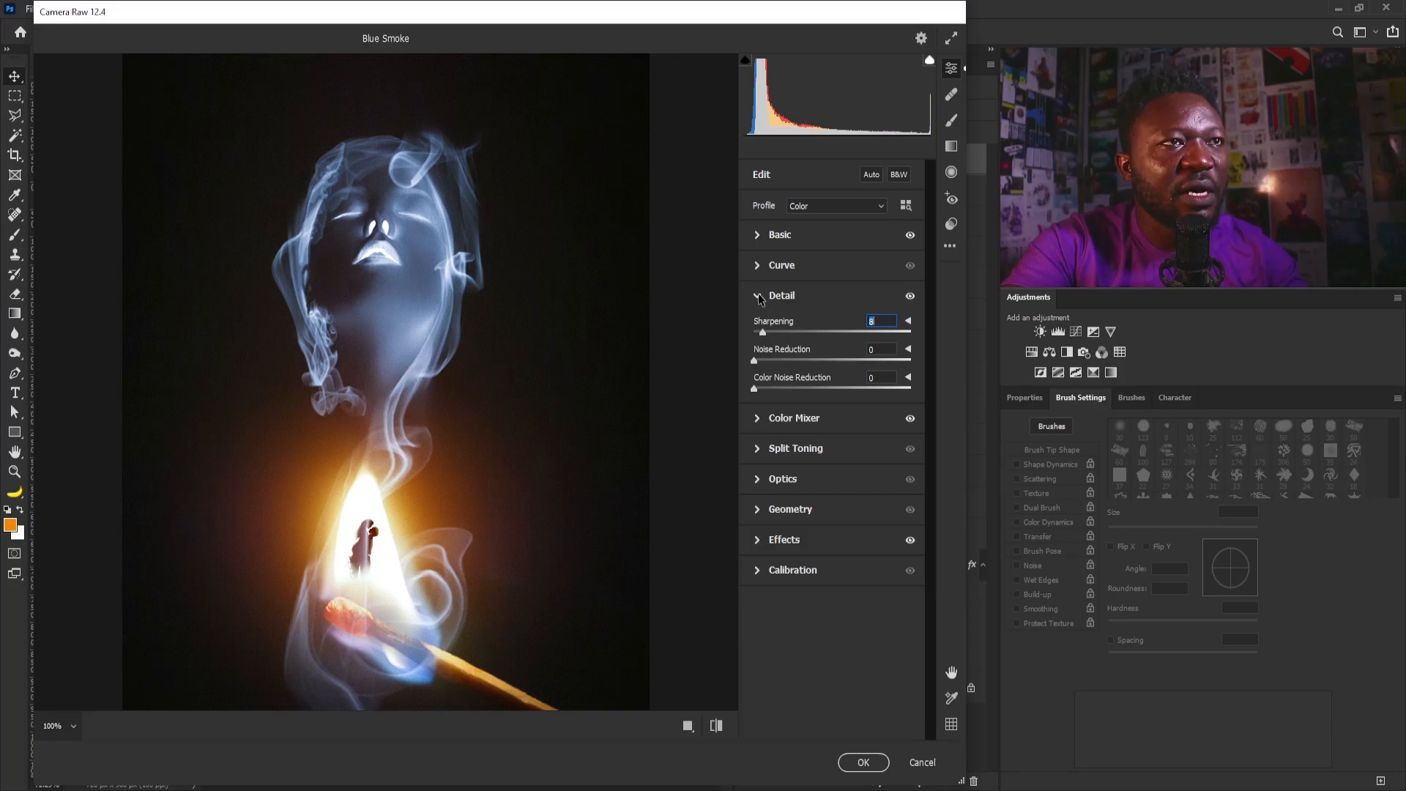
click(758, 296)
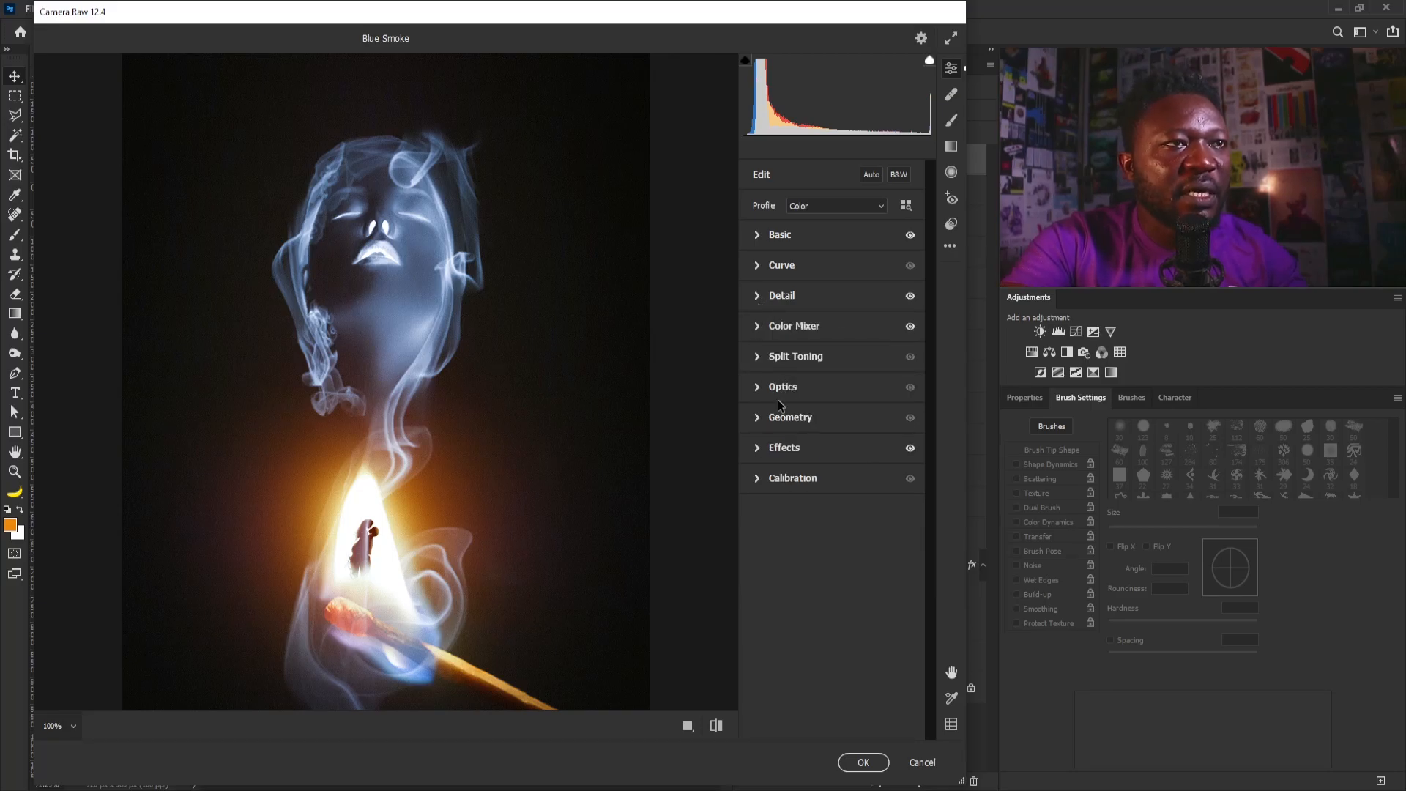
Set the Blue Primary saturation to +20 in the Calibration adjustments and apply the Camera Raw filter.
click(757, 480)
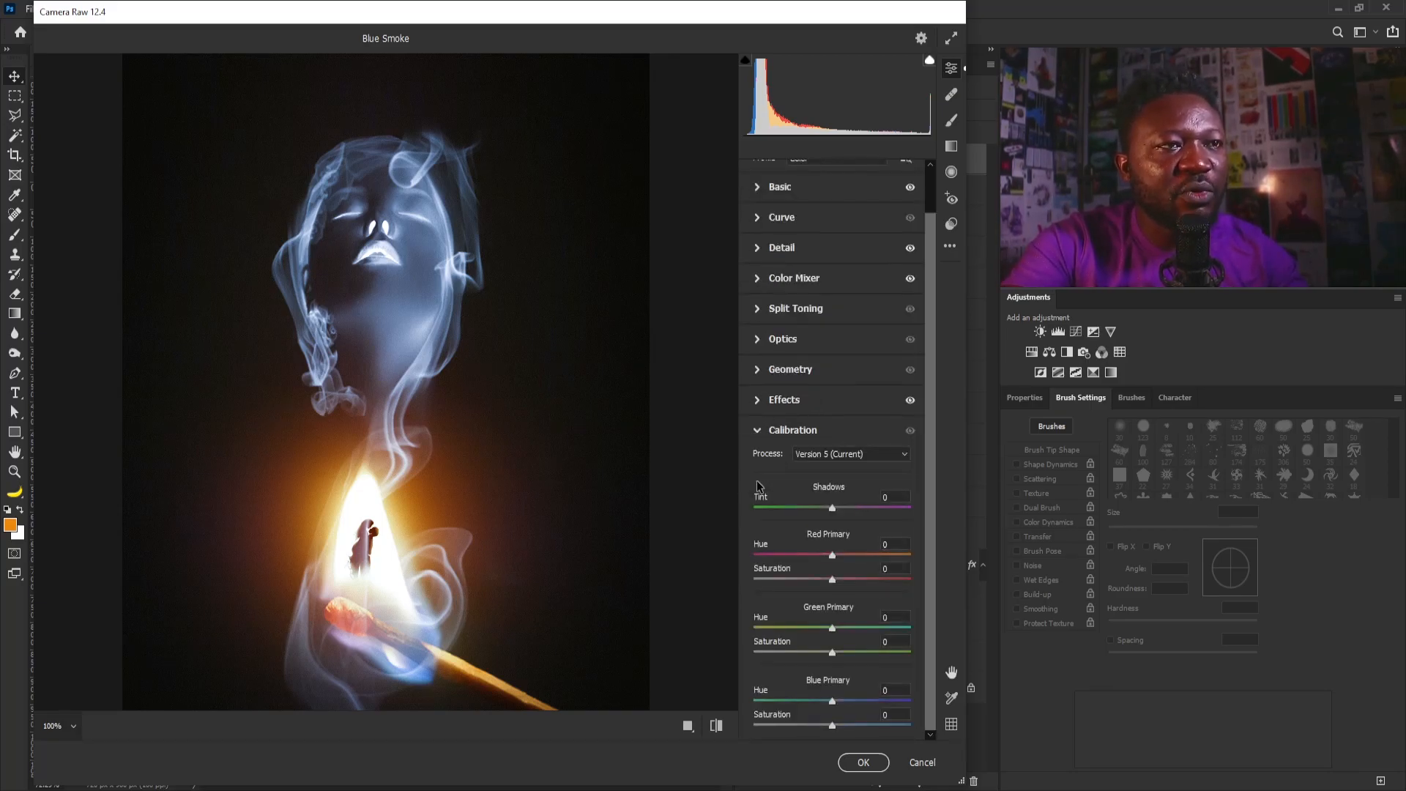
drag(833, 726, 842, 723)
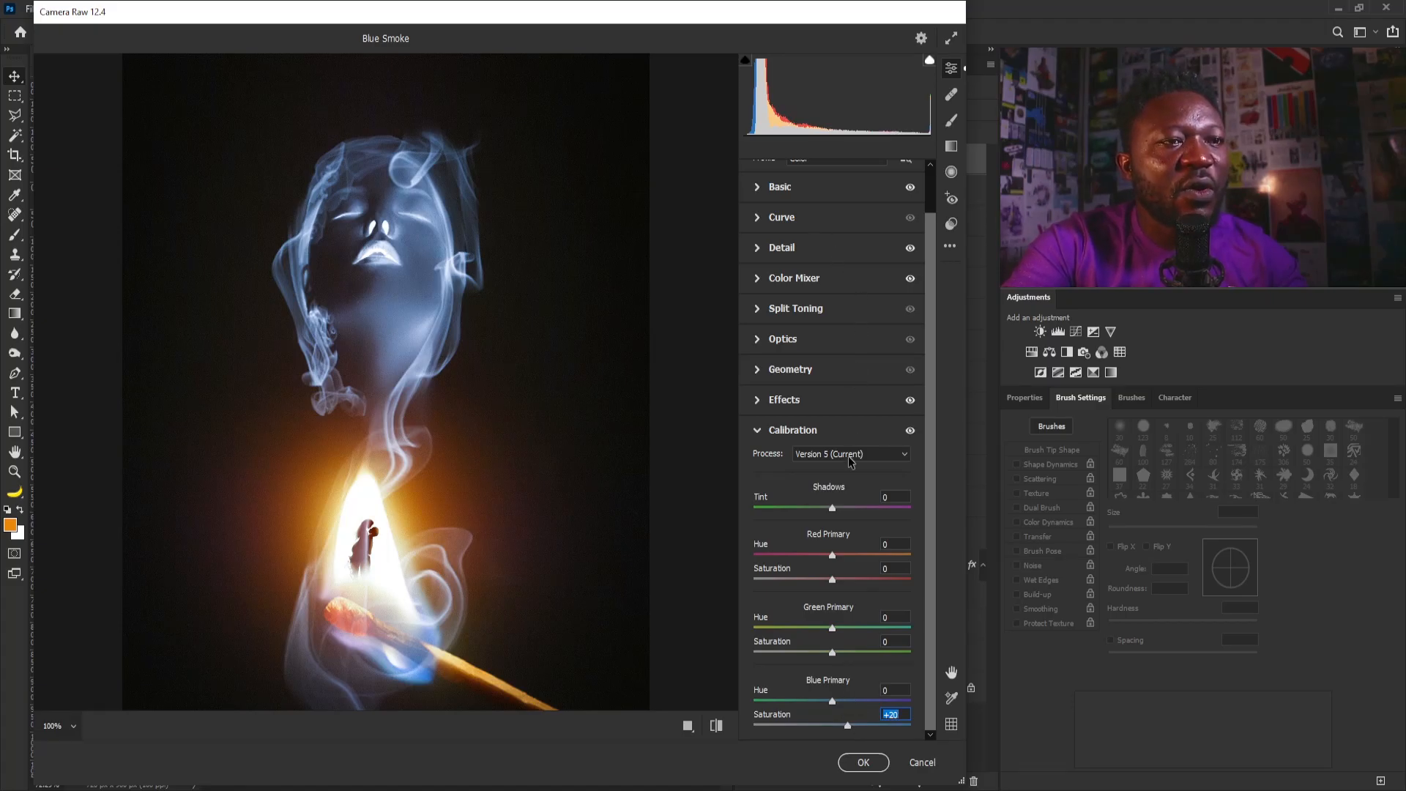
click(860, 765)
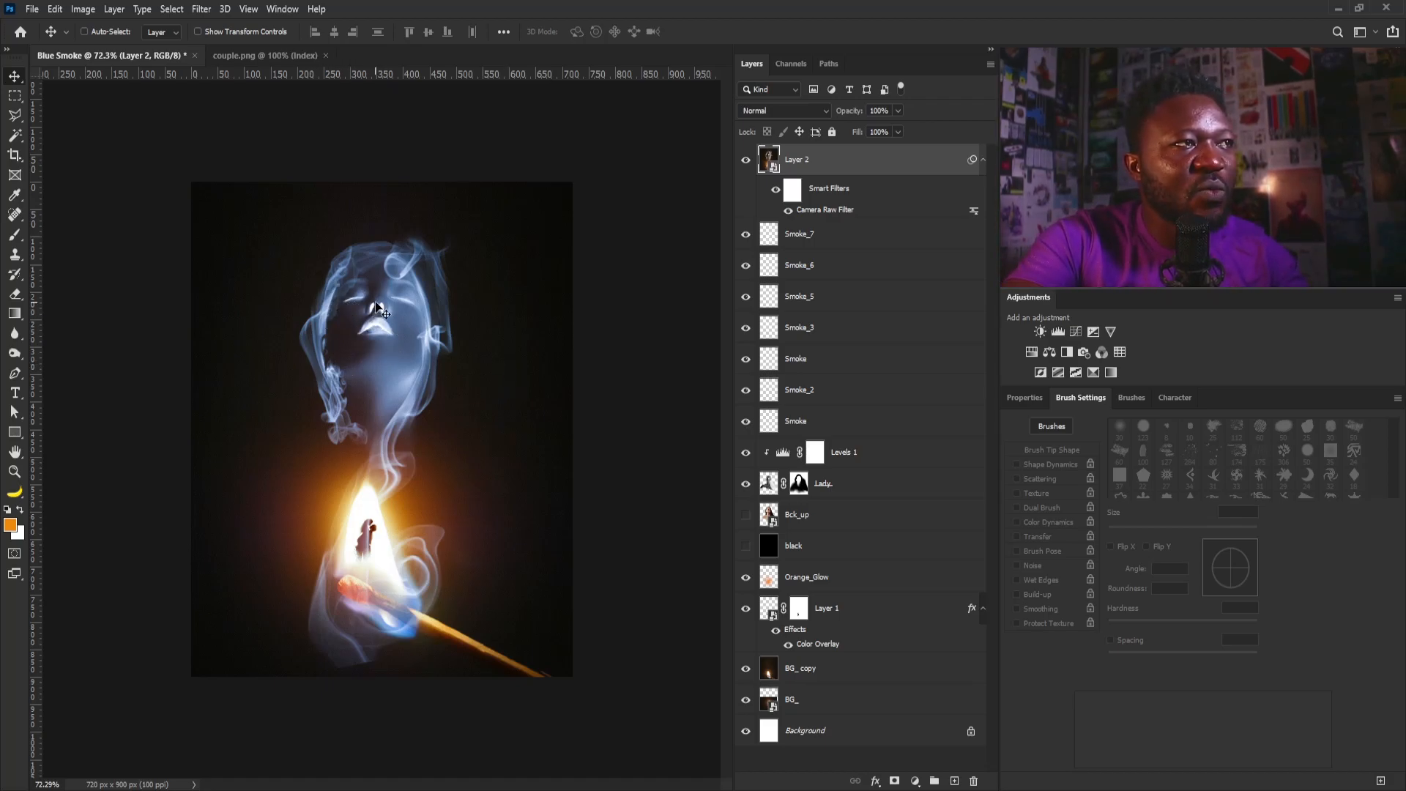
Add a new empty layer named Fix above Layer 2, with Normal mode and 100% opacity.
key(ctrl)
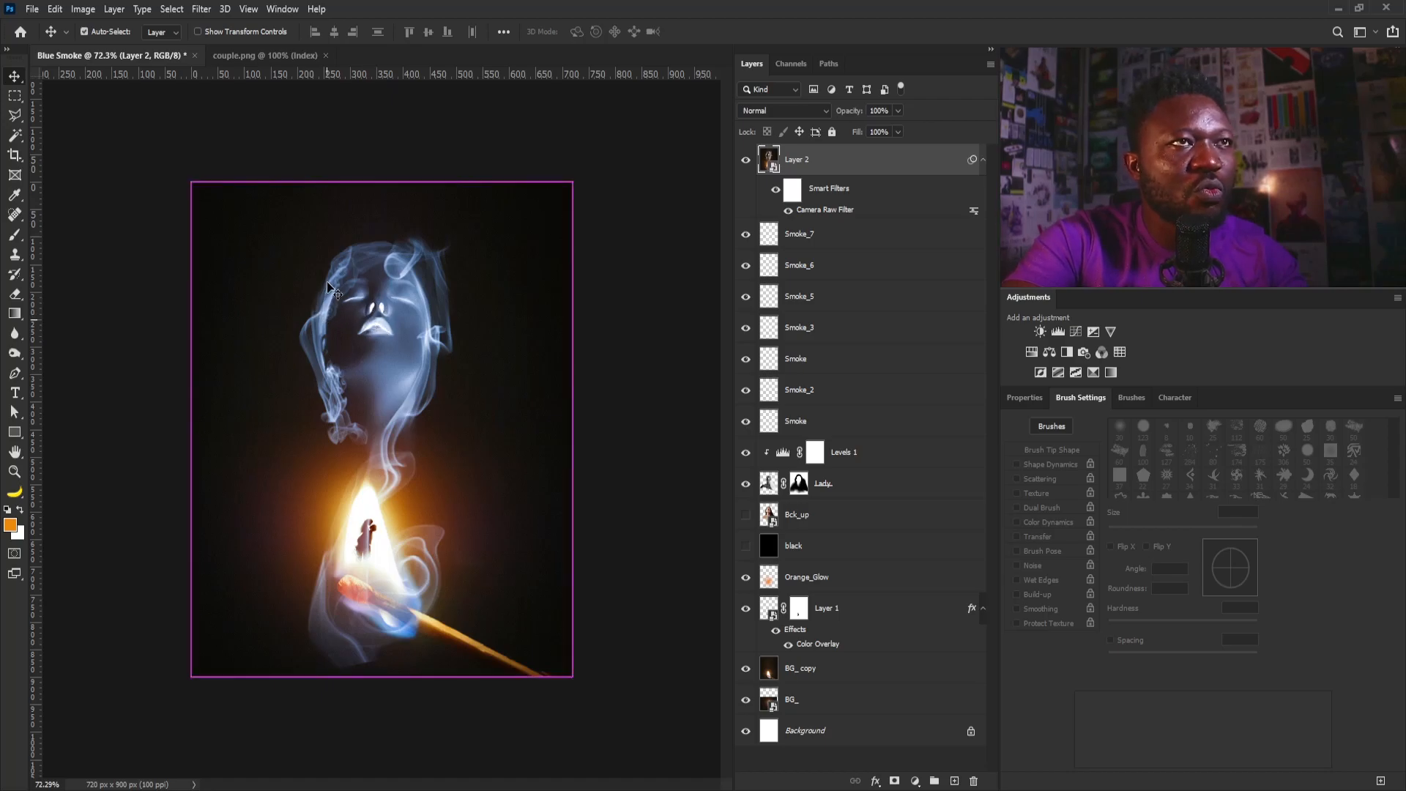
drag(358, 286, 462, 286)
alt+click(955, 782)
text(Fx)
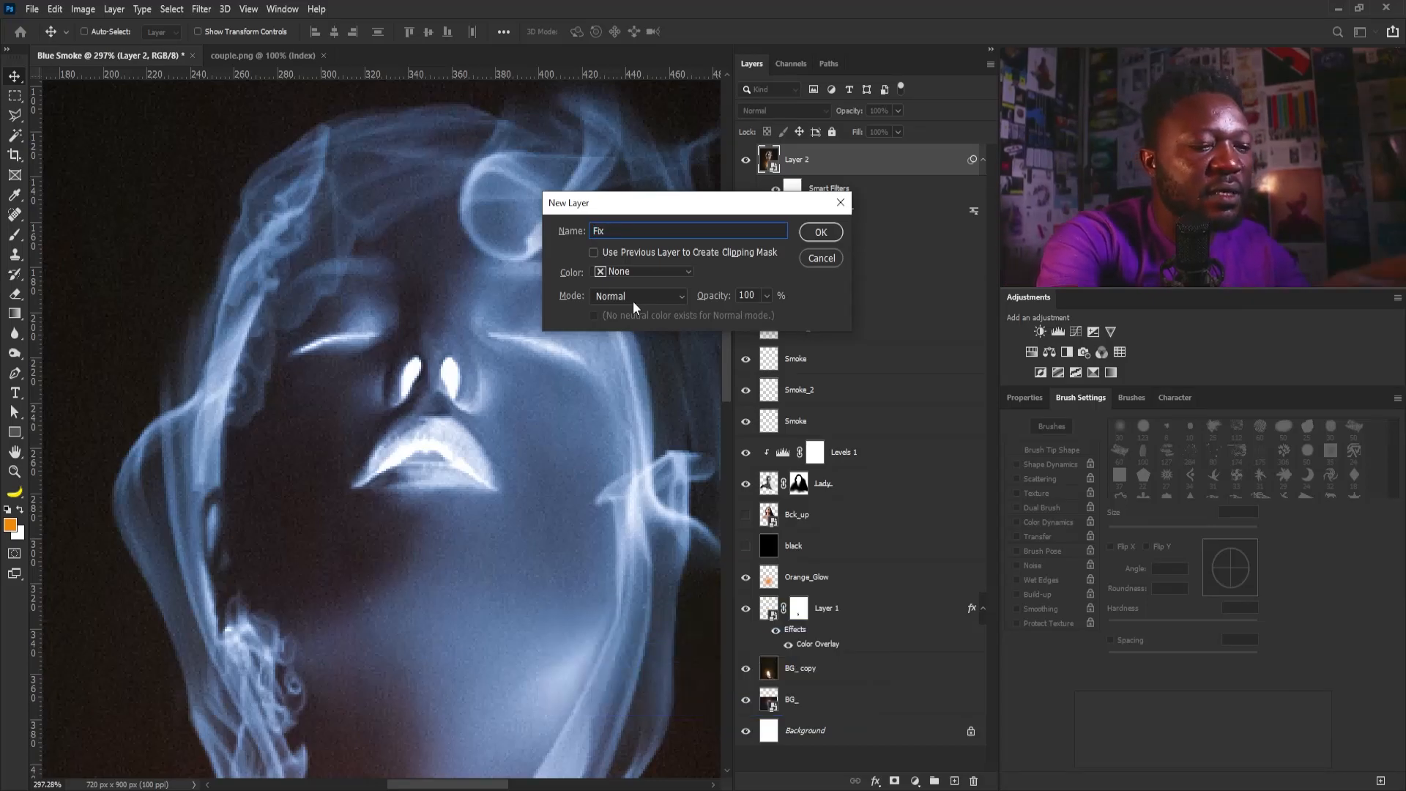
key(Return)
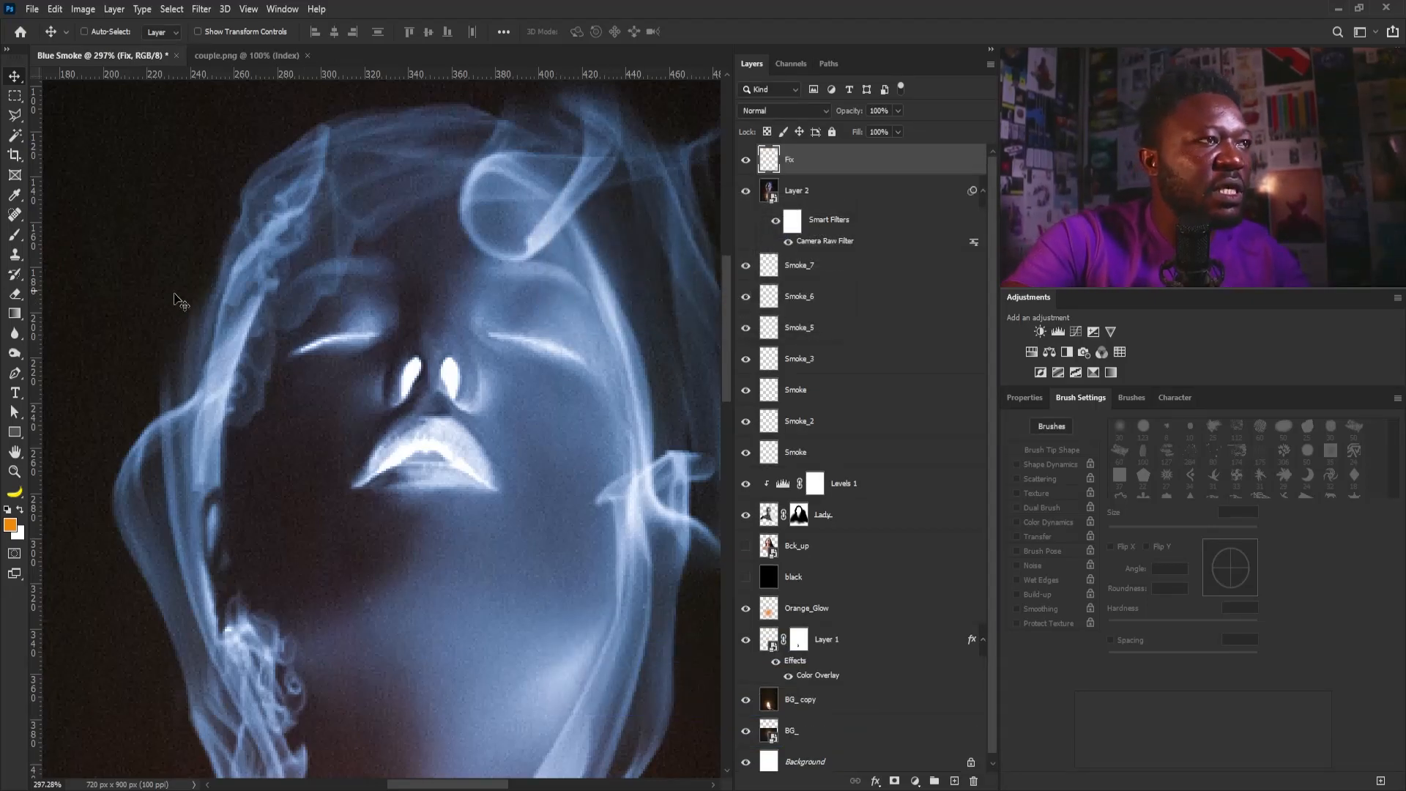
Paint over both bright white nostrils on the Fix layer with a soft 9 px brush and blue sampled from the surrounding skin.
key(b)
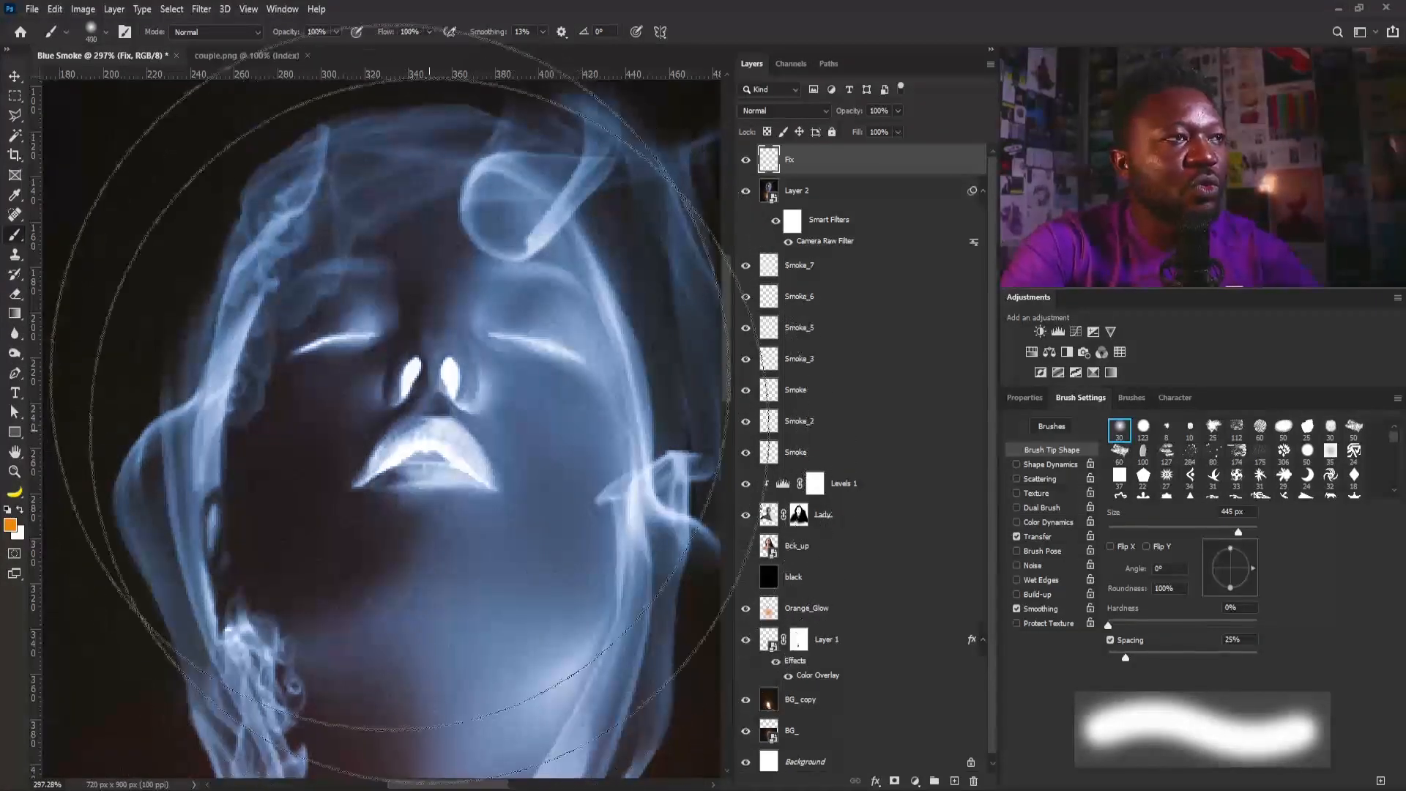
click(429, 430)
key(ctrl+z)
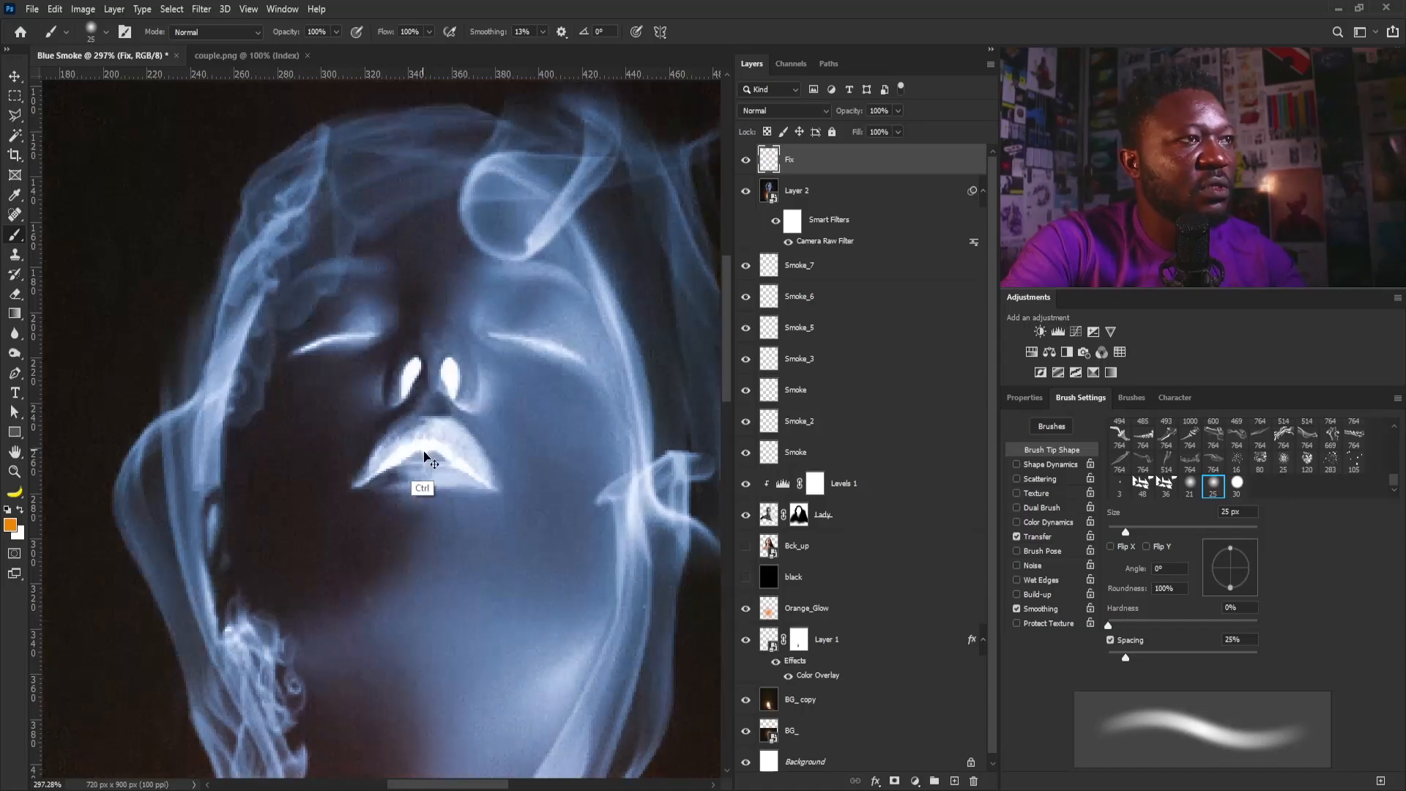
drag(432, 445, 457, 467)
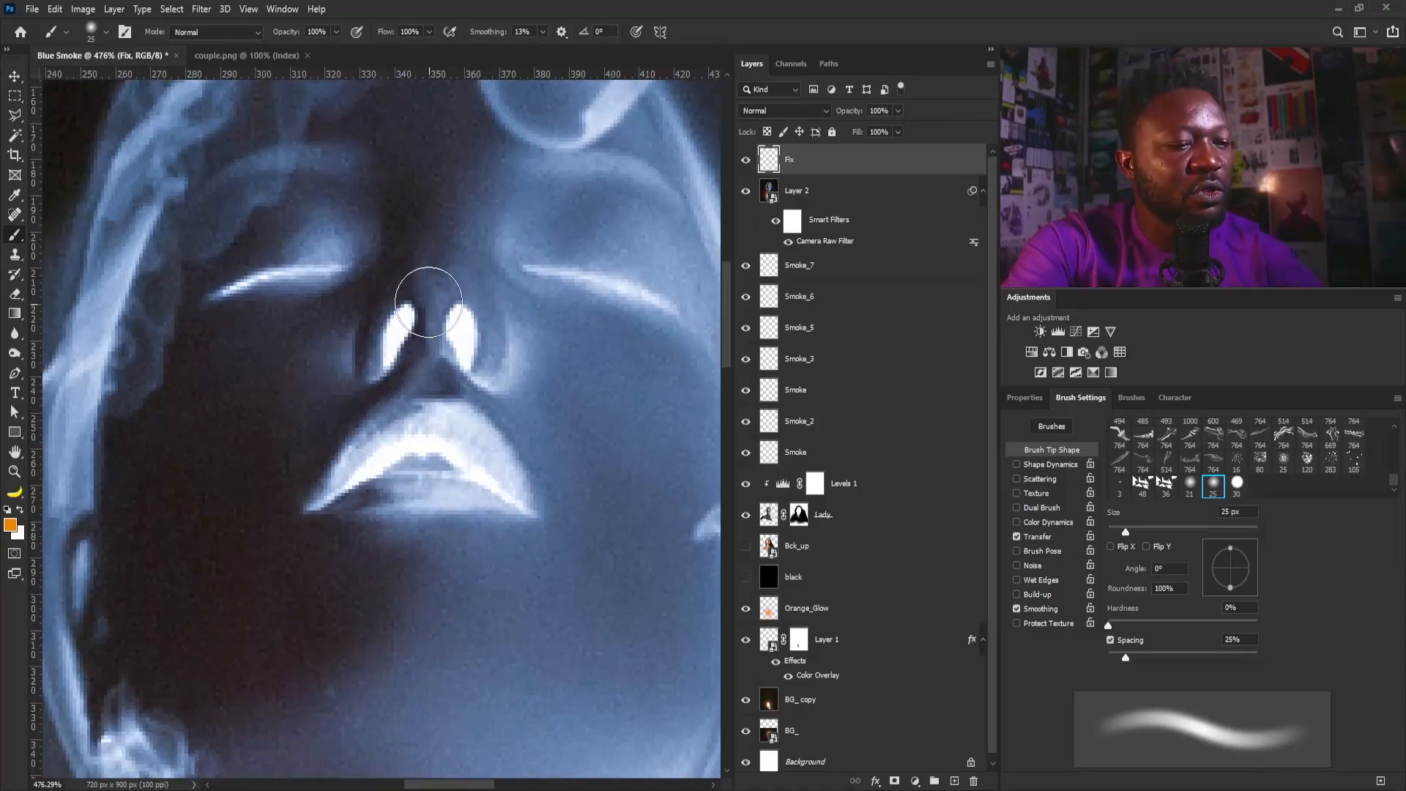
key(bracketleft)
key(bracketleft)
key(bracketleft)
alt+click(557, 354)
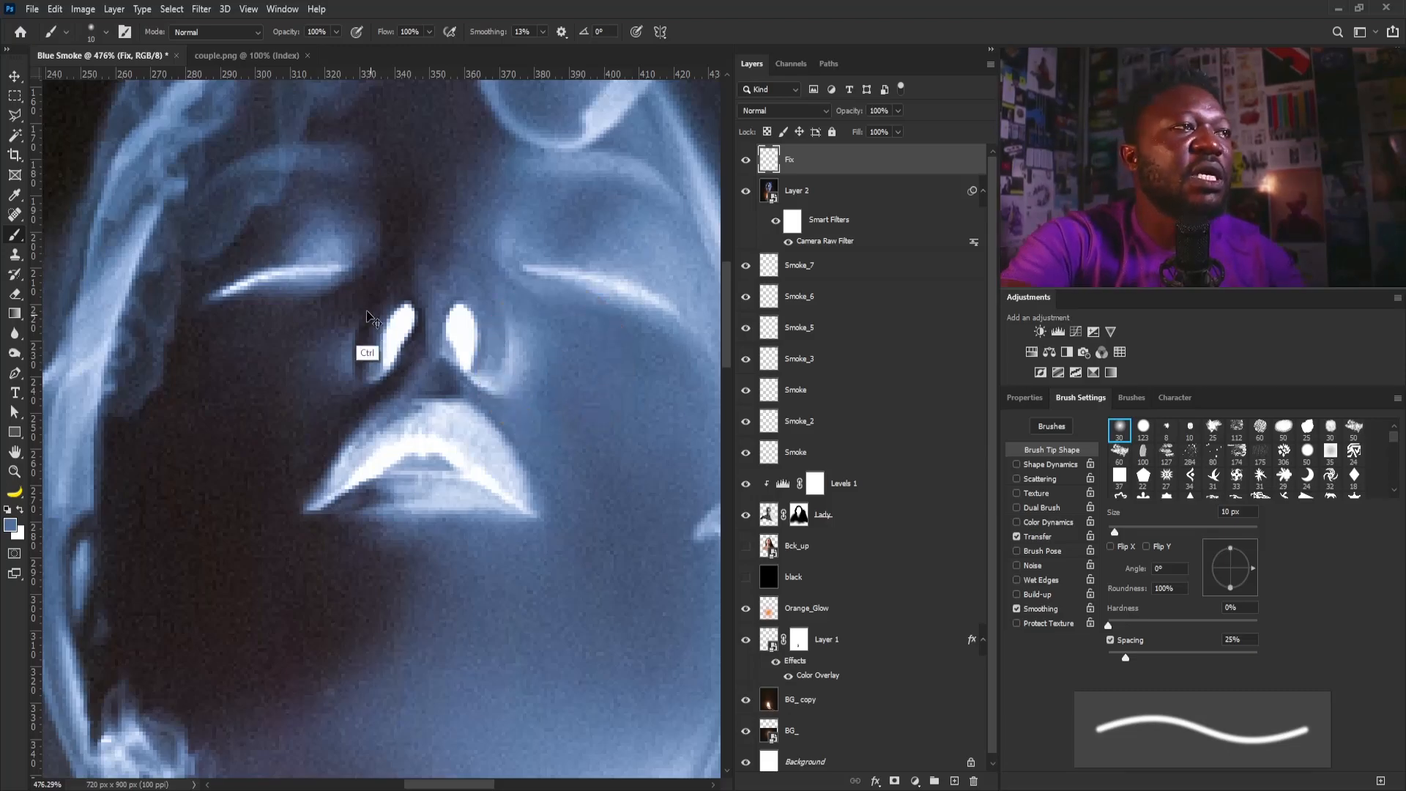
scroll(465, 353, up, 4)
mouse_move(483, 394)
mouse_down()
mouse_move(463, 321)
mouse_move(482, 387)
mouse_move(444, 359)
mouse_move(477, 379)
mouse_up()
key([)
alt+click(440, 357)
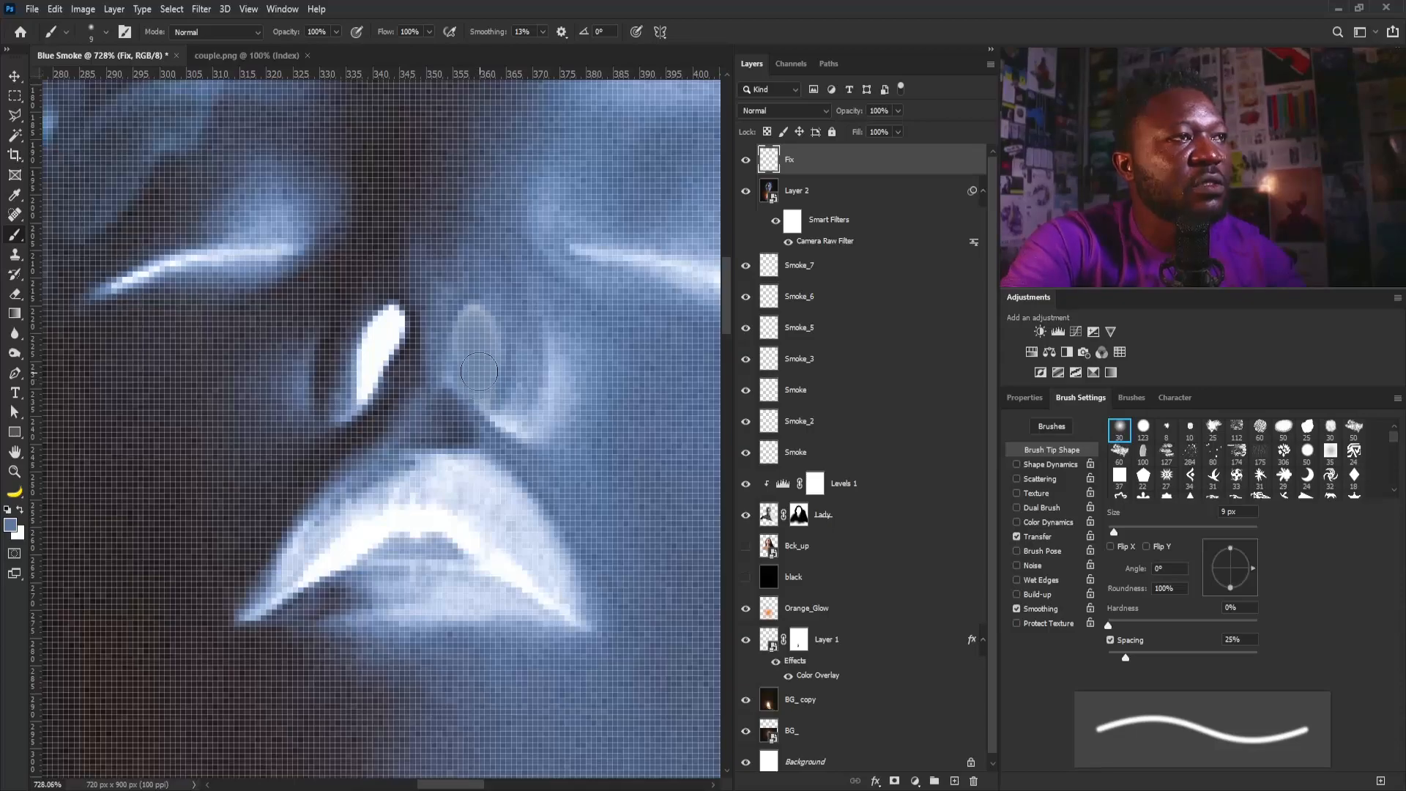
drag(388, 329, 369, 387)
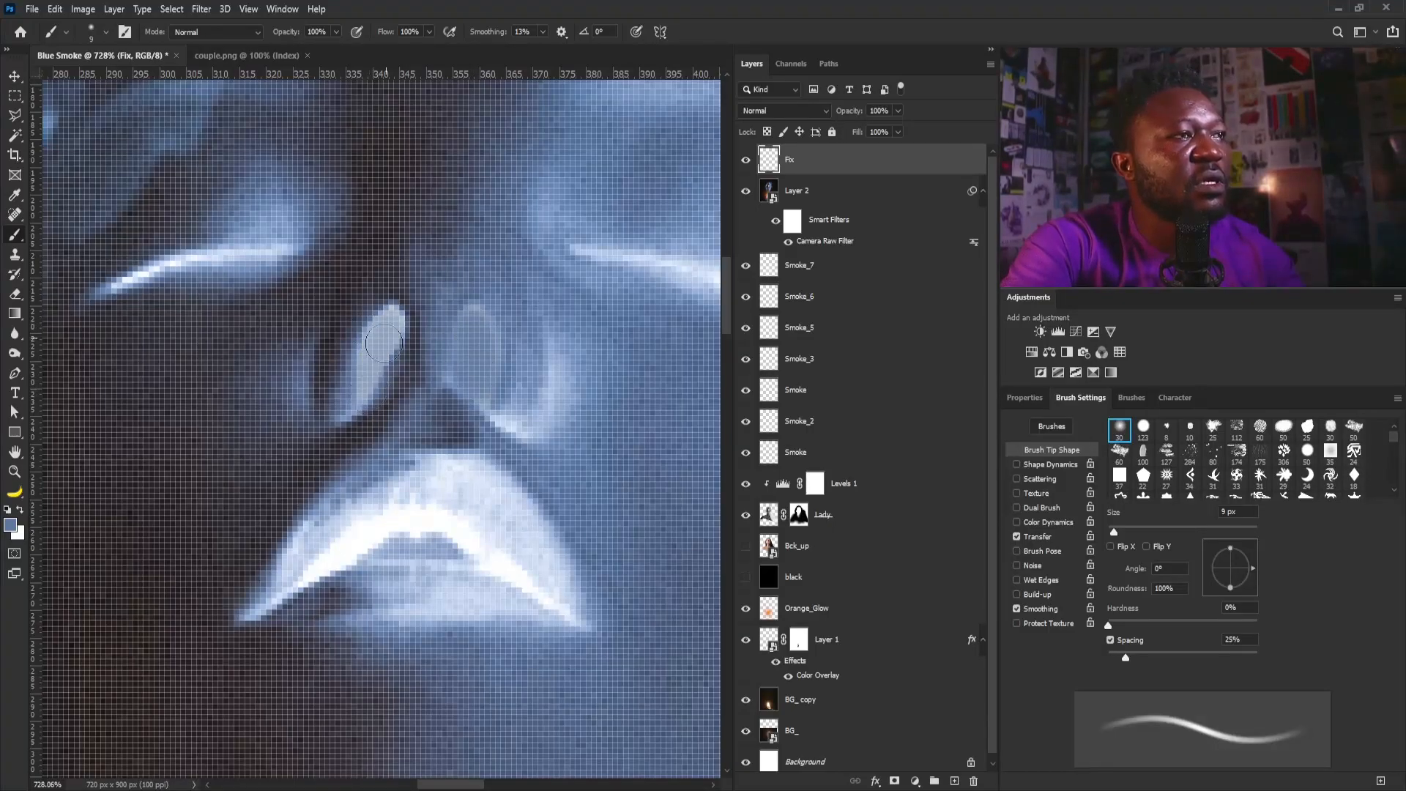
mouse_move(526, 223)
mouse_down()
mouse_move(449, 321)
mouse_move(477, 318)
mouse_up()
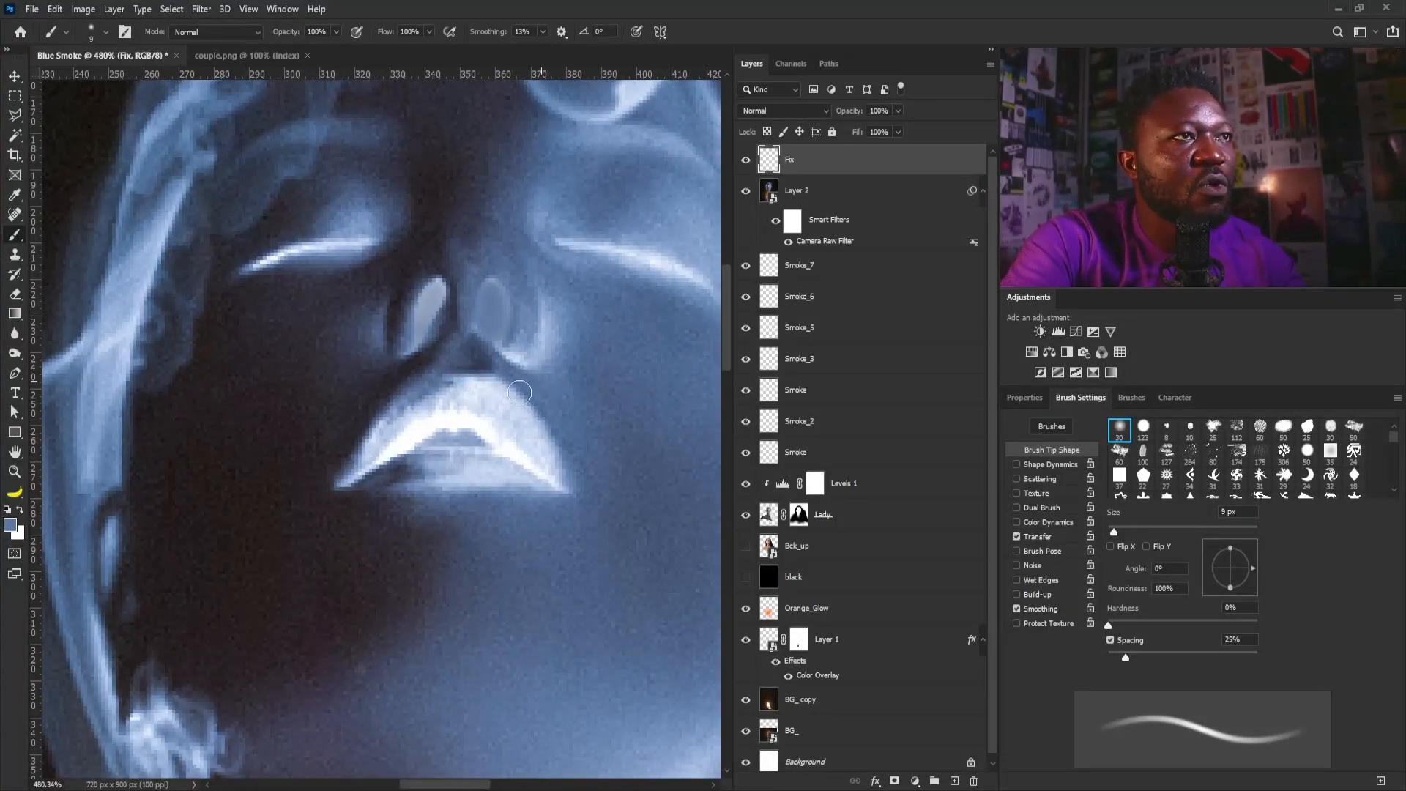
Configure the brush with a 2 px size, 67% smoothing and Shape Dynamics enabled for retouching the lips.
scroll(398, 448, up, 2)
key(bracketleft)
key(bracketleft)
key(bracketleft)
key(bracketleft)
key(bracketleft)
key(bracketleft)
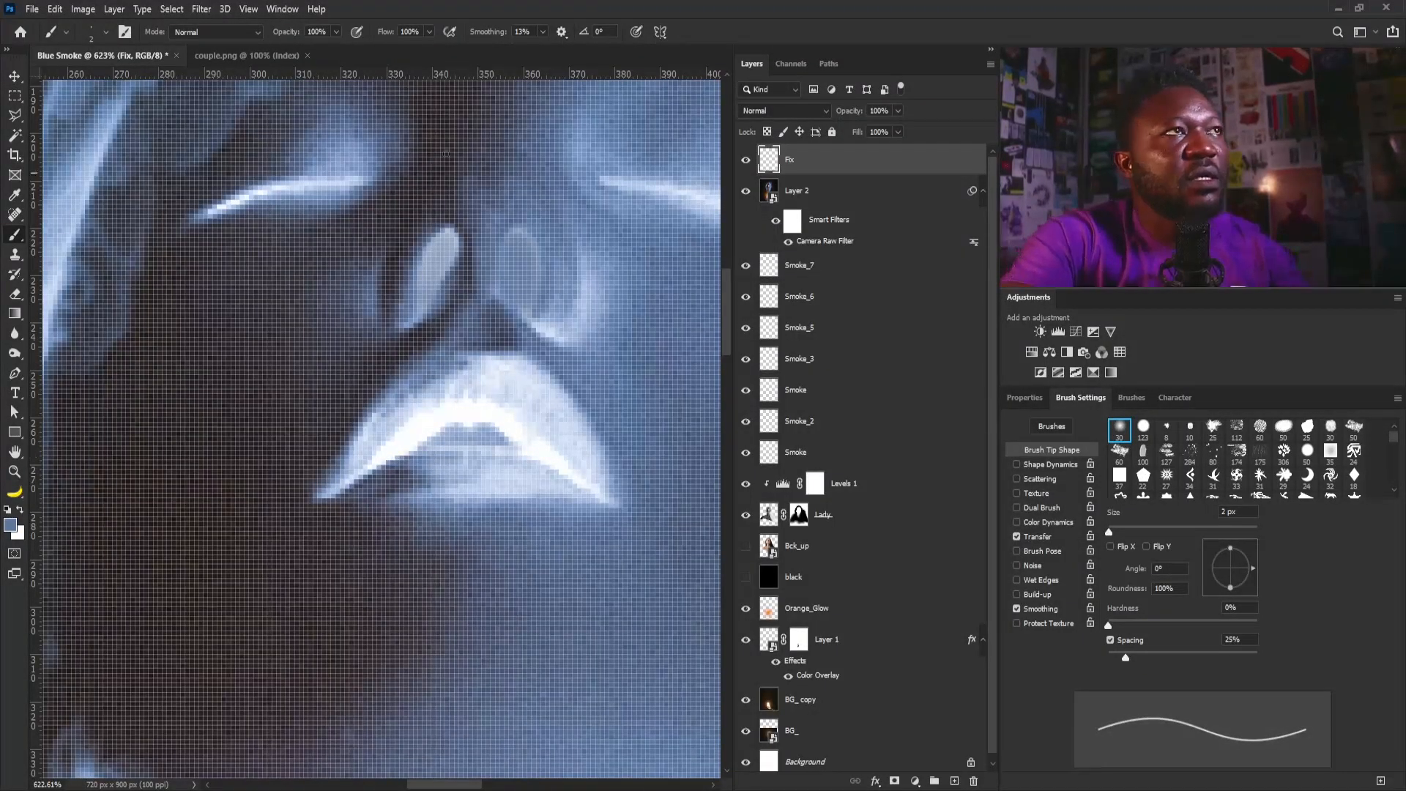
drag(543, 50, 573, 47)
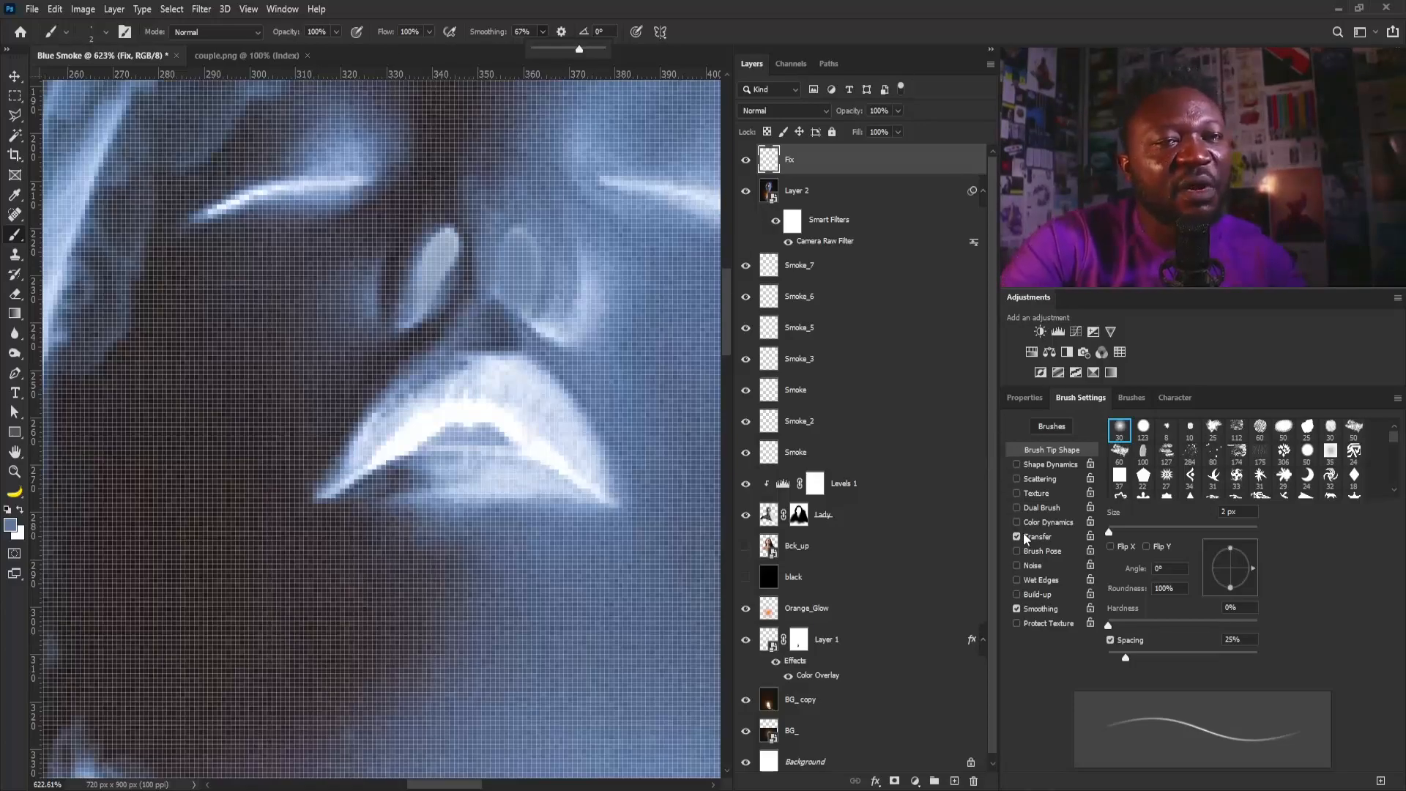
click(1016, 465)
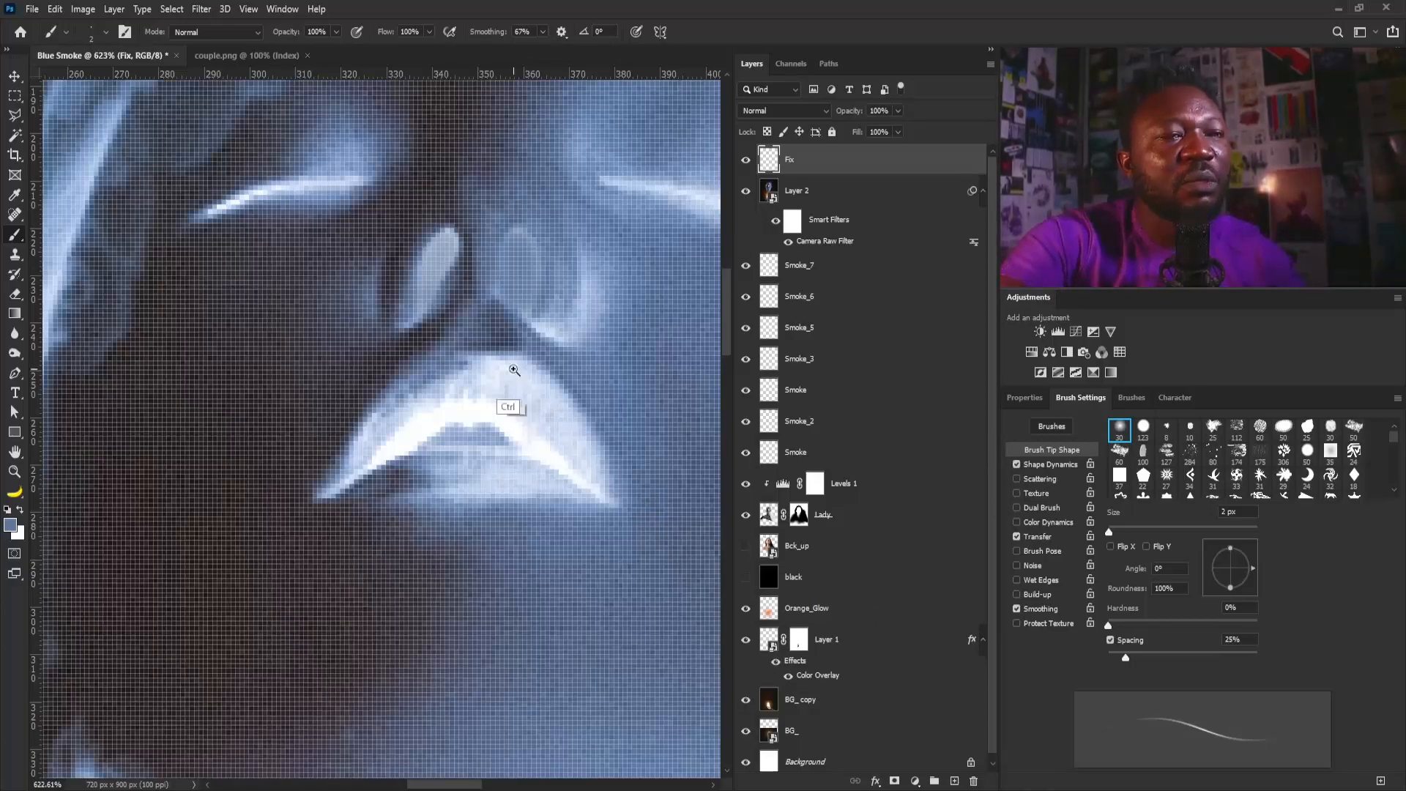
Examine the size control options in the brush's Shape Dynamics, leaving the control on Pen Pressure.
scroll(470, 431, up, 1)
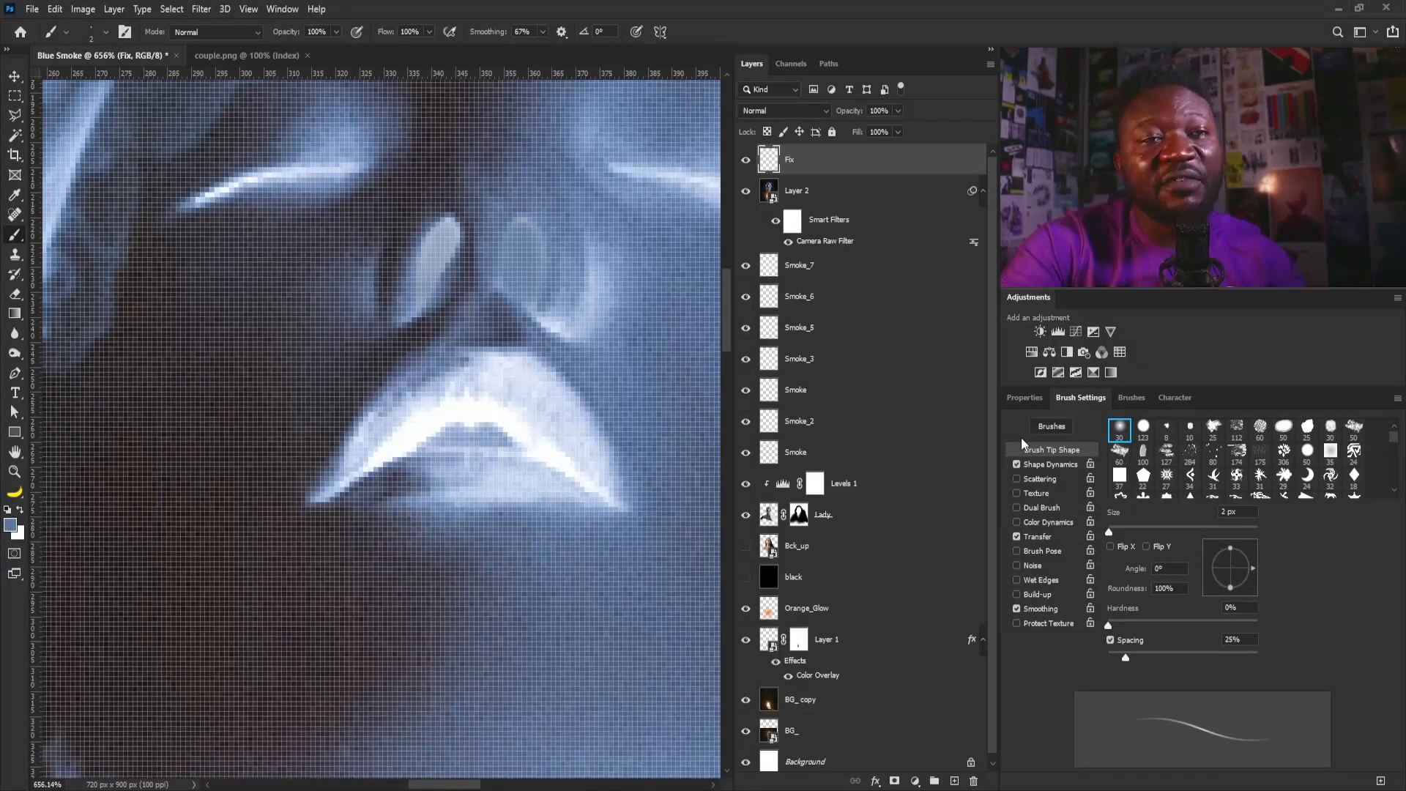
click(1068, 462)
click(1183, 456)
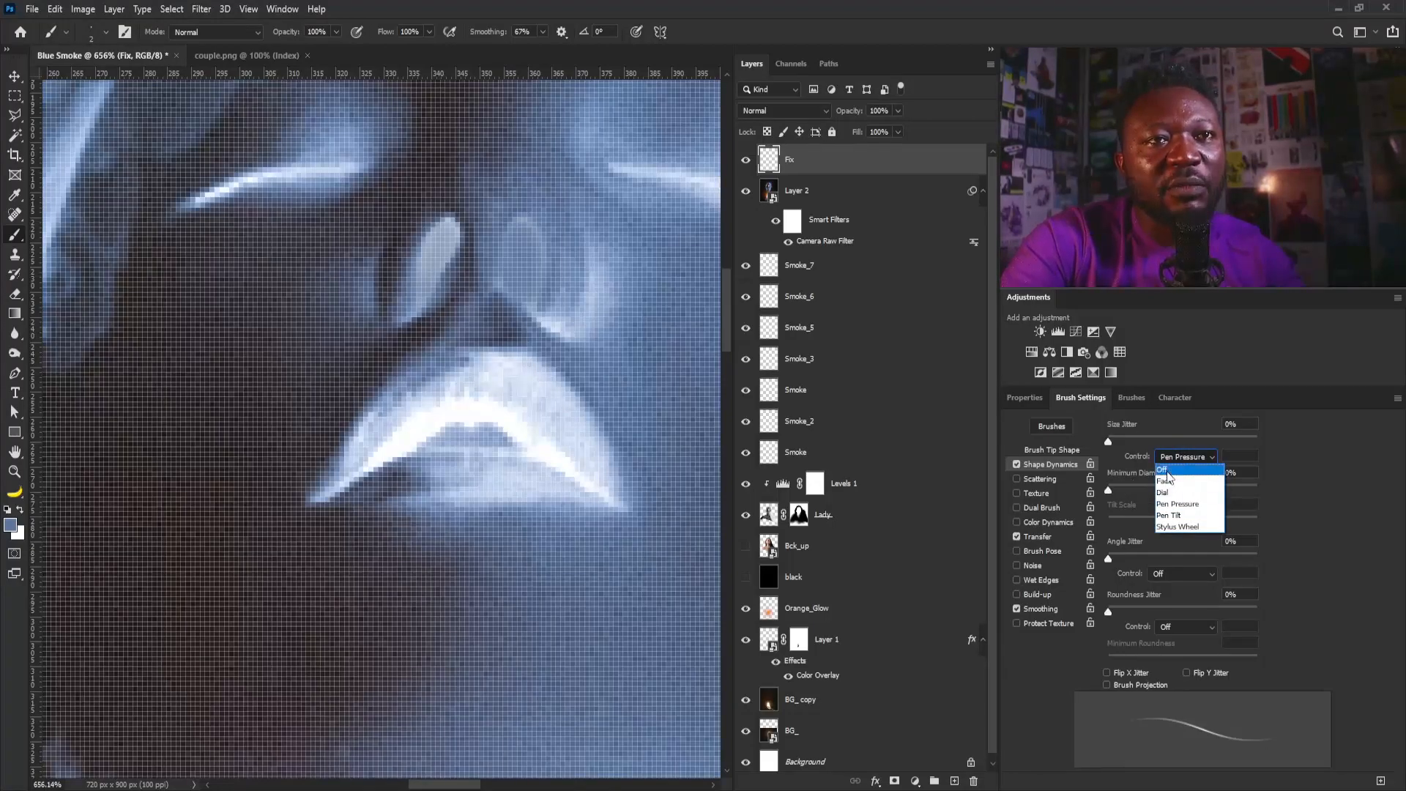
click(1235, 454)
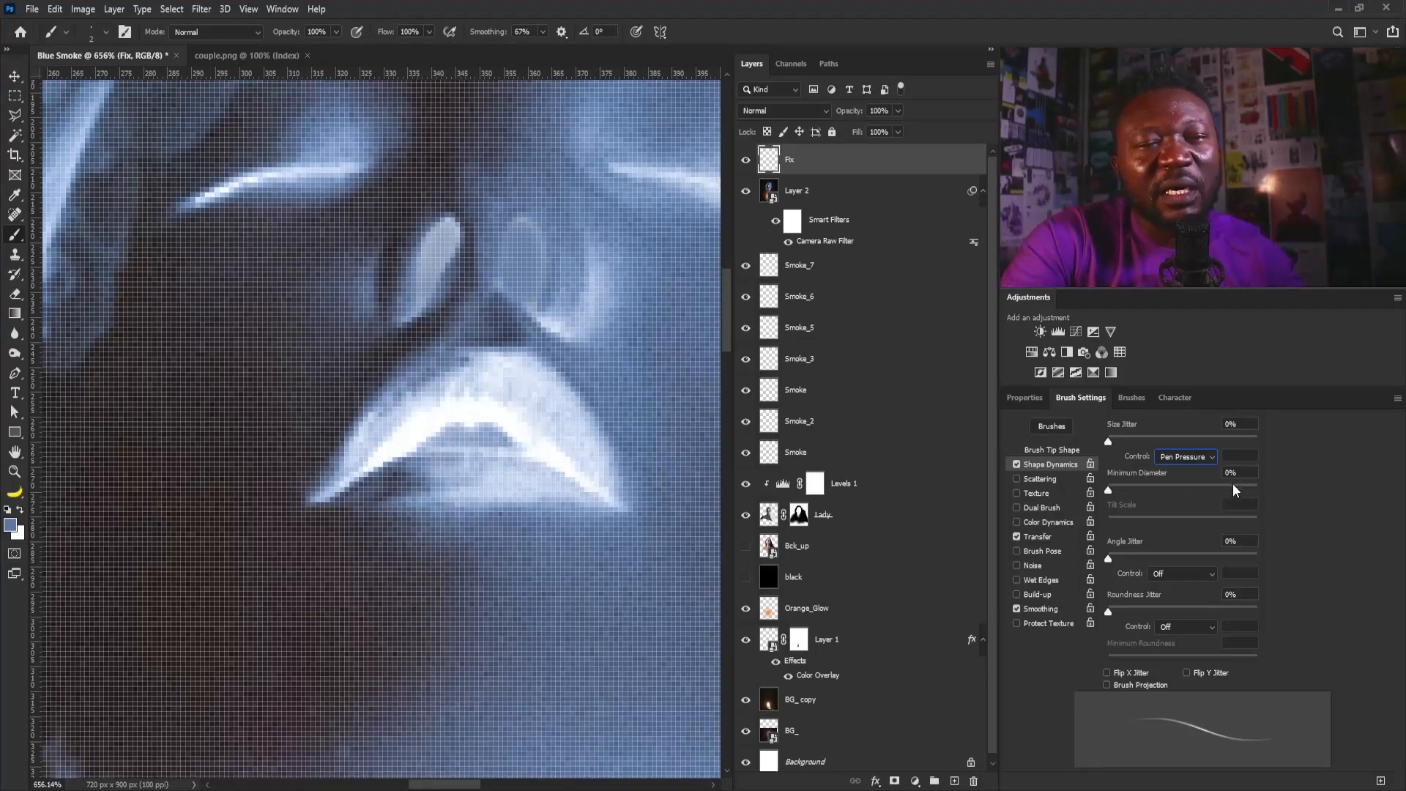
click(1177, 457)
click(1176, 460)
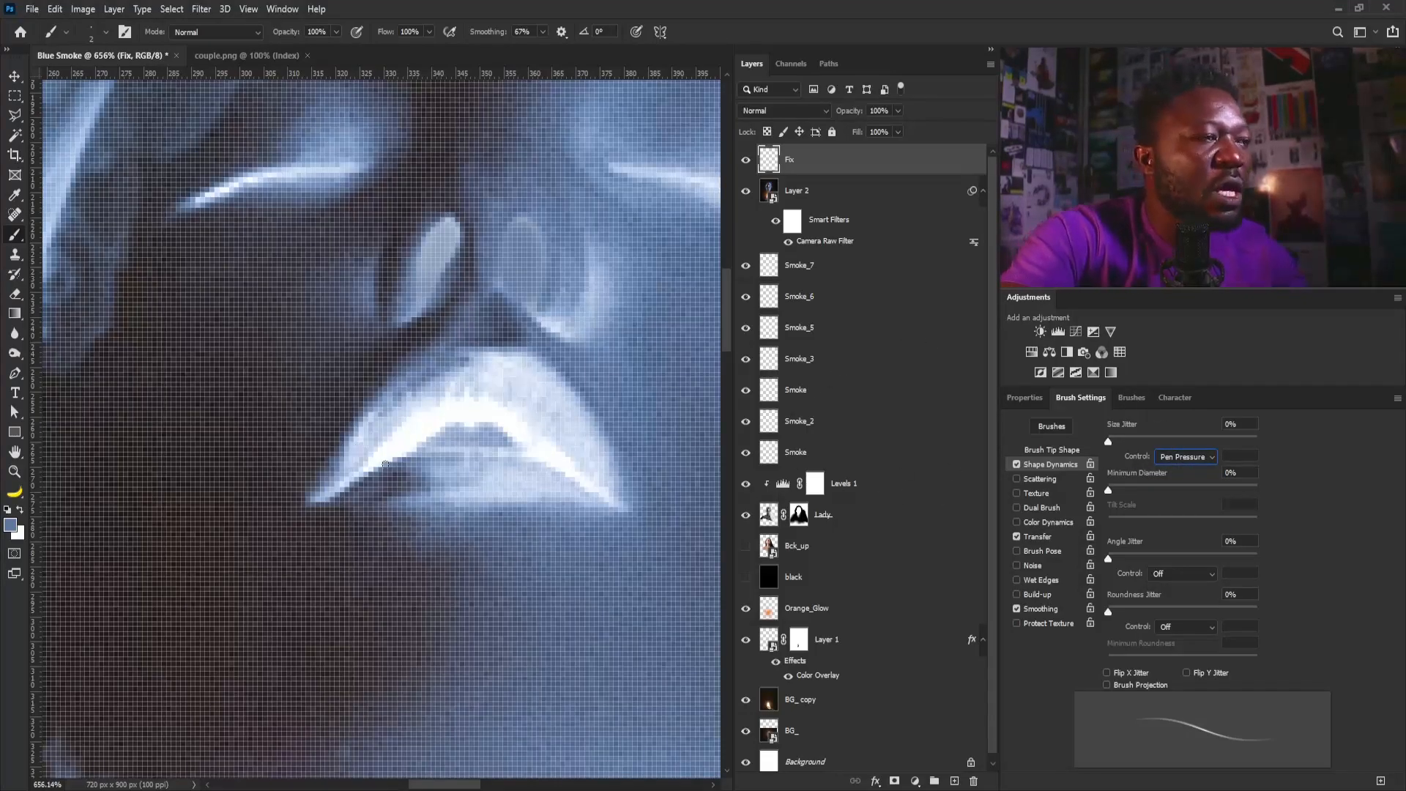
Paint along the bright white line between the lips with a 7 px soft brush to tone it down.
key(bracketright)
key(bracketright)
key(bracketright)
key(bracketright)
key(bracketright)
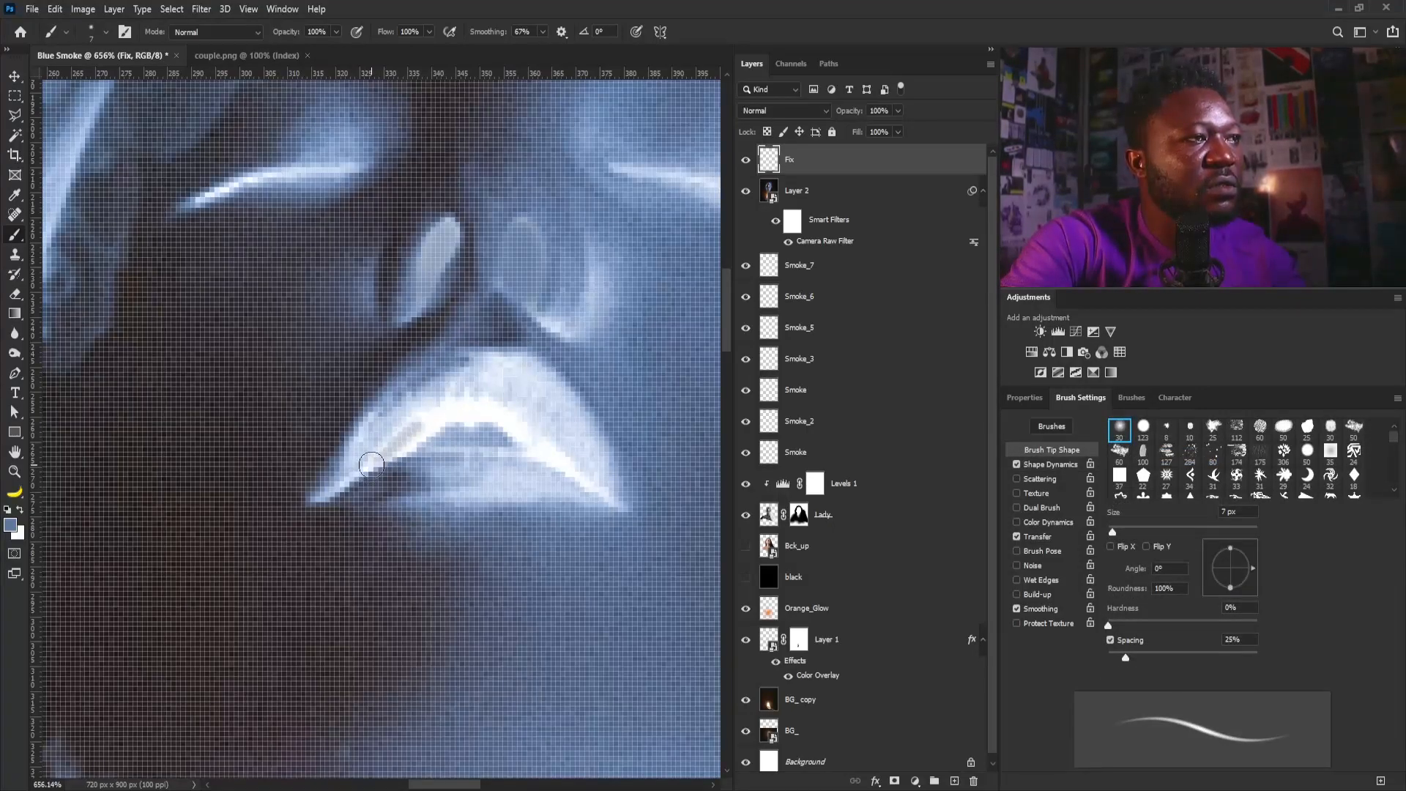
drag(438, 416, 505, 419)
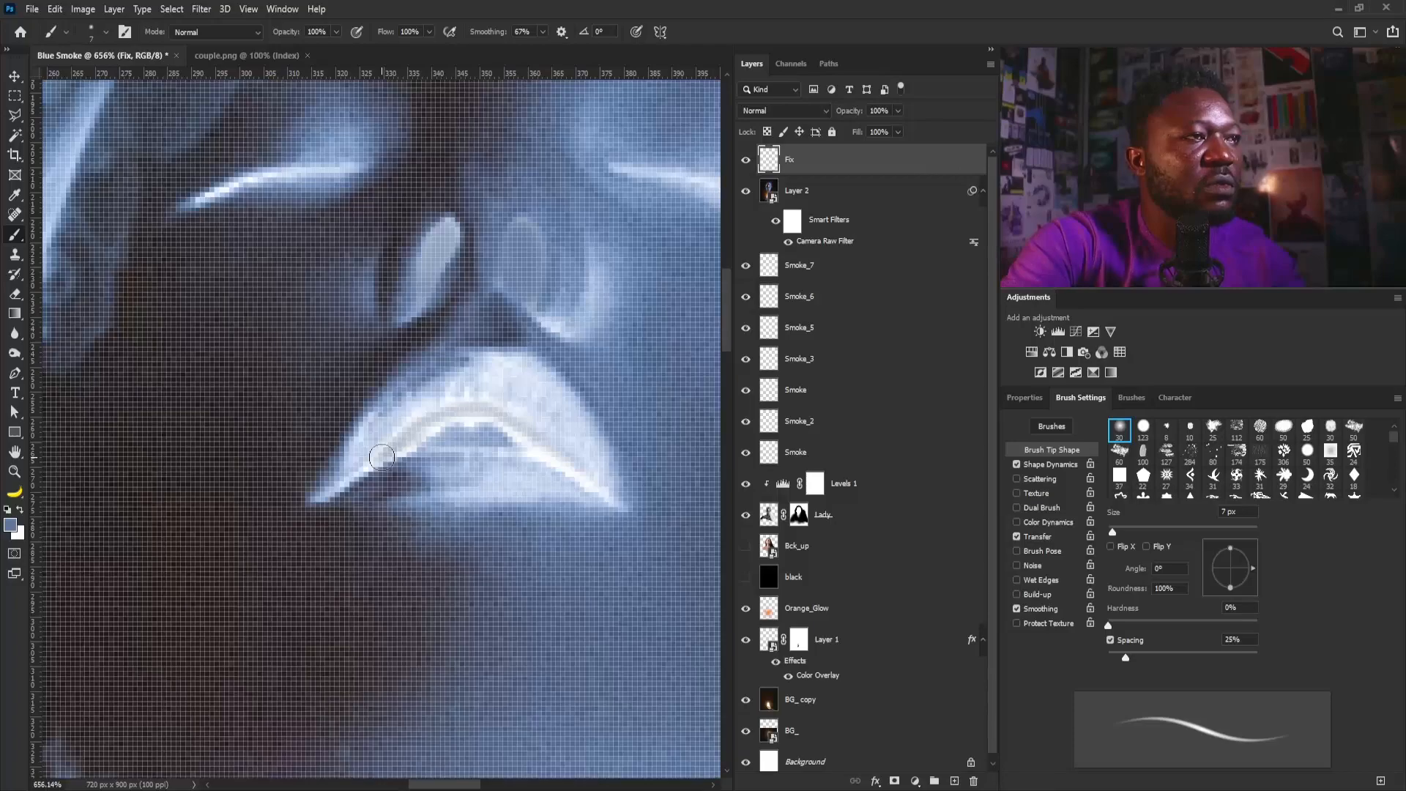
drag(516, 438, 528, 447)
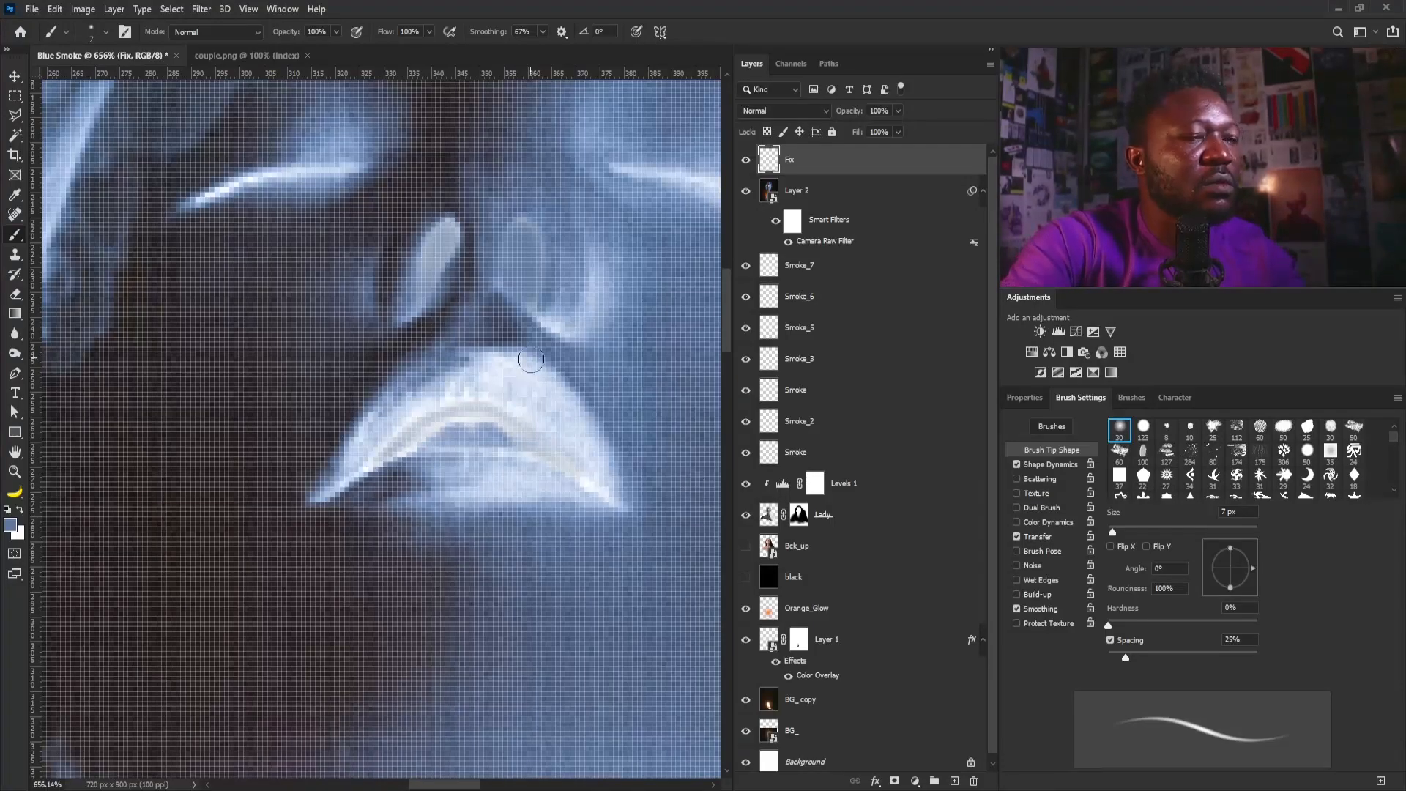
Refine the bright lower edge of the upper lip near its corner with a 3 px brush in light blue.
key(bracketleft)
key(bracketleft)
mouse_move(468, 383)
mouse_down()
mouse_move(552, 405)
mouse_move(548, 445)
mouse_up()
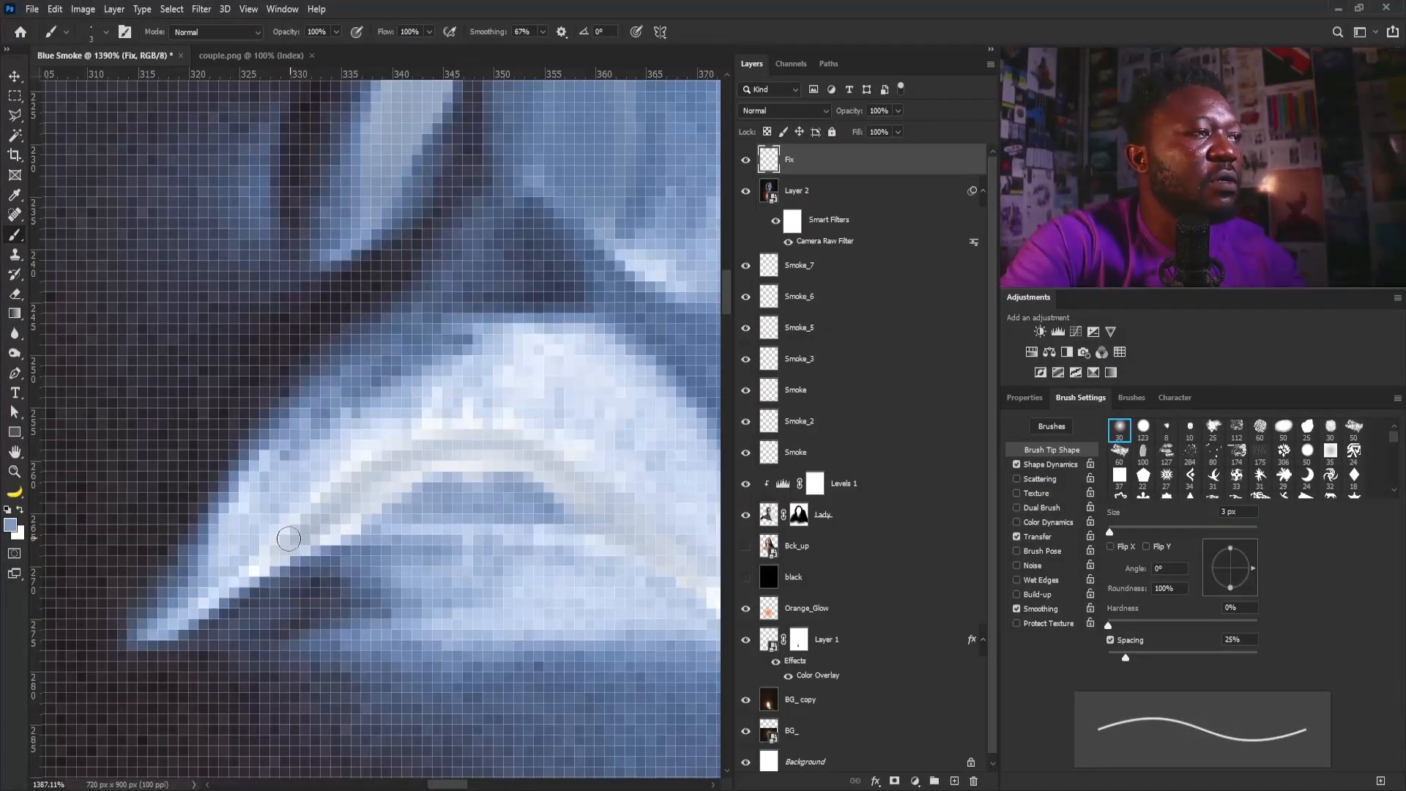
mouse_move(281, 547)
mouse_down()
mouse_move(428, 473)
mouse_move(498, 471)
mouse_up()
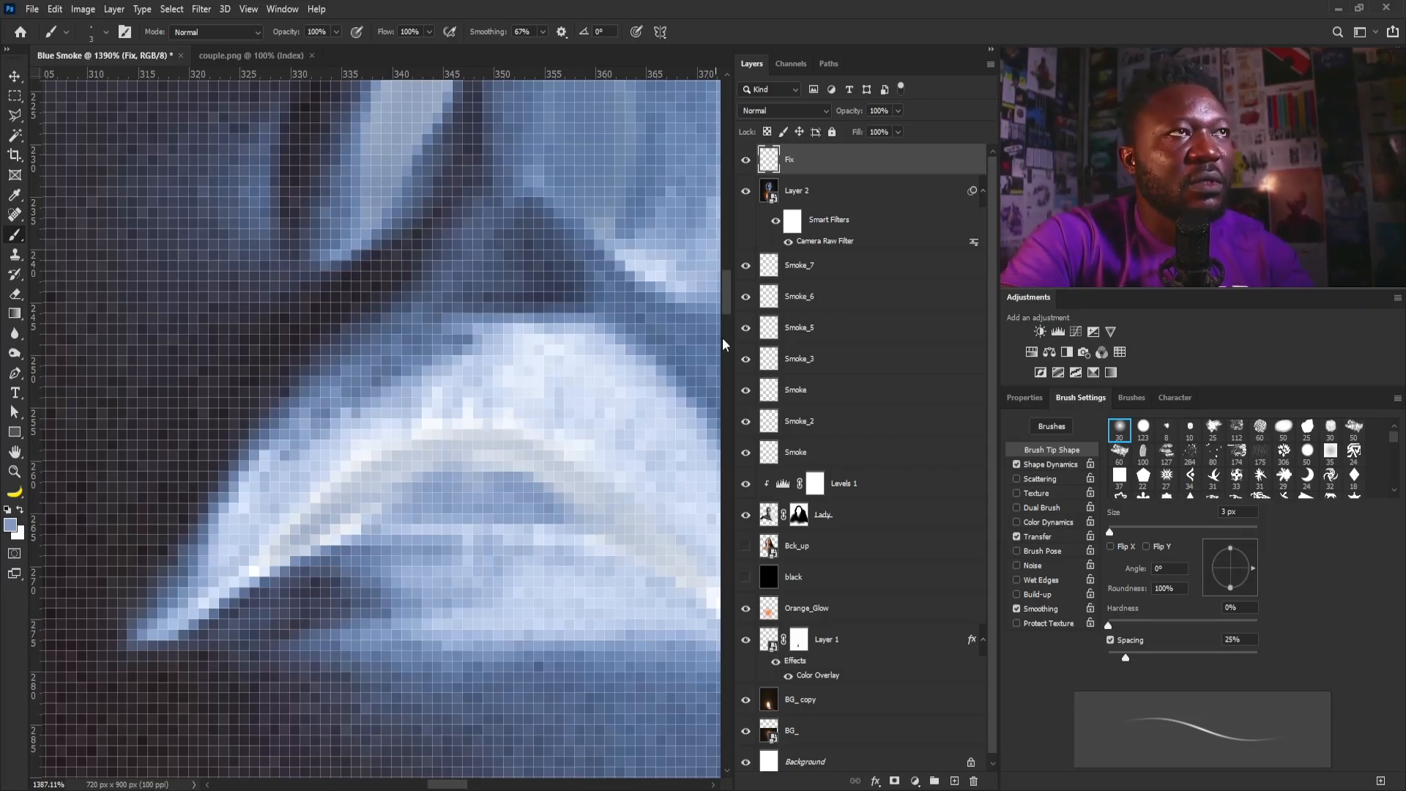
Set the brush smoothing to 1% and touch up the remaining bright areas along the lip line.
click(543, 32)
drag(544, 48, 498, 56)
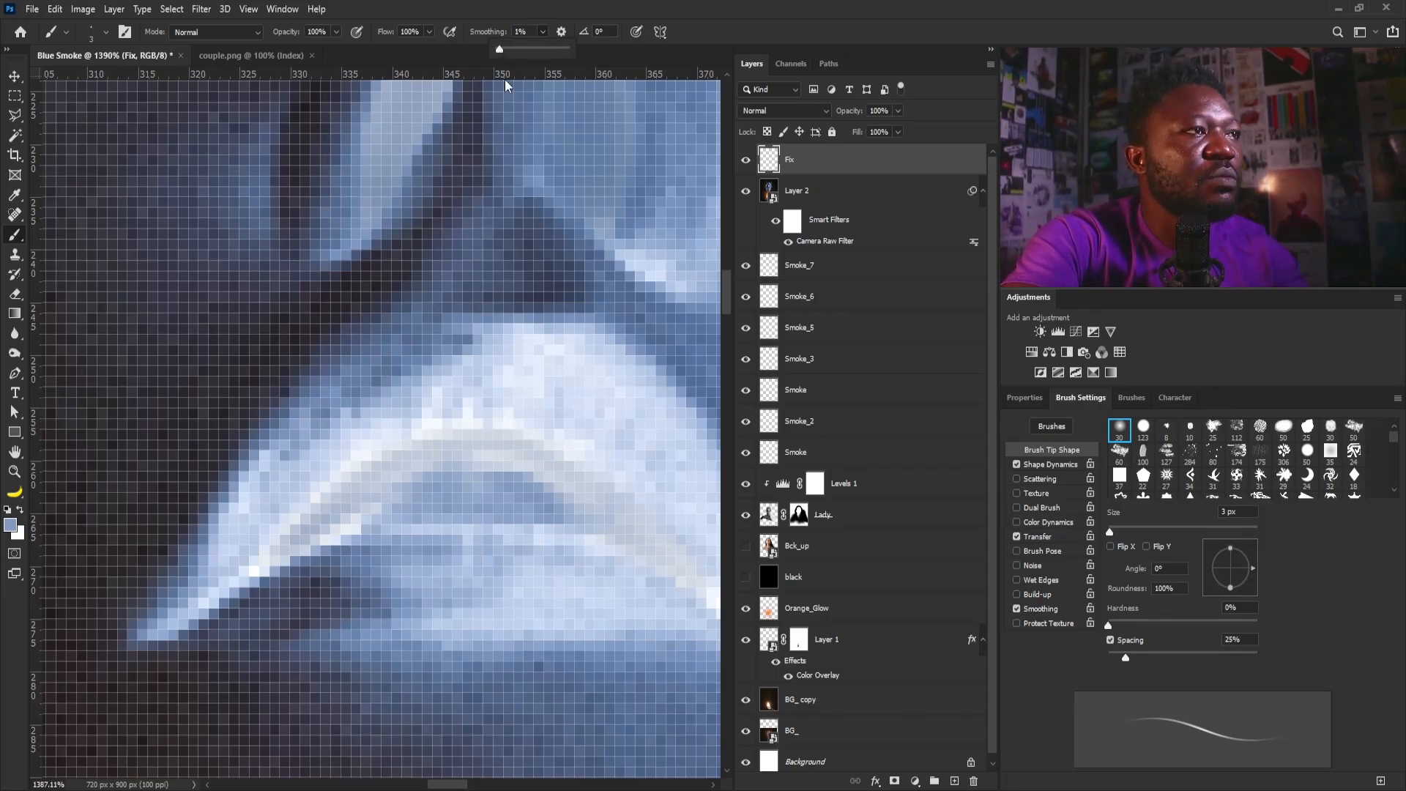
click(472, 388)
drag(428, 468, 266, 520)
mouse_move(368, 483)
mouse_down()
mouse_move(446, 537)
mouse_move(602, 670)
mouse_up()
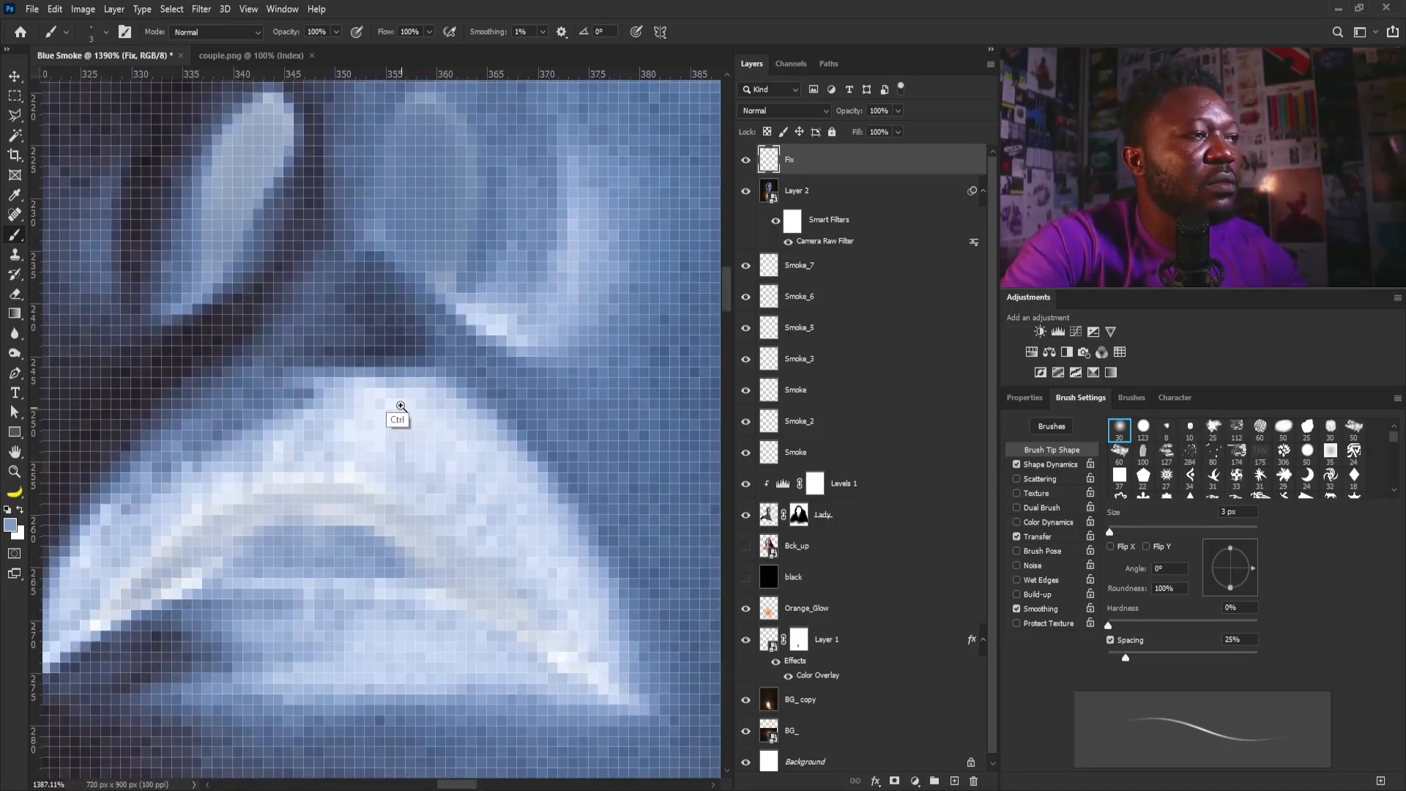
Lower the opacity of the Fix layer to blend the painted corrections into the face.
scroll(406, 423, down, 6)
drag(897, 110, 870, 129)
scroll(364, 292, down, 4)
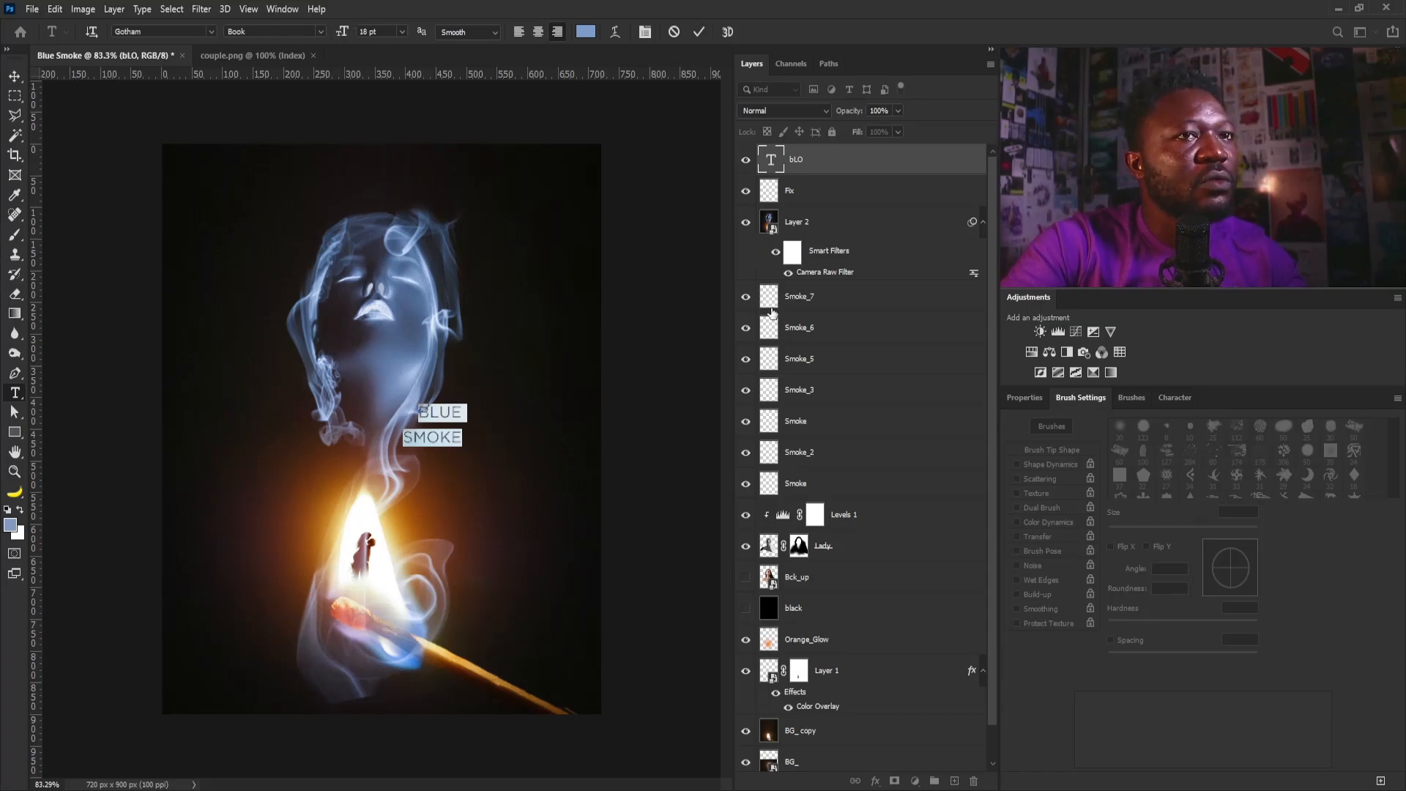
Set the BLUE SMOKE text to Gotham Bold and move it into the dark area right of the smoke.
click(314, 32)
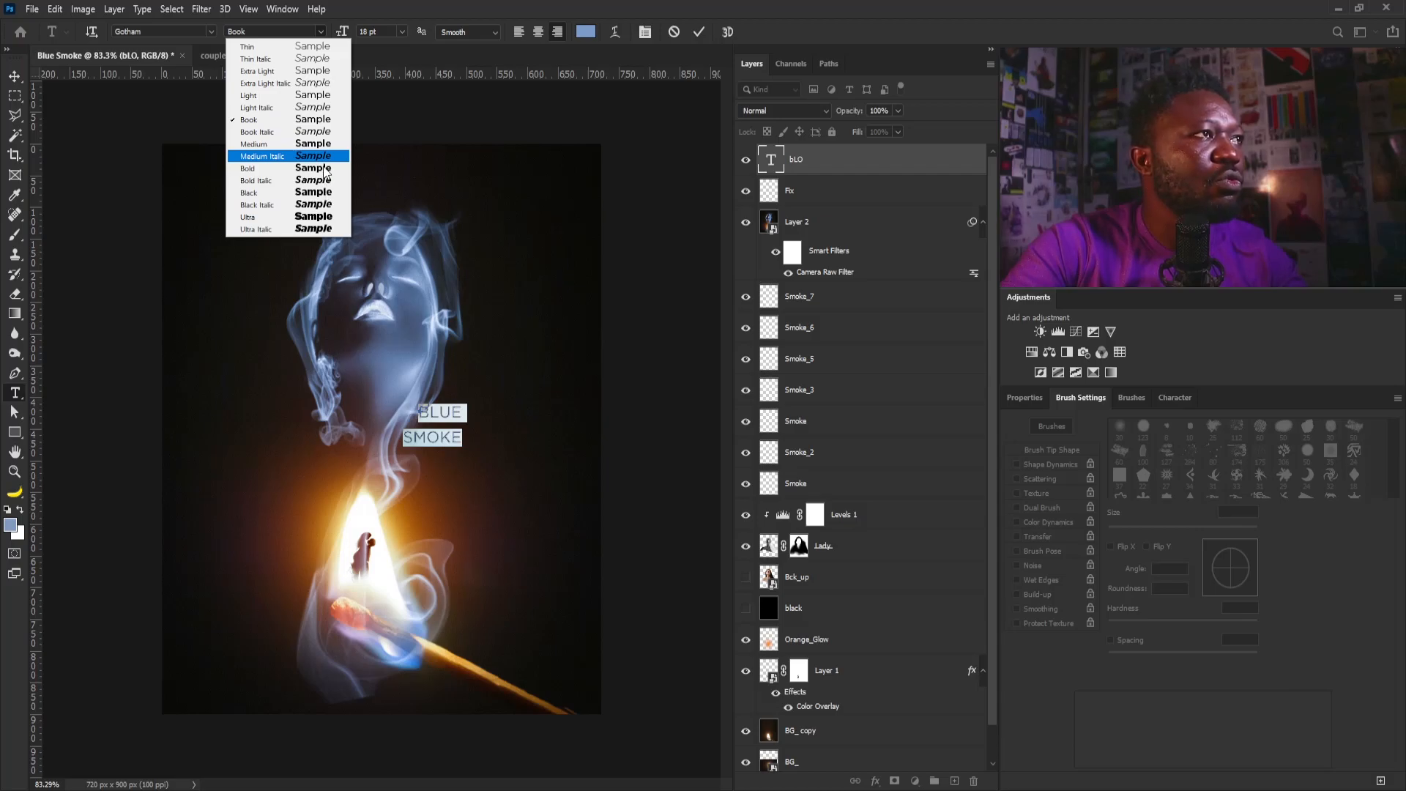
click(314, 168)
click(14, 76)
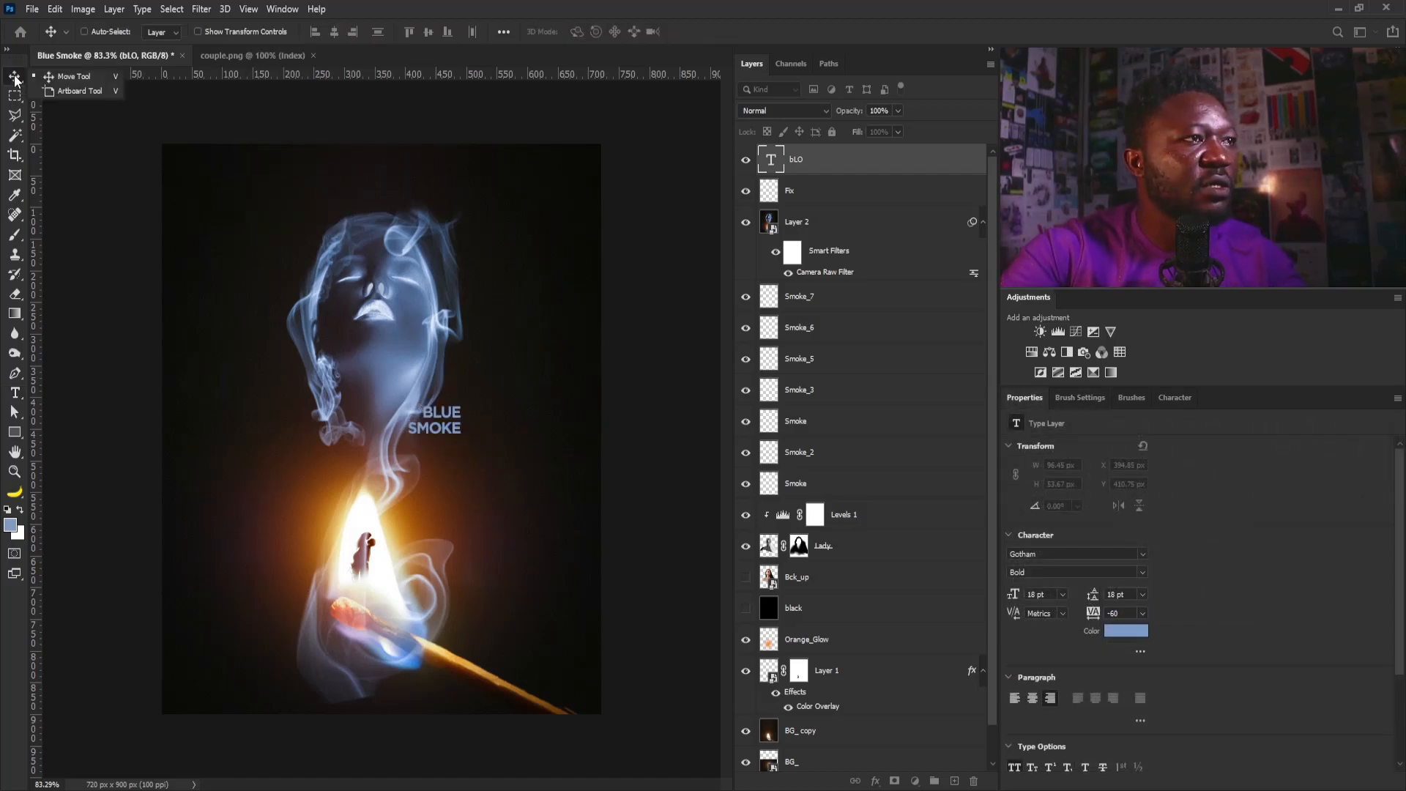
drag(475, 419, 556, 451)
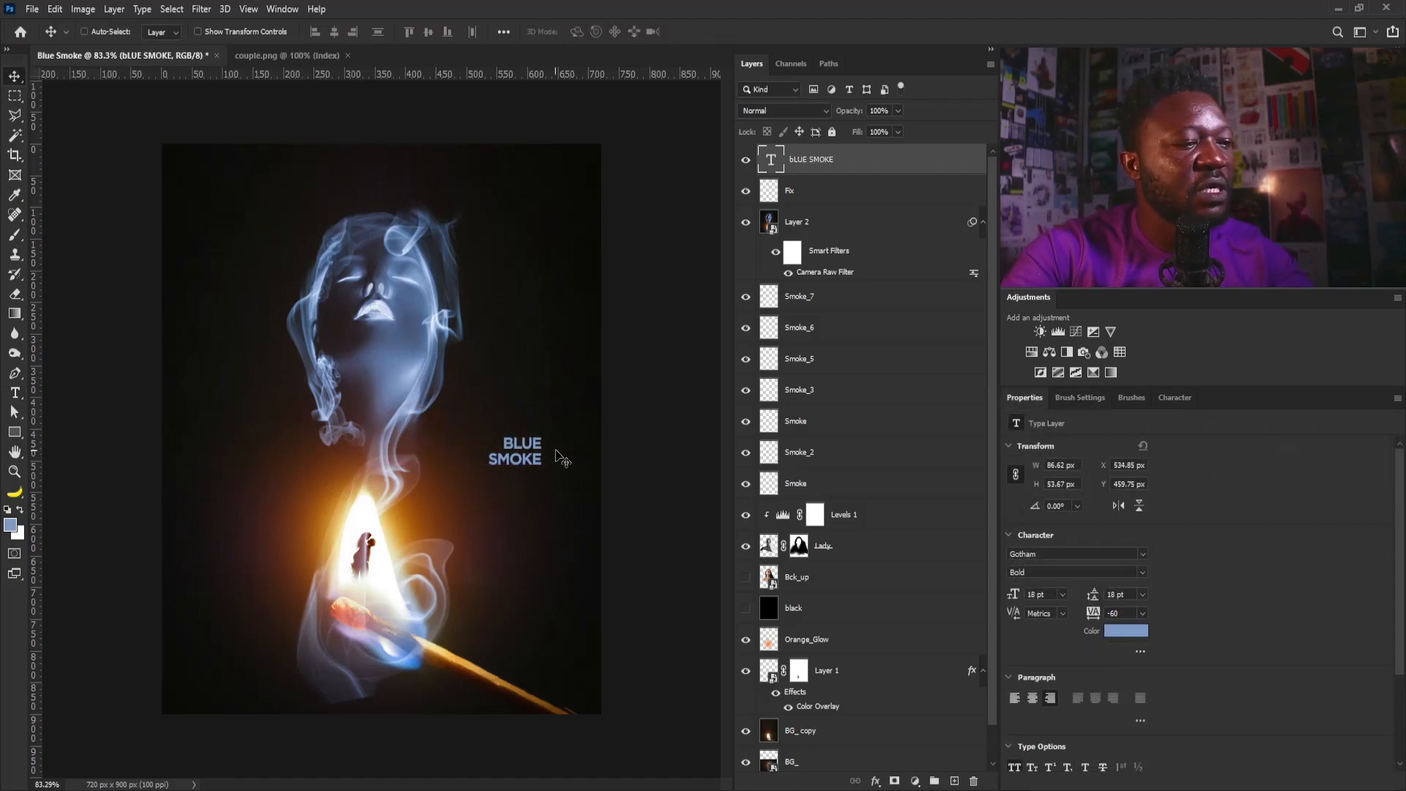
Scale the BLUE SMOKE text to about 224% and position it near the image's right edge, above the flame.
key(ctrl+t)
drag(488, 469, 406, 518)
drag(513, 486, 545, 453)
drag(441, 483, 454, 470)
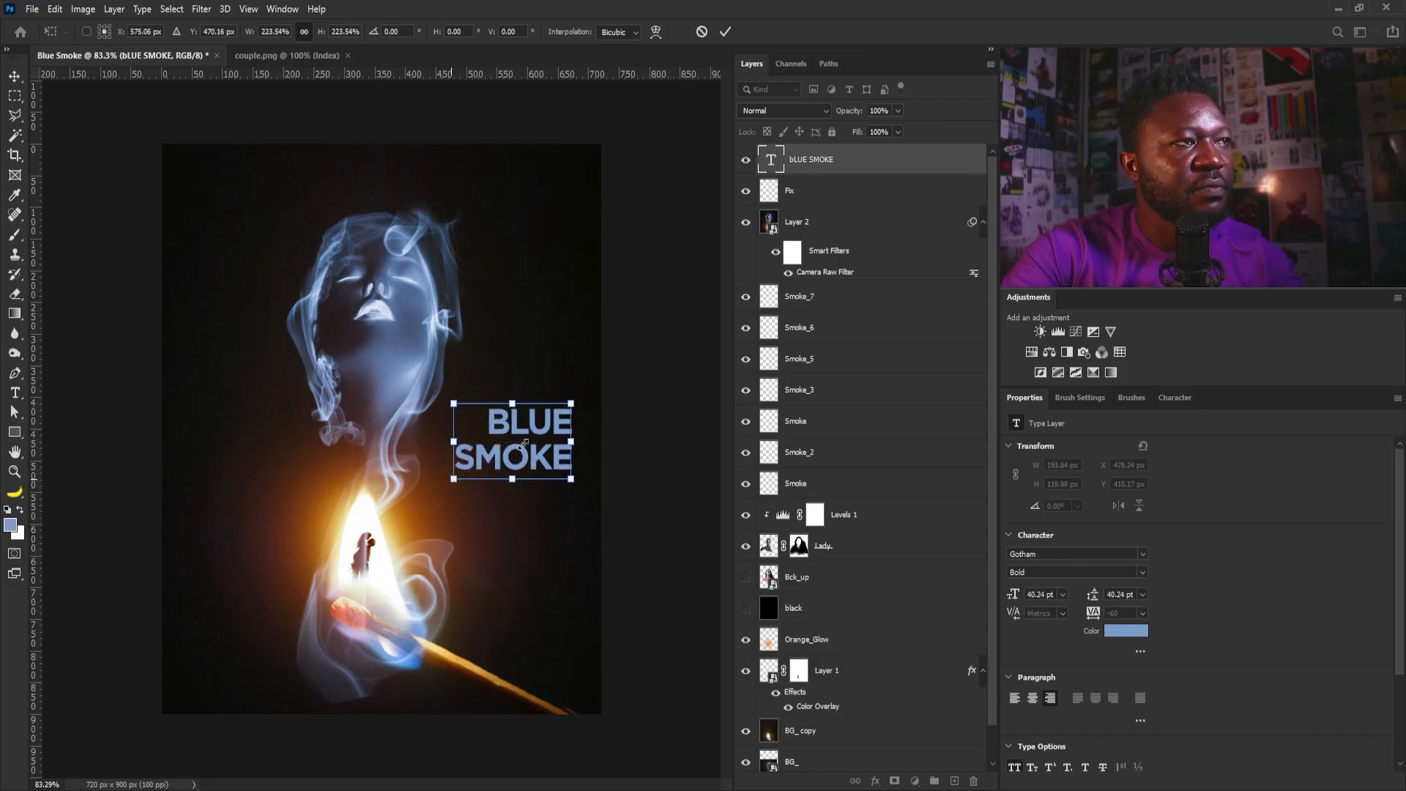
key(Return)
Change the BLUE SMOKE text color to the brighter blue 659fed.
click(1125, 631)
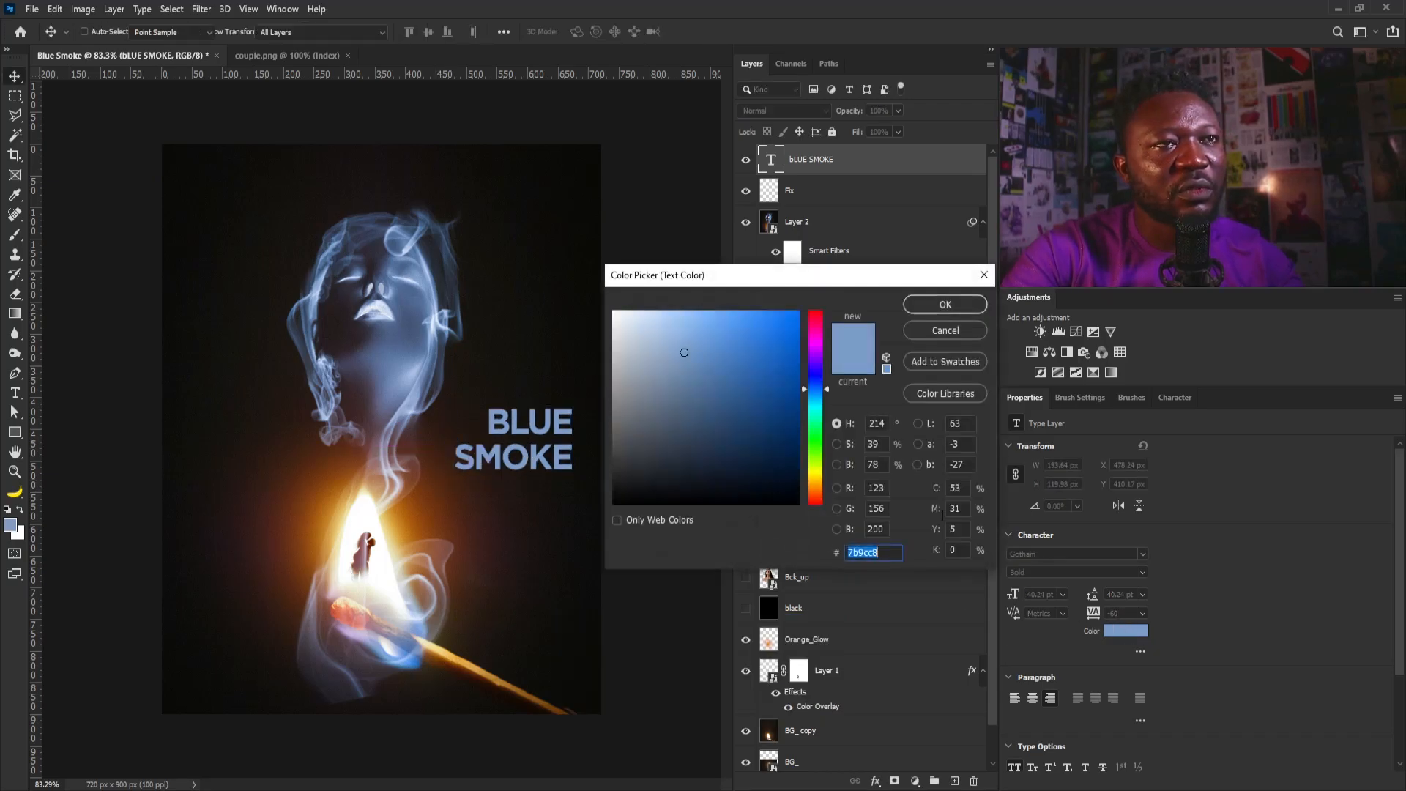
mouse_move(692, 349)
mouse_down()
mouse_move(721, 341)
mouse_move(719, 323)
mouse_up()
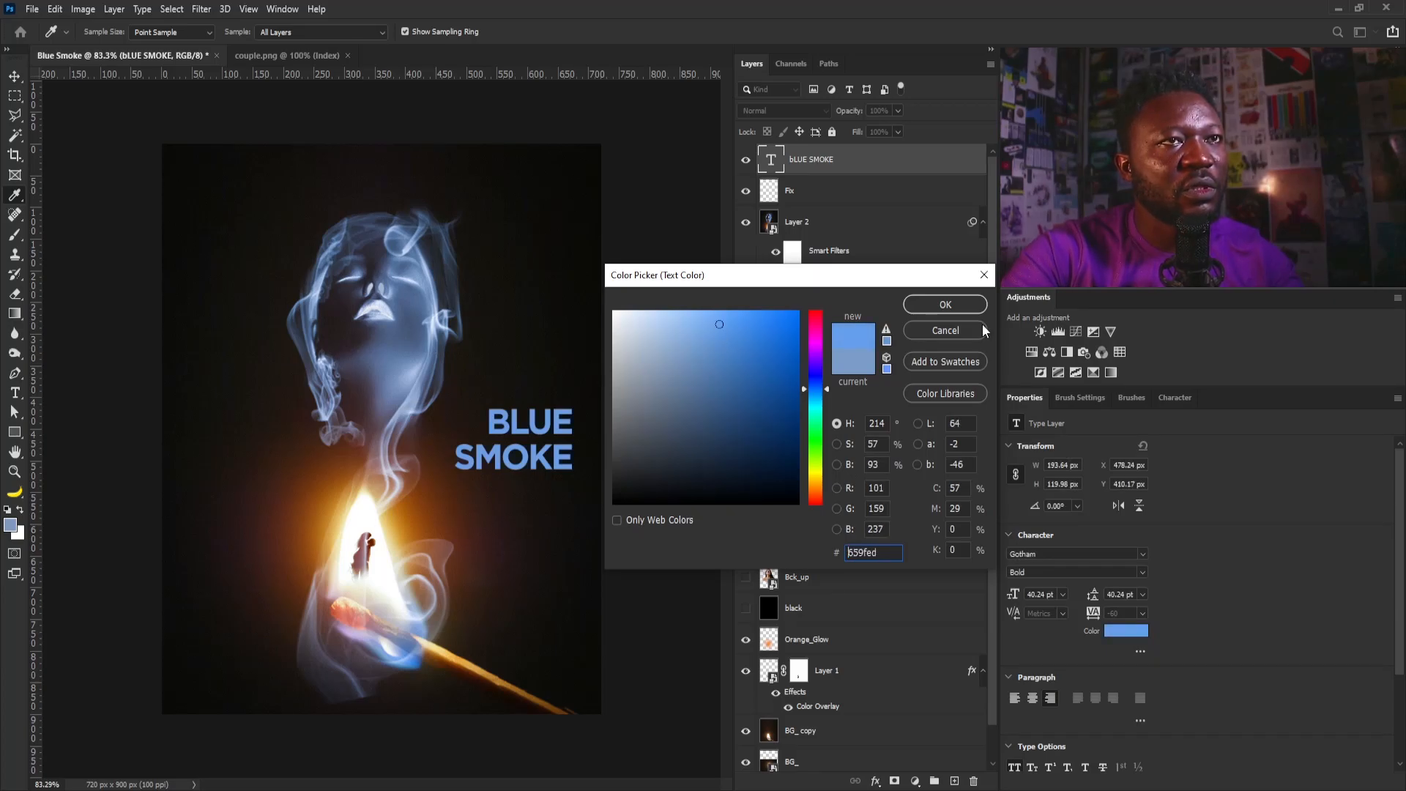
click(944, 304)
Place the Cast.jpg credits image as a new layer at the top of the stack and rasterize it.
key(alt+Up)
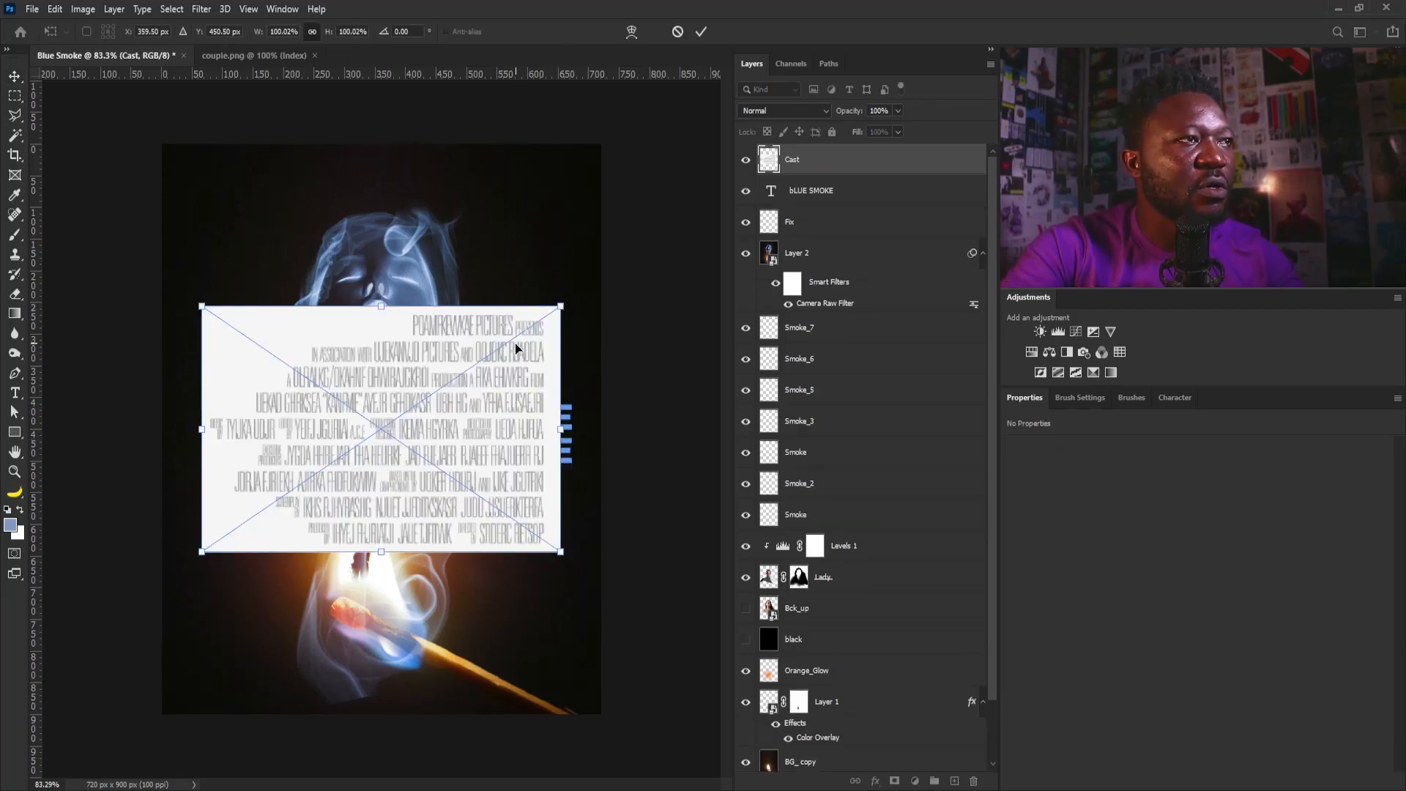
key(Return)
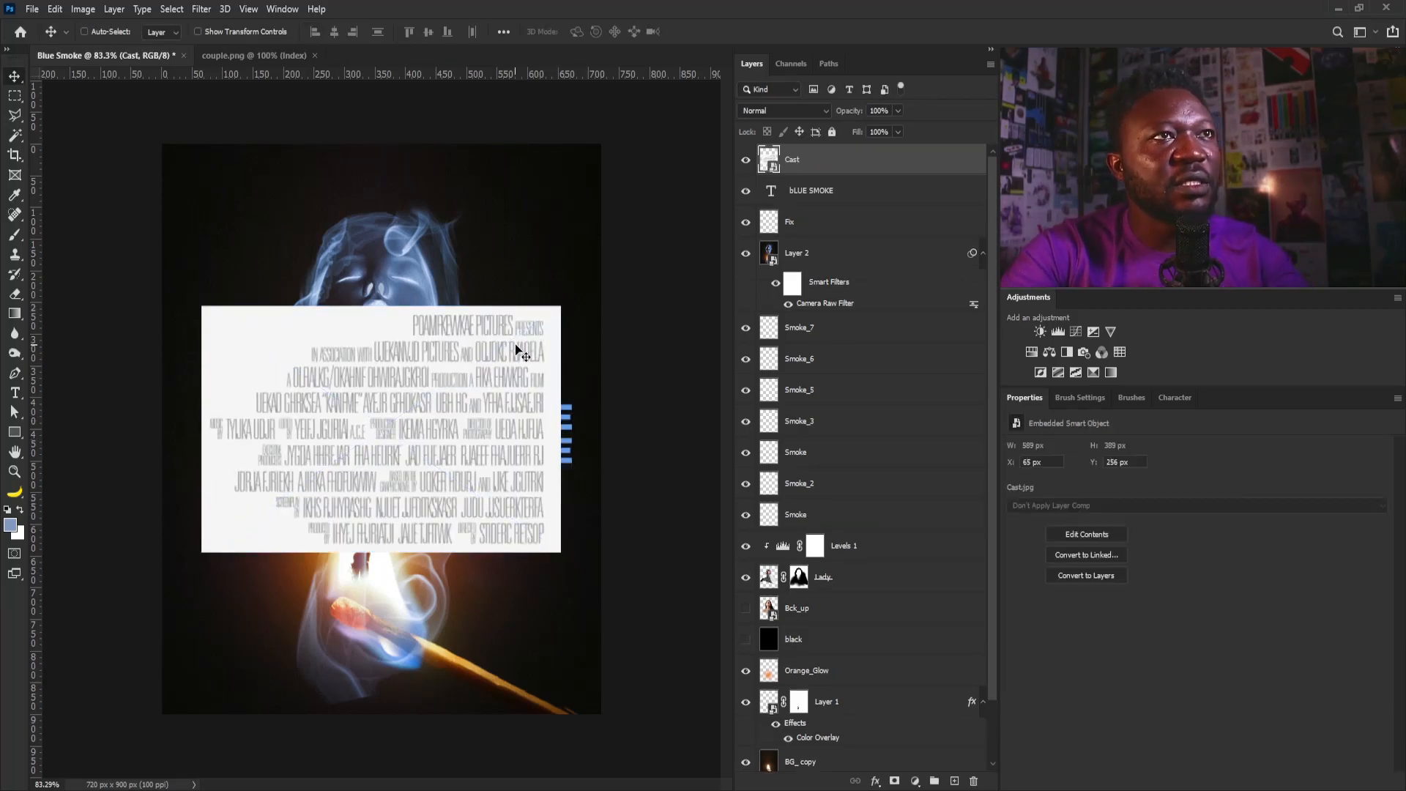
right_click(845, 161)
click(892, 413)
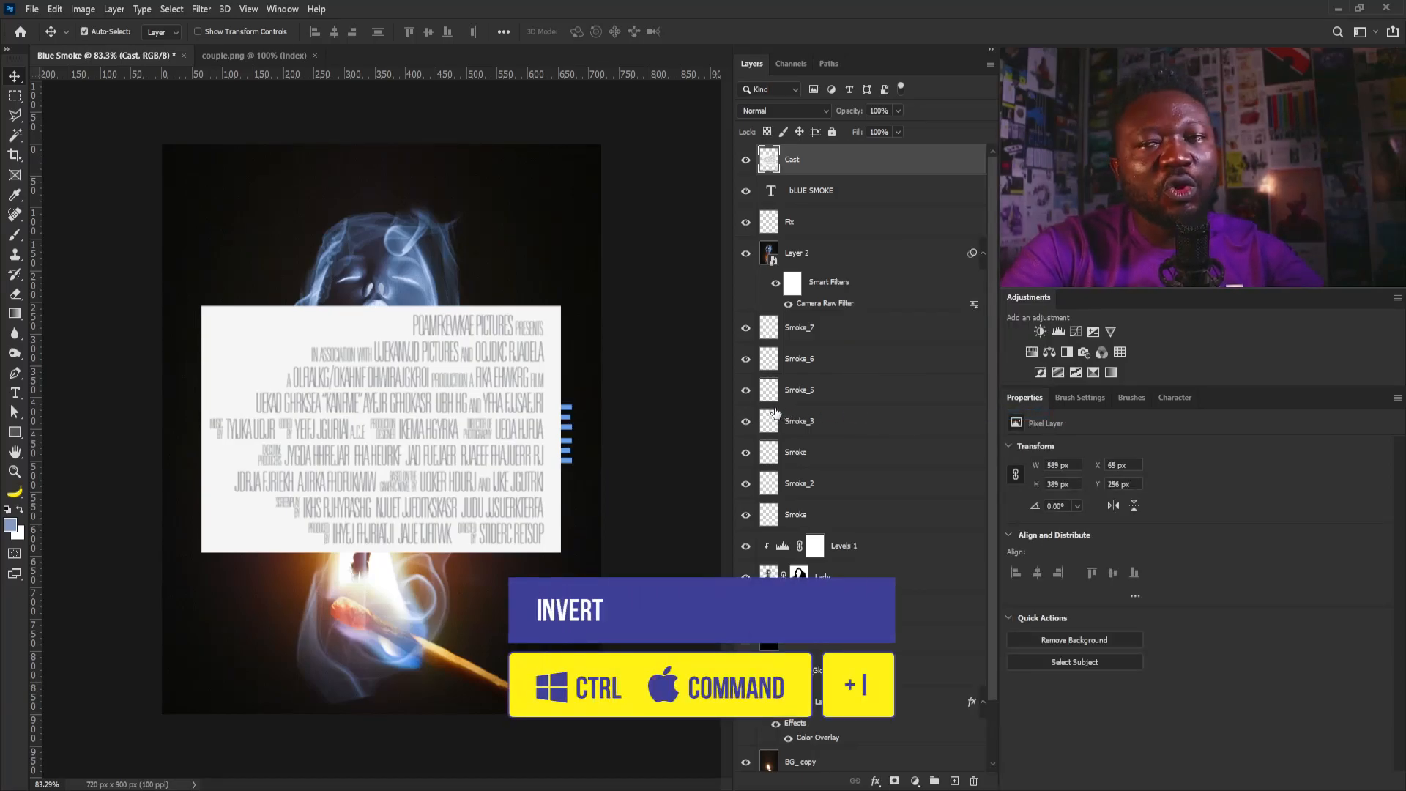
Invert the Cast layer, move it below the BLUE SMOKE title, and set its blend mode to Screen.
key(ctrl+i)
drag(468, 389, 479, 553)
click(786, 111)
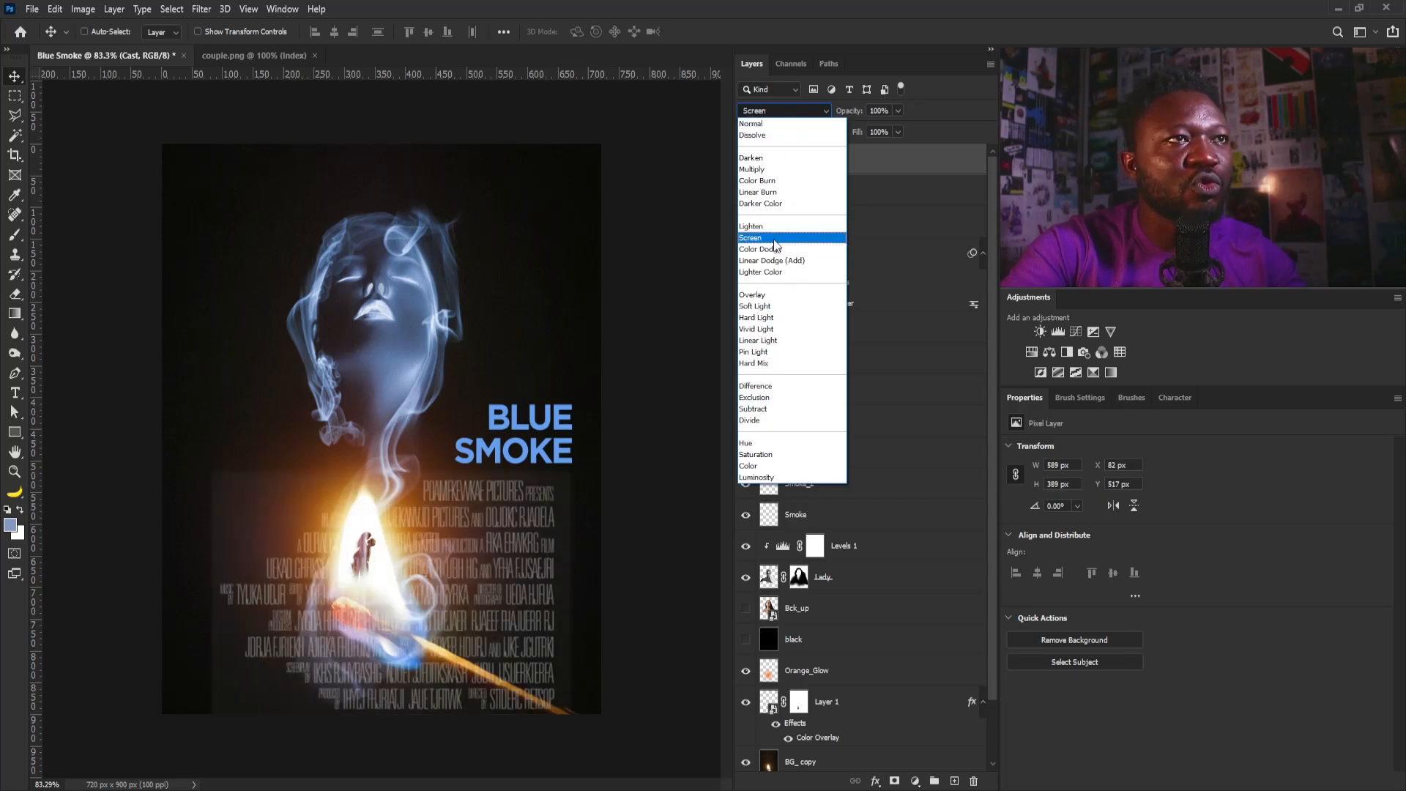
click(751, 238)
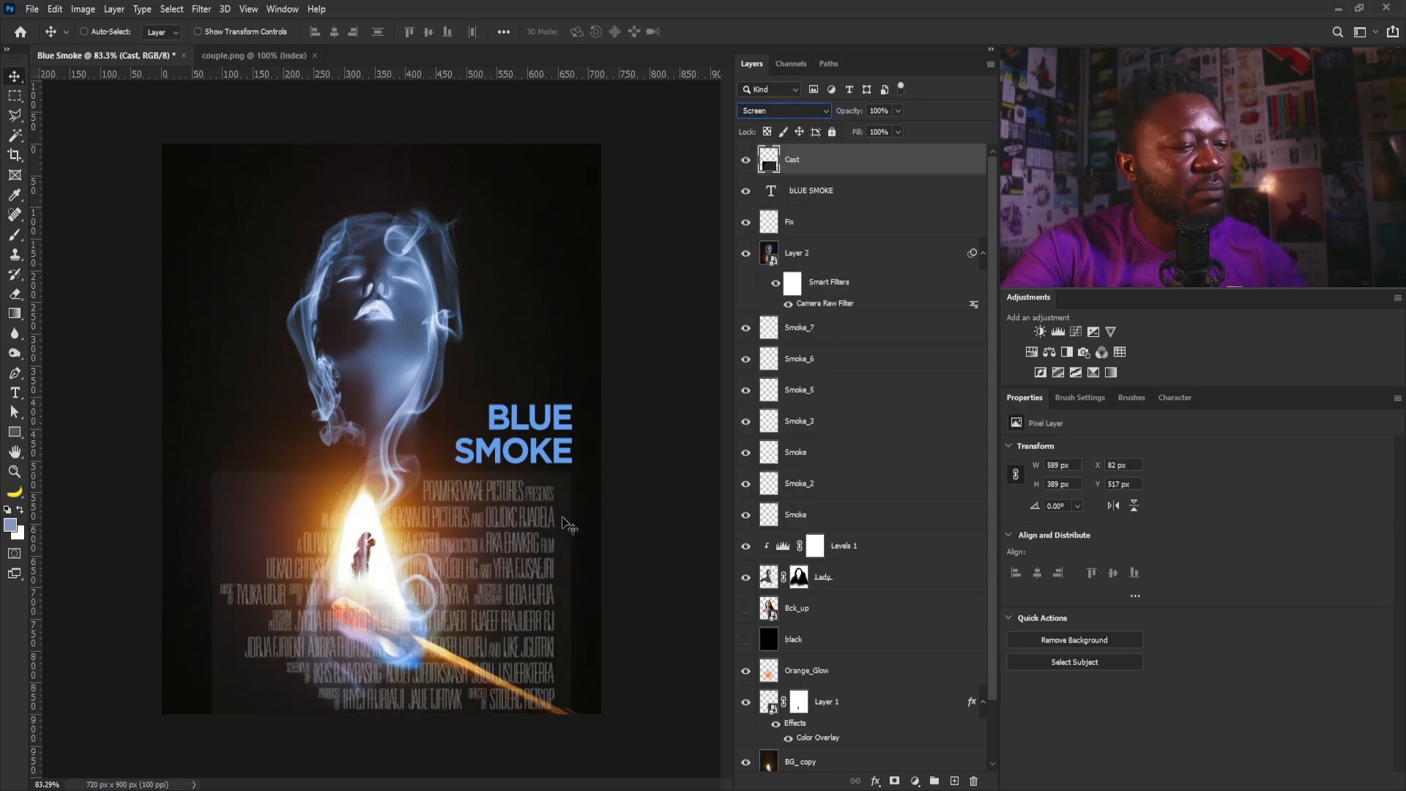
Convert the Cast layer to a Smart Object and scale it down into a small credits block directly under the BLUE SMOKE title.
right_click(826, 159)
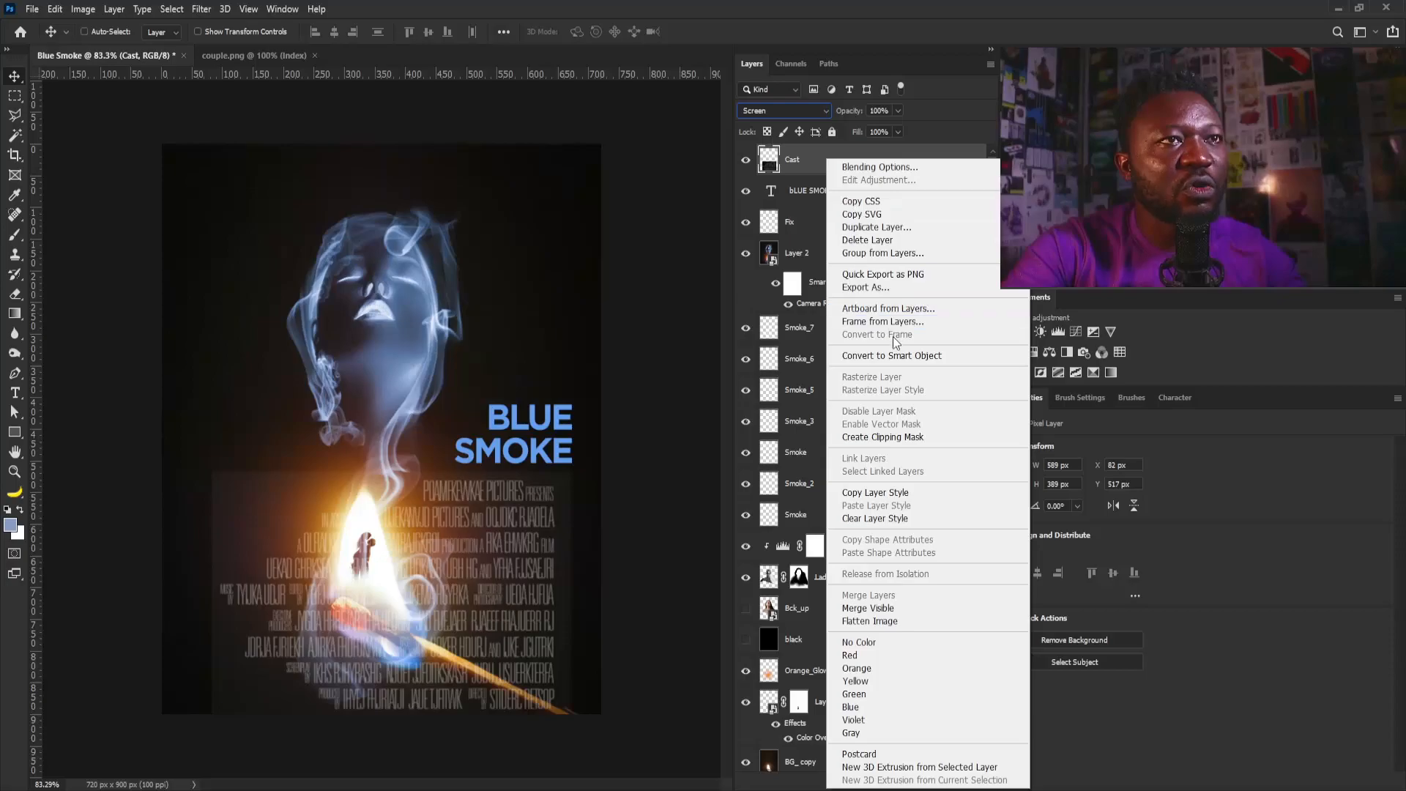
click(899, 357)
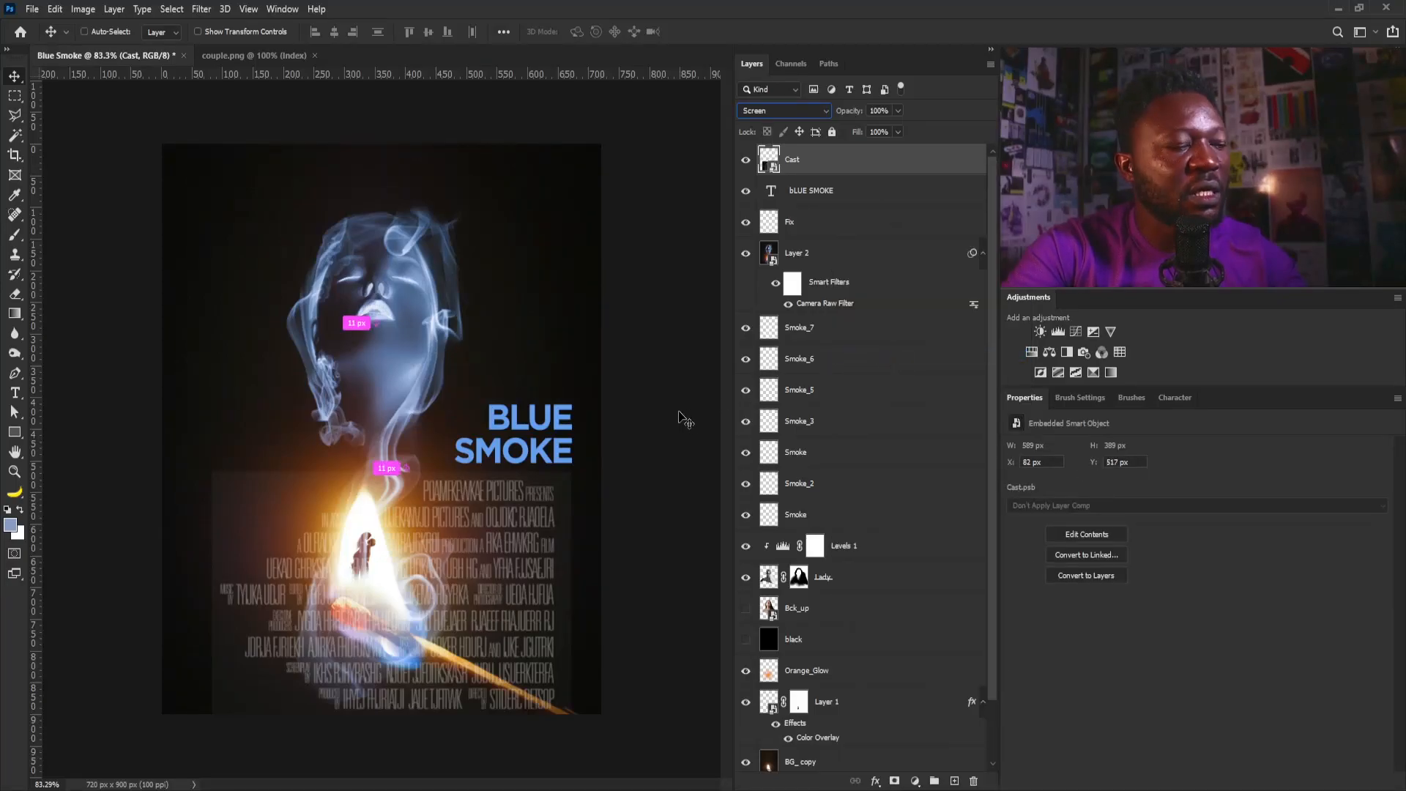
key(ctrl+t)
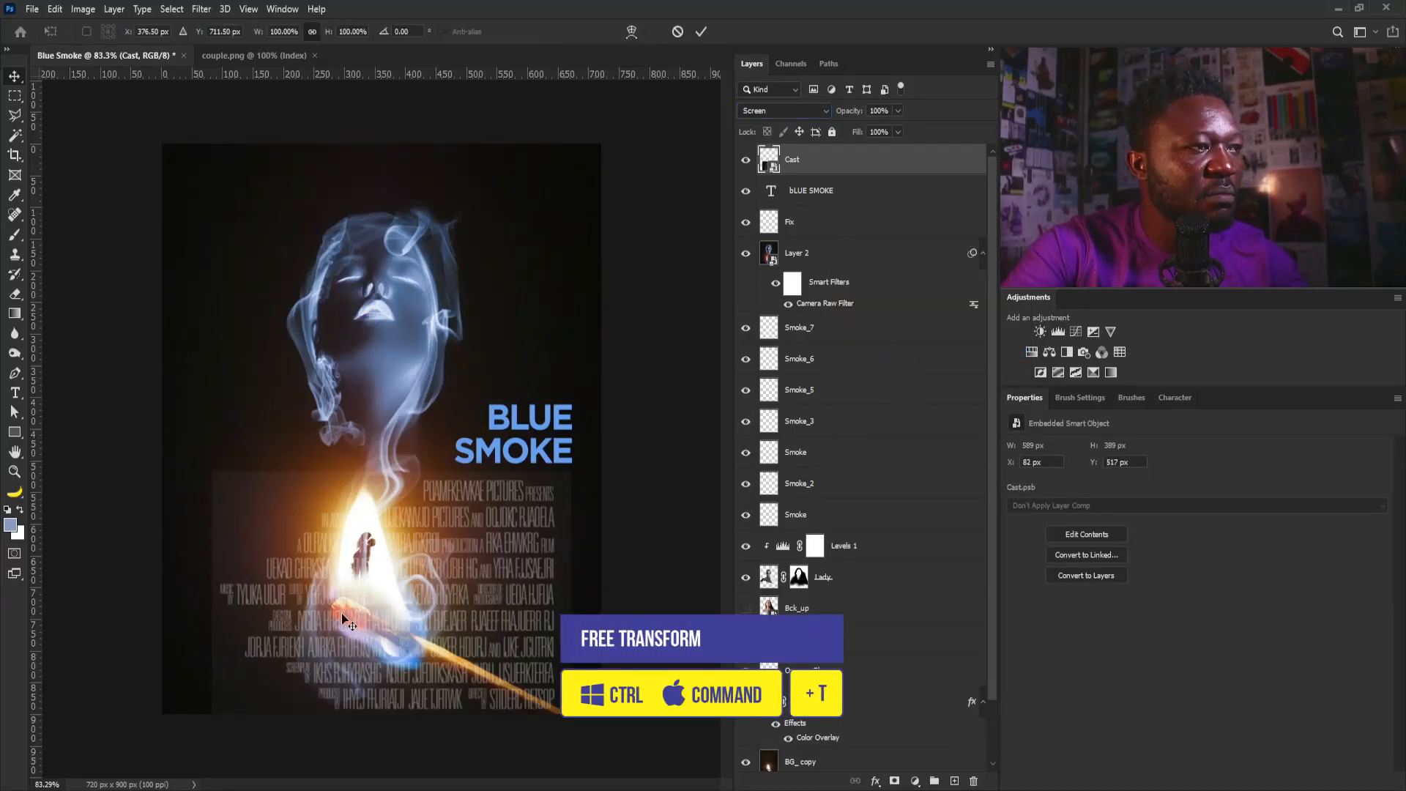
drag(213, 719, 390, 594)
drag(542, 514, 541, 514)
drag(390, 598, 435, 569)
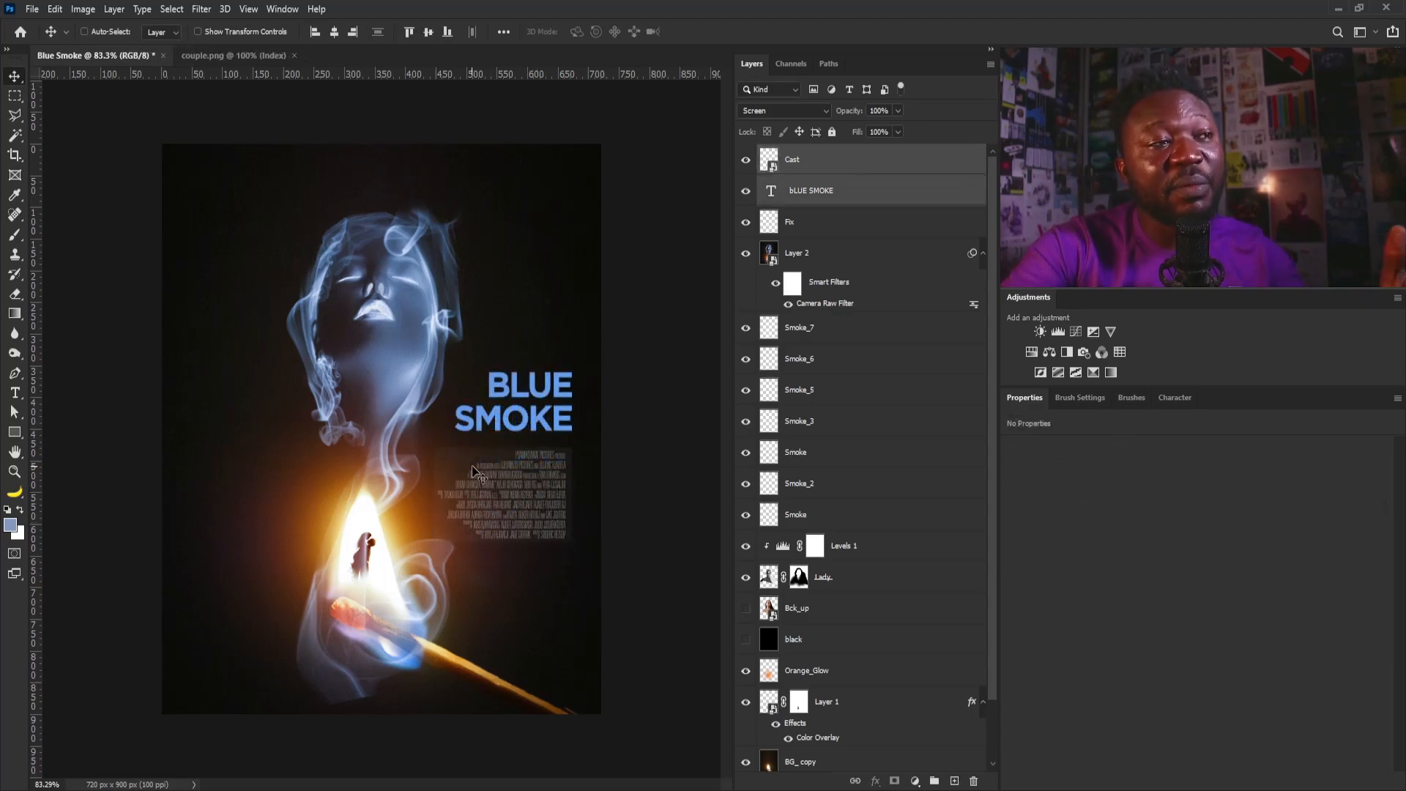
Add a Levels adjustment layer above the BLUE SMOKE text layer.
click(825, 200)
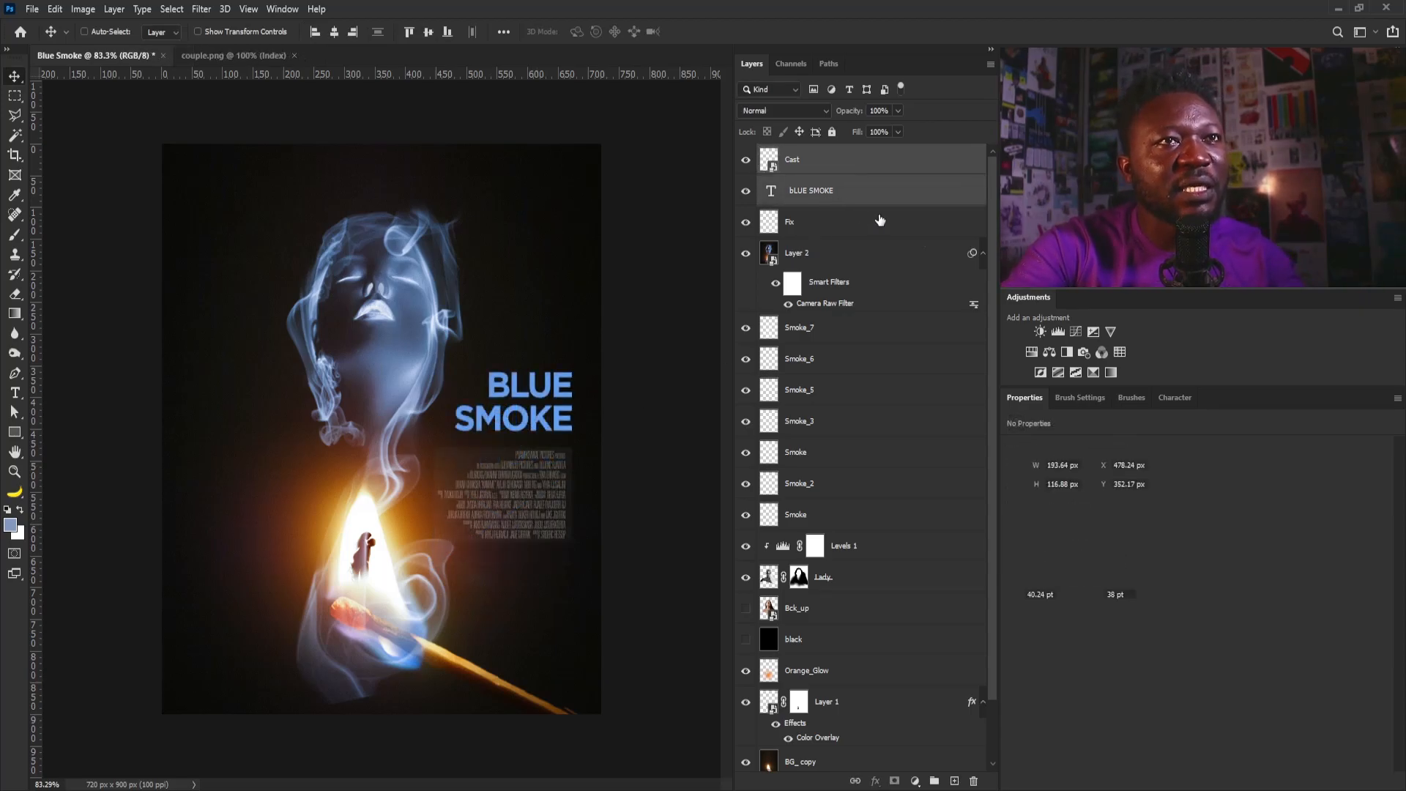
click(1056, 335)
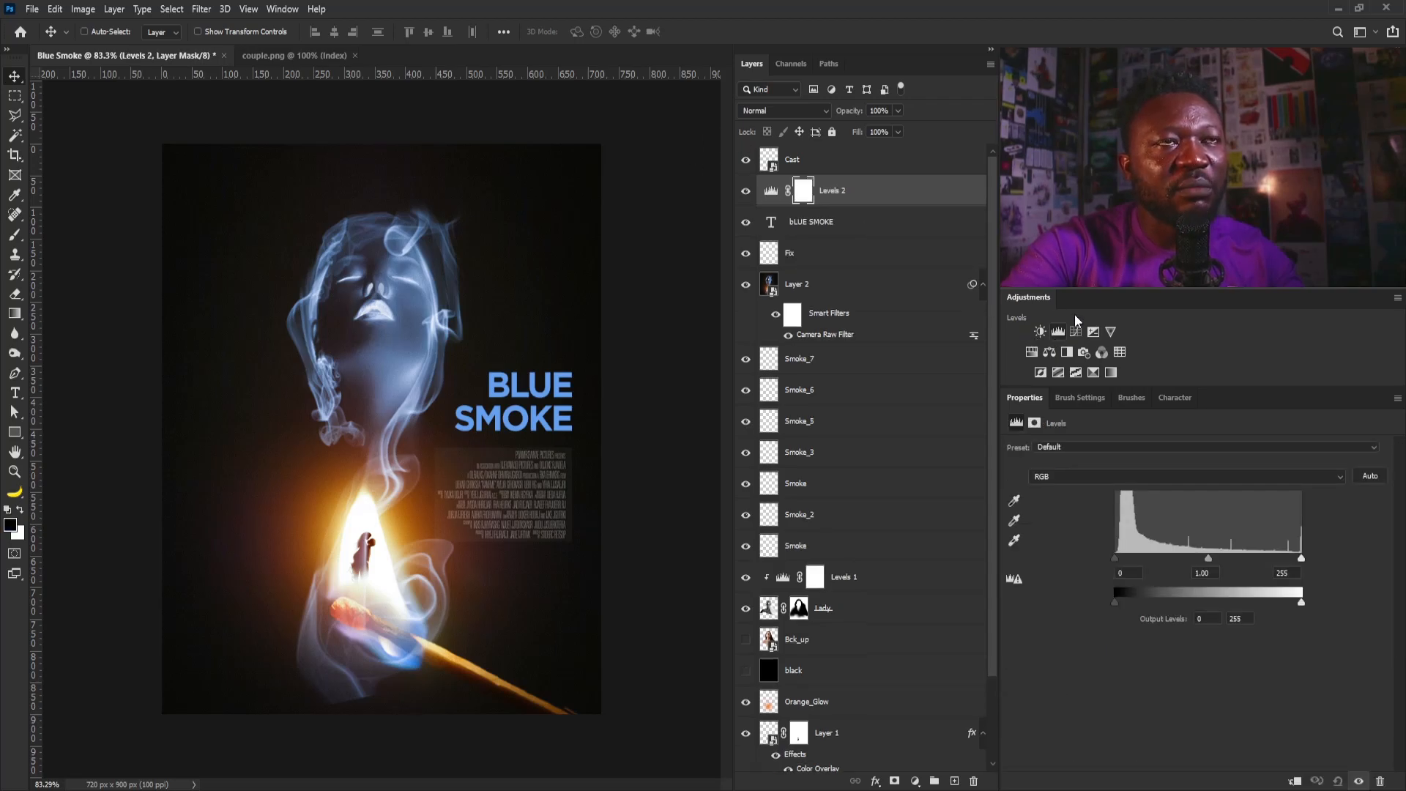
click(1295, 782)
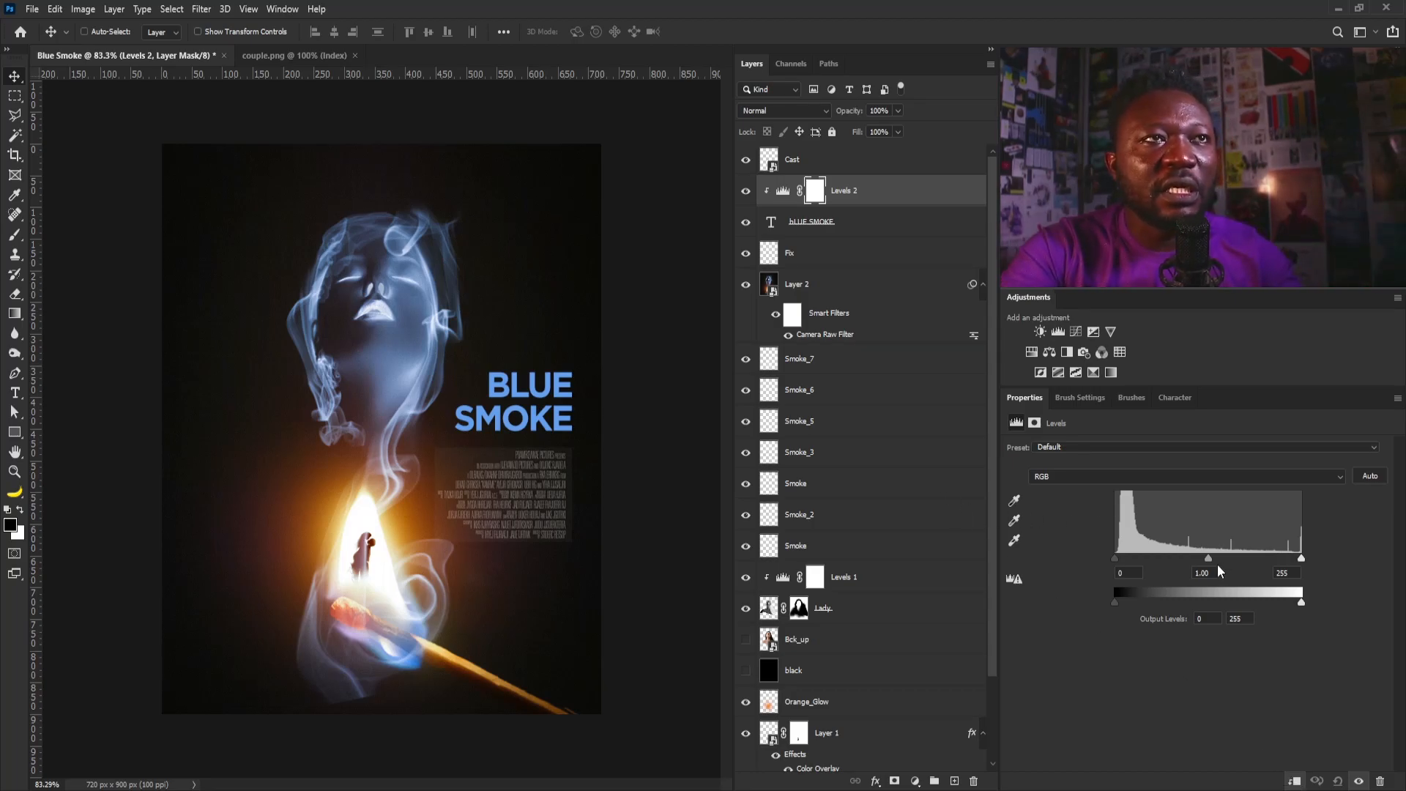
drag(1210, 559, 1246, 560)
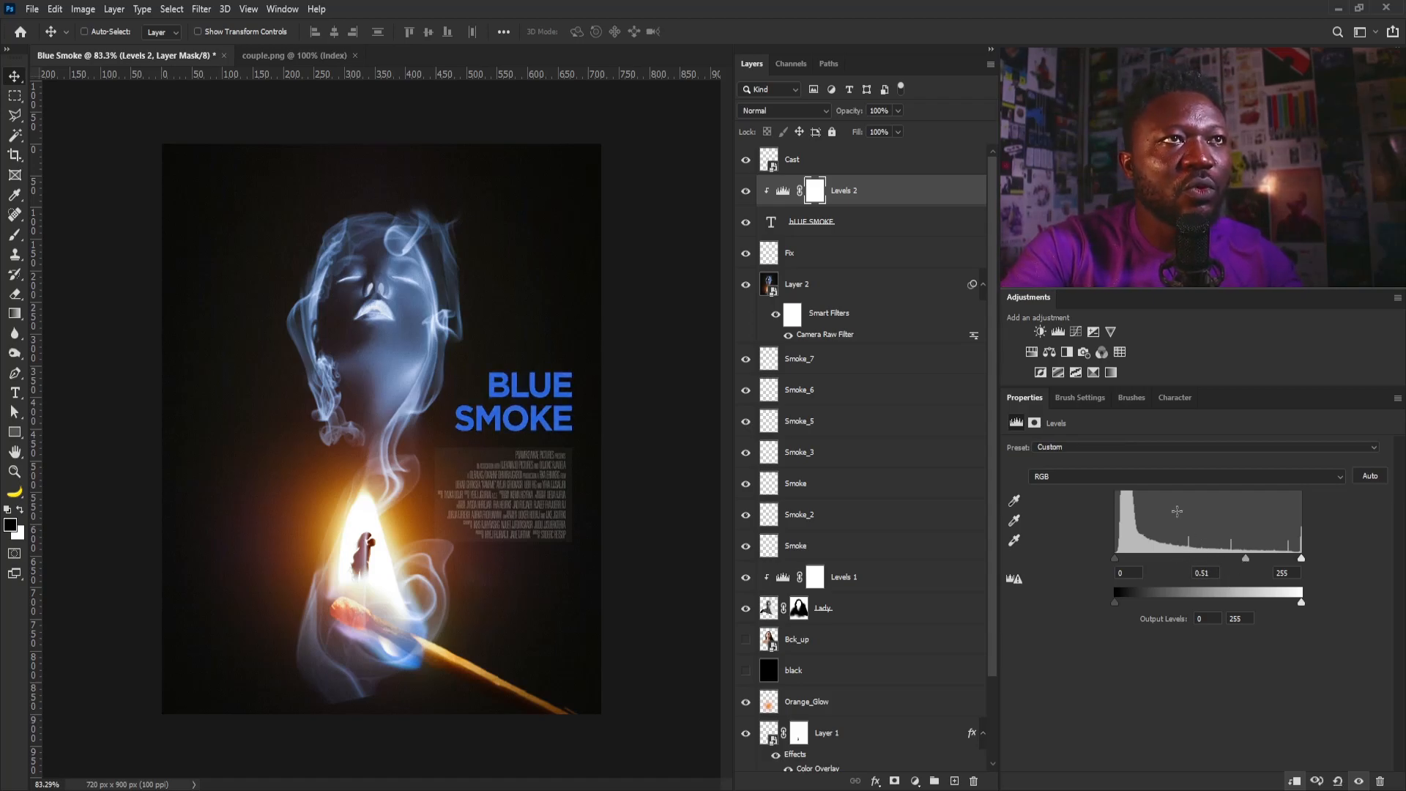
key(ctrl+z)
Clip the new Levels adjustment to the Cast layer and set its input levels to 31, 1.55 and 169.
drag(866, 199, 861, 155)
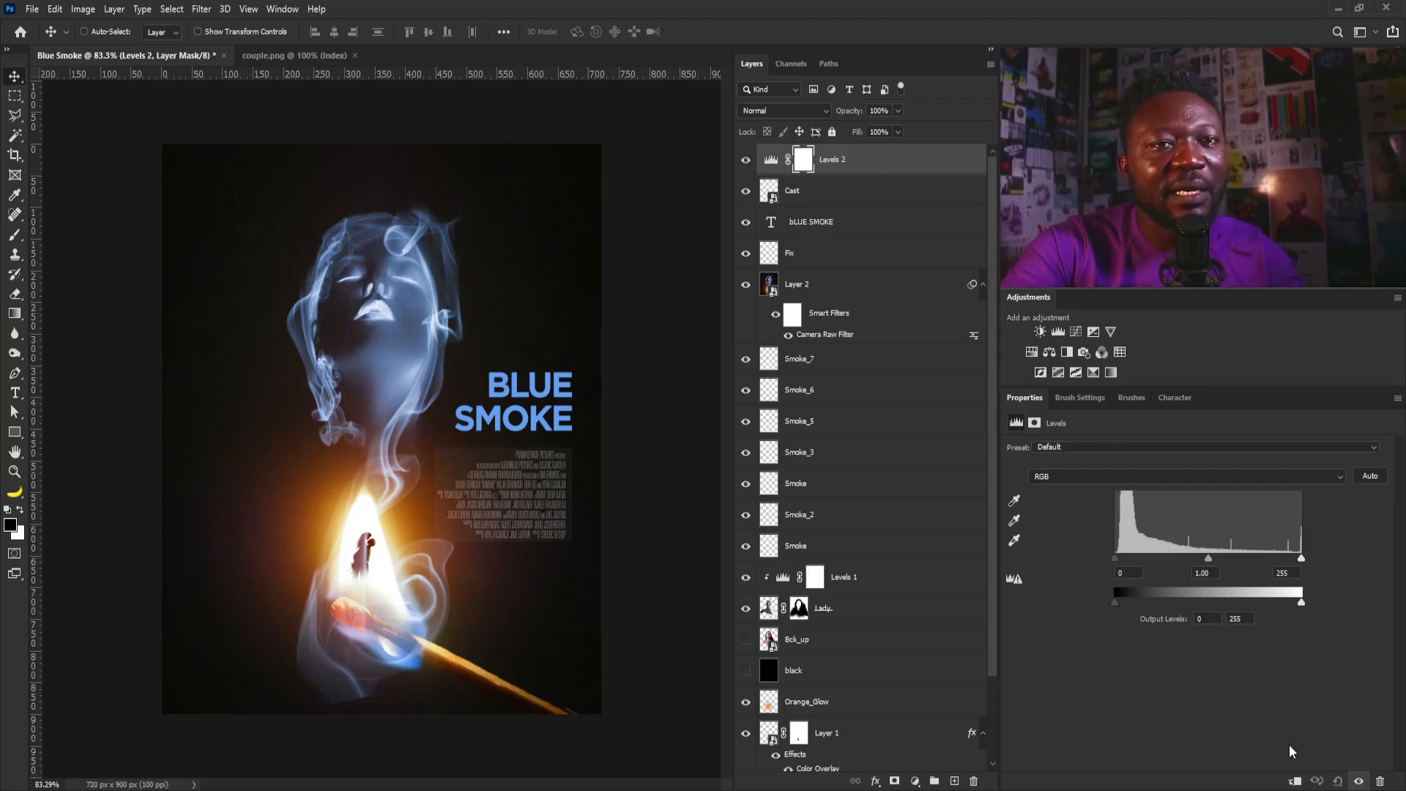
click(1294, 782)
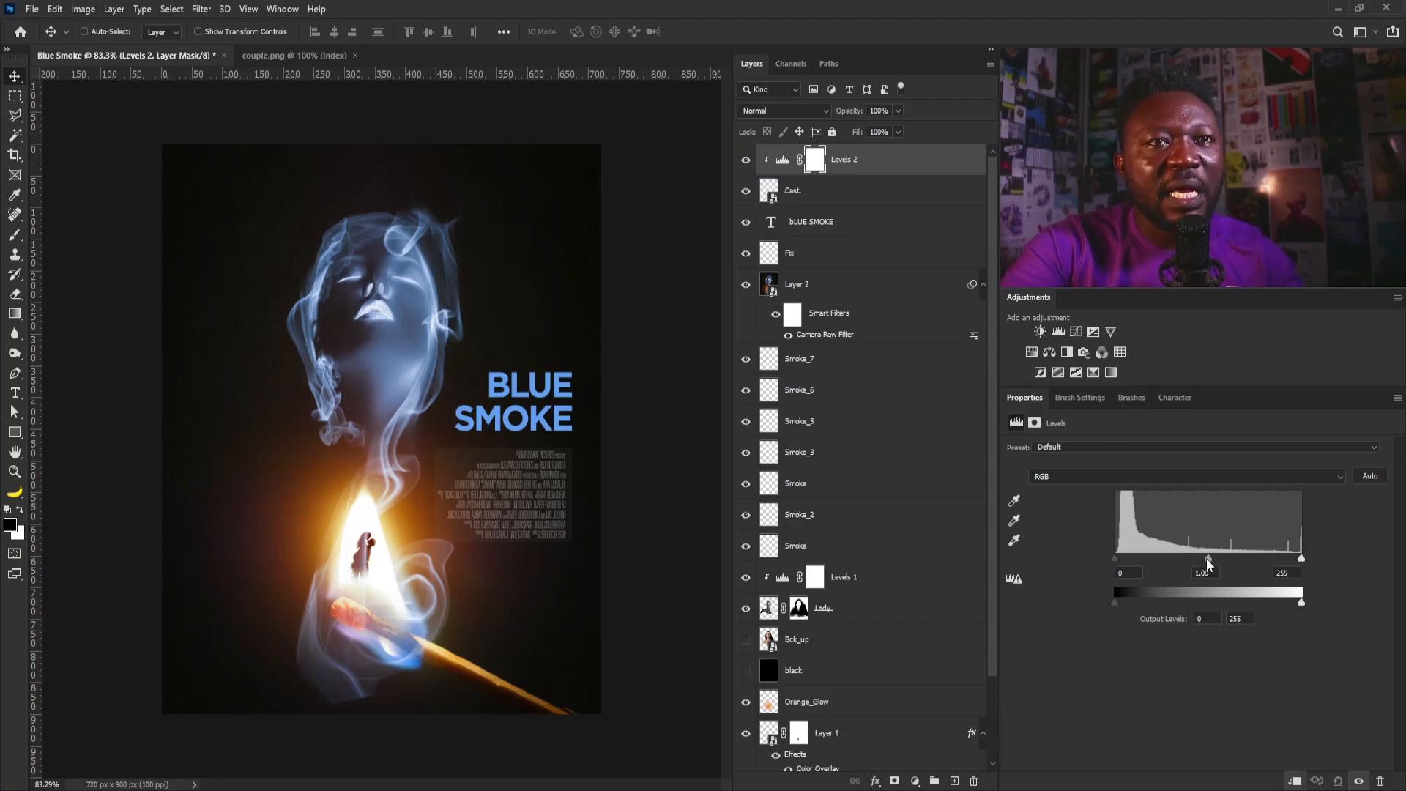
drag(1208, 558, 1272, 560)
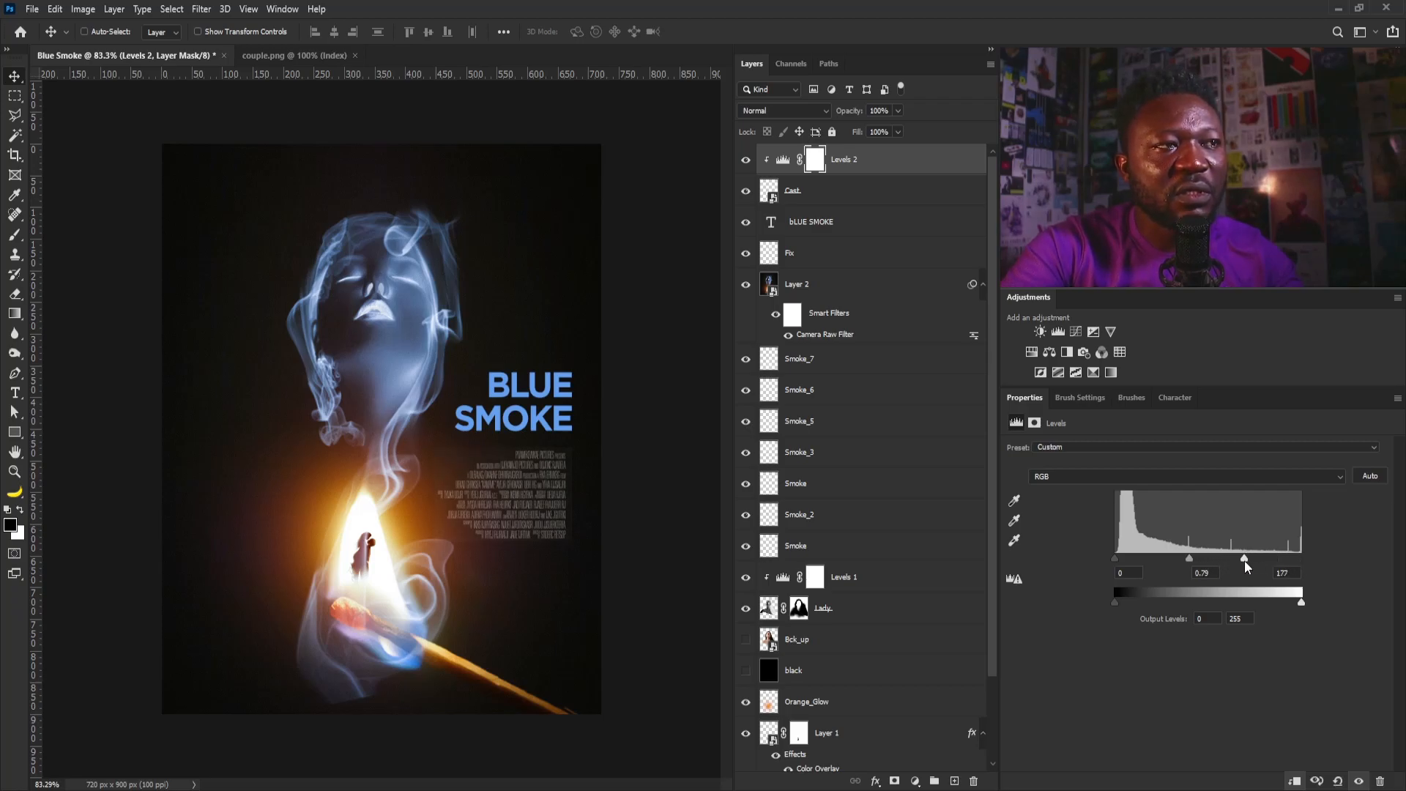
drag(1115, 558, 1164, 561)
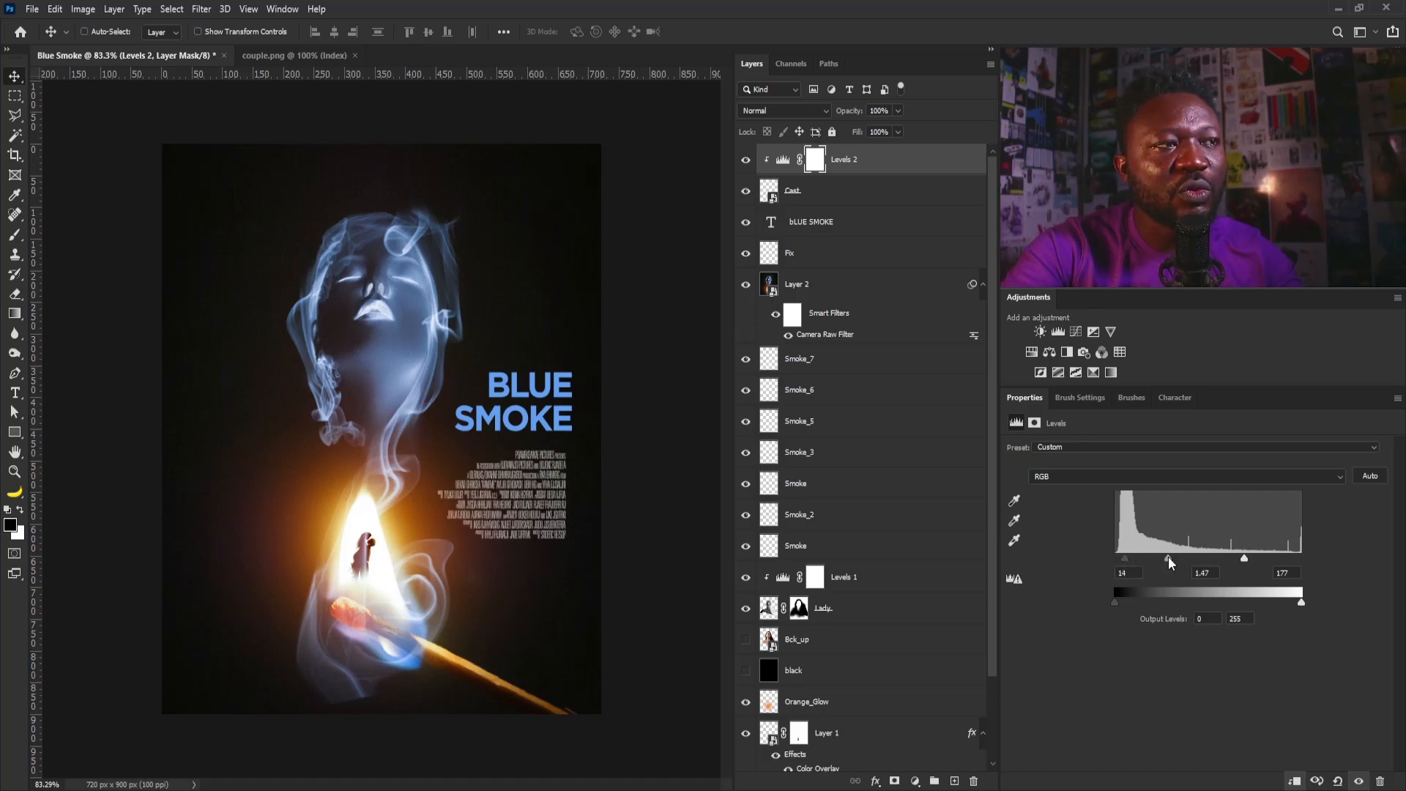
drag(1126, 560, 1136, 559)
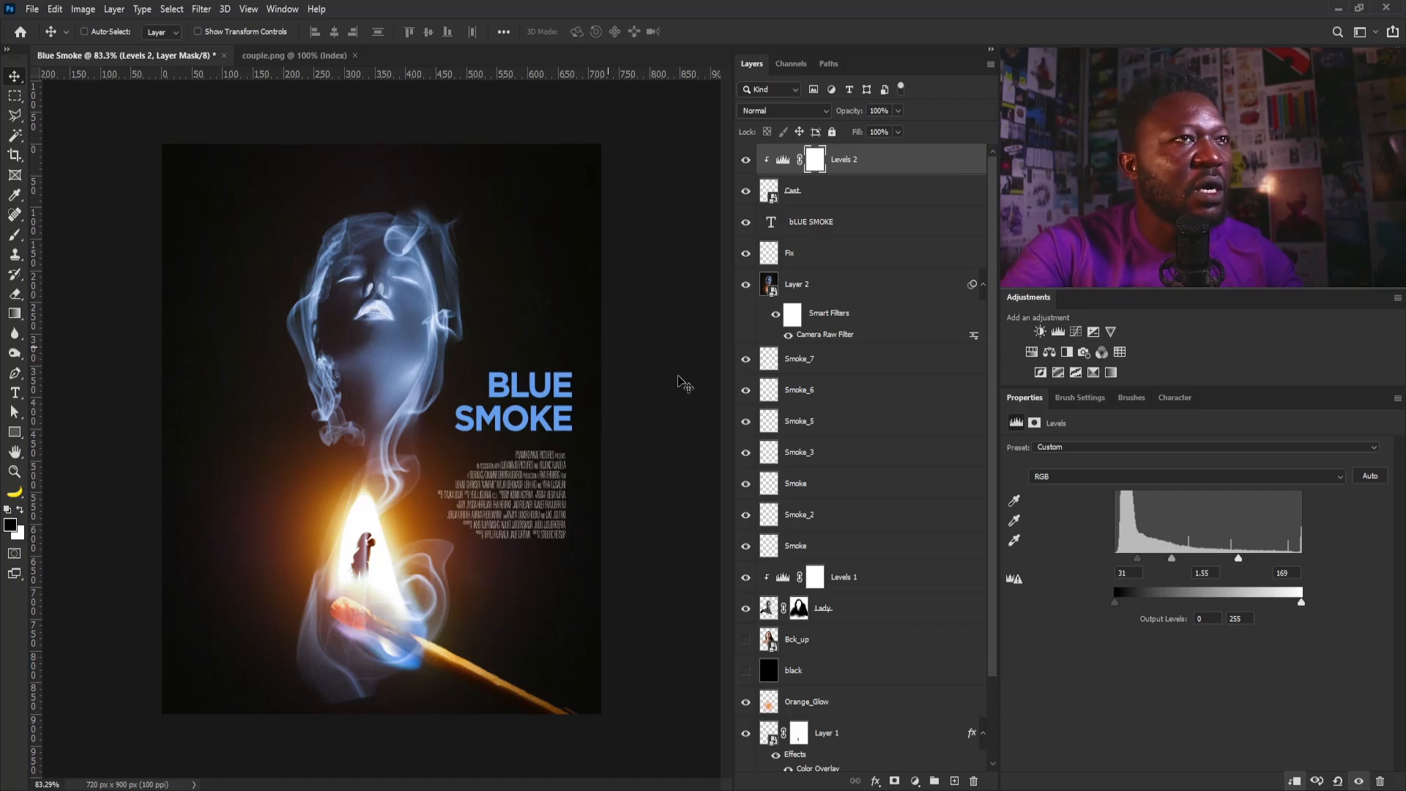
Shift the Cast credits block slightly right to align its text with the right edge of the BLUE SMOKE title.
click(766, 199)
drag(562, 479, 571, 480)
Scale the WHEN THE WRONG THOUGHT DESTROY EVERYTHING tagline to about 91% and place it just below the credits, aligned with their right edge.
drag(534, 391, 601, 478)
drag(634, 550, 621, 612)
drag(610, 426, 549, 479)
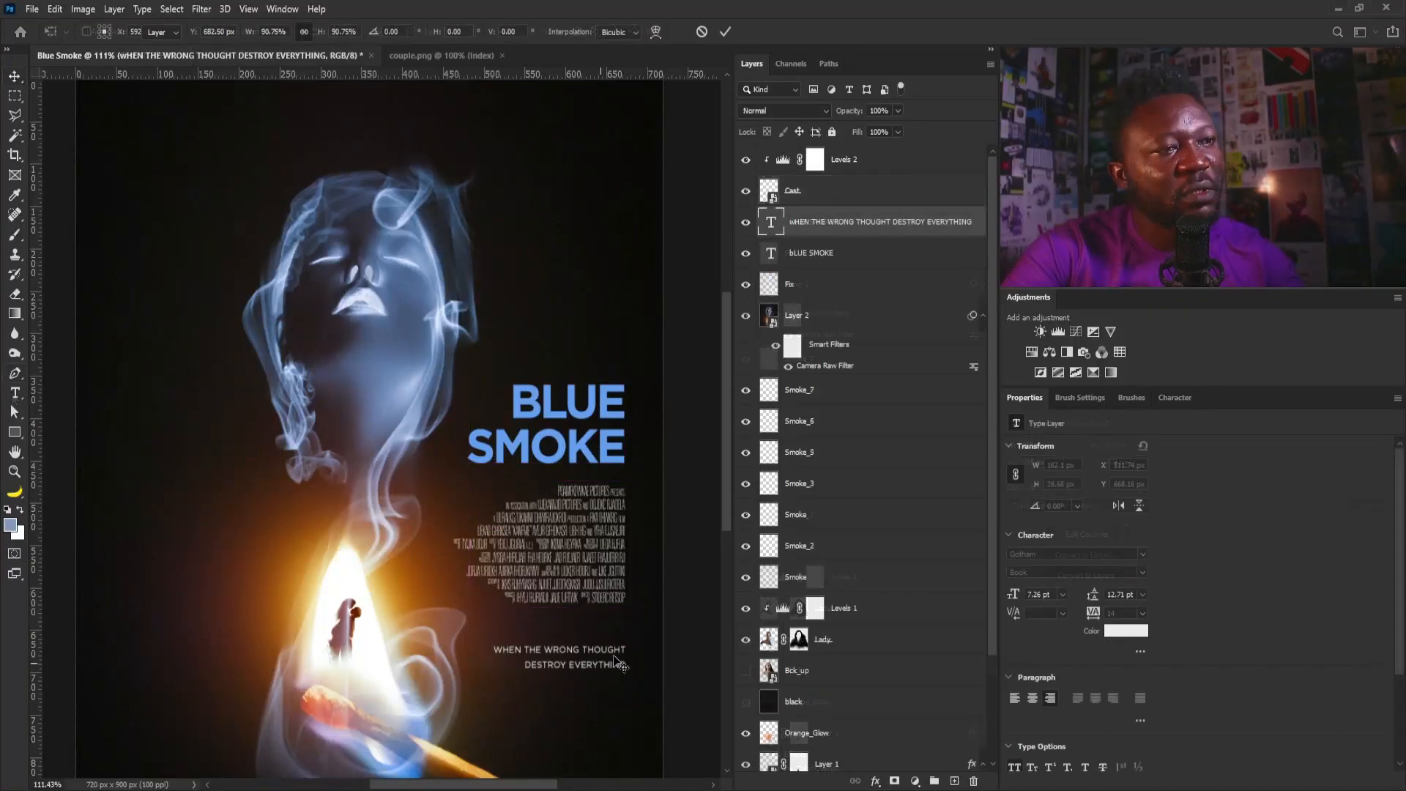
mouse_move(615, 657)
mouse_down()
mouse_move(612, 640)
mouse_move(599, 648)
mouse_up()
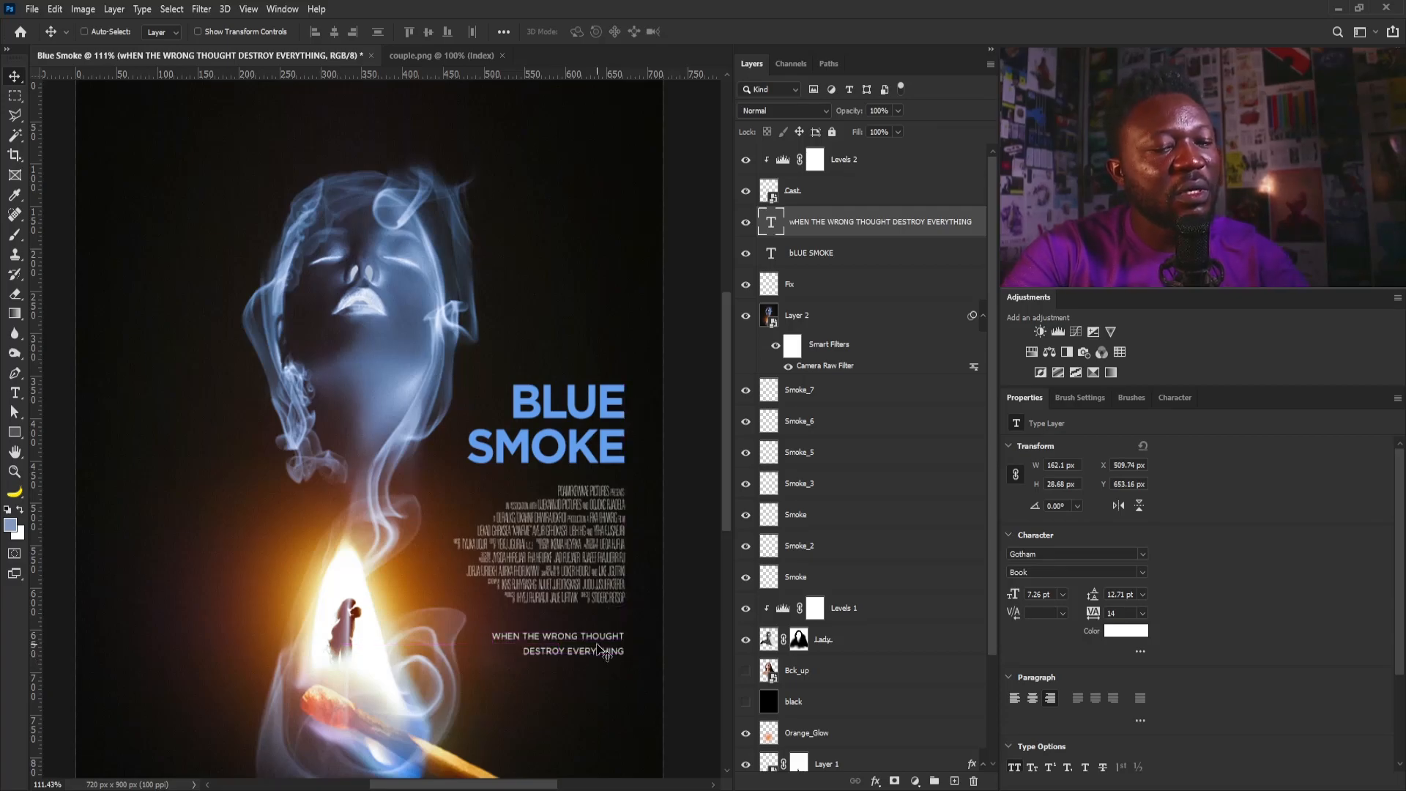
scroll(582, 536, down, 5)
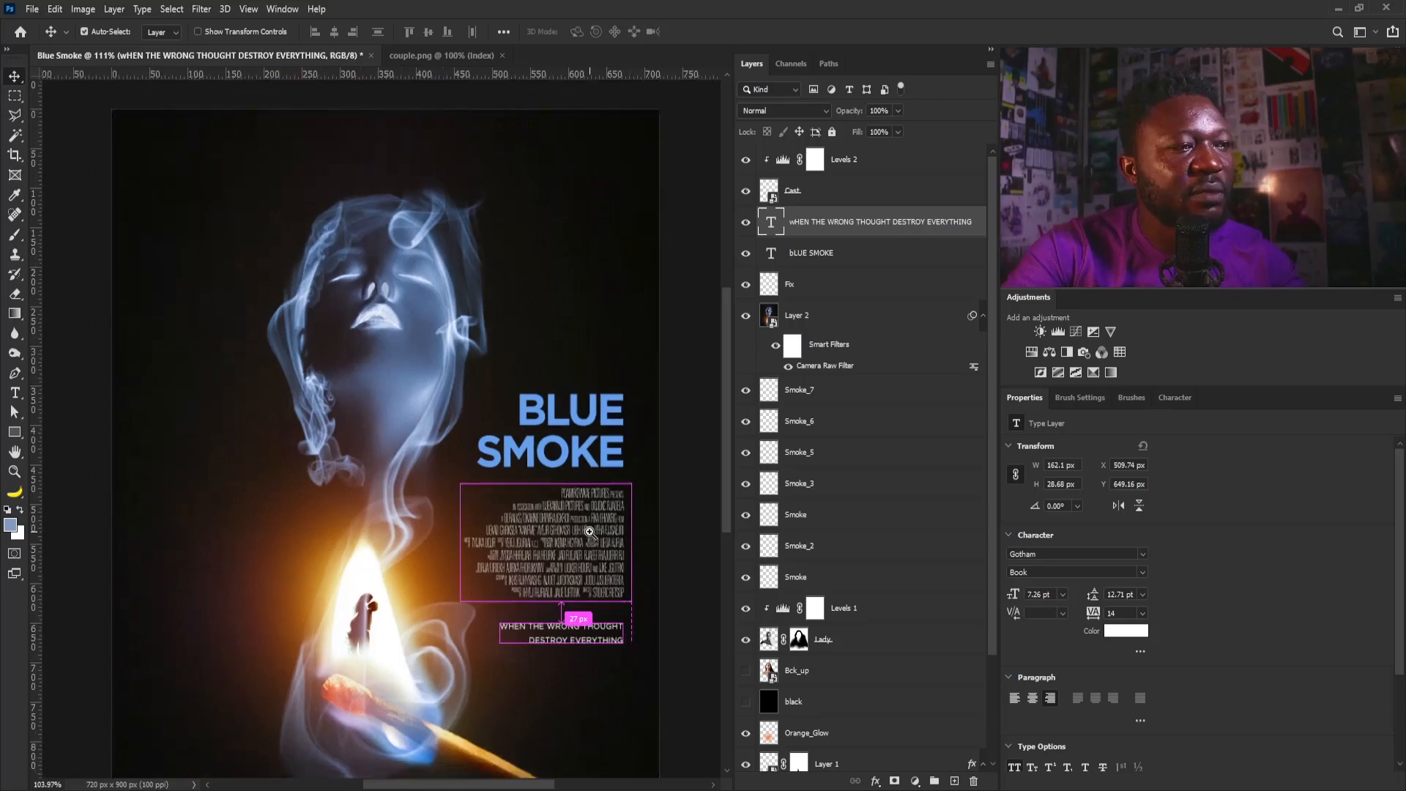